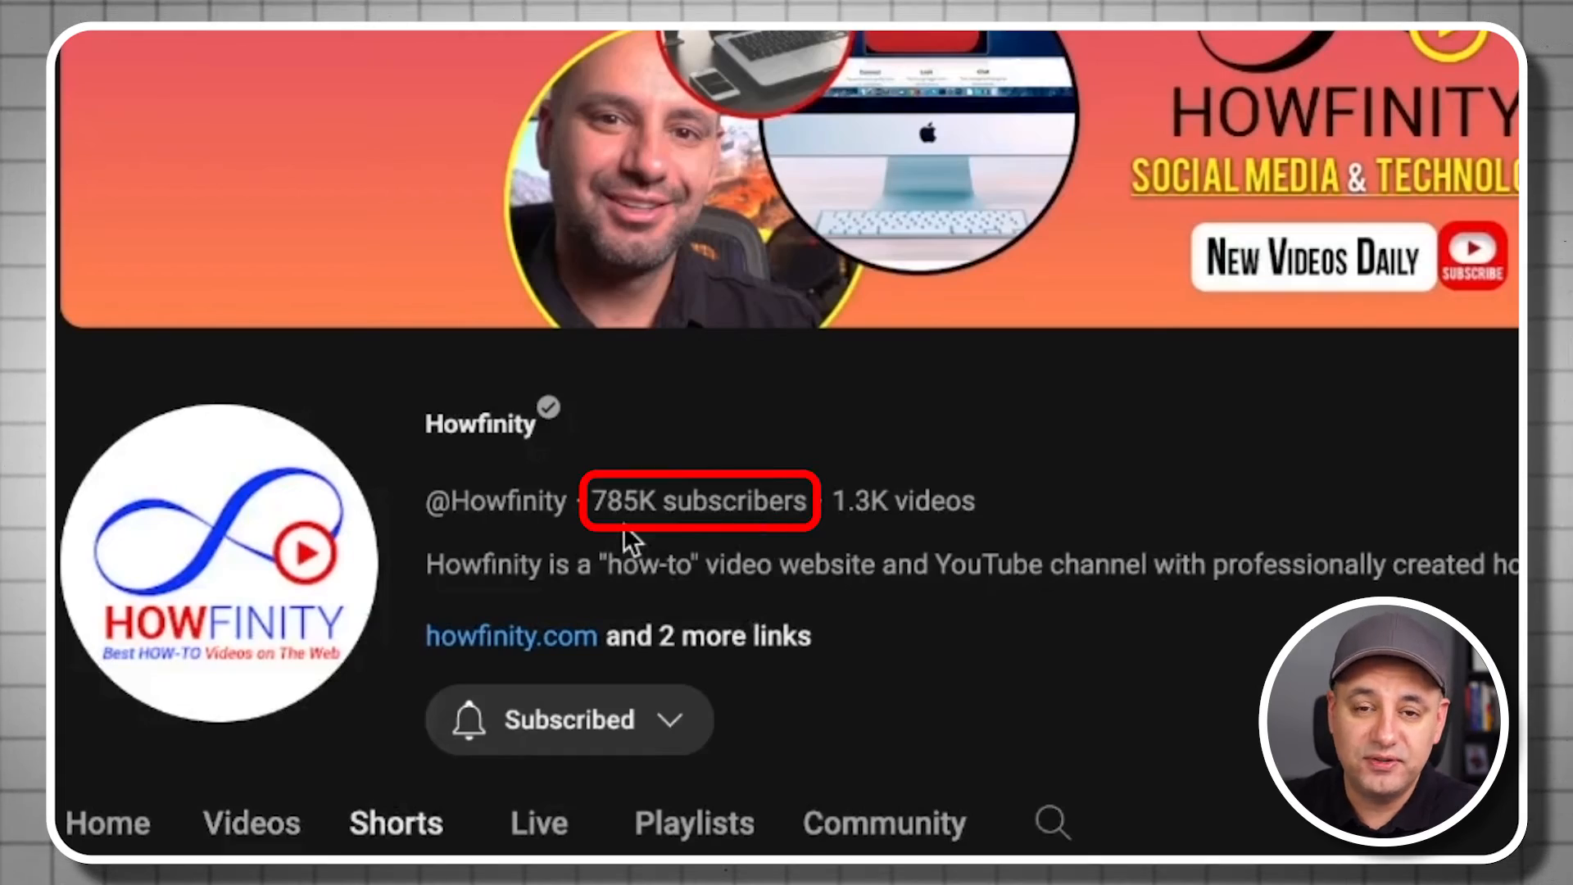
scroll(787, 492, down, 2)
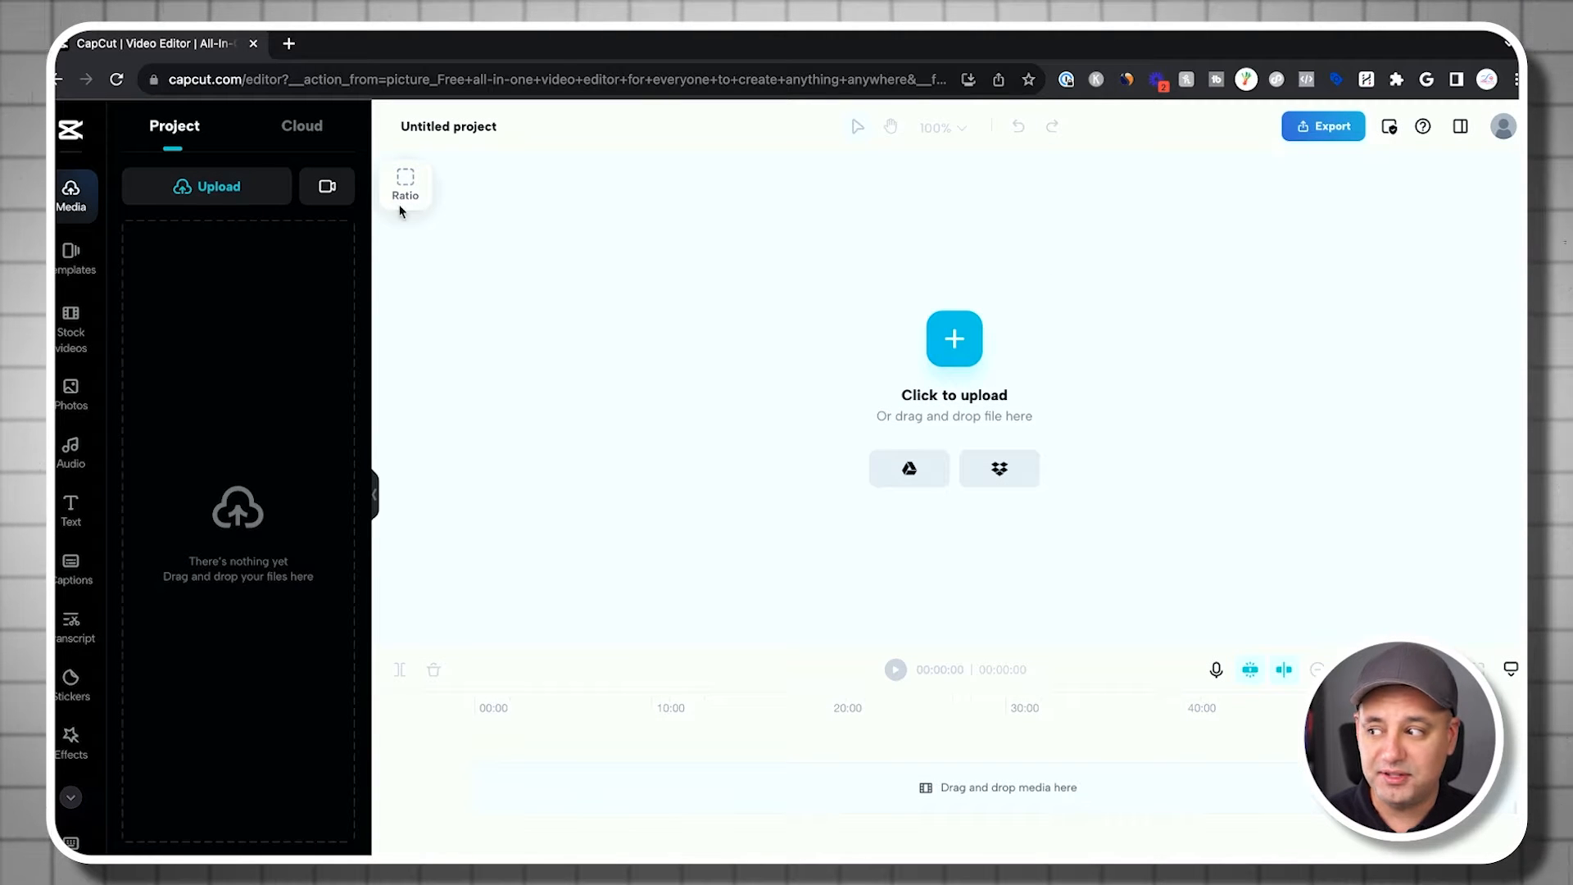
Leave the online editor for the CapCut home page and download the desktop version for Mac
click(58, 80)
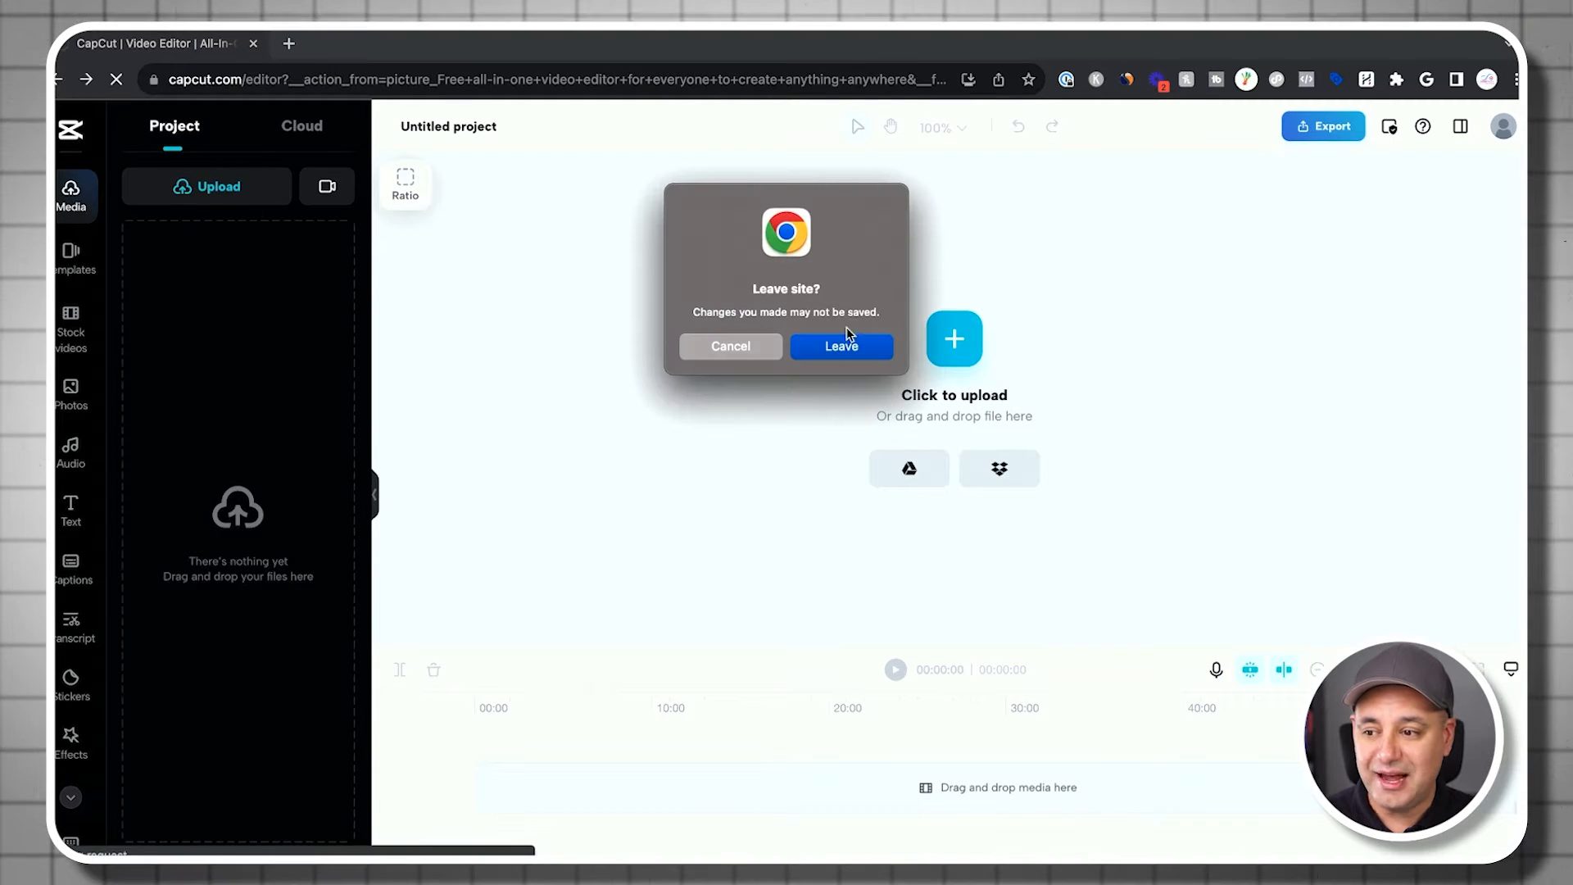
click(822, 354)
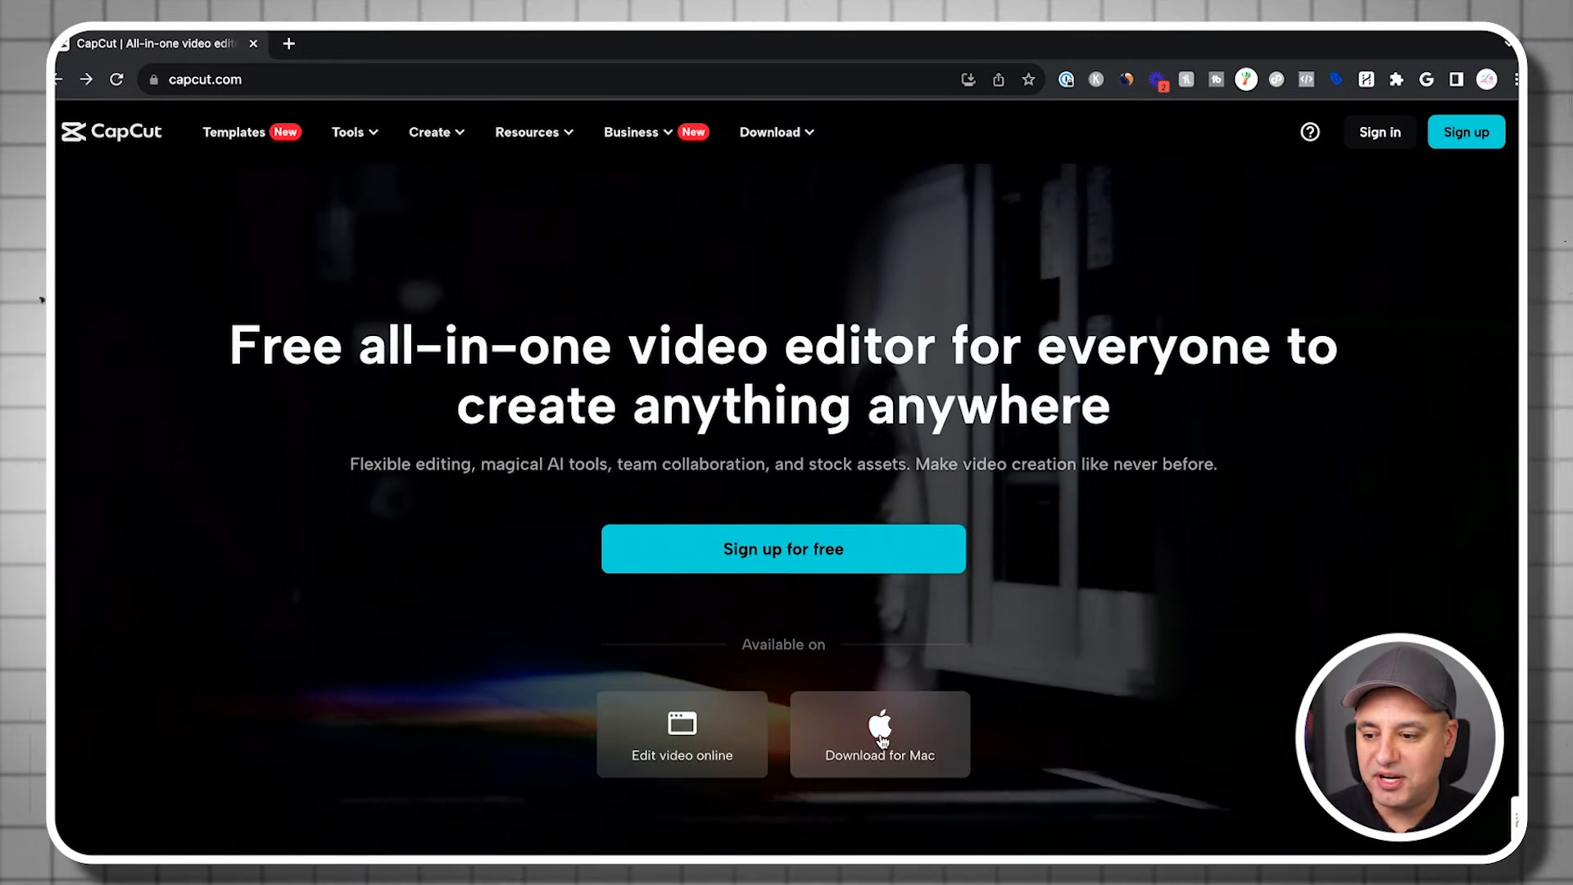
click(882, 740)
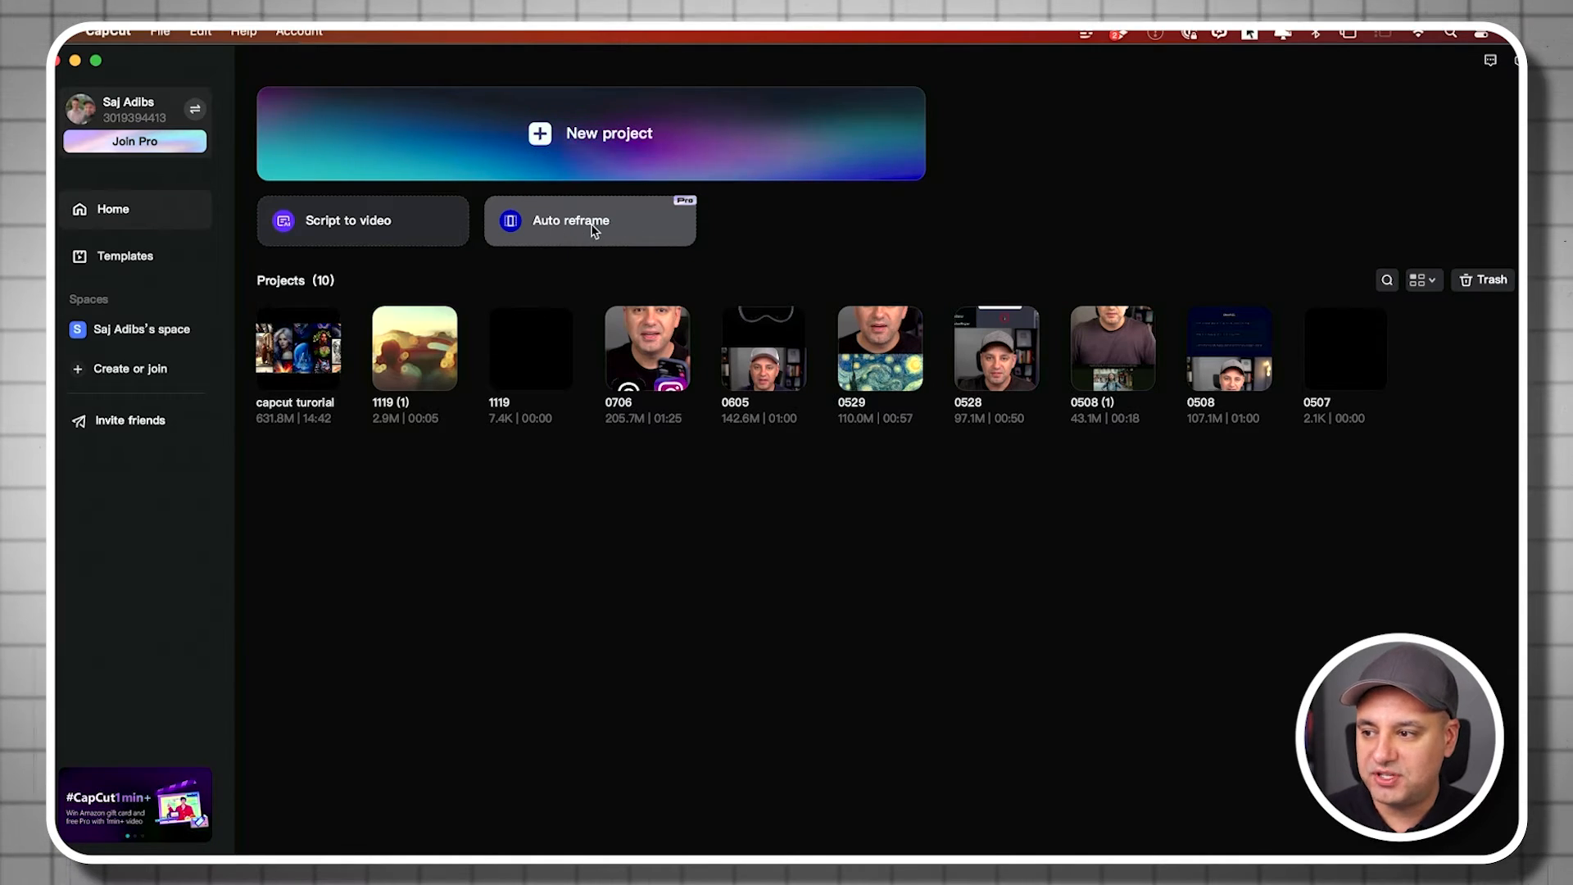
Look at the Auto reframe and Script to video tools, closing each without importing or generating anything
click(593, 229)
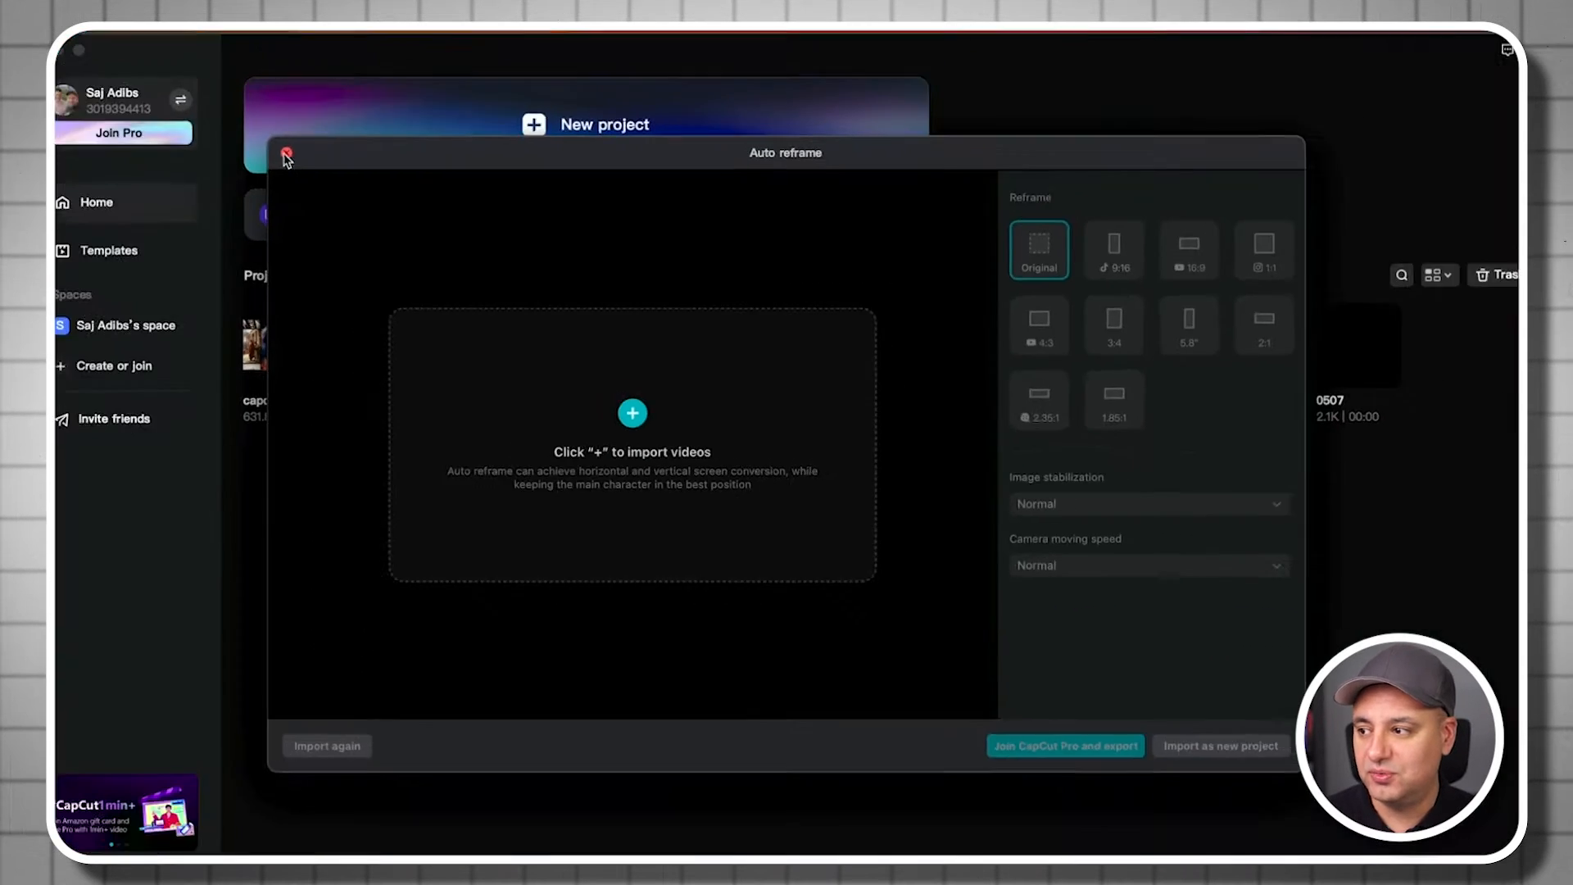
click(113, 39)
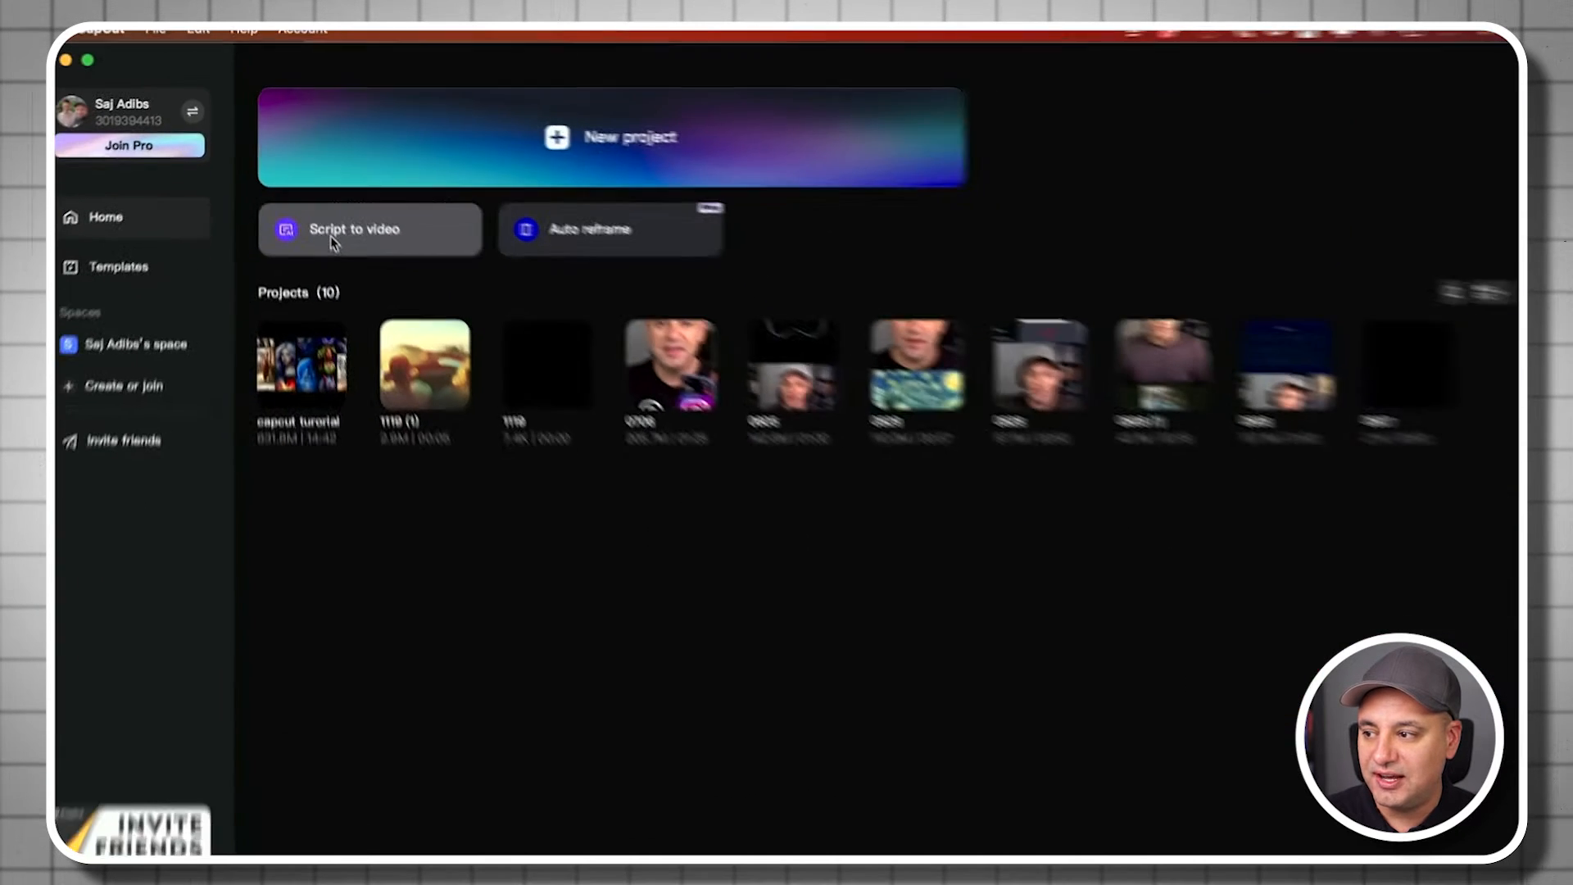
click(417, 386)
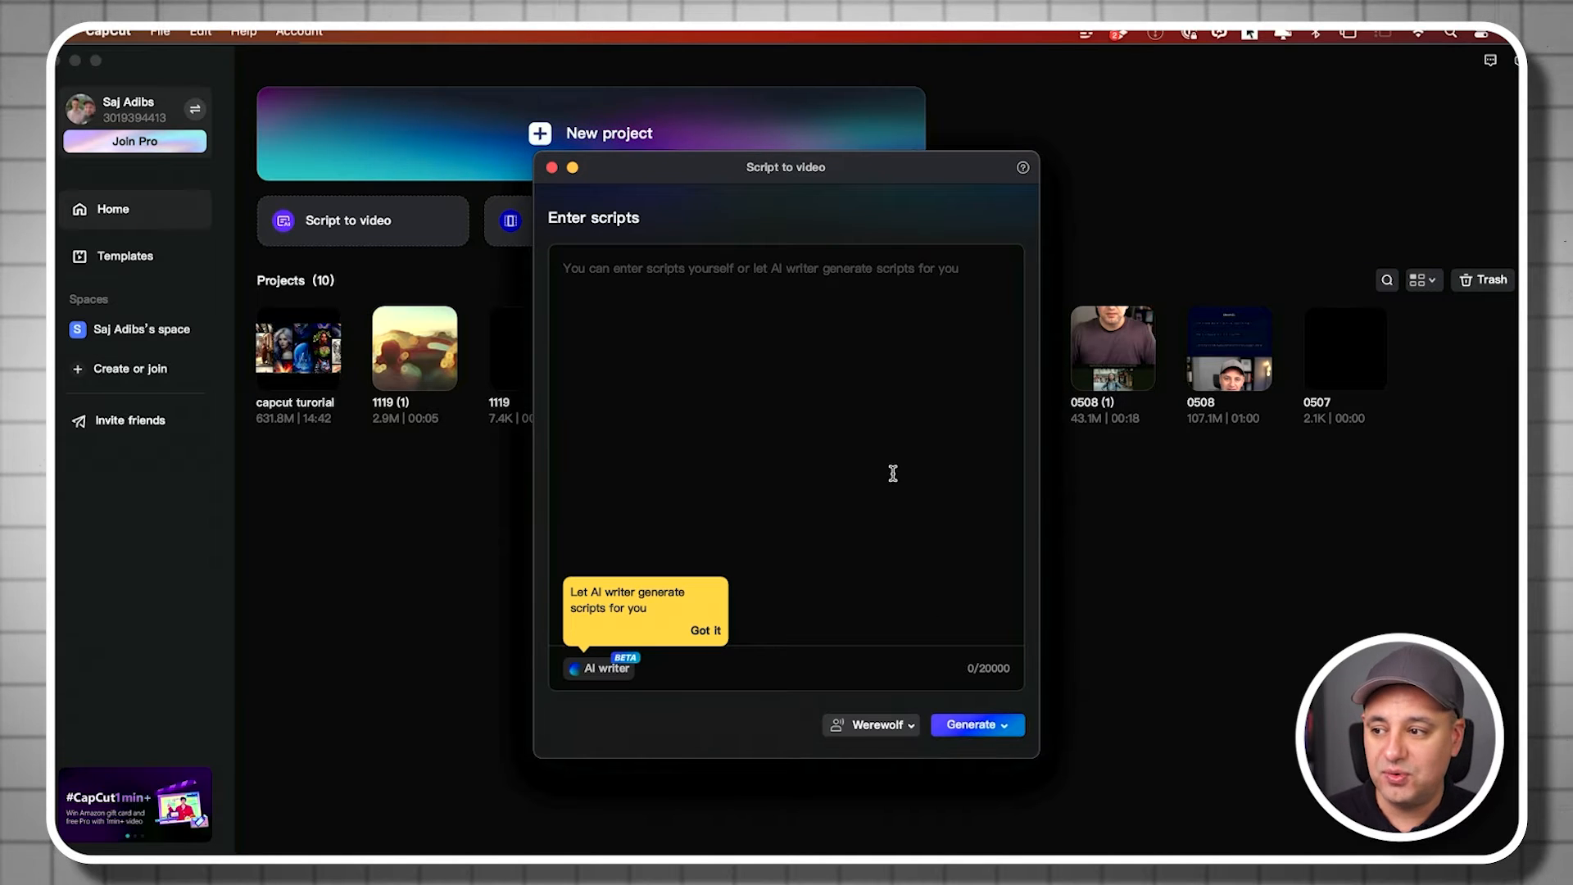
click(552, 167)
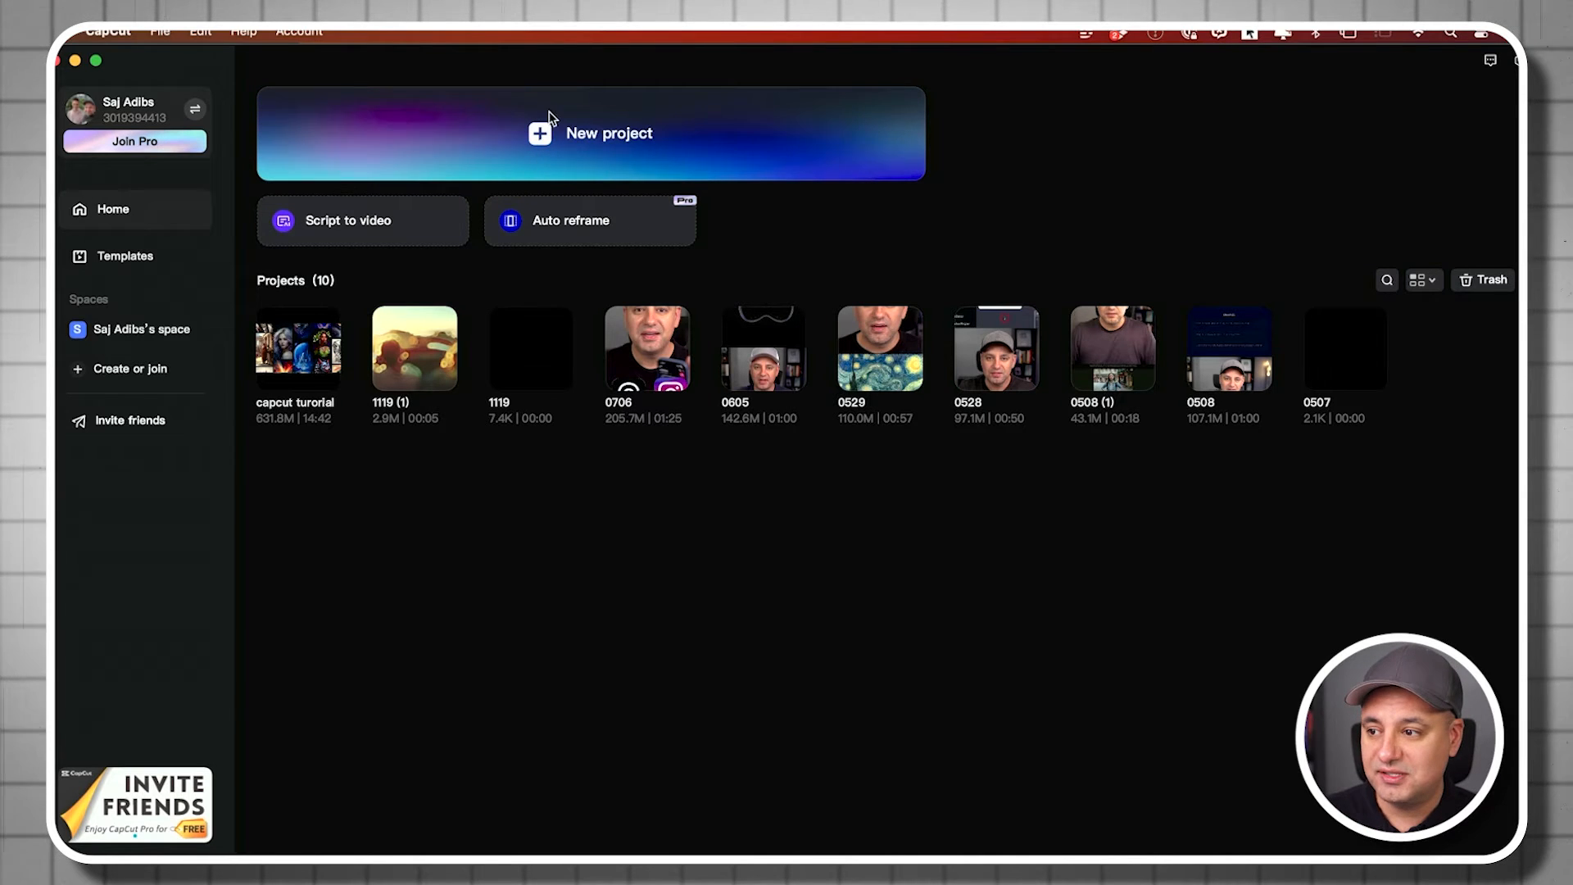
View the For TikTok templates and the personal space's Brand kit, and return to the home page
click(123, 257)
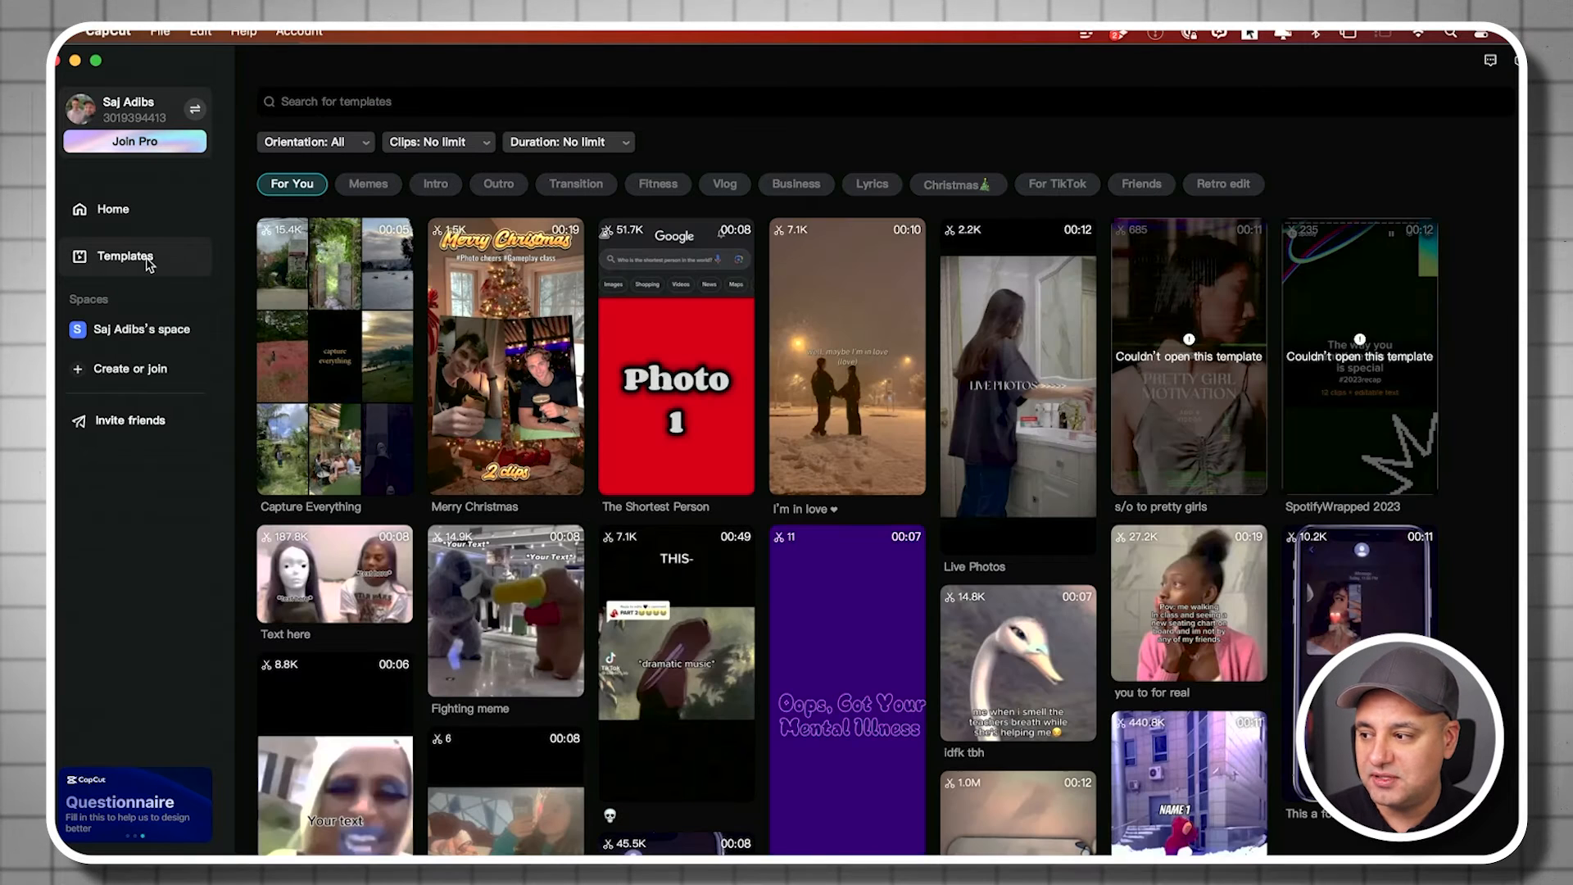
mouse_move(869, 290)
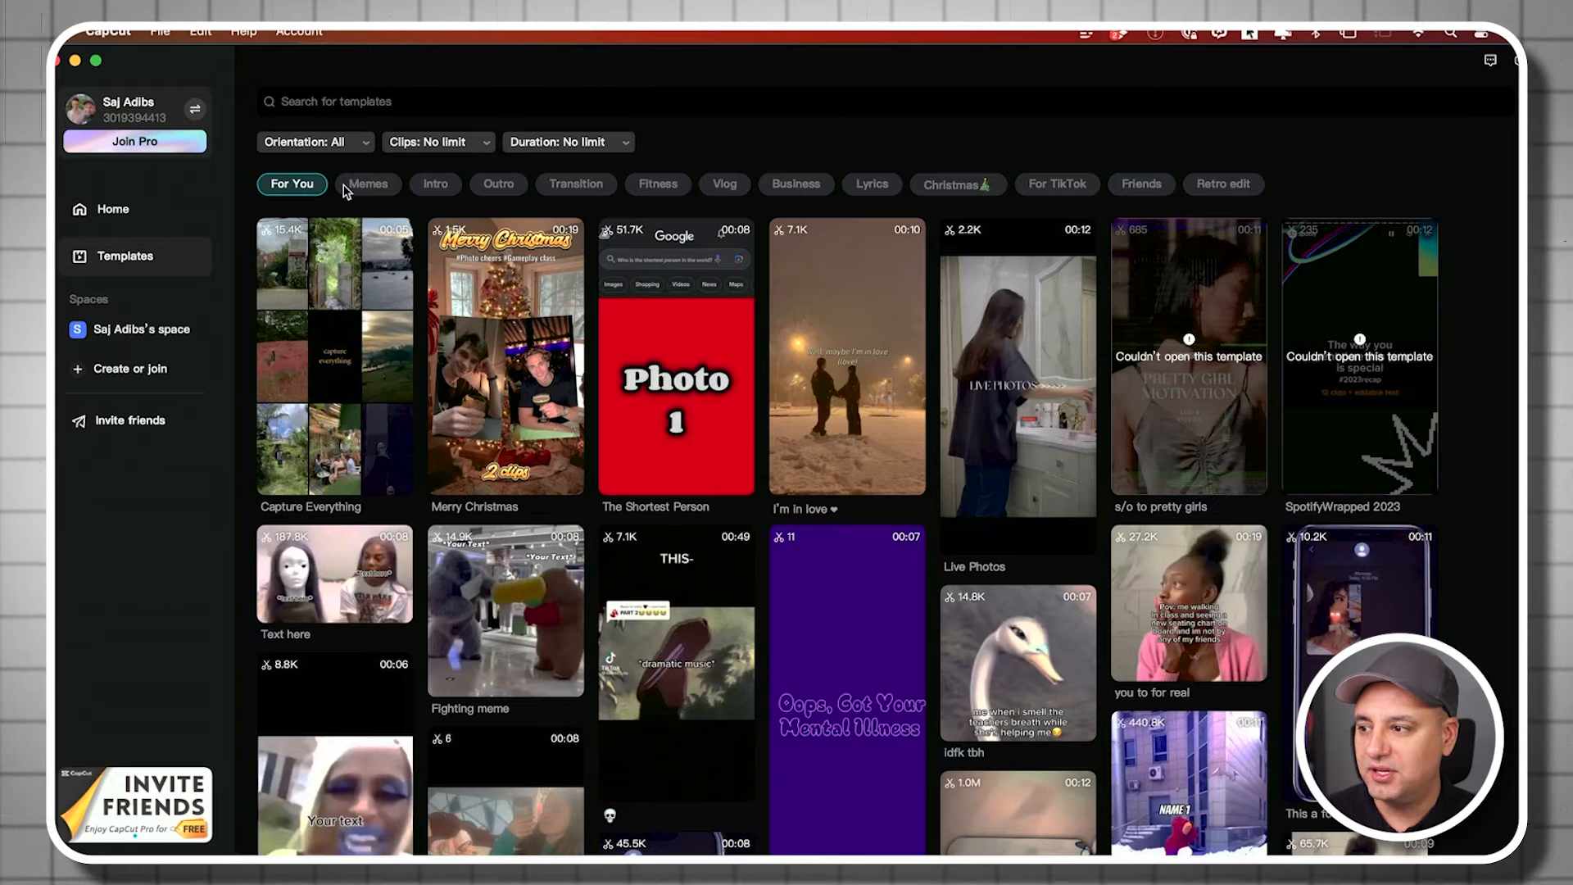
click(1048, 187)
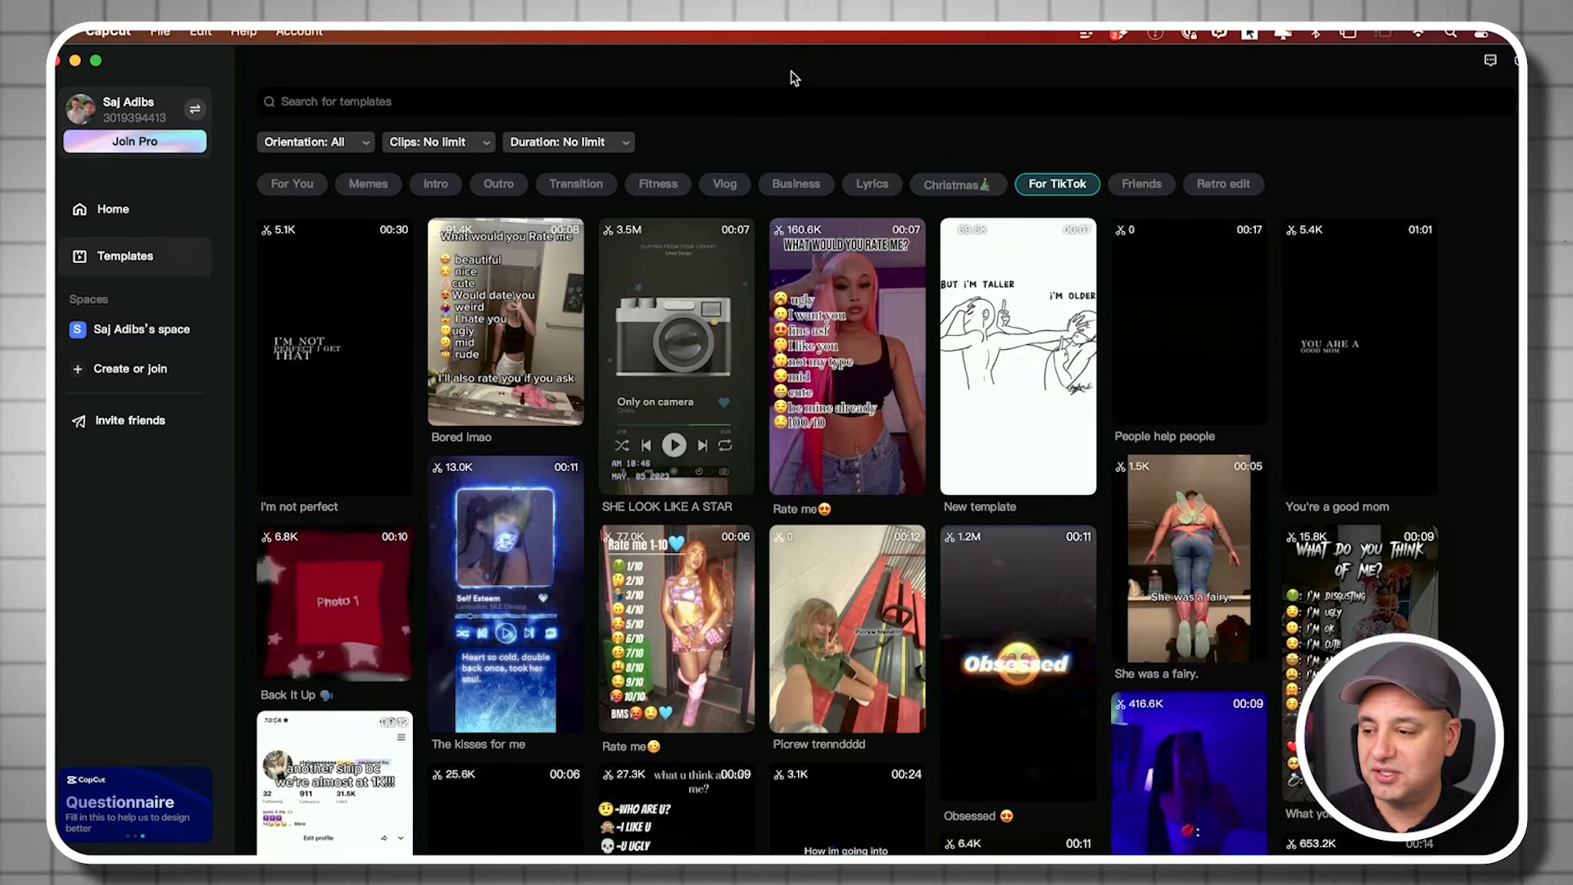
click(120, 331)
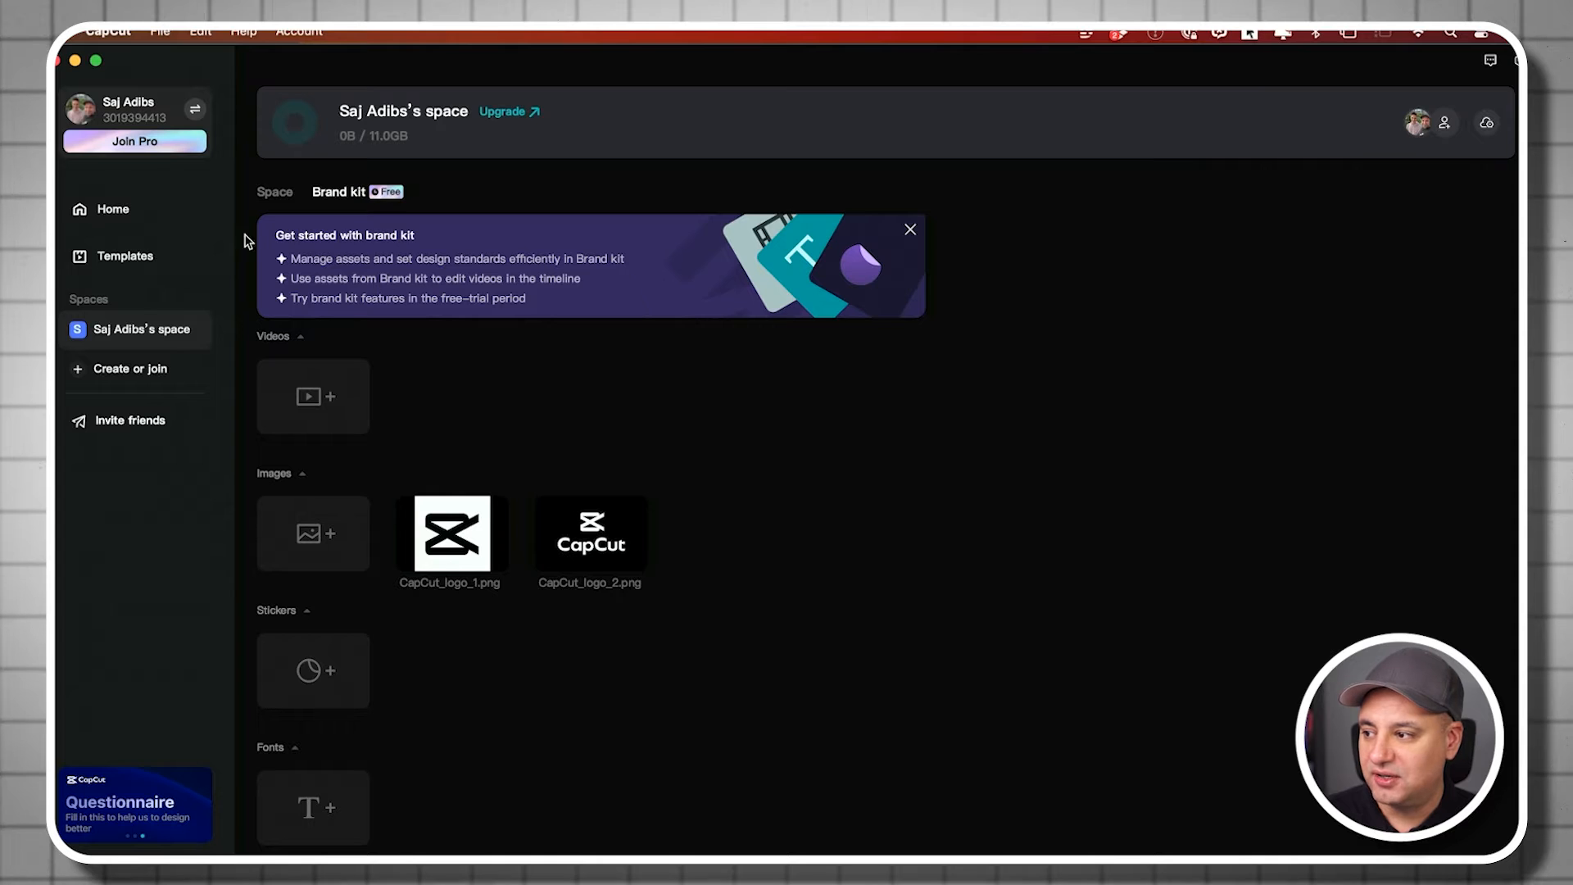
click(92, 212)
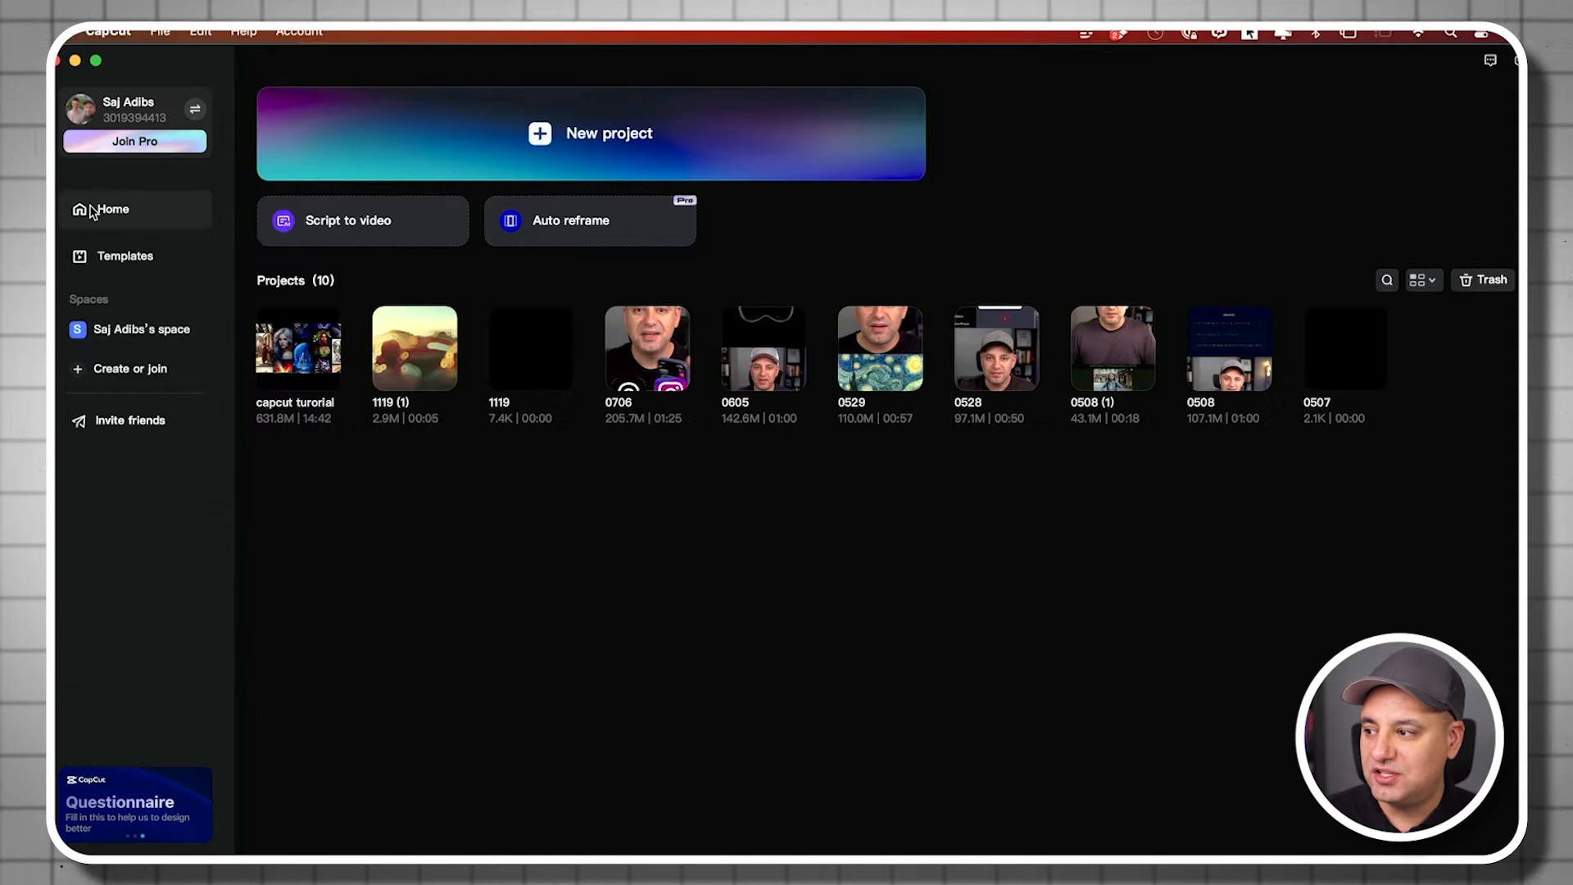
Create a new project and name it Cap Tutorial
click(572, 148)
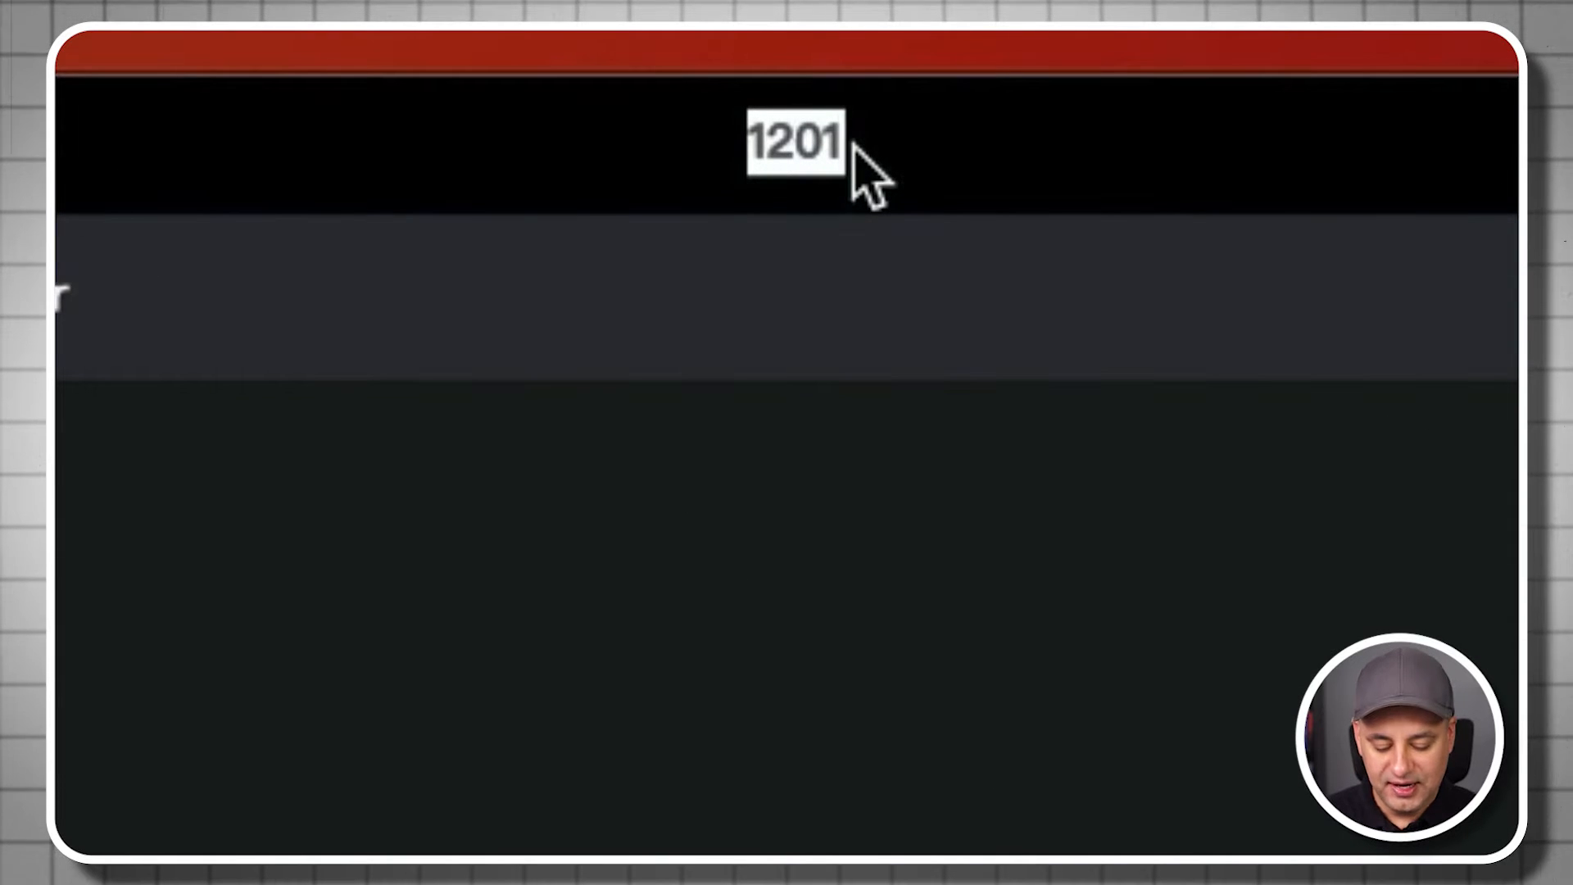
text(Cap Tutorial)
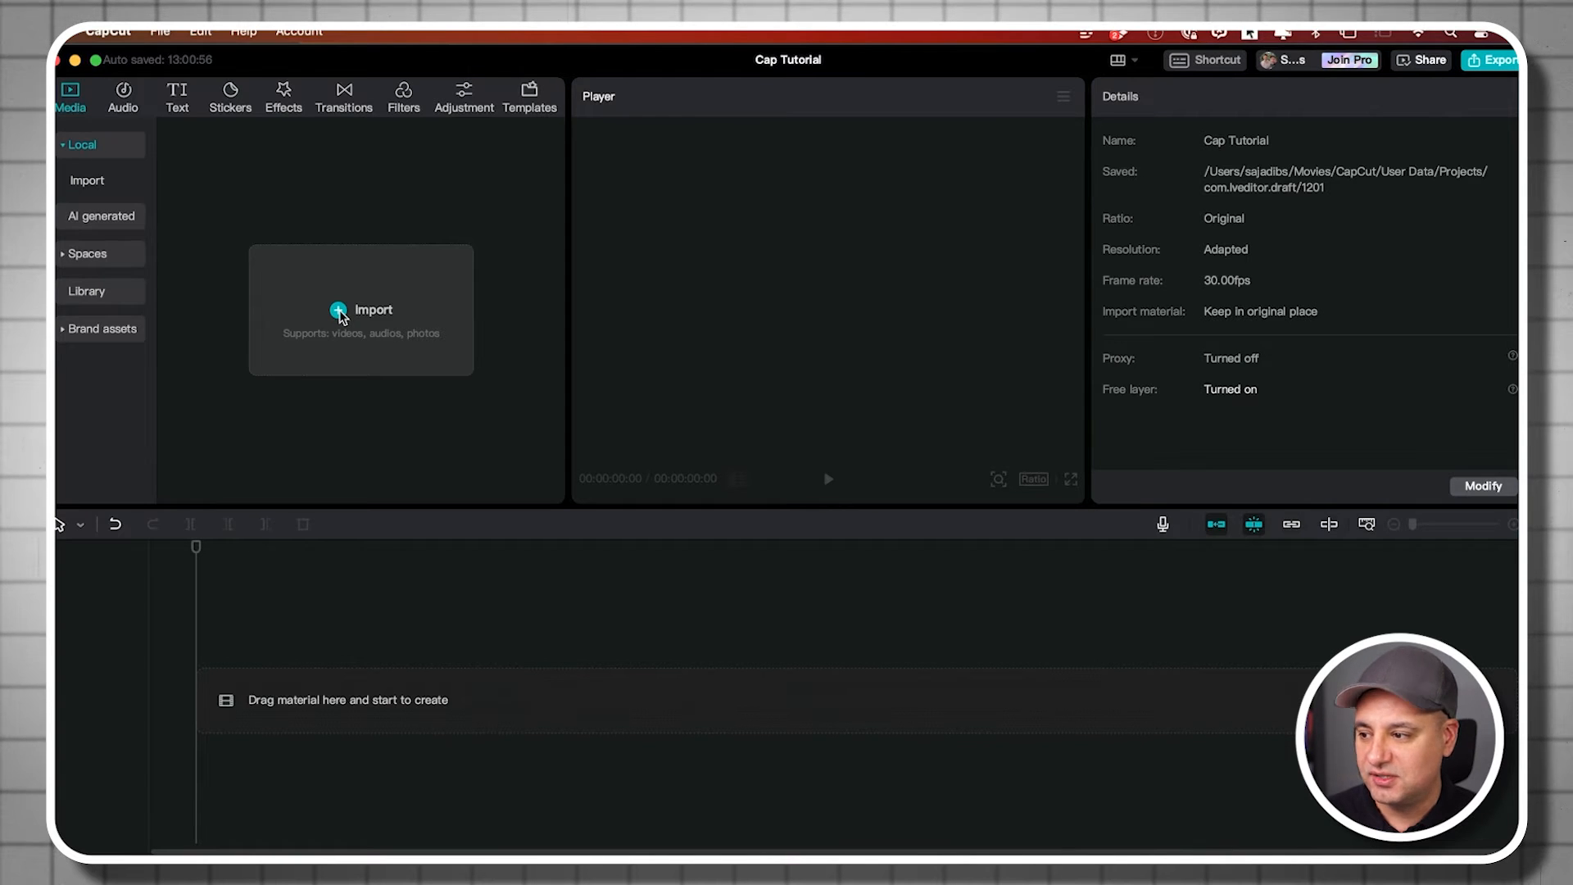
Open the Video ISO Files folder for a media import and preview capcut-intro-screen capture and Capcut-intro
click(340, 315)
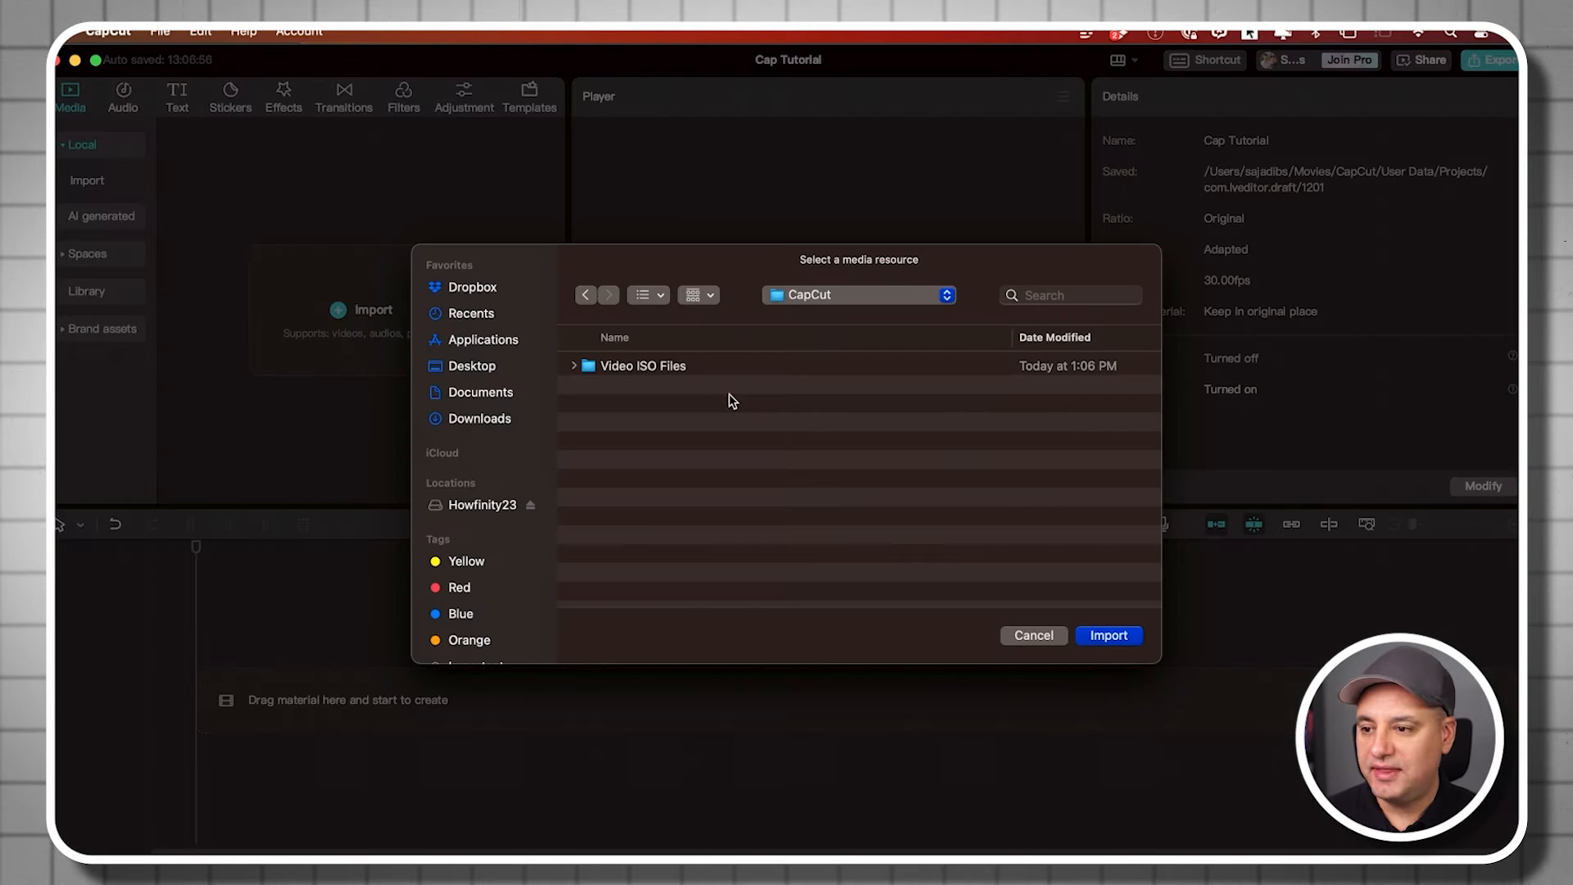
double_click(689, 373)
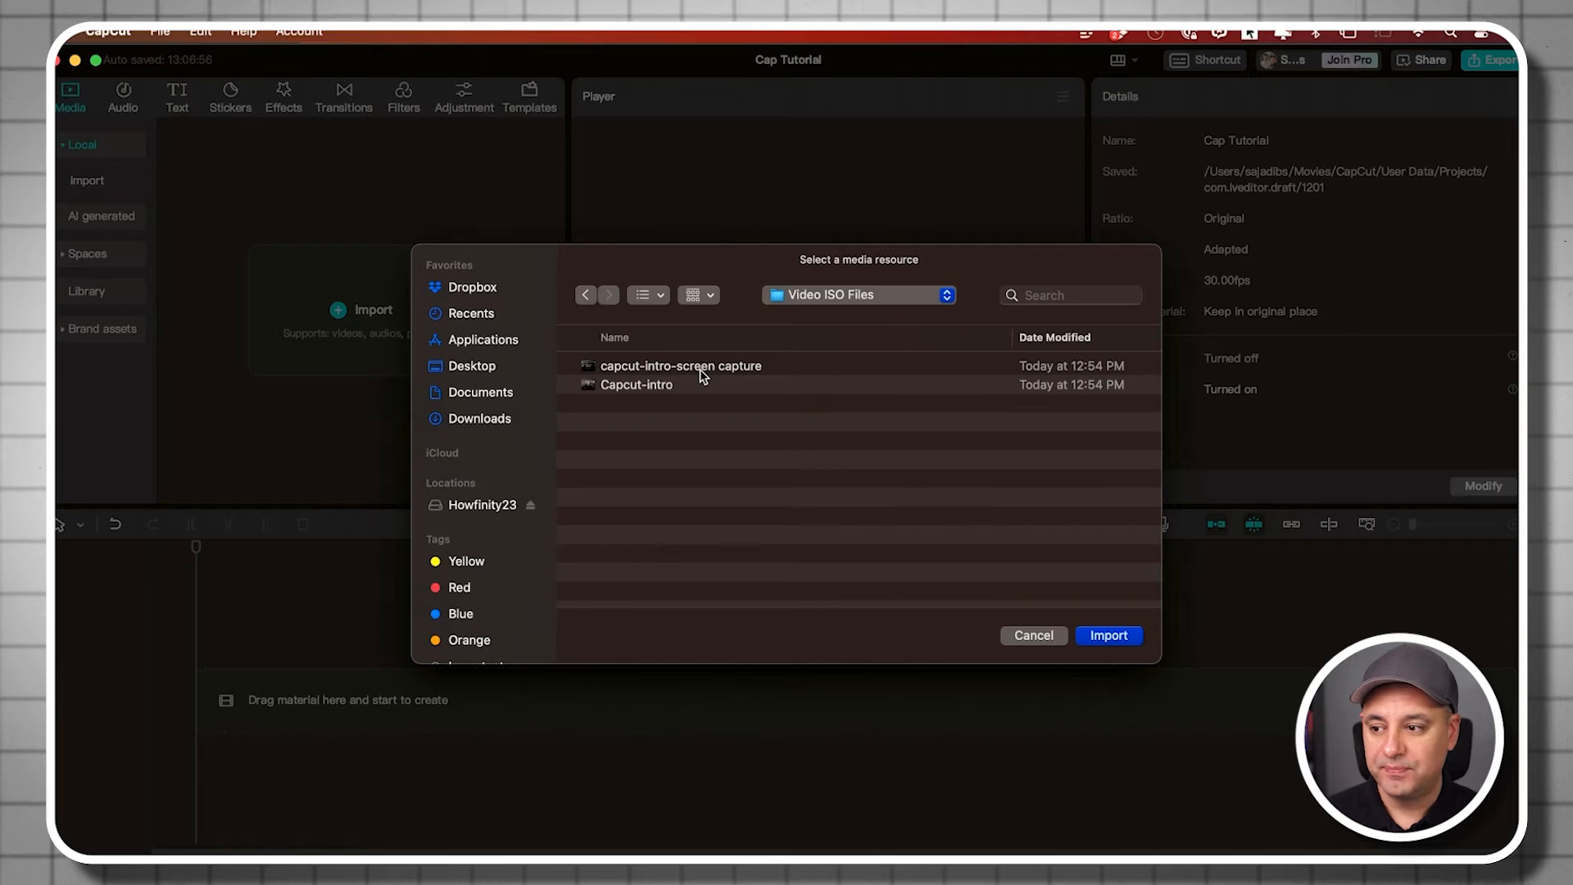
click(702, 375)
key(space)
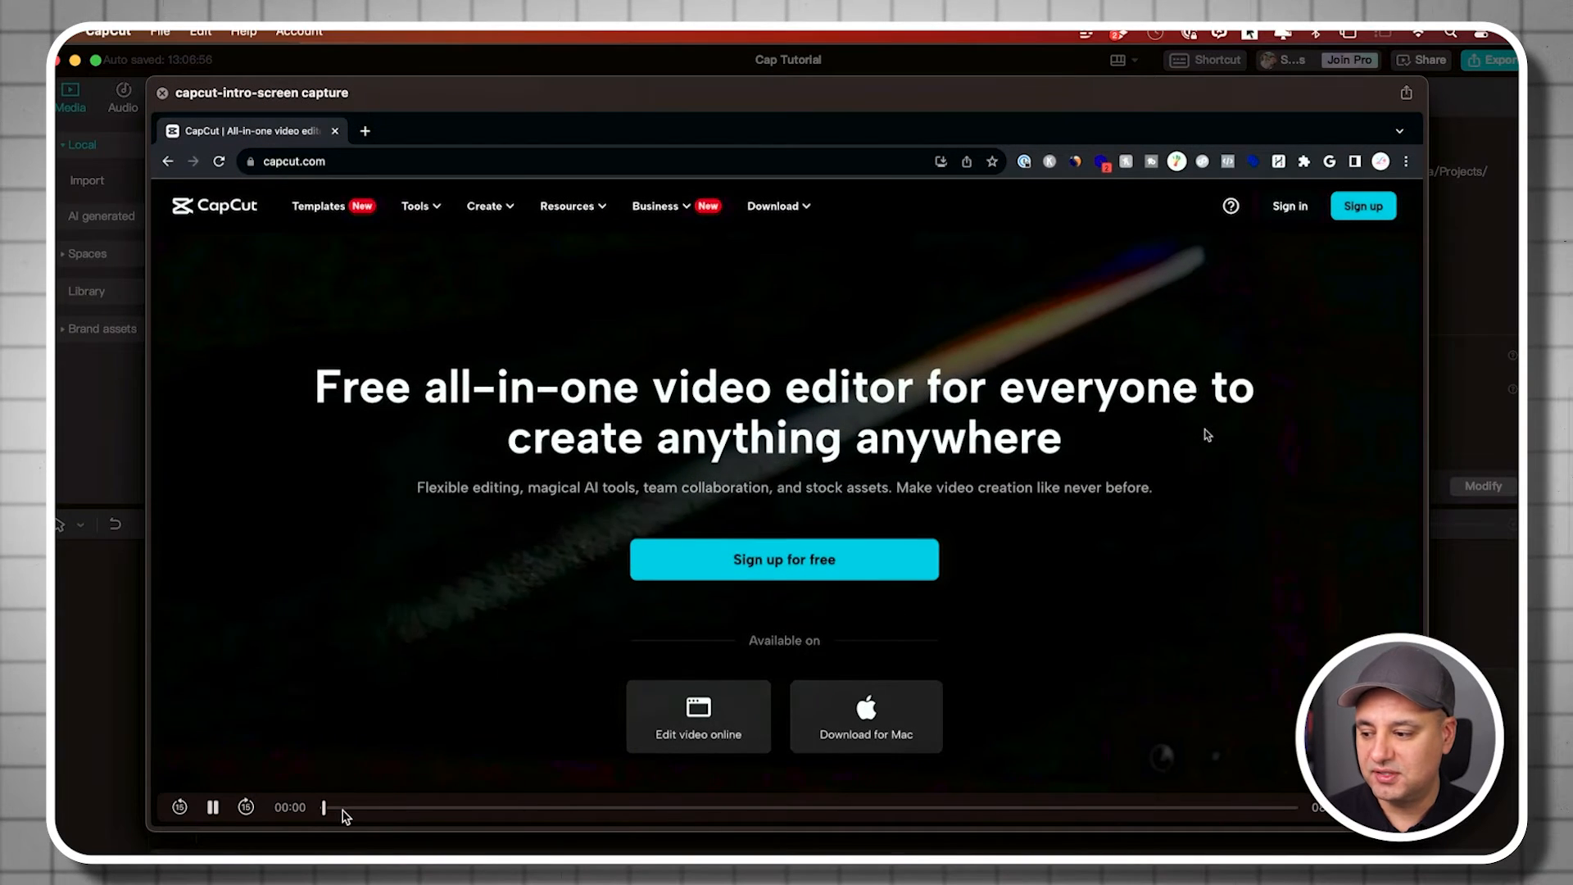
drag(344, 809, 452, 810)
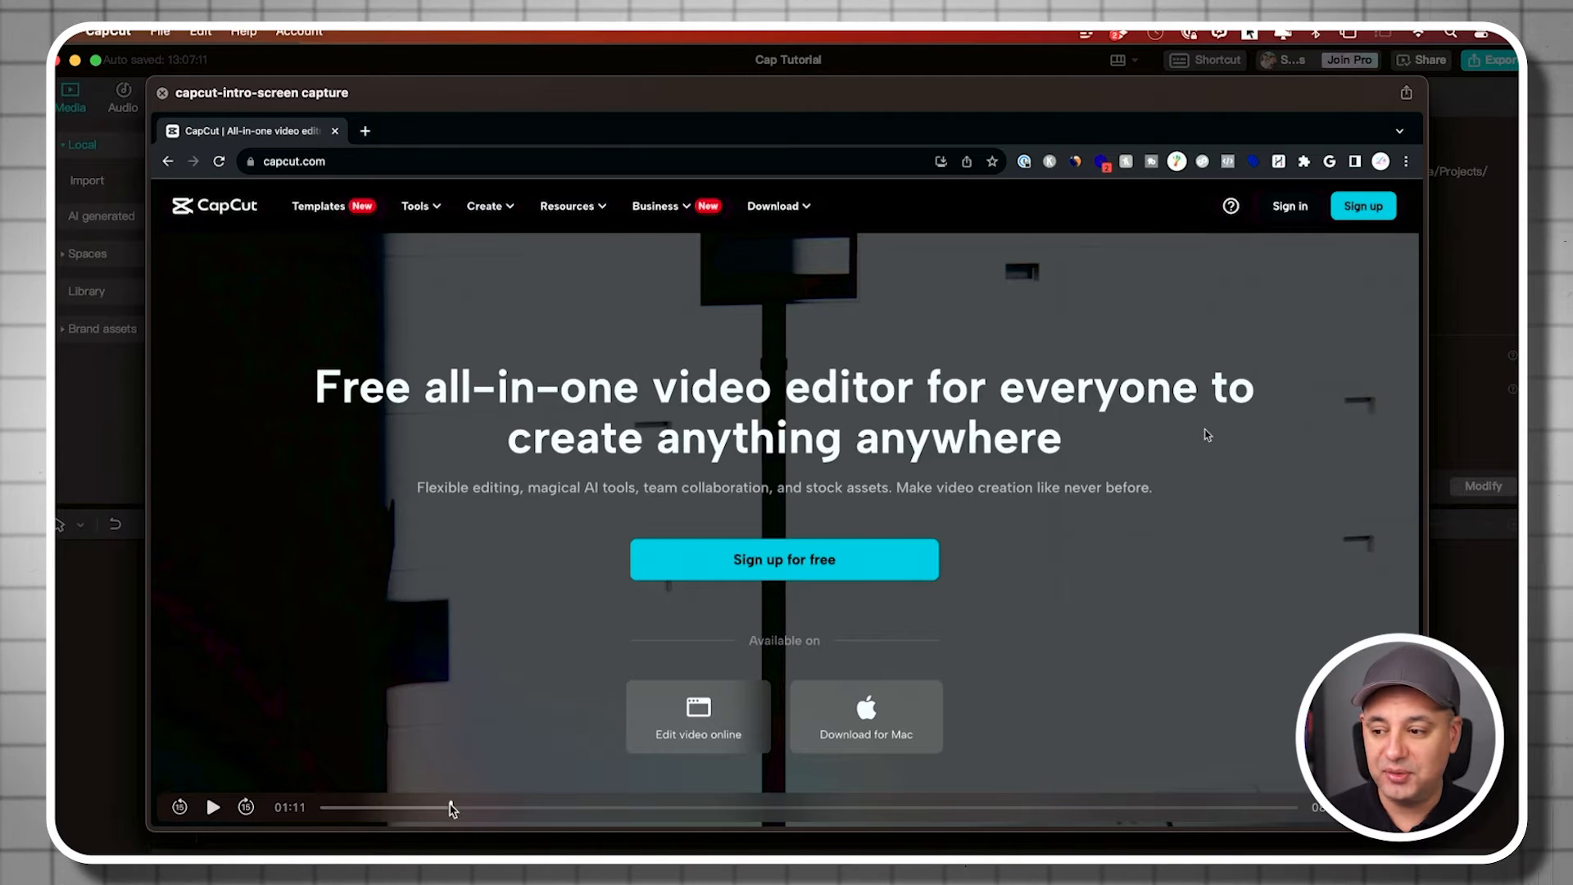
key(space)
click(633, 398)
key(space)
drag(456, 807, 522, 811)
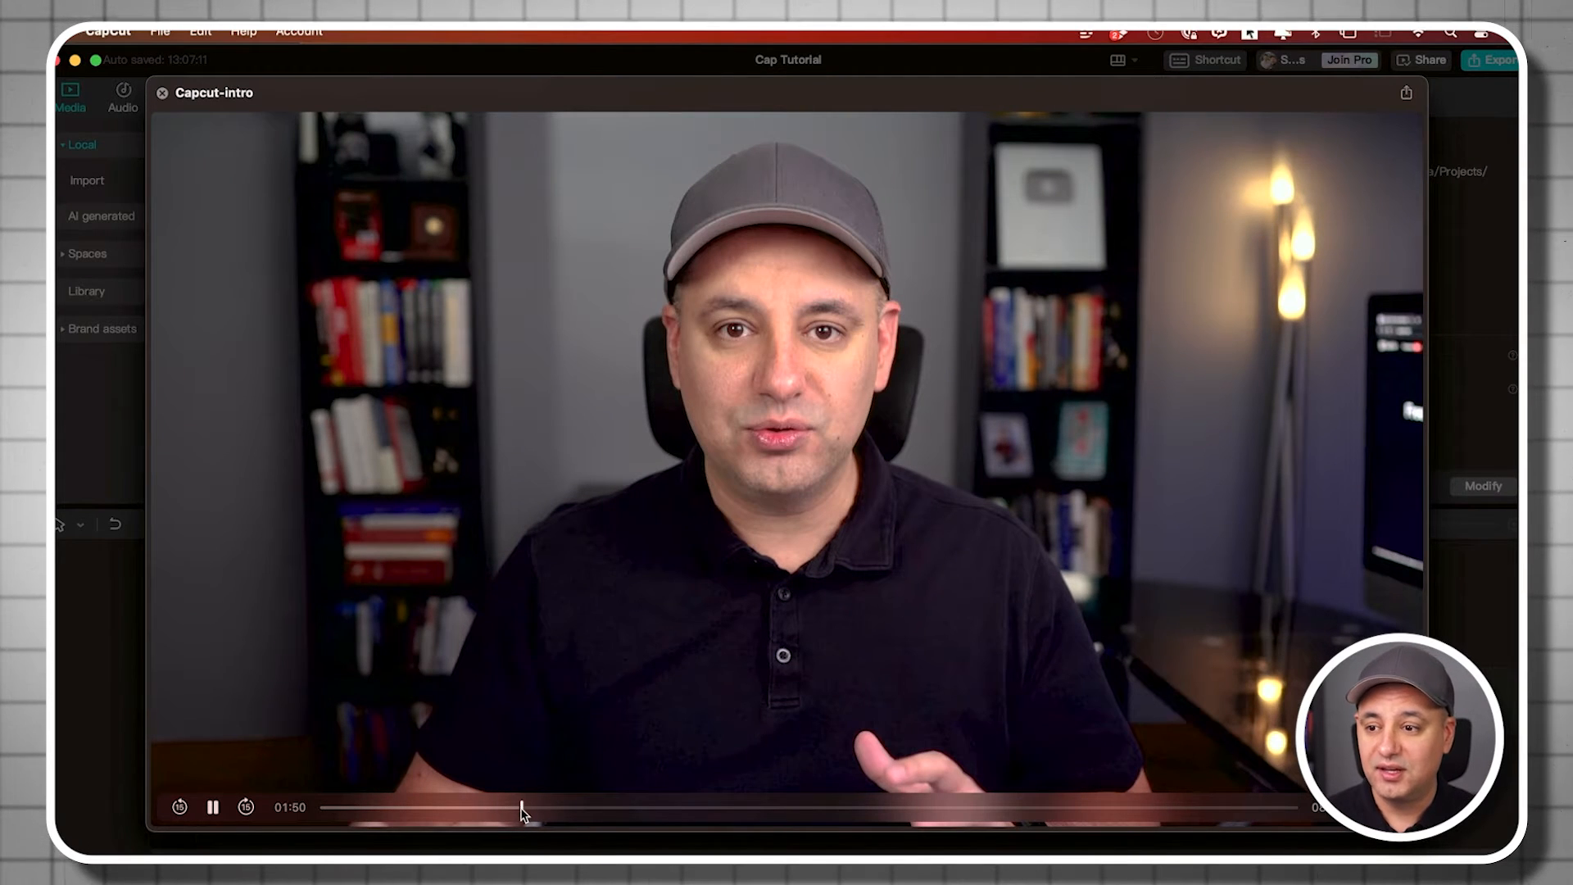
key(space)
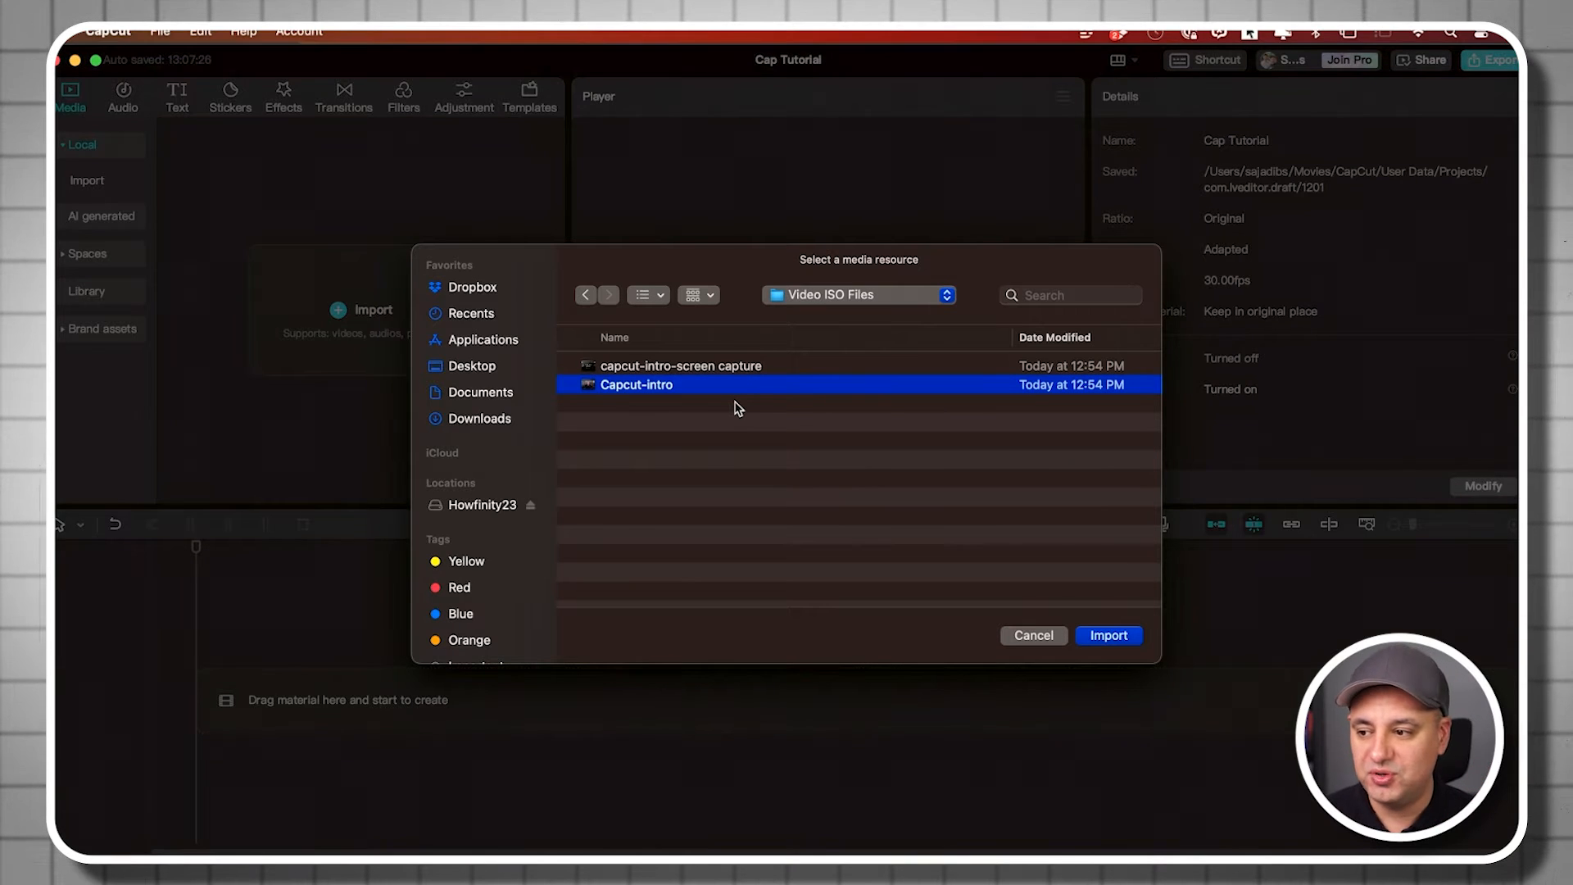
Import both capcut-intro-screen capture and Capcut-intro into the project's media
click(650, 365)
click(668, 385)
shift+click(658, 365)
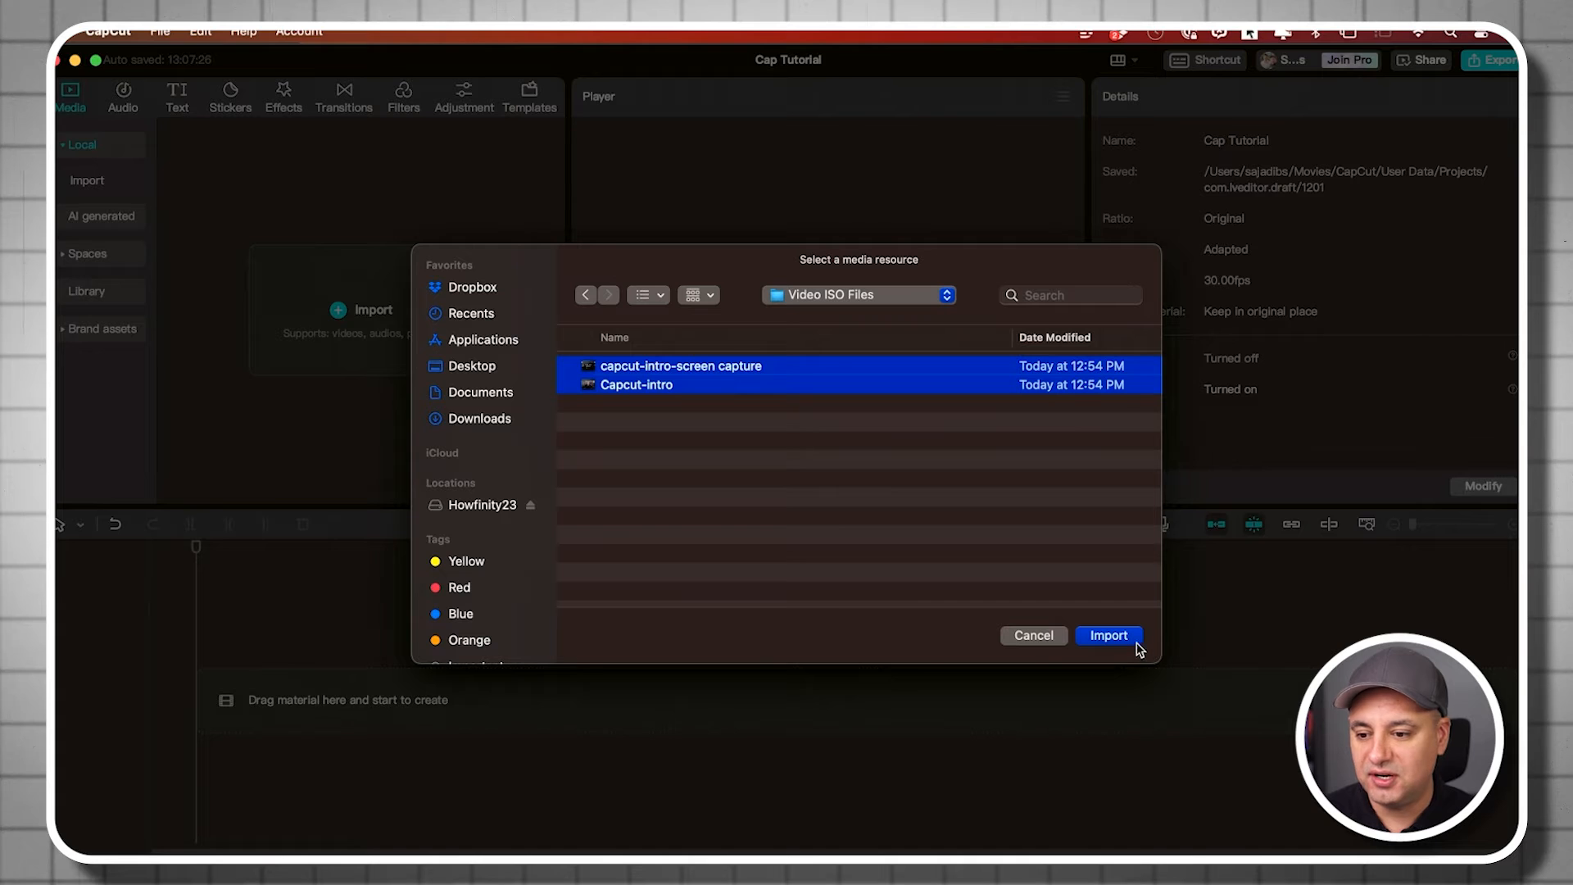
click(1108, 635)
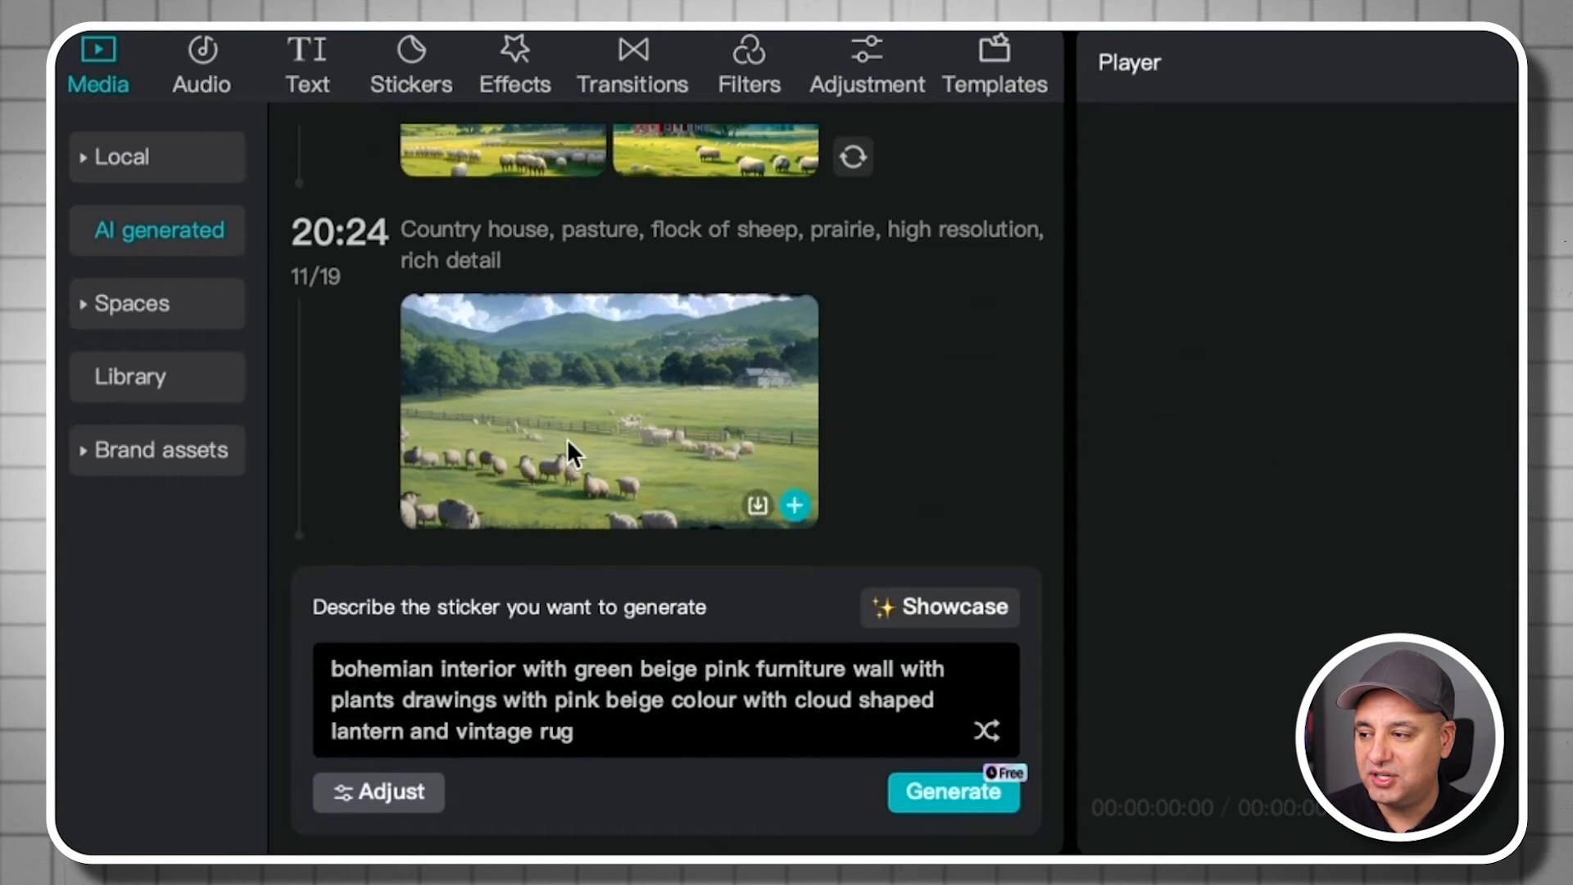
Look through the previously AI-generated images of country houses and flocks of sheep
scroll(565, 439, up, 5)
scroll(712, 352, down, 2)
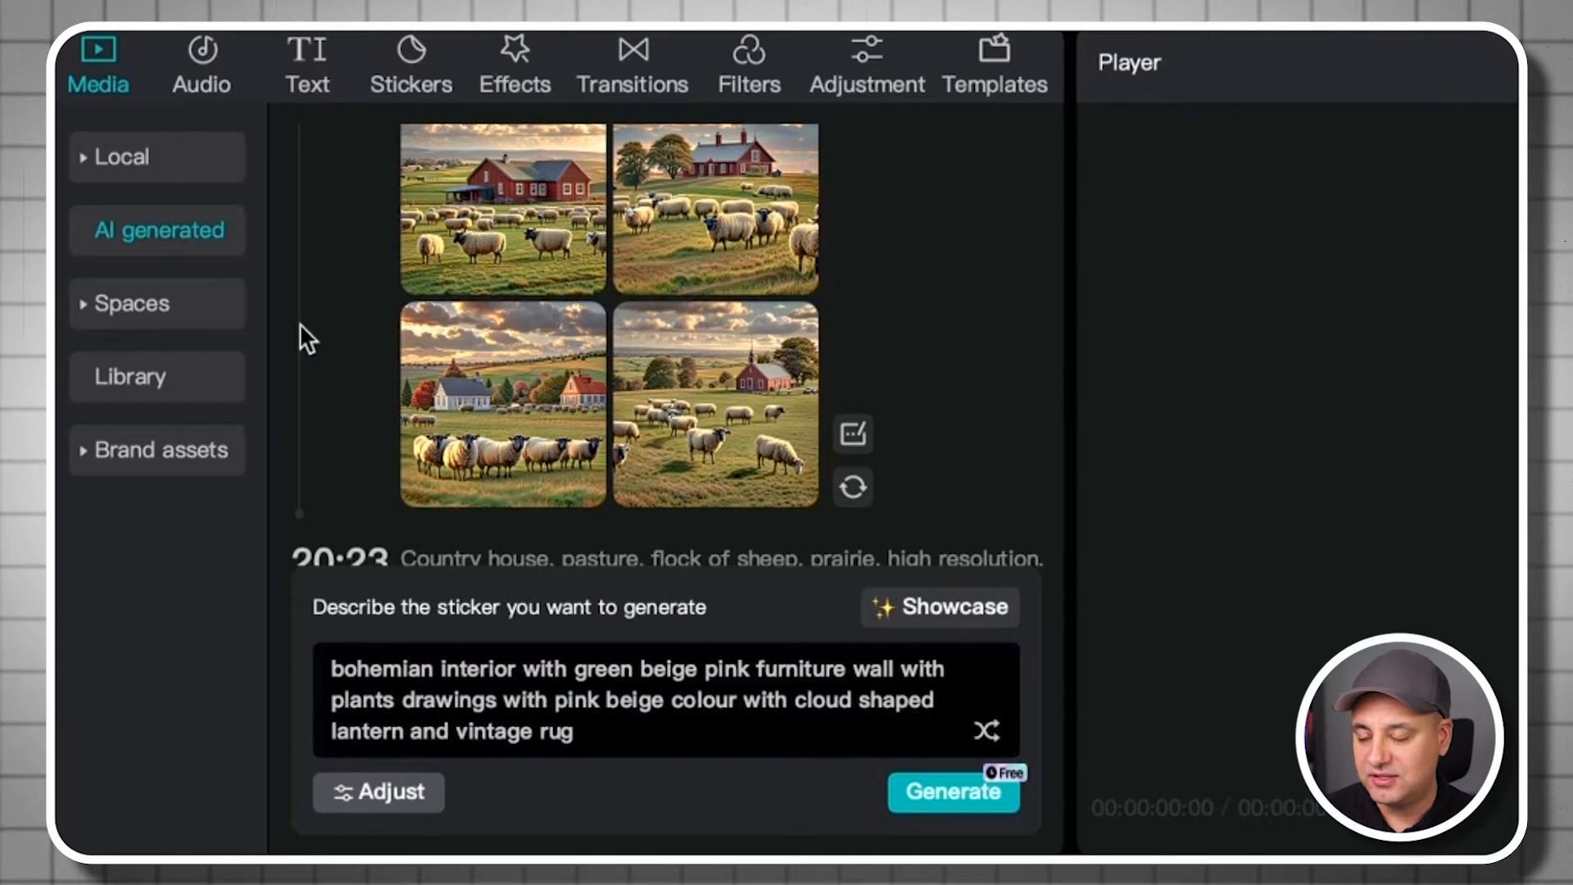
scroll(680, 373, down, 8)
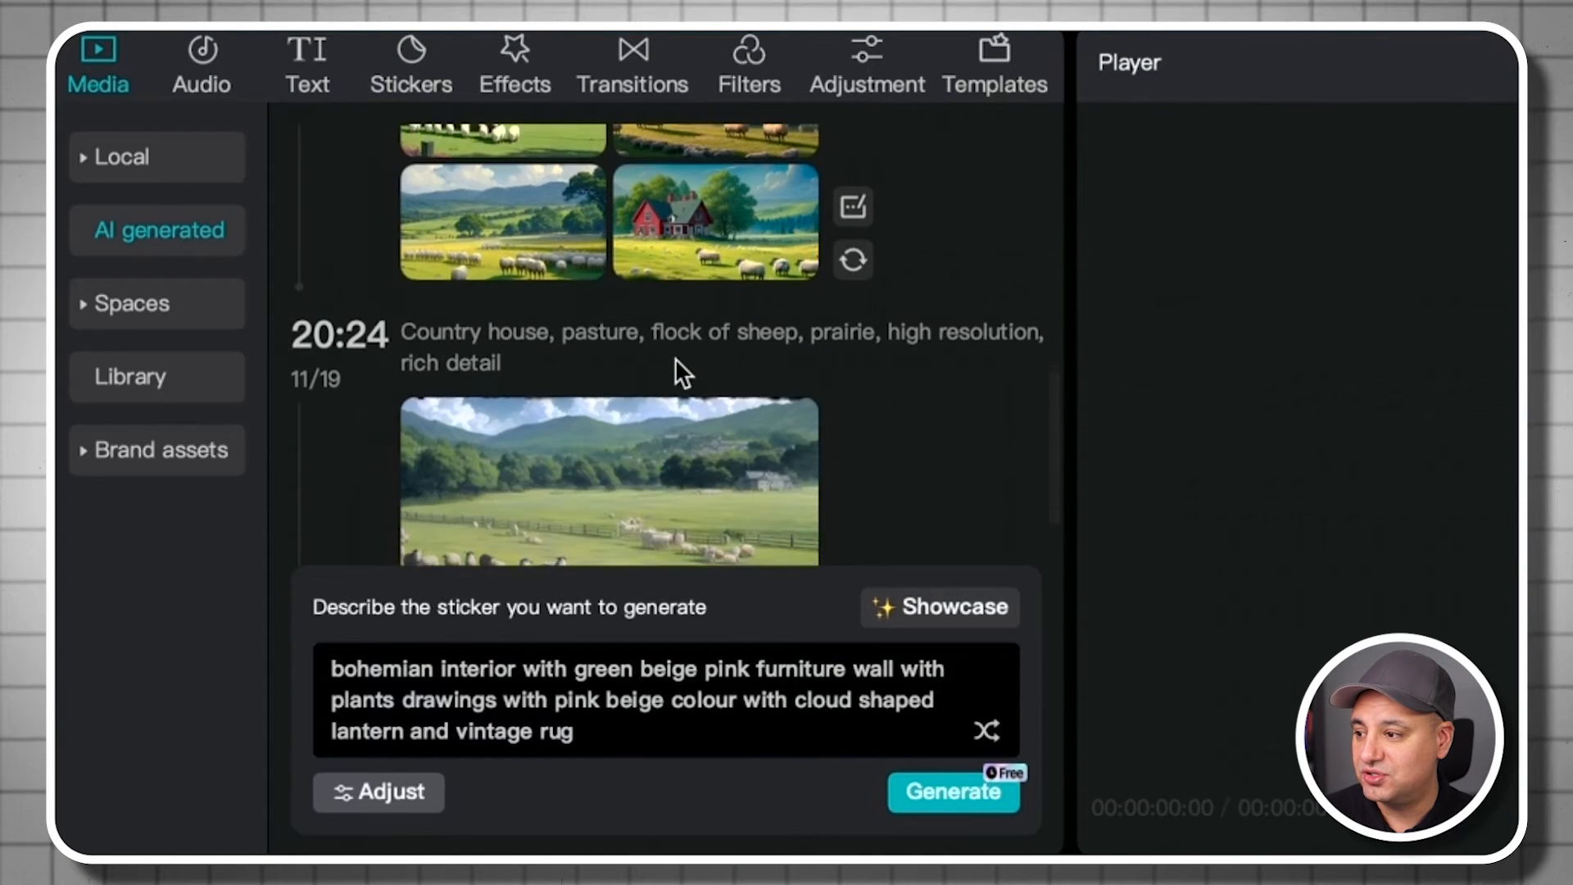
scroll(677, 358, down, 2)
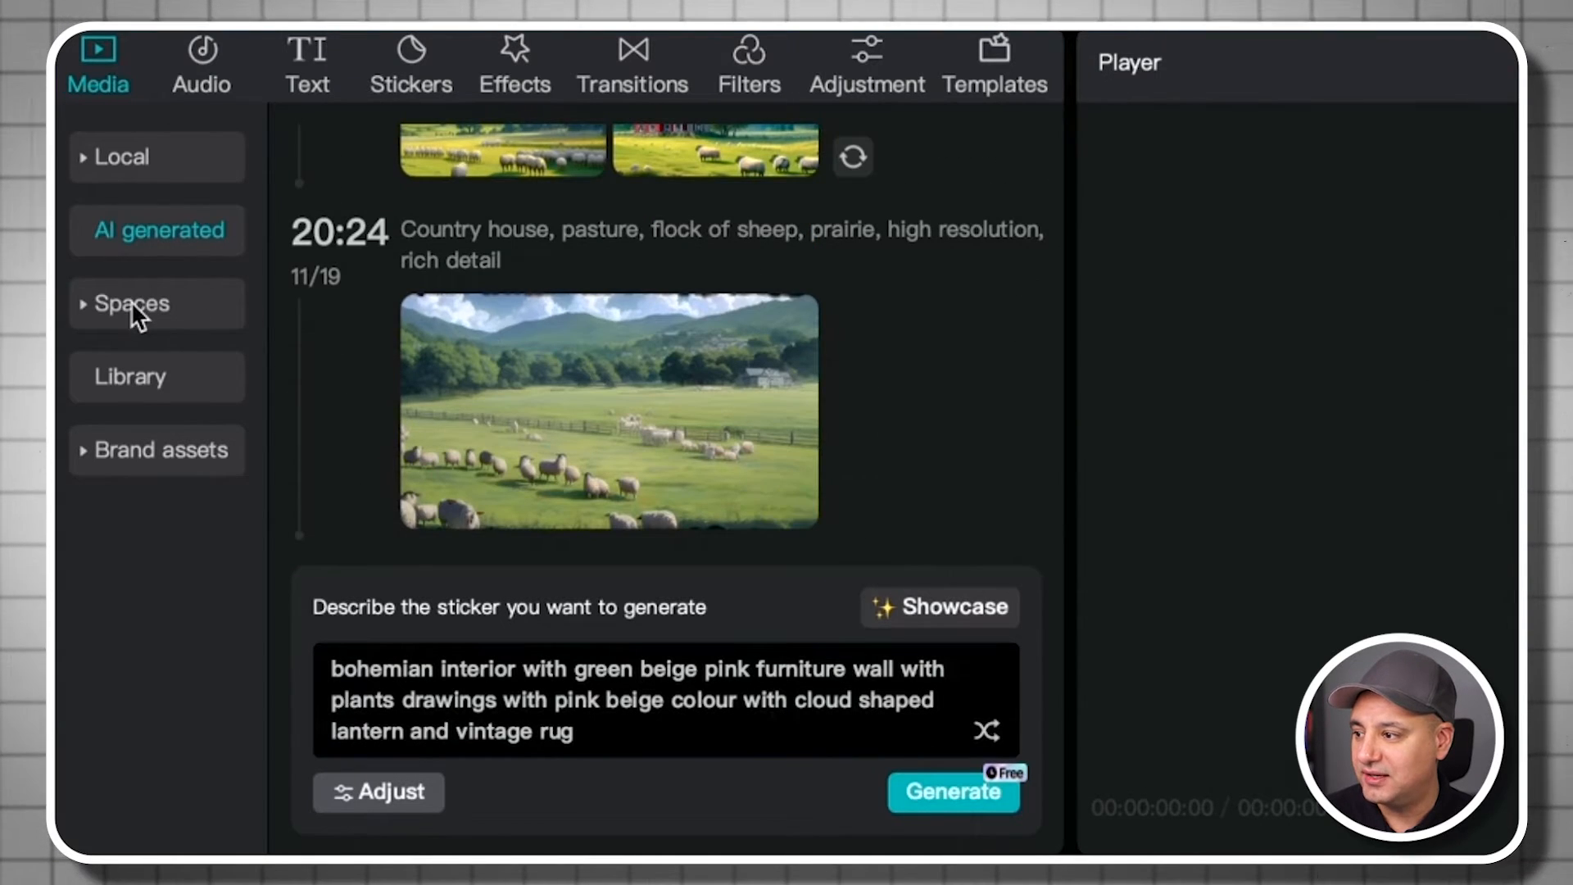
Browse the stock videos and photos in the media library
click(131, 382)
scroll(706, 502, down, 7)
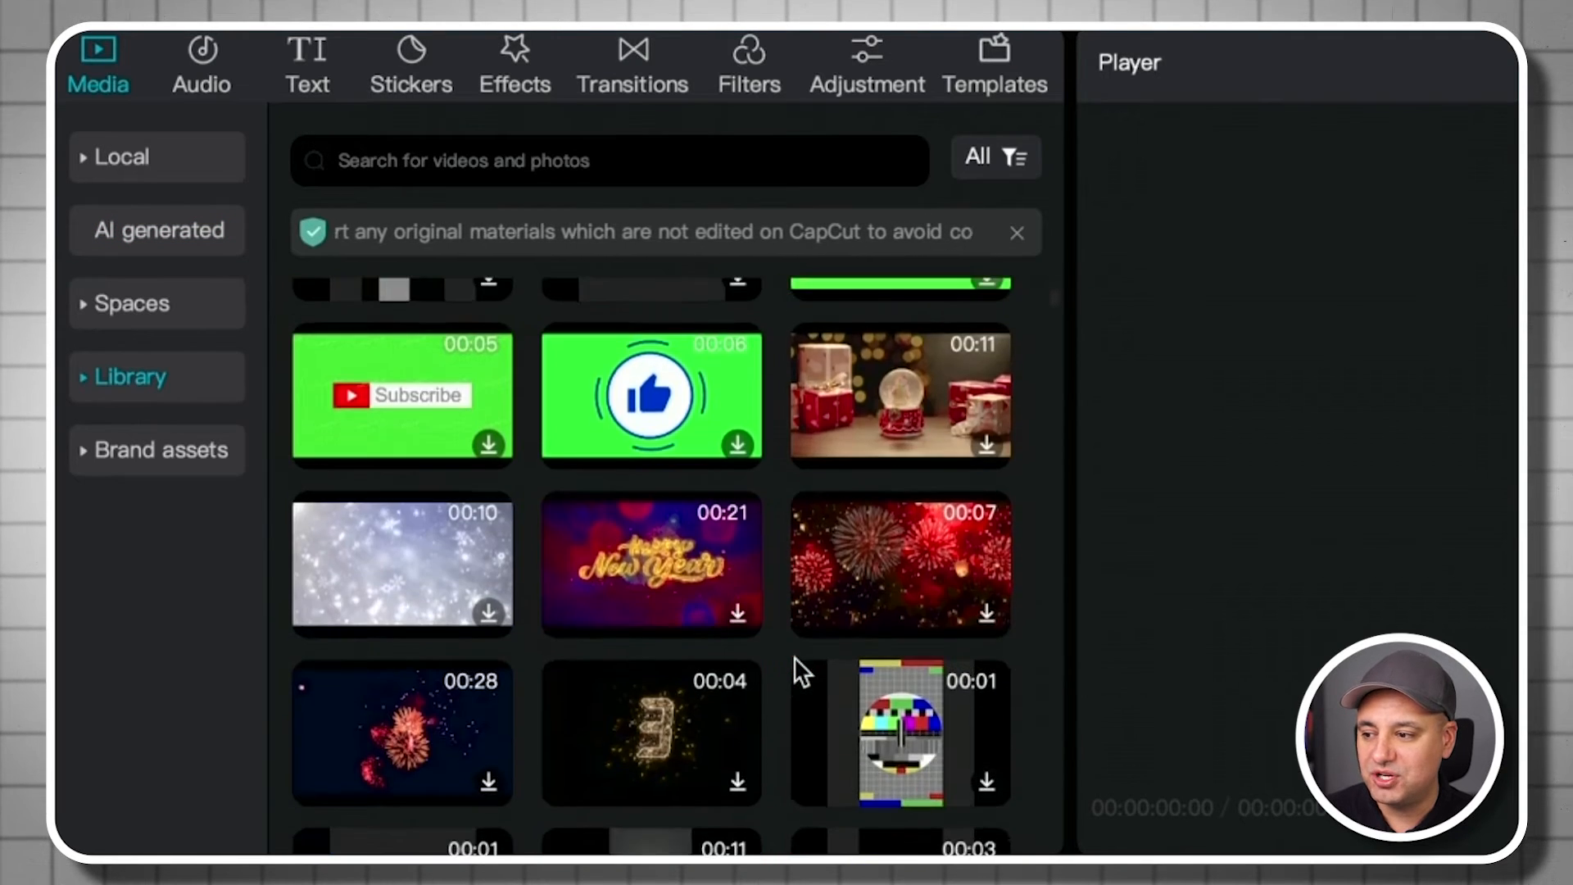
scroll(794, 656, down, 14)
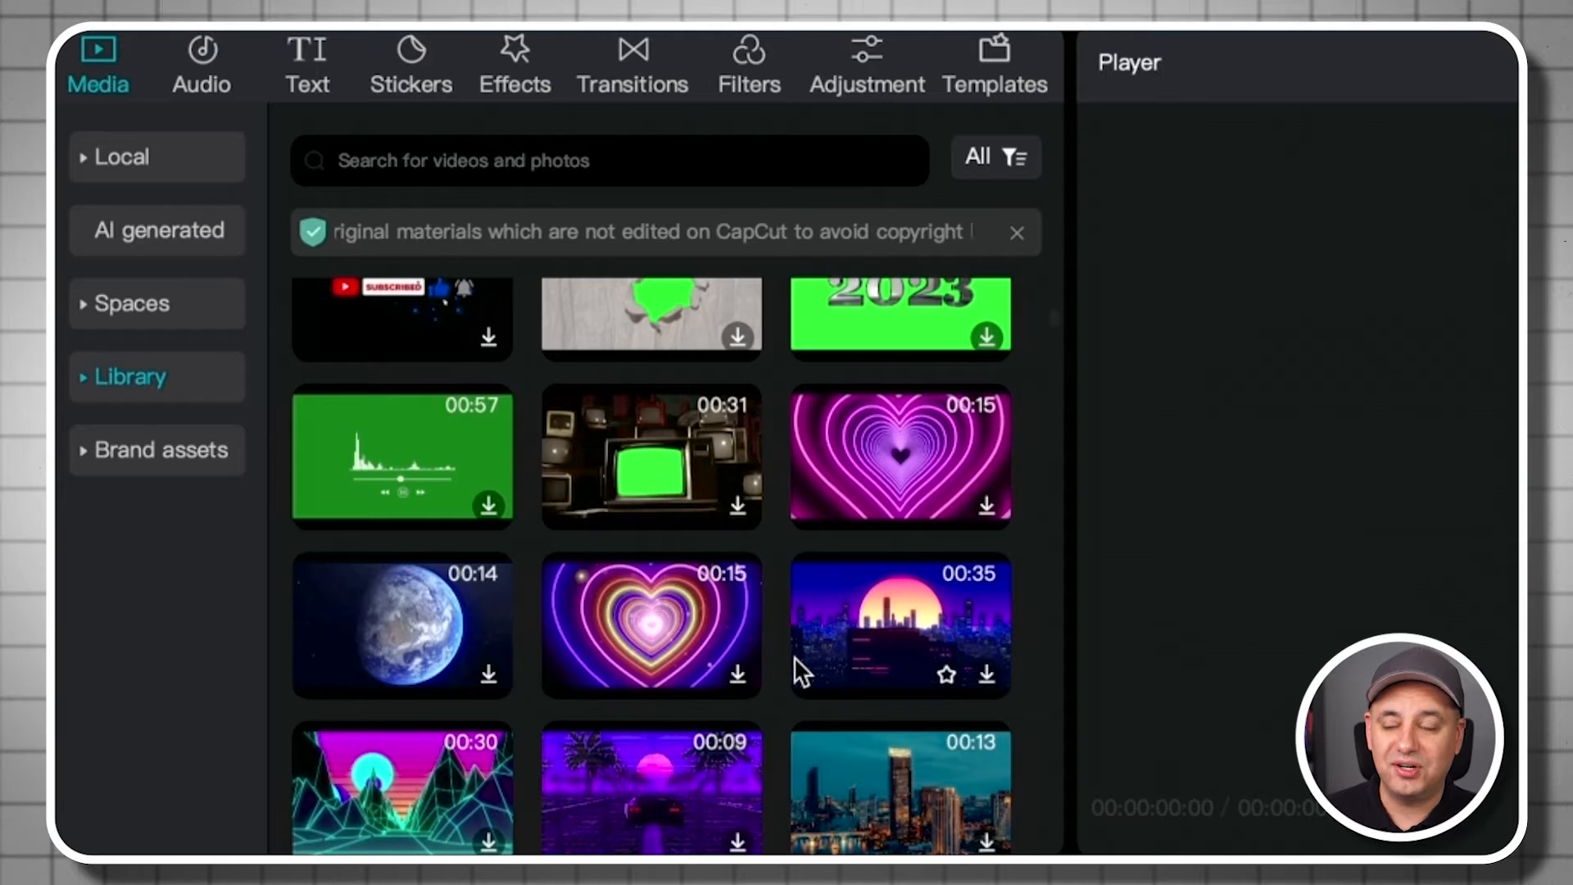
scroll(794, 657, down, 9)
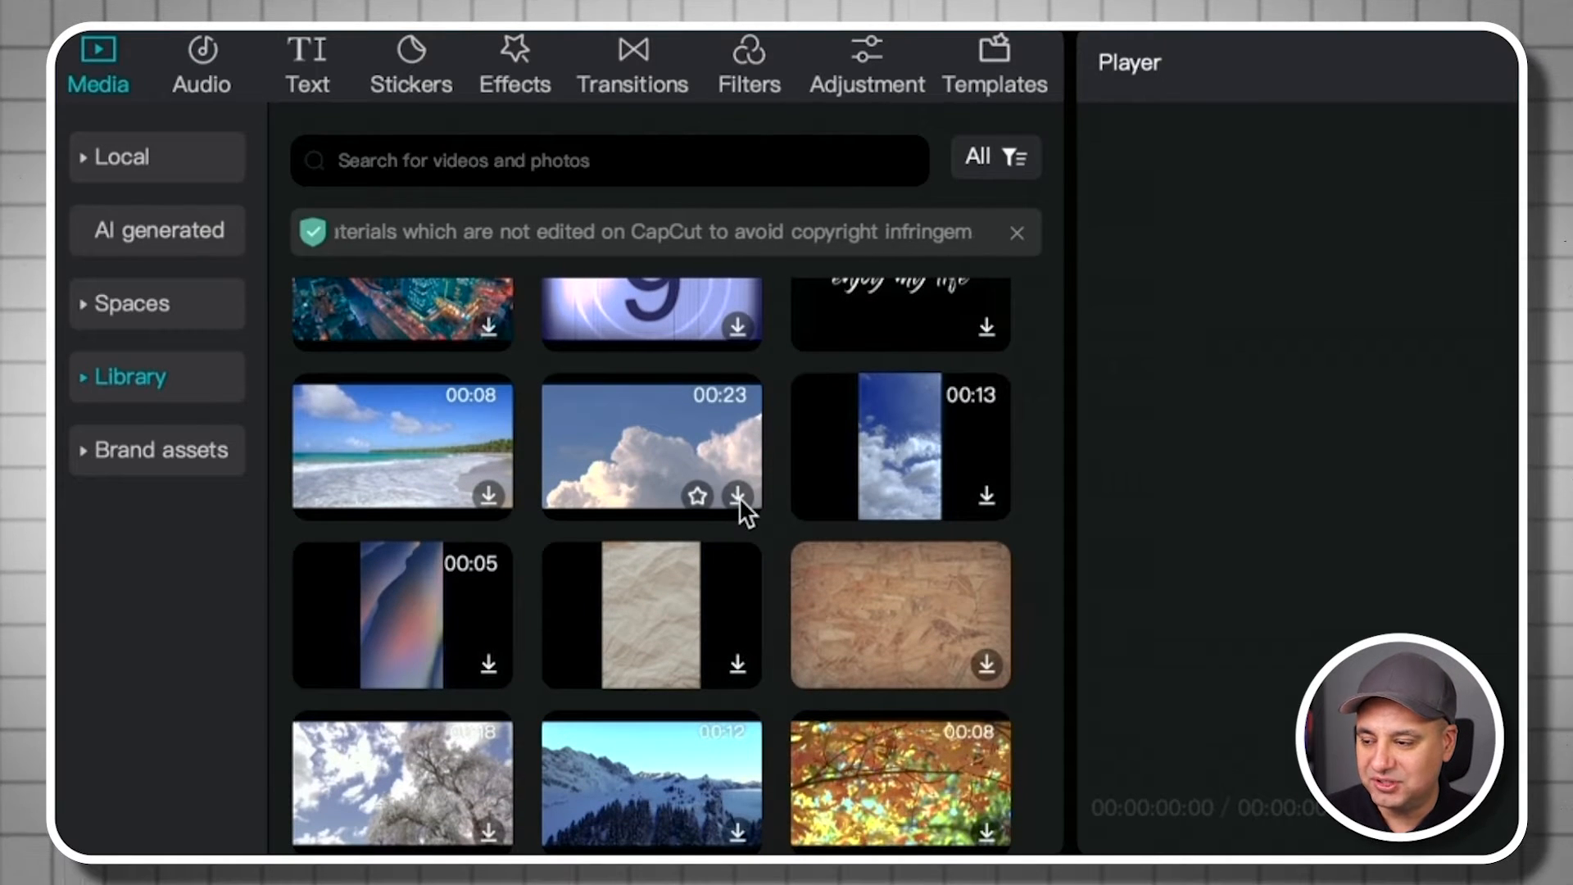
scroll(739, 498, down, 3)
scroll(739, 498, up, 3)
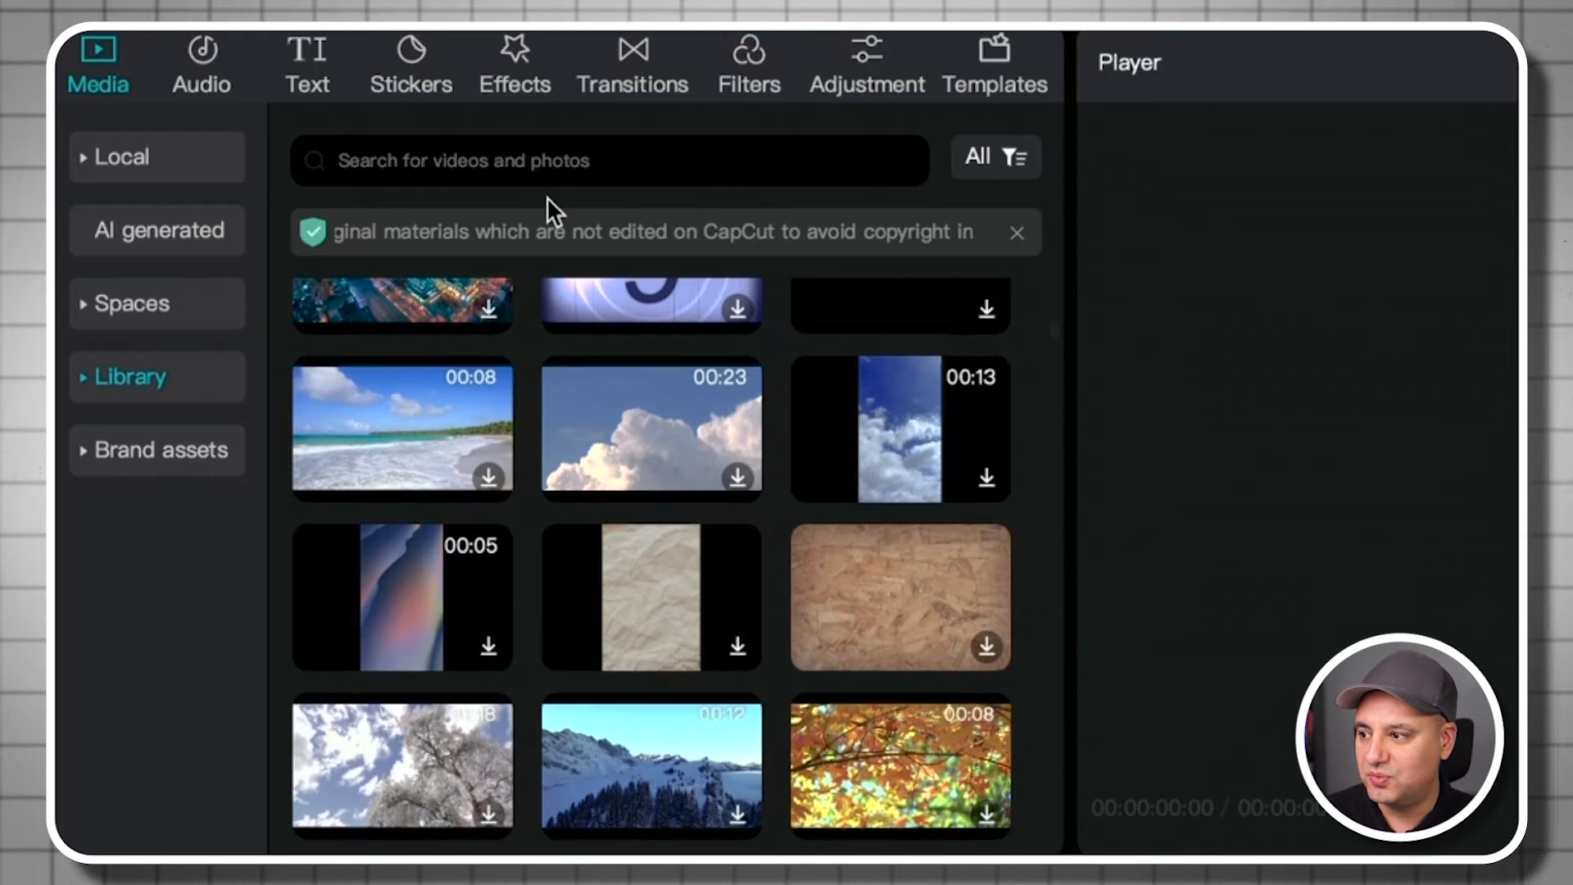
Search the stock library for "video editing" and download the image of a person editing on a laptop against a teal wall
click(516, 163)
text(video editing)
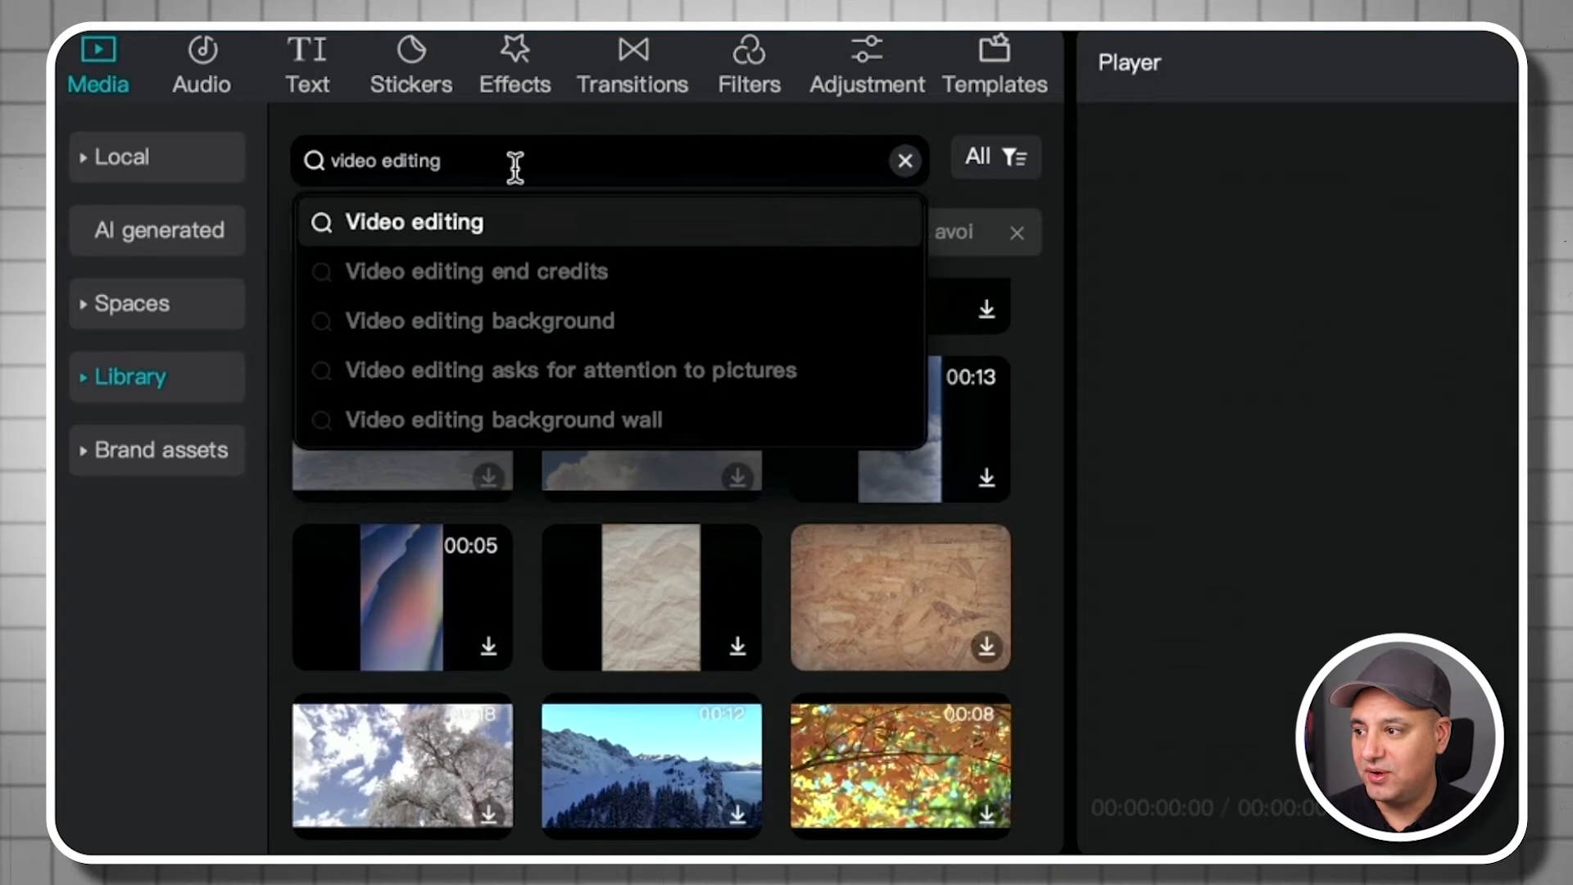
key(Return)
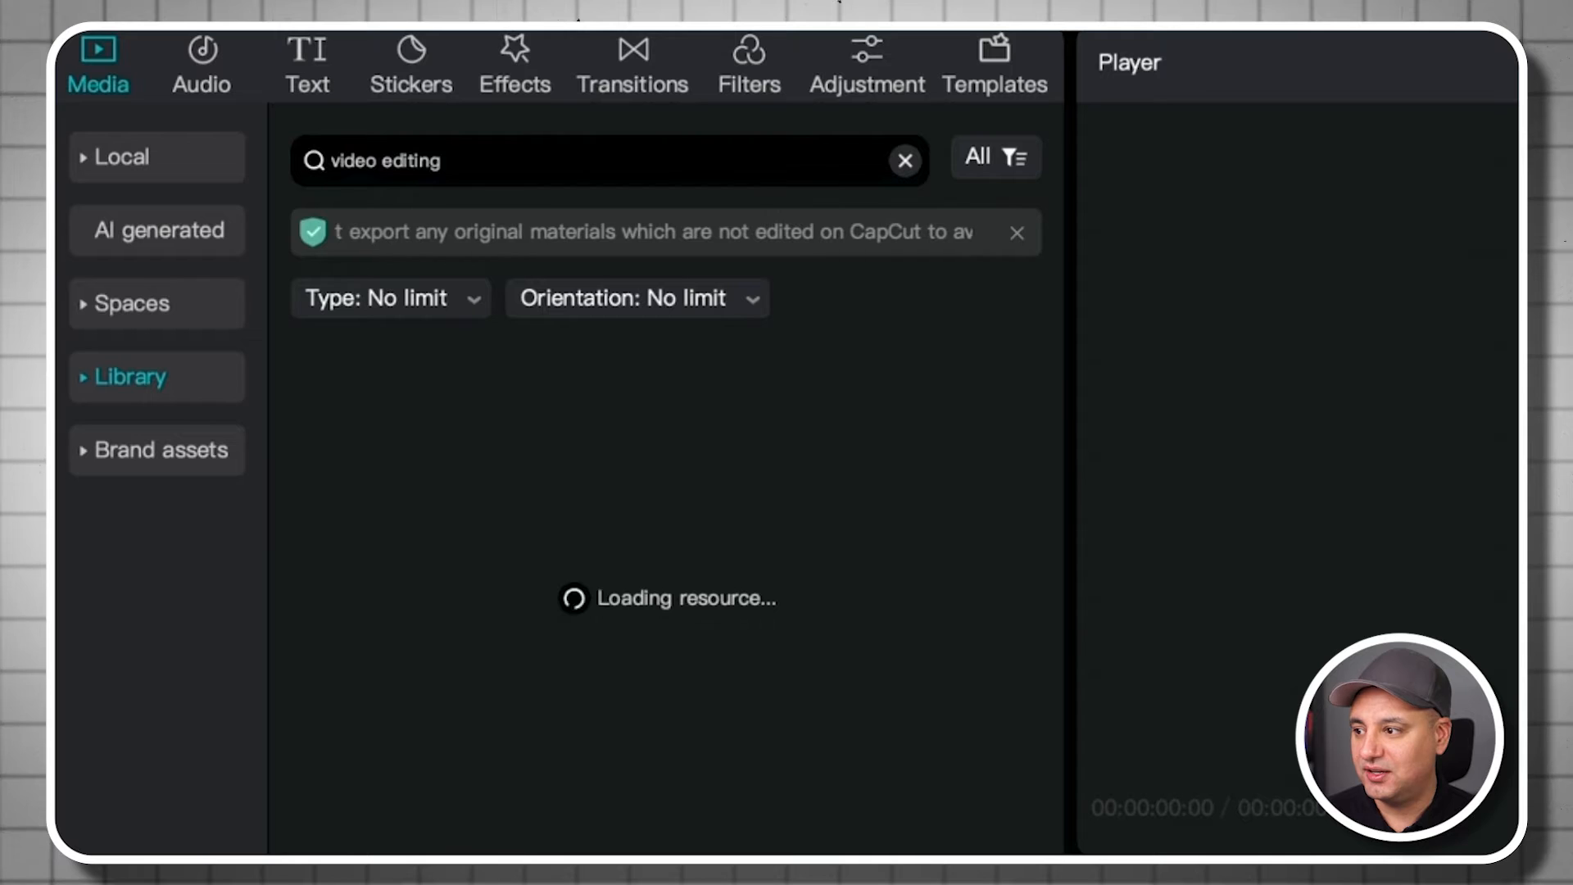
scroll(677, 469, down, 2)
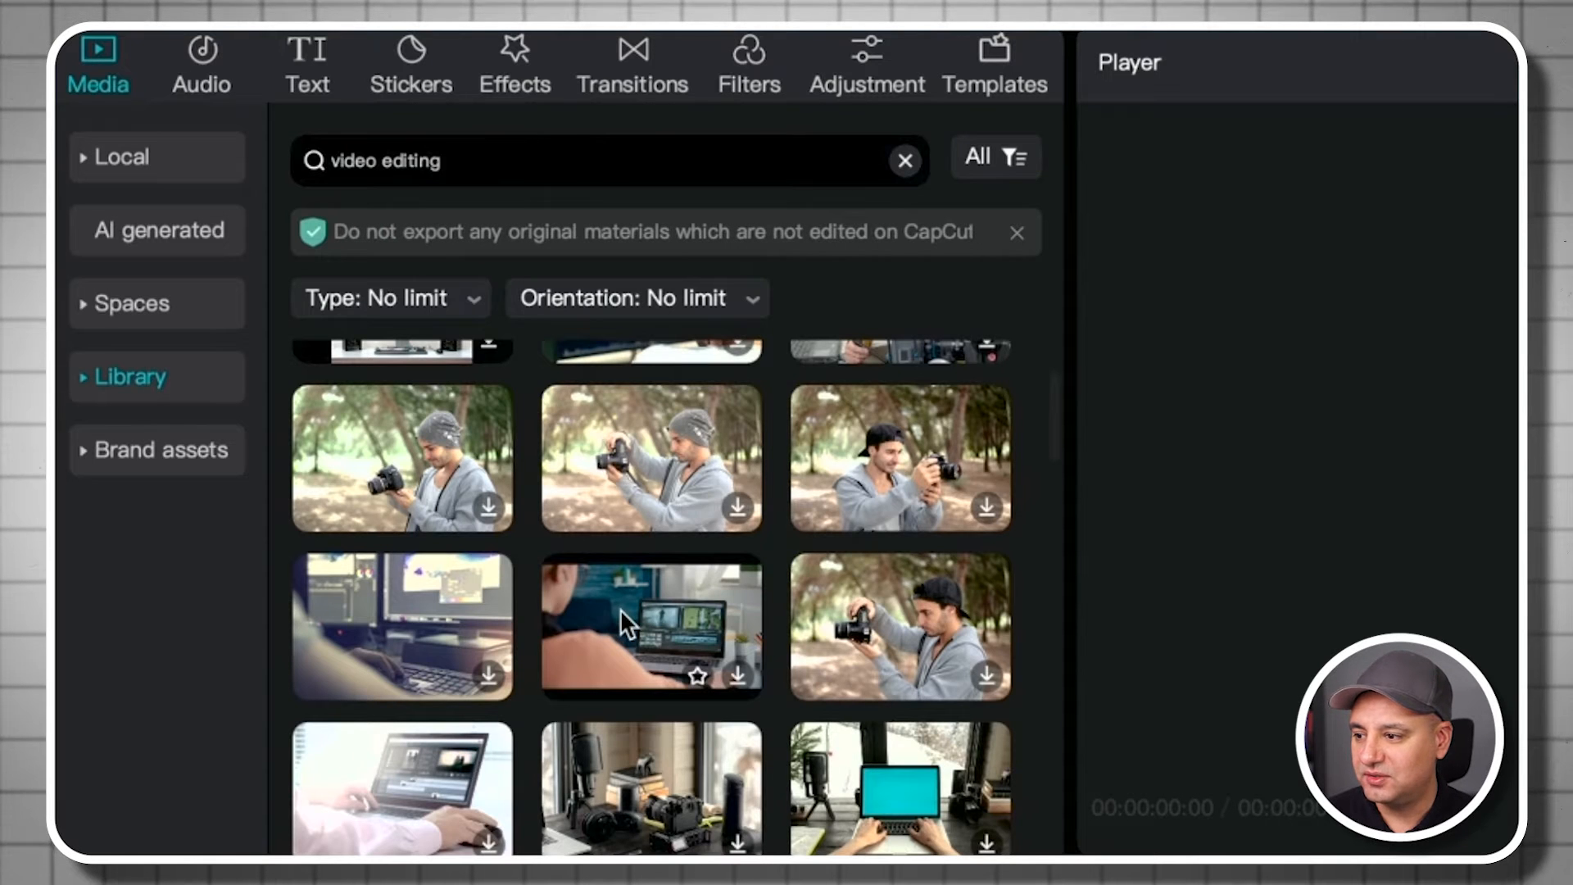
click(736, 674)
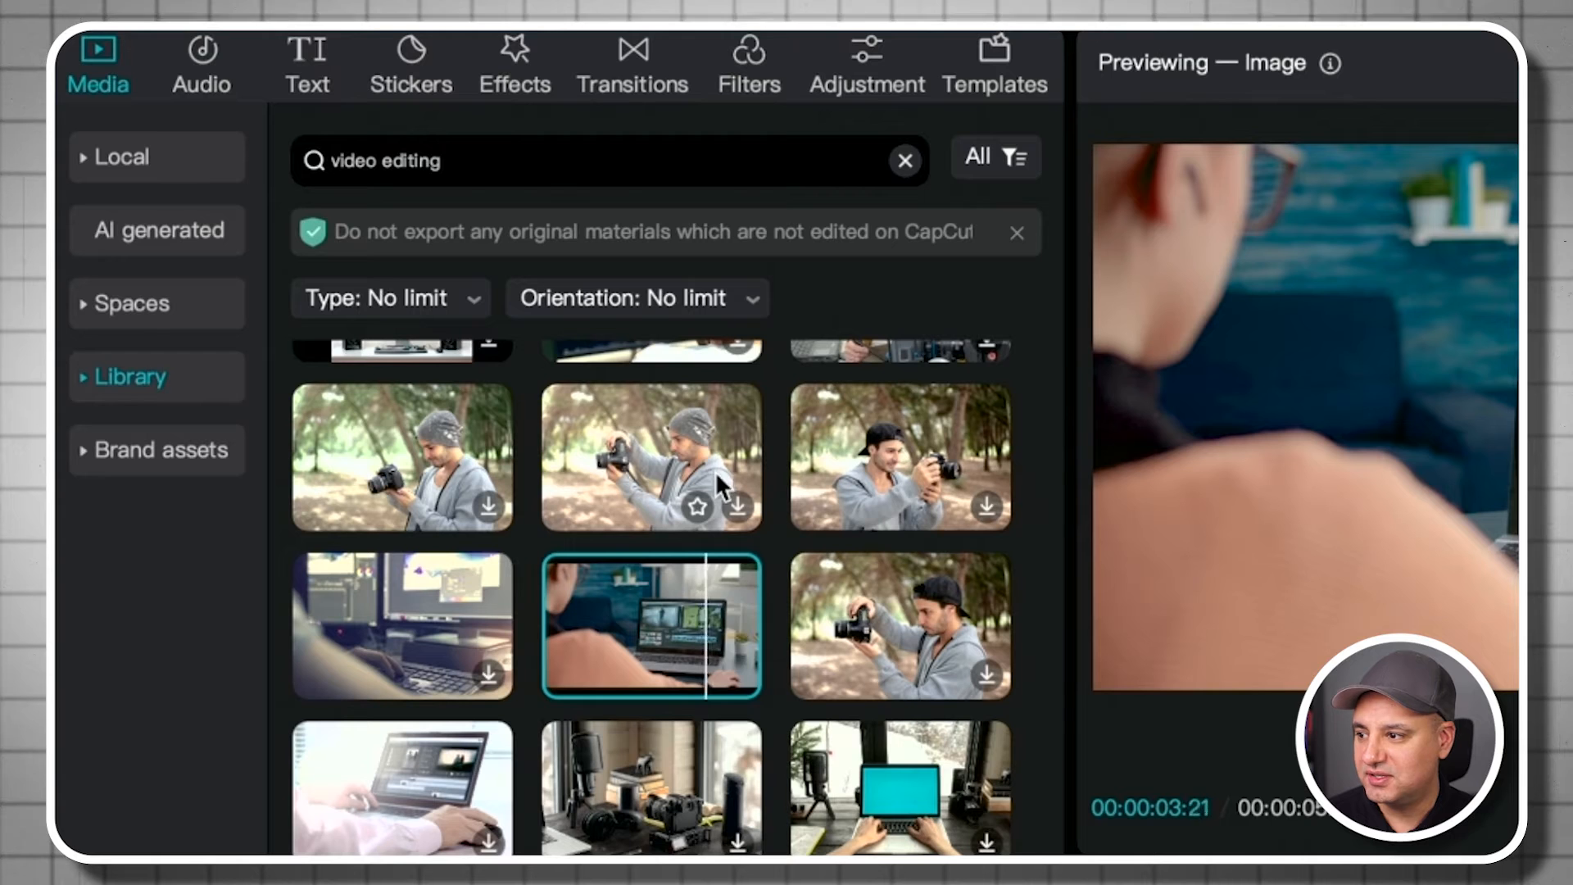
Limit the stock search results to videos and download the 17-second clip showing editing software on a monitor
click(457, 300)
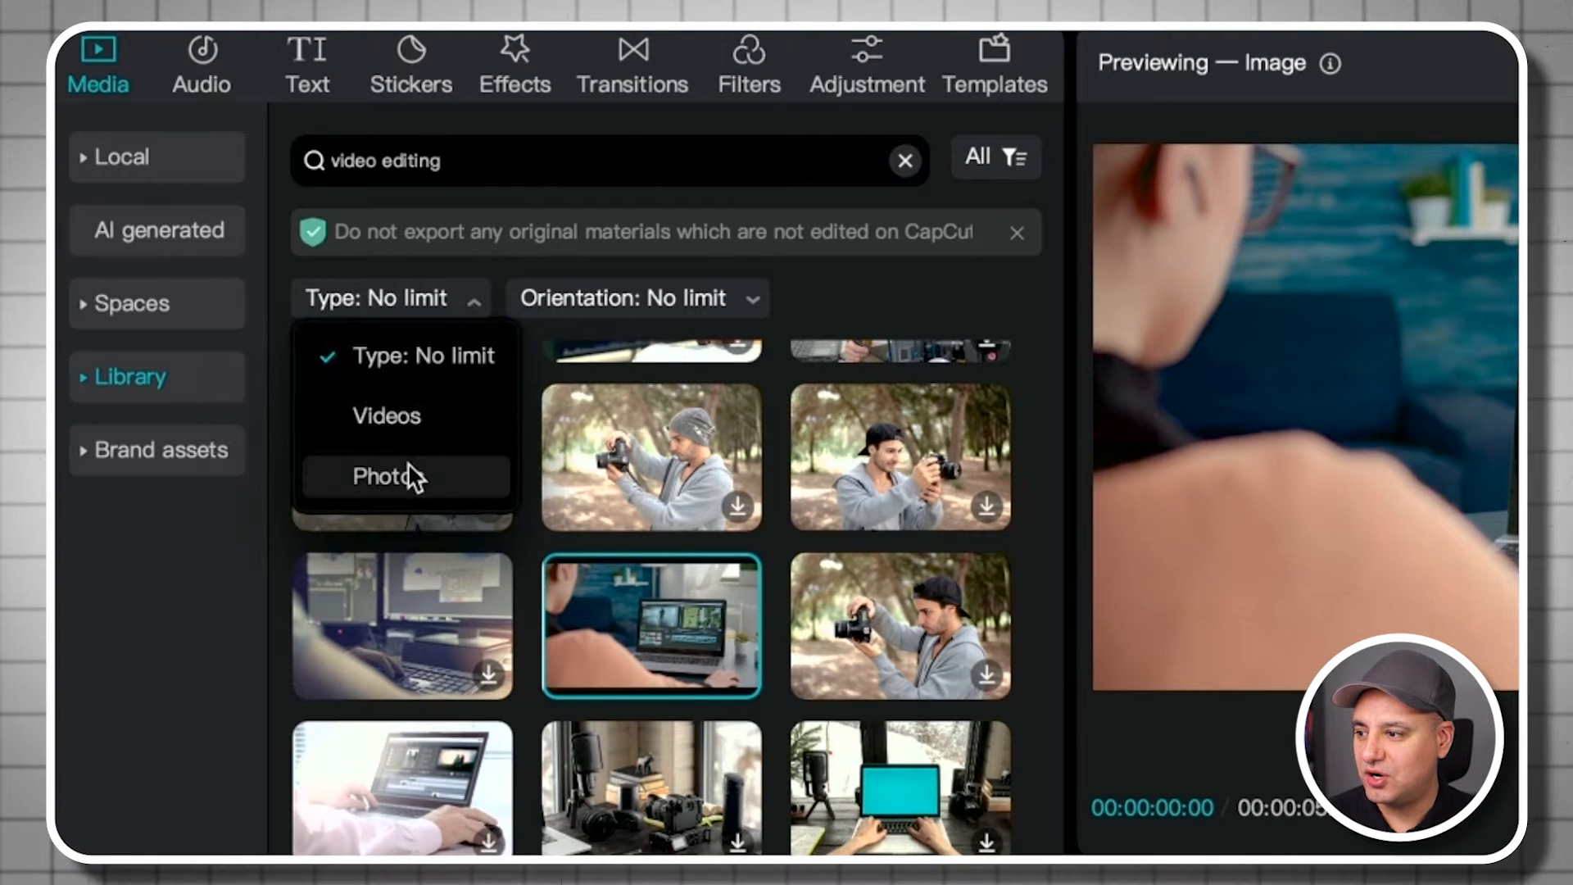
click(398, 415)
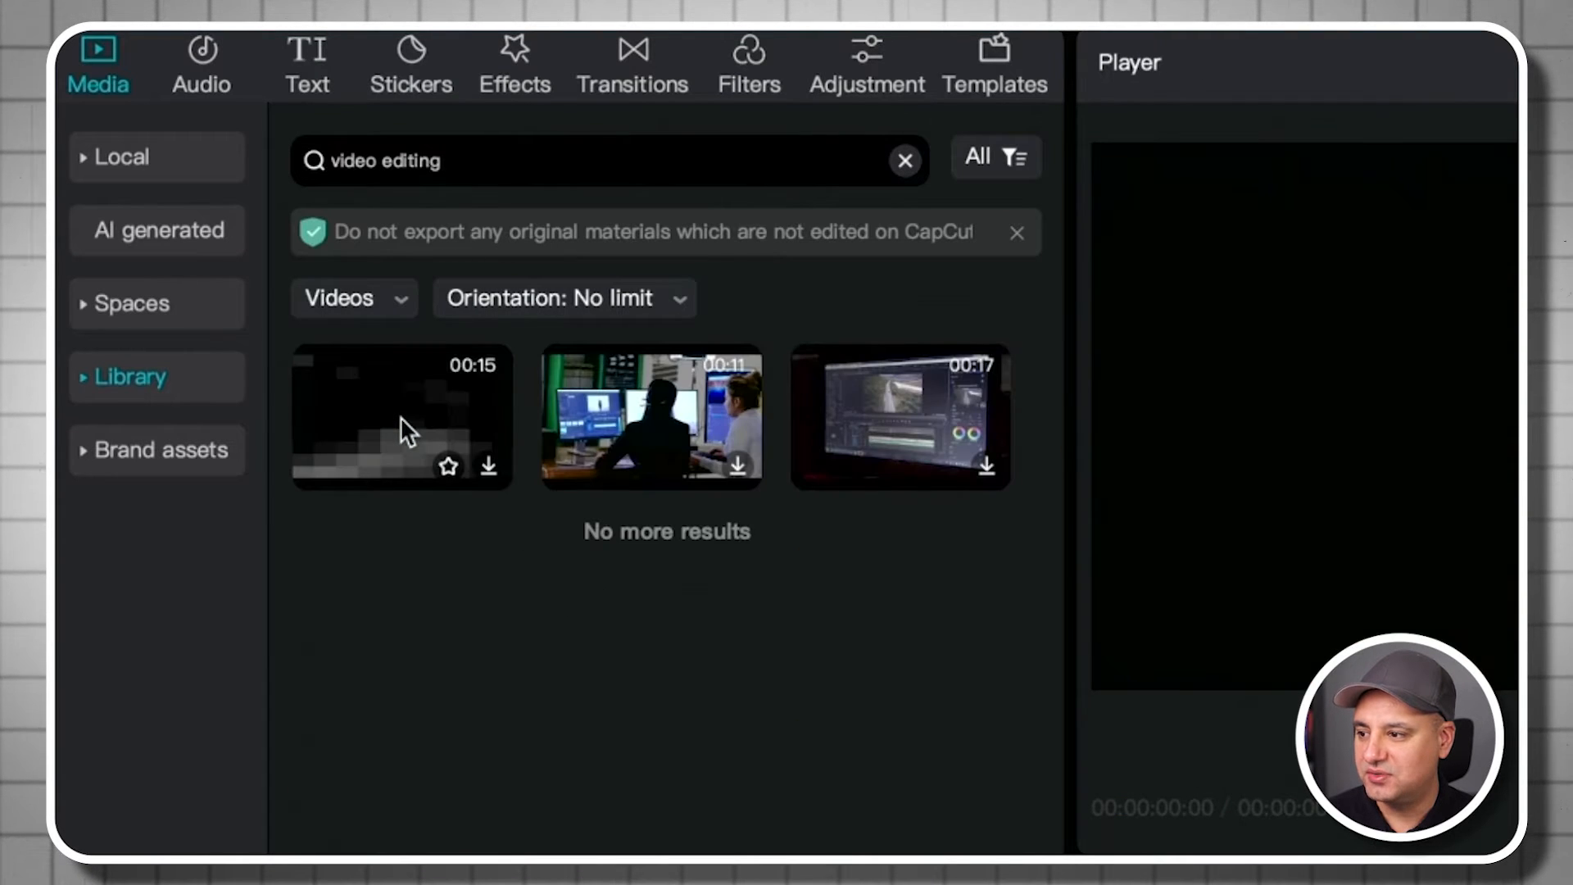
click(990, 464)
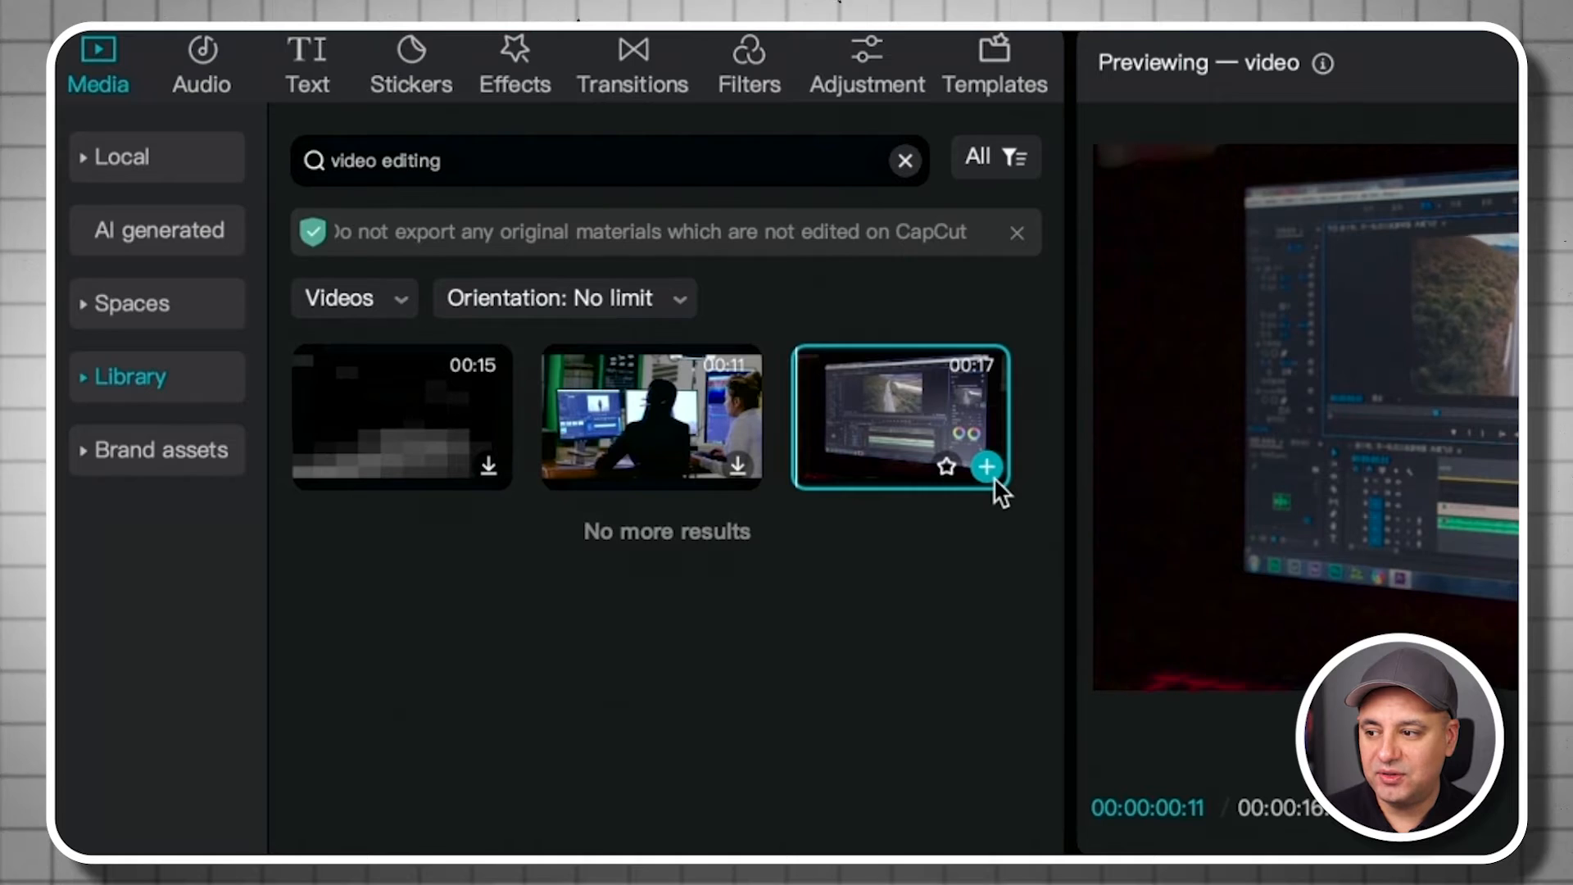
Add the downloaded stock clip to the timeline and delete it again
click(973, 463)
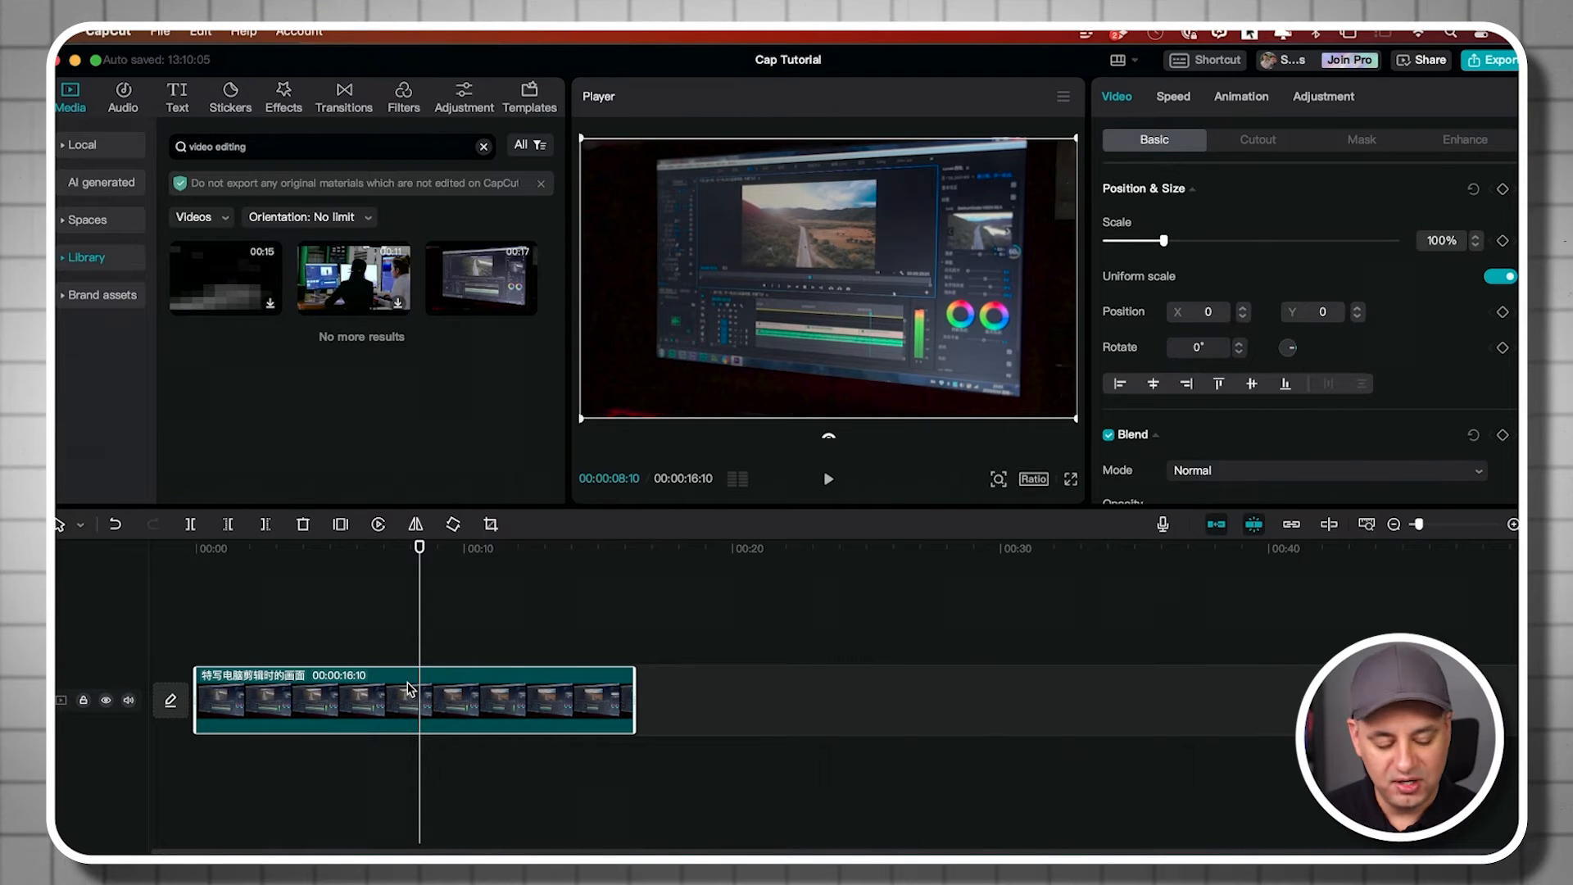
key(Delete)
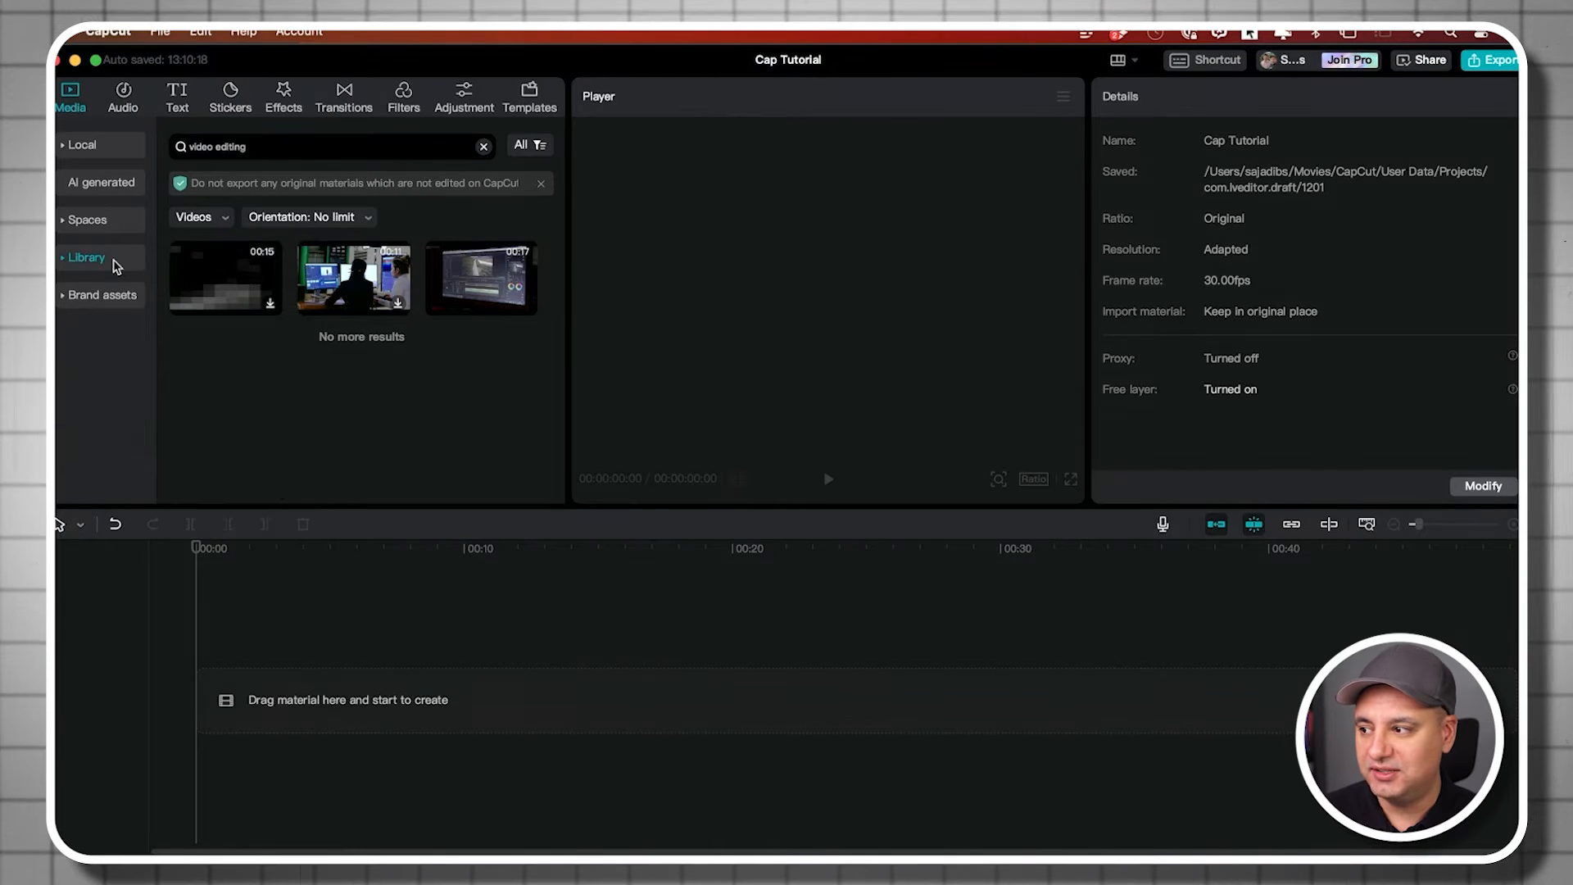
Preview Capcut-intro.mp4 from the local media and add it to the timeline
click(76, 145)
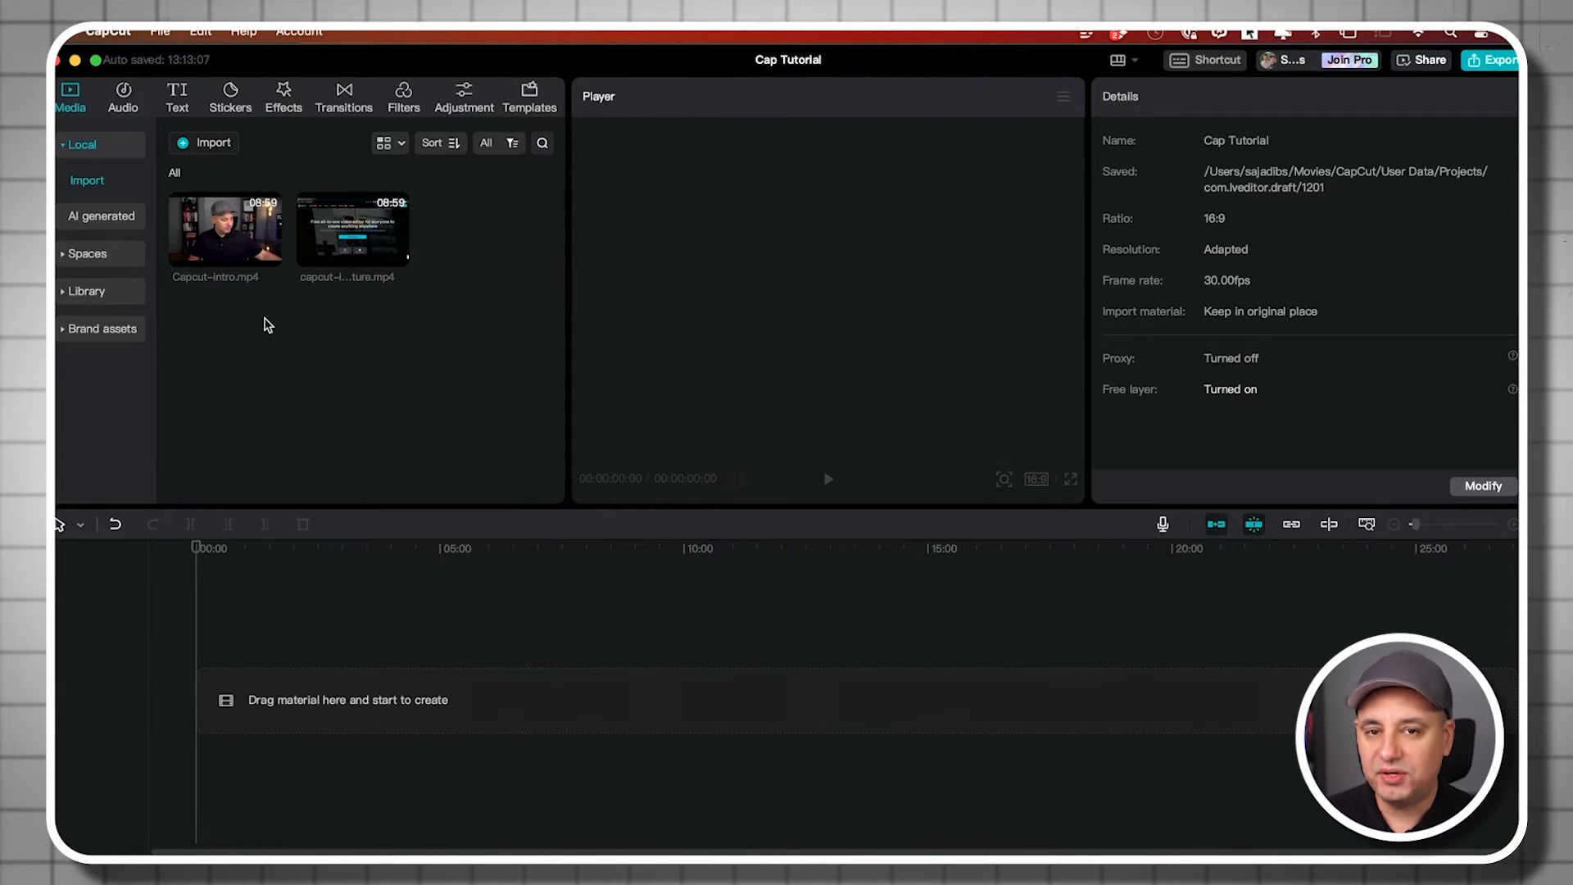
click(221, 258)
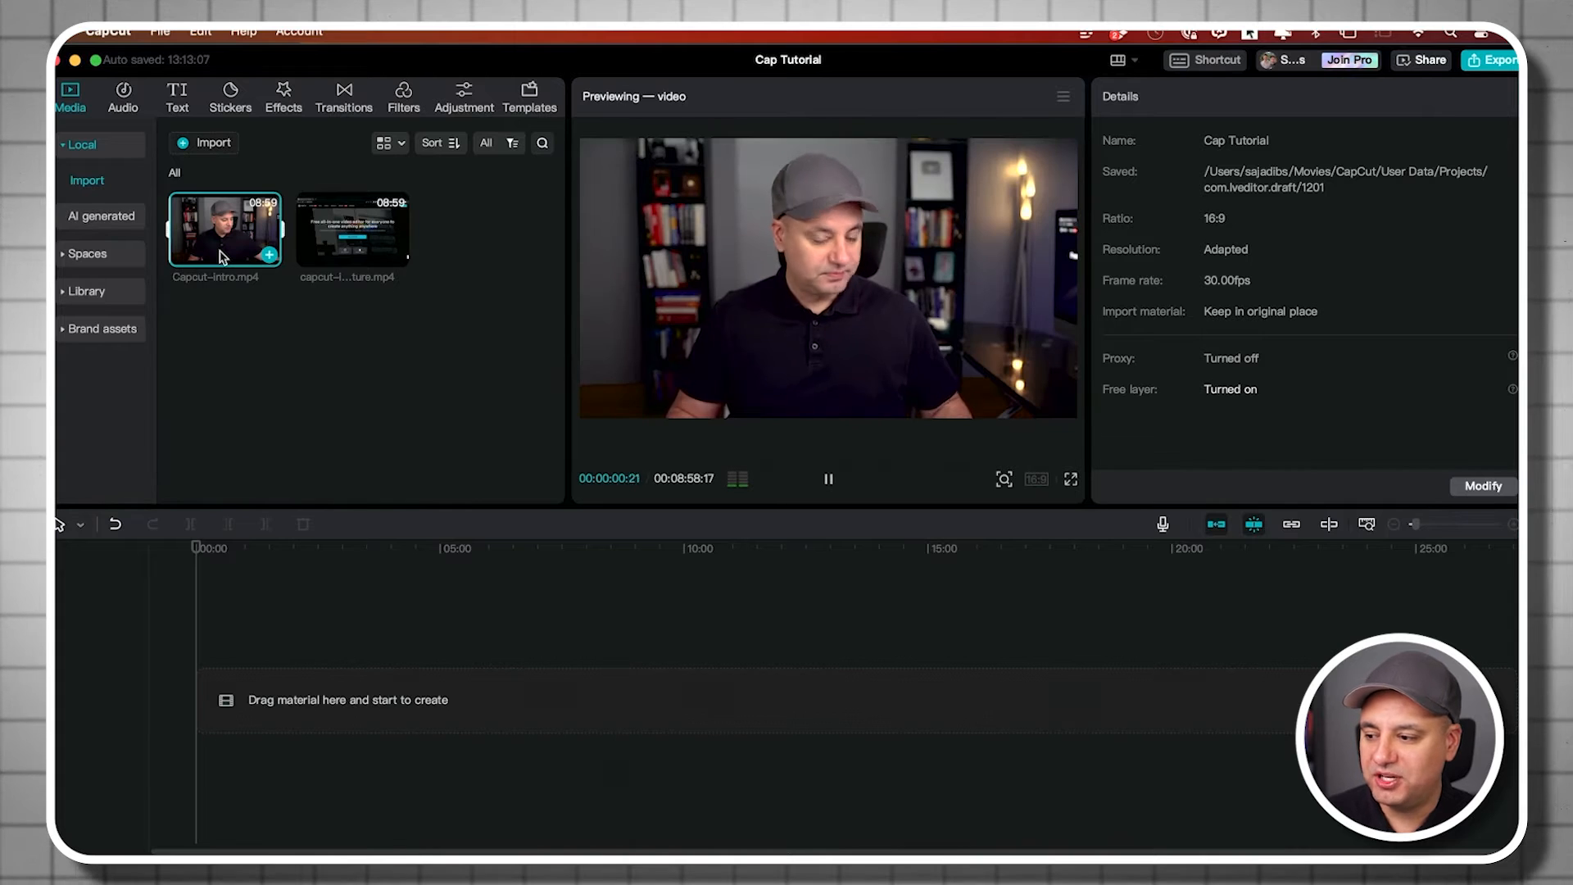
click(830, 480)
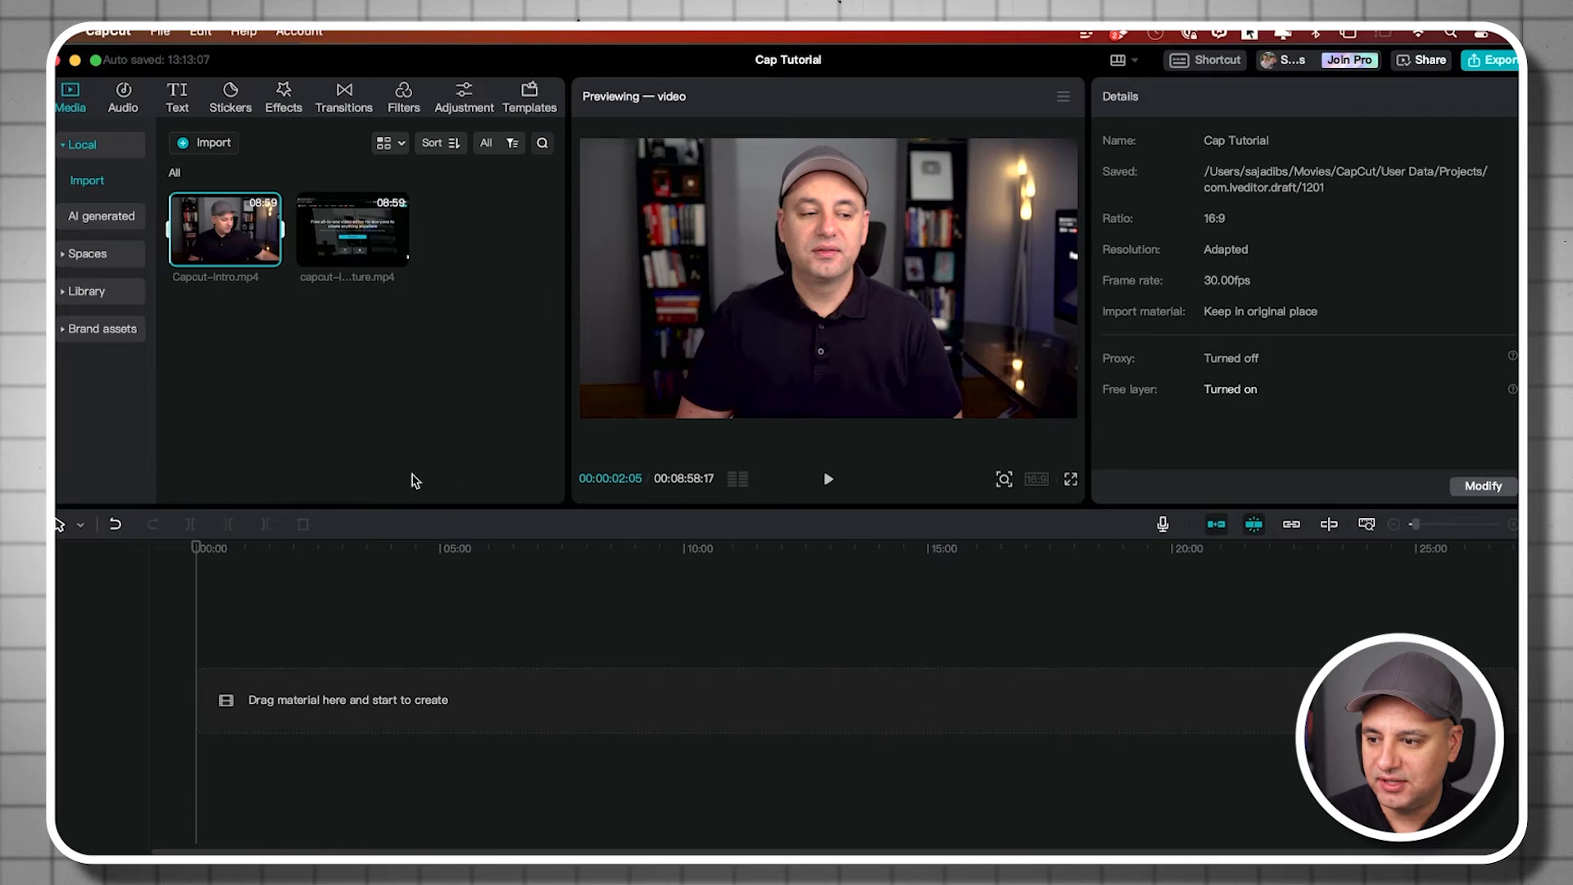
click(828, 480)
click(828, 480)
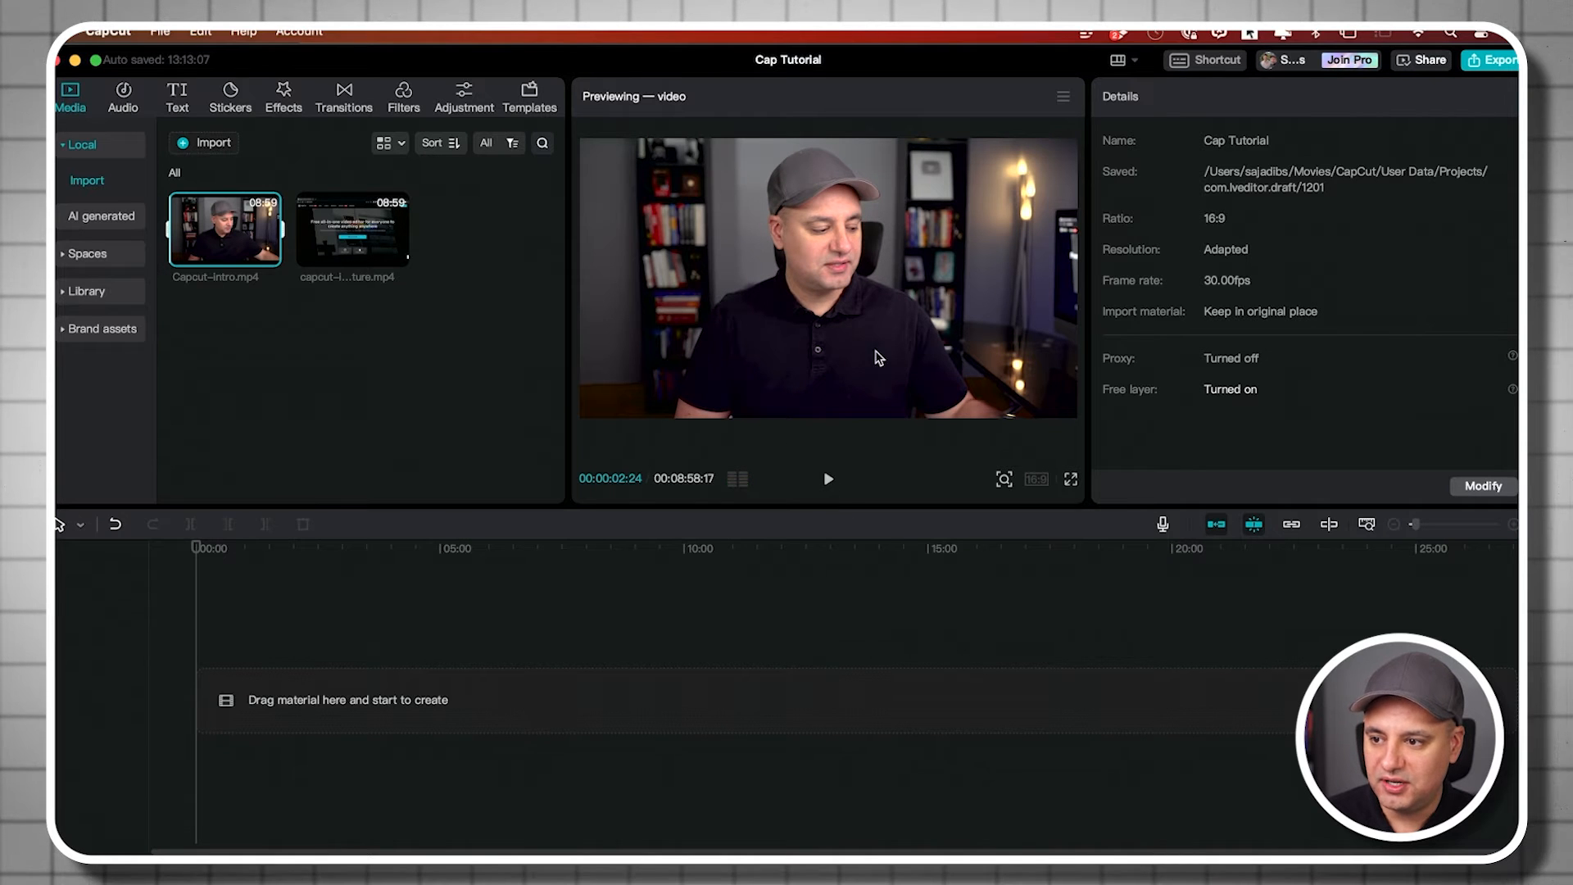
click(268, 254)
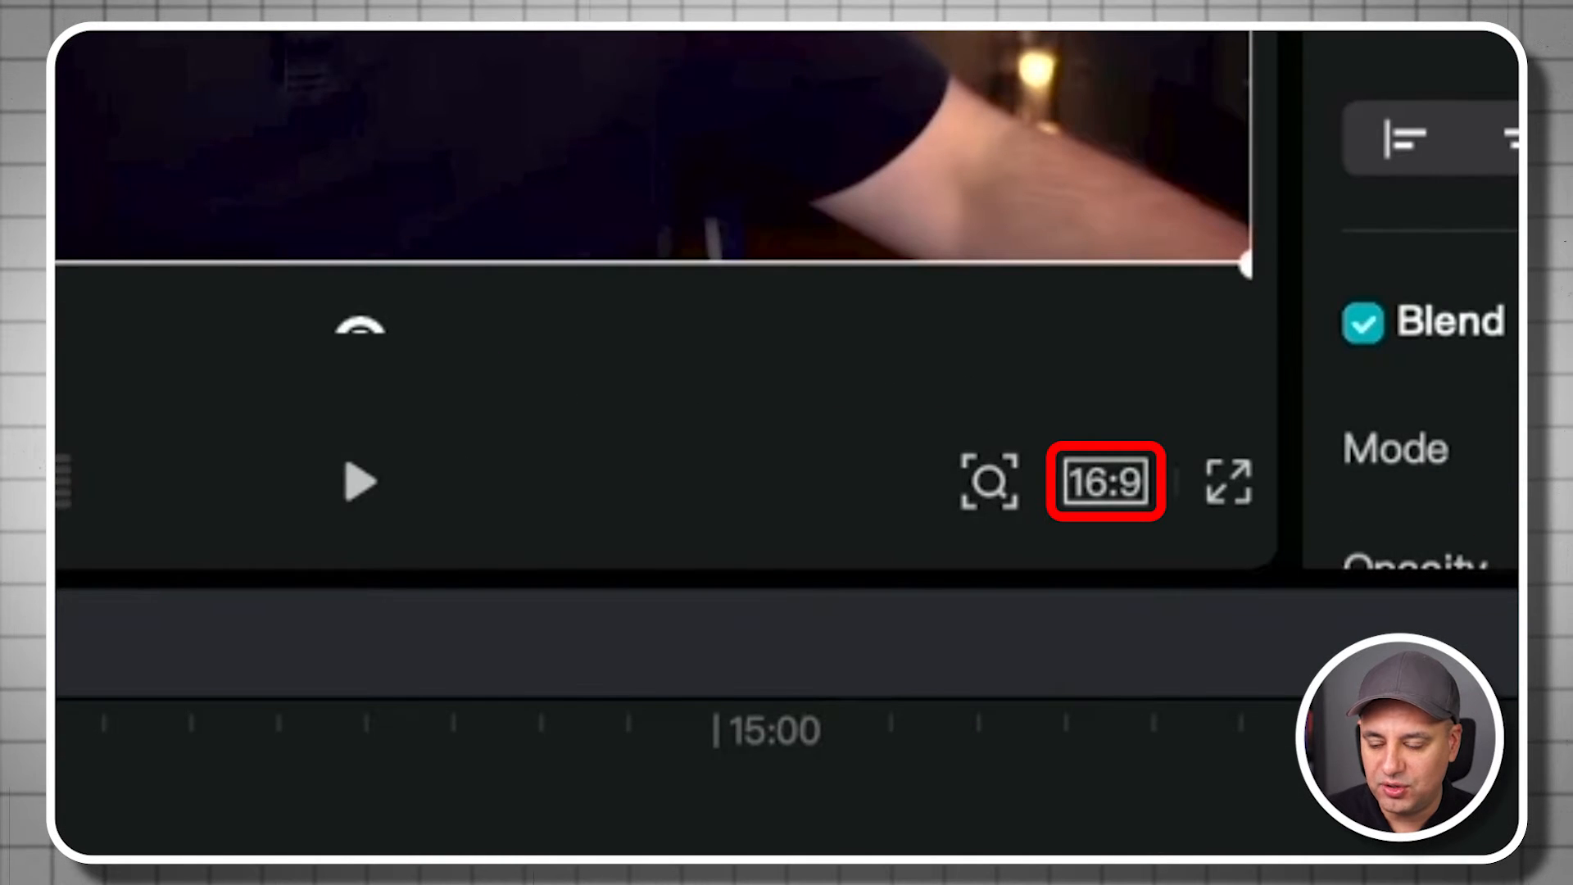
Change the project's aspect ratio to 9:16 and enlarge the clip to about 316% so it fills the vertical frame
click(1118, 488)
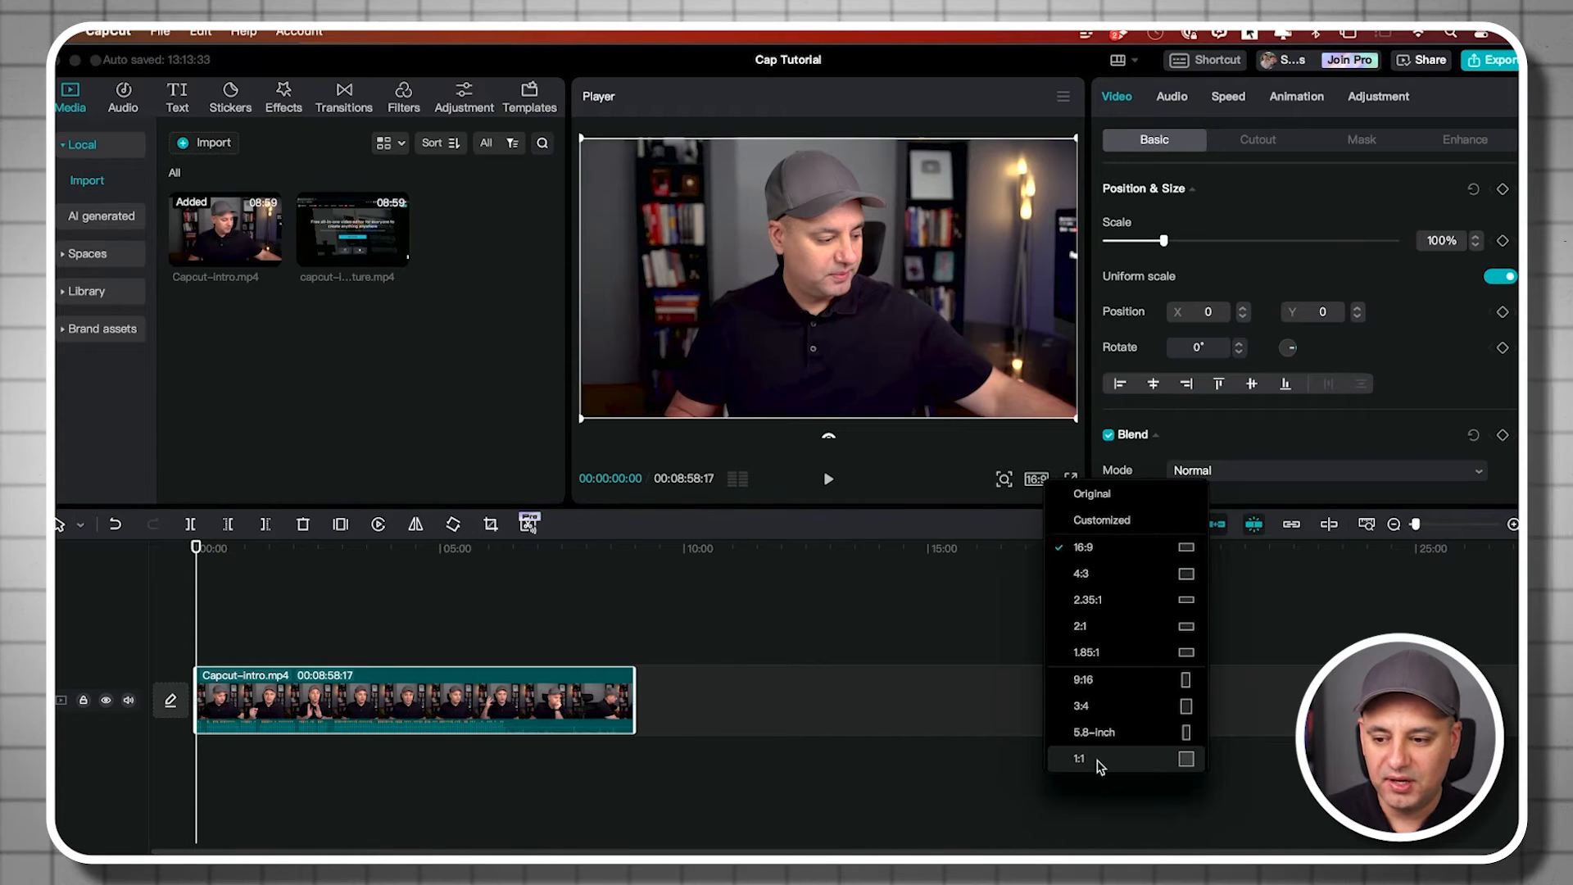
click(1094, 683)
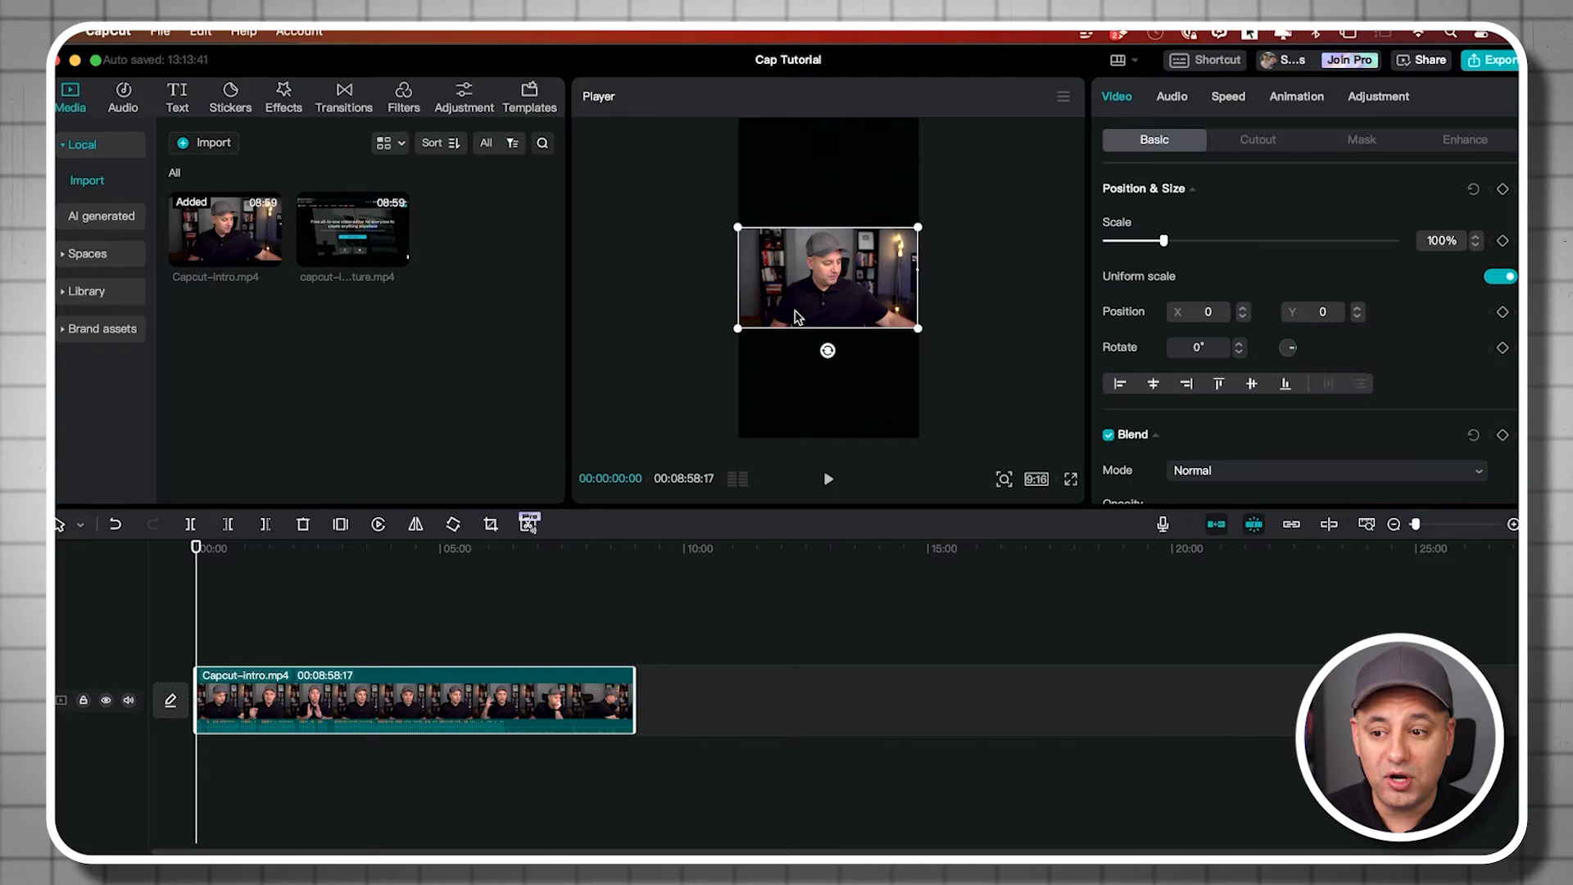
drag(735, 223, 409, 63)
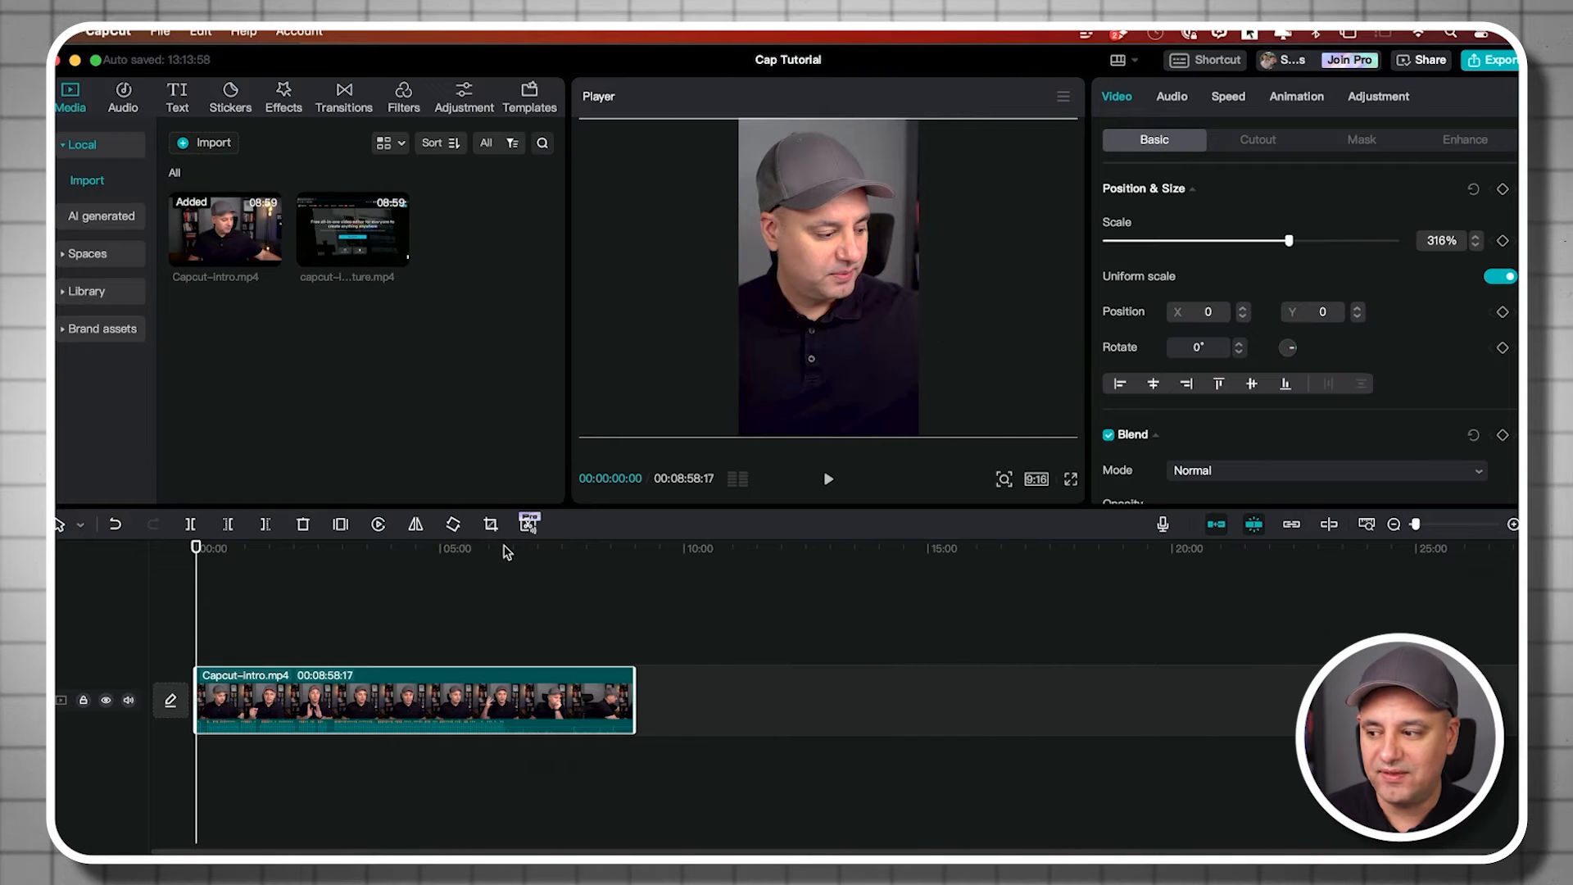
Move the playhead to about 00:02:08 and set the clip's position to X 300 and Y -400
drag(197, 547, 300, 547)
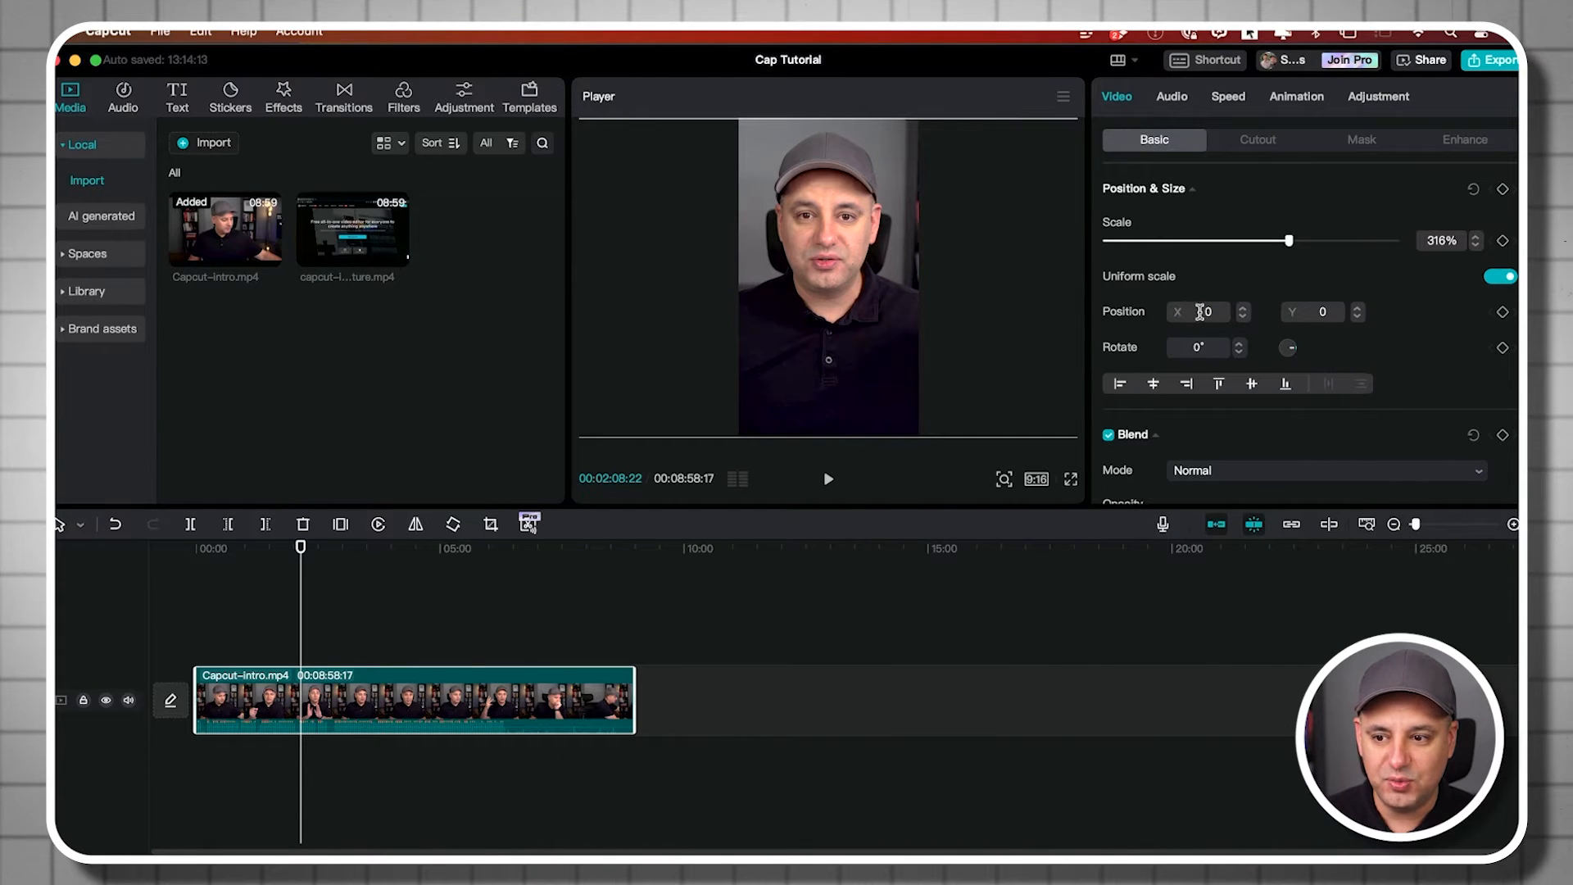
click(1243, 309)
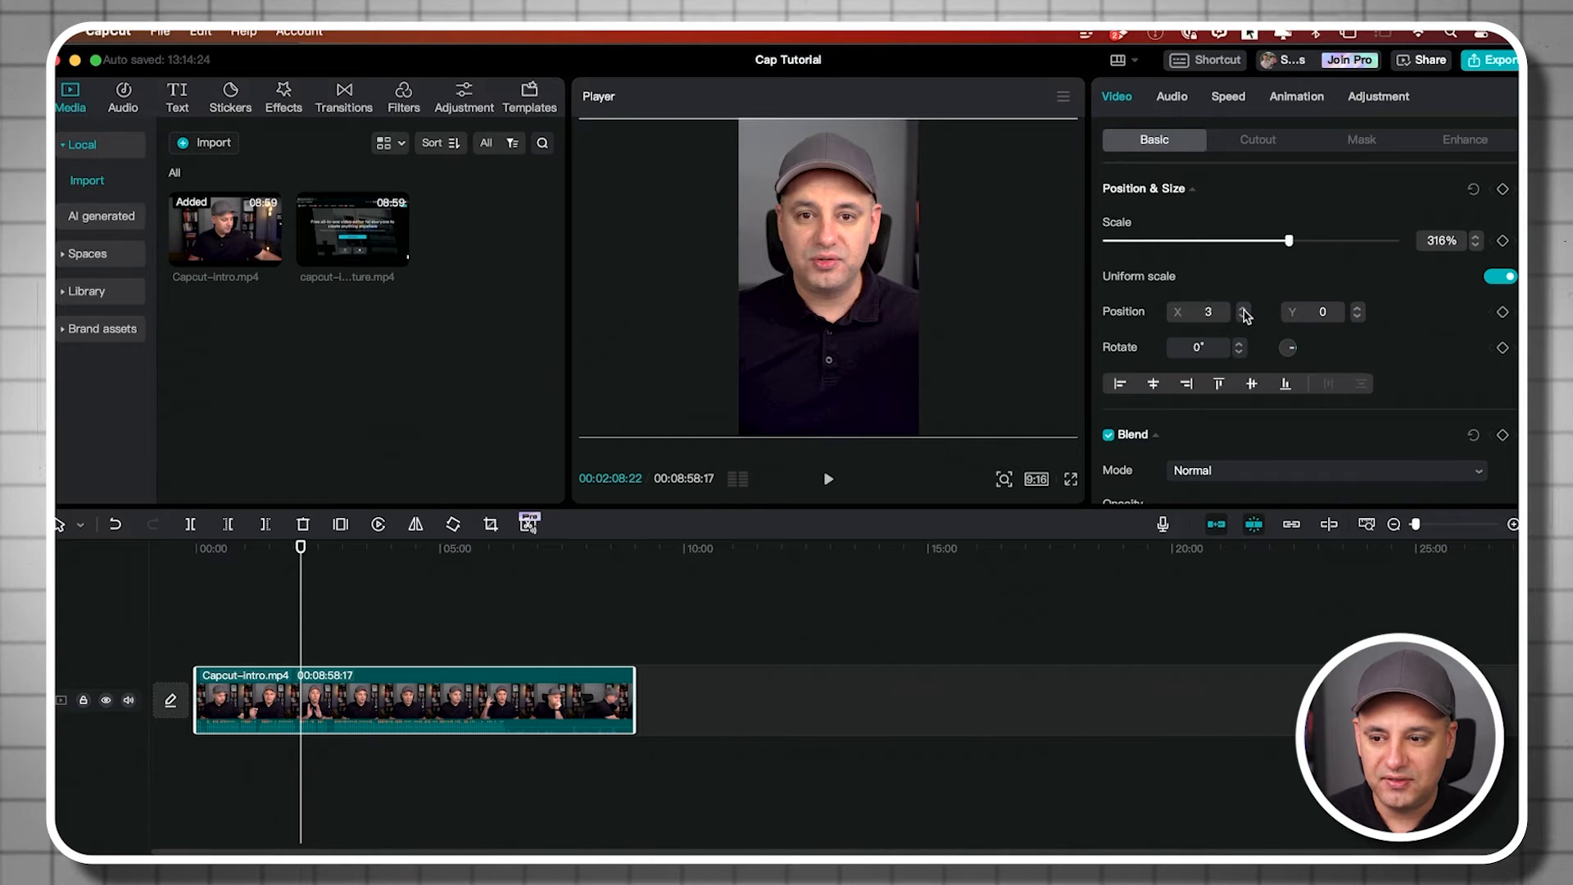
double_click(1210, 313)
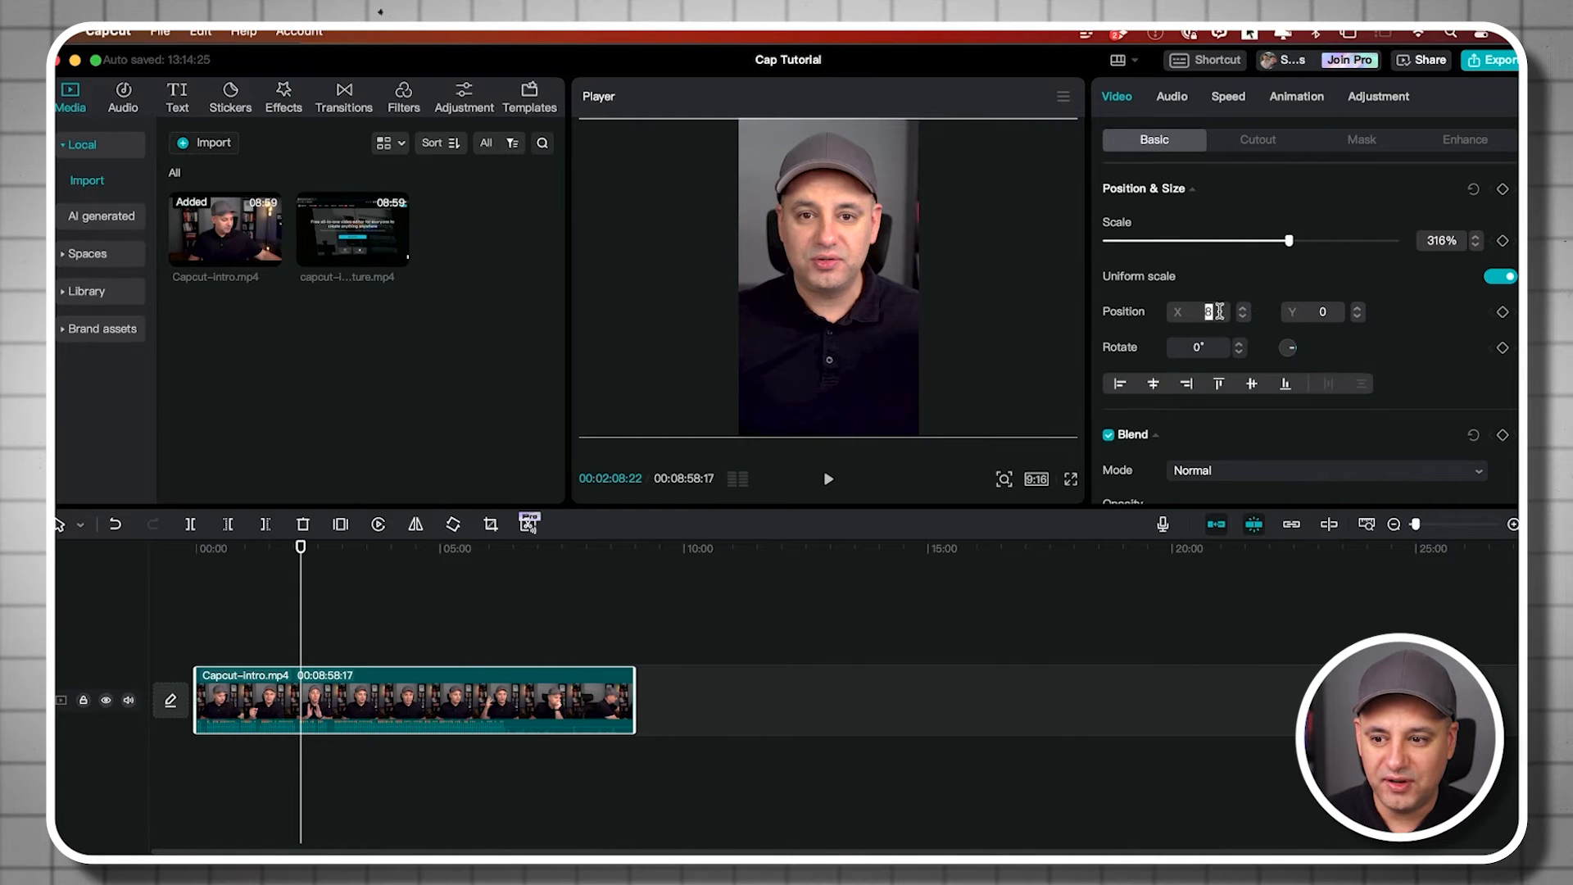
text(30)
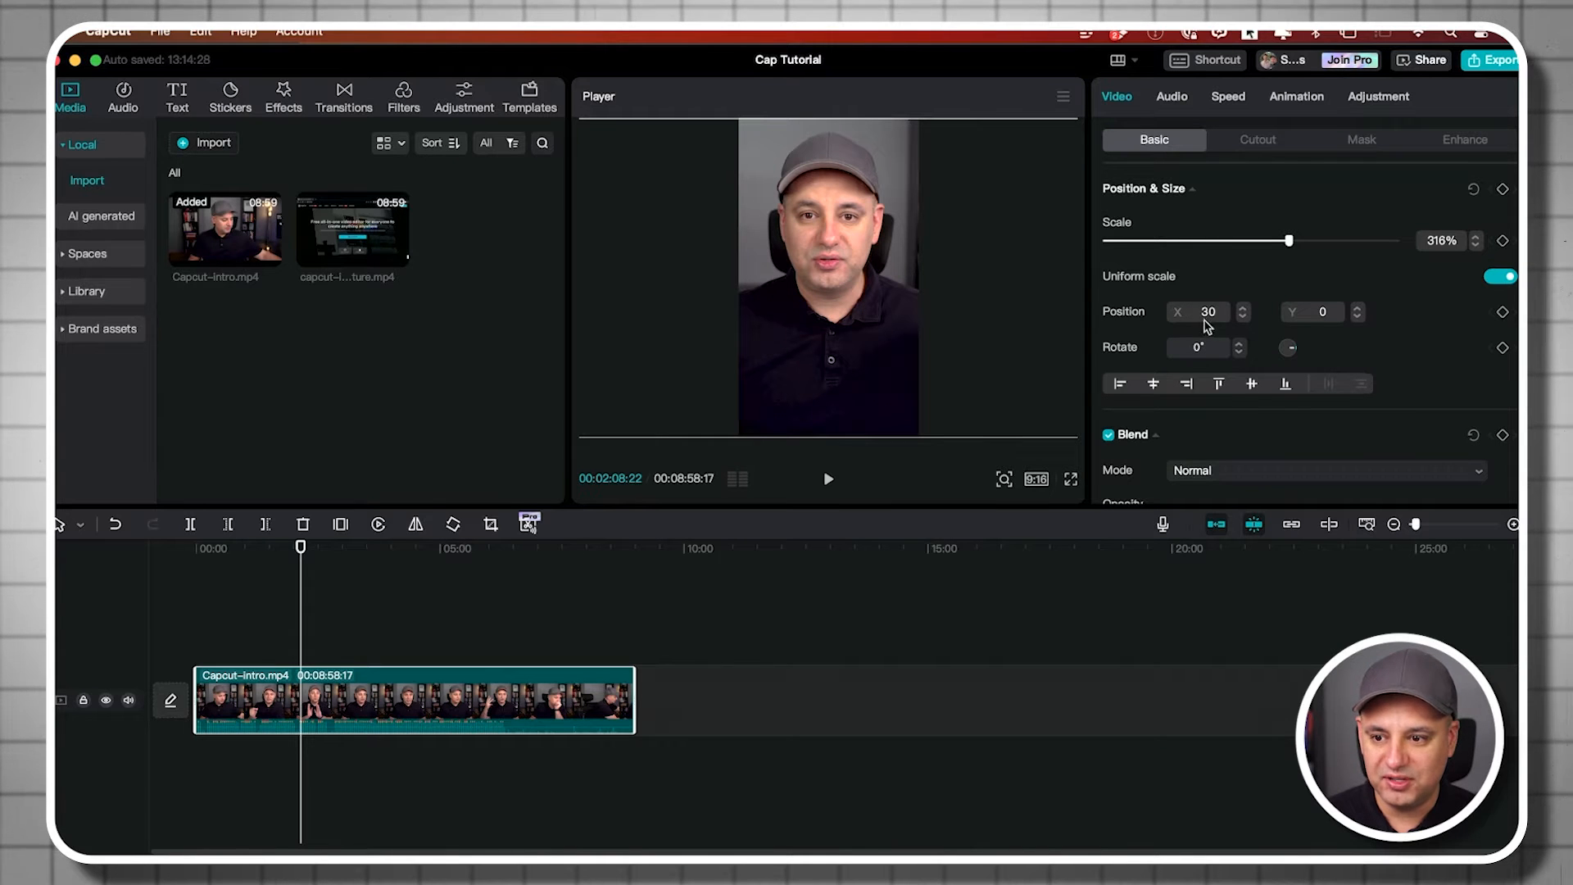
text(0)
key(Return)
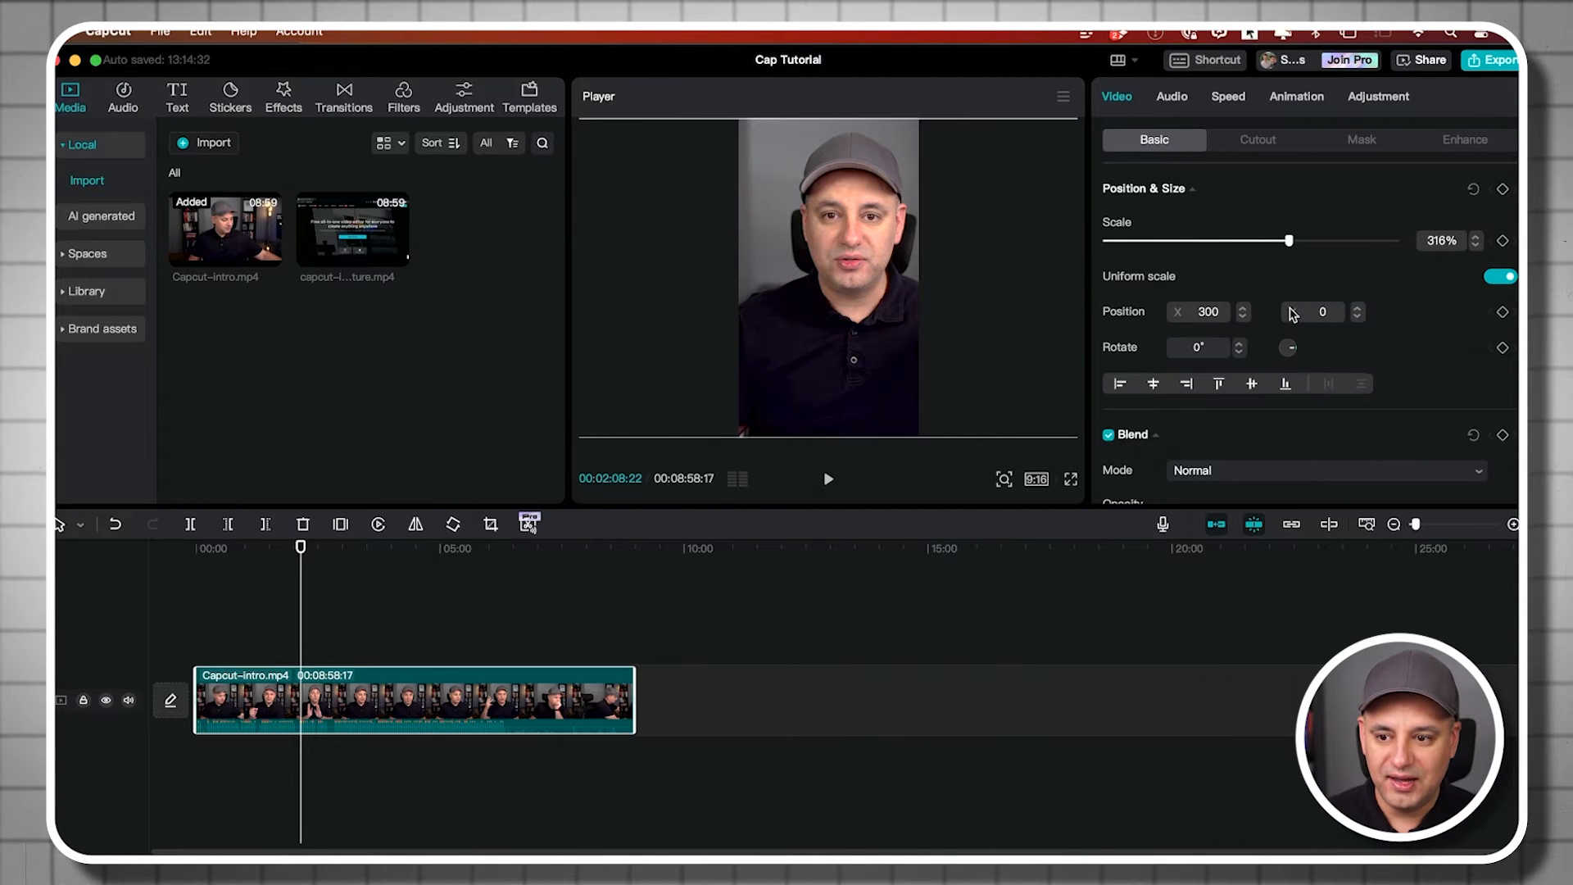
click(1324, 313)
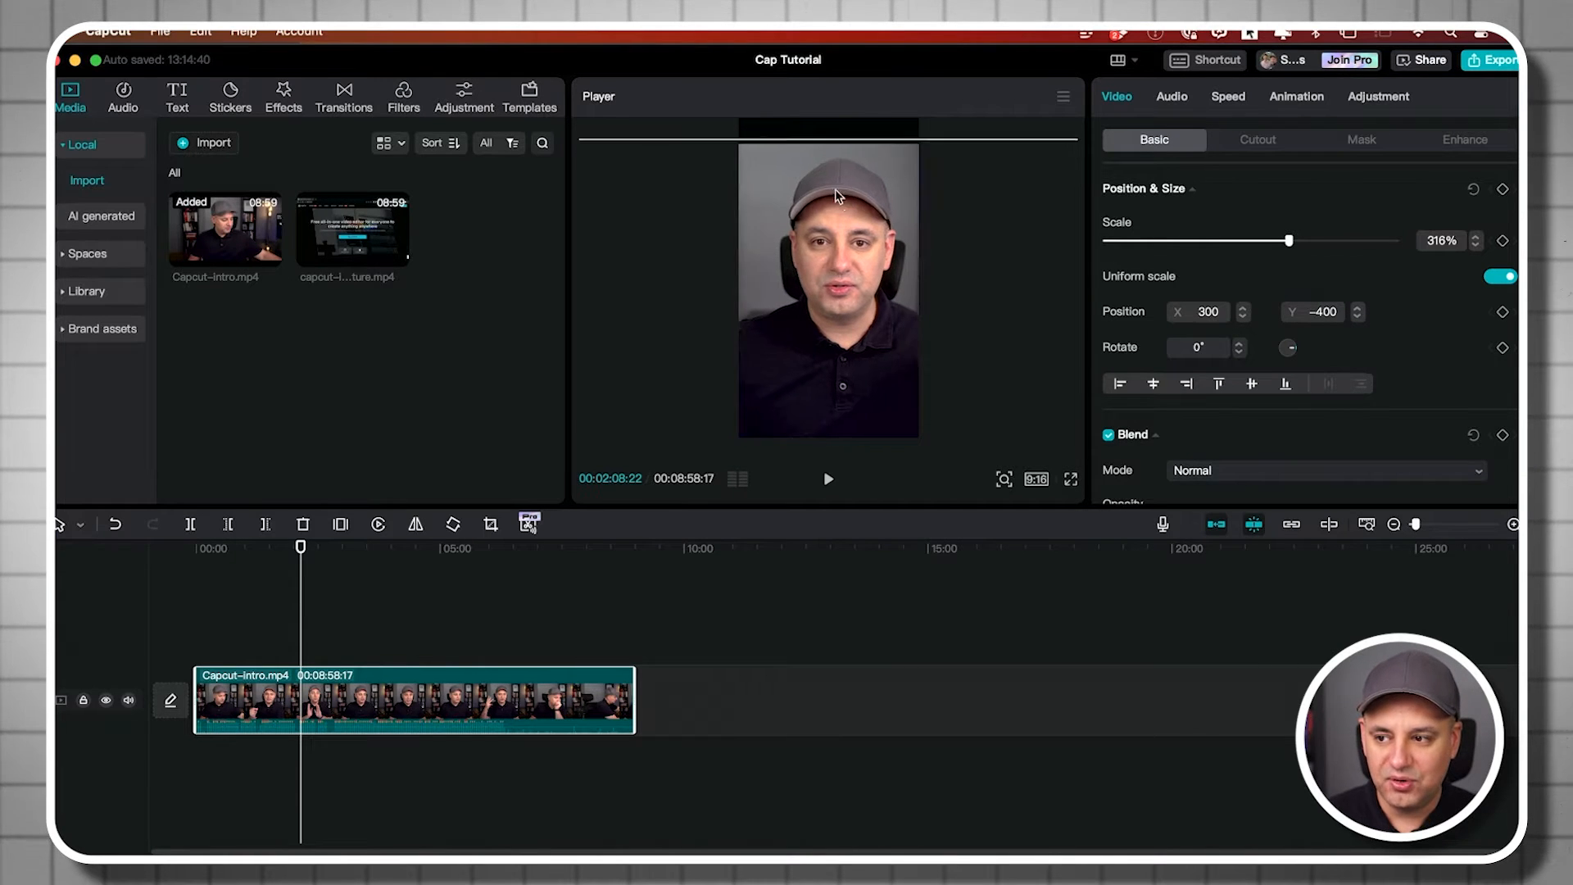
Move the clip back to the centre of the vertical frame at X 0, Y 0 and scale it to 318%
drag(844, 178, 845, 175)
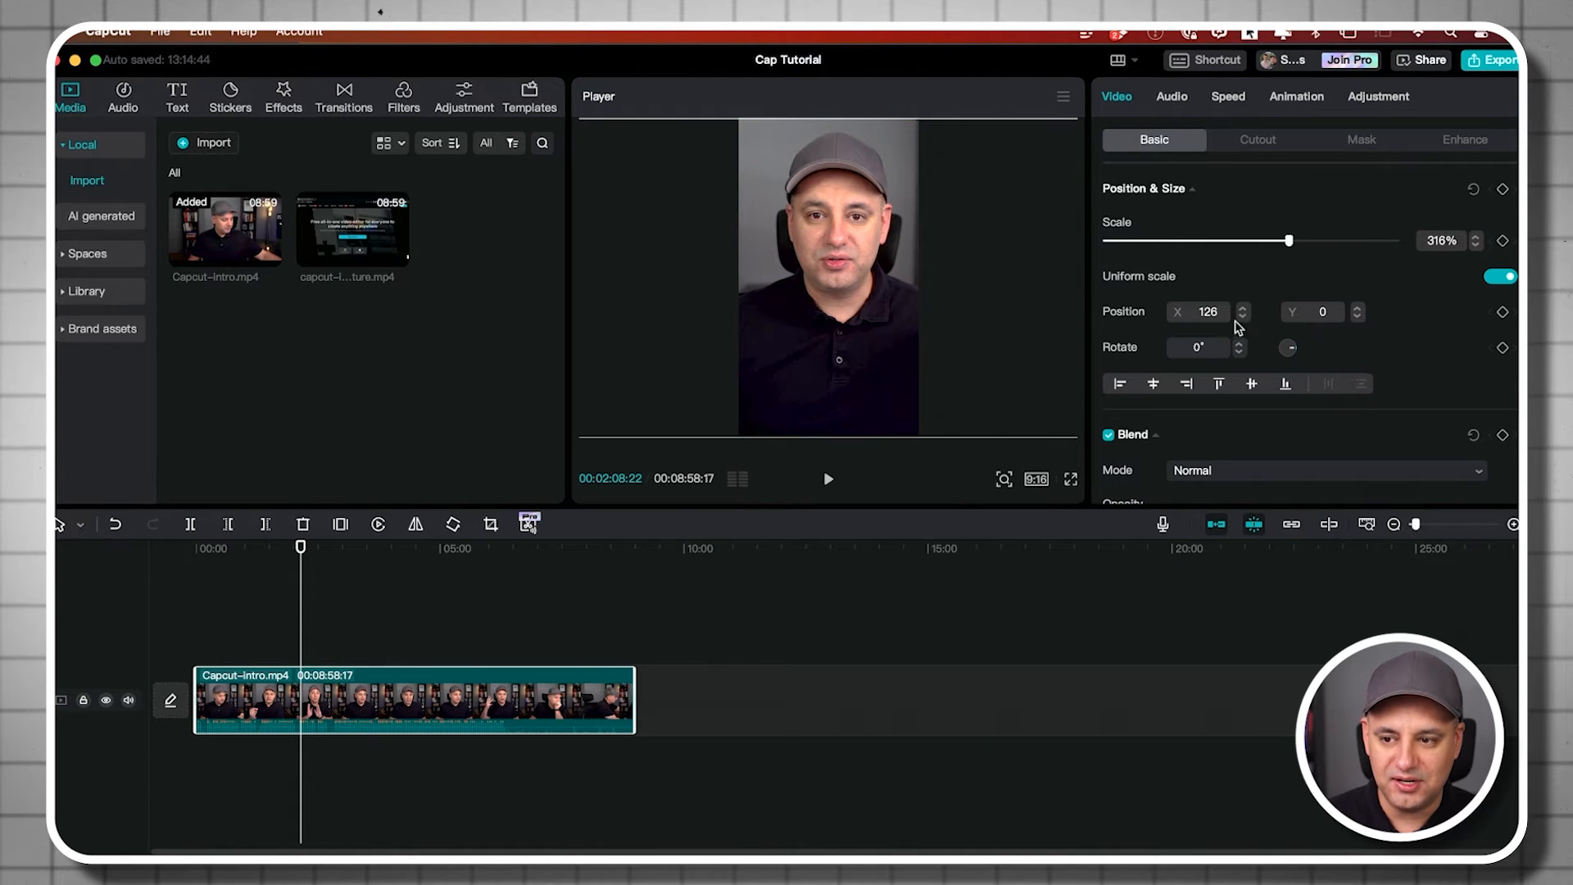
mouse_move(857, 268)
mouse_down()
mouse_move(900, 285)
mouse_move(857, 290)
mouse_move(838, 258)
mouse_up()
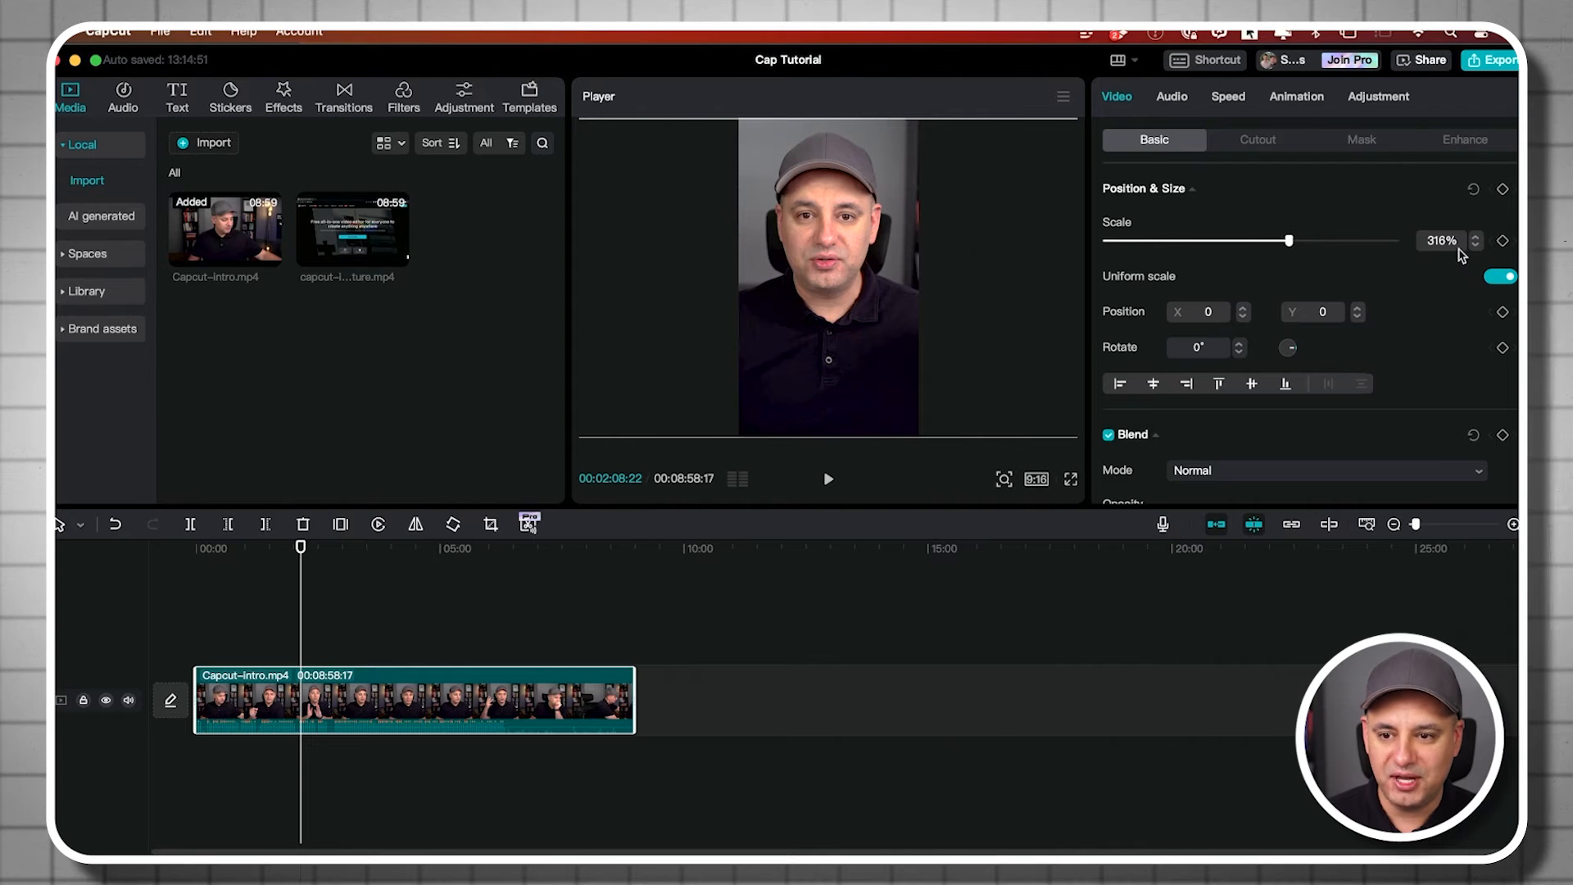
mouse_move(1288, 241)
mouse_down()
mouse_move(1309, 241)
mouse_move(1187, 243)
mouse_move(1293, 246)
mouse_up()
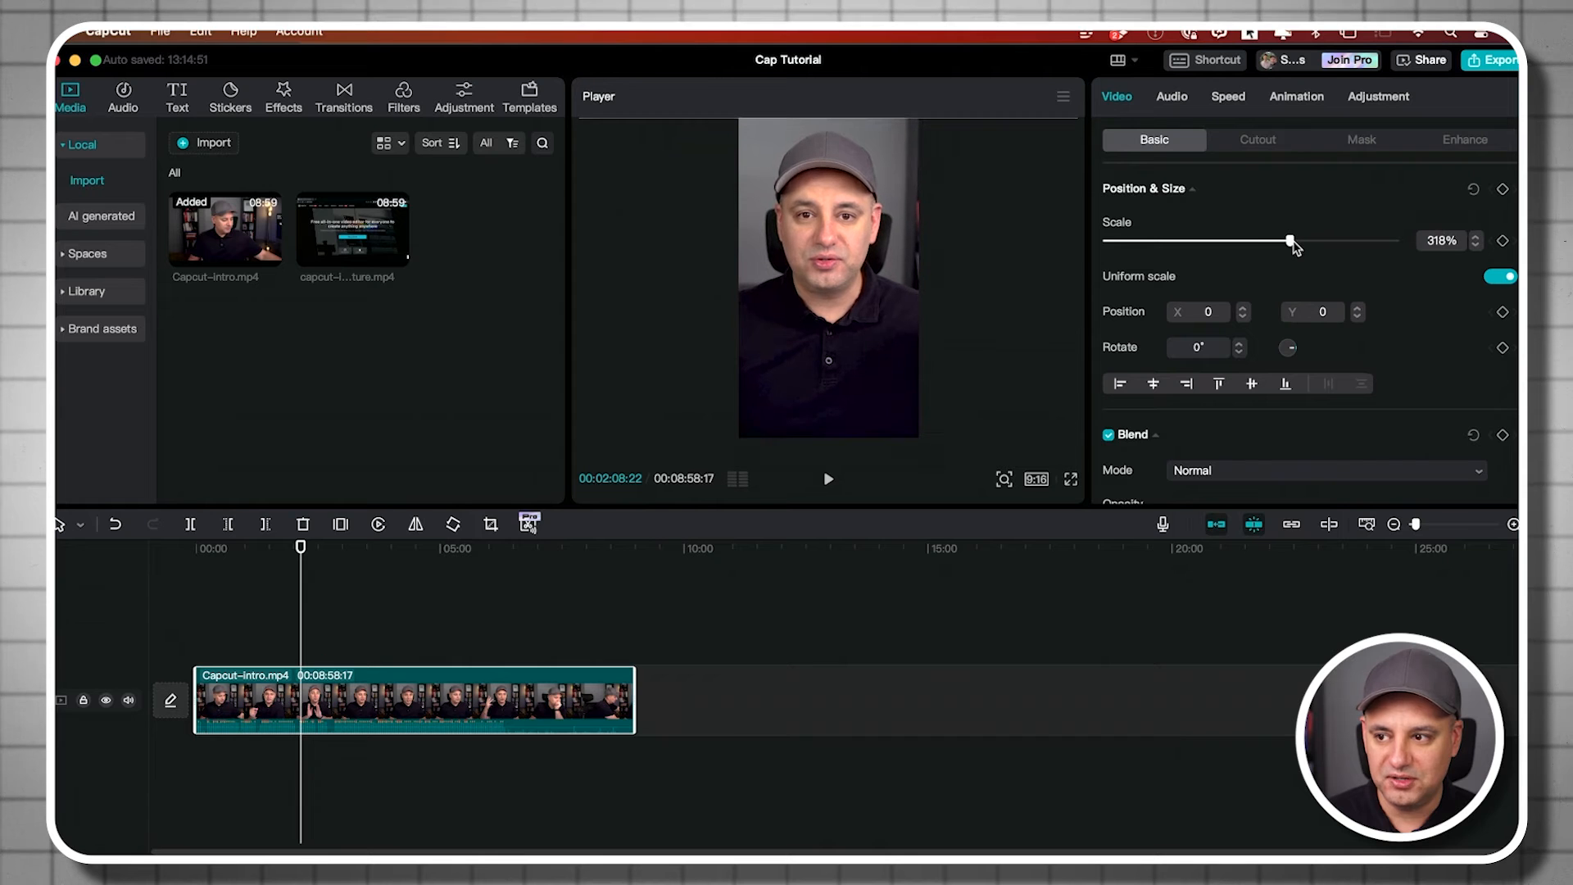
Set the project's aspect ratio to 16:9 and the clip's scale to 100%
click(1035, 479)
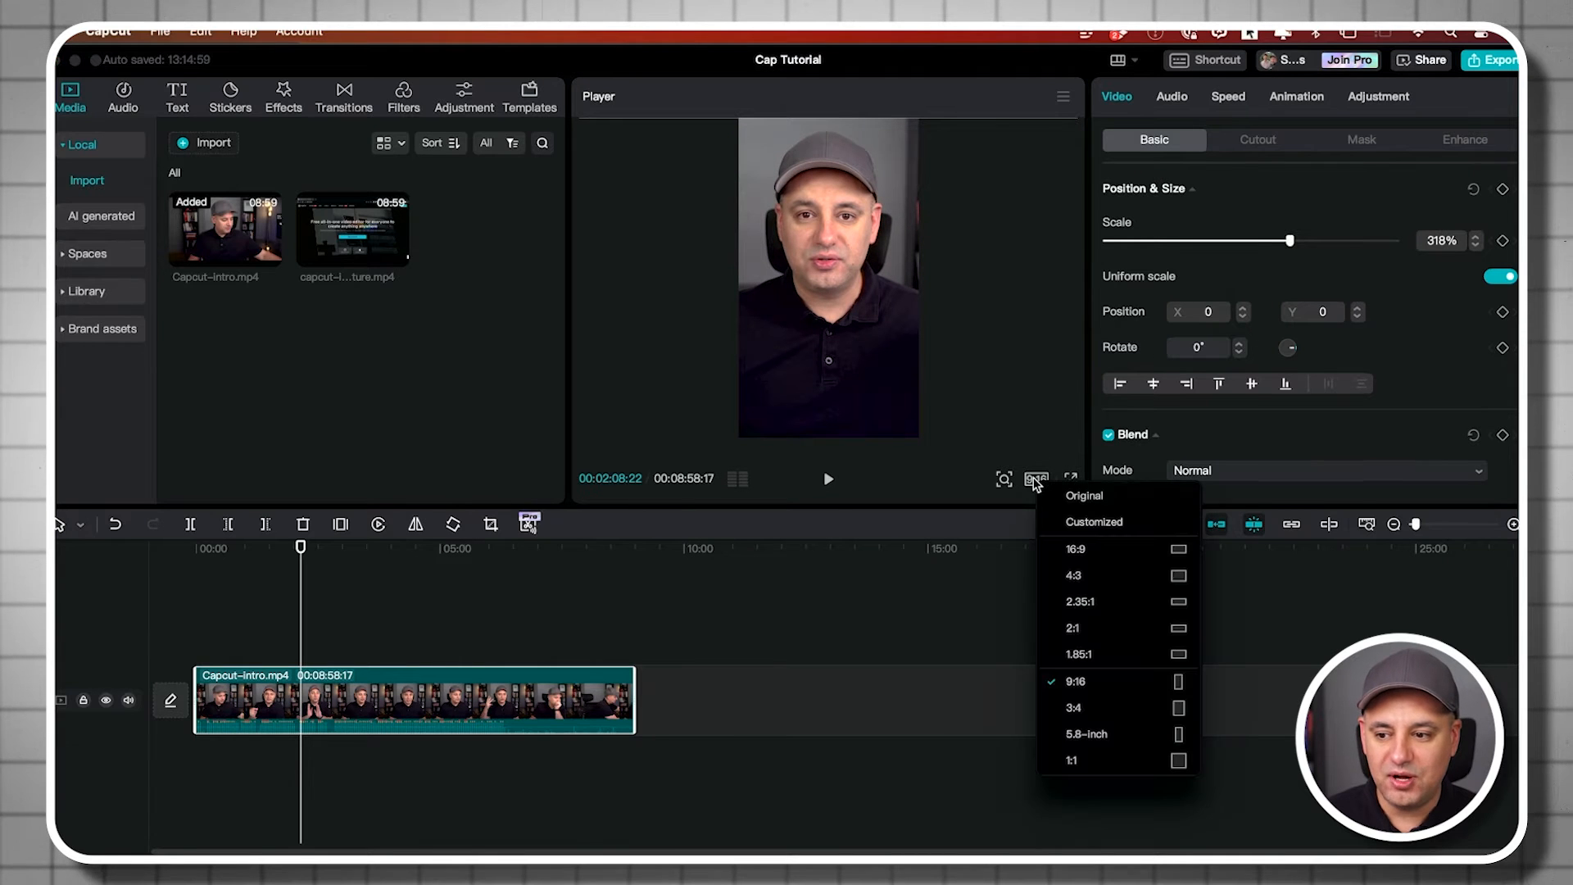
click(1074, 558)
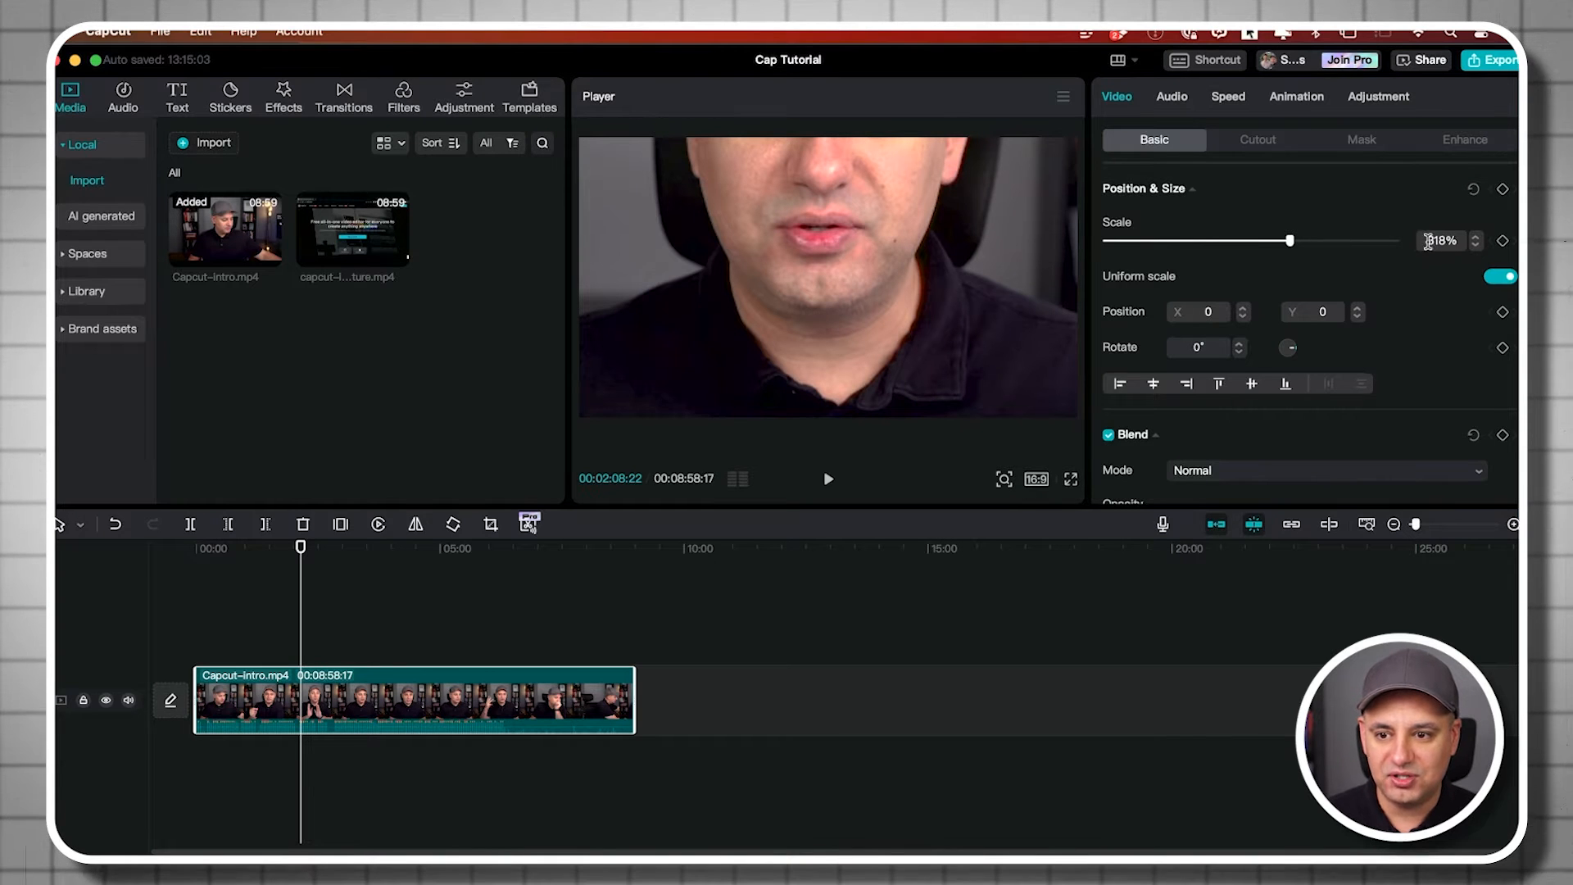
key(Return)
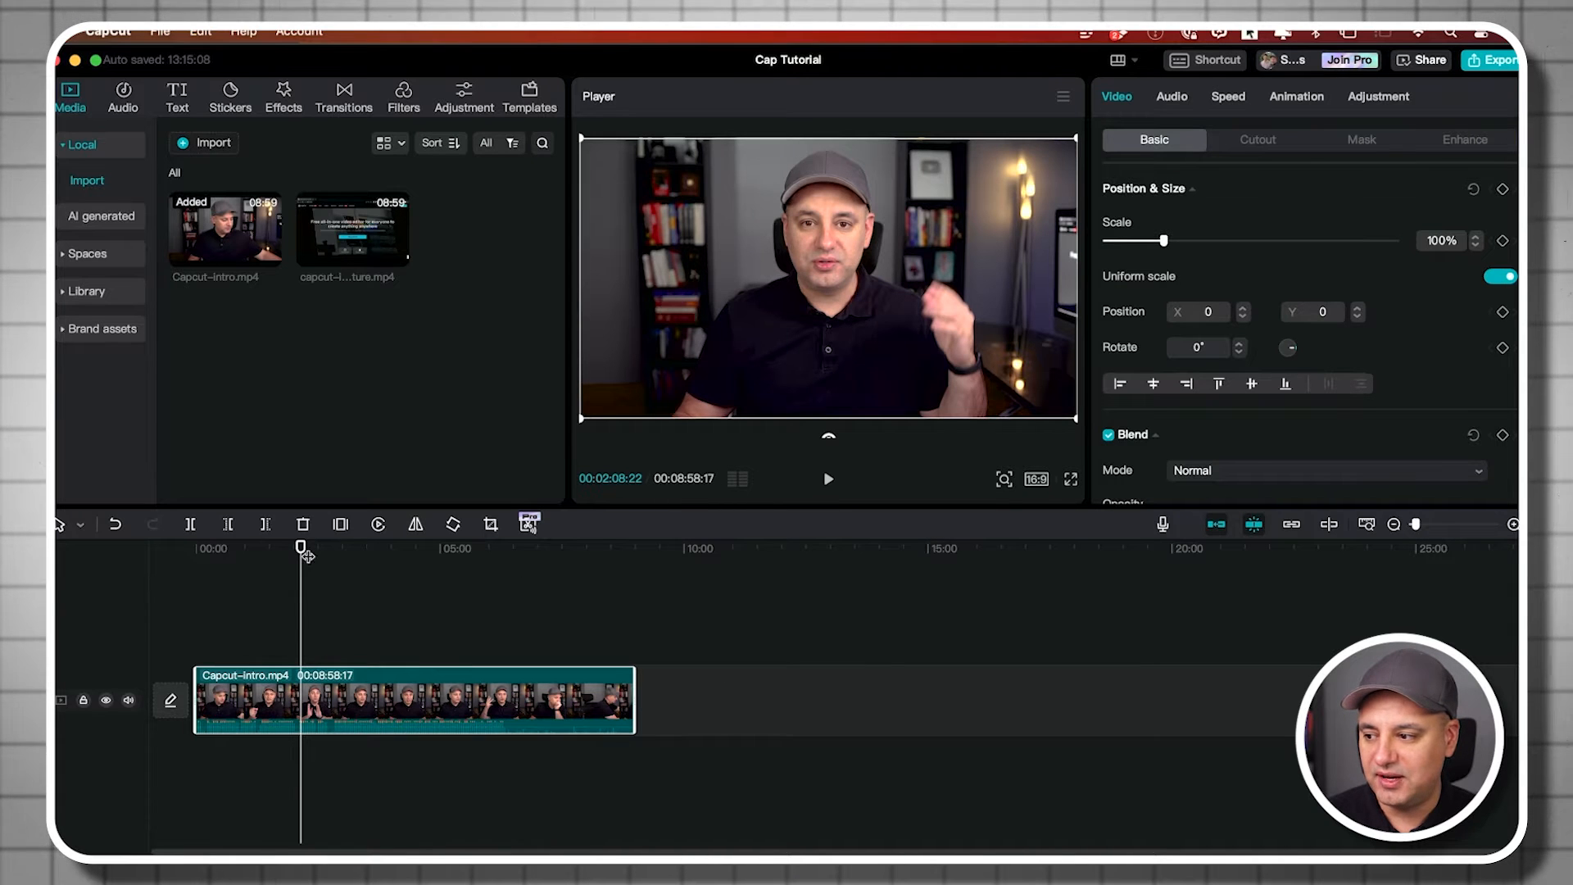
Go to about 00:00:37 in the clip and look through its basic video settings
drag(296, 551, 227, 547)
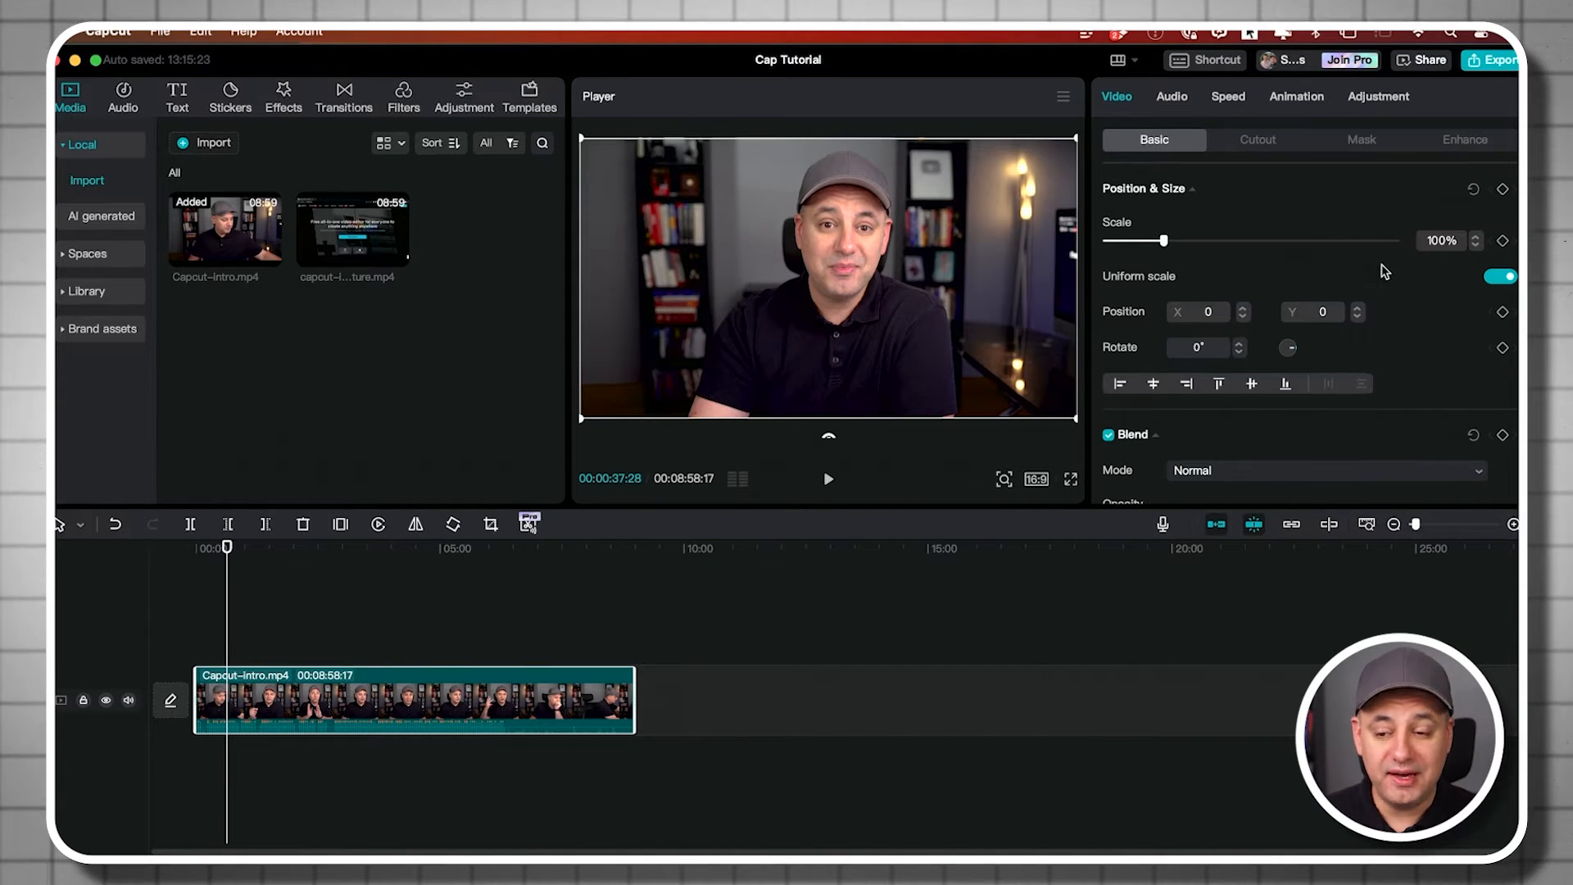
scroll(1425, 332, down, 10)
scroll(1425, 332, down, 5)
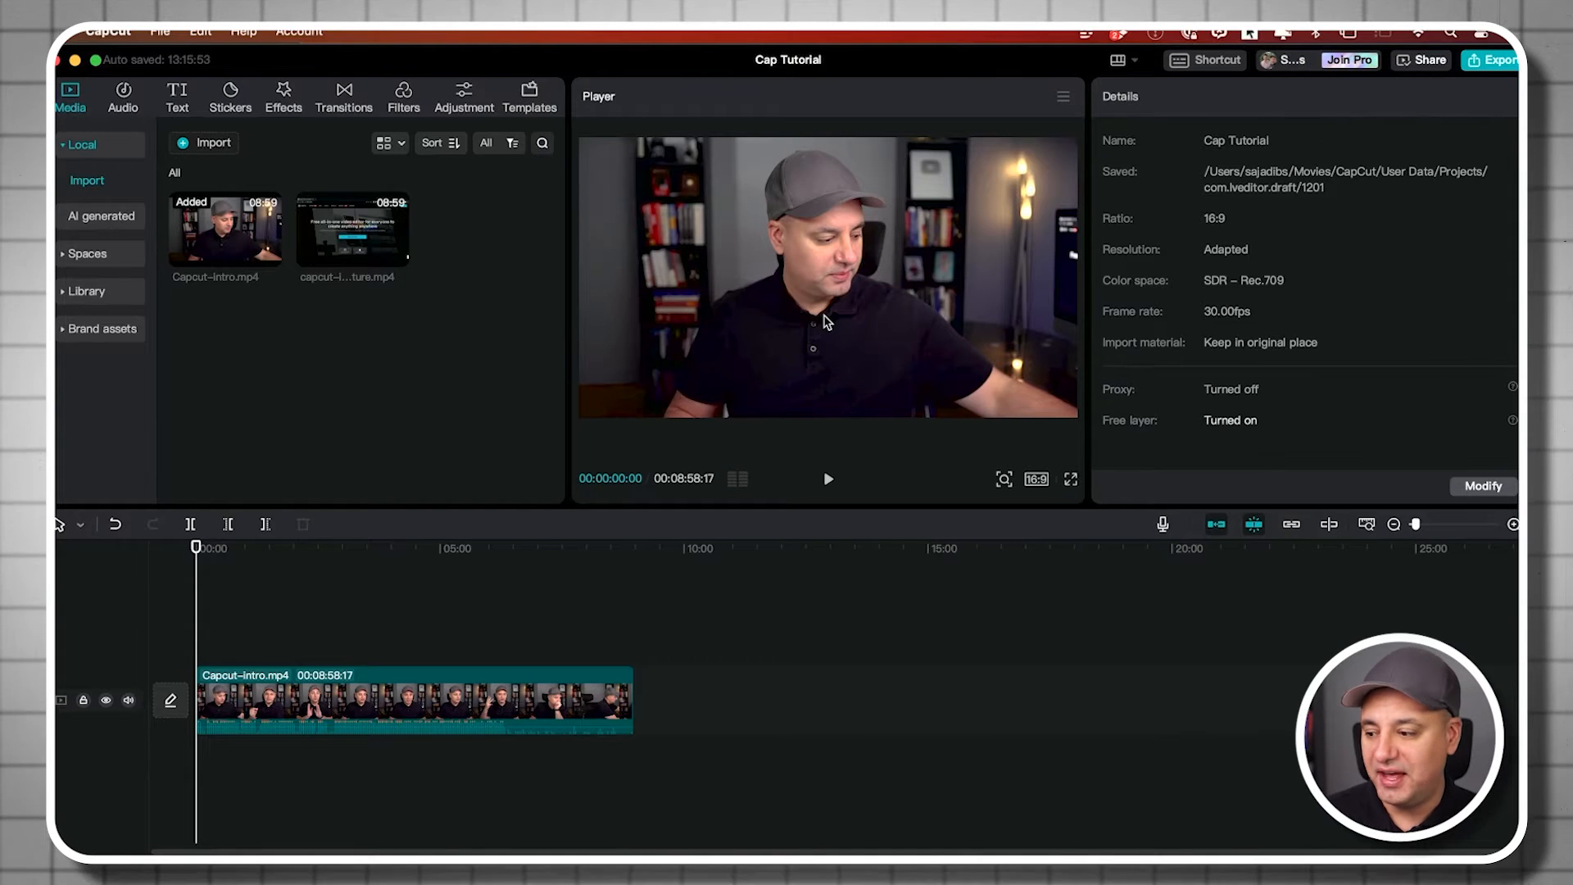
Split the intro clip at about 00:06:28 with the Split tool
click(430, 679)
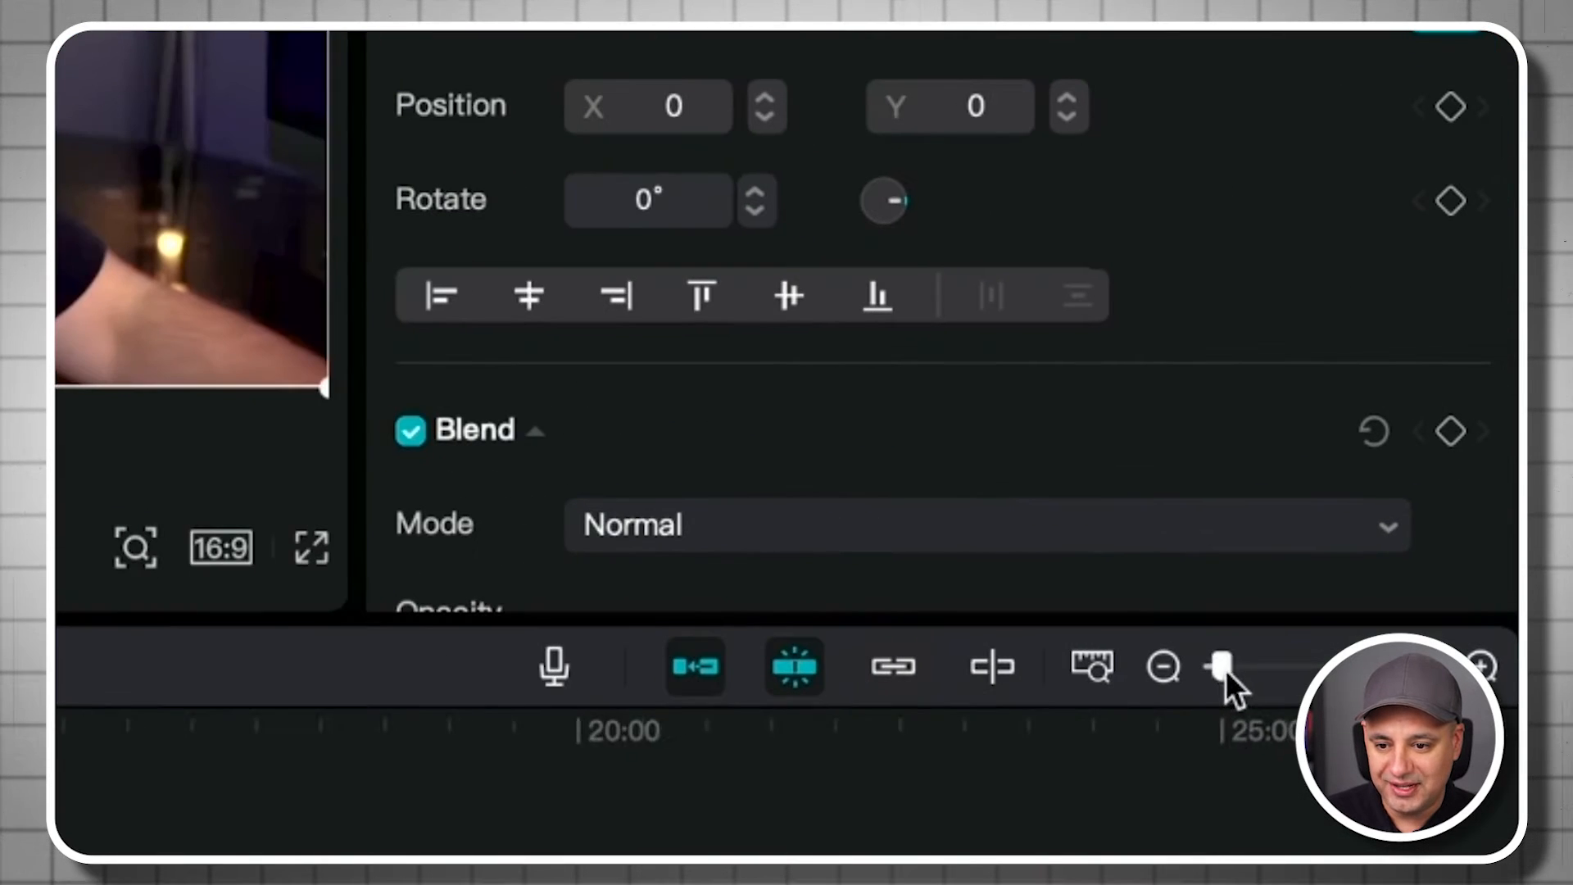
drag(1417, 525, 1424, 525)
drag(1245, 670, 1250, 670)
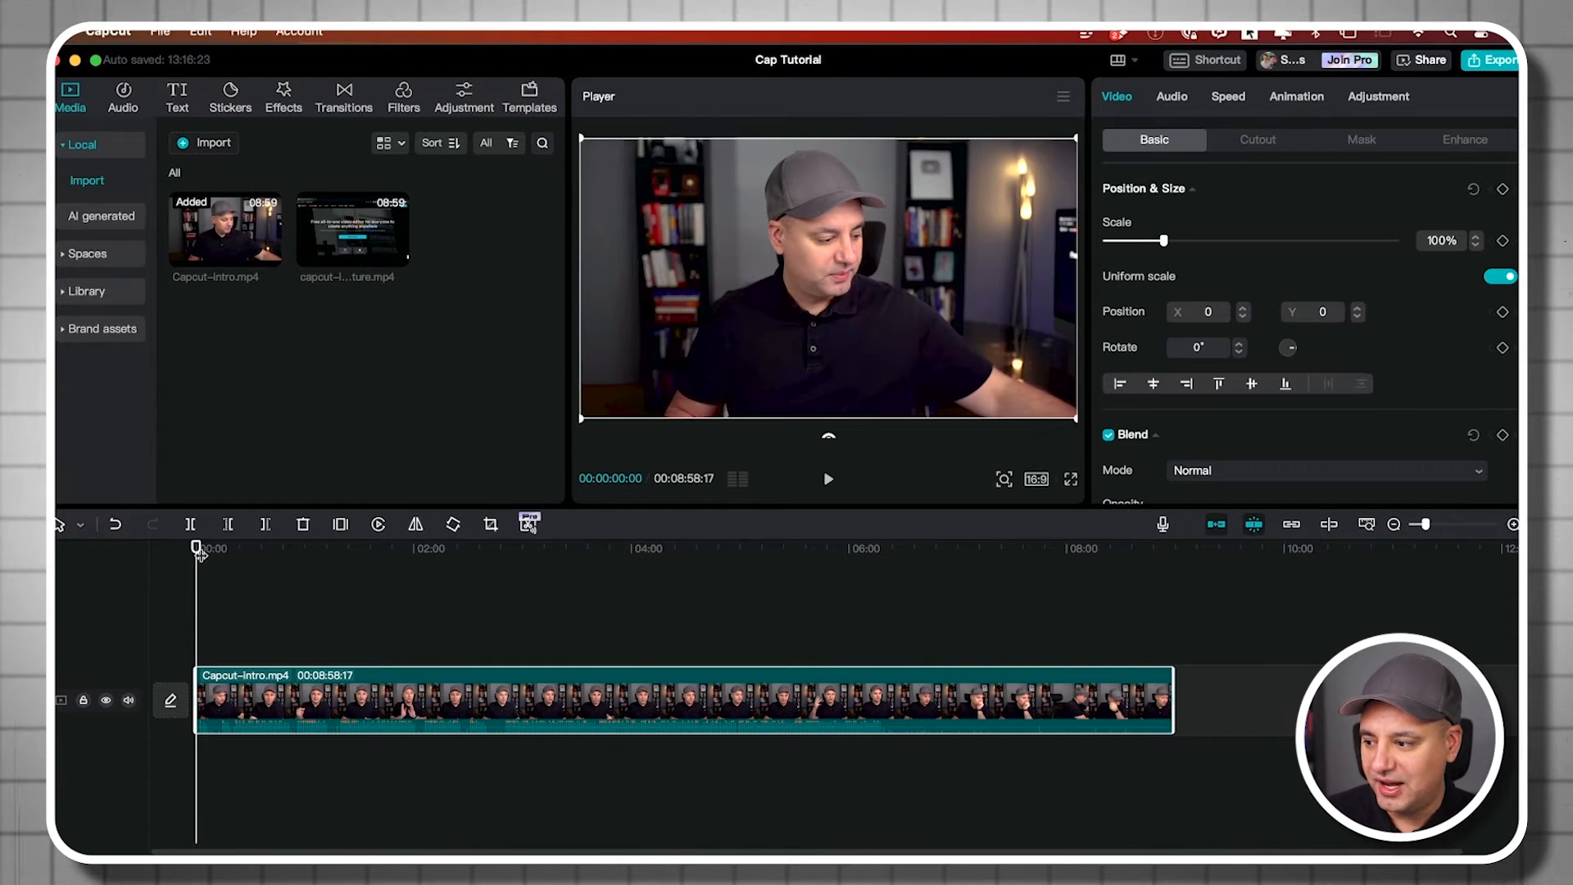
drag(204, 544, 901, 617)
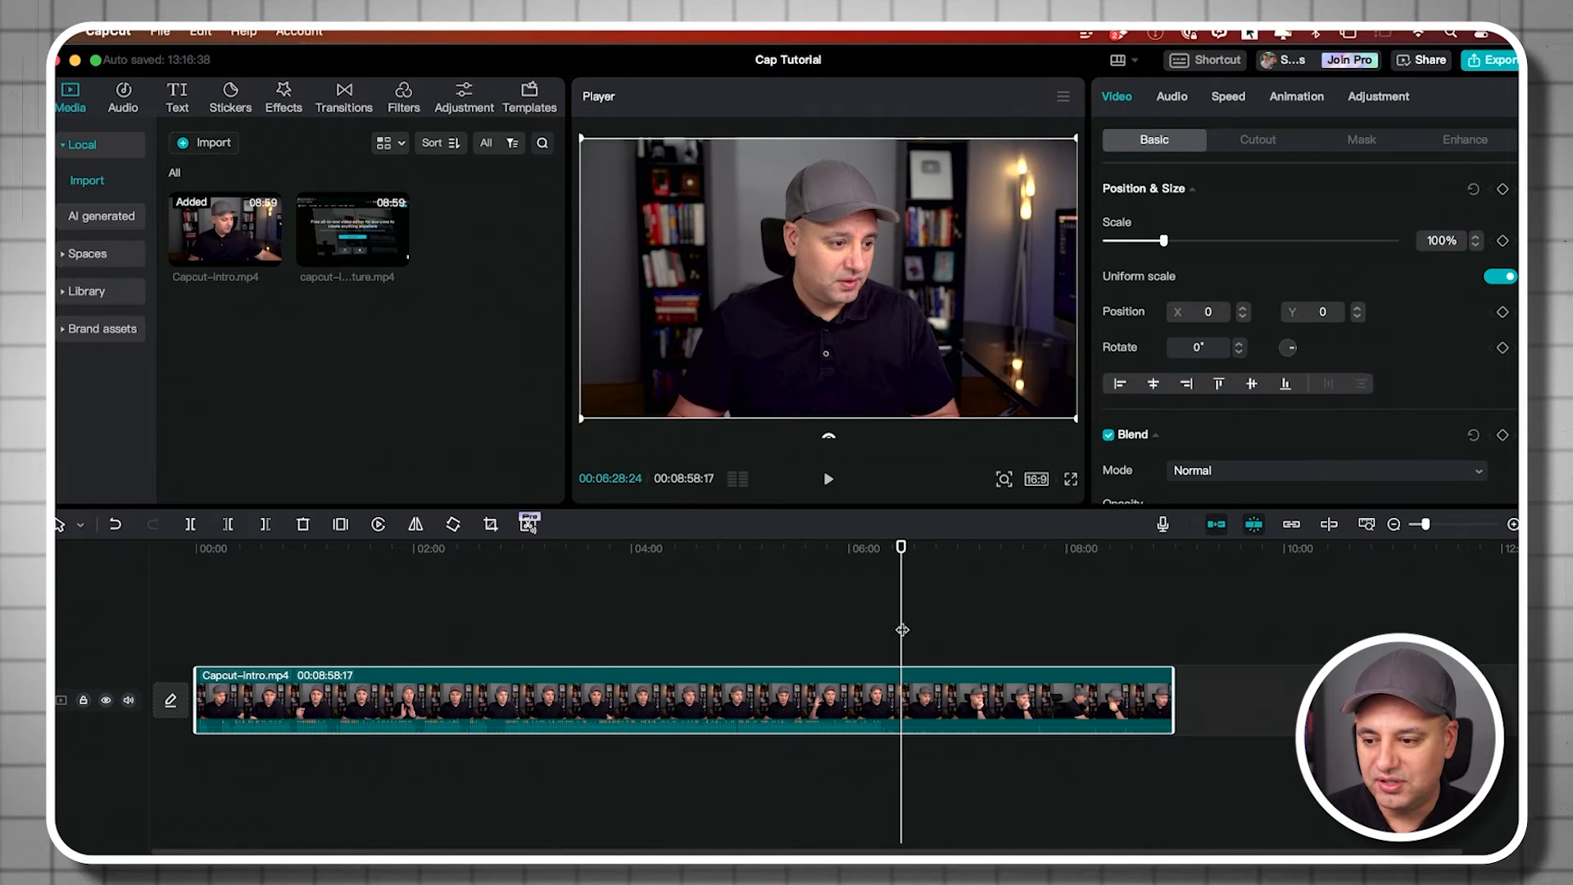
scroll(892, 728, right, 1)
scroll(891, 697, left, 1)
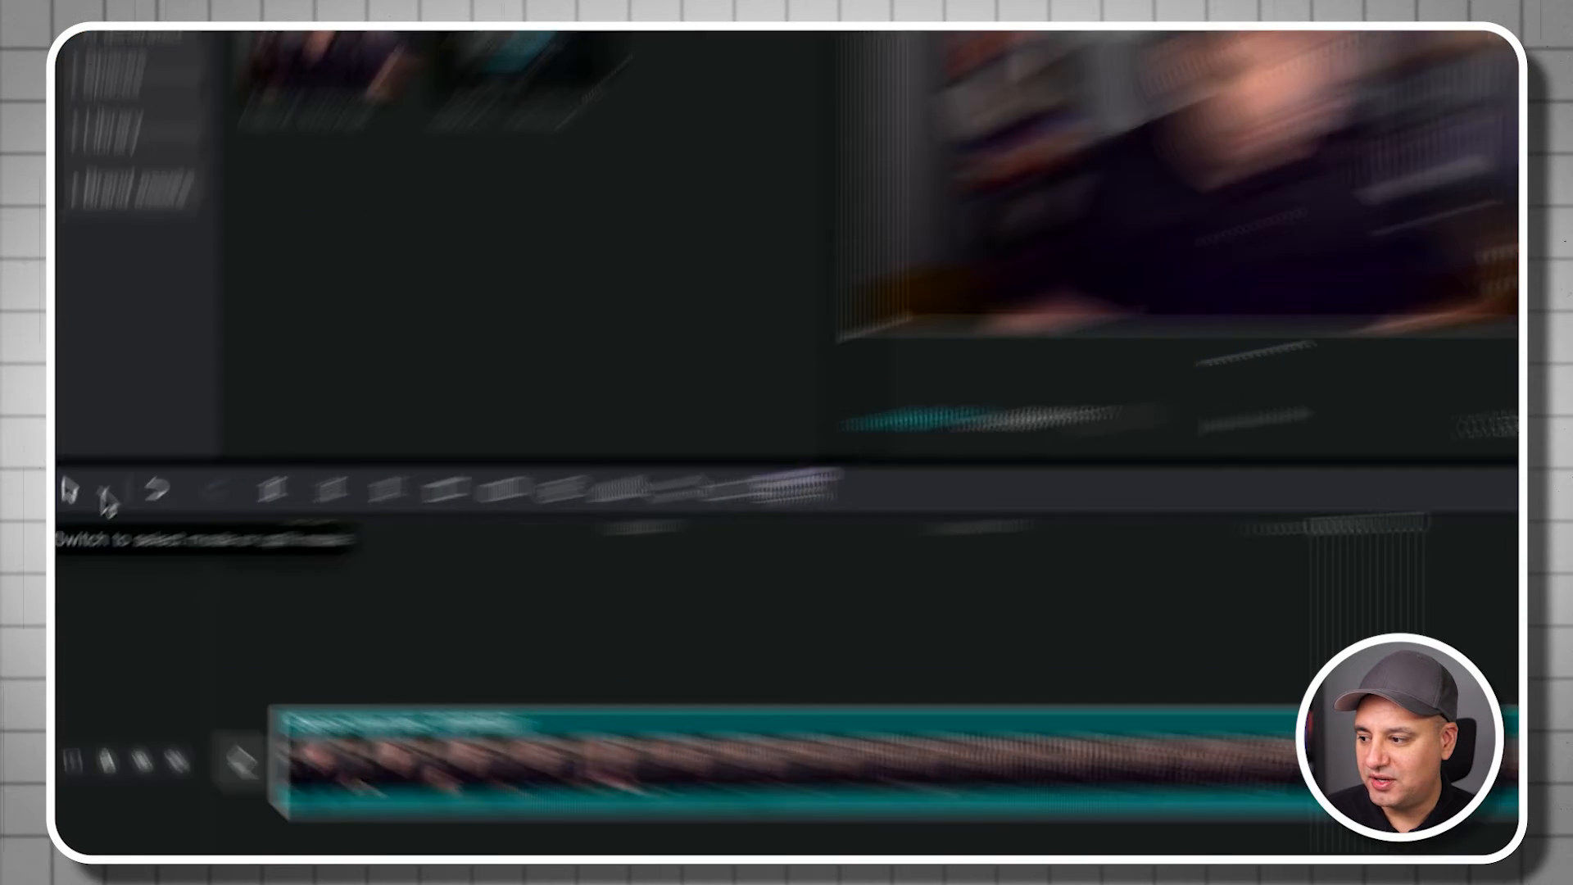
click(80, 525)
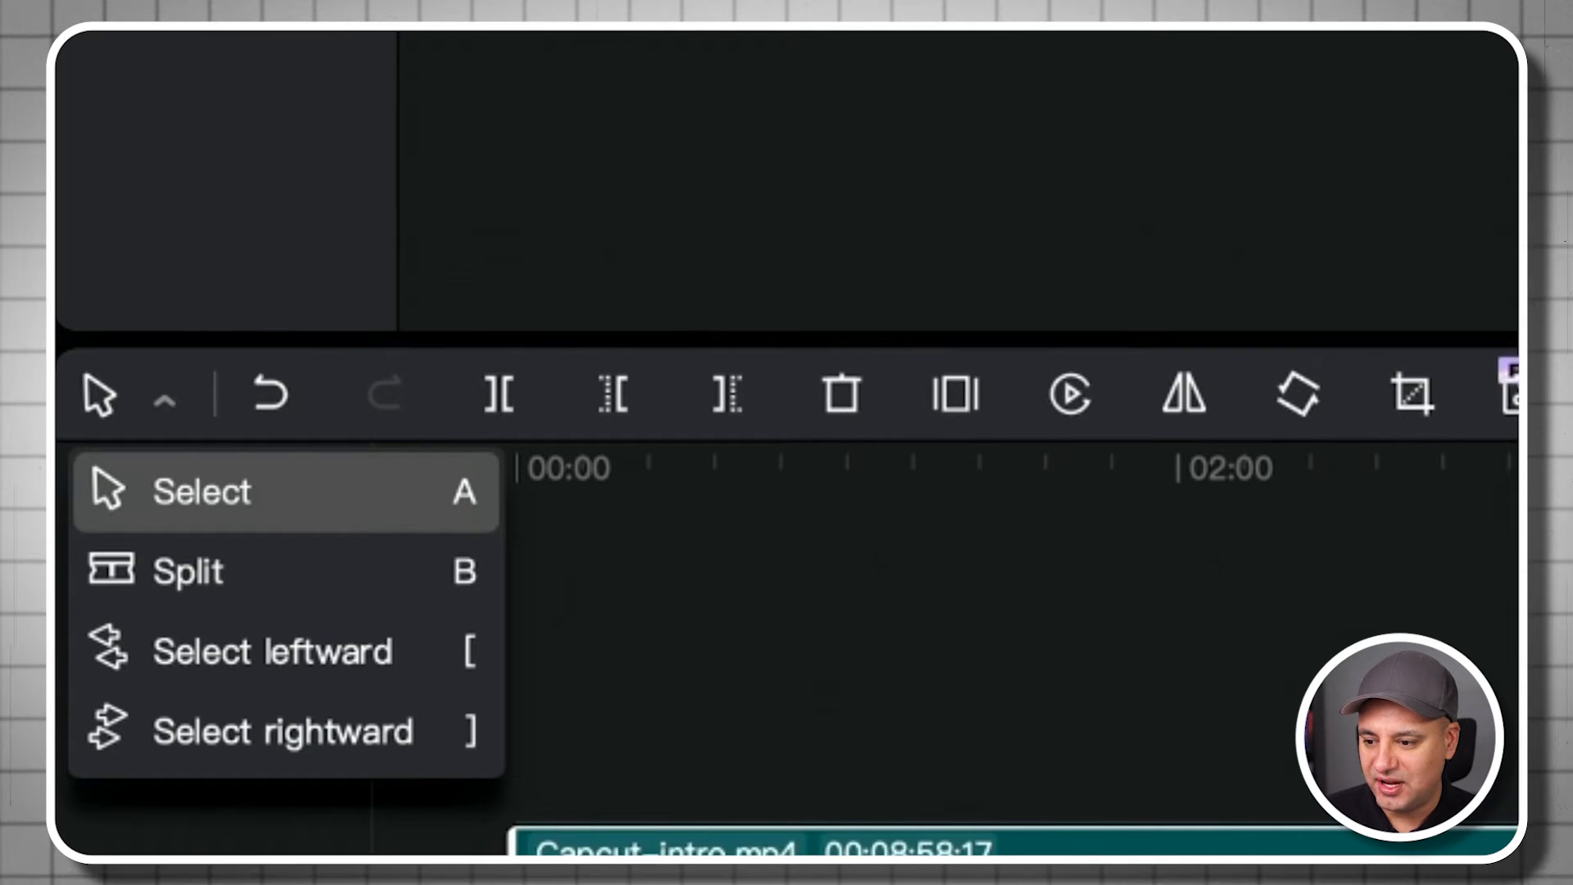
click(188, 574)
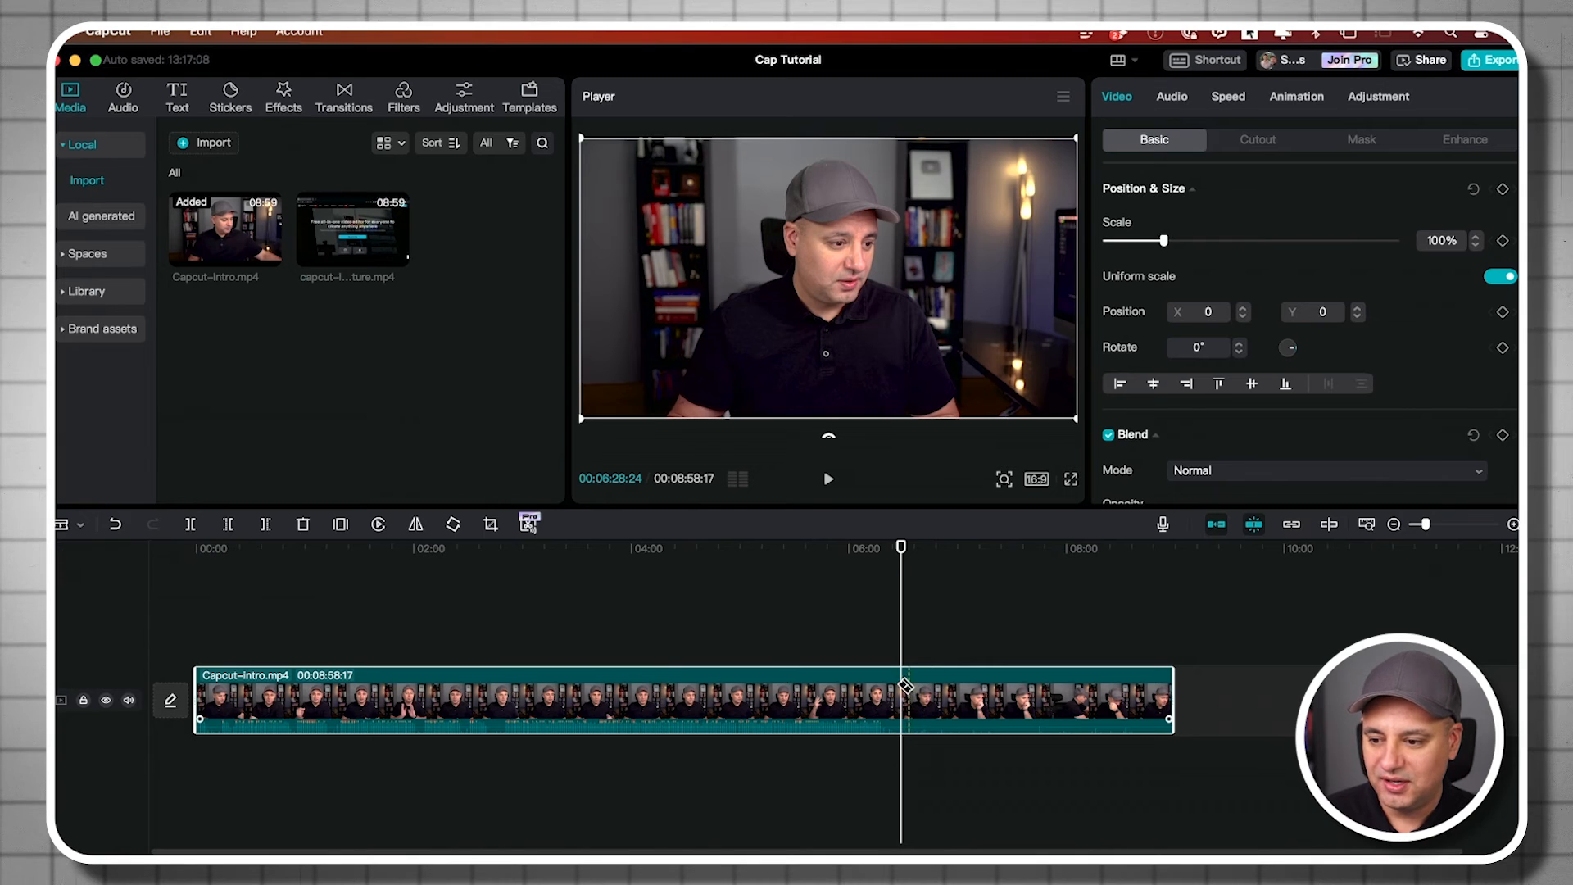
click(904, 688)
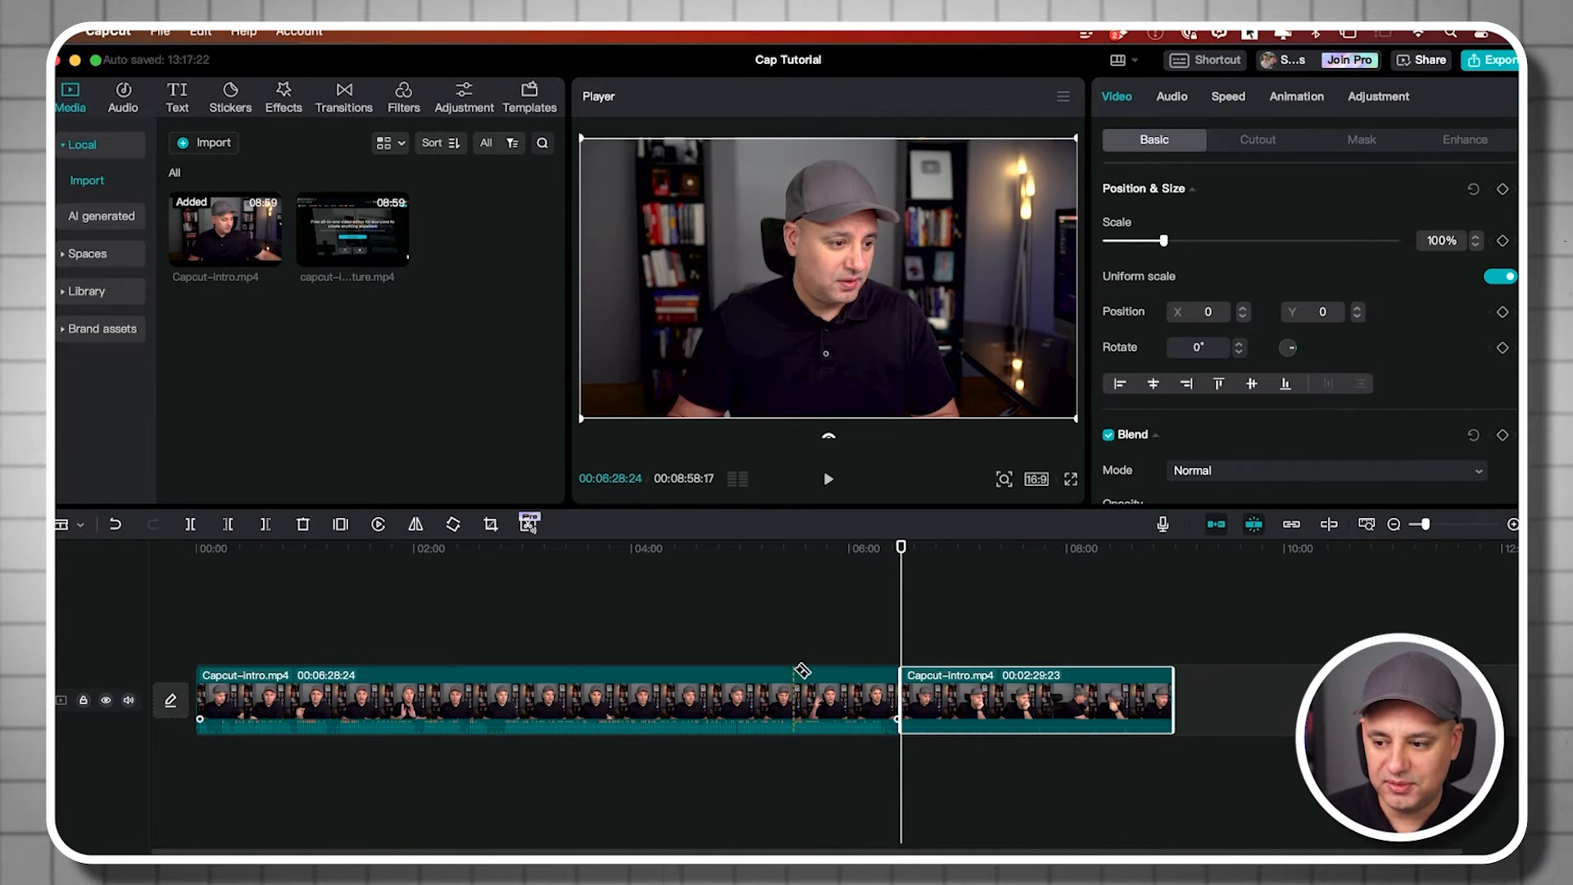
Return to the Select tool and delete the end section of the clip after the cut at about 00:06:28
click(68, 526)
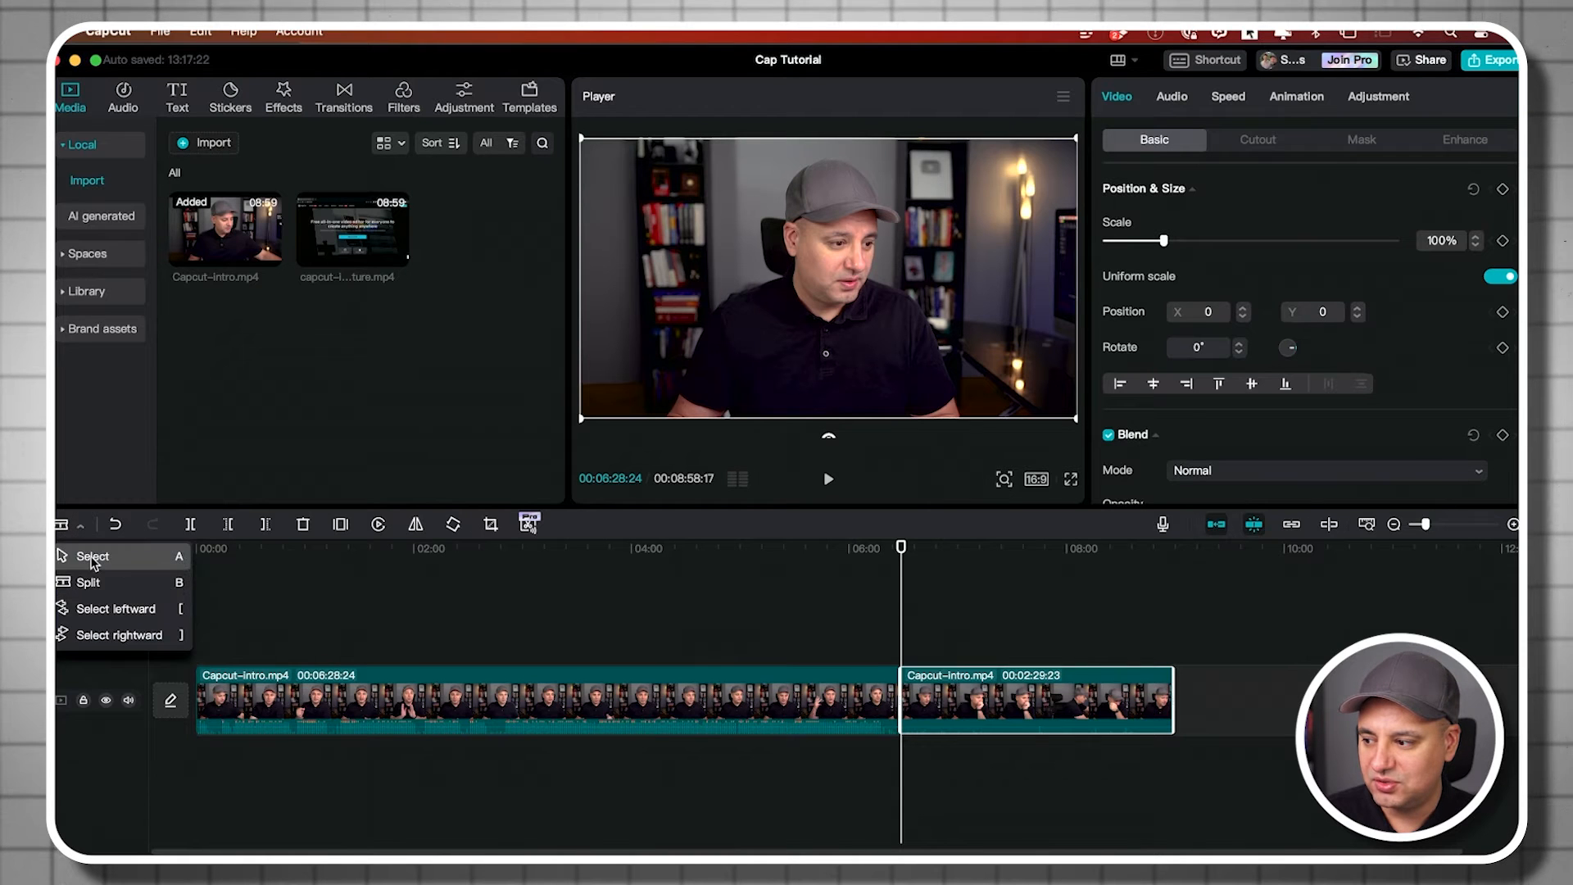
click(92, 557)
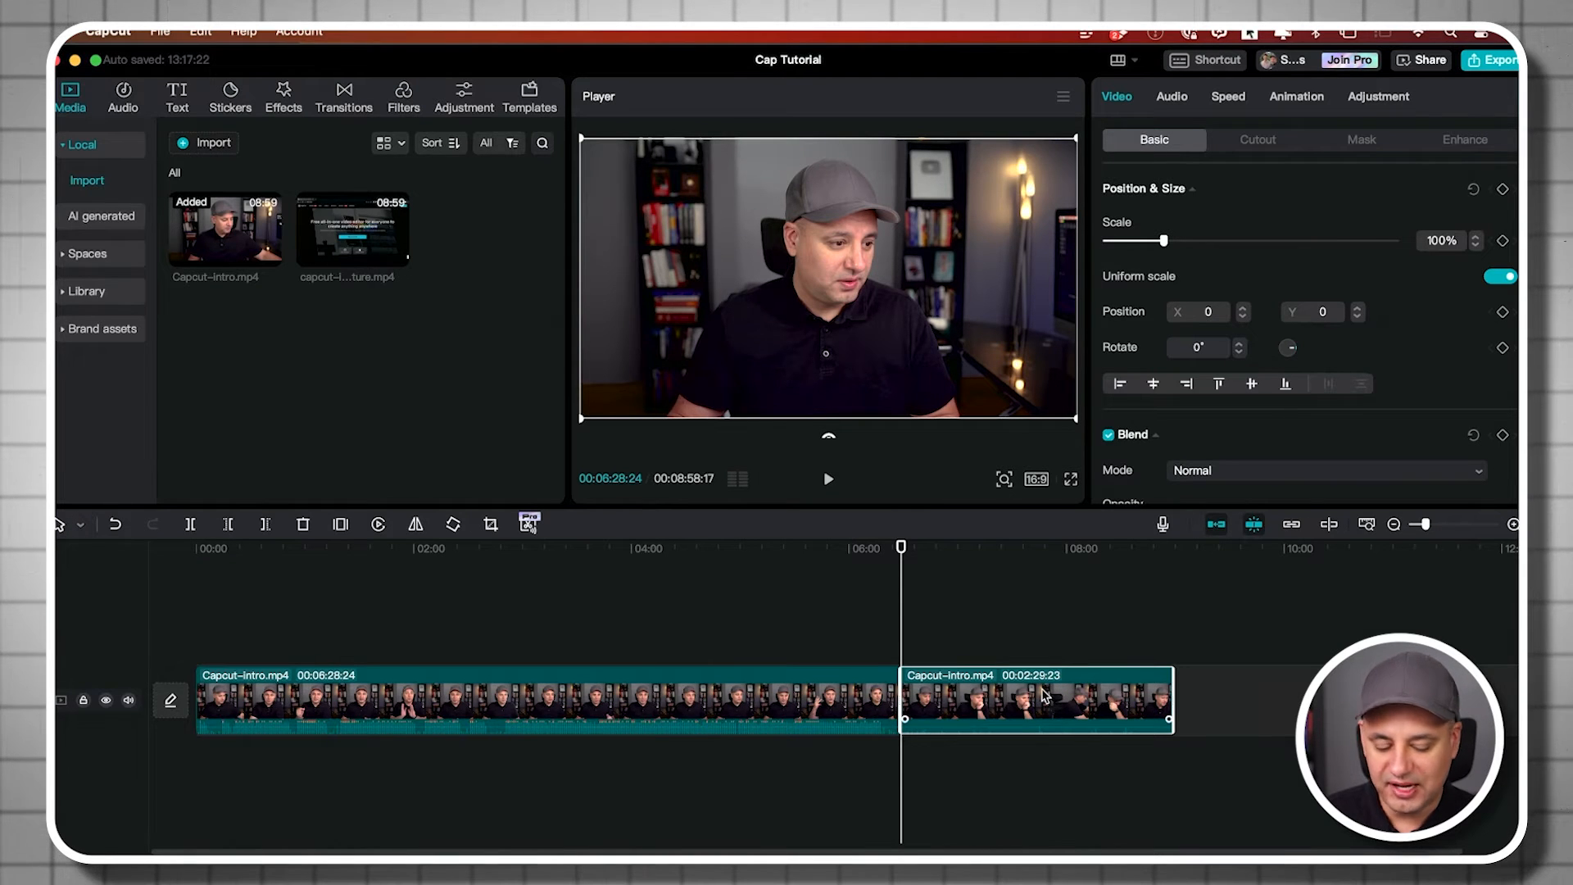
key(Delete)
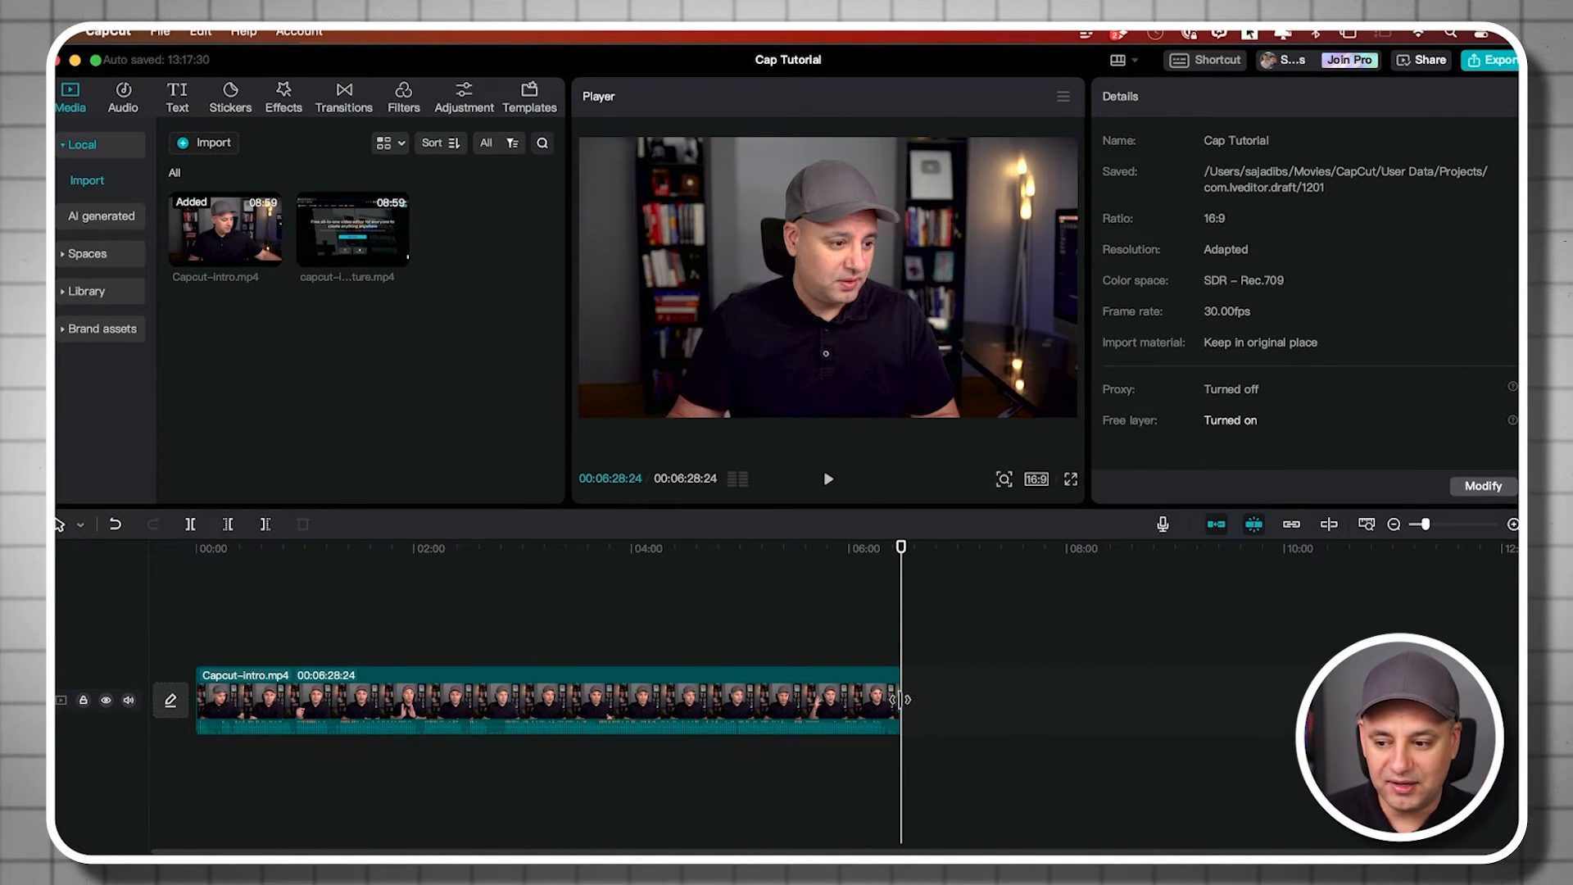
mouse_move(899, 701)
mouse_down()
mouse_move(1173, 701)
mouse_move(899, 705)
mouse_move(904, 723)
mouse_up()
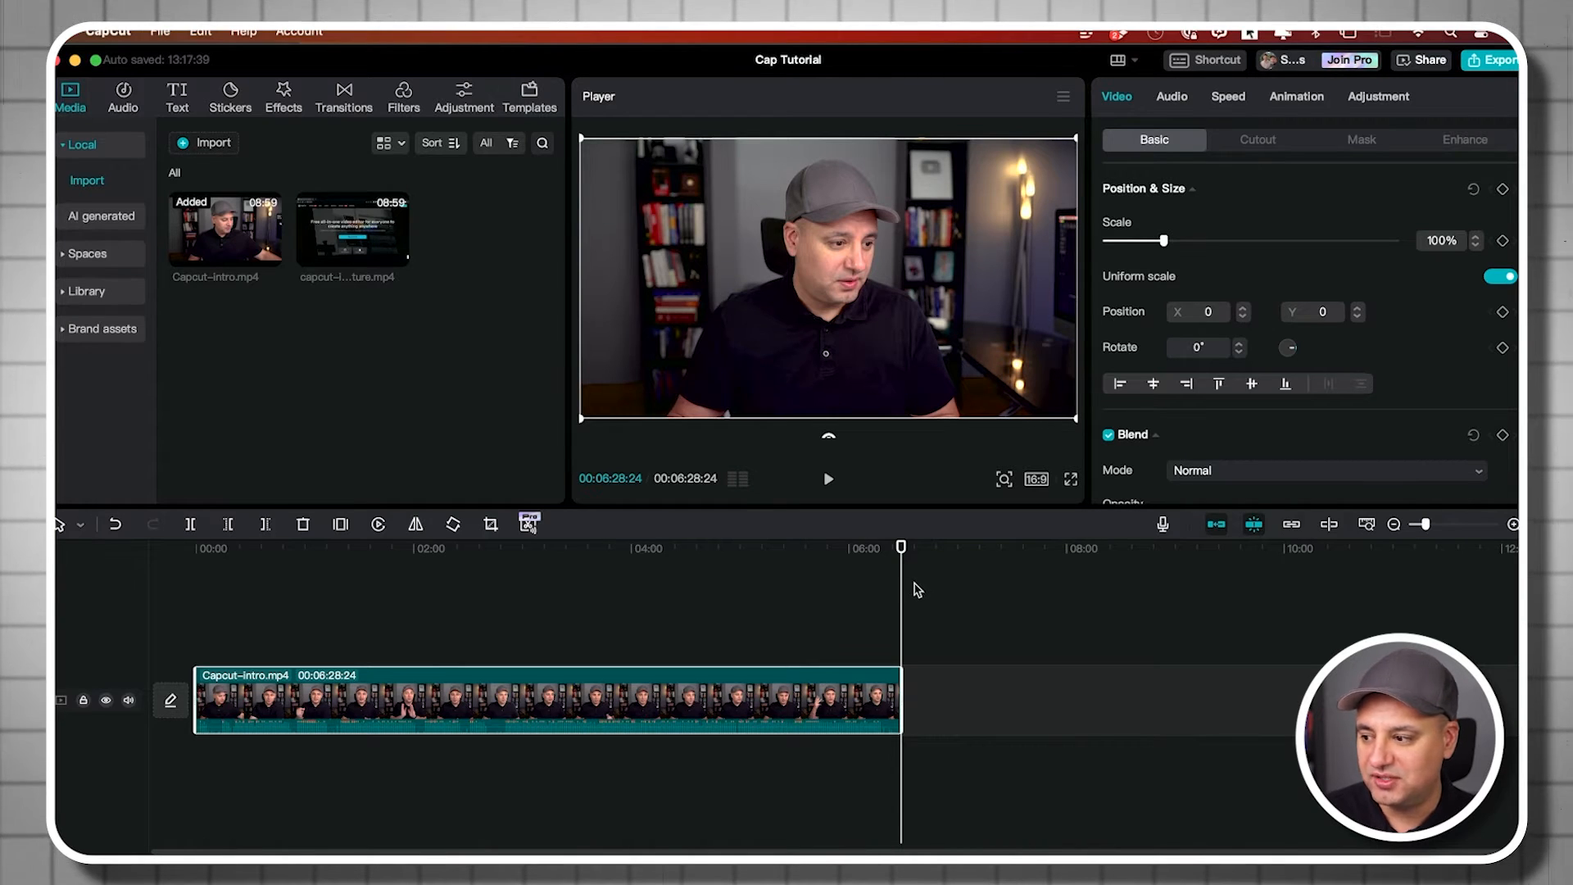
Play the opening from about 00:00:12 to find where the talking starts, and split the clip at about 00:00:13
drag(897, 554, 218, 571)
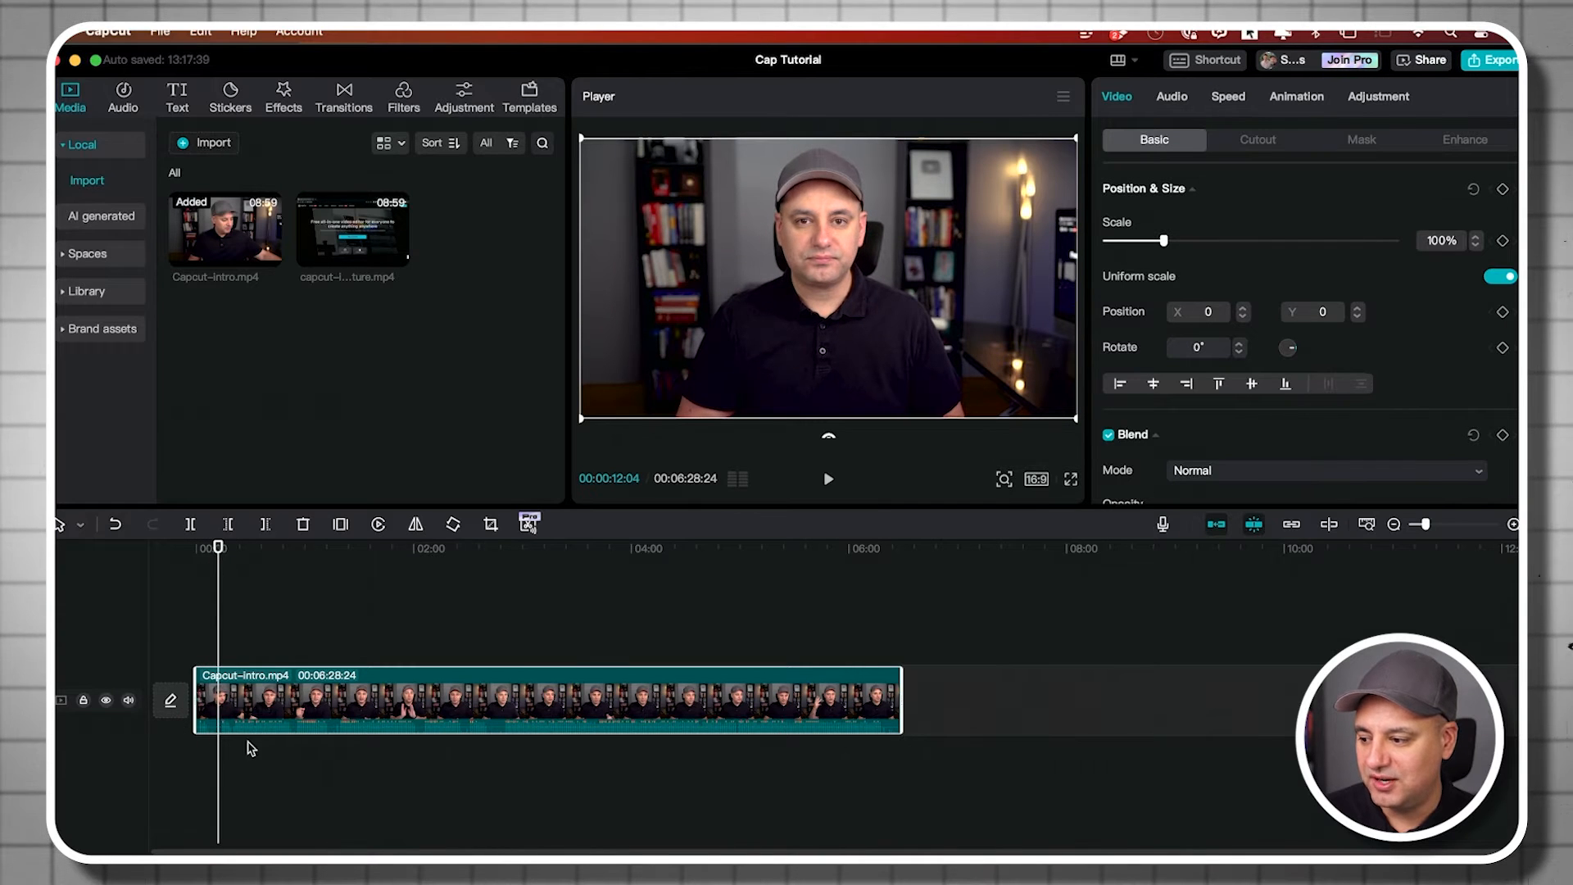
key(space)
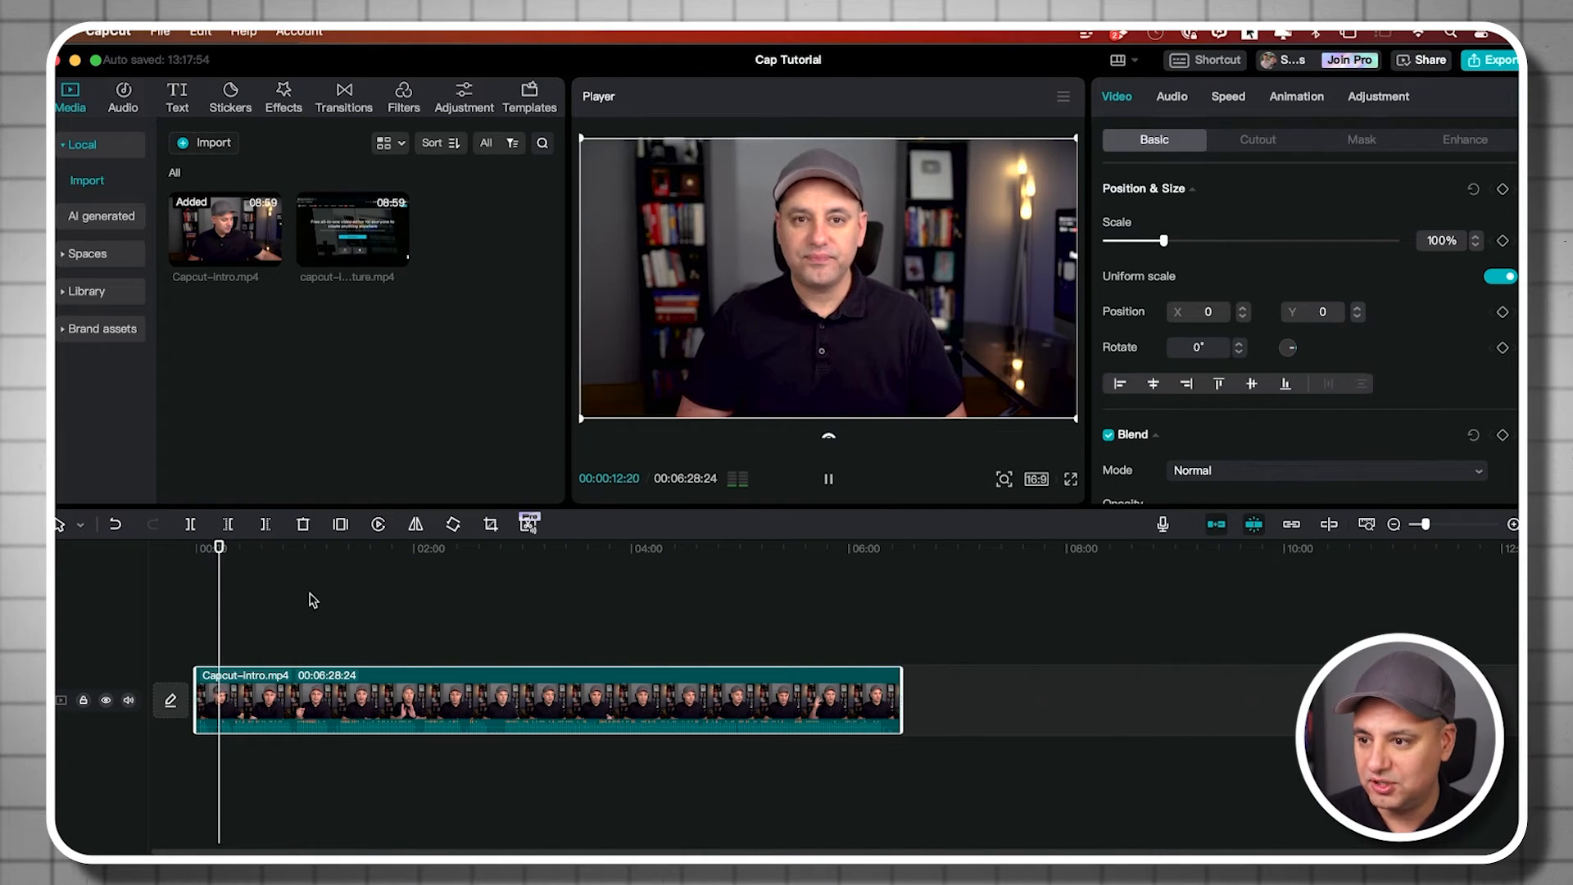
key(space)
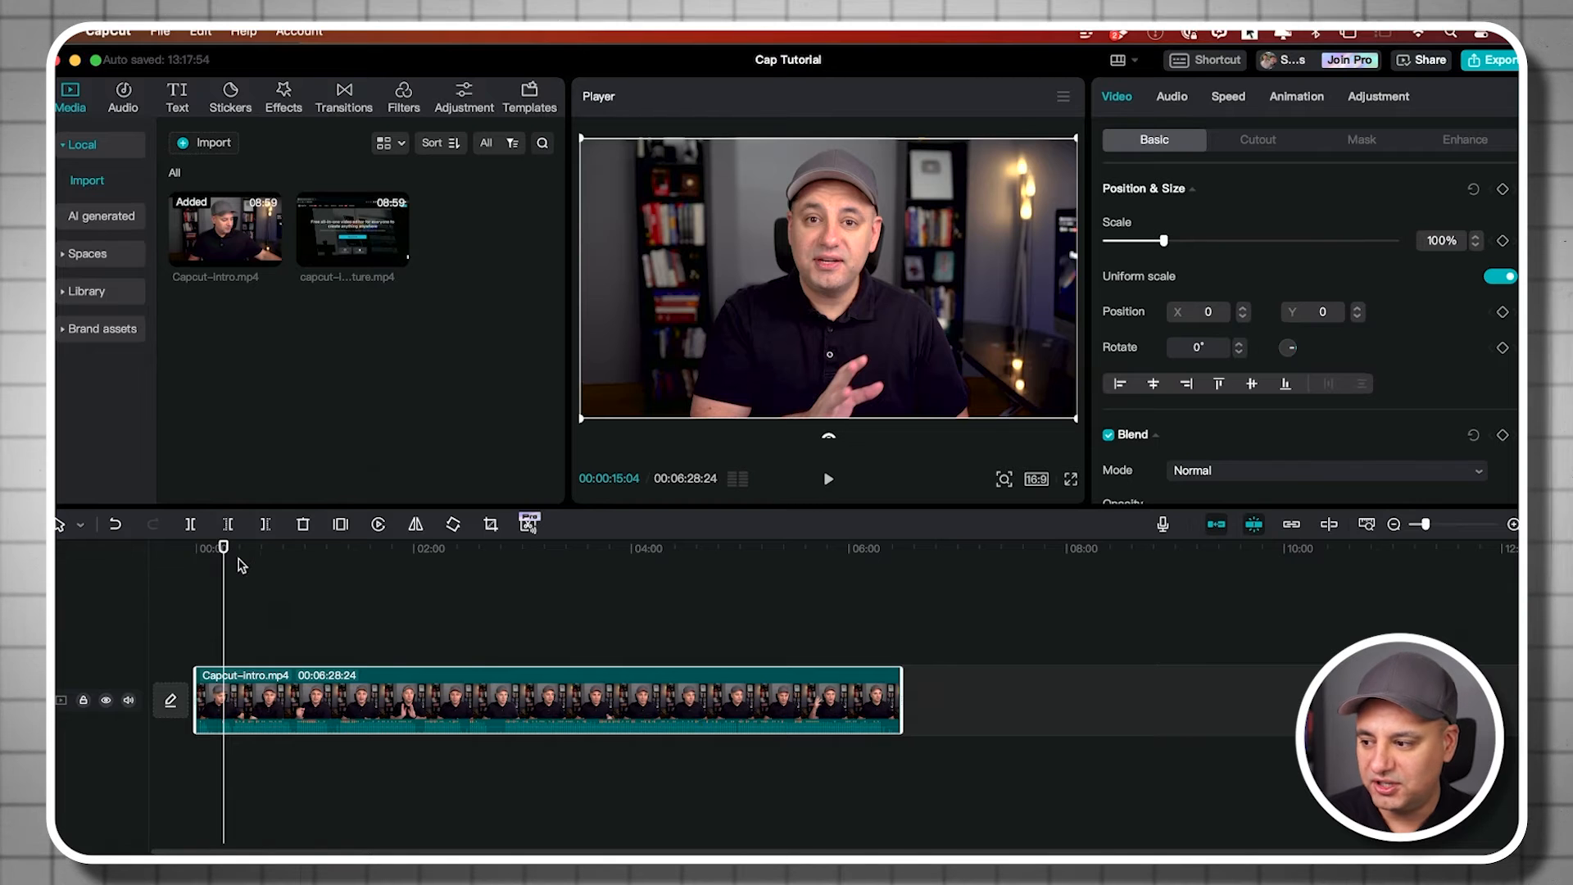
drag(223, 557, 220, 550)
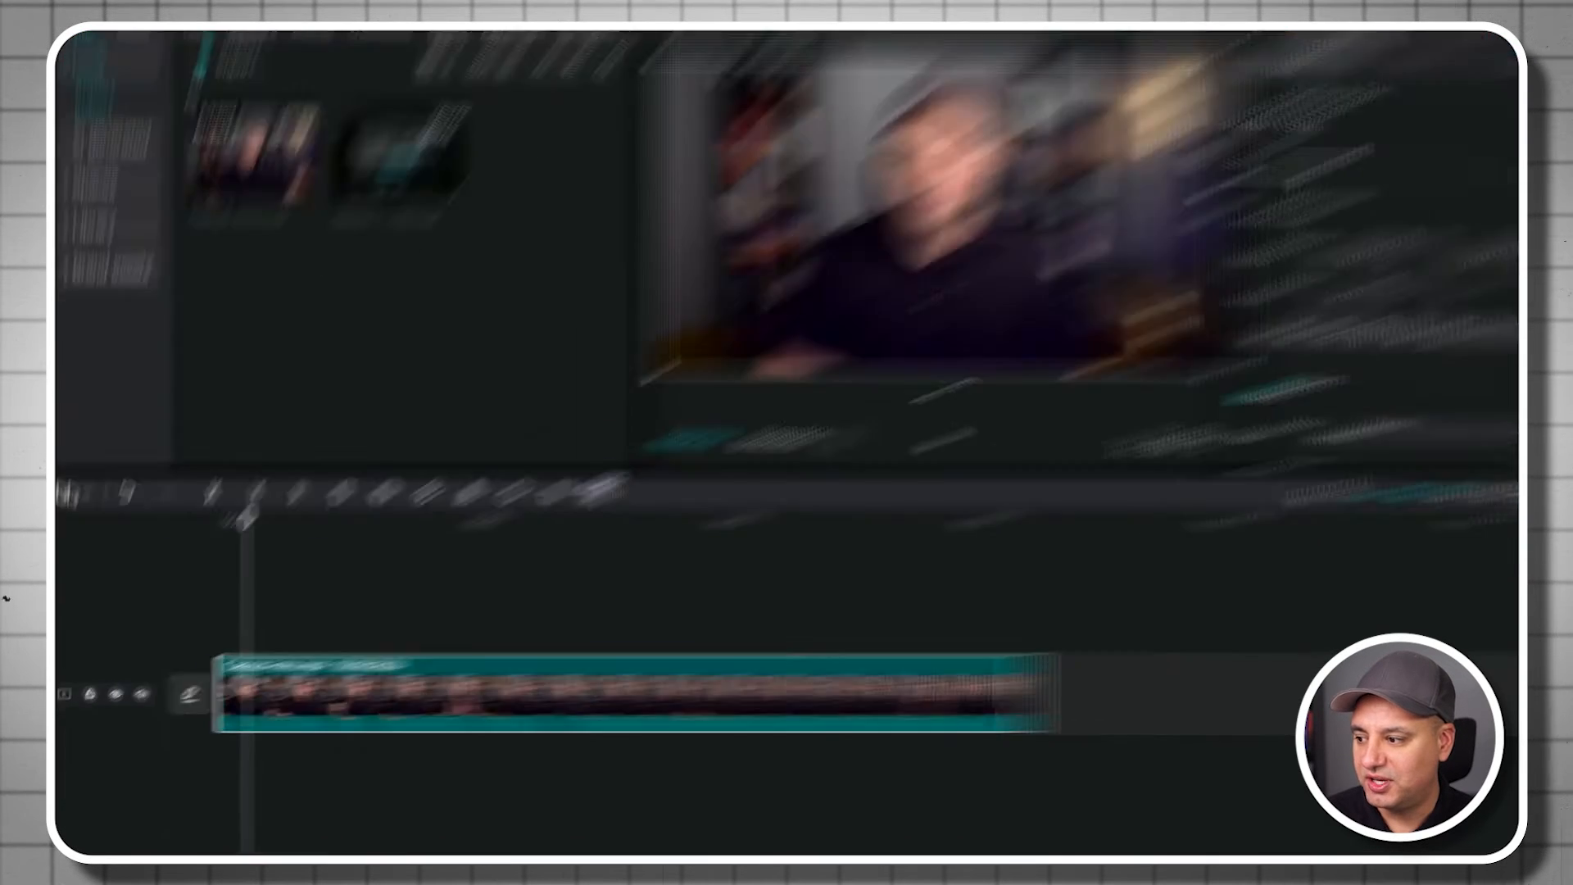
click(80, 524)
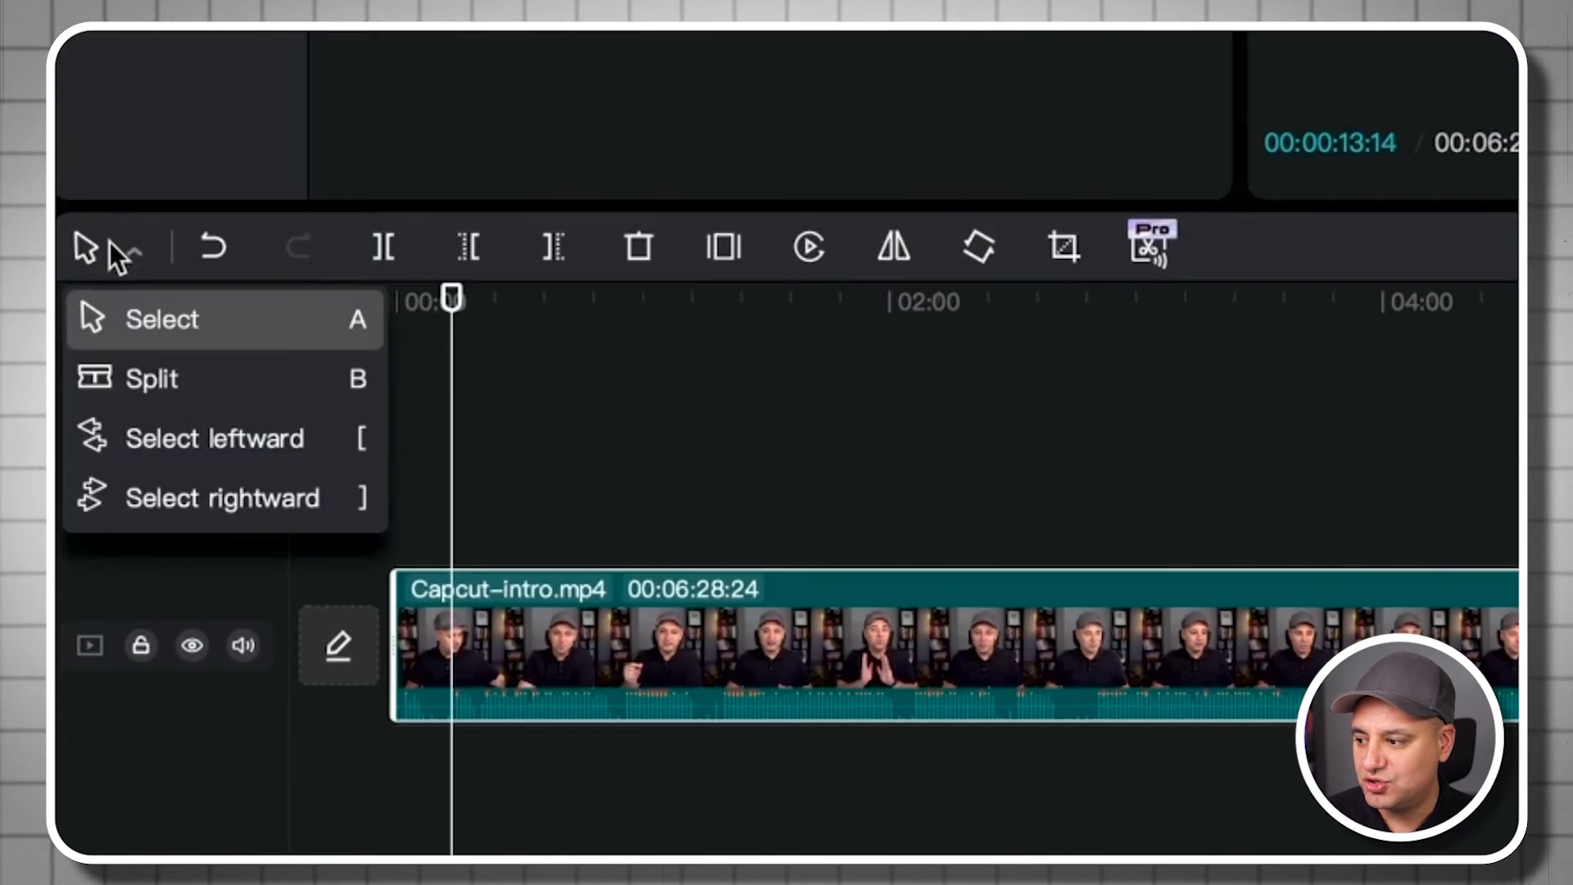
click(90, 589)
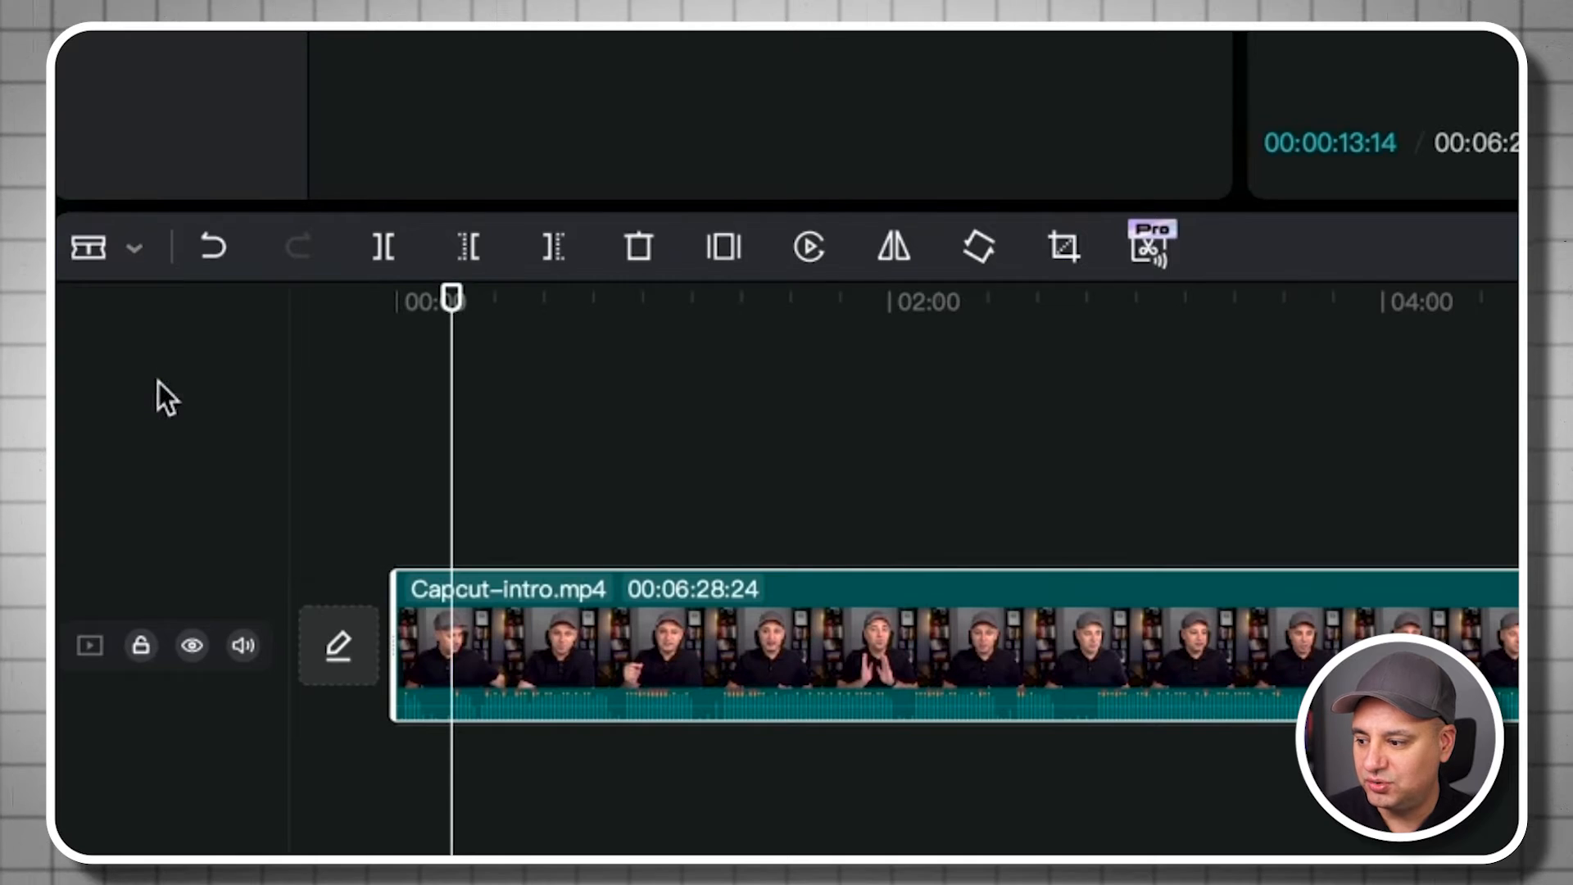
click(453, 643)
Delete the short opening section before the cut and return the playhead to the start of the timeline
click(134, 248)
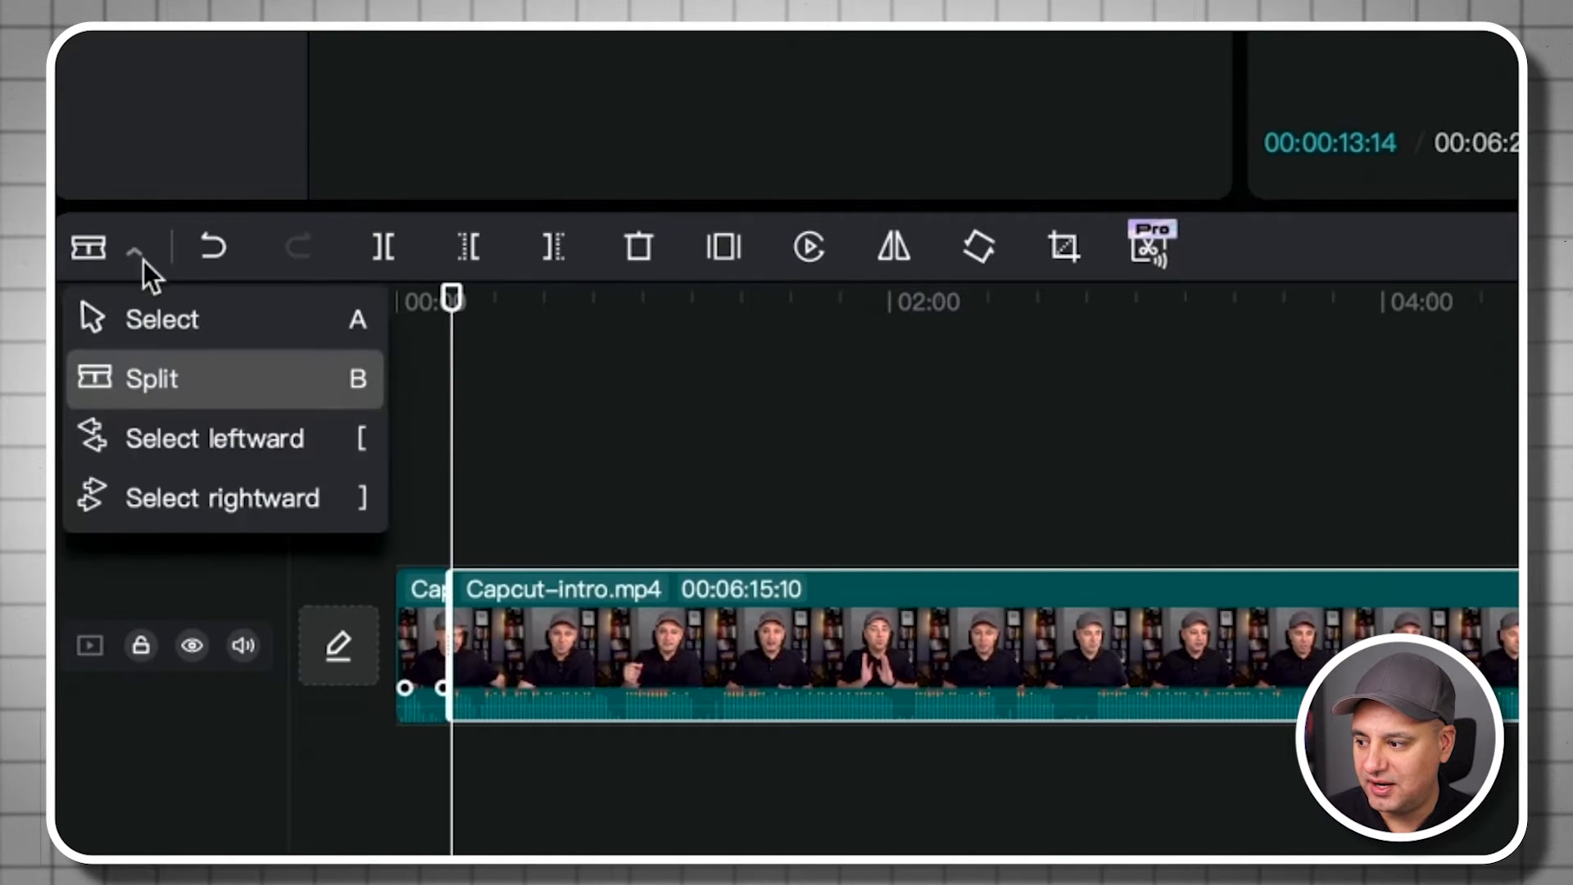
click(158, 313)
click(429, 622)
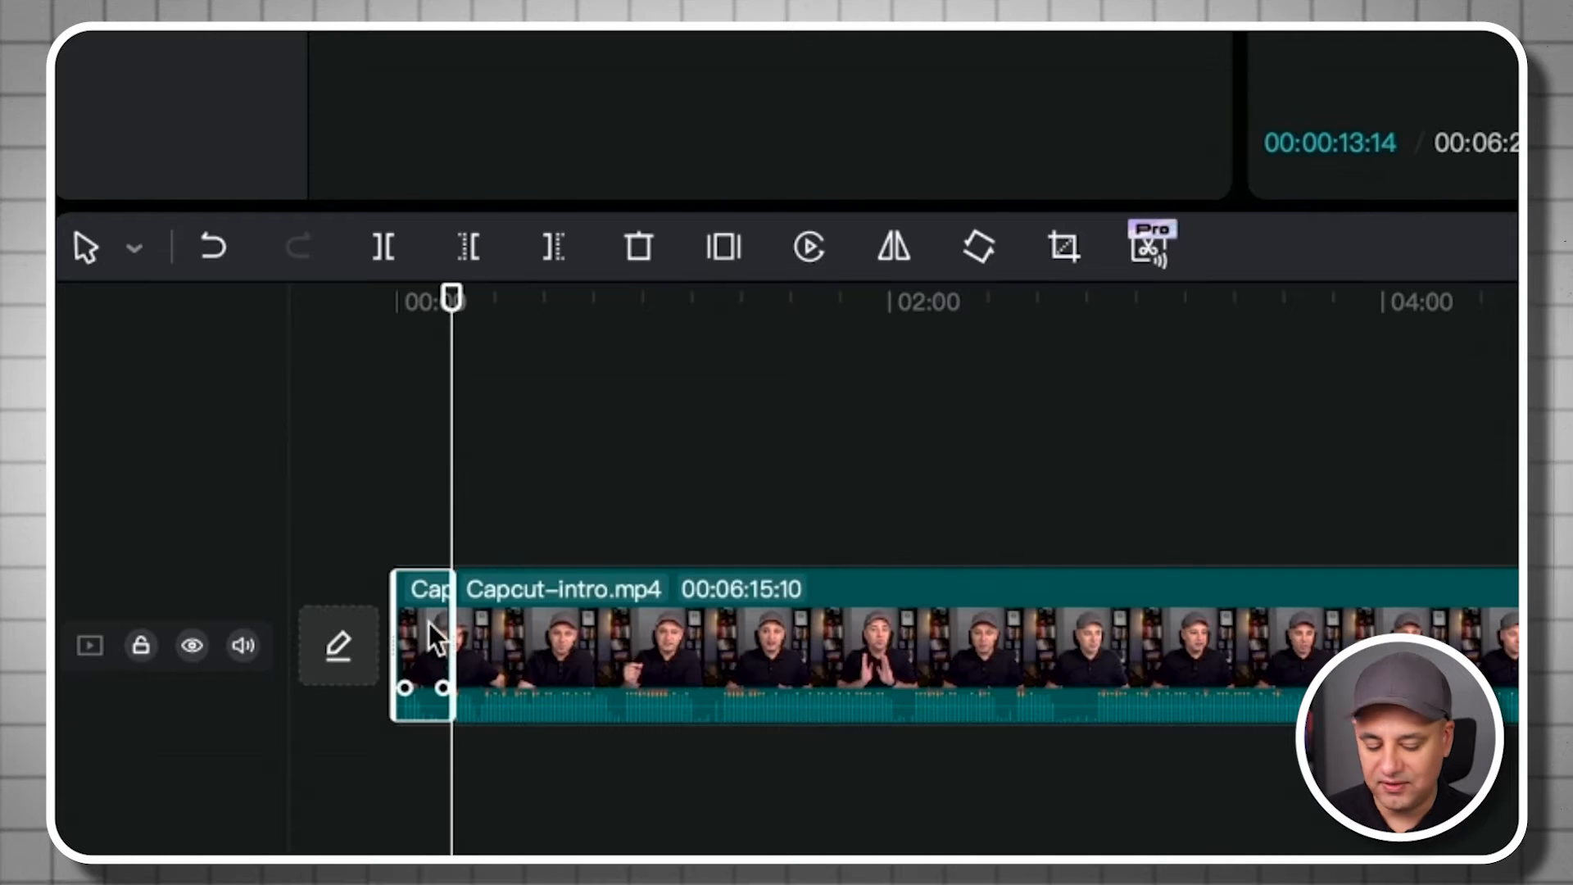
key(Delete)
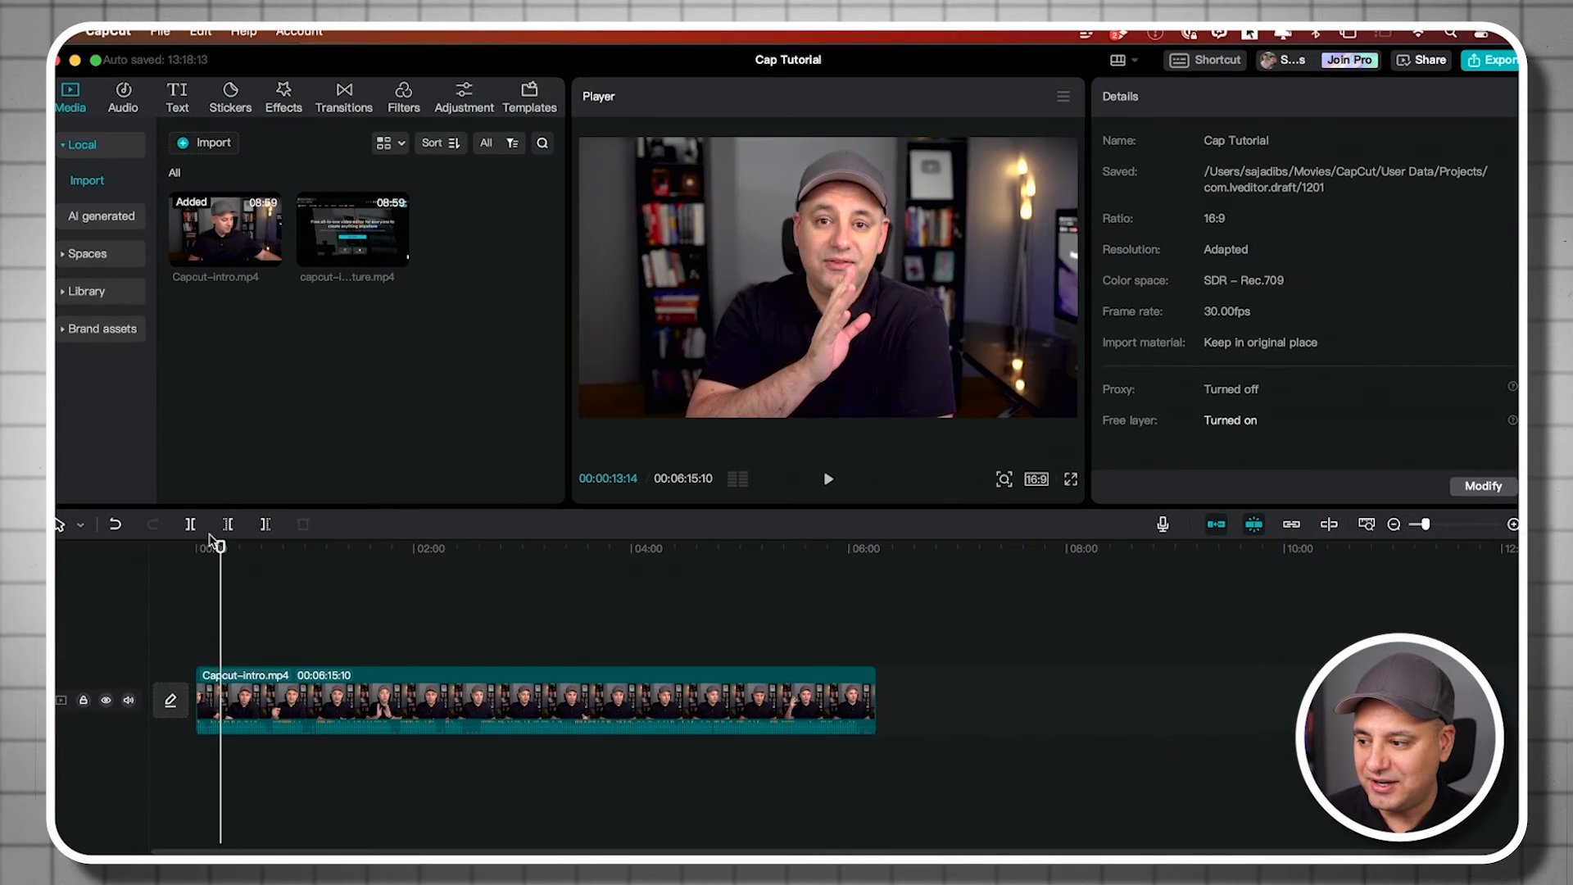
drag(215, 547, 195, 547)
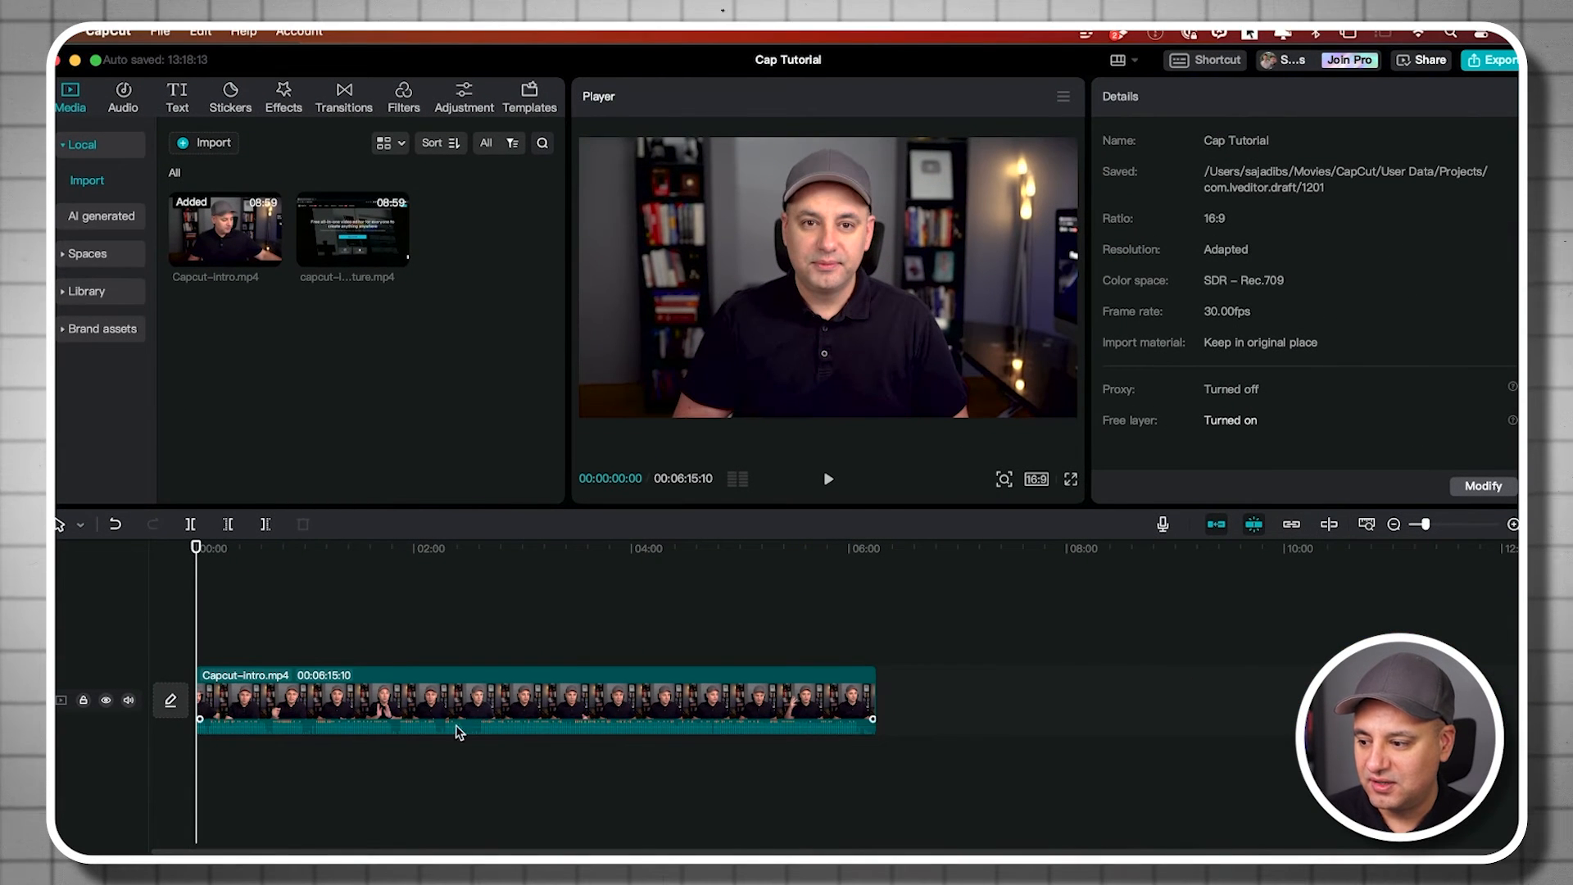
Split the clip at about 00:01:04 and again at about 00:00:40 to isolate a middle section
drag(197, 547, 218, 547)
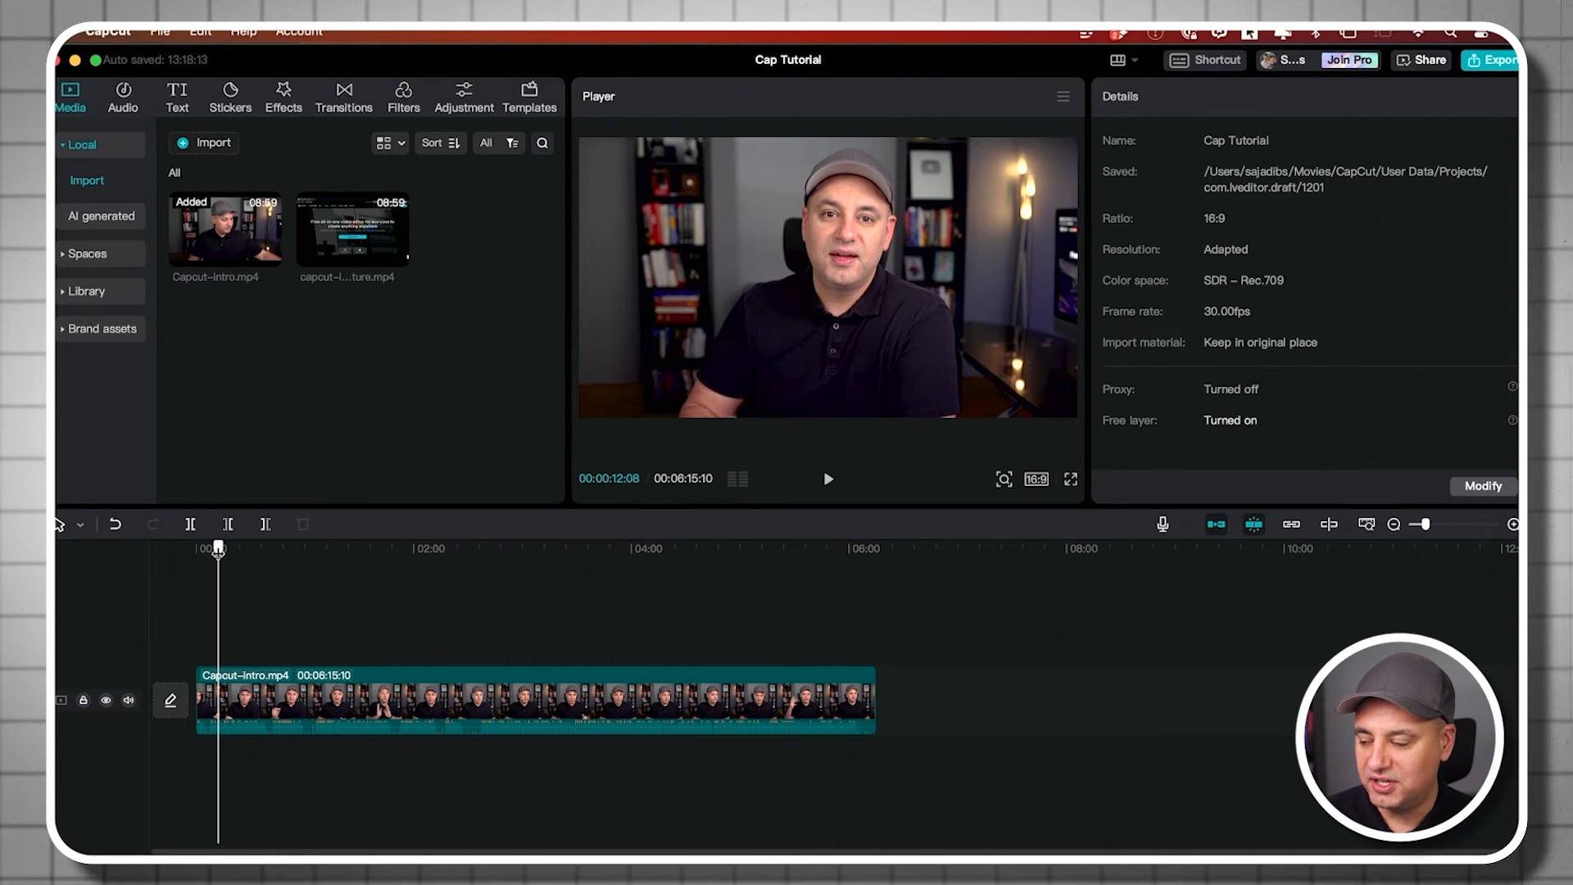
click(80, 529)
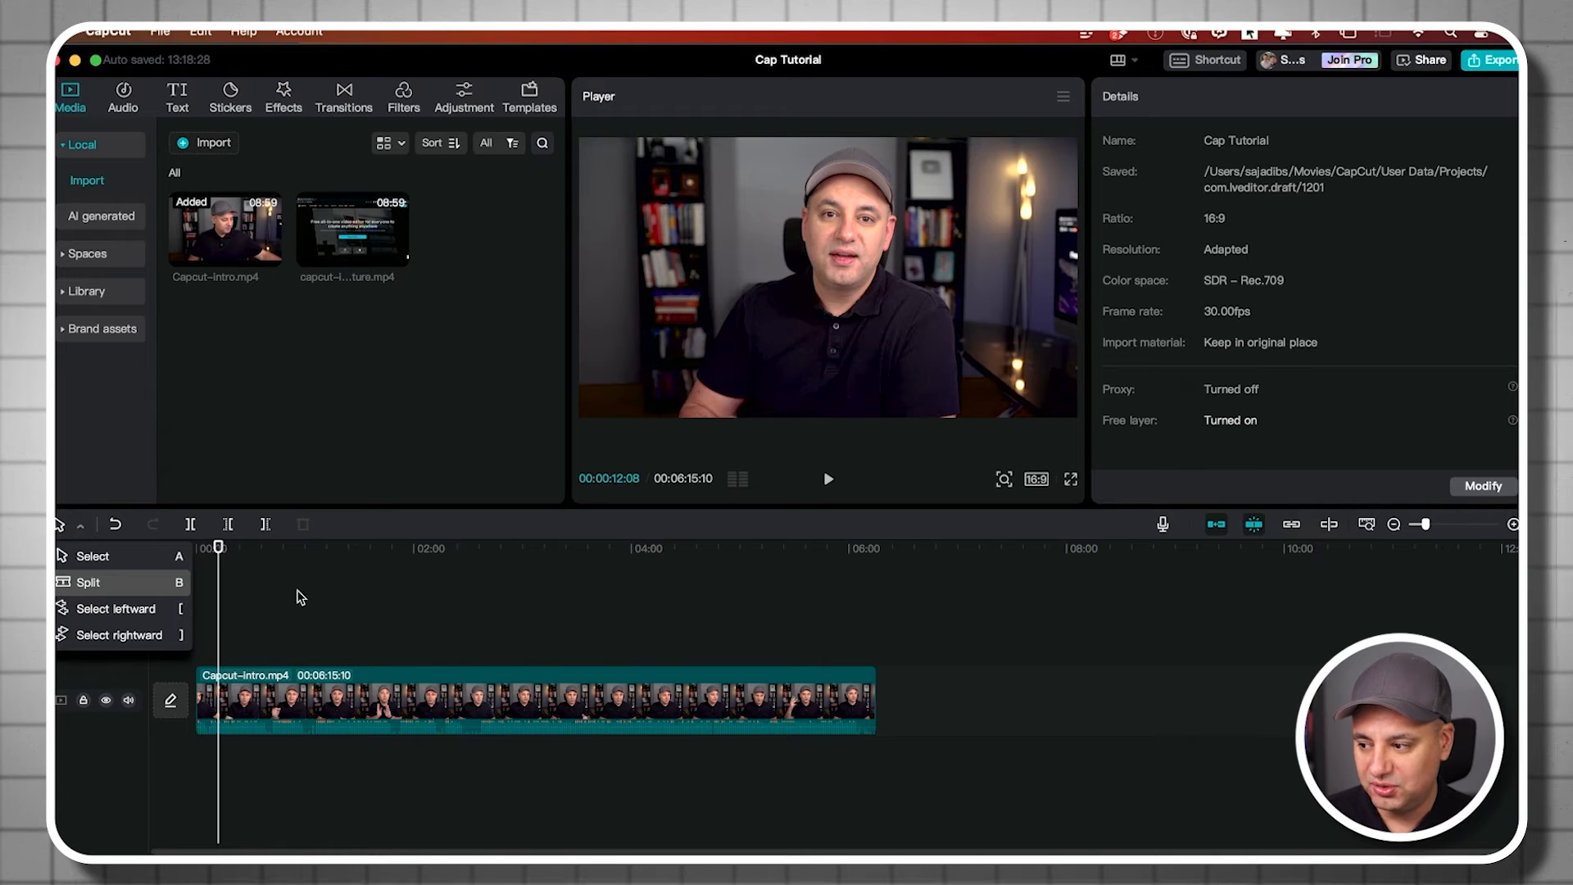
click(305, 548)
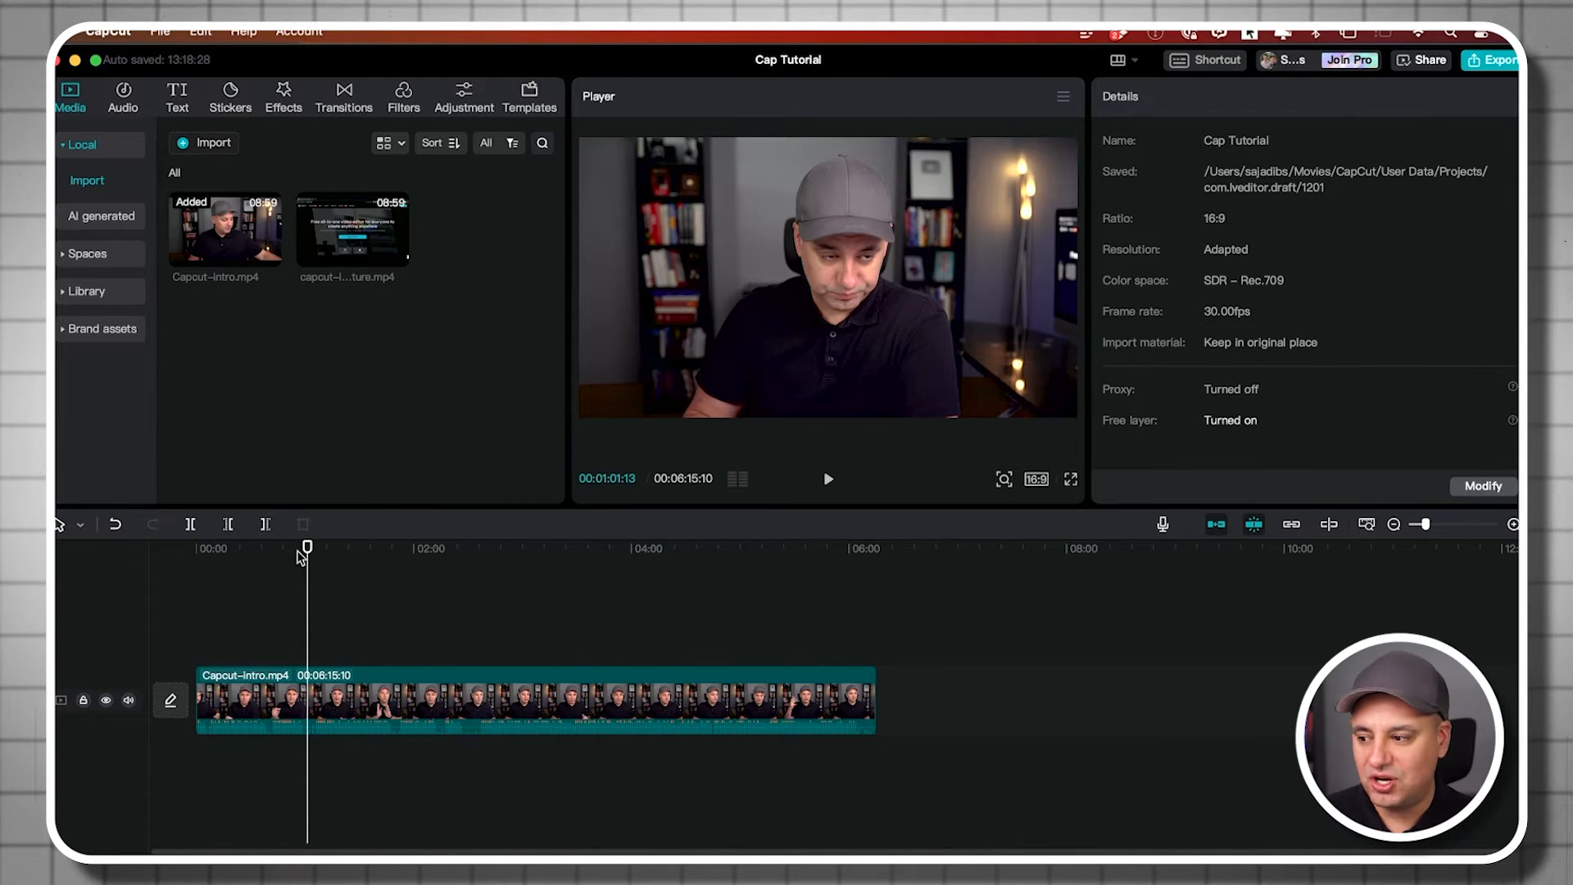
drag(308, 550, 316, 562)
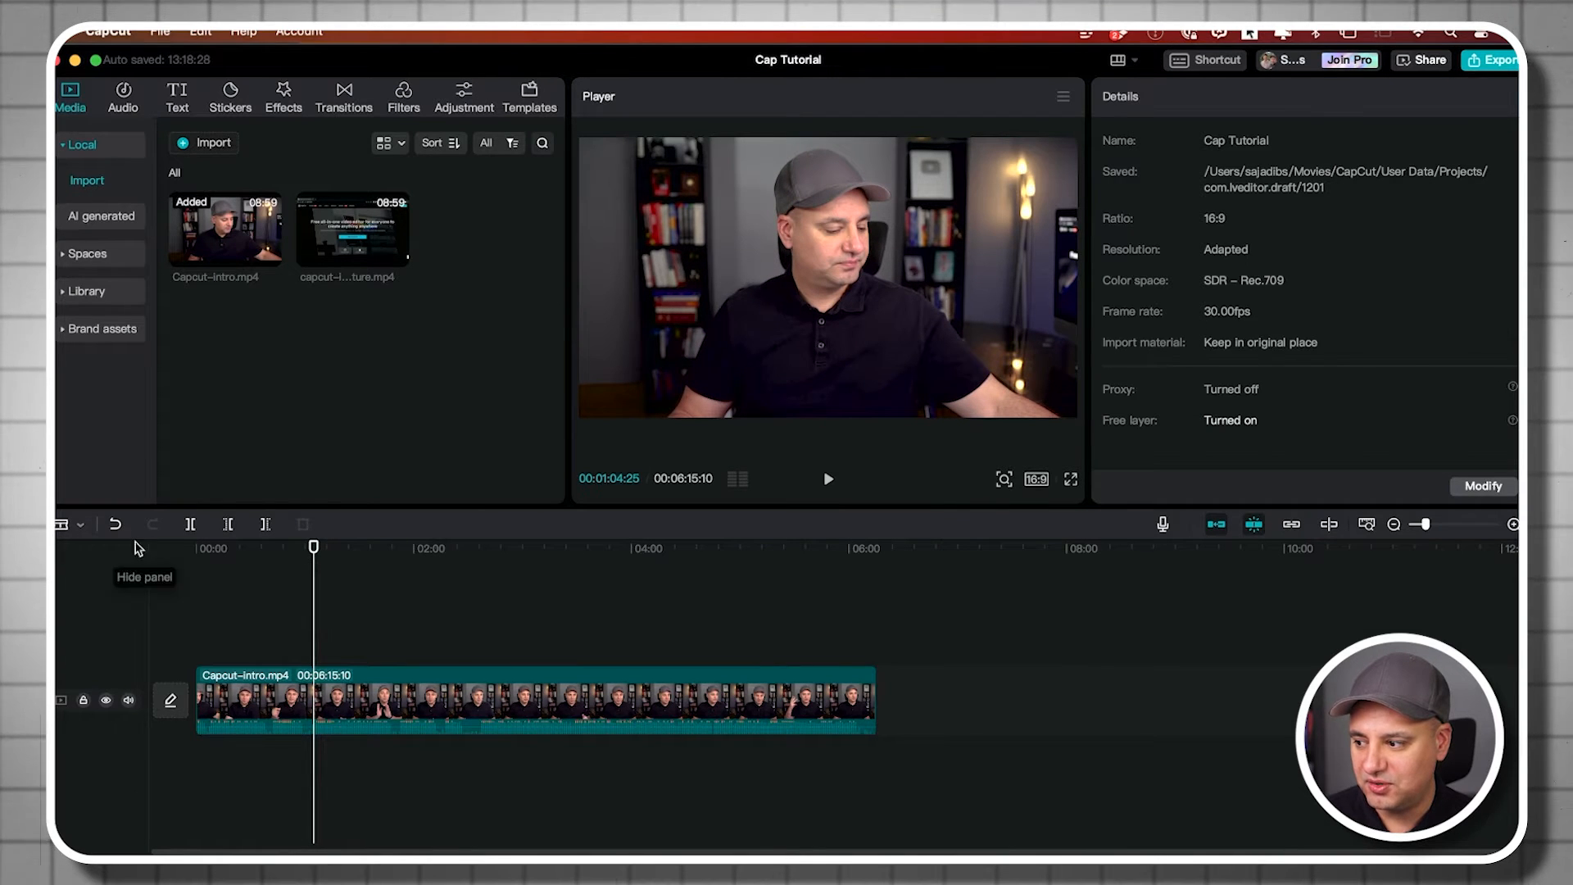
click(317, 702)
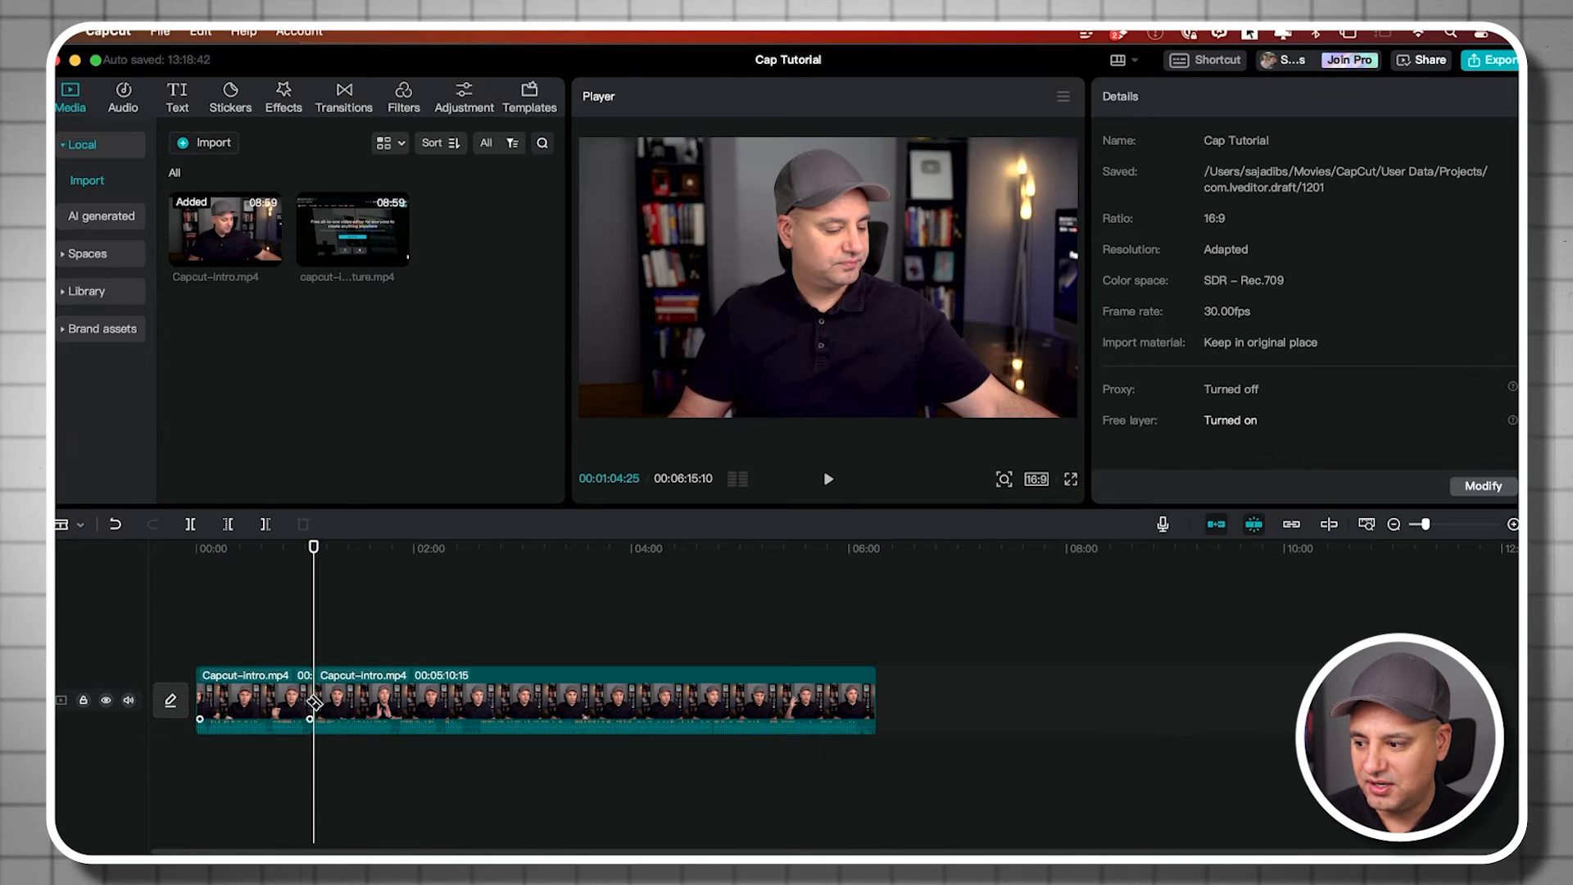
click(271, 697)
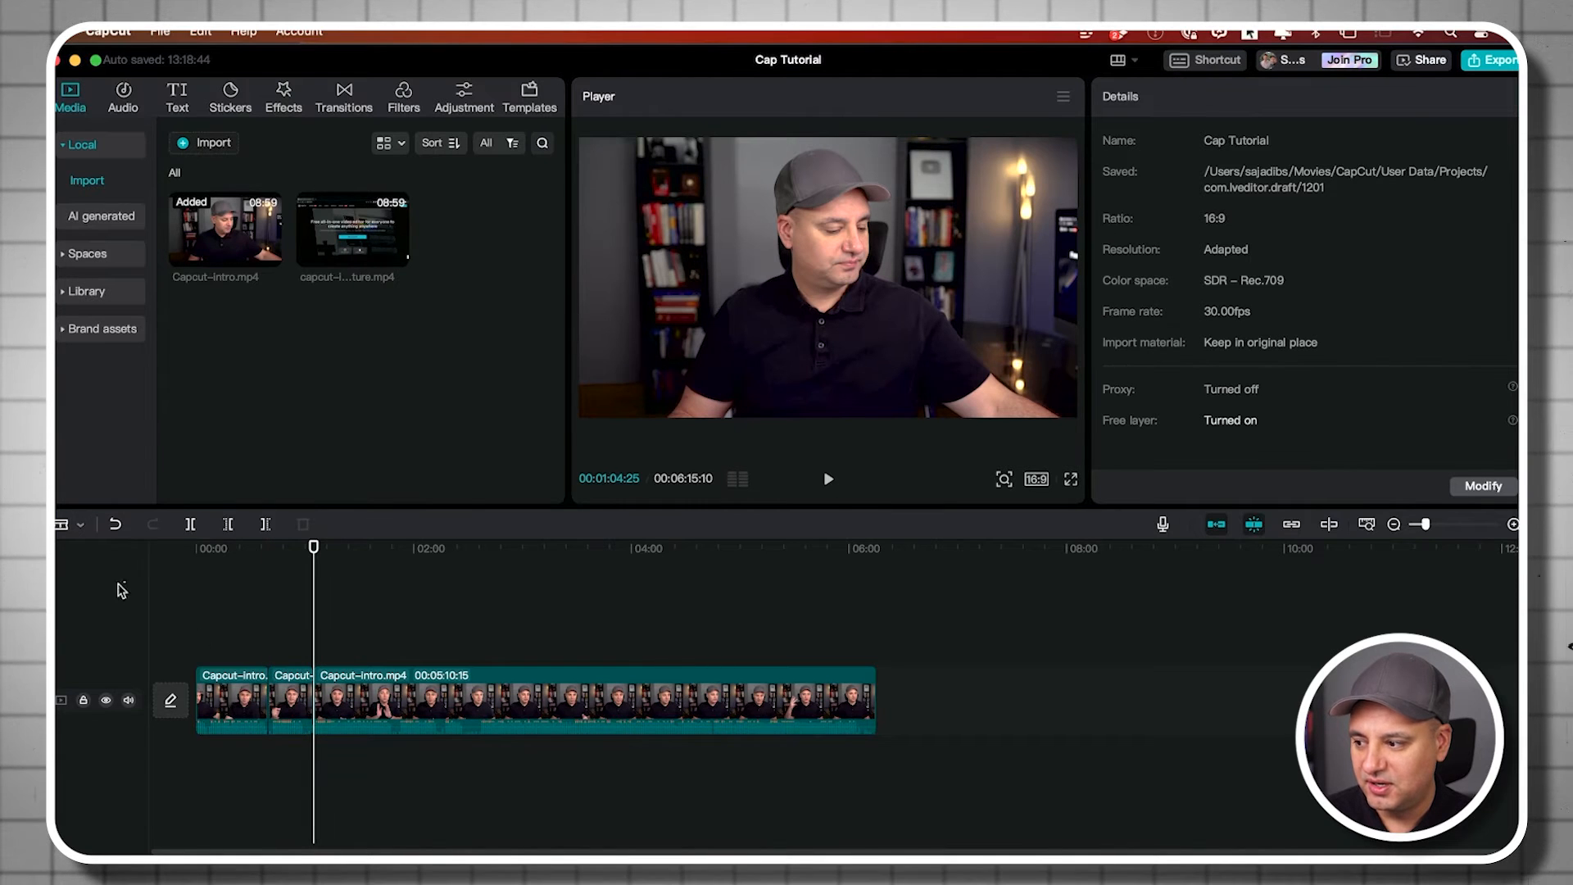
Switch back to the Select tool and delete the isolated section between the two cuts
click(81, 527)
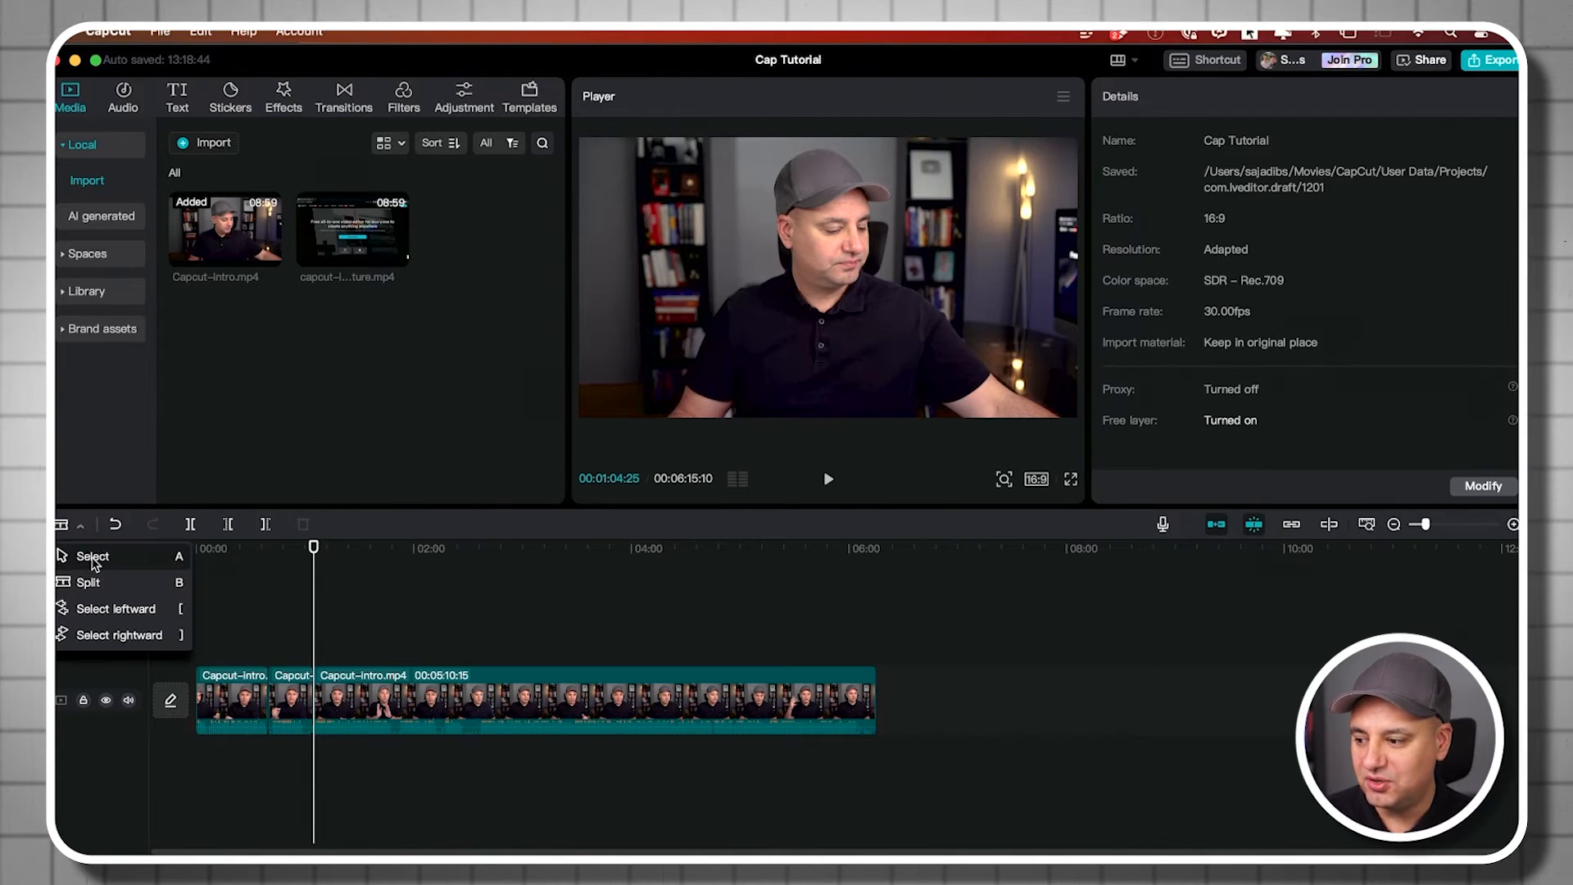
click(86, 551)
click(293, 696)
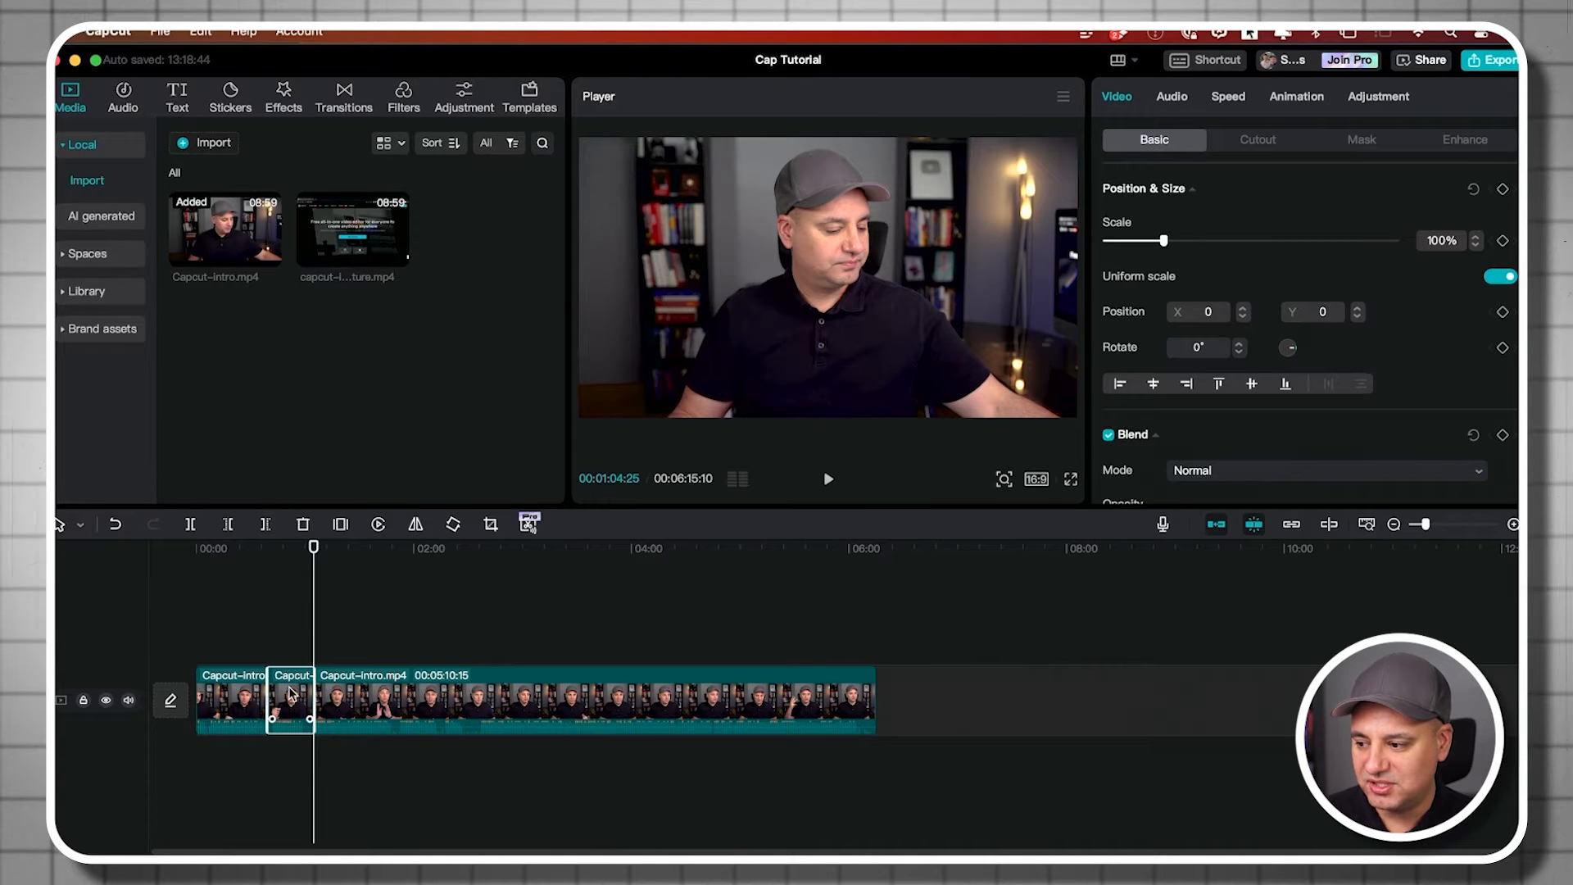
key(Delete)
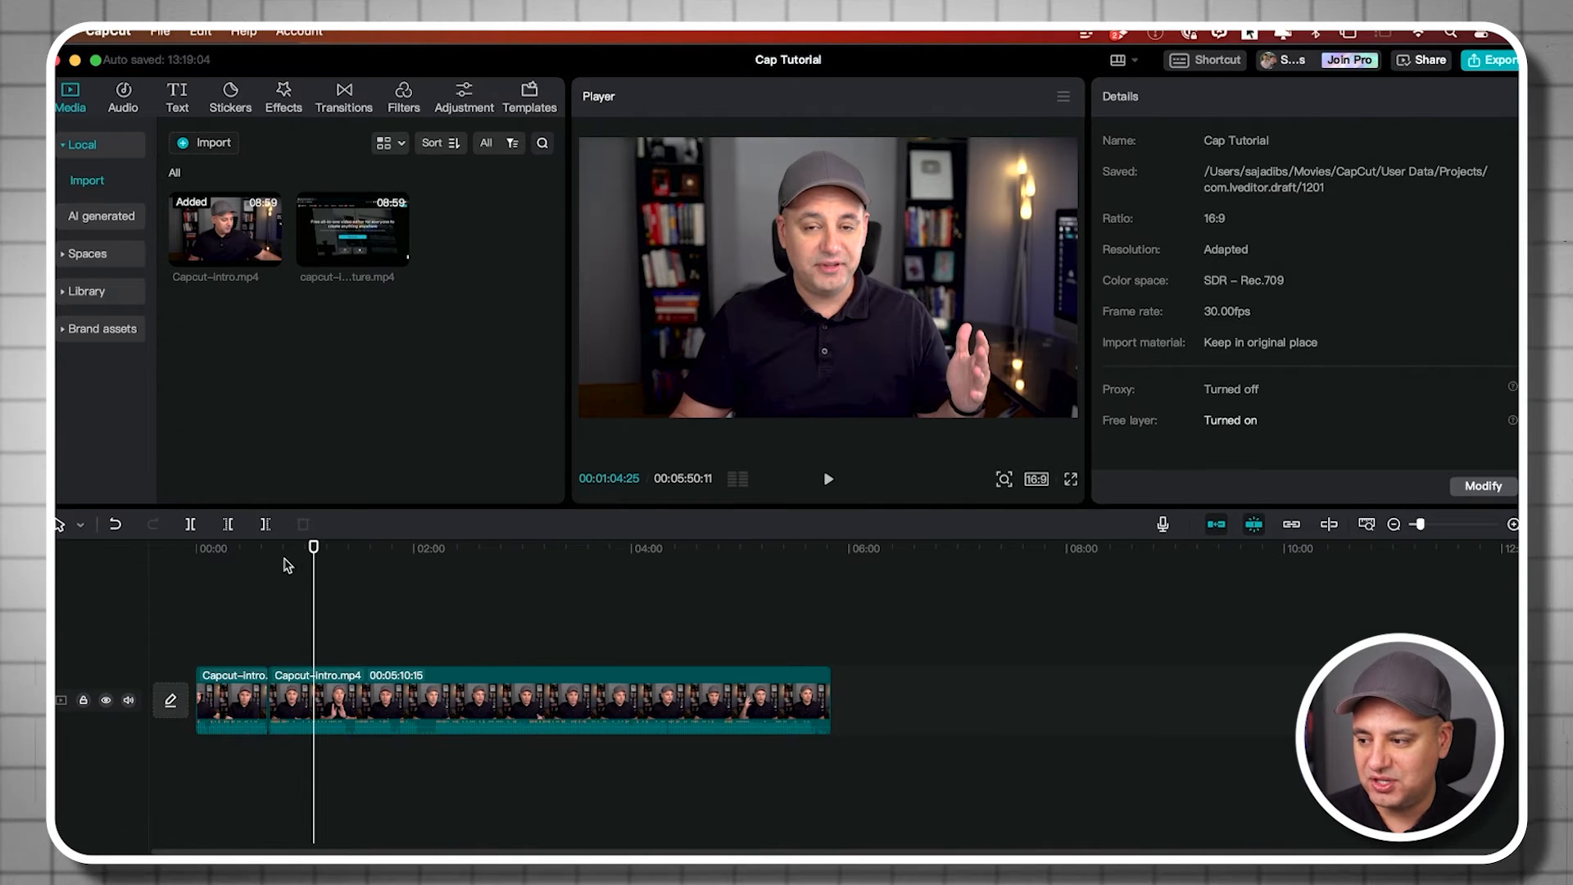
Enlarge the timeline scale and split the second clip at about 00:02:02 with the Split tool
drag(312, 551, 406, 566)
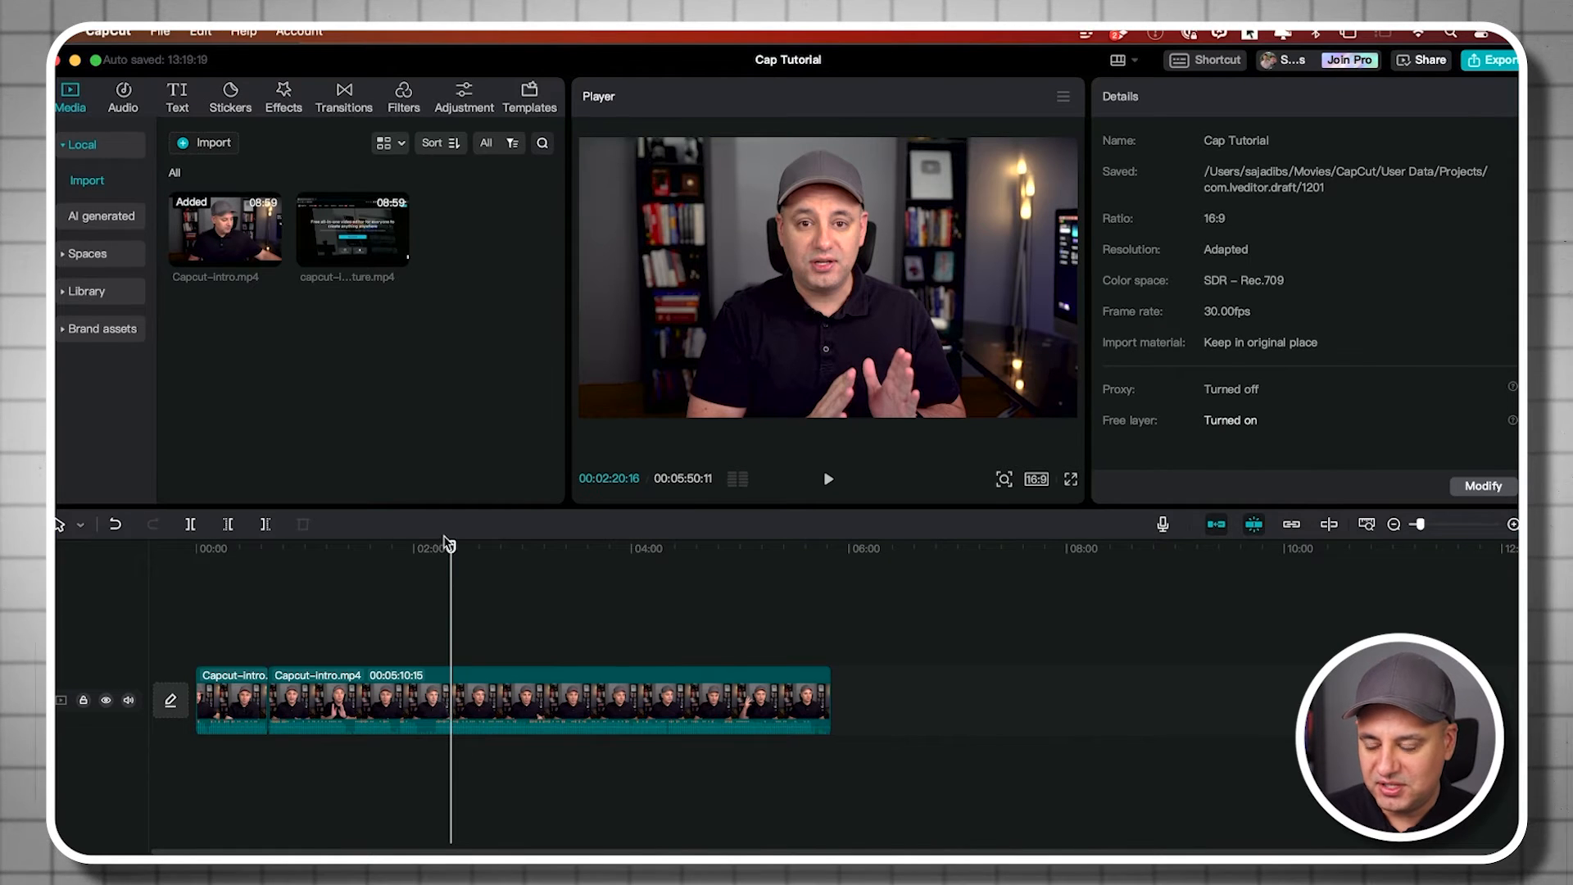
drag(1421, 527, 1428, 525)
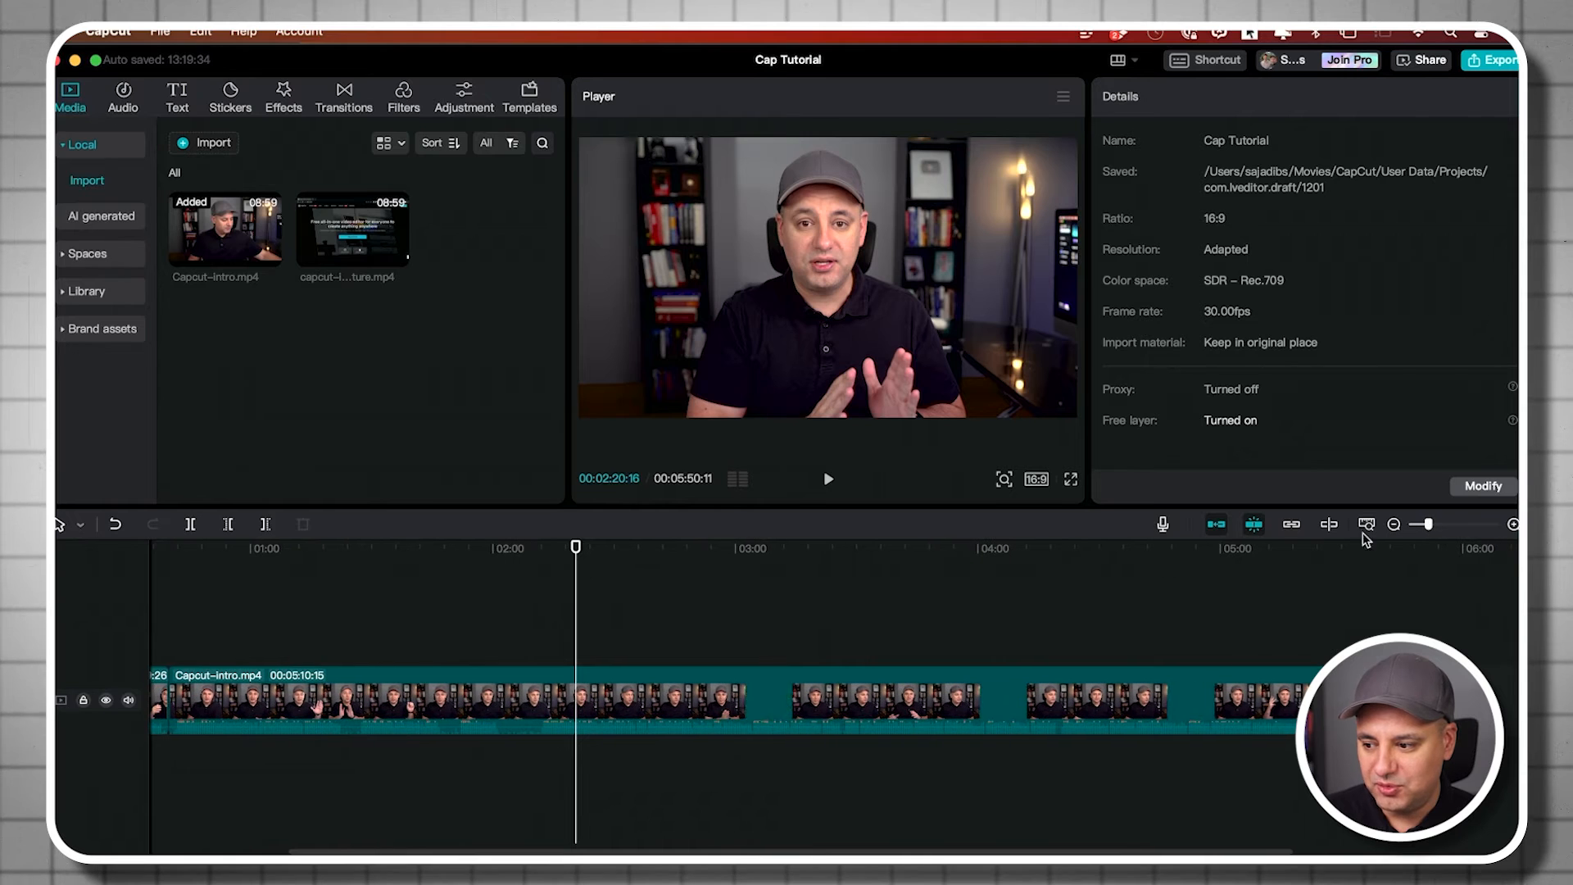
click(507, 551)
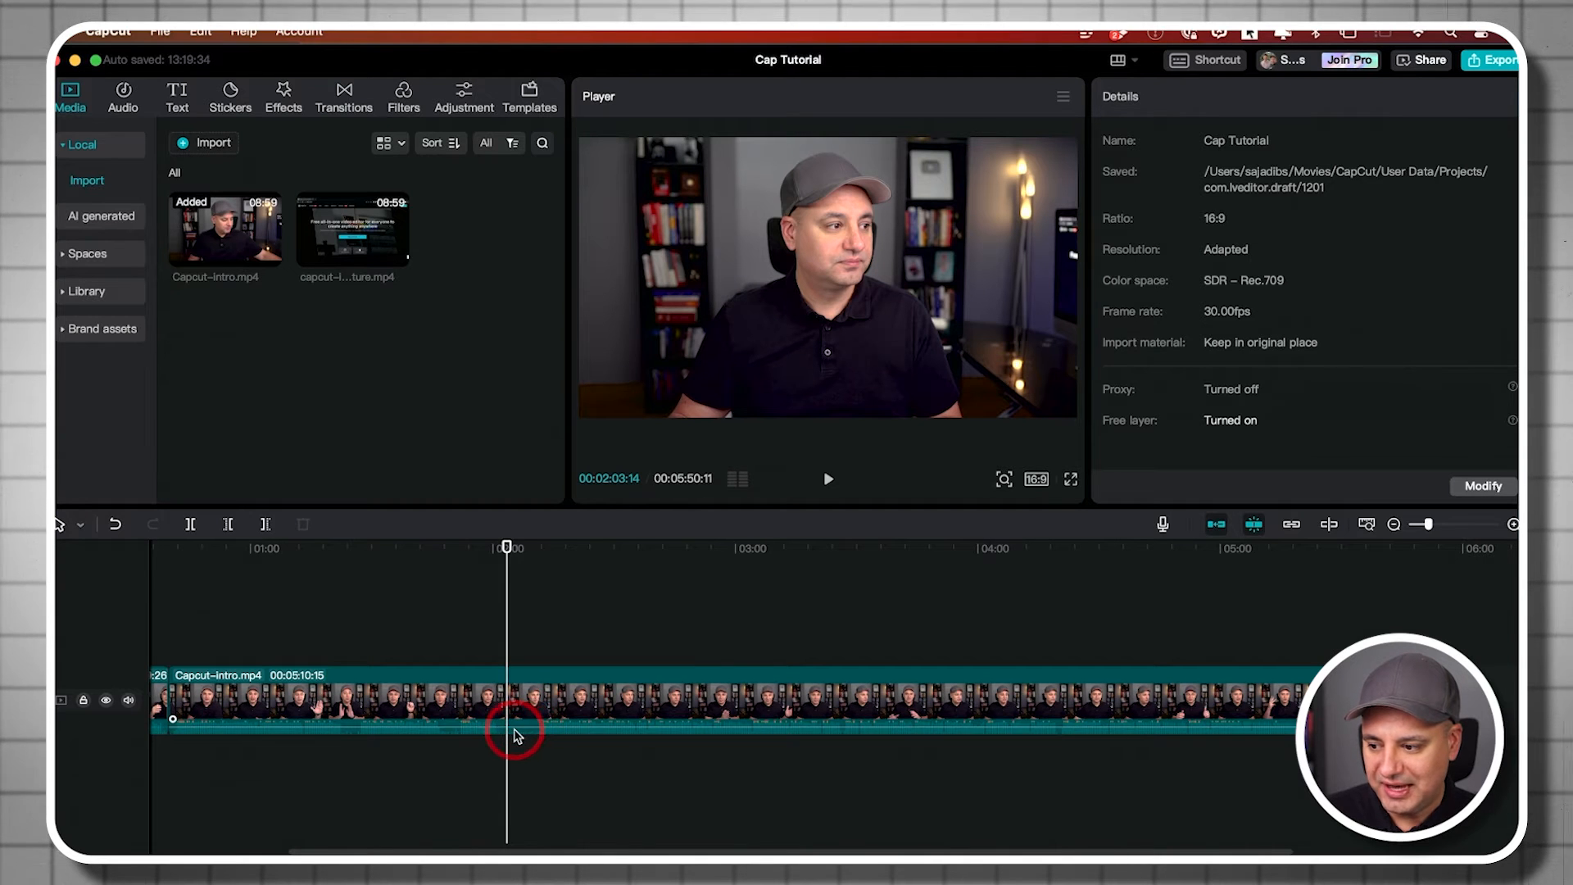
drag(508, 548, 500, 548)
click(508, 703)
click(79, 524)
click(93, 576)
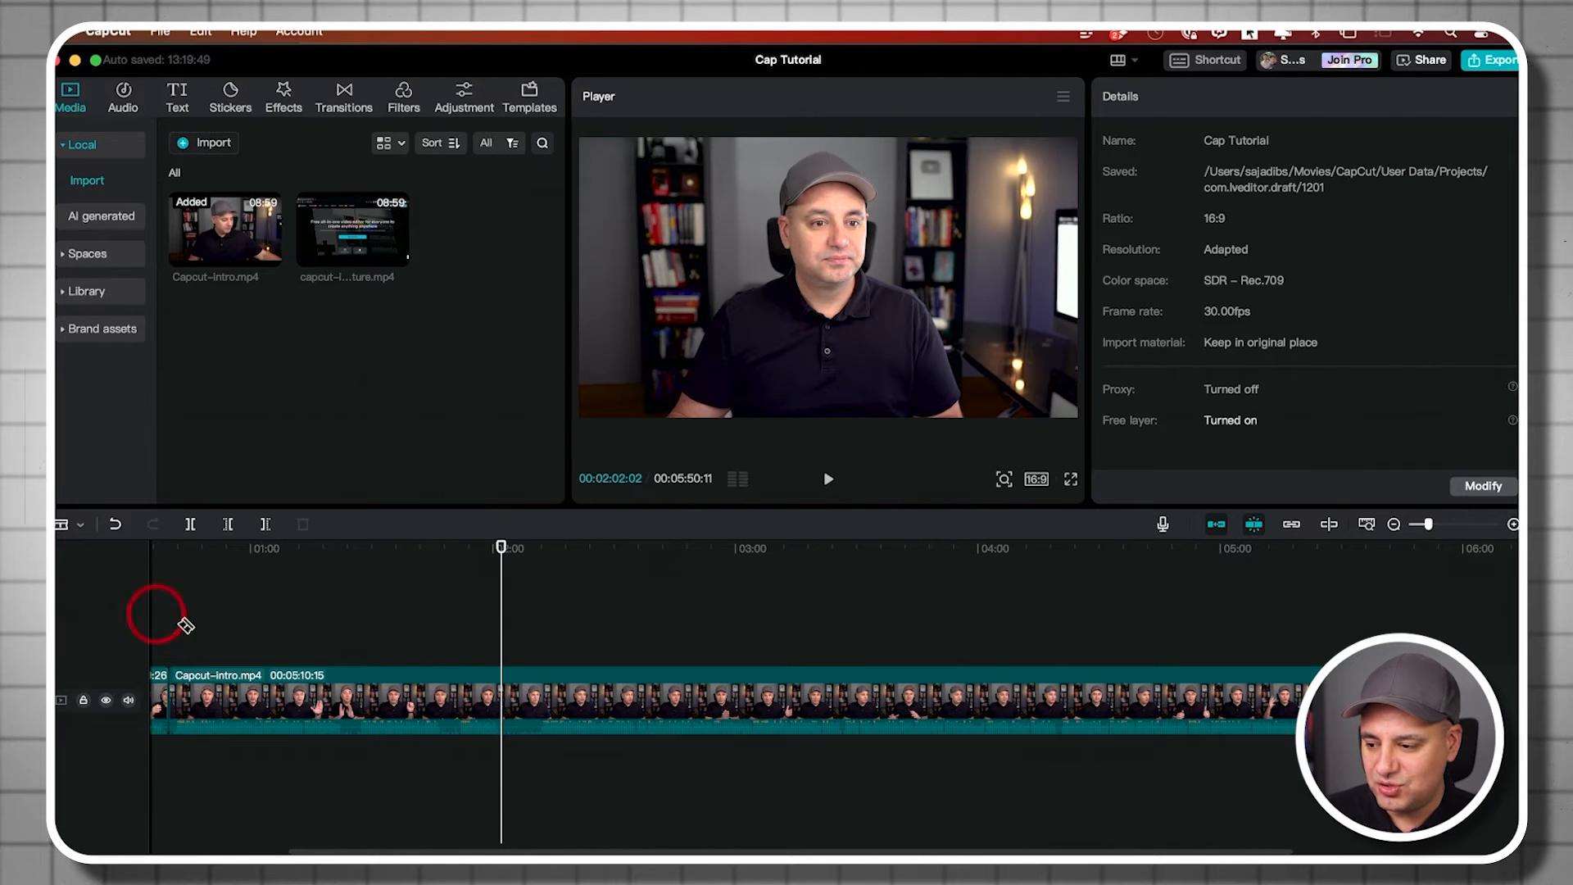
click(499, 694)
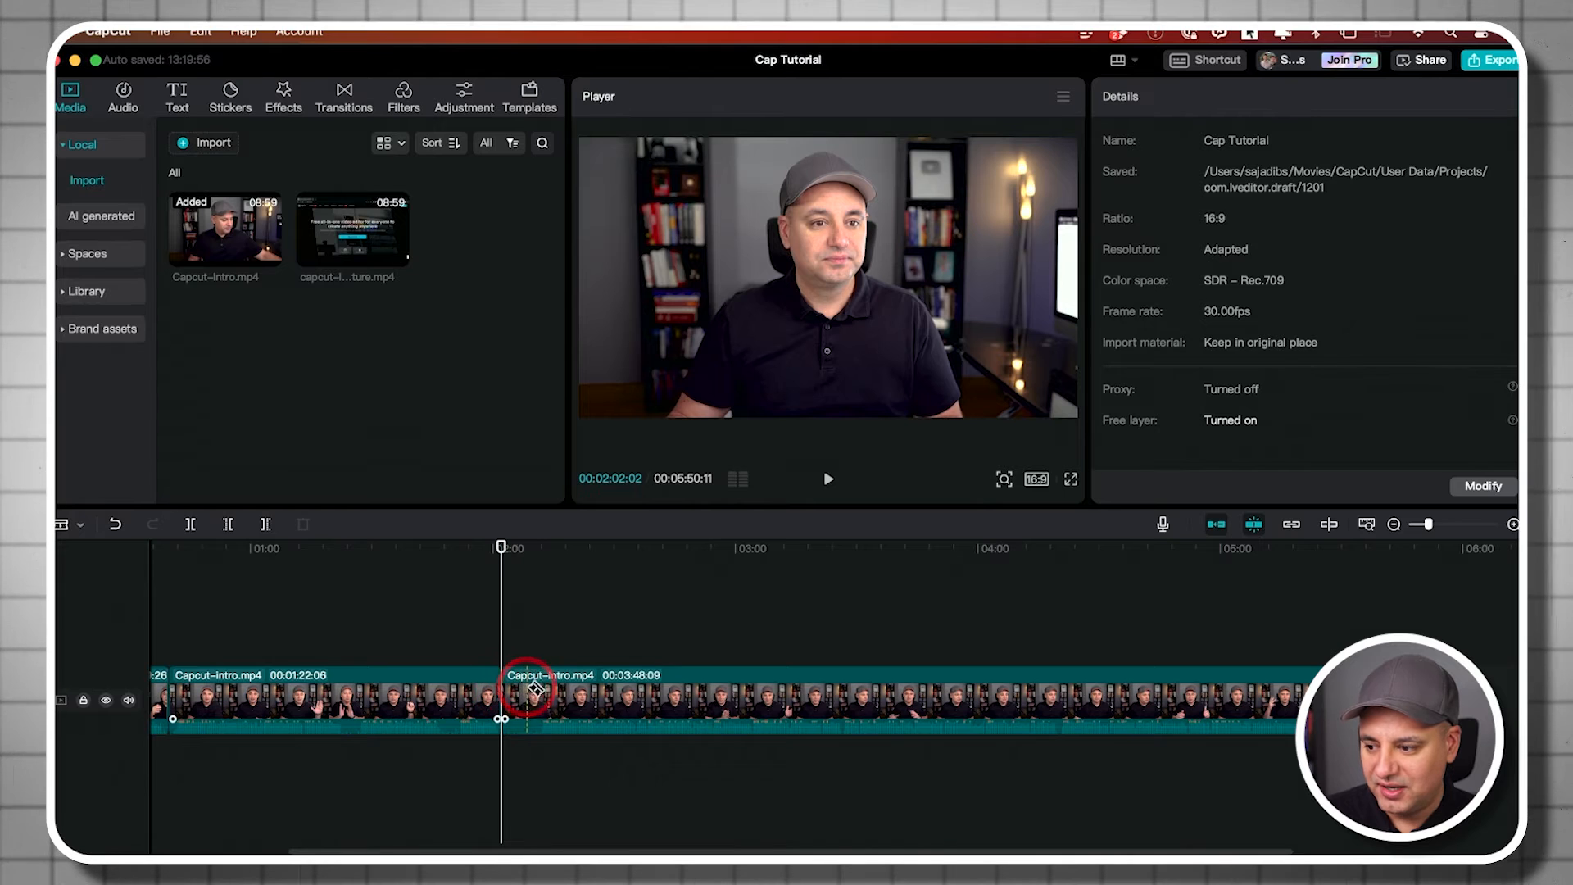
Split the last clip about 9 seconds after the 00:02:02 cut and delete the short section between the two cuts
click(538, 692)
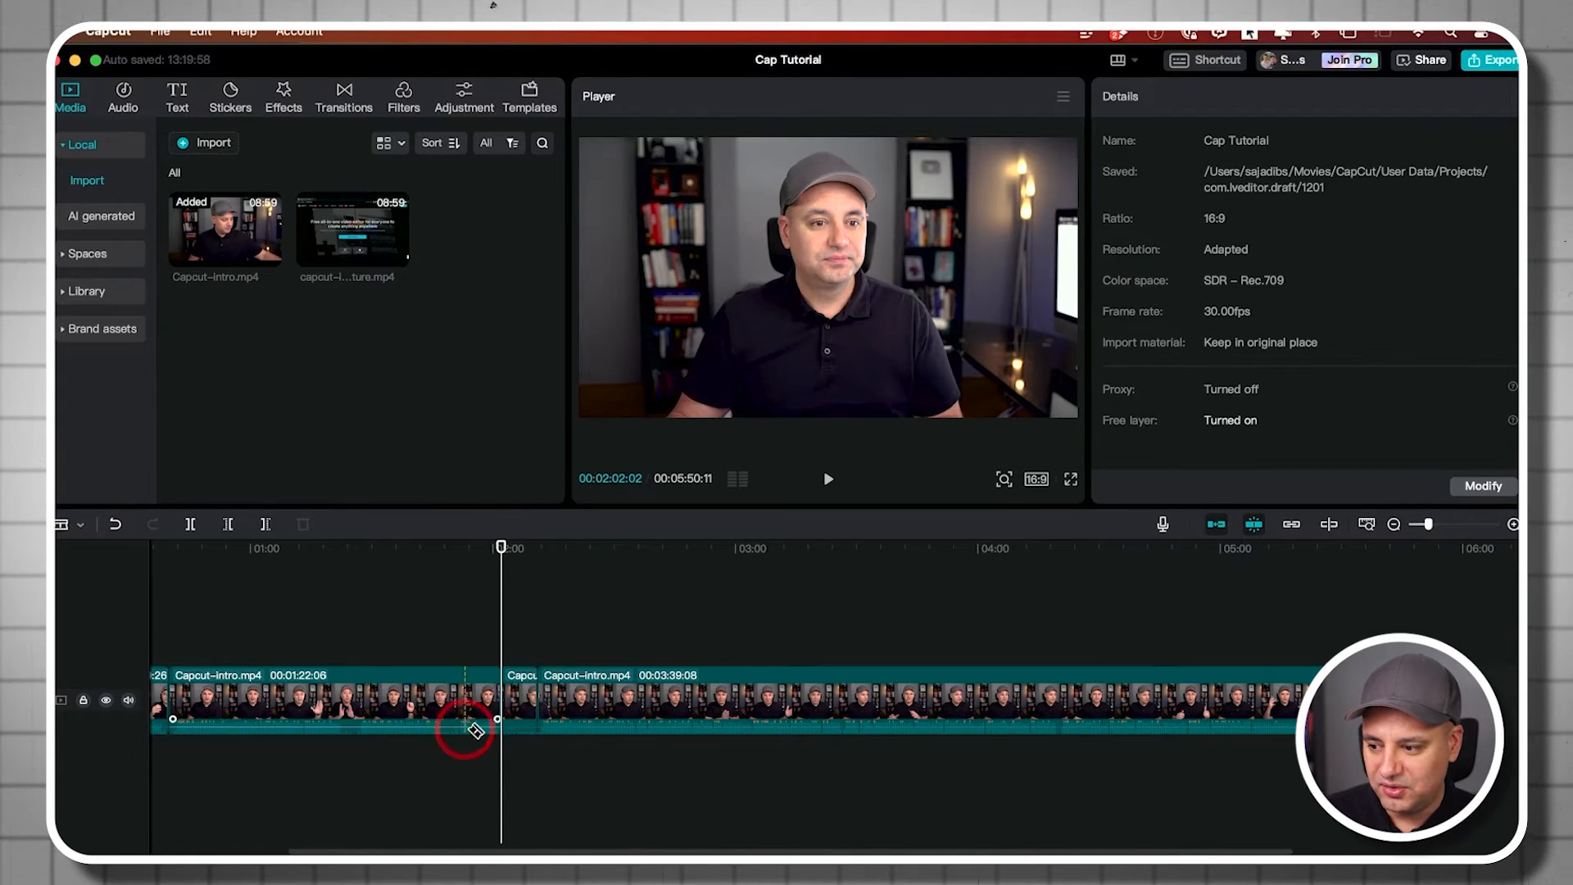
click(78, 531)
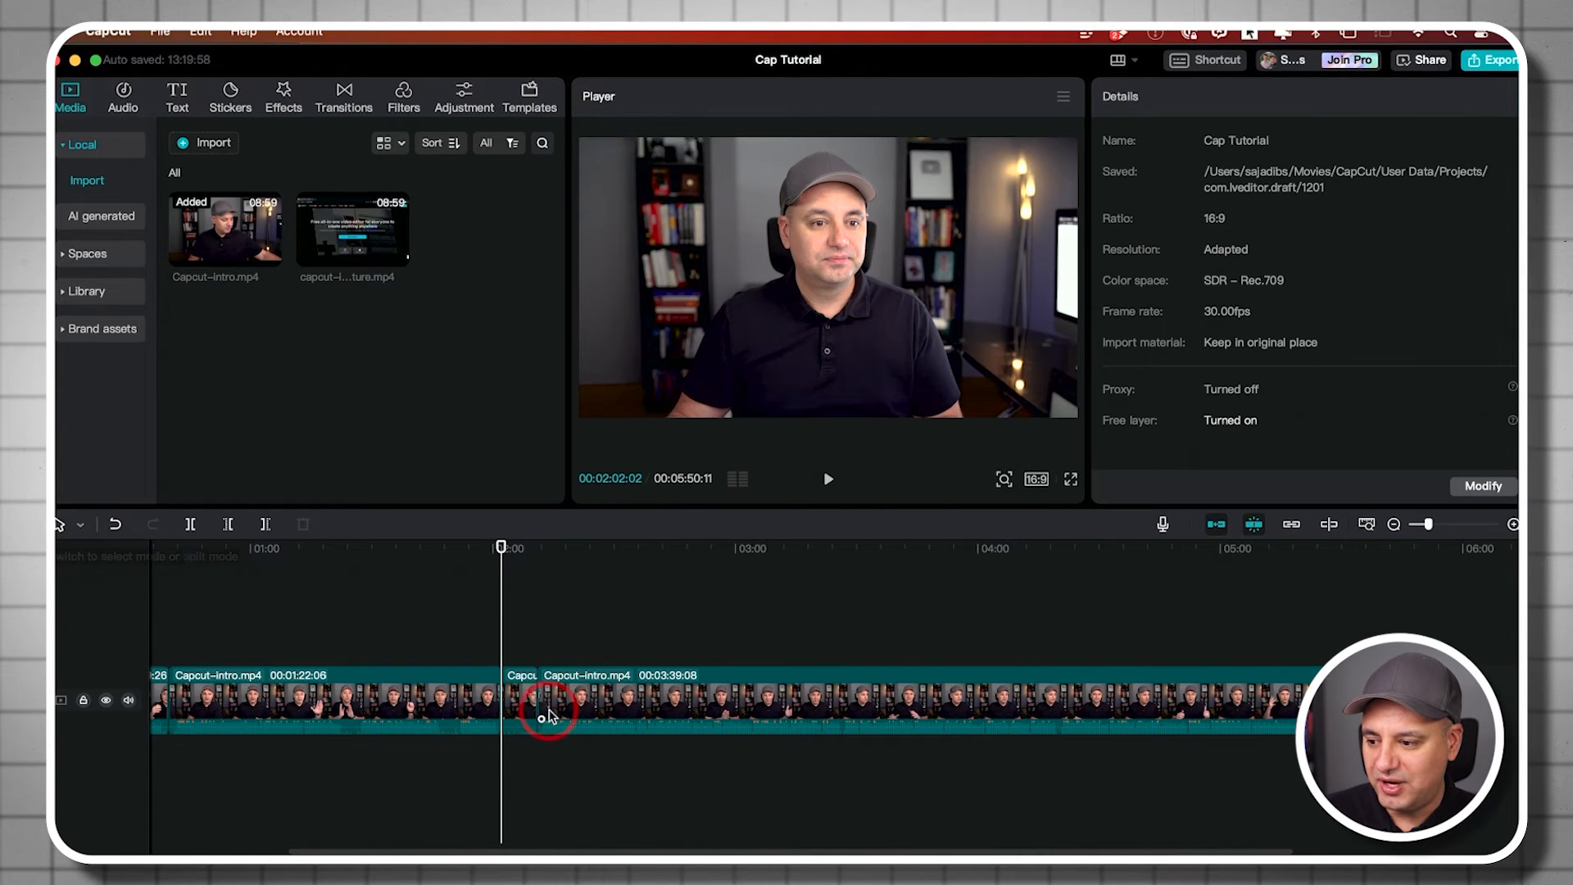
click(521, 683)
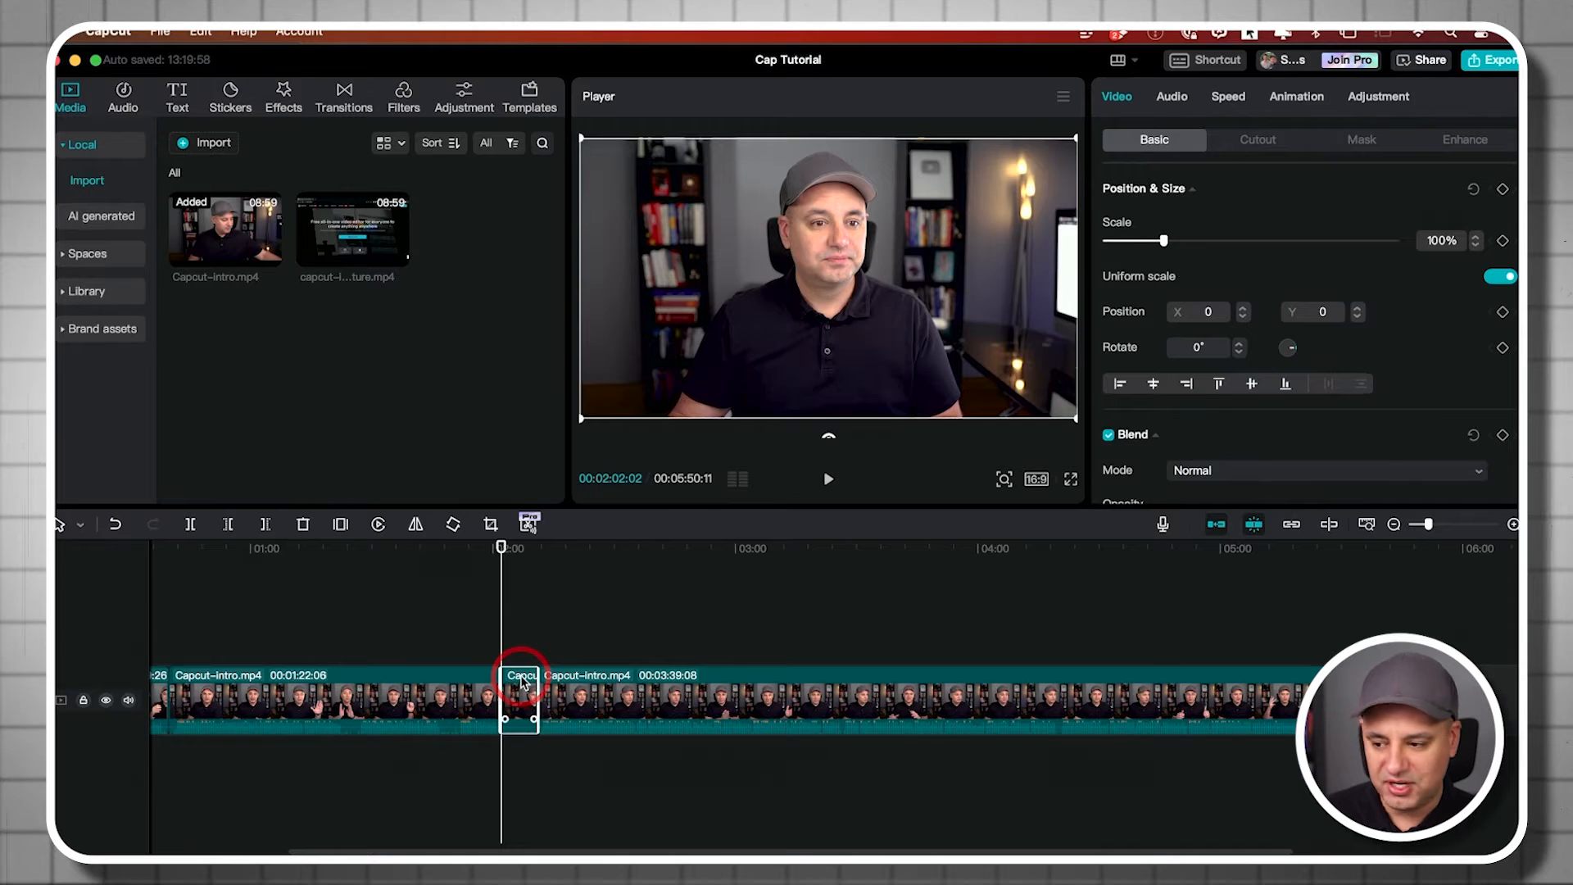
key(Delete)
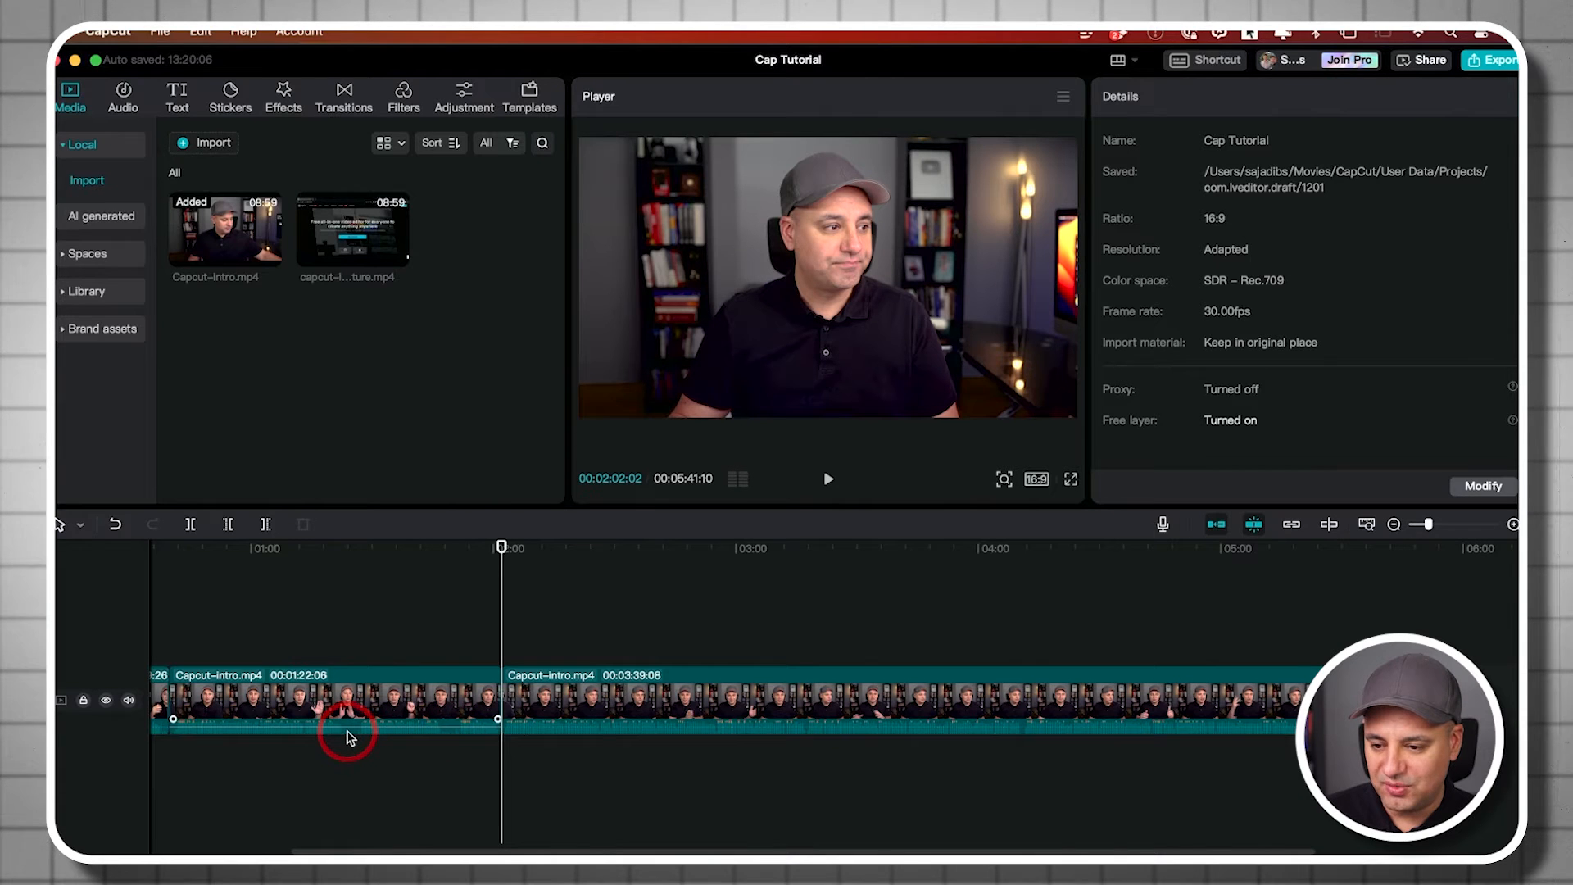
Trim the end of the last clip inward, shortening it to about 00:03:22:14
scroll(1145, 696, right, 1)
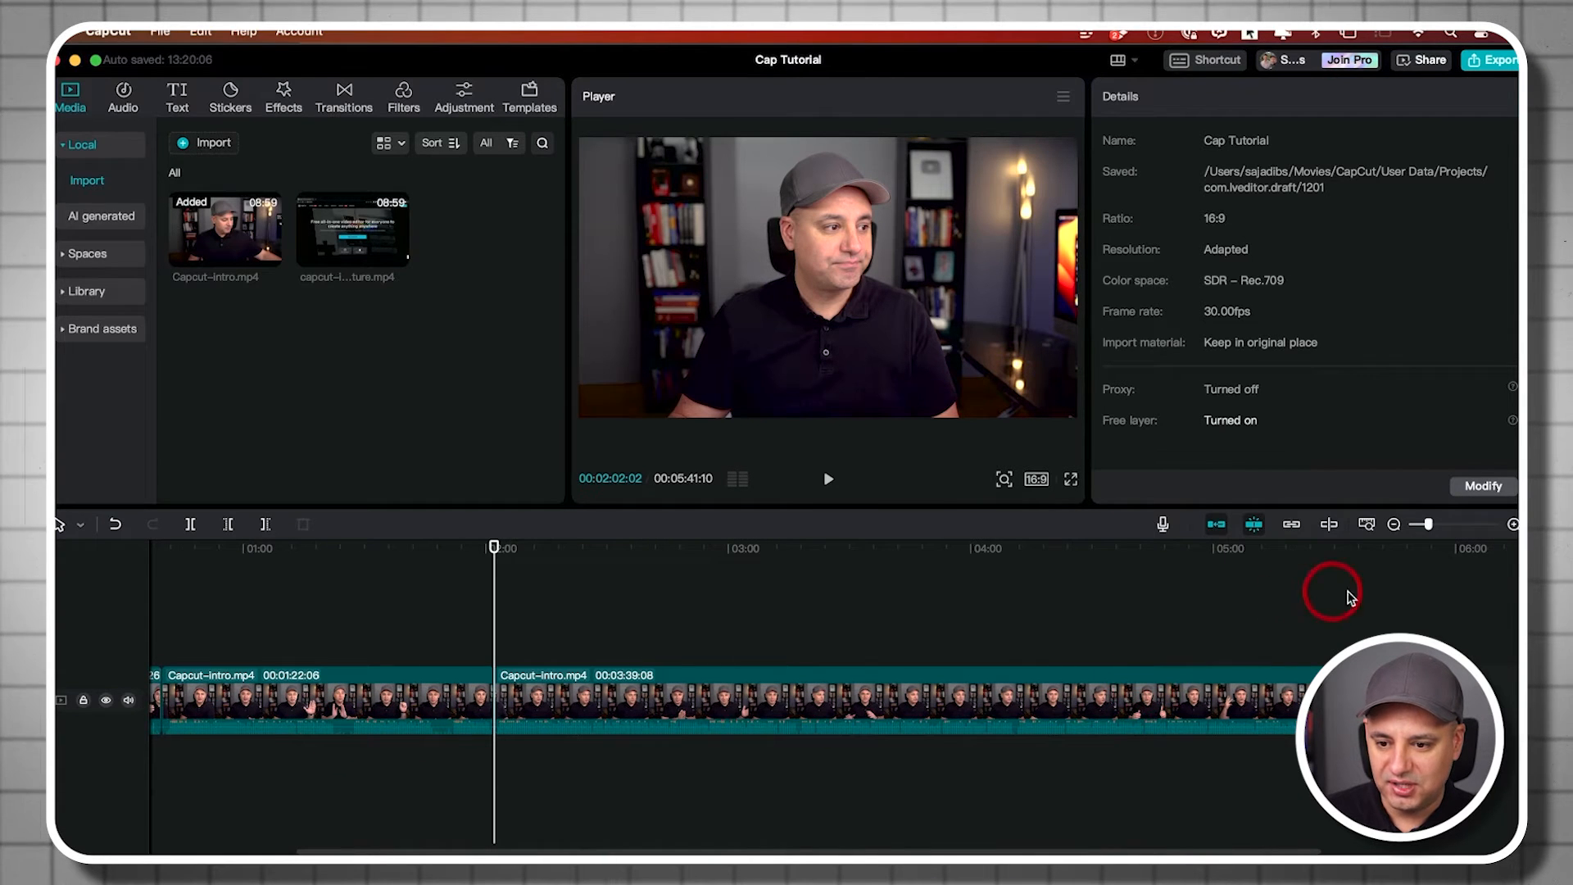
scroll(729, 696, left, 2)
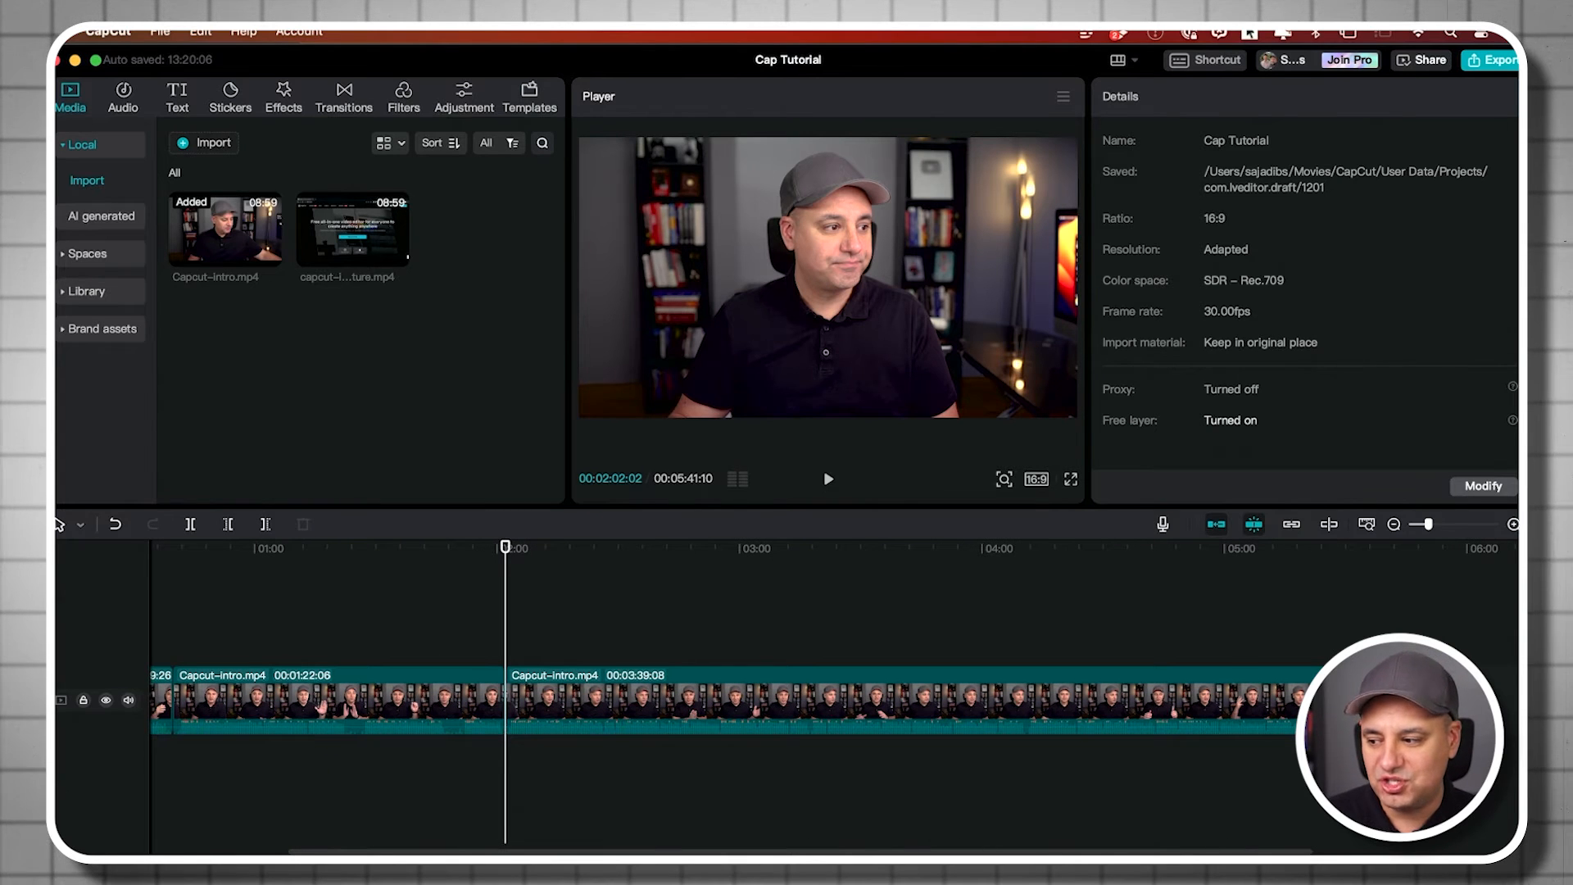
scroll(1239, 639, left, 10)
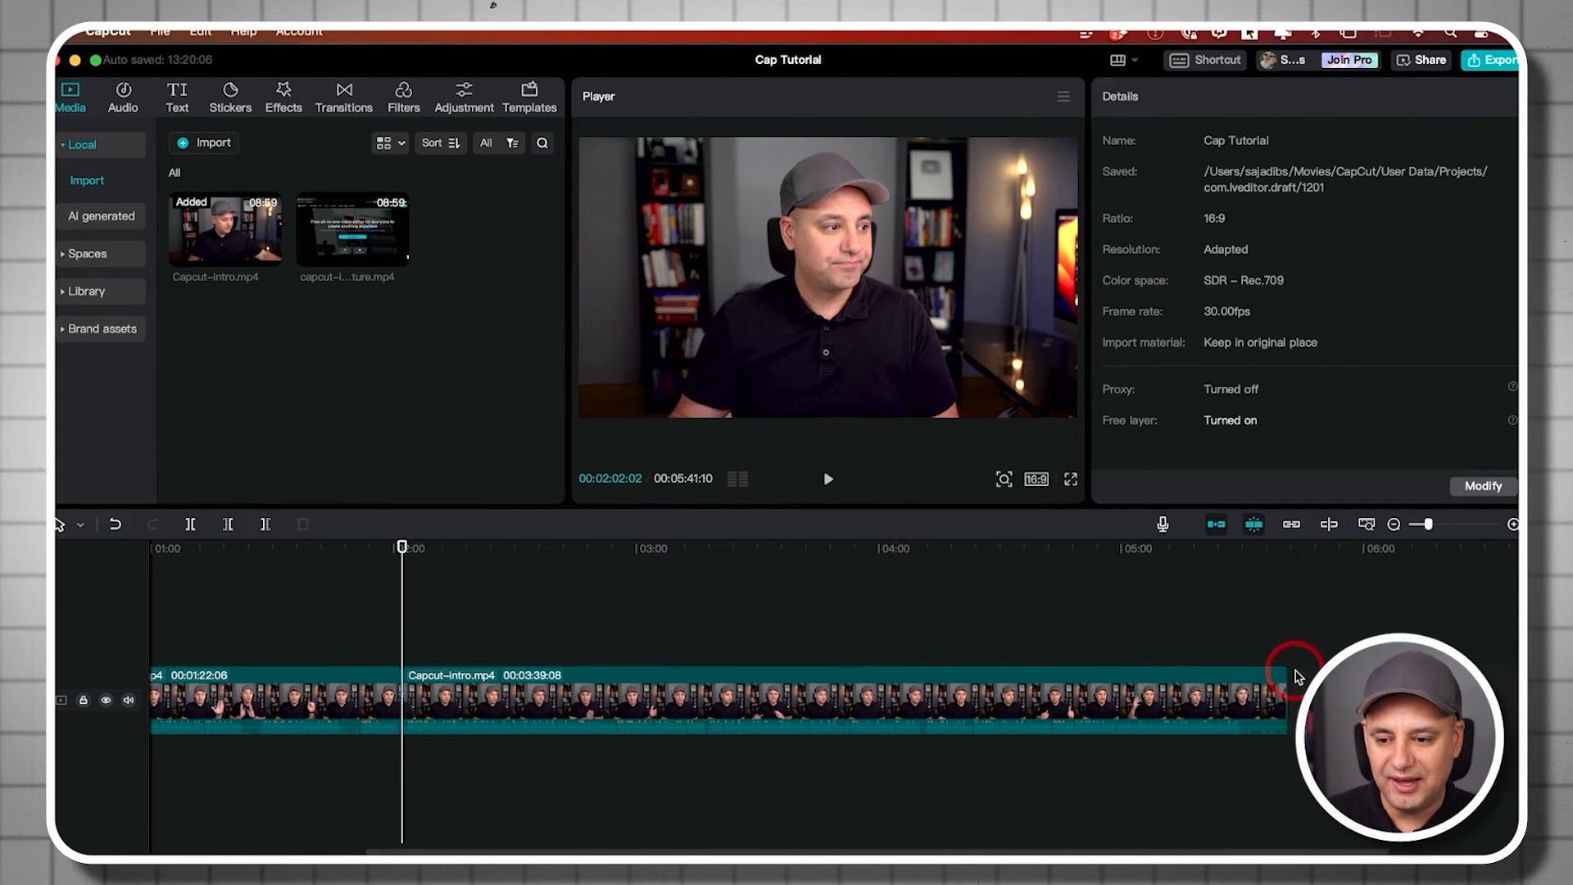
drag(1284, 669, 1213, 682)
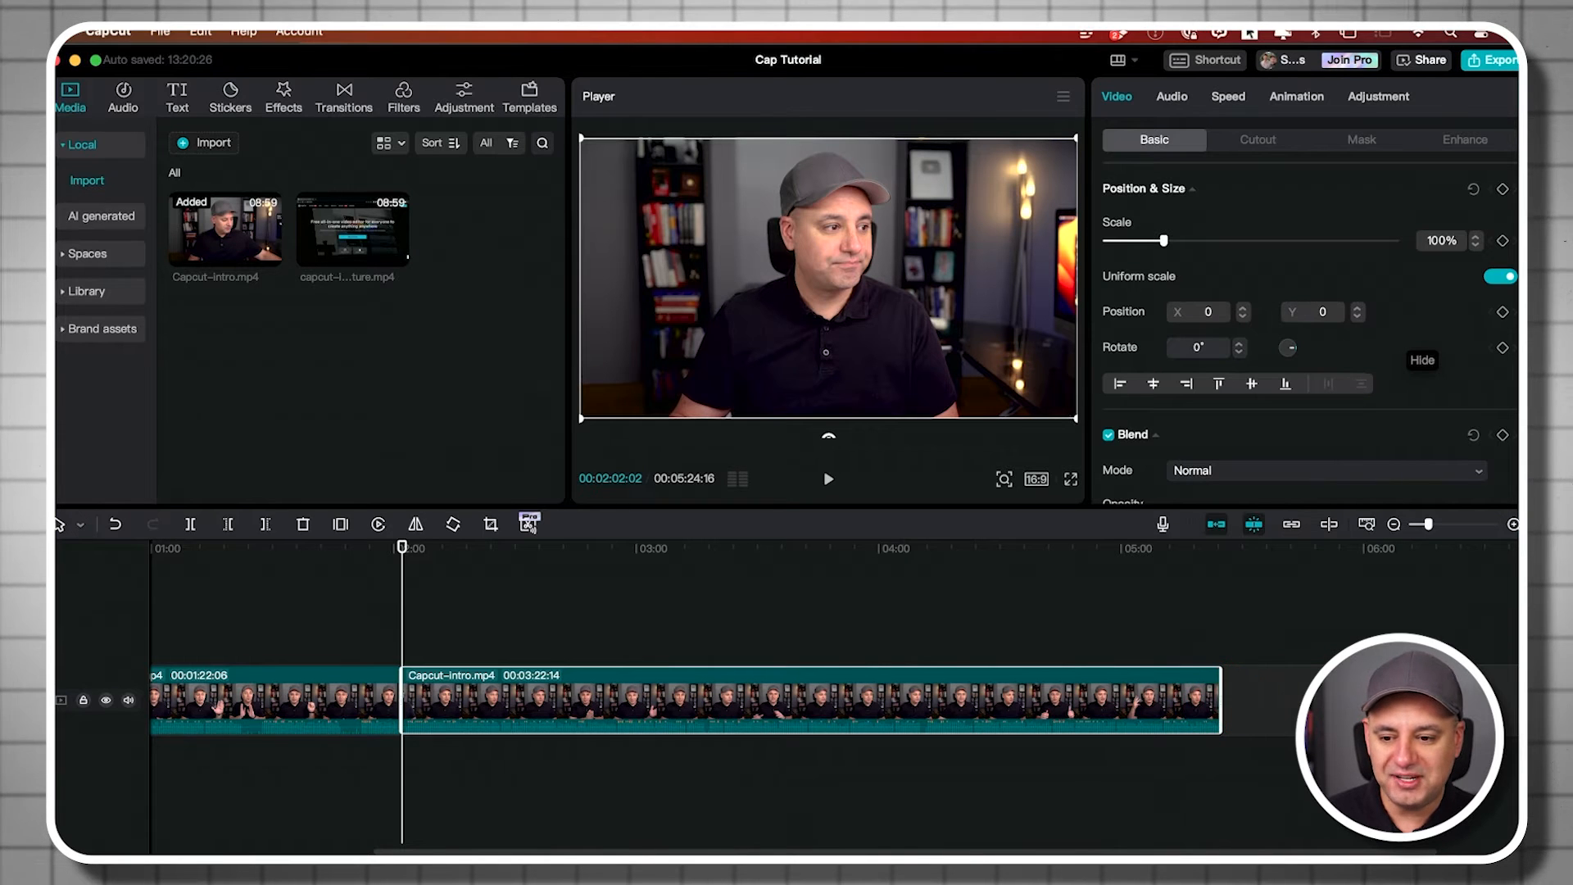
Reorder the main track by moving the 00:01:22:06 middle clip behind the long last clip
scroll(1013, 659, left, 5)
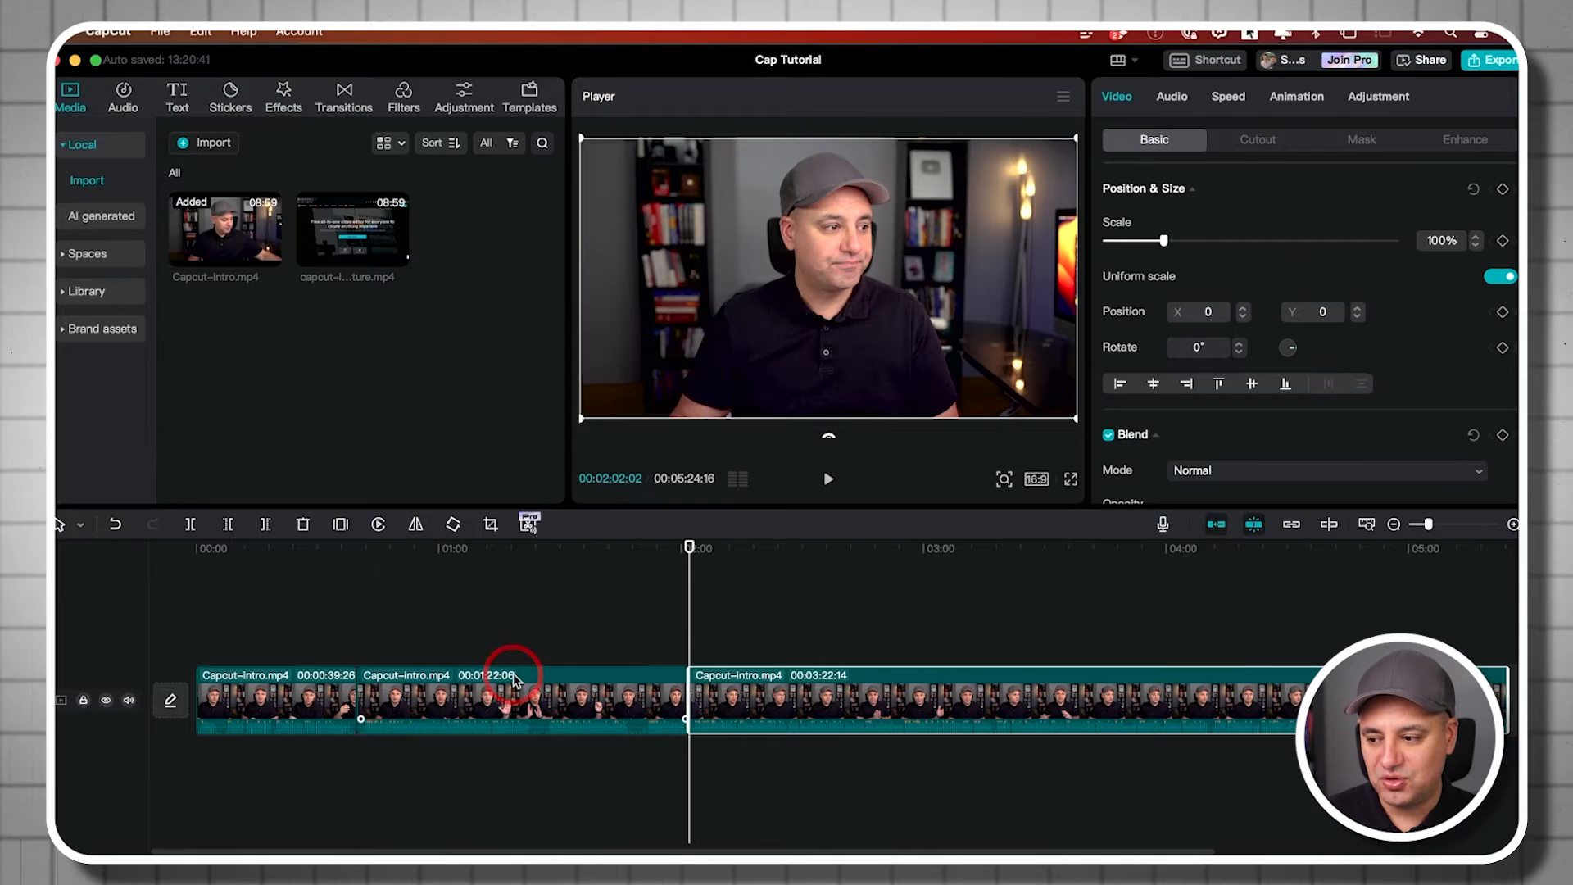
drag(512, 673, 1350, 688)
drag(509, 677, 824, 673)
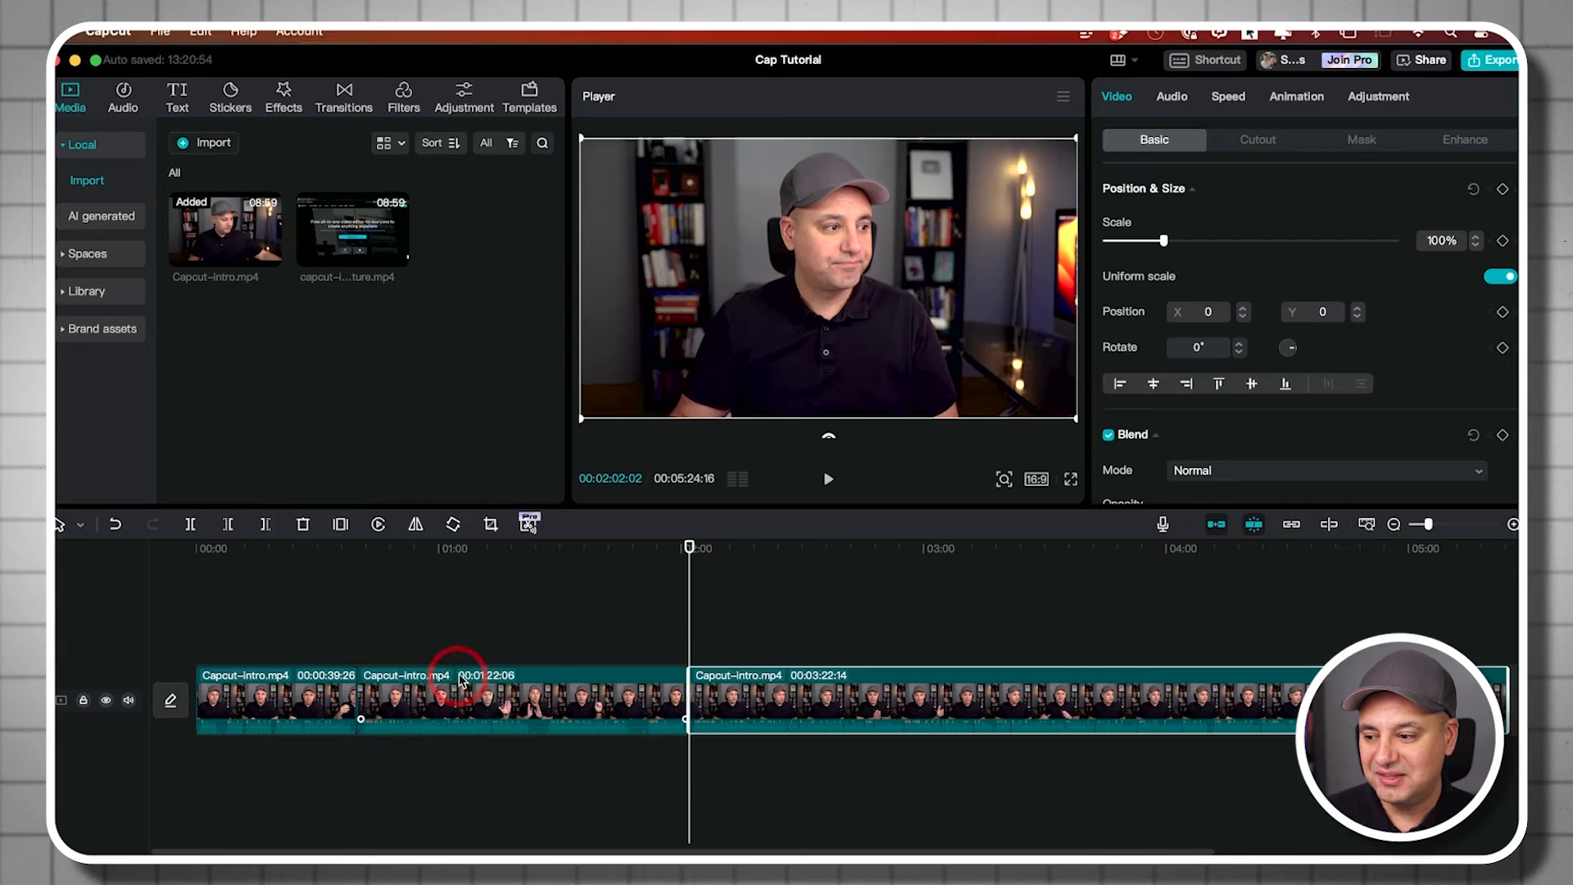
drag(450, 667, 1270, 676)
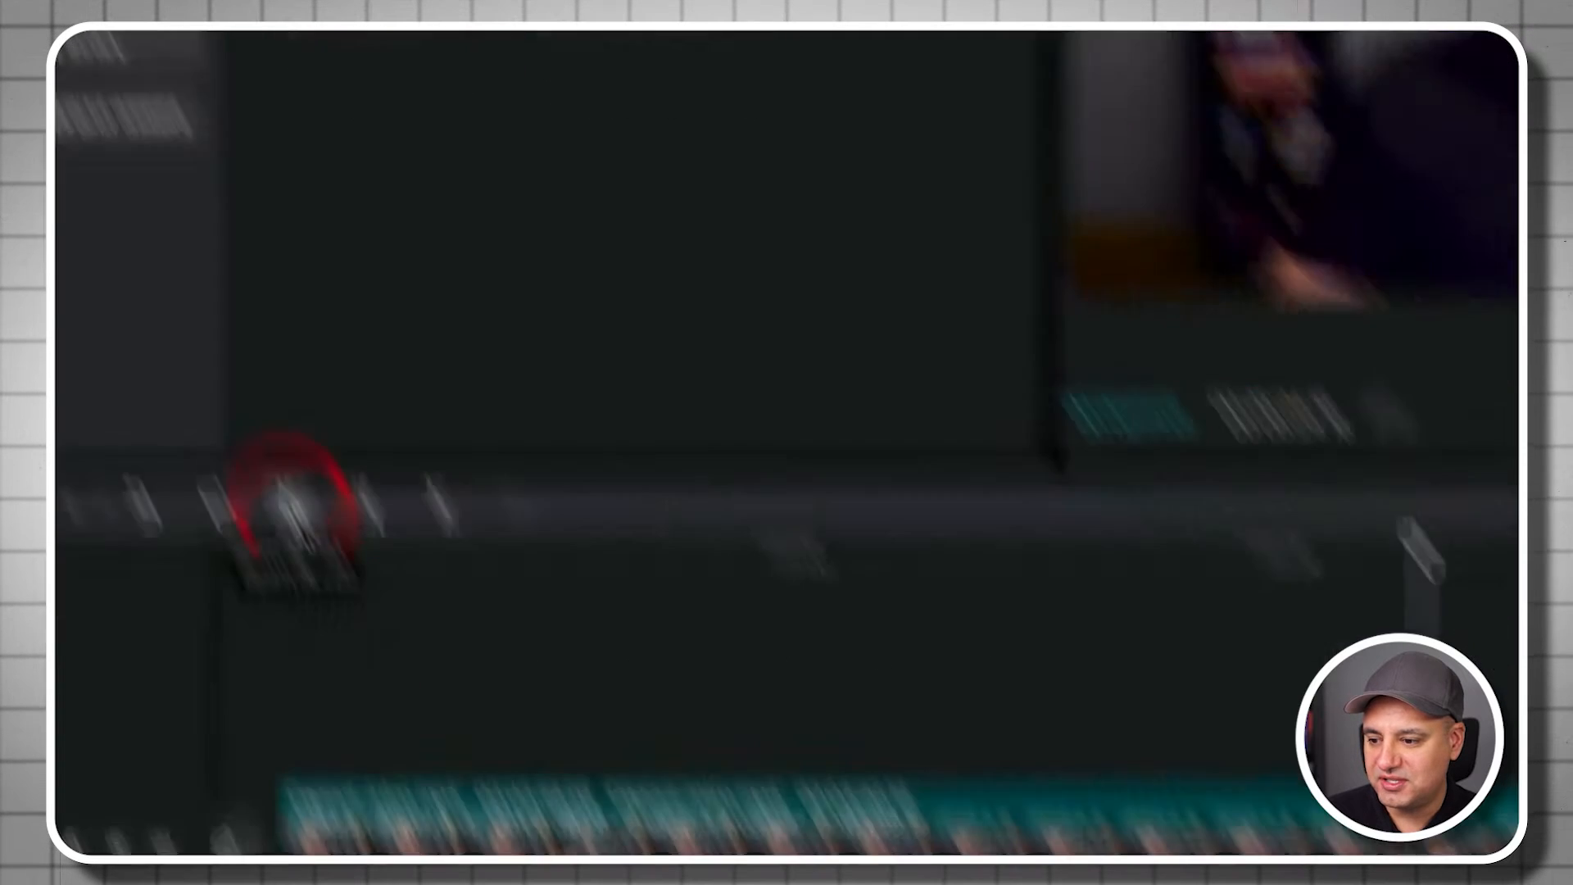
Undo the split at 00:02:21:01 in the long second clip
click(343, 607)
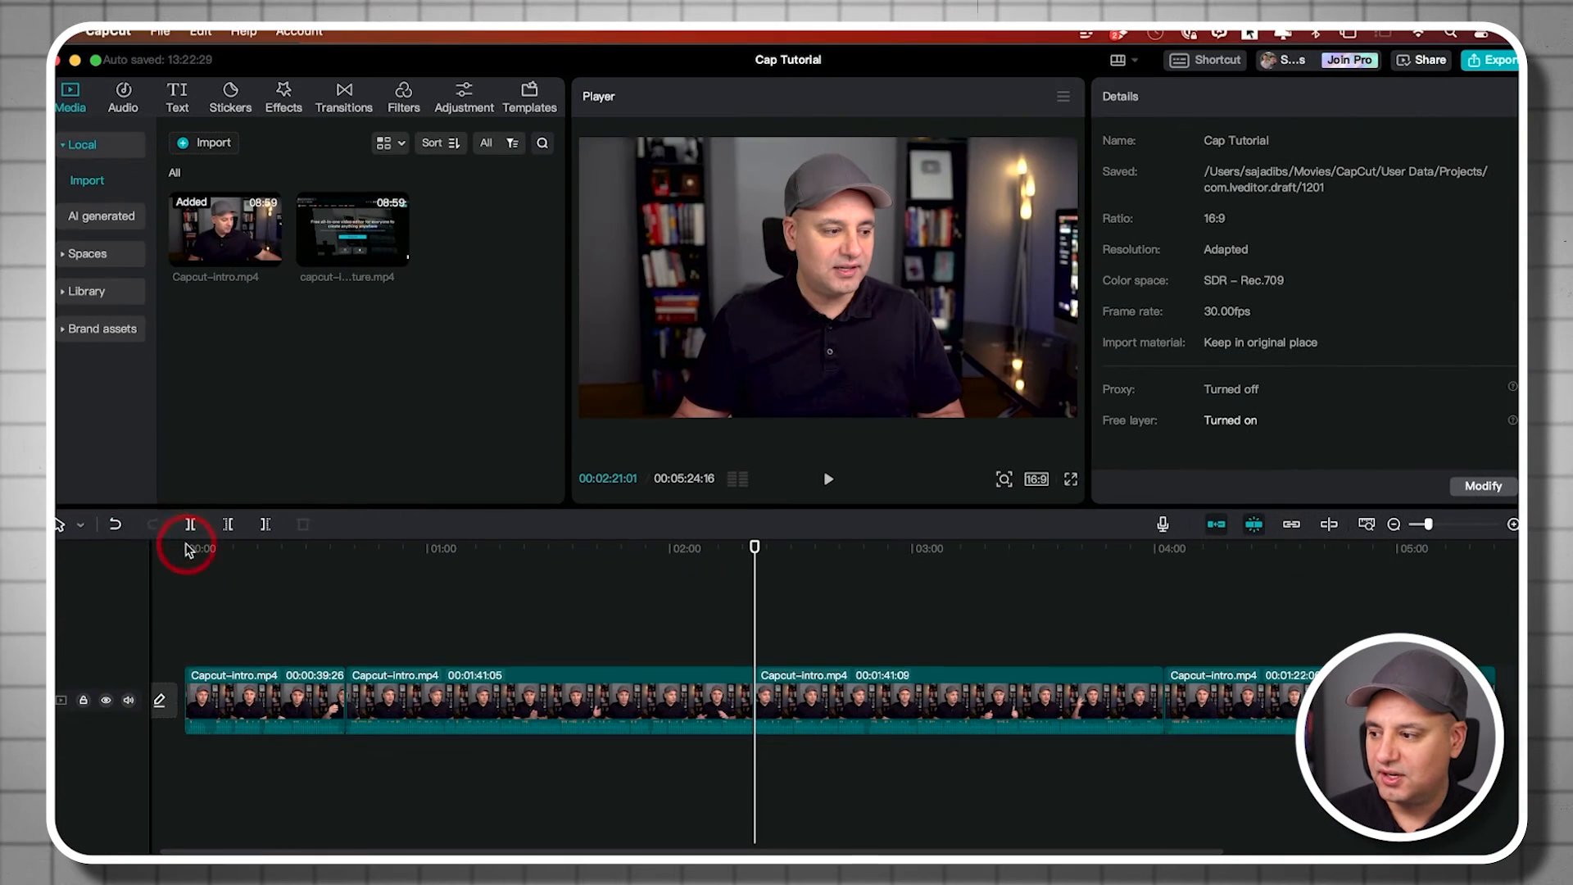
click(116, 525)
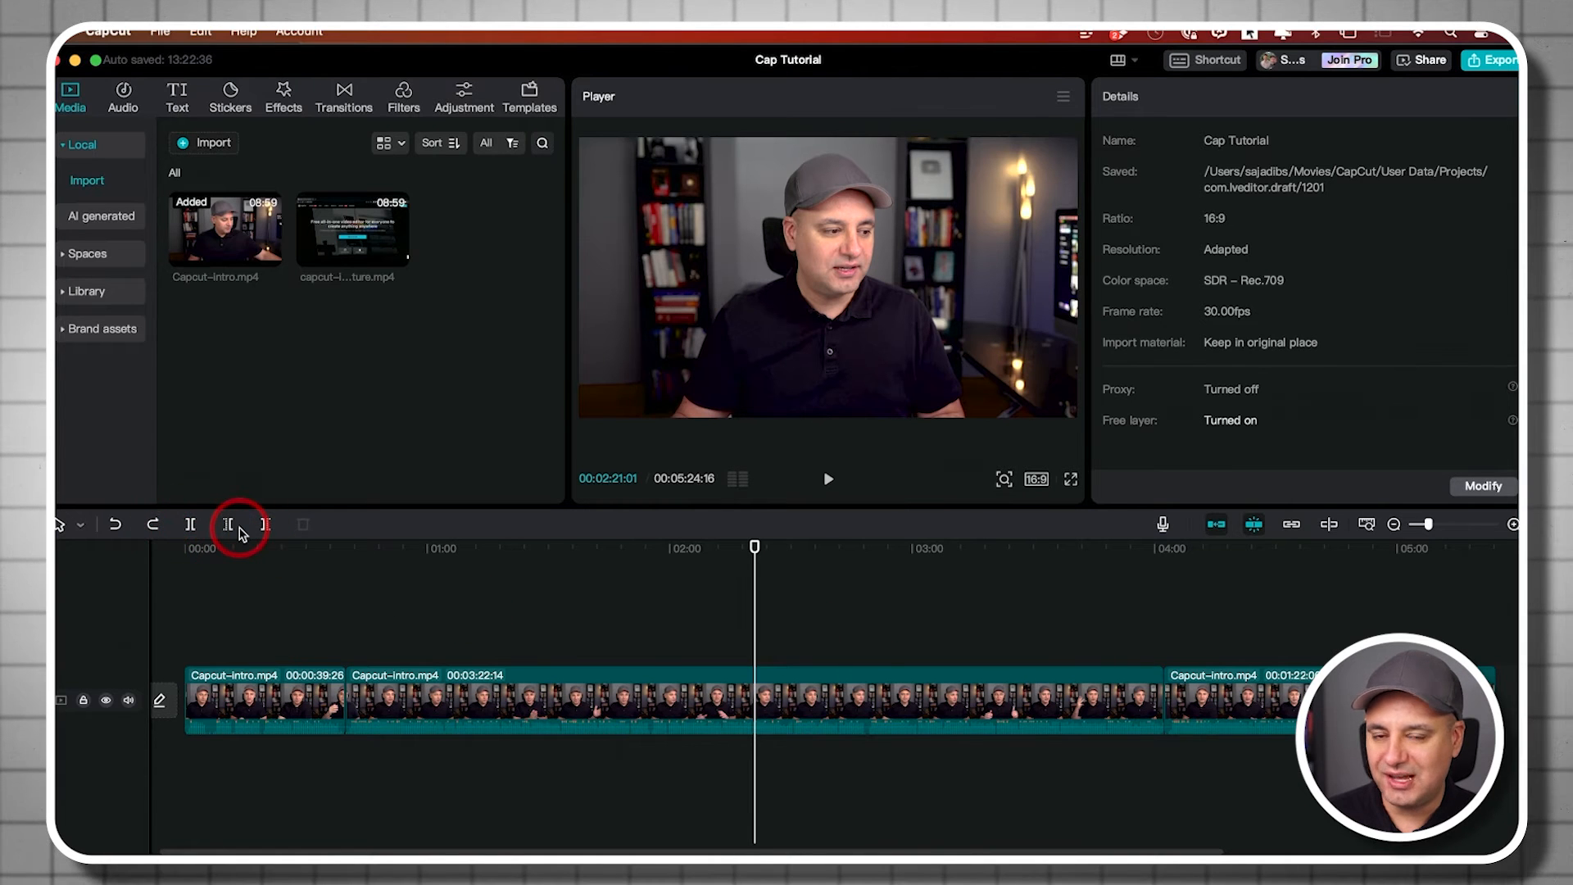
click(80, 527)
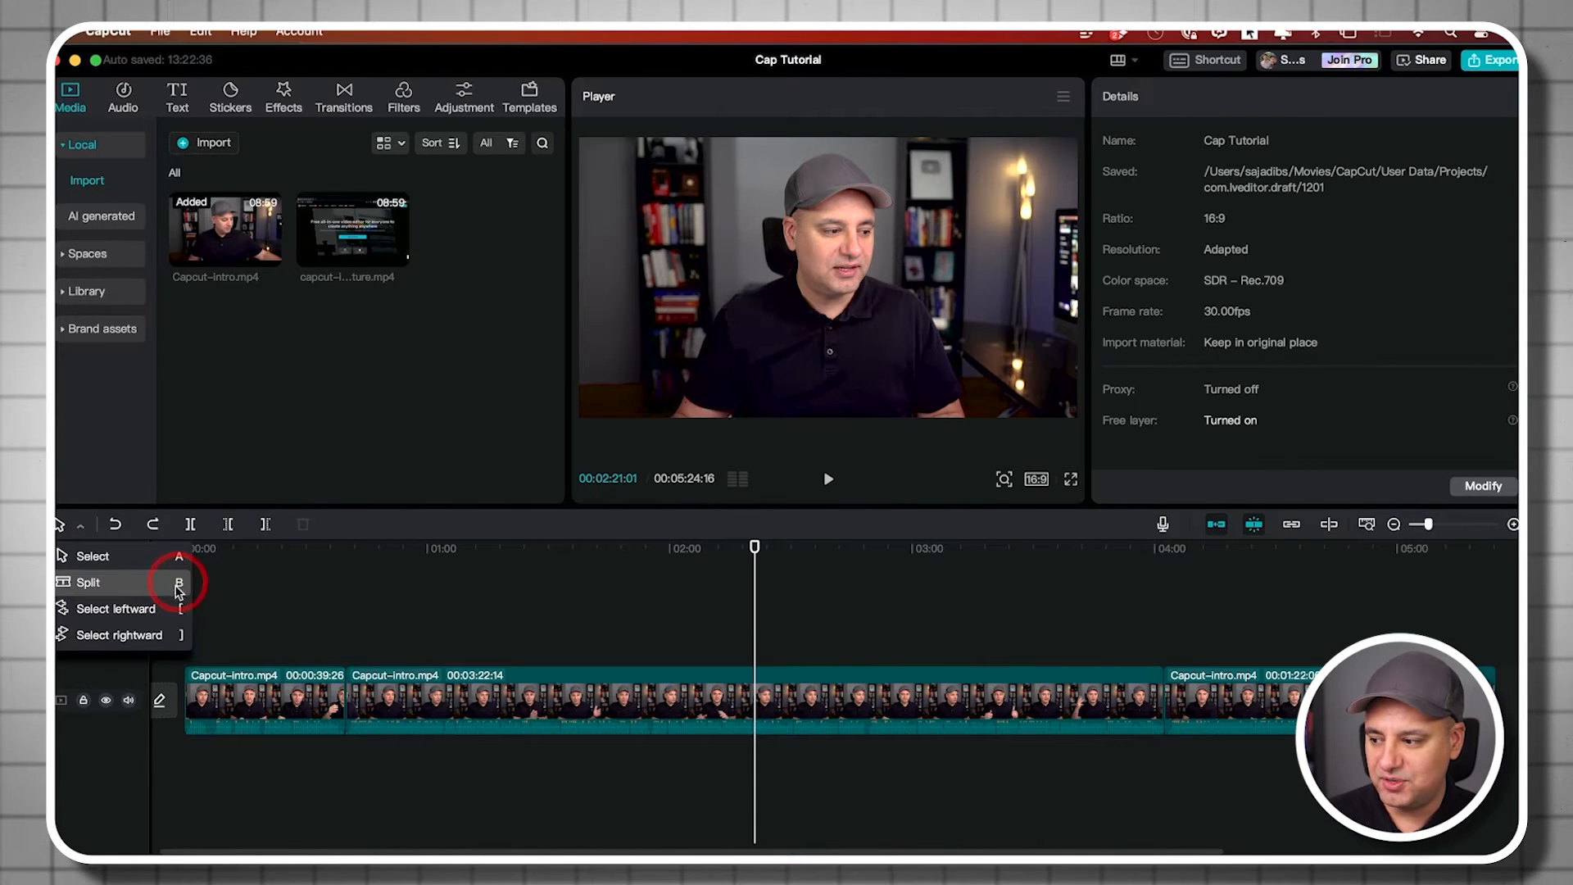
click(504, 584)
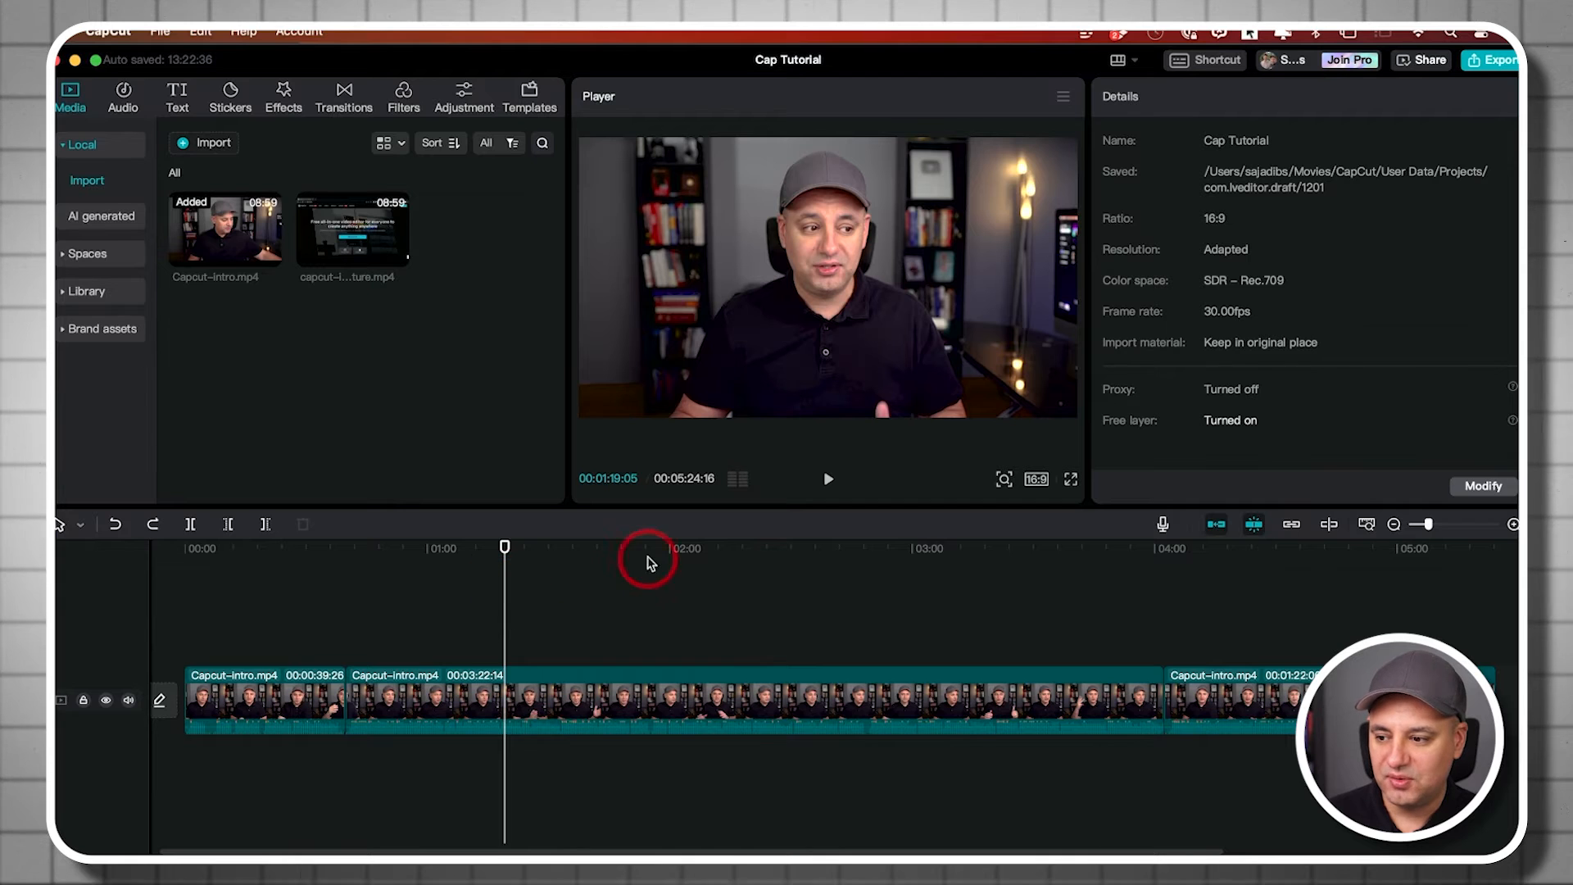
Place the screen capture video on a new track above the intro clips, starting at the beginning of the timeline
drag(635, 551, 187, 561)
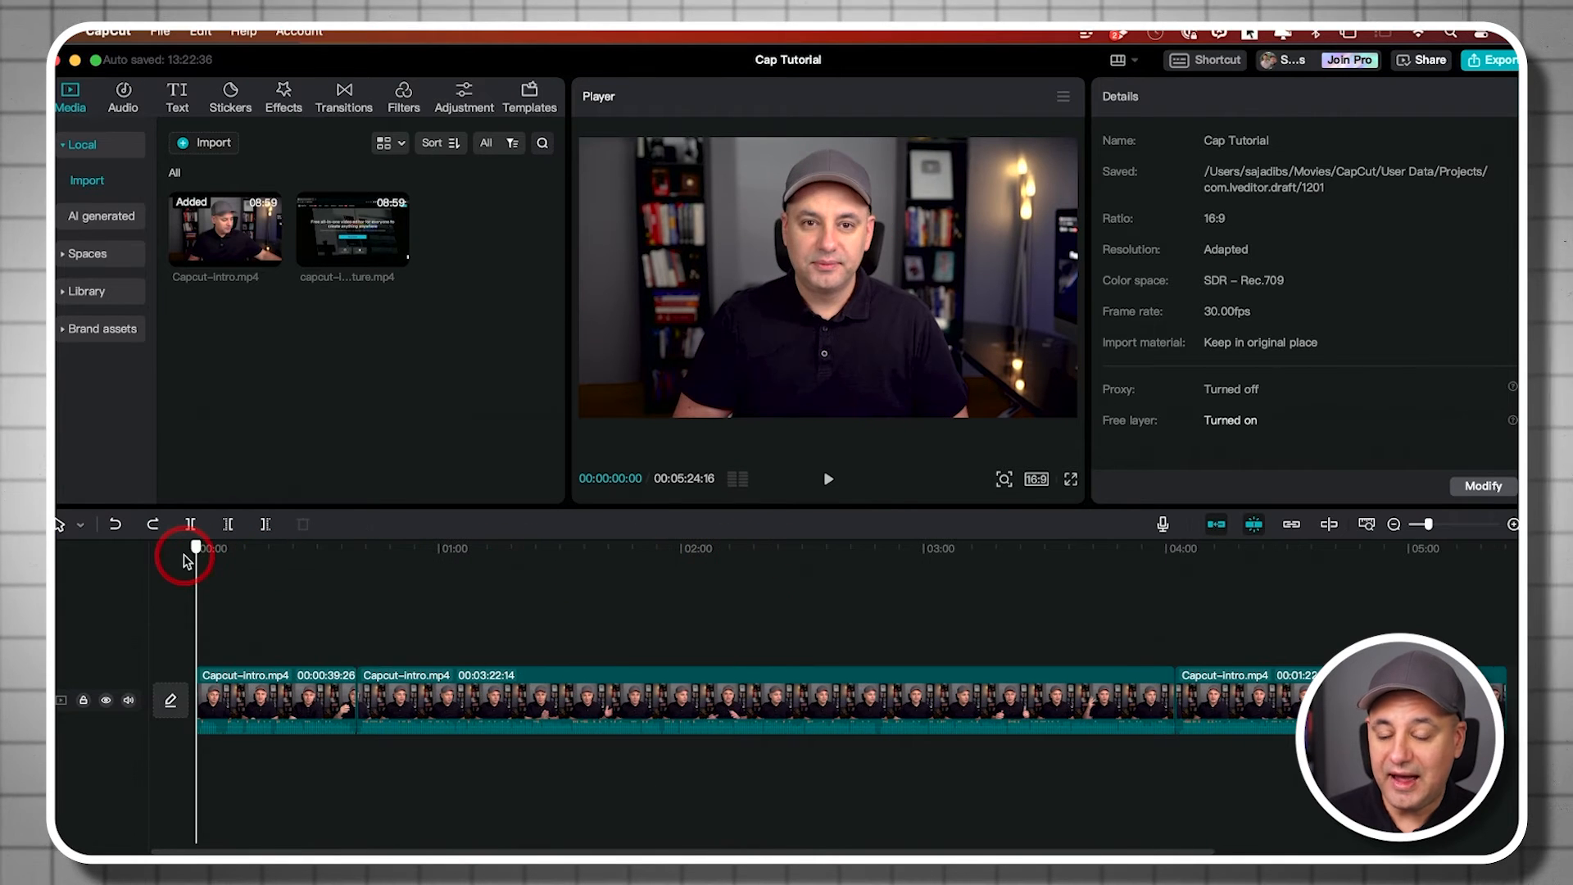
click(372, 573)
drag(372, 573, 602, 592)
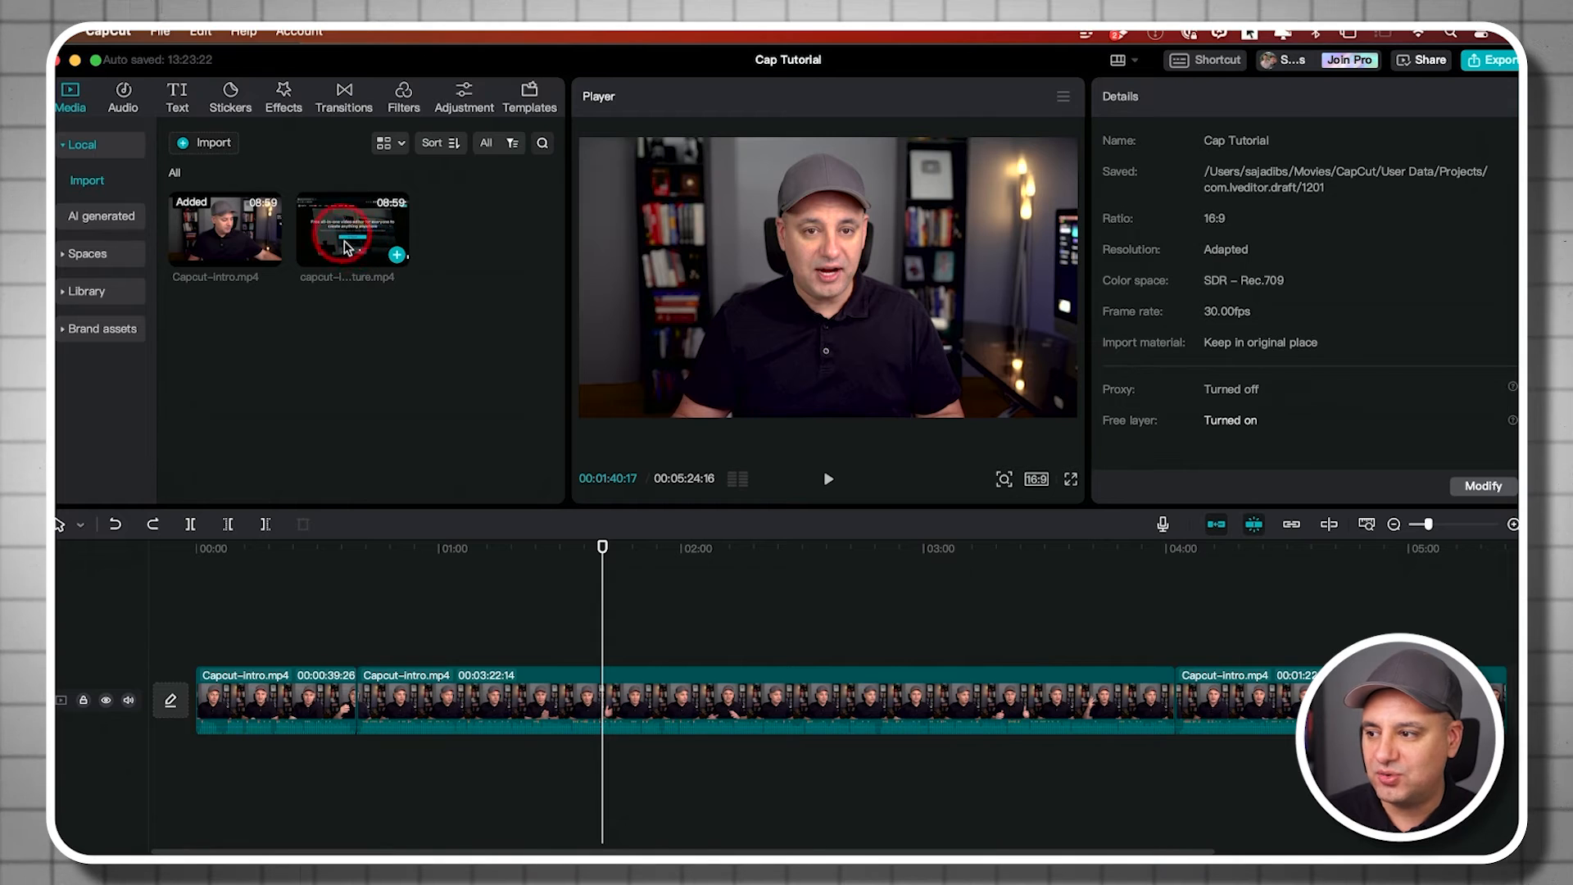
drag(438, 524, 202, 637)
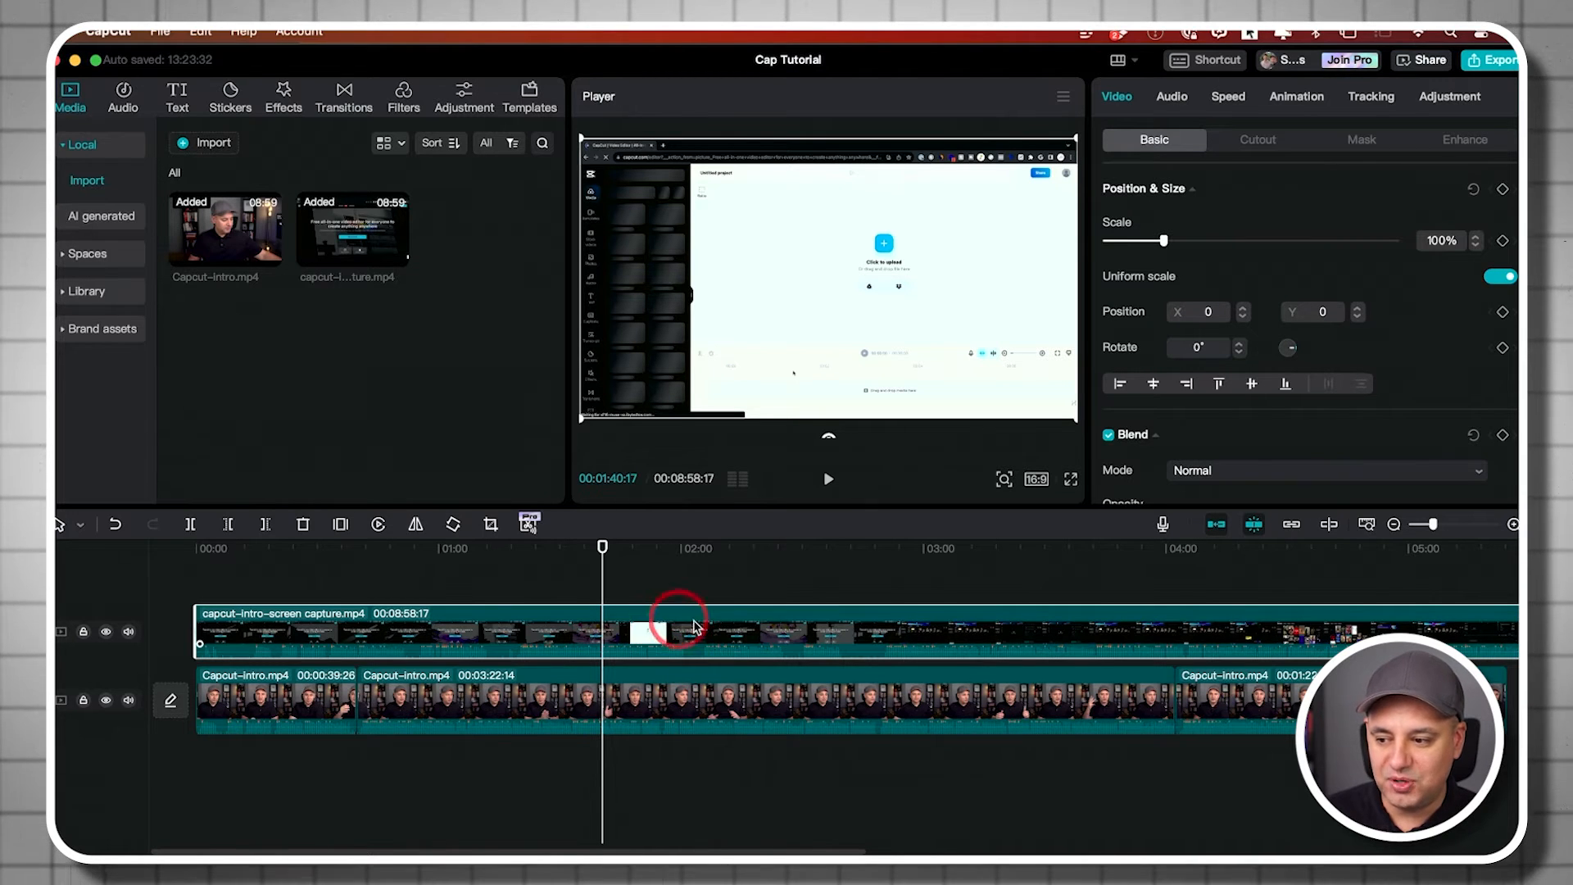
Mute the screen capture clip by lowering its volume to −∞ dB, and preview the layered clips
drag(666, 650, 667, 652)
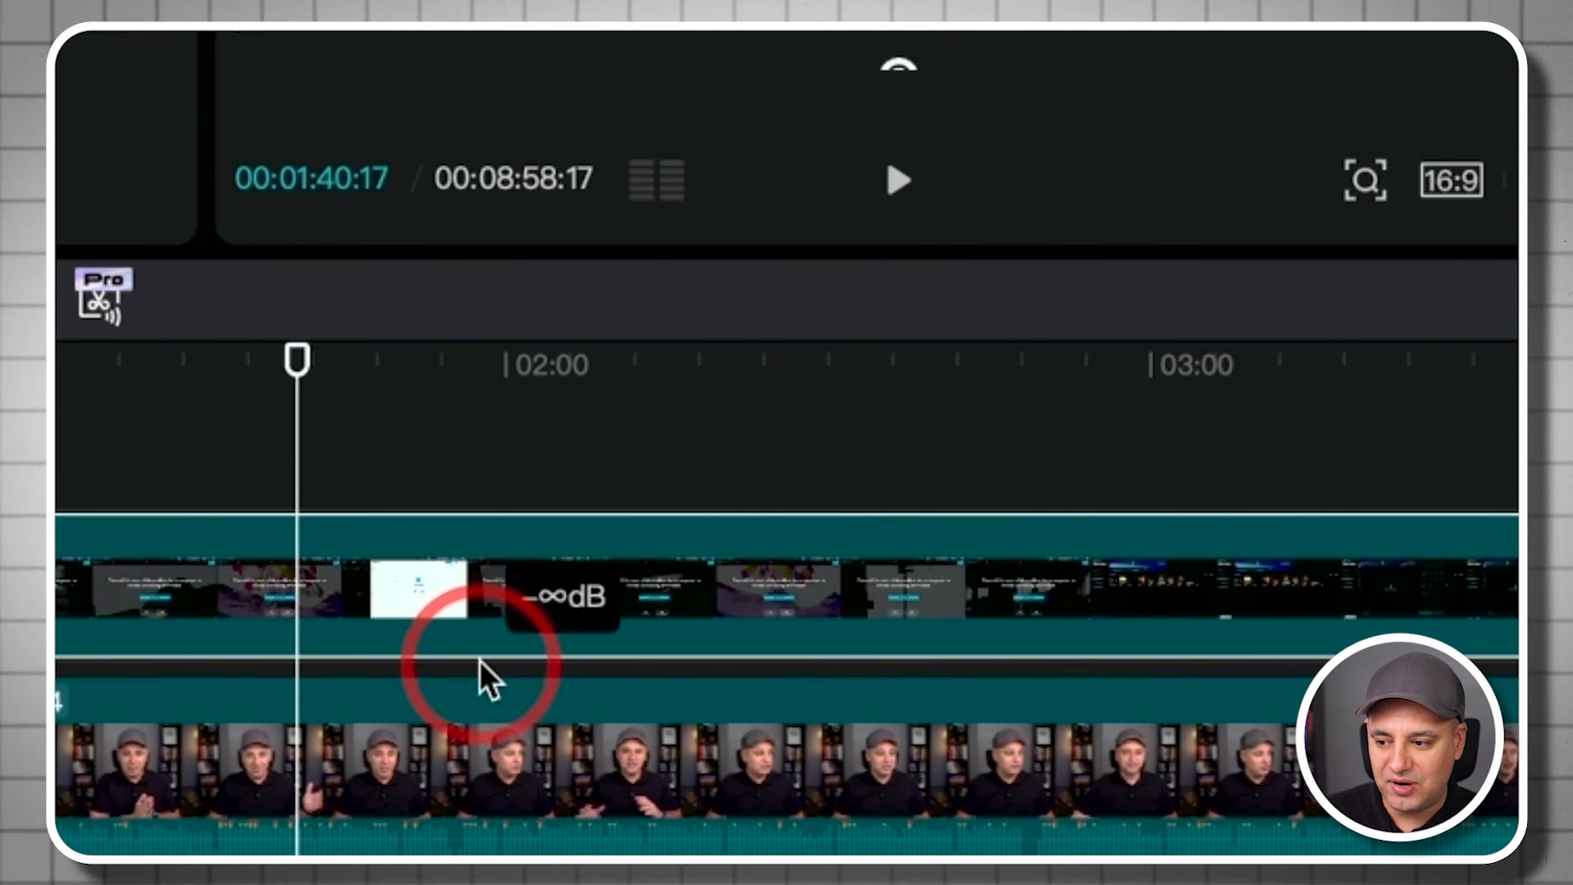
drag(478, 647, 450, 744)
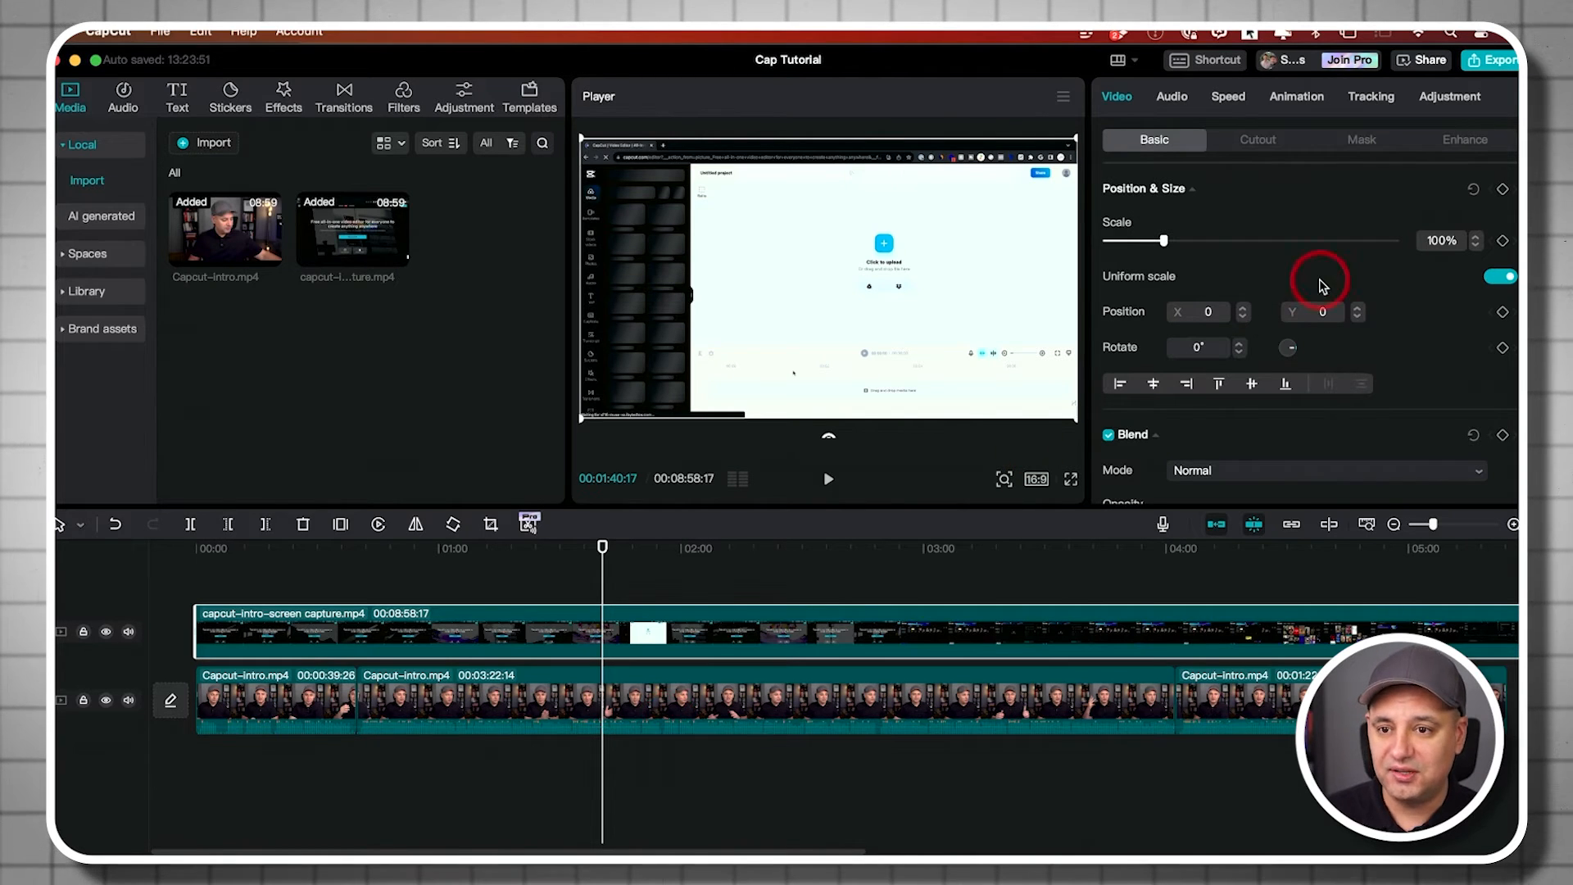
click(762, 564)
key(space)
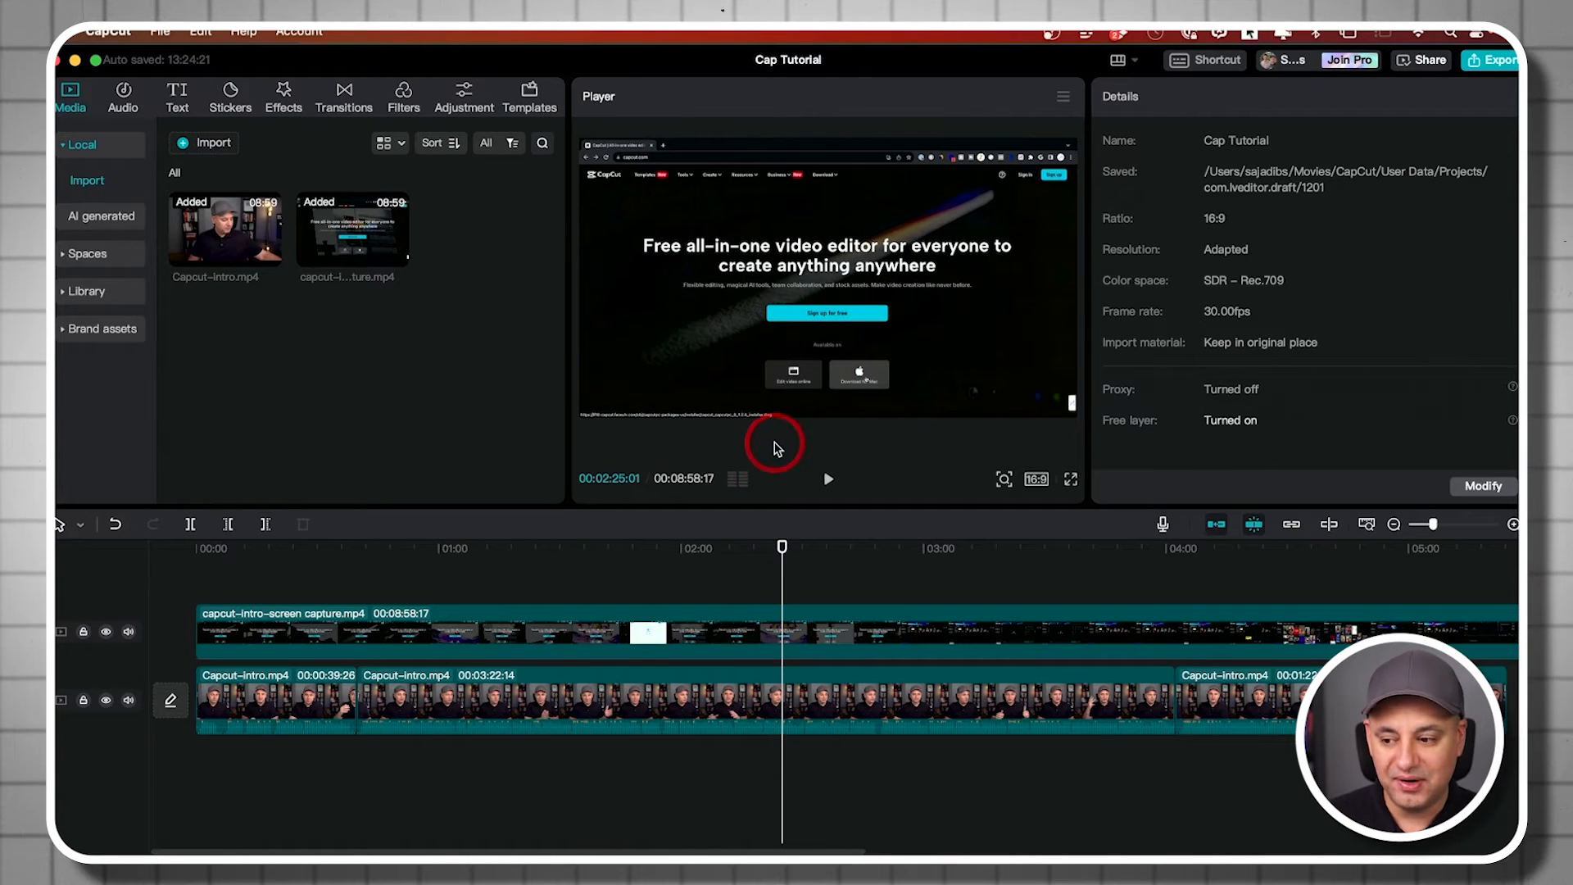
Trim the start of the screen capture clip so it begins at about 00:00:22, and play the timeline from there
drag(780, 547, 137, 579)
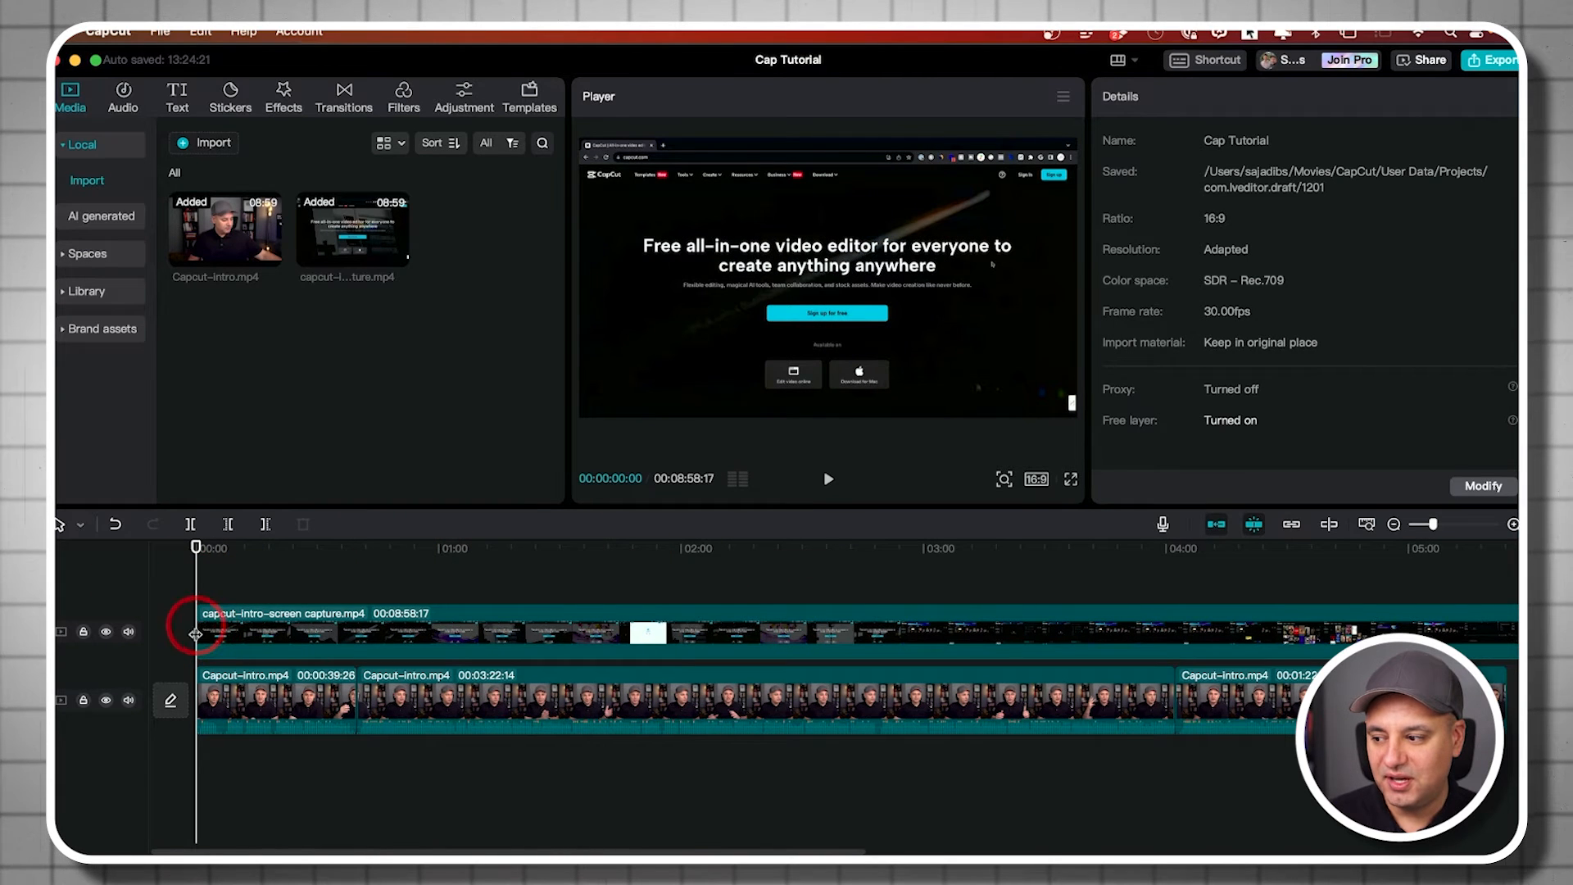
drag(199, 625, 280, 625)
drag(209, 547, 278, 549)
key(space)
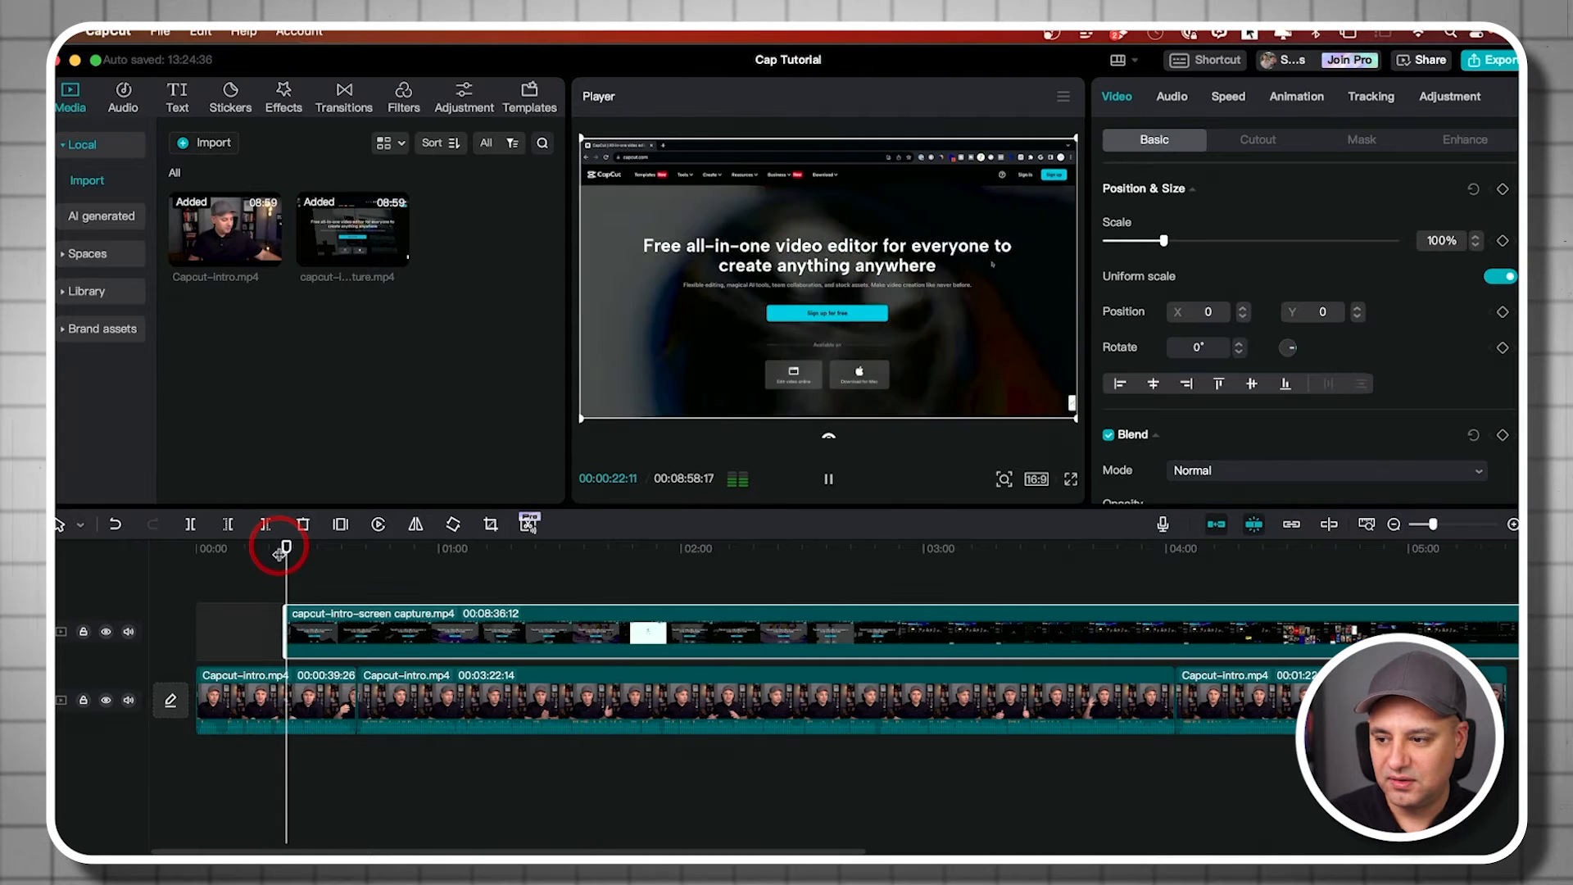
key(space)
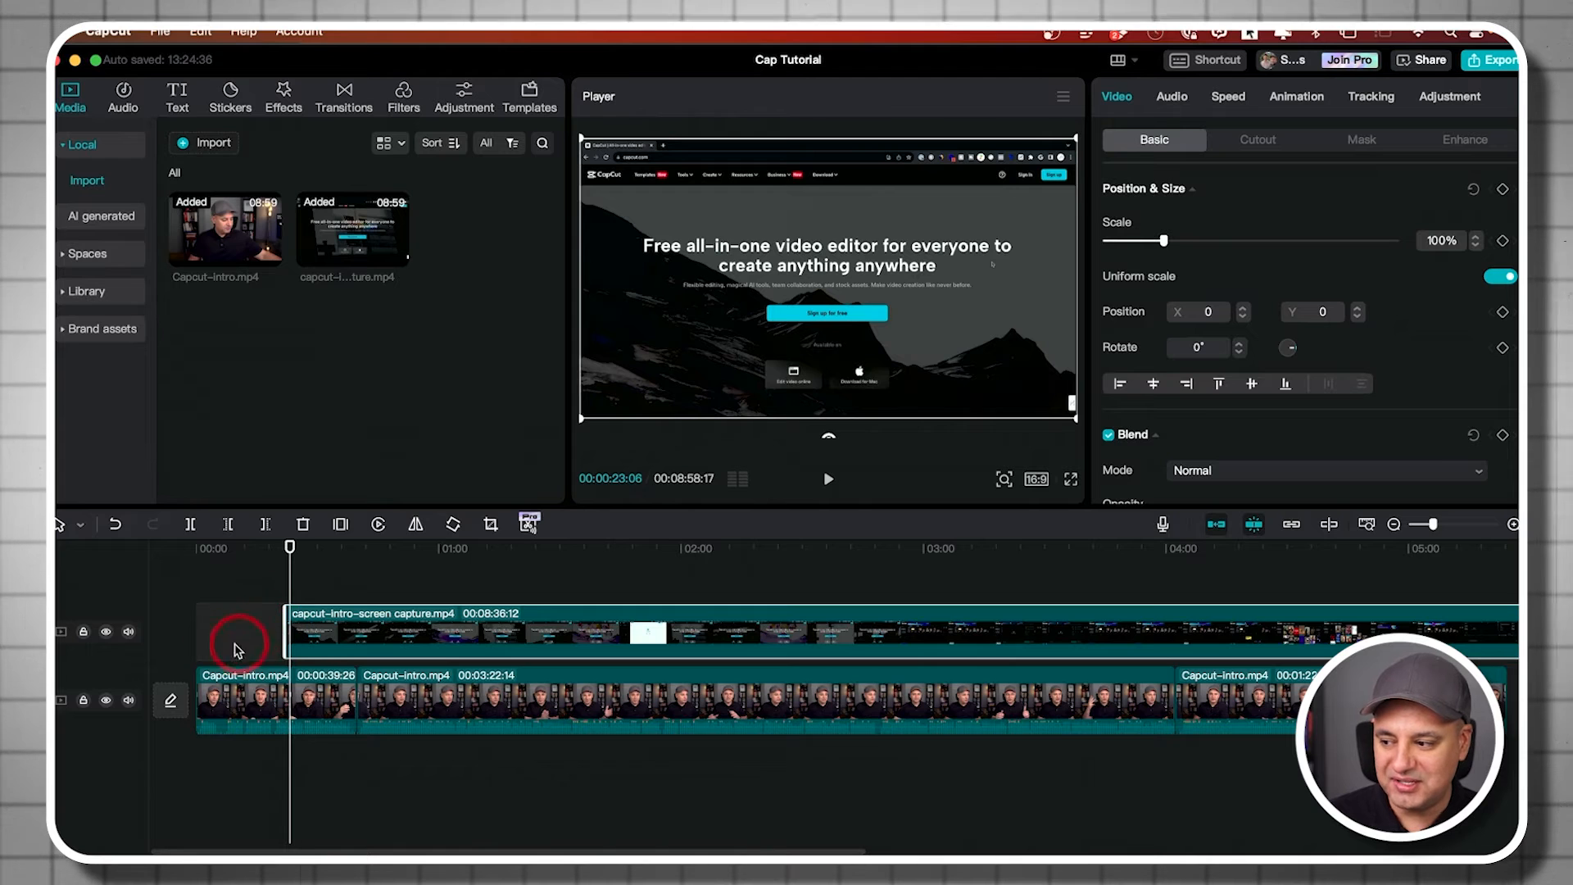
Split the screen capture clip about 11 seconds after its start and delete the remaining long part
click(328, 613)
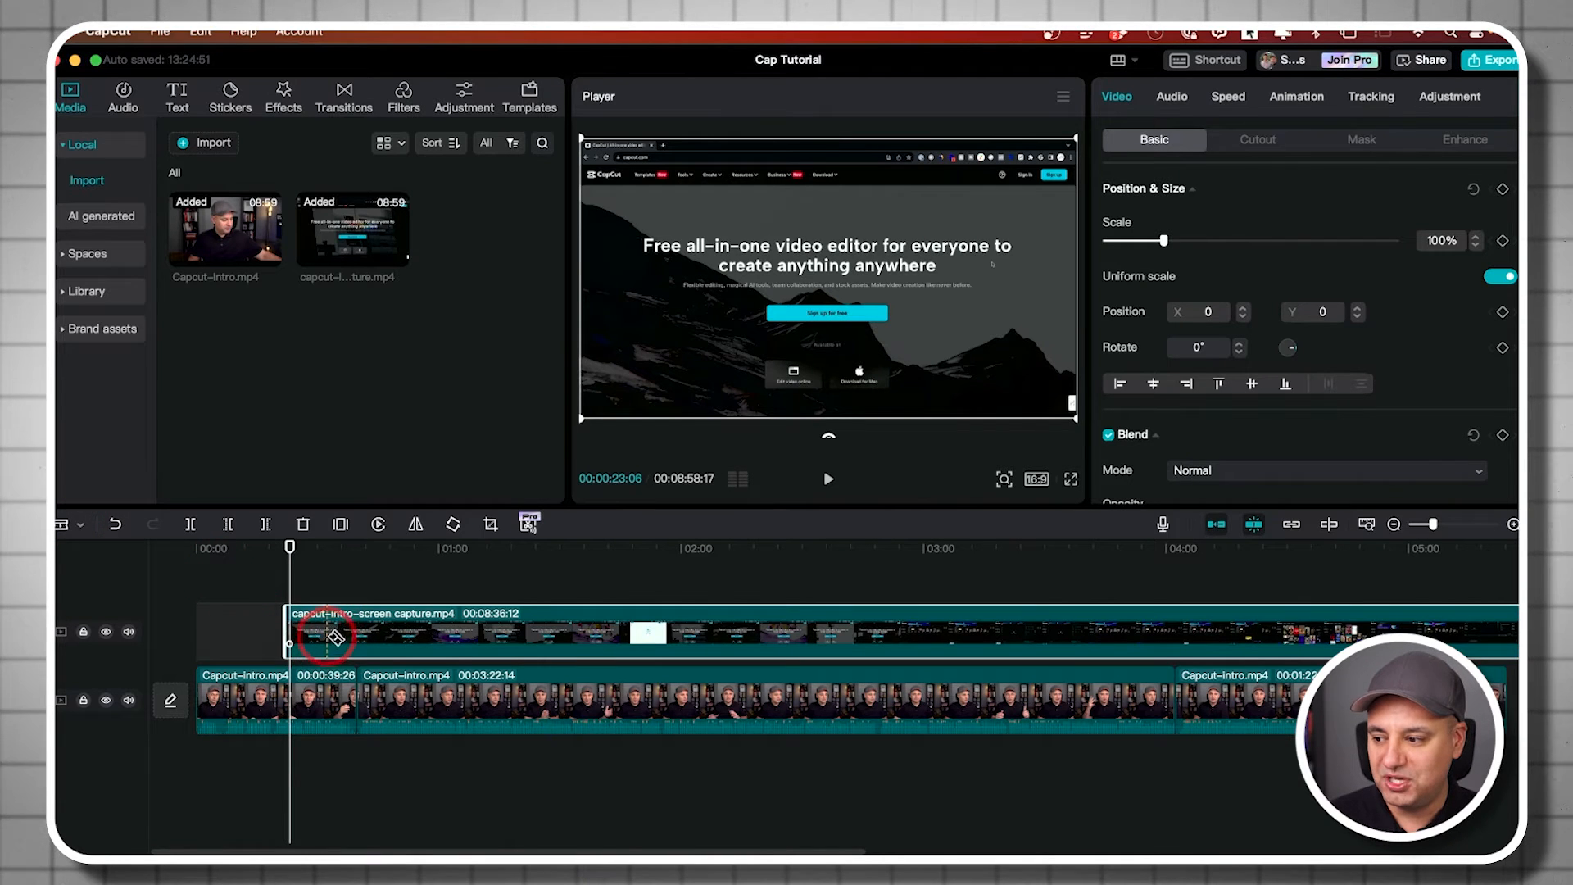
click(331, 632)
click(82, 529)
click(91, 552)
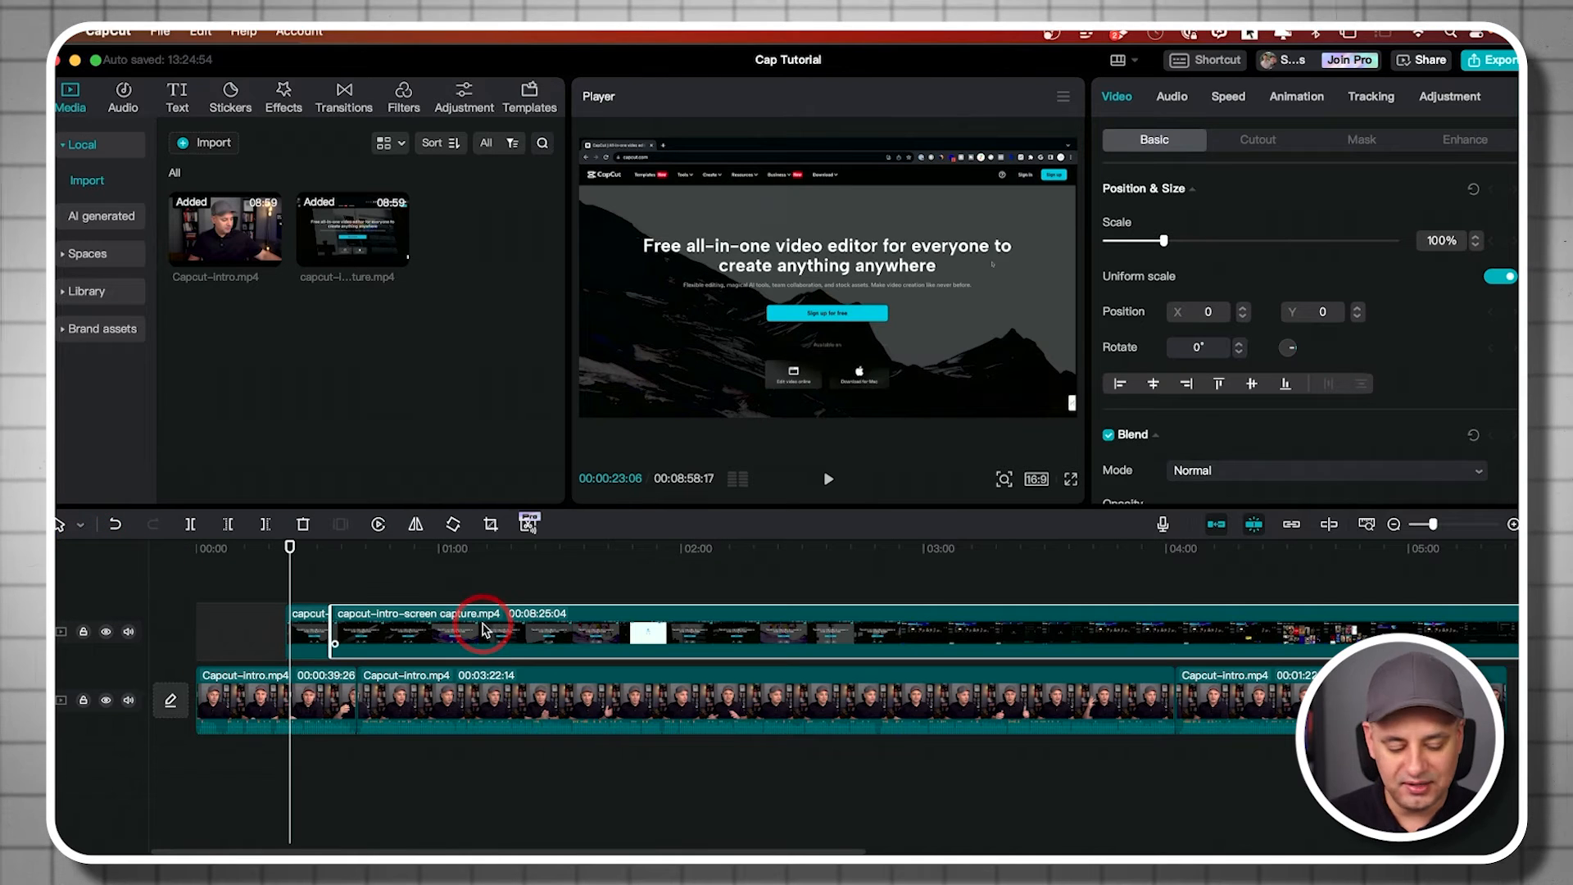
key(Delete)
With the playhead at 00:00:54:00, search the stock Library for "video editing" and limit the results to videos
mouse_move(289, 547)
mouse_down()
mouse_move(275, 549)
mouse_move(334, 553)
mouse_move(314, 558)
mouse_up()
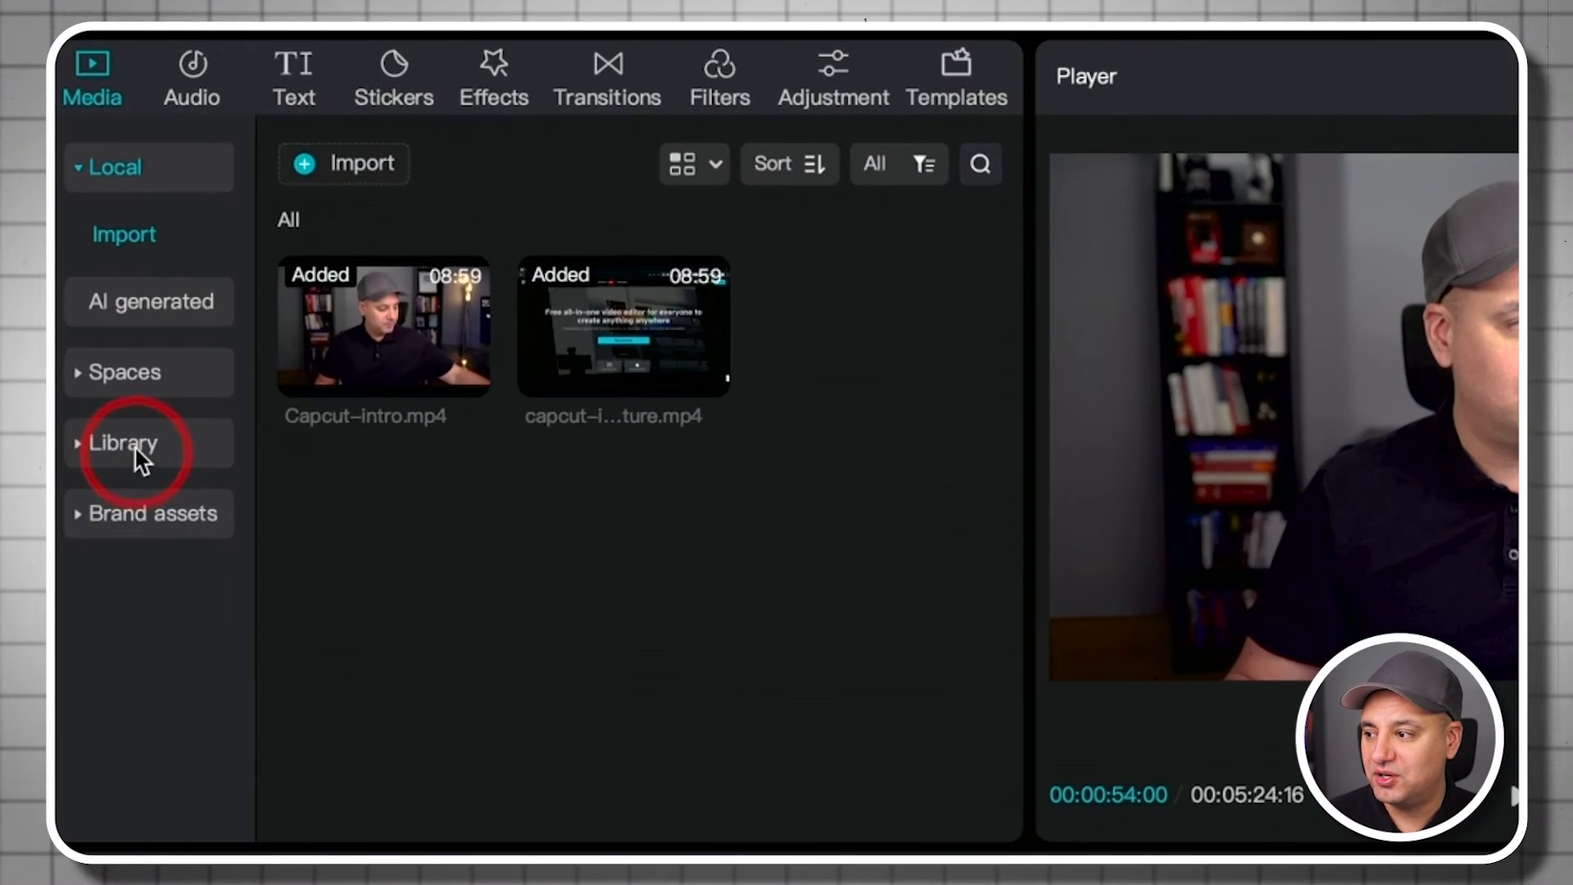
click(114, 374)
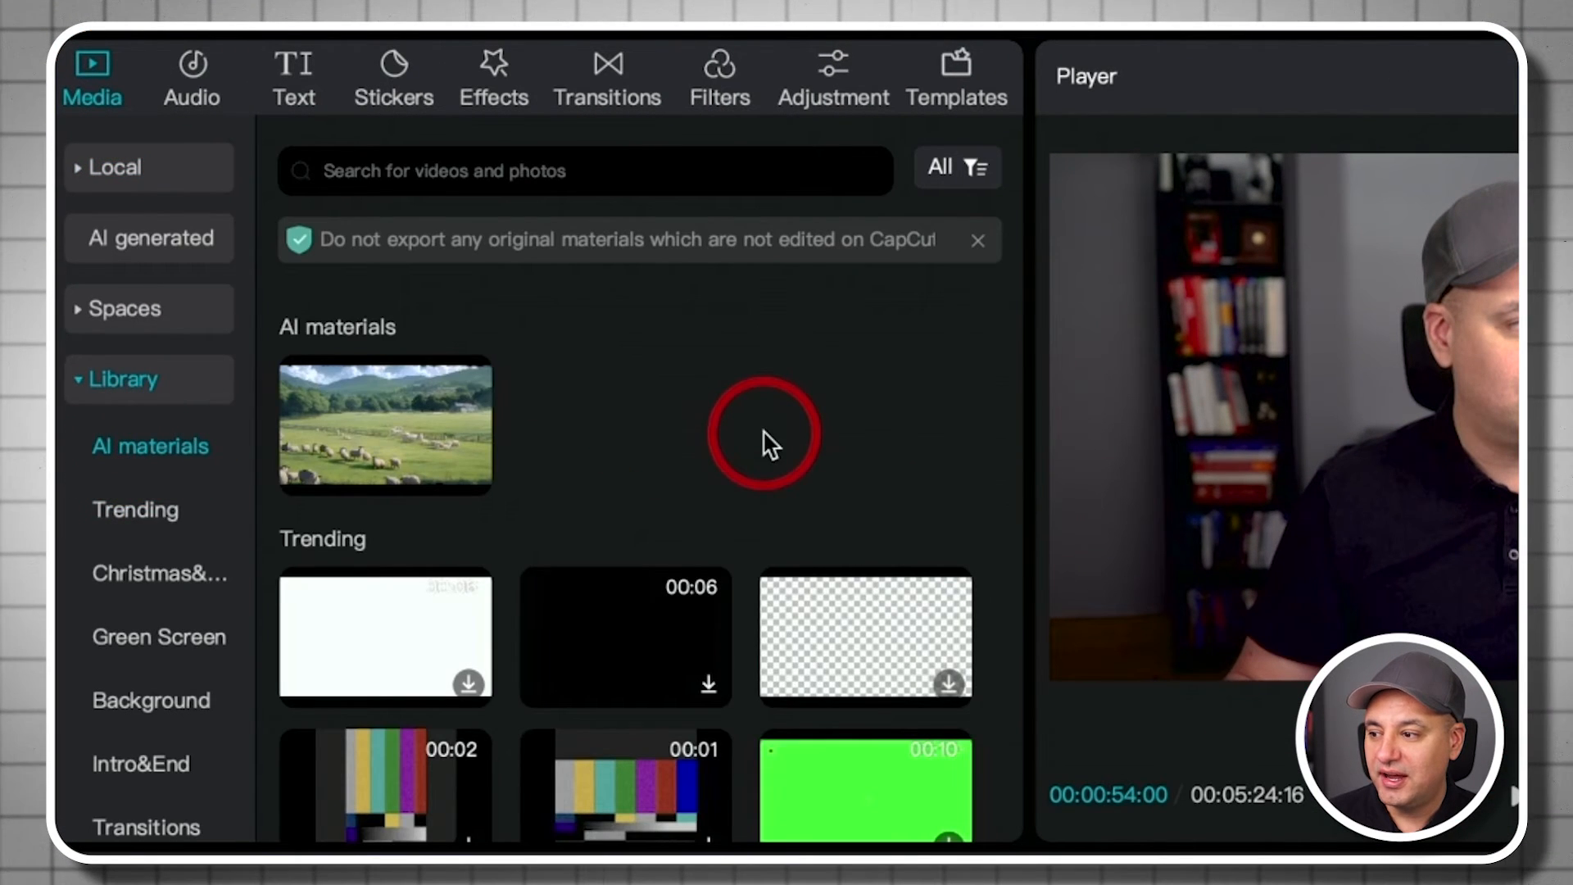
scroll(696, 492, down, 5)
scroll(692, 508, up, 5)
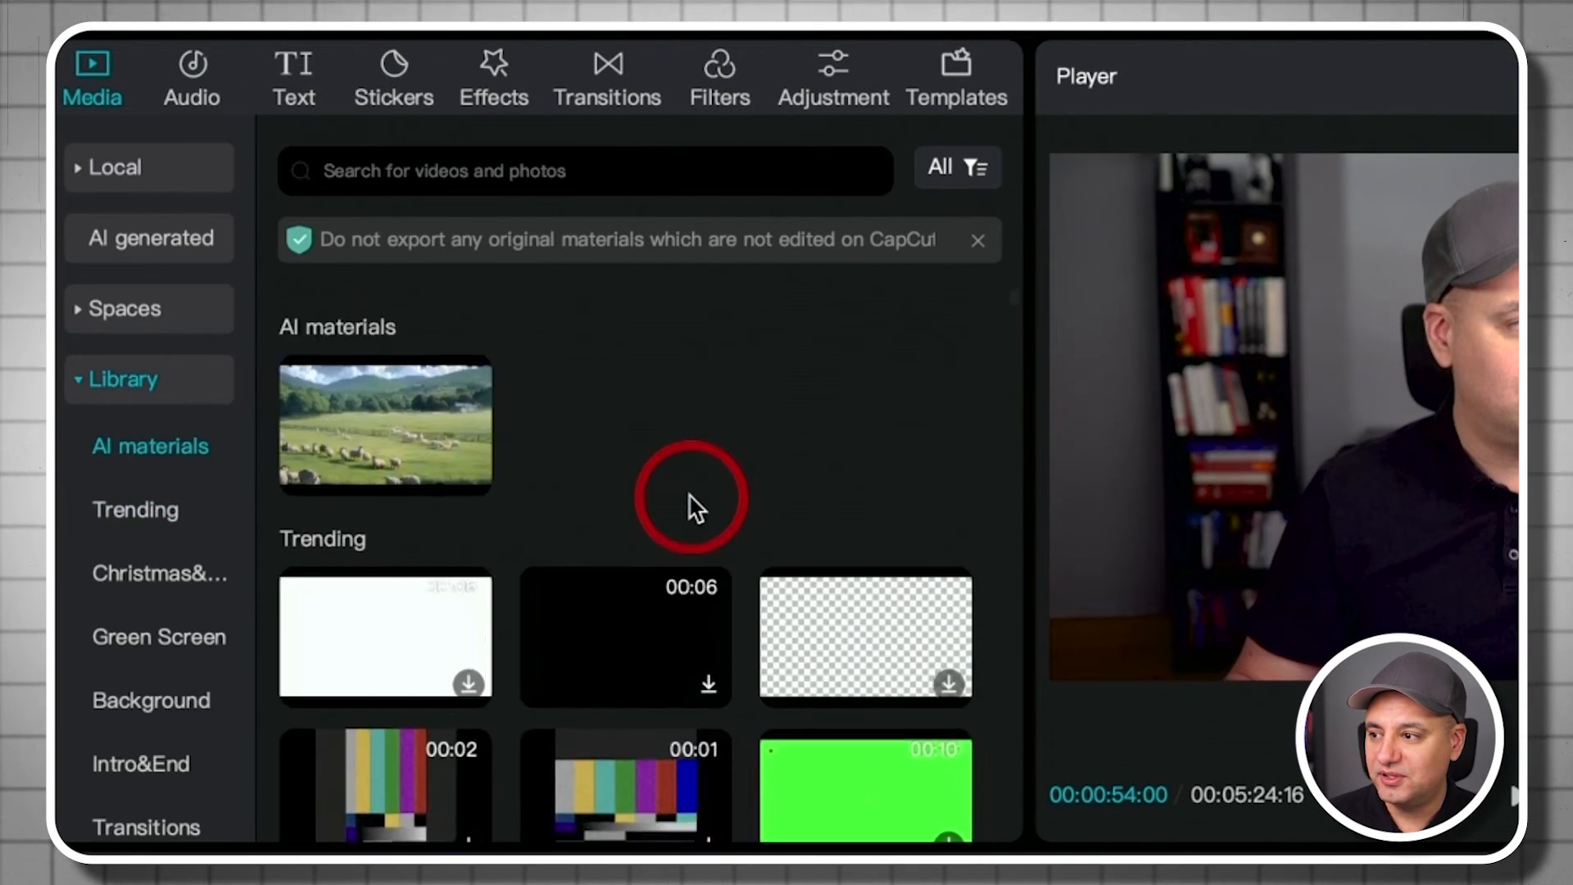
click(573, 170)
text(video editing)
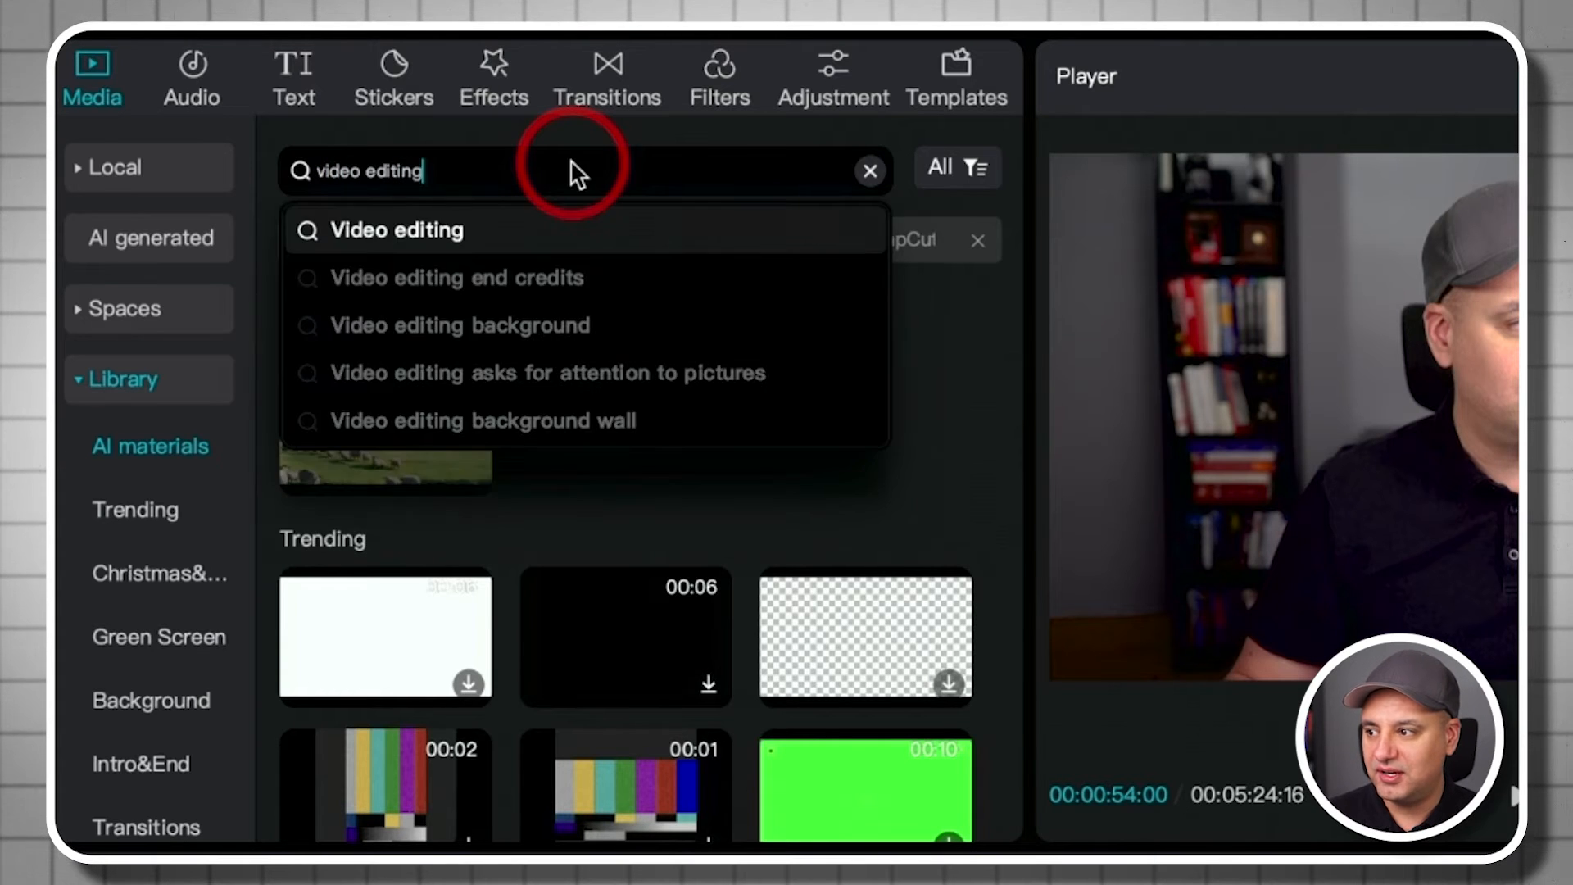
key(Return)
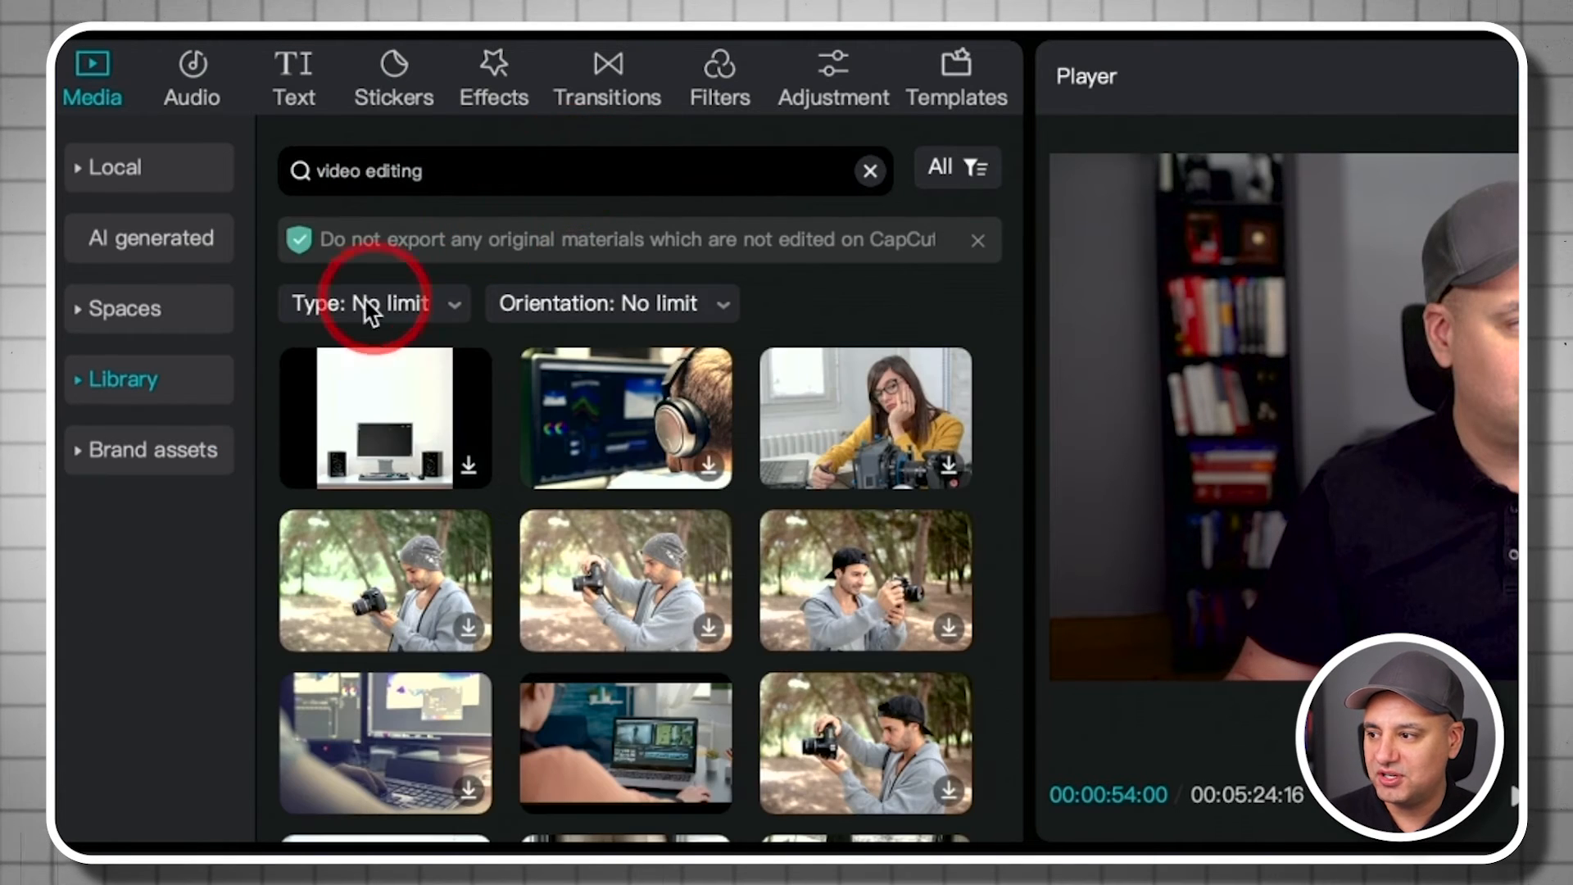
click(361, 305)
click(381, 418)
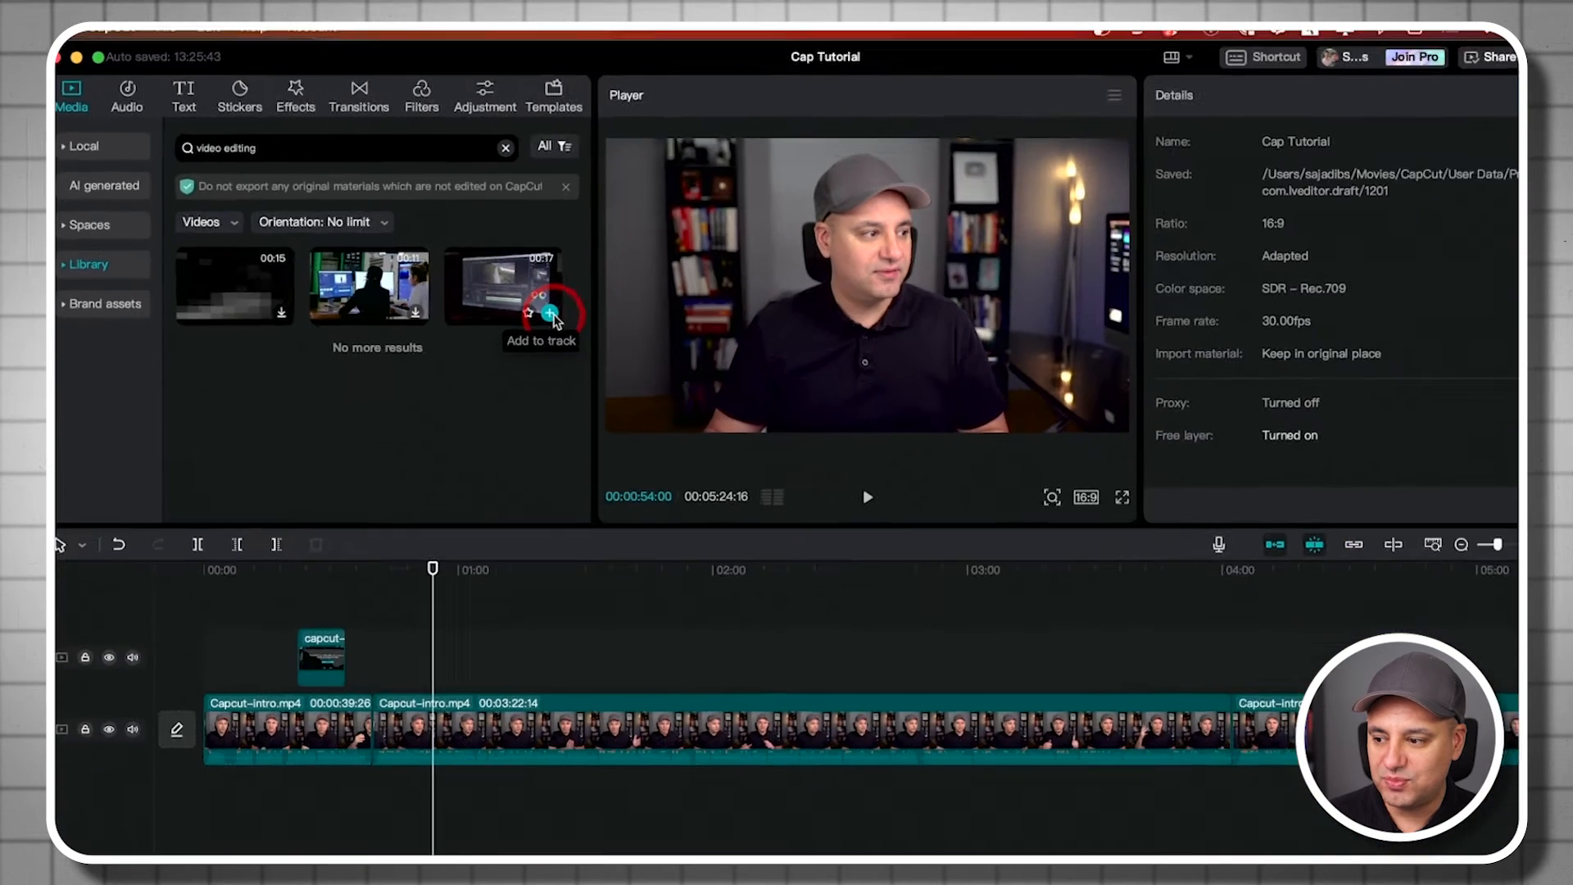
Add the 17-second editing-screen stock video to the main track, adapt it to the SDR color space and preview its start
click(550, 315)
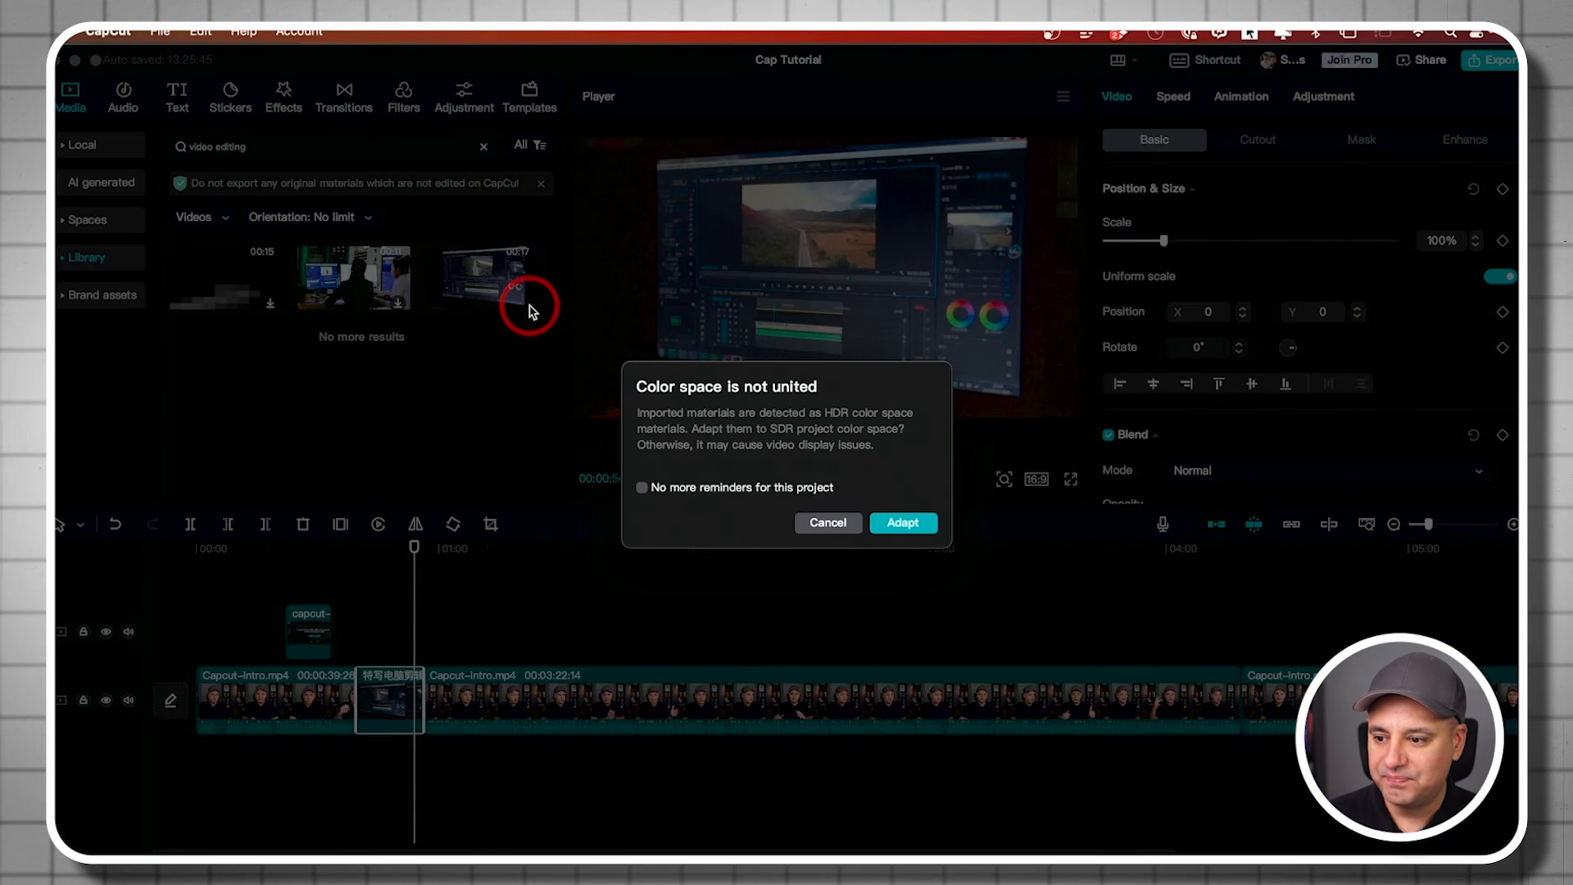
click(903, 522)
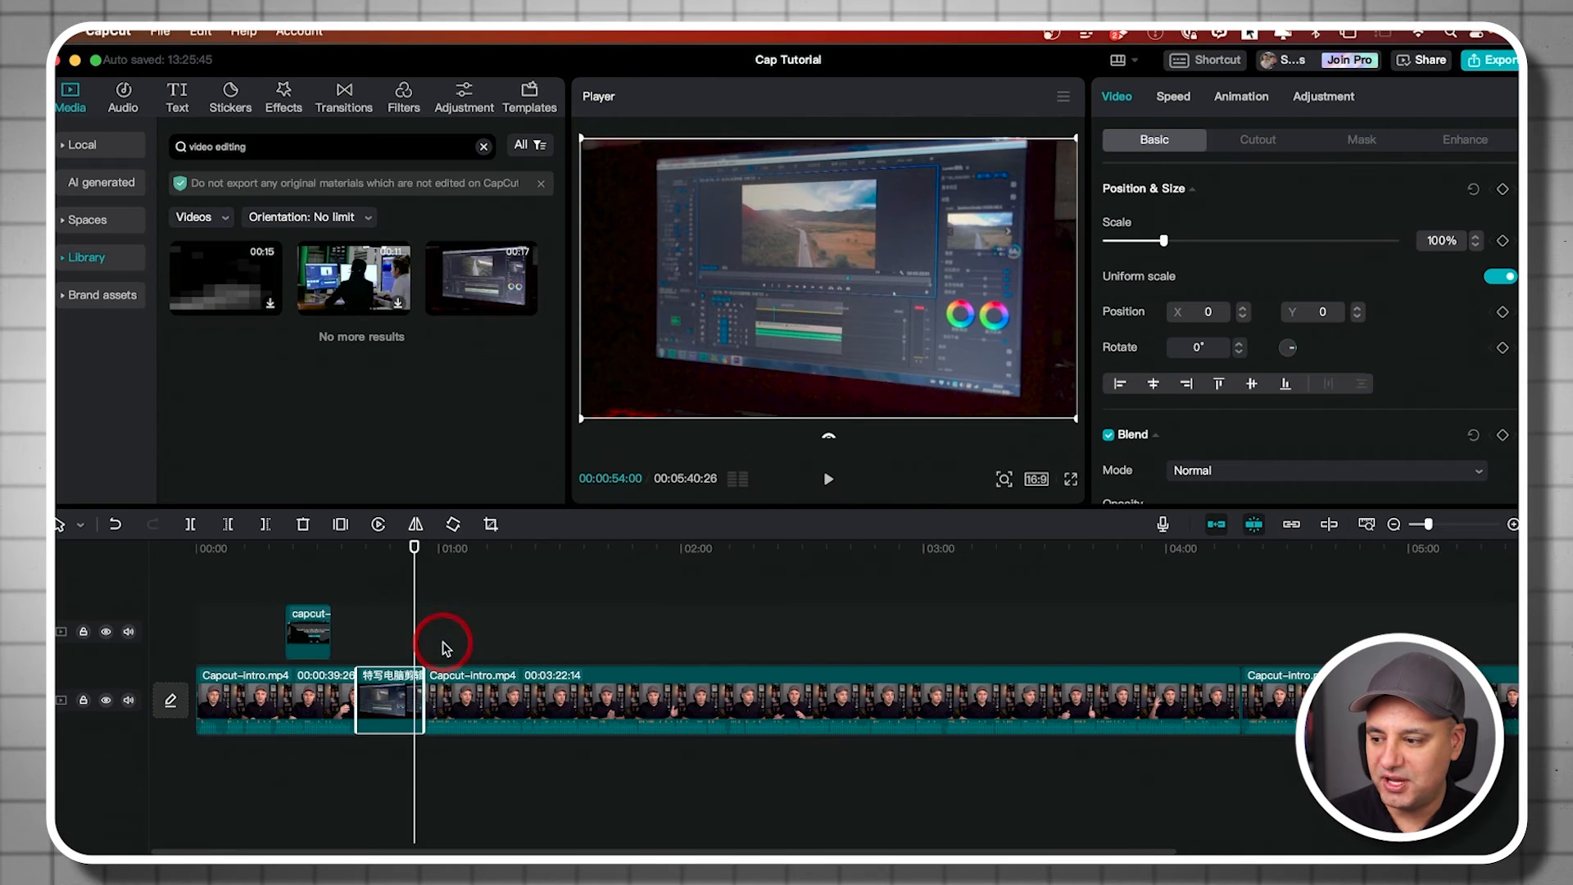
click(354, 548)
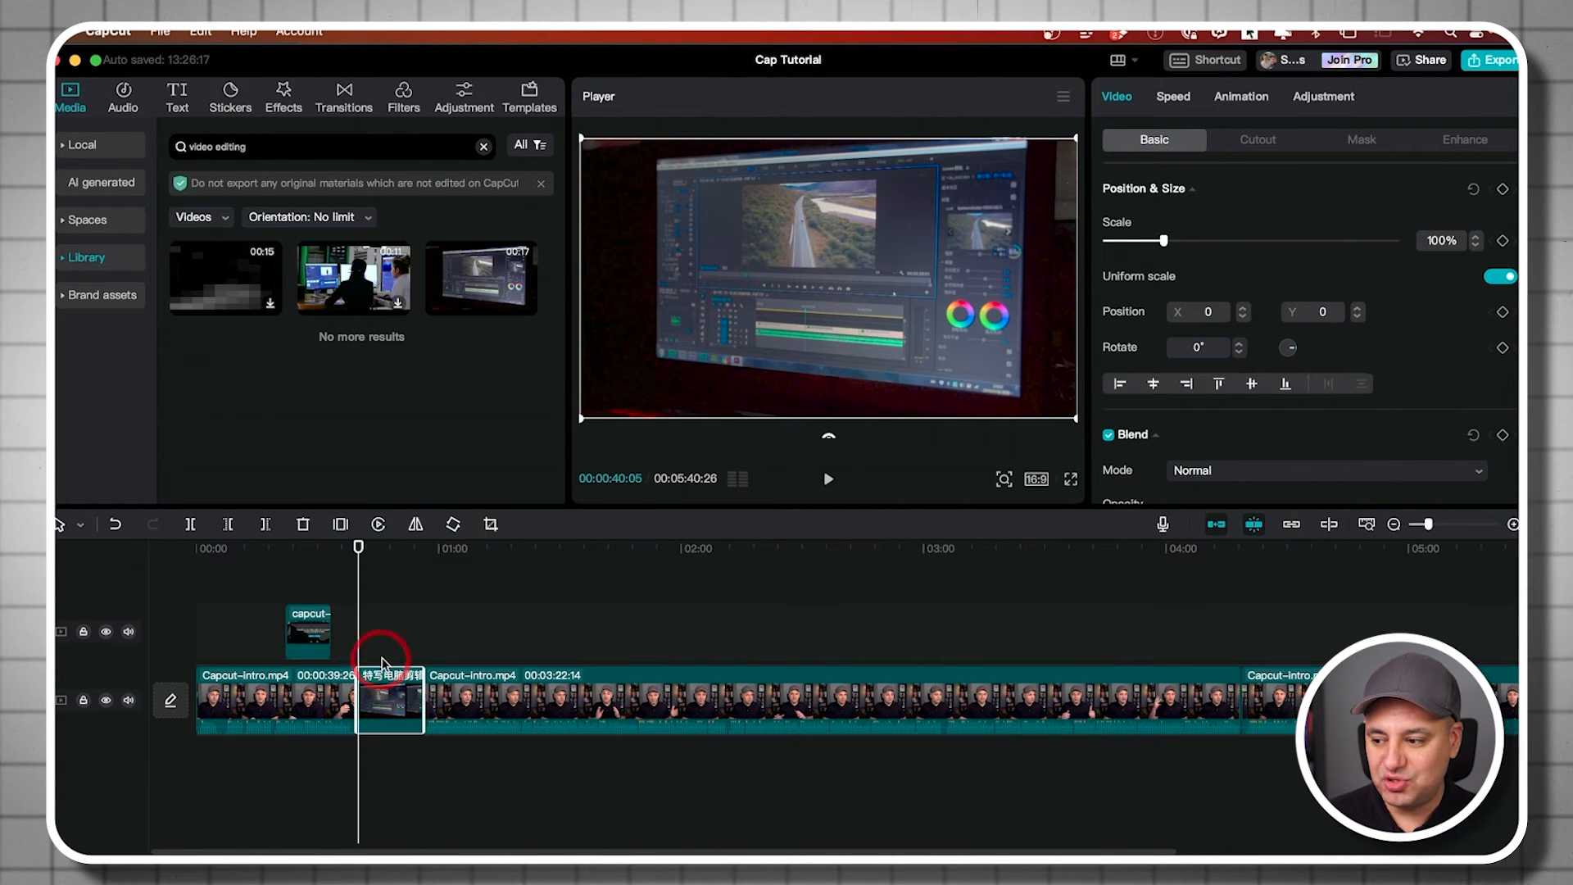
Undo the main-track insertion, overlay the 17-second editing-screen stock video above the intro clips at 00:00:46:16 and adapt it to SDR
mouse_move(359, 556)
mouse_down()
mouse_move(439, 551)
mouse_move(384, 550)
mouse_up()
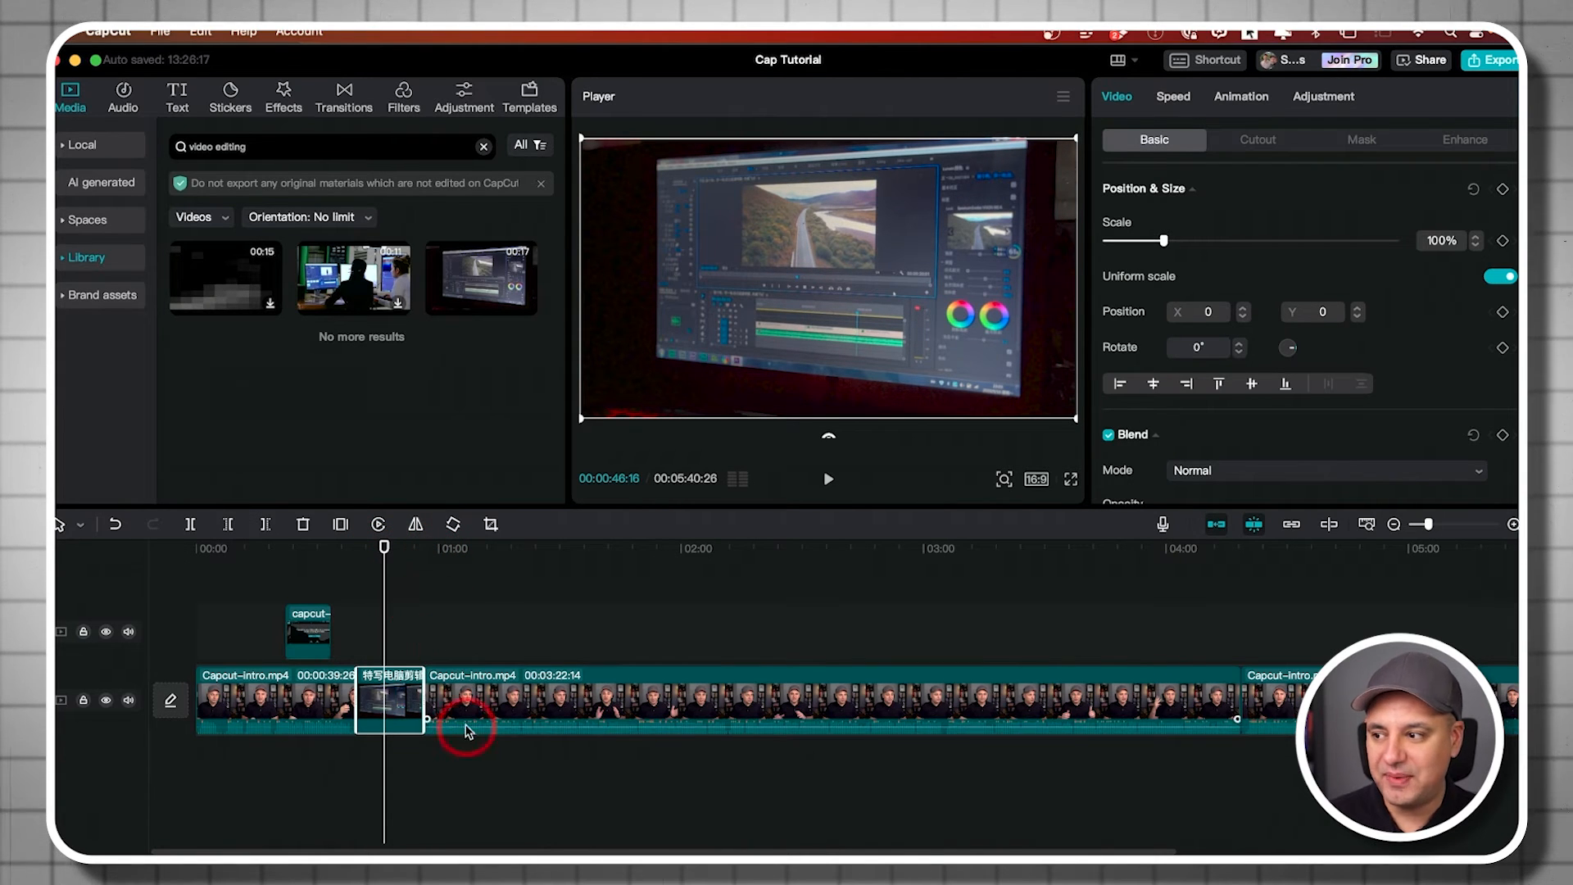
click(117, 528)
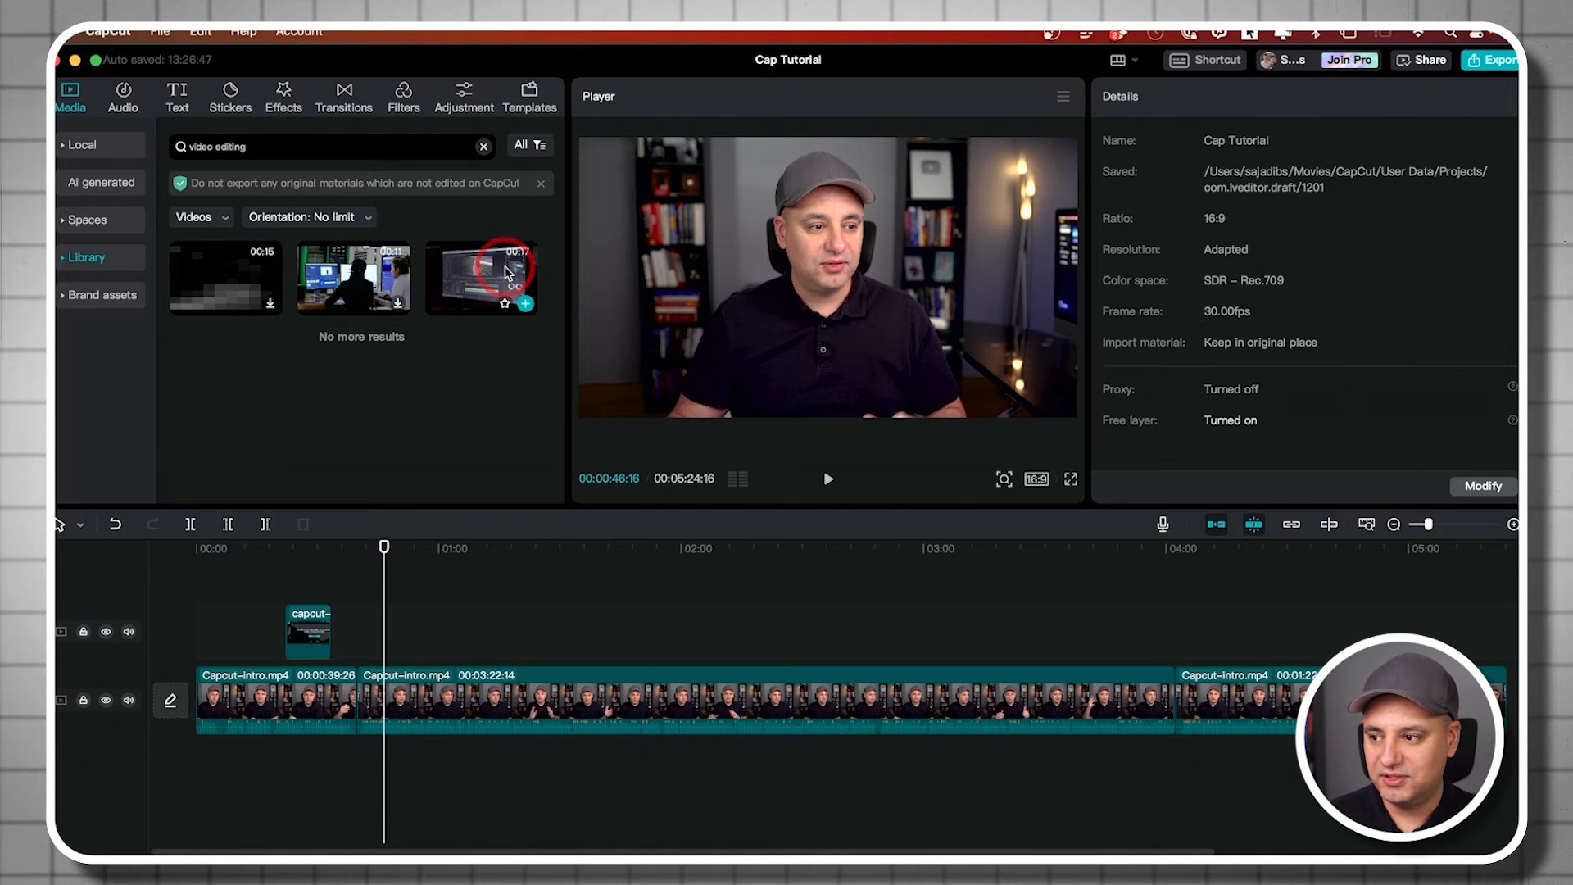
drag(480, 273, 388, 588)
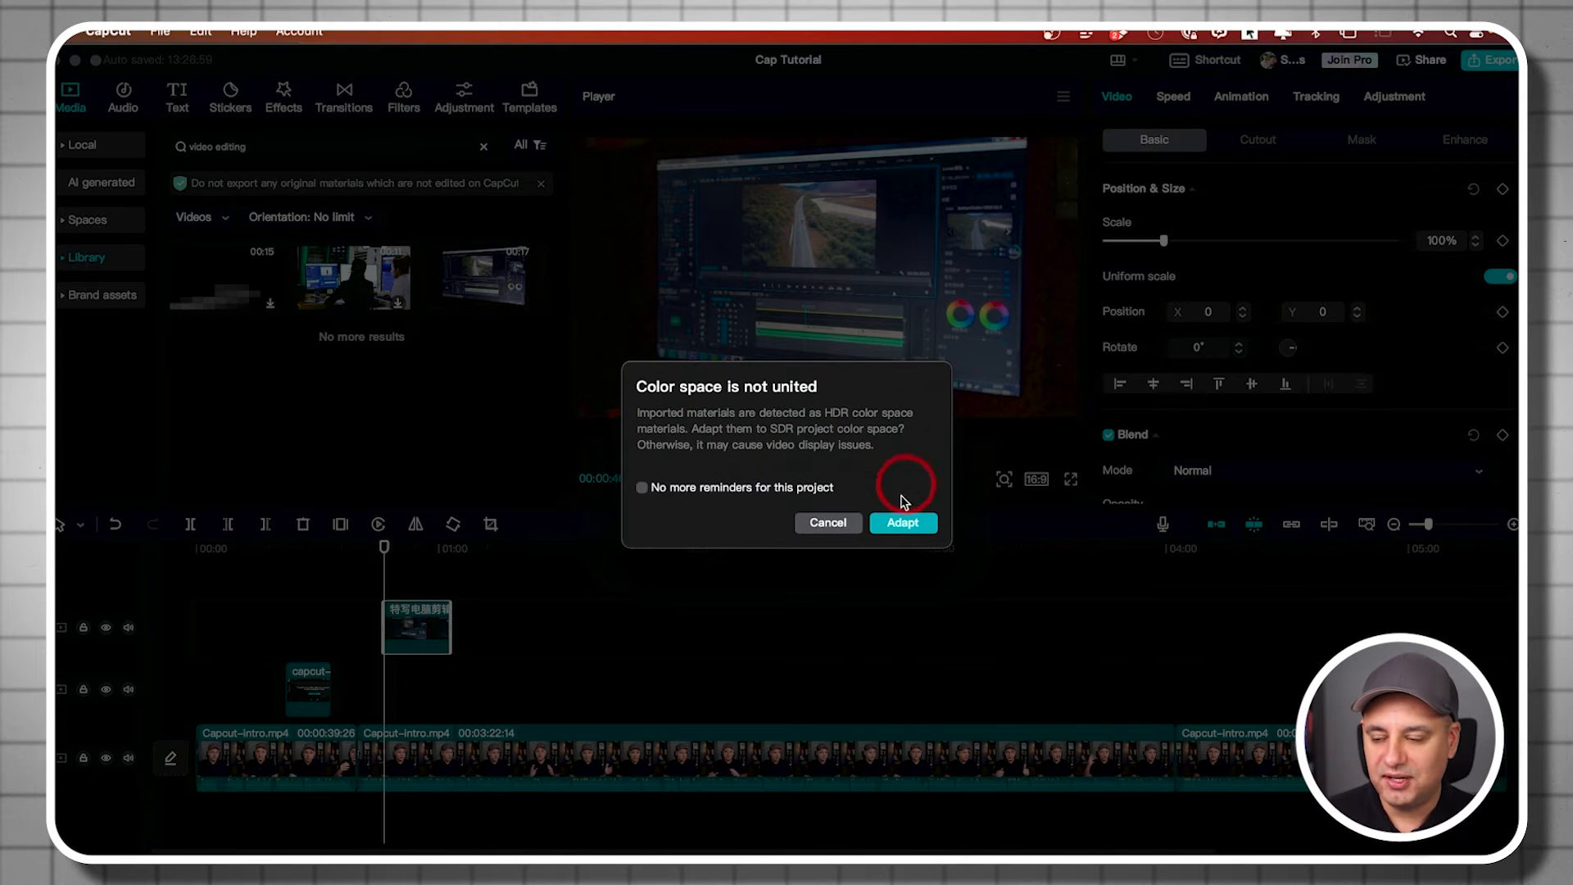
click(893, 524)
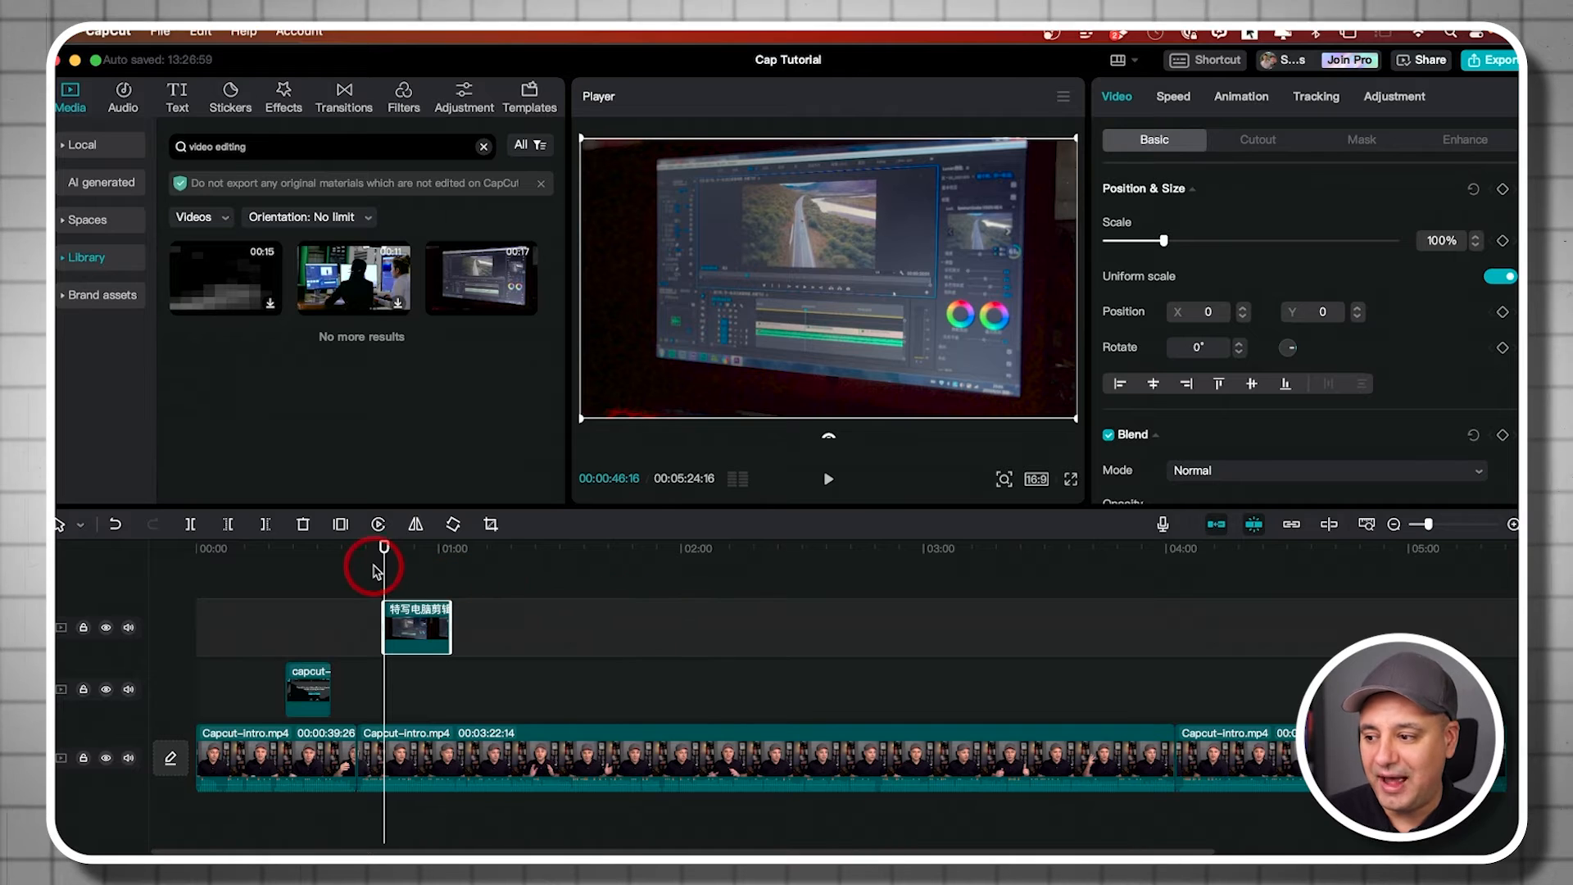
Review the screen capture and stock video overlays by moving the playhead across them
drag(383, 549, 308, 549)
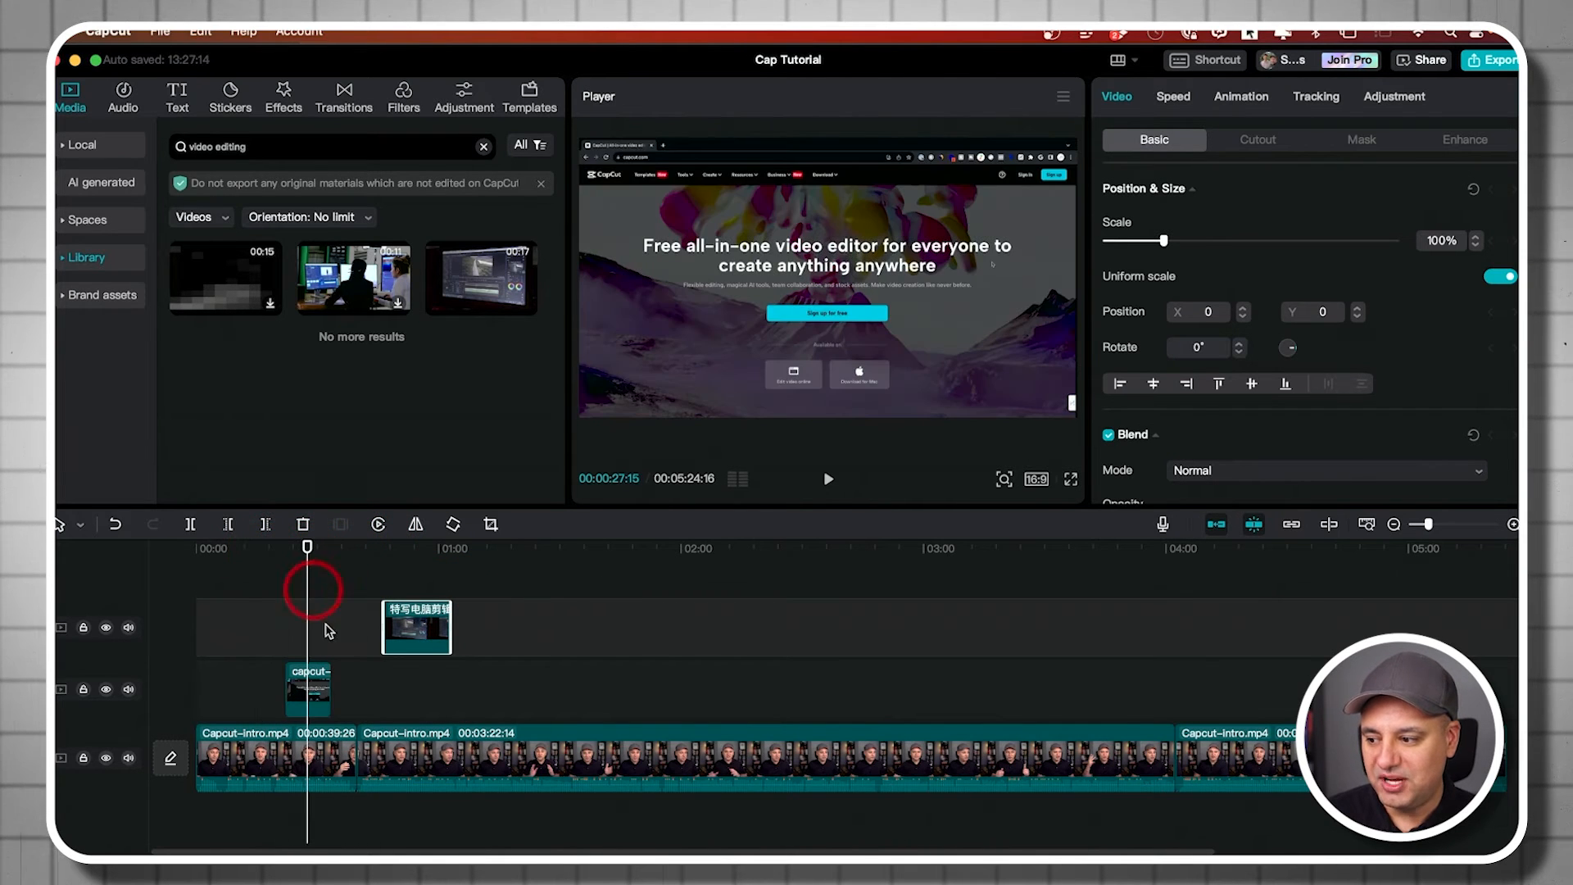
click(317, 704)
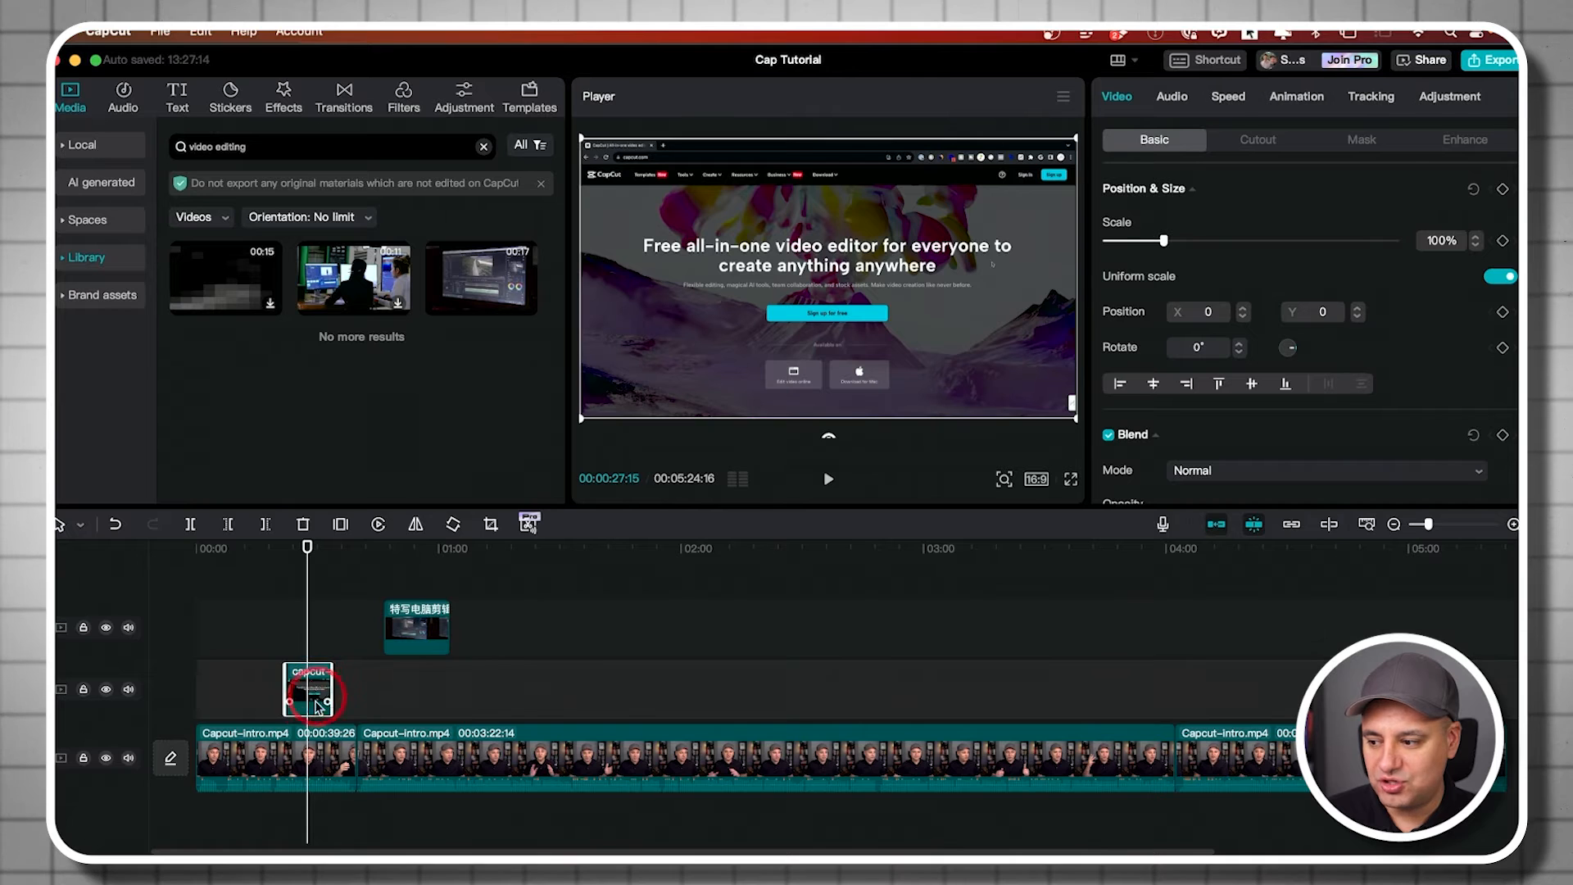
click(365, 549)
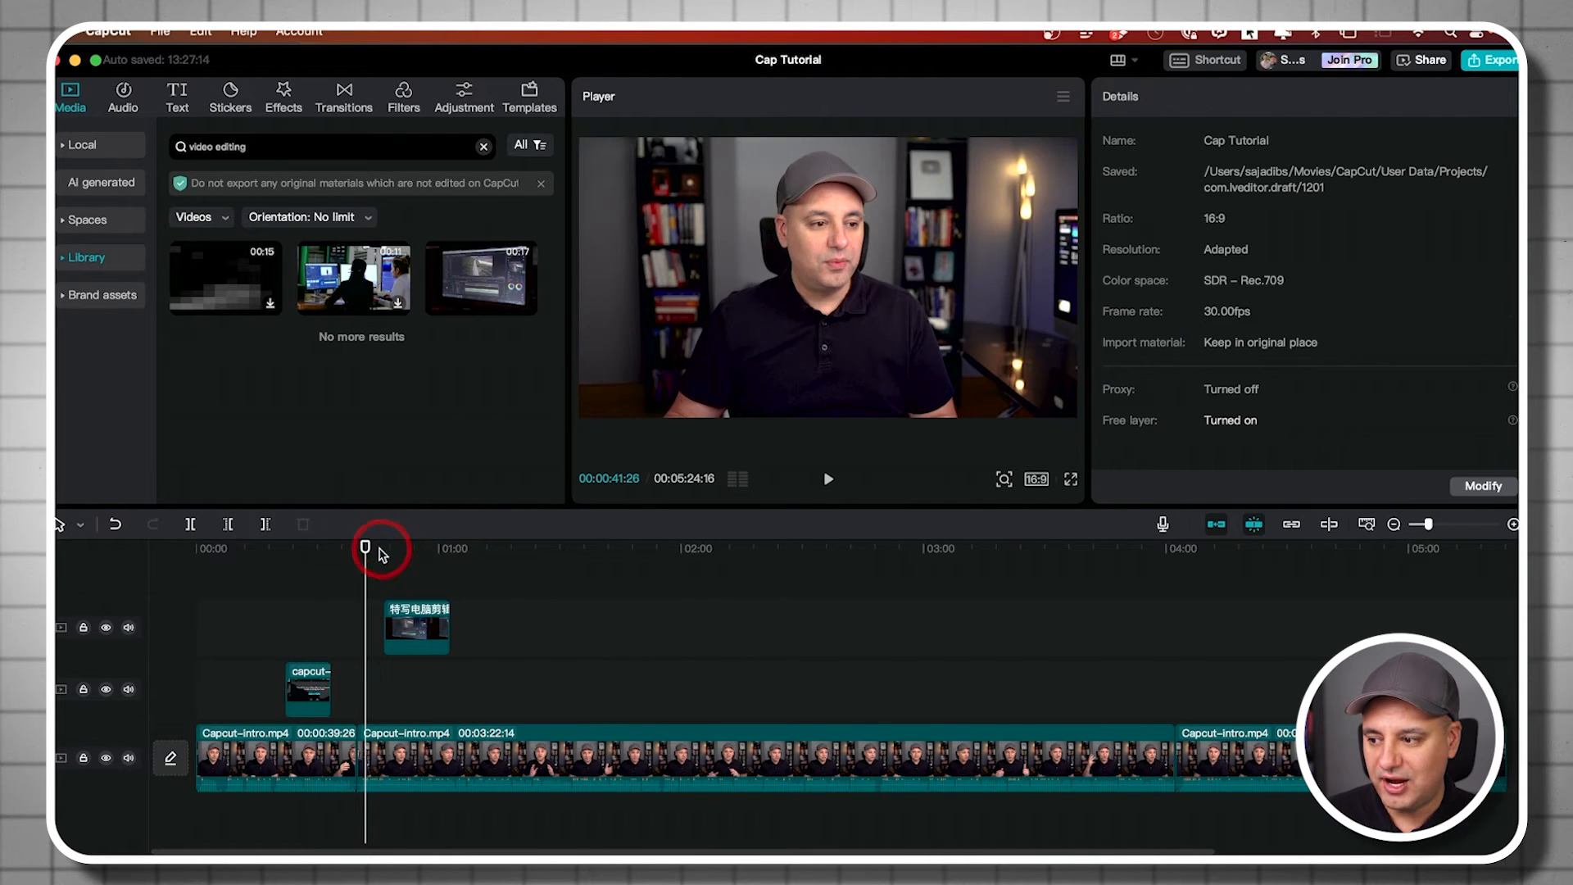
drag(366, 553, 410, 556)
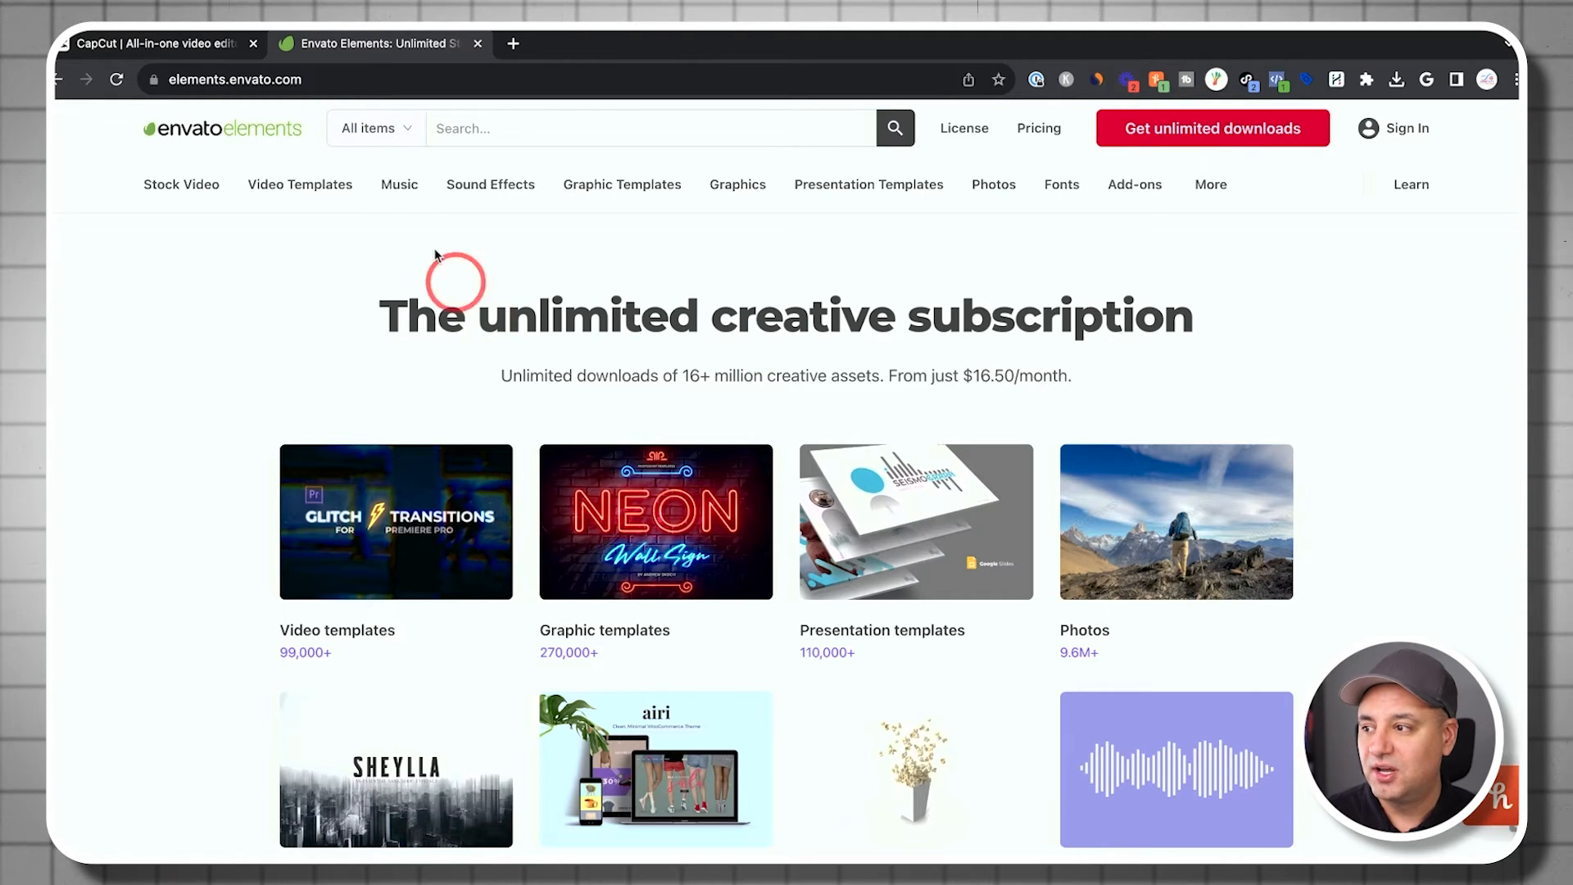
Switch to Envato Elements in the browser and browse its stock video and music categories
click(178, 192)
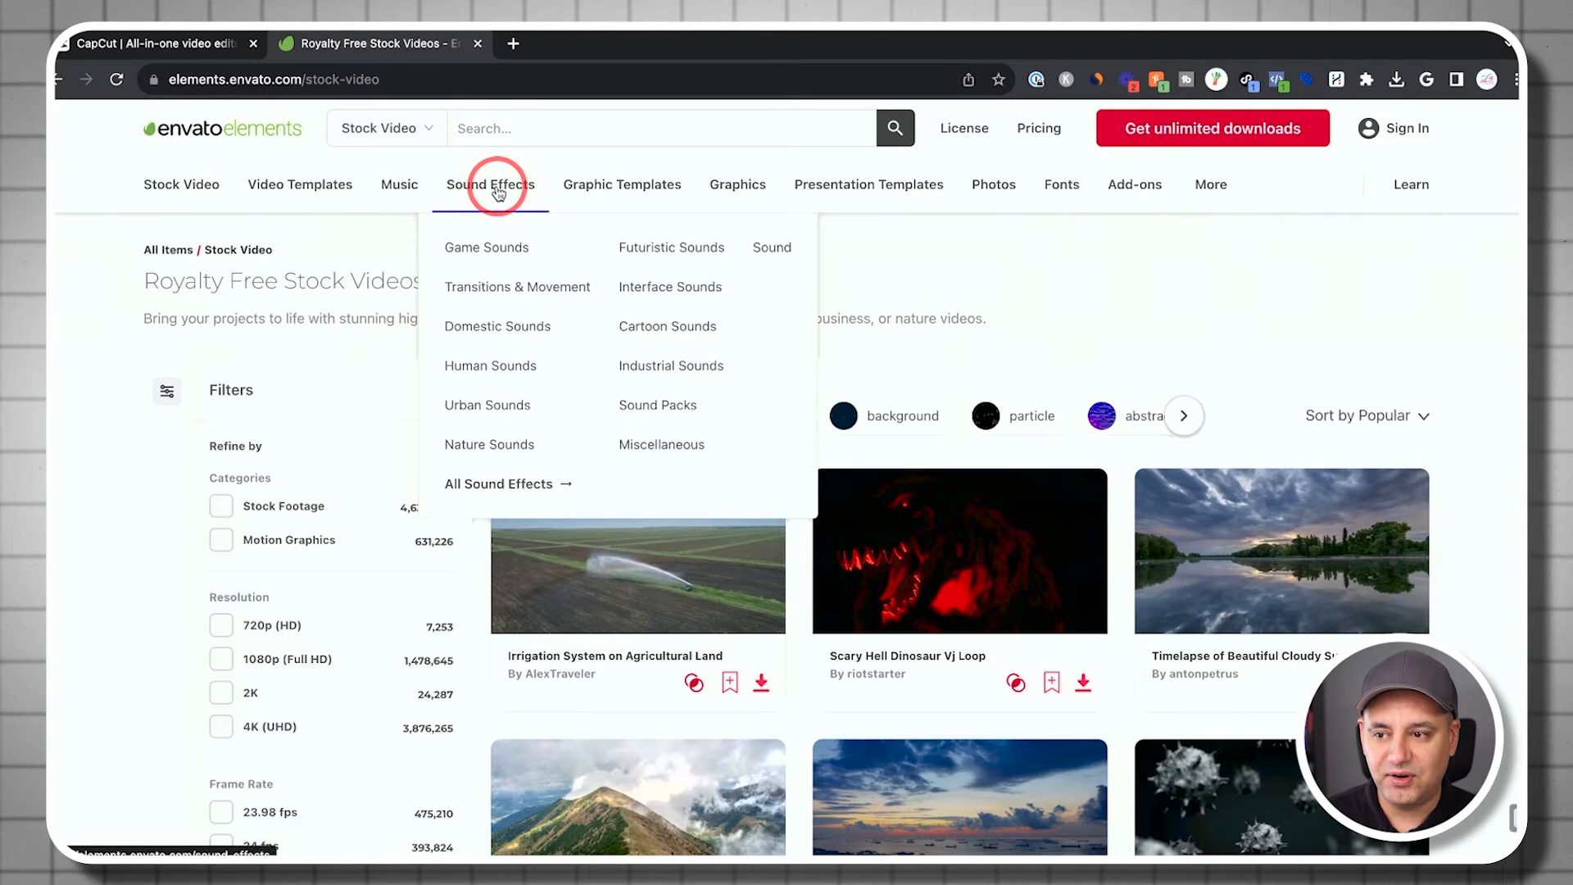
click(413, 193)
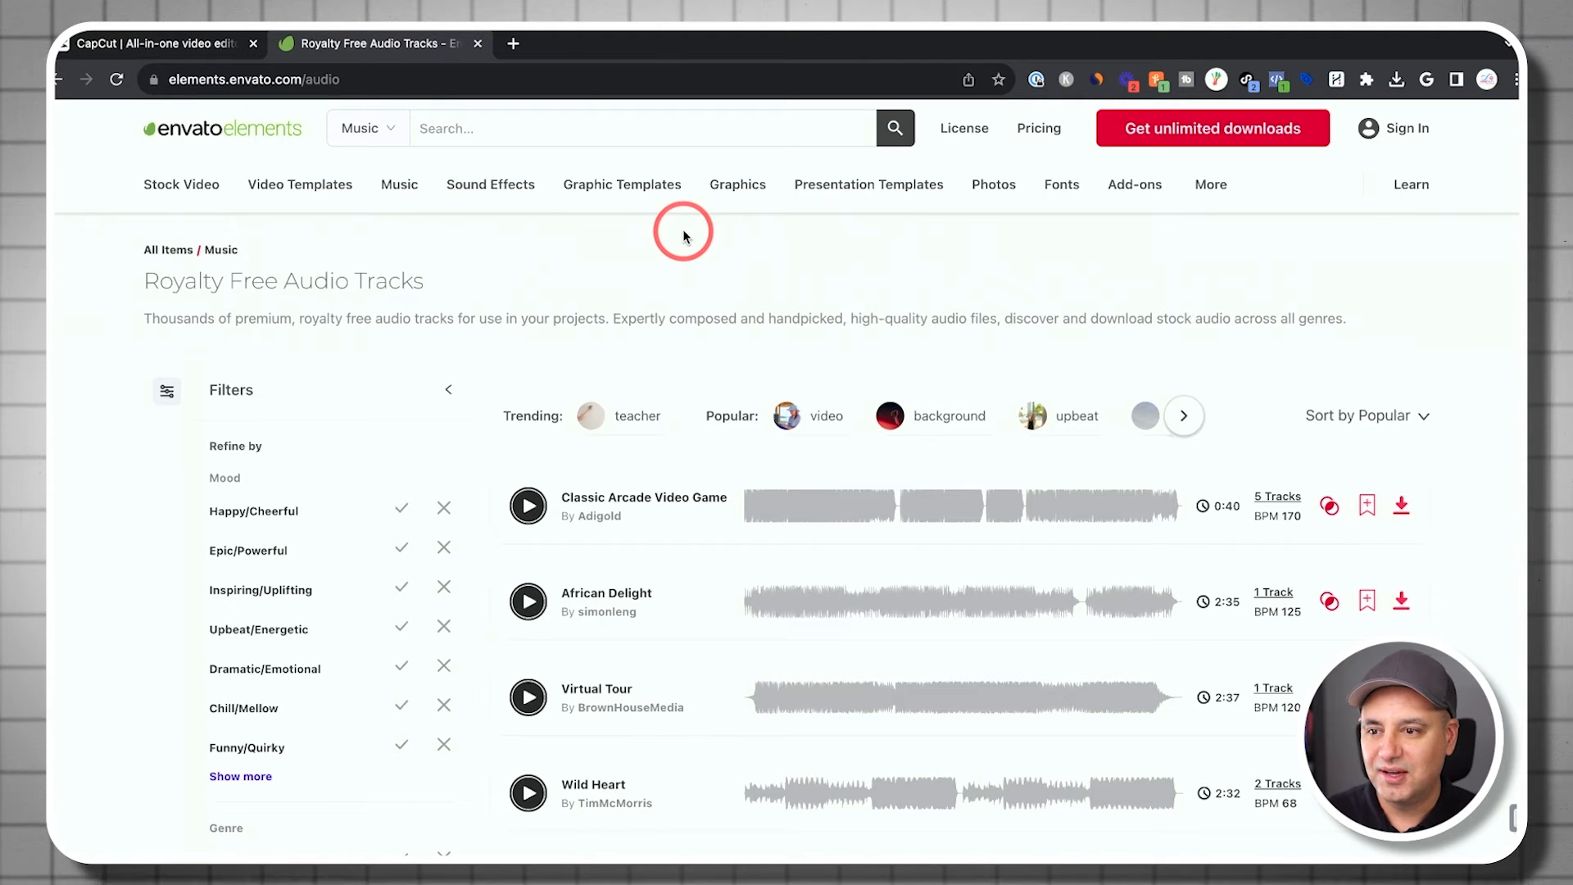
mouse_move(625, 203)
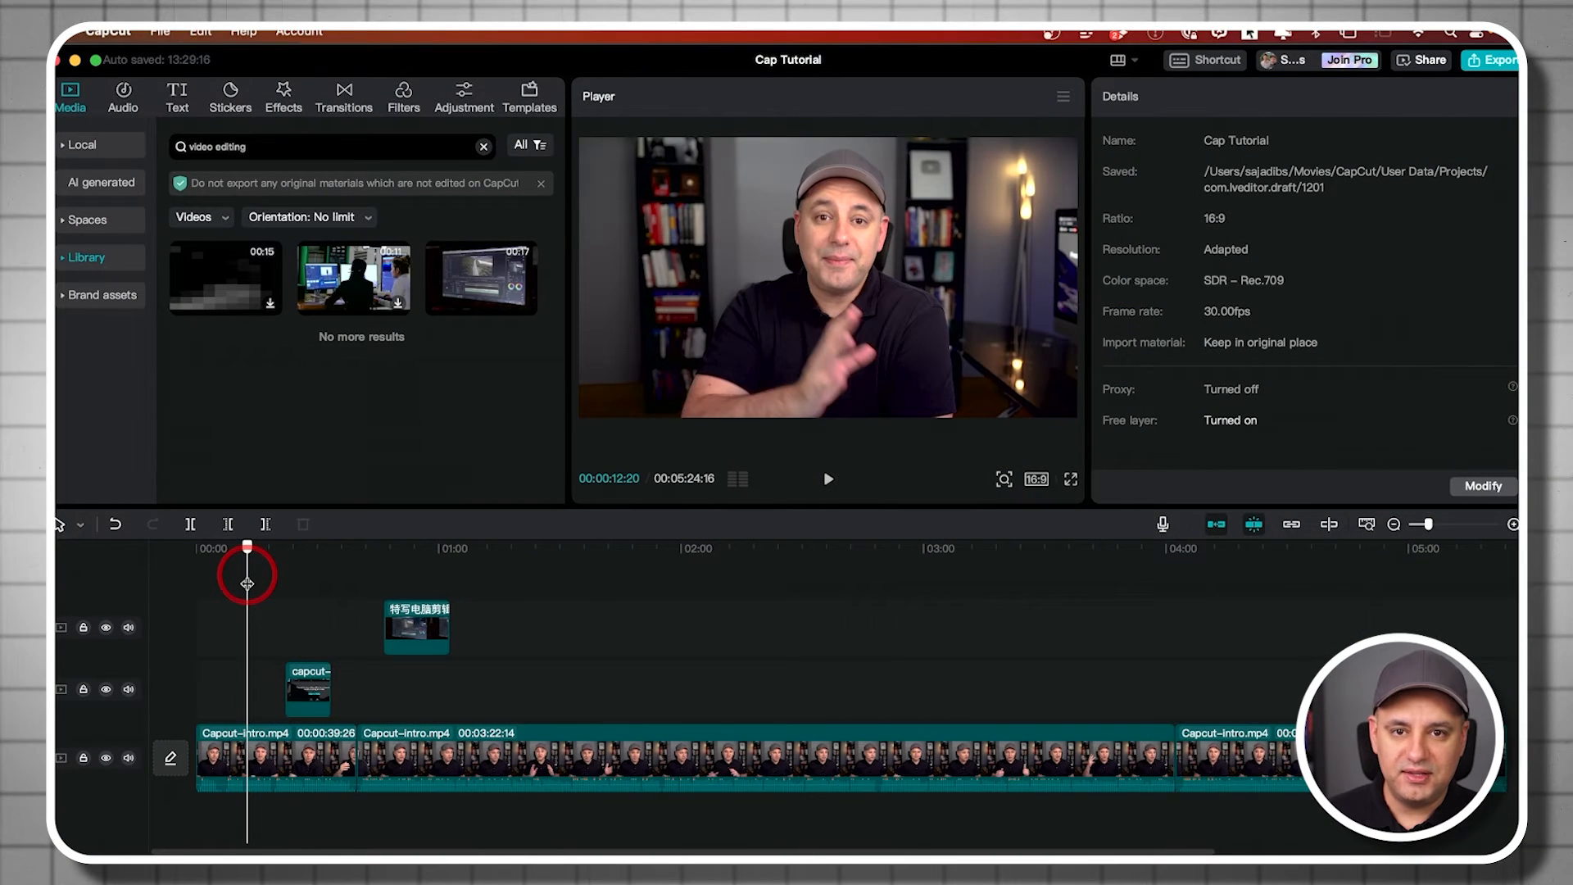
Return to CapCut, place the playhead at 00:00:54:22 and limit the "video editing" stock results to photos
drag(248, 583, 474, 590)
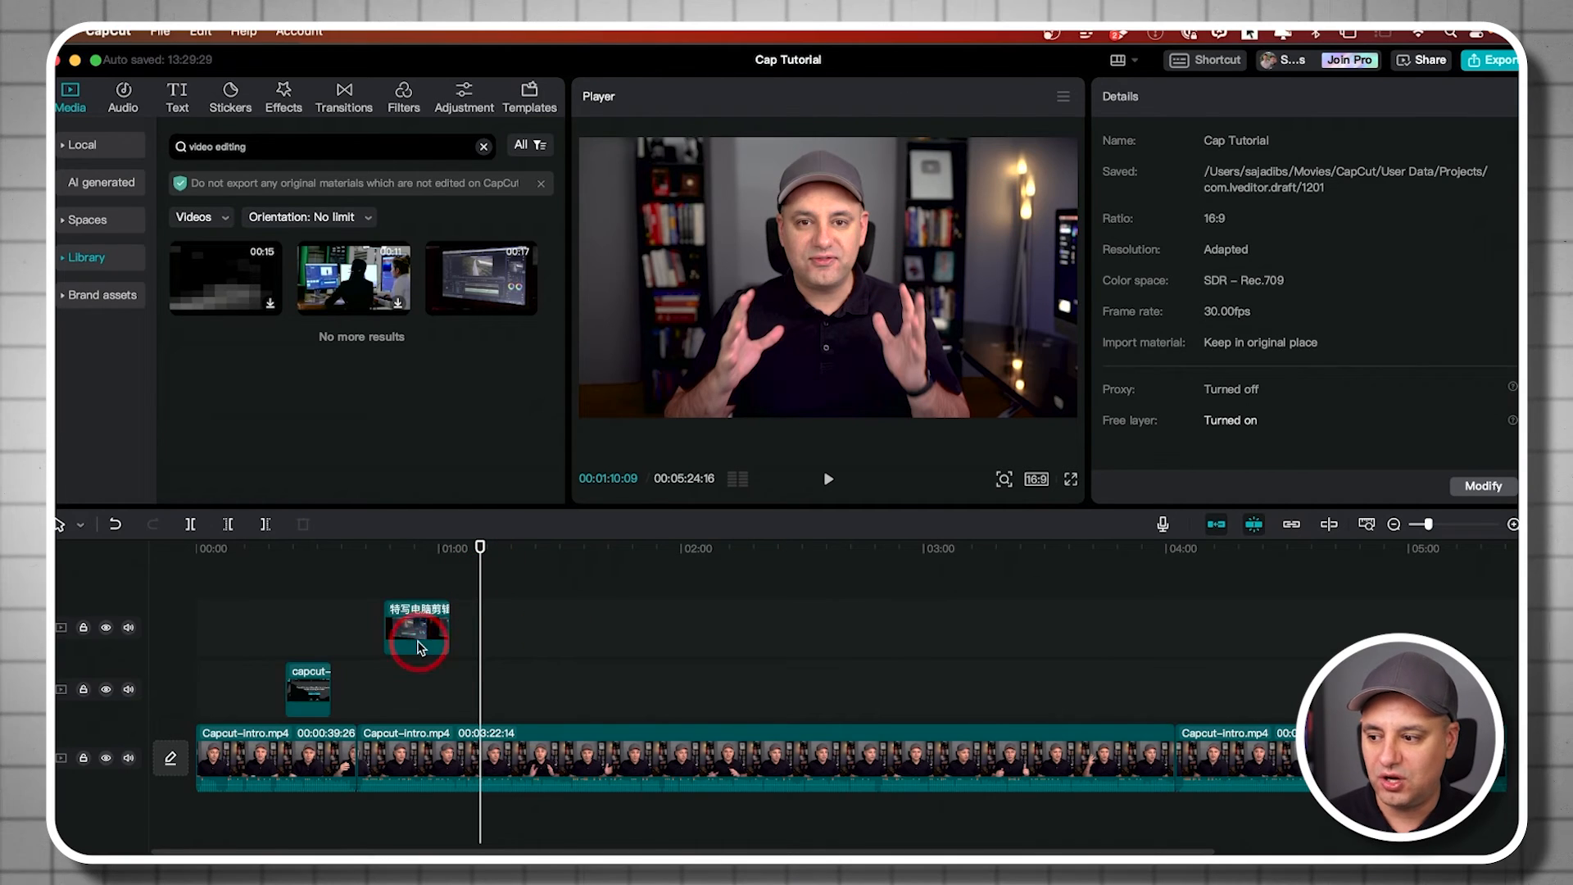
click(417, 582)
click(215, 281)
click(195, 216)
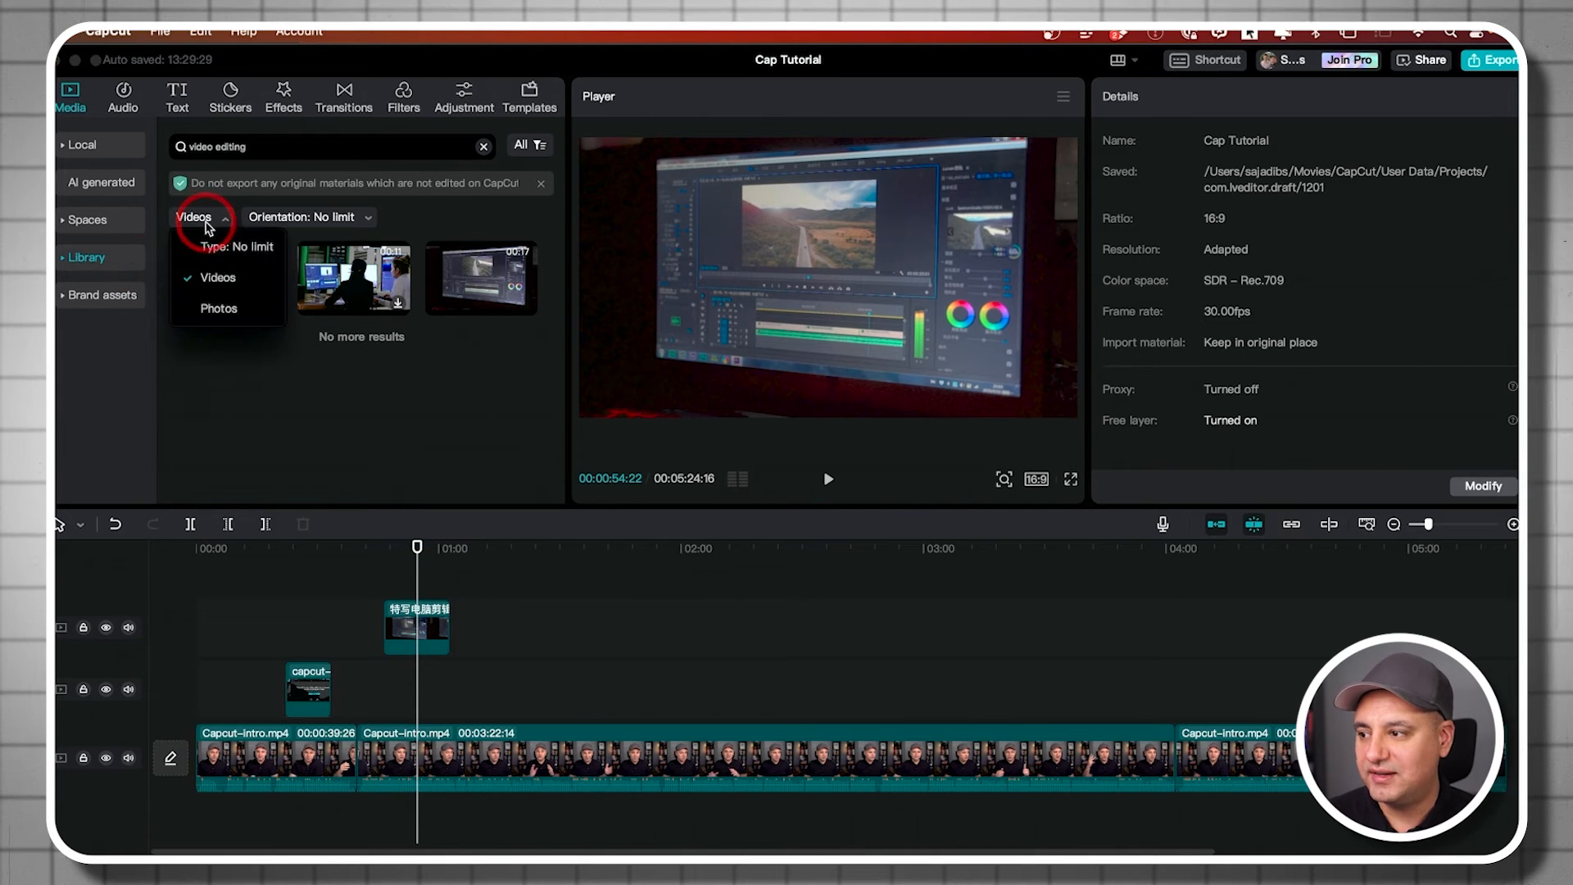
click(219, 310)
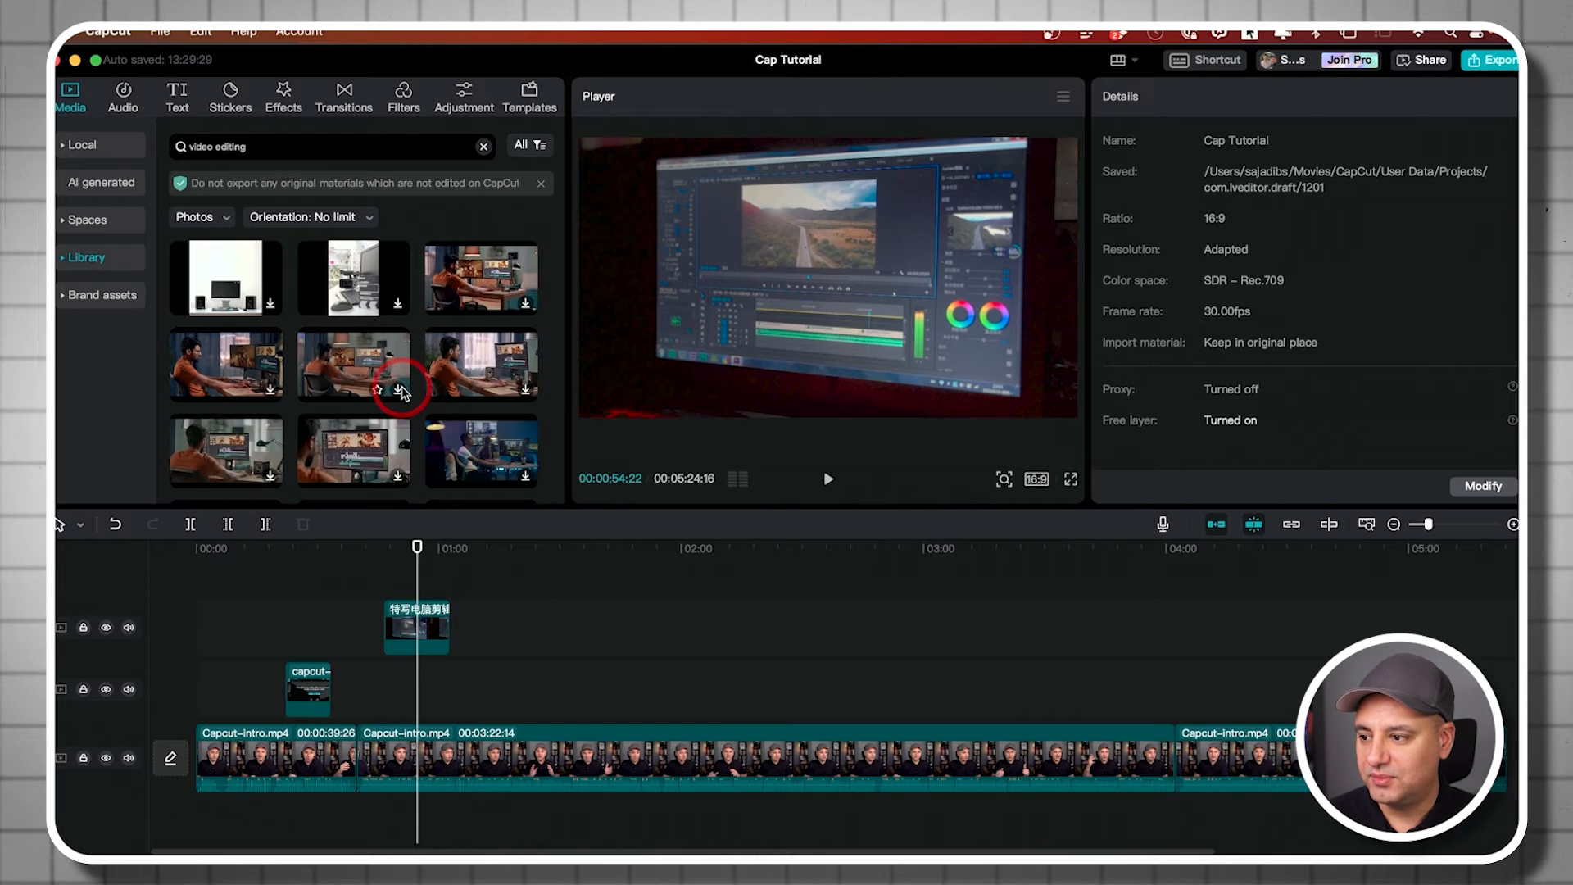
Download the photo of the man in orange editing at his desk, overlay it after the stock video and extend it to about 00:01:32
click(399, 390)
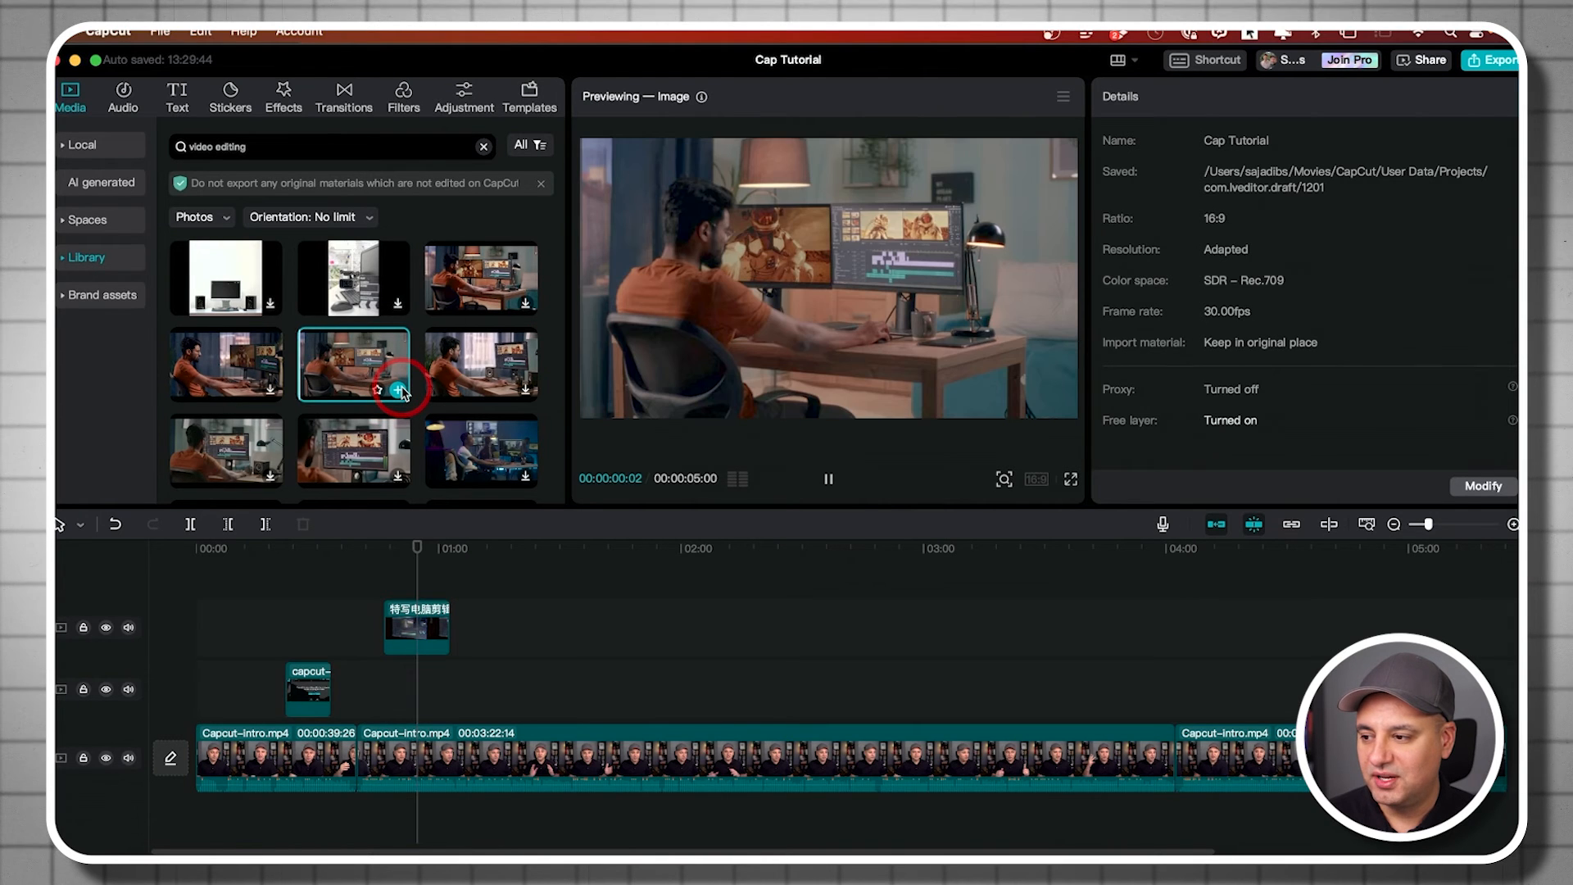
drag(343, 359, 449, 549)
drag(472, 625, 574, 626)
drag(453, 547, 315, 596)
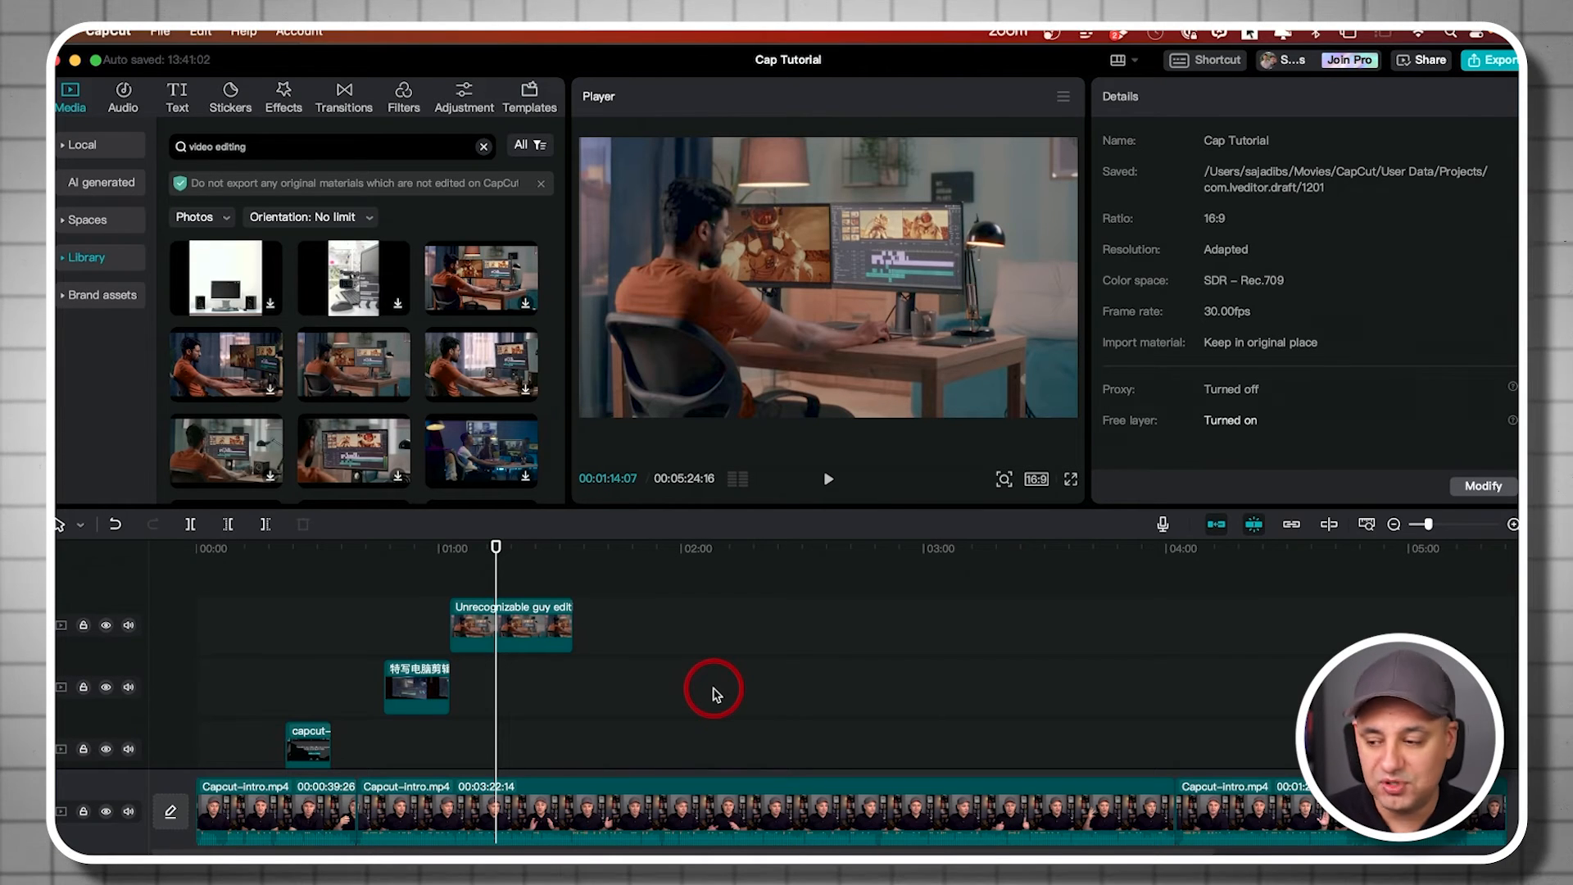
Look through the media, audio and text asset libraries, ending on the music library
scroll(678, 742, down, 2)
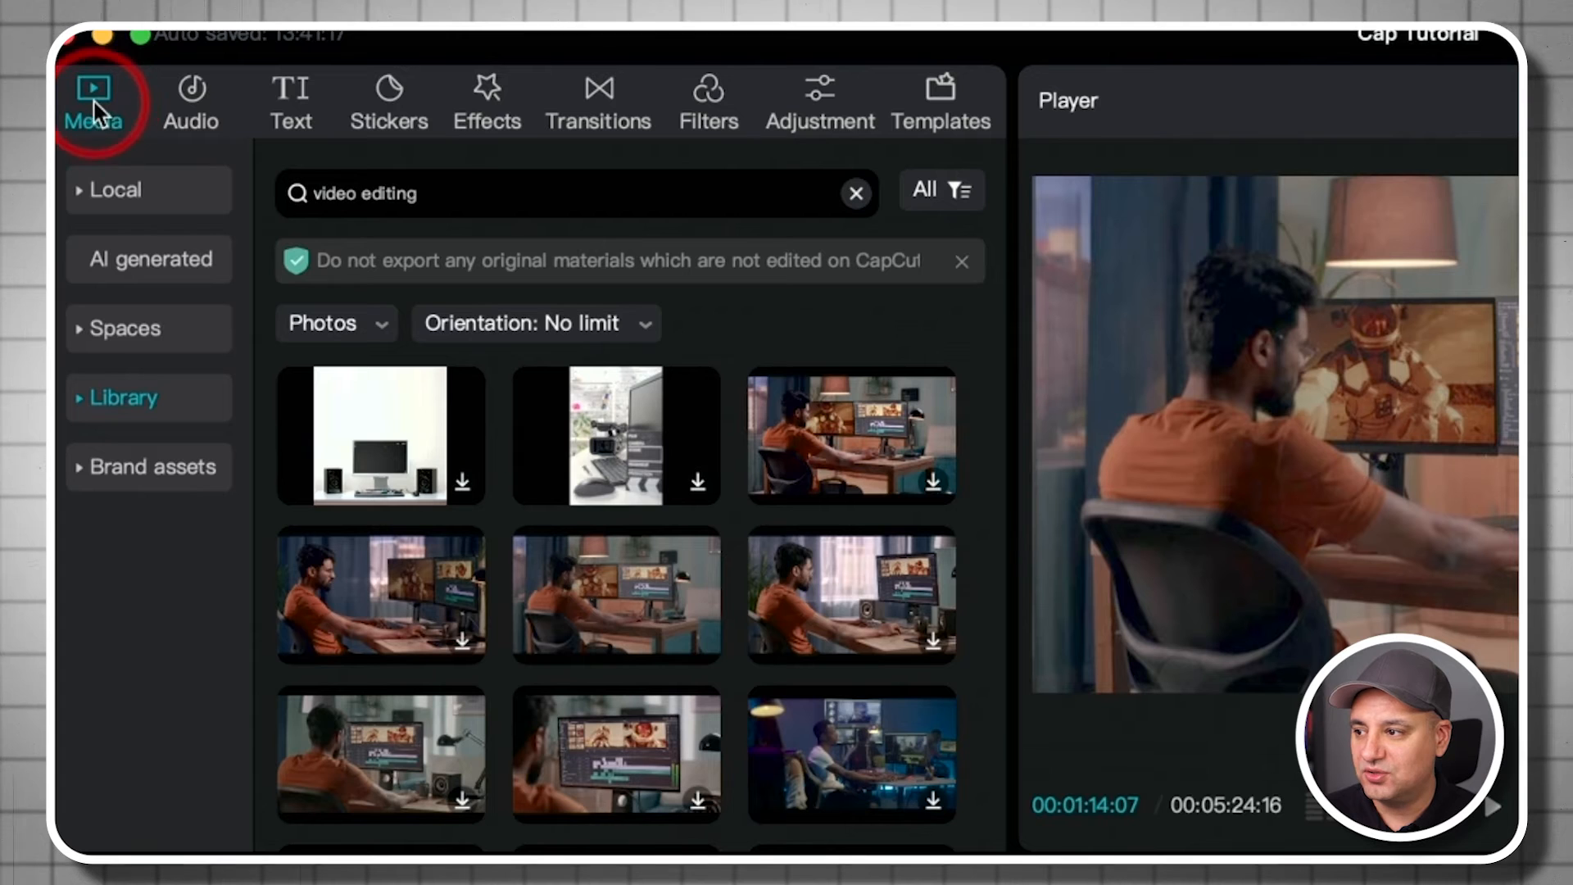
click(190, 101)
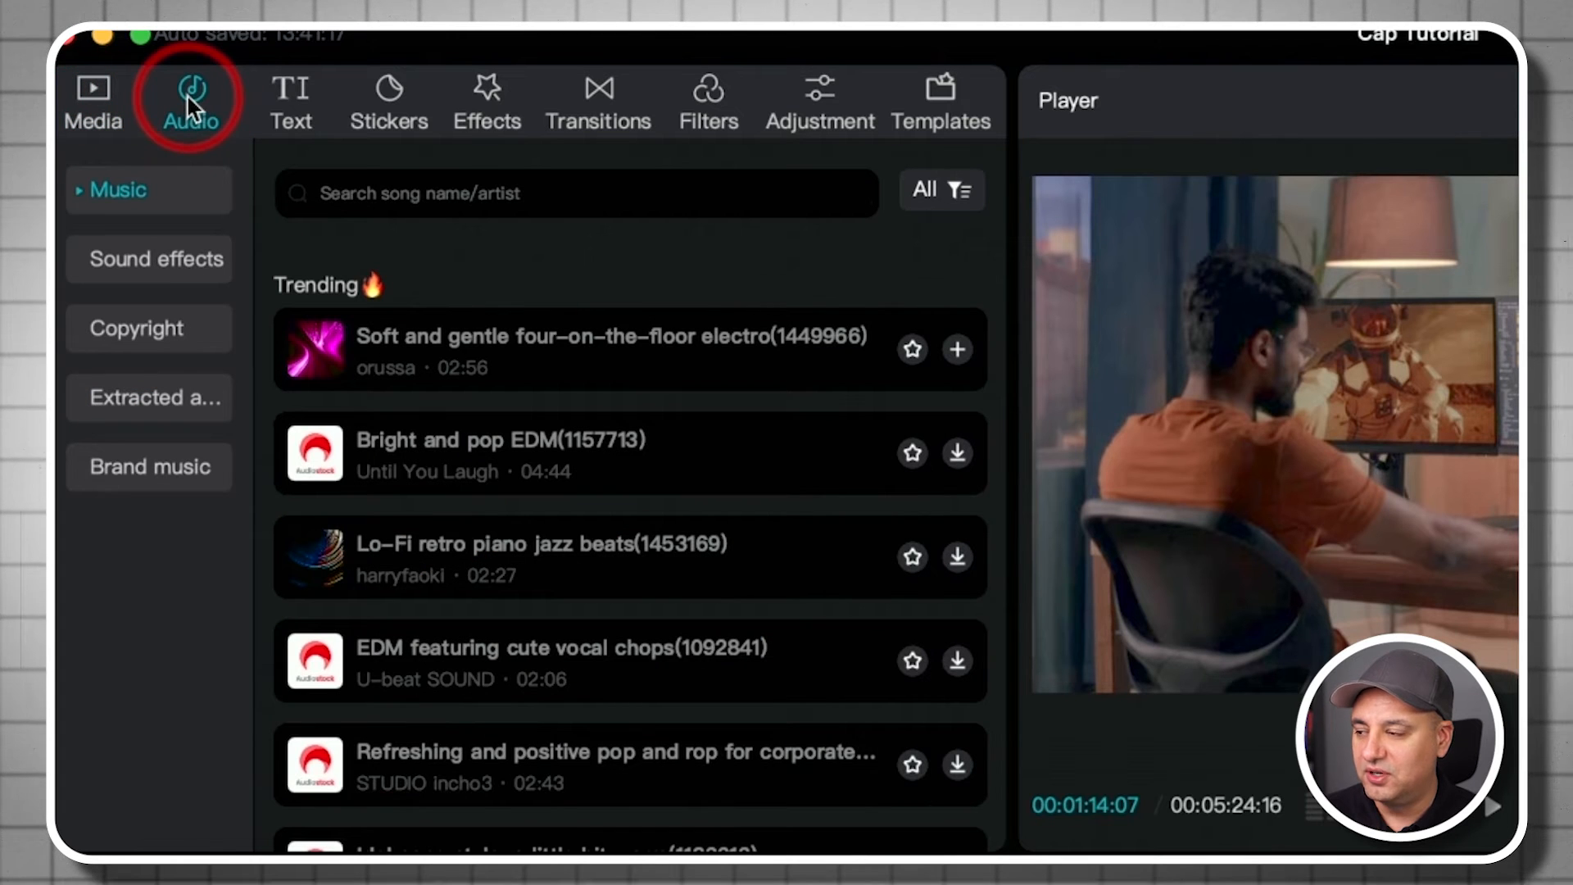
click(90, 92)
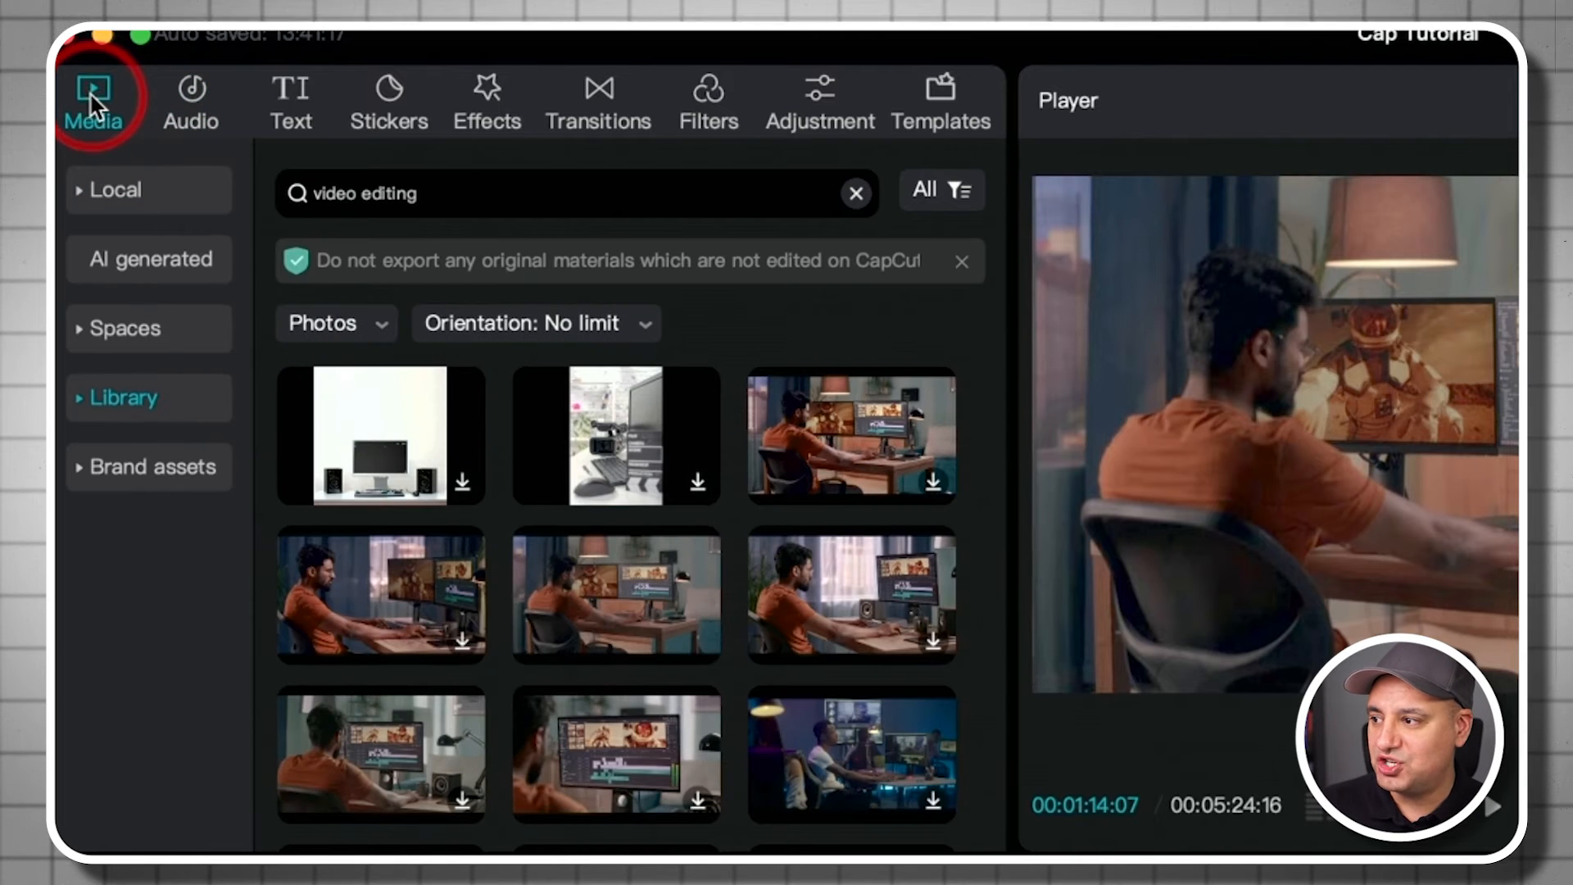
click(190, 90)
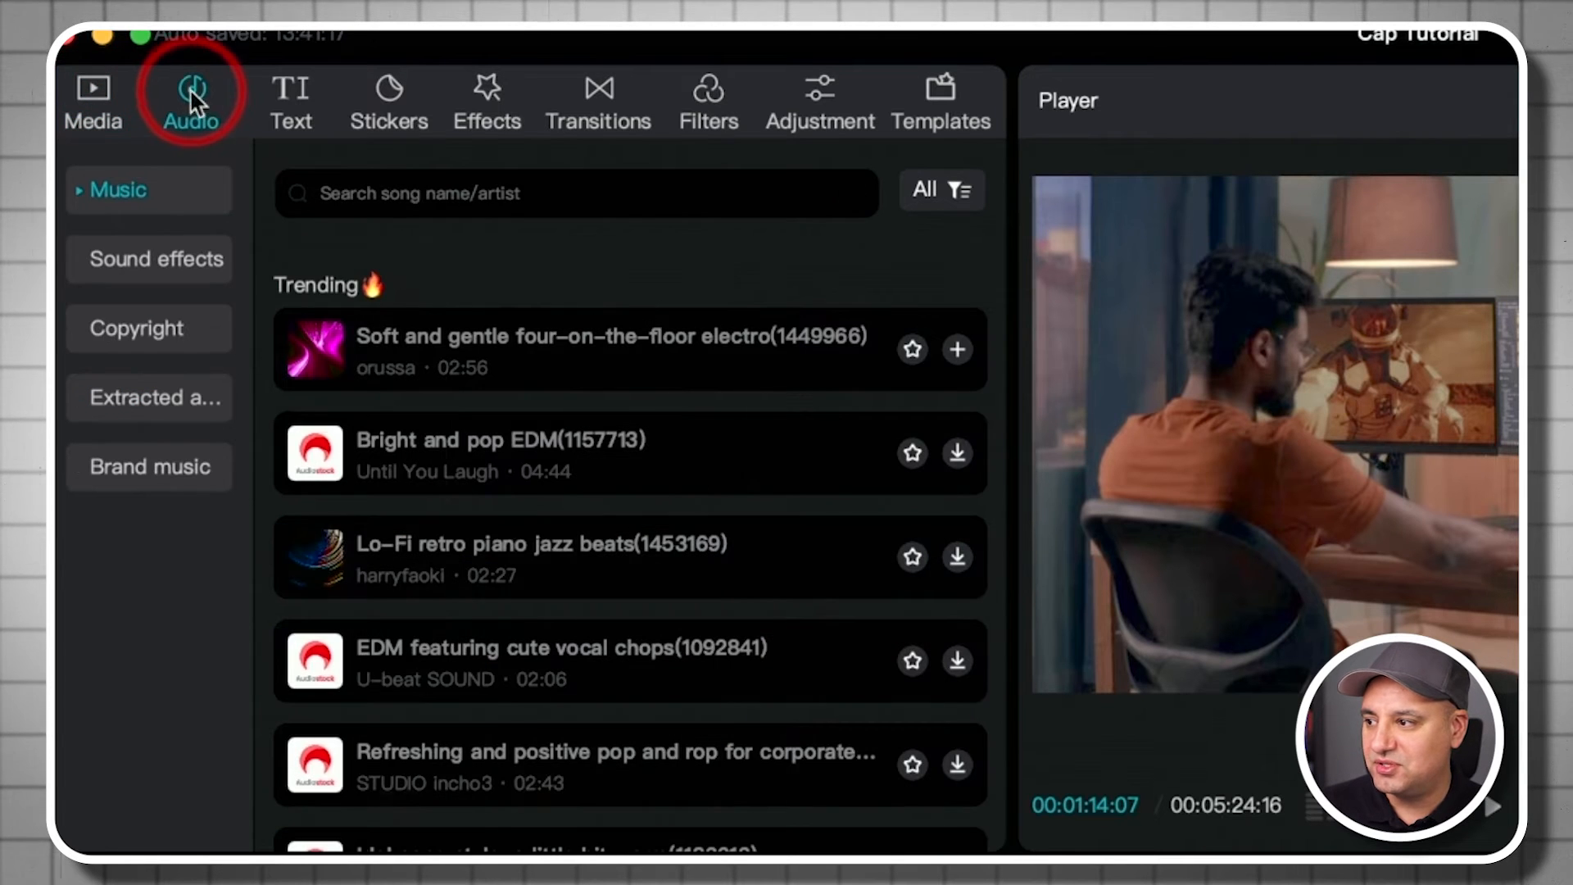
click(291, 105)
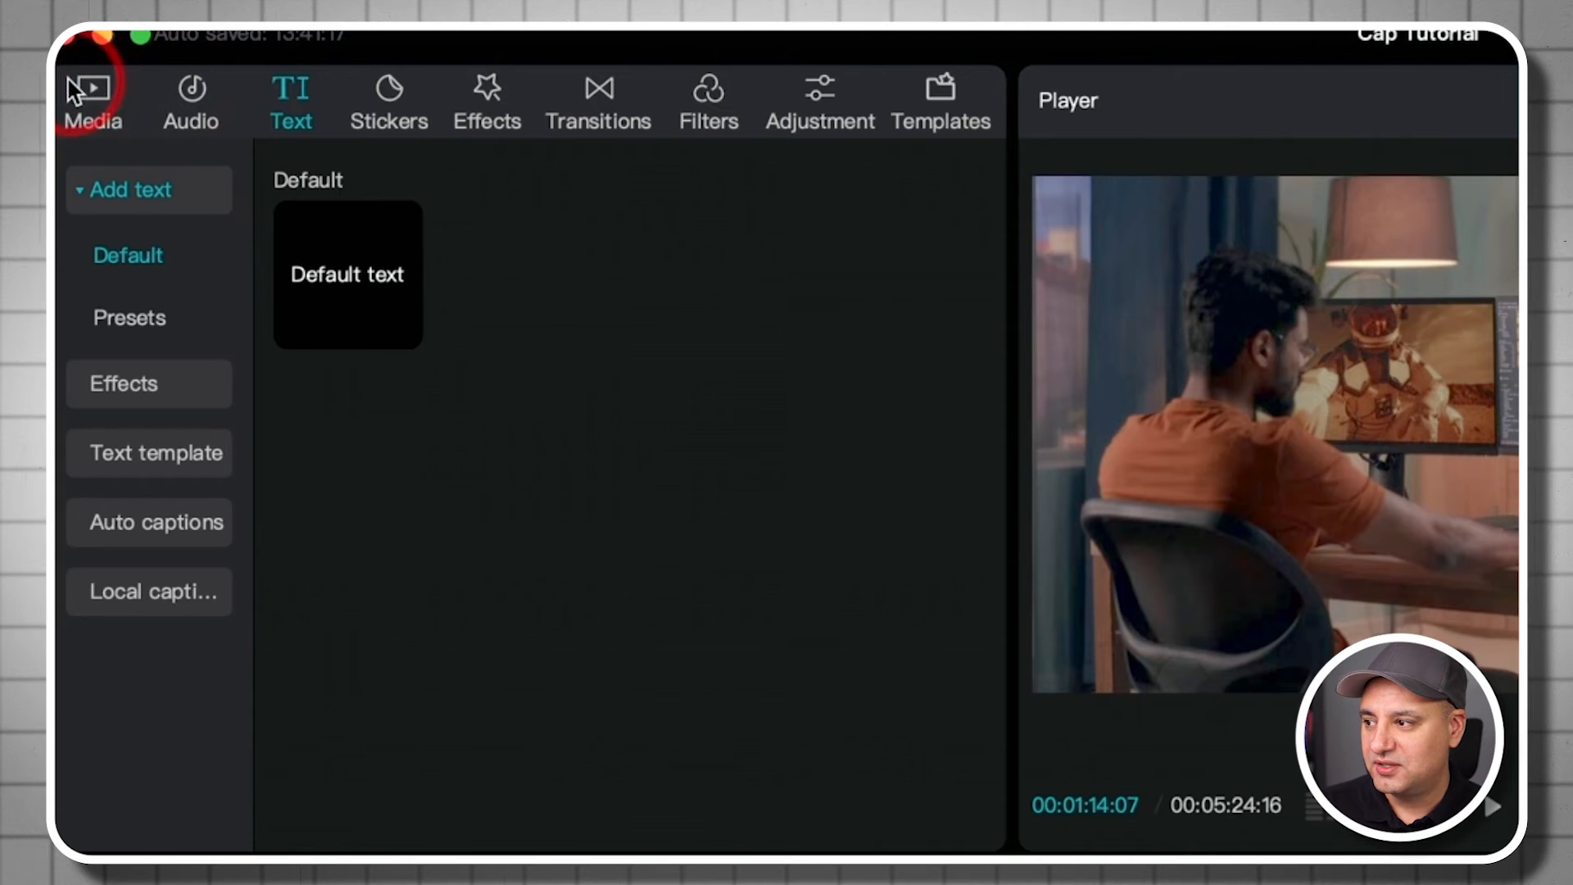
click(92, 87)
click(207, 104)
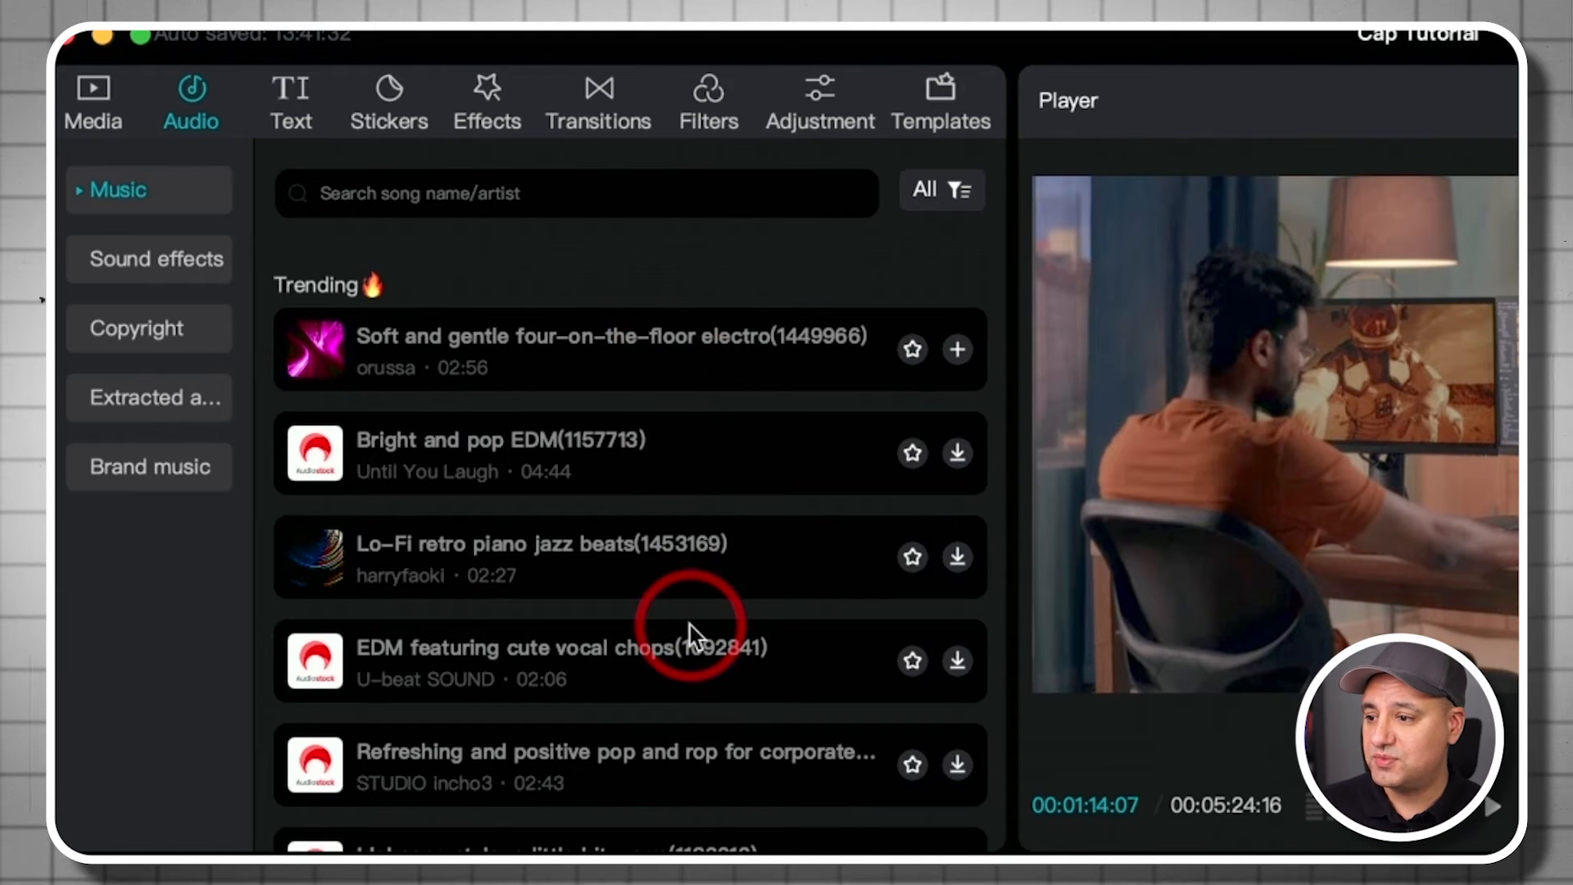
Preview "Bright and pop EDM" and "Soft and gentle four-on-the-floor electro", and add the latter to the timeline at 00:01:14:07
click(683, 453)
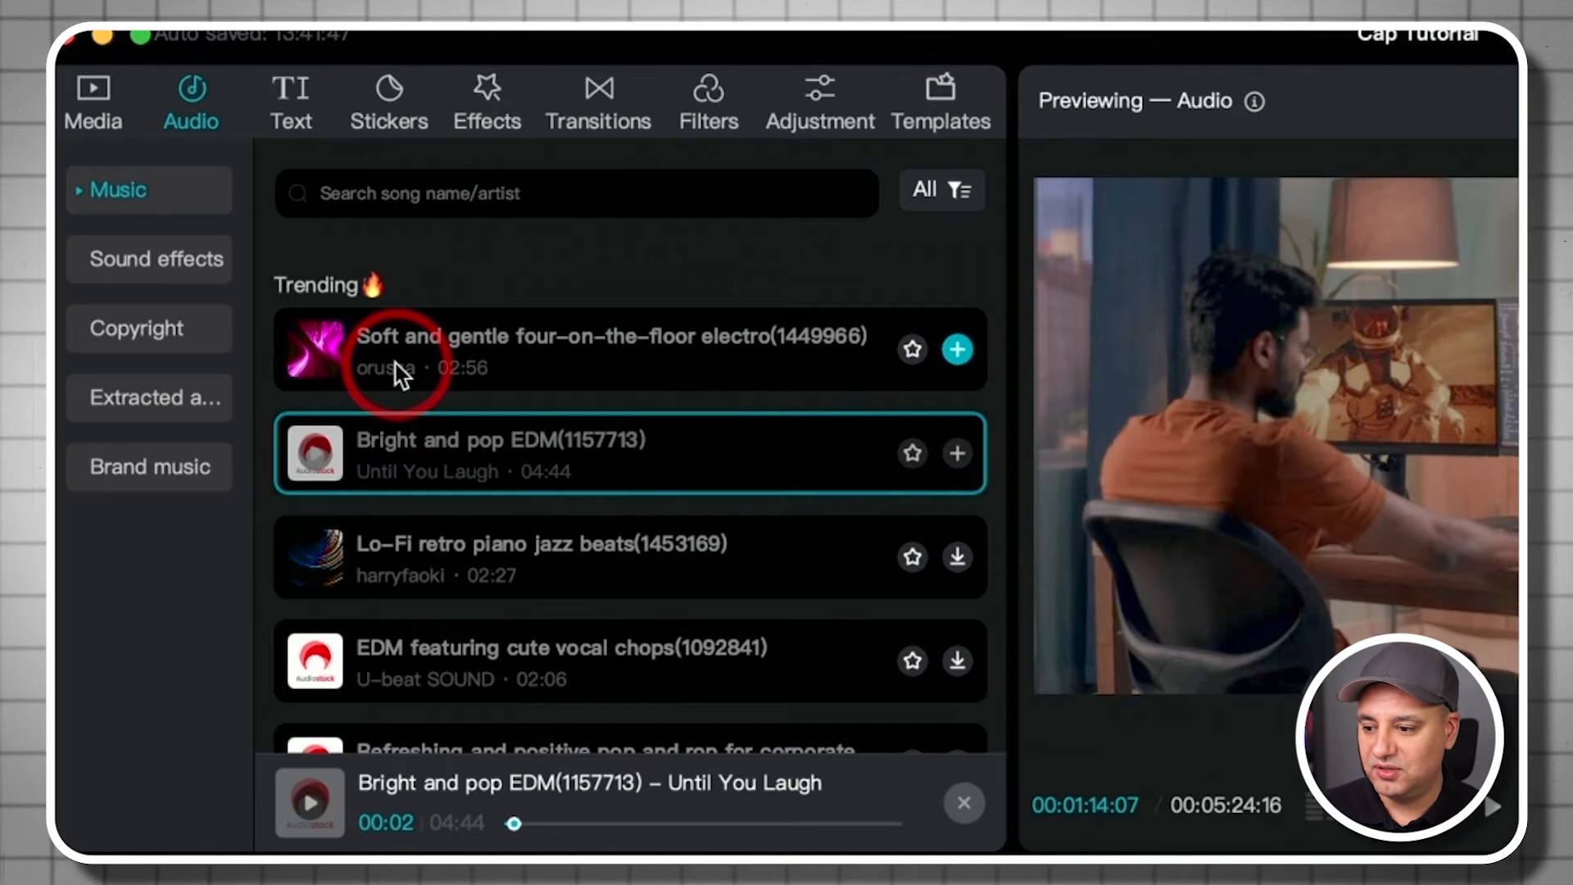
click(396, 364)
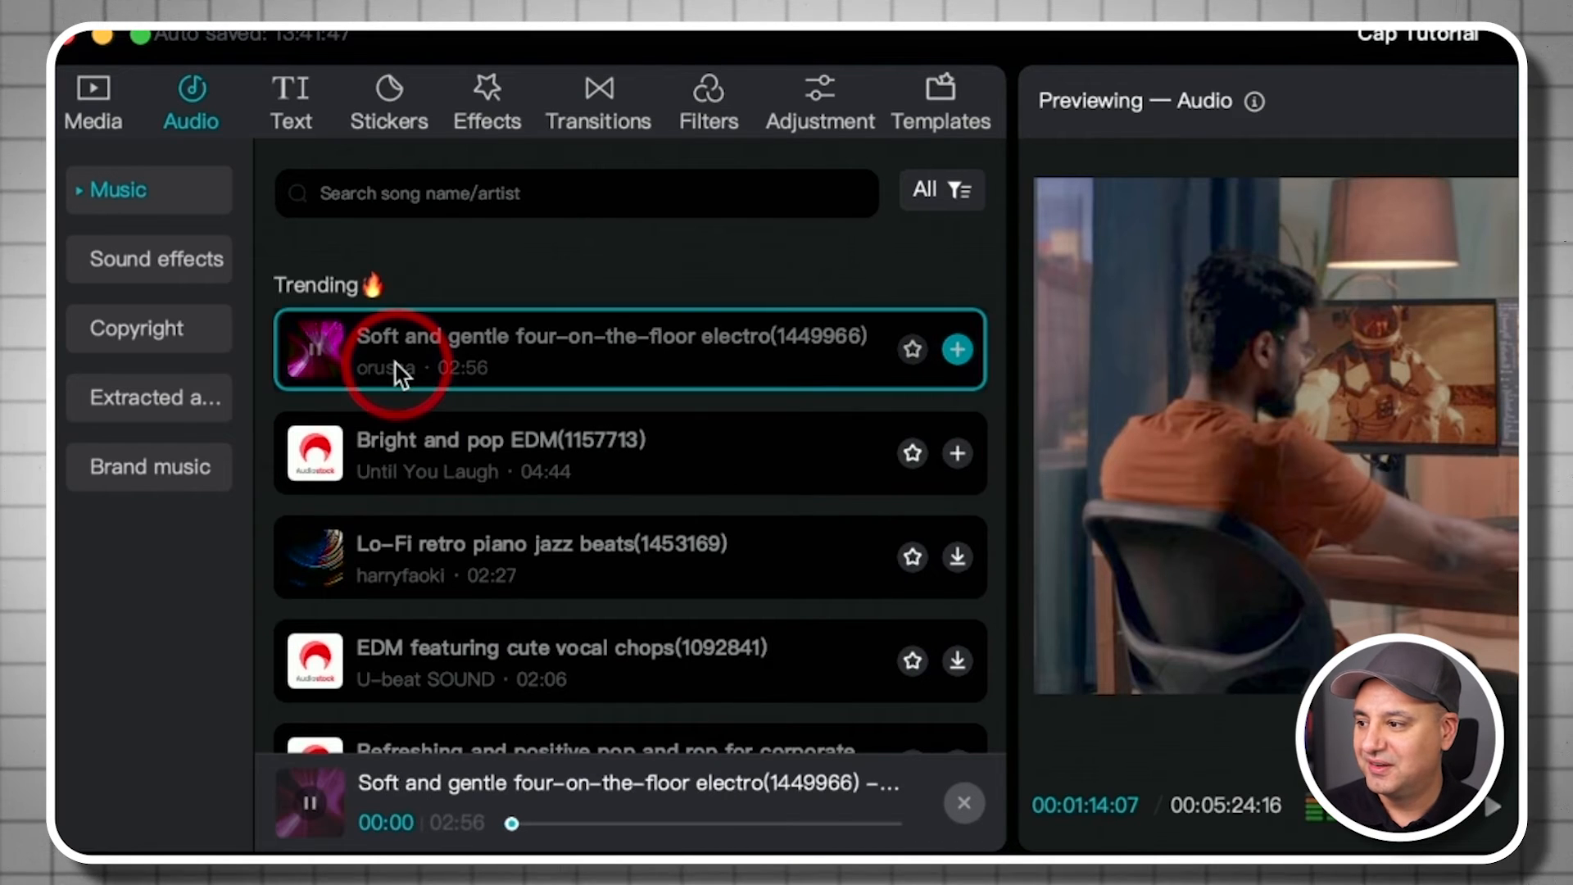
click(319, 353)
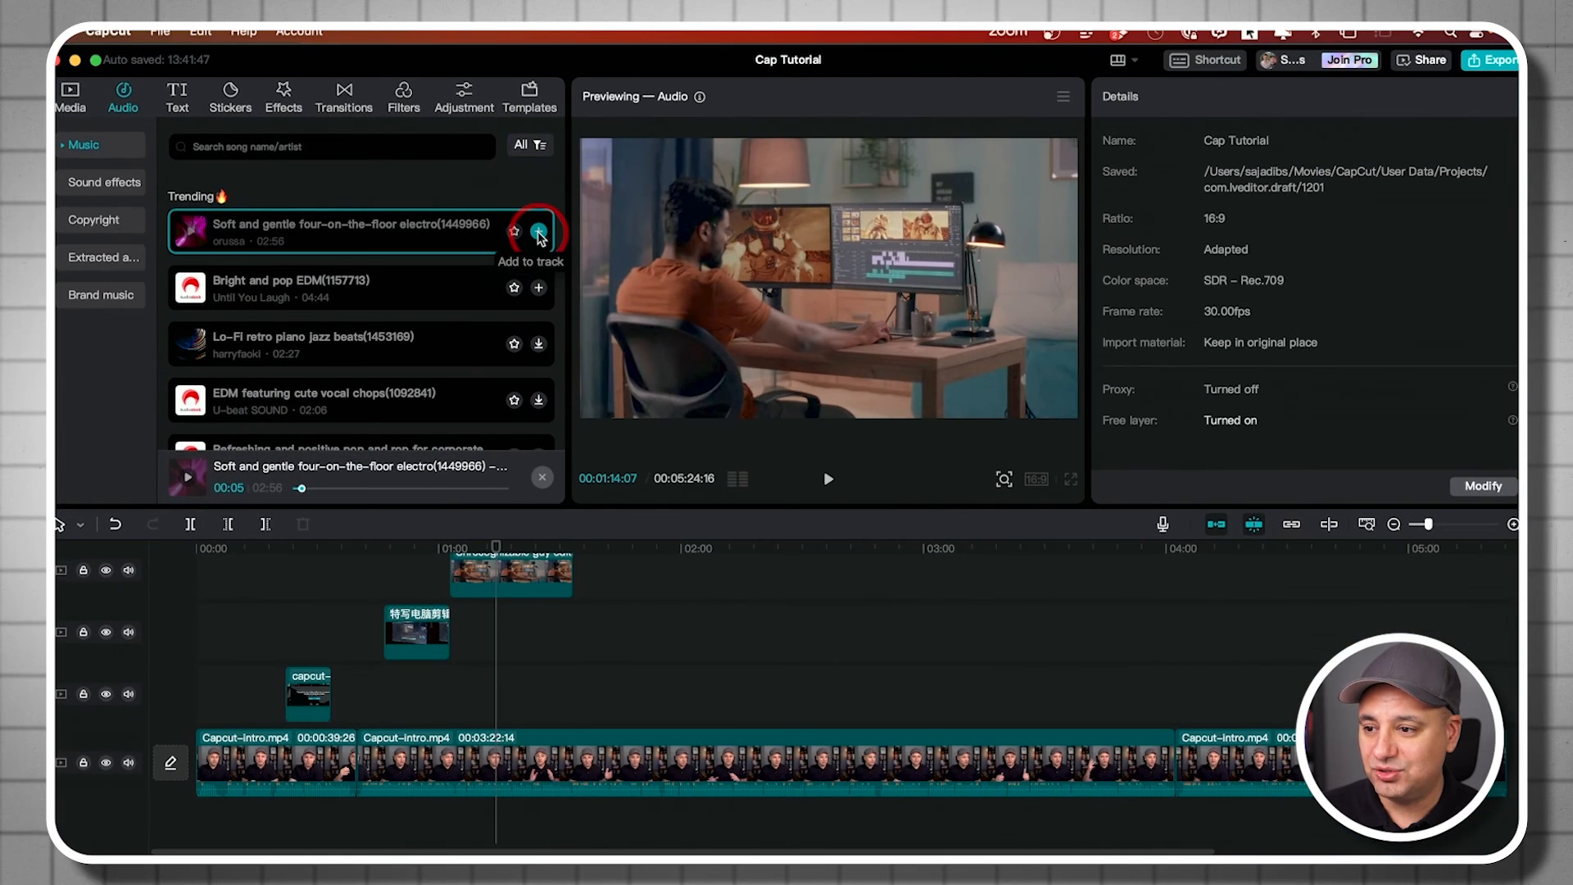
click(957, 351)
scroll(719, 744, down, 1)
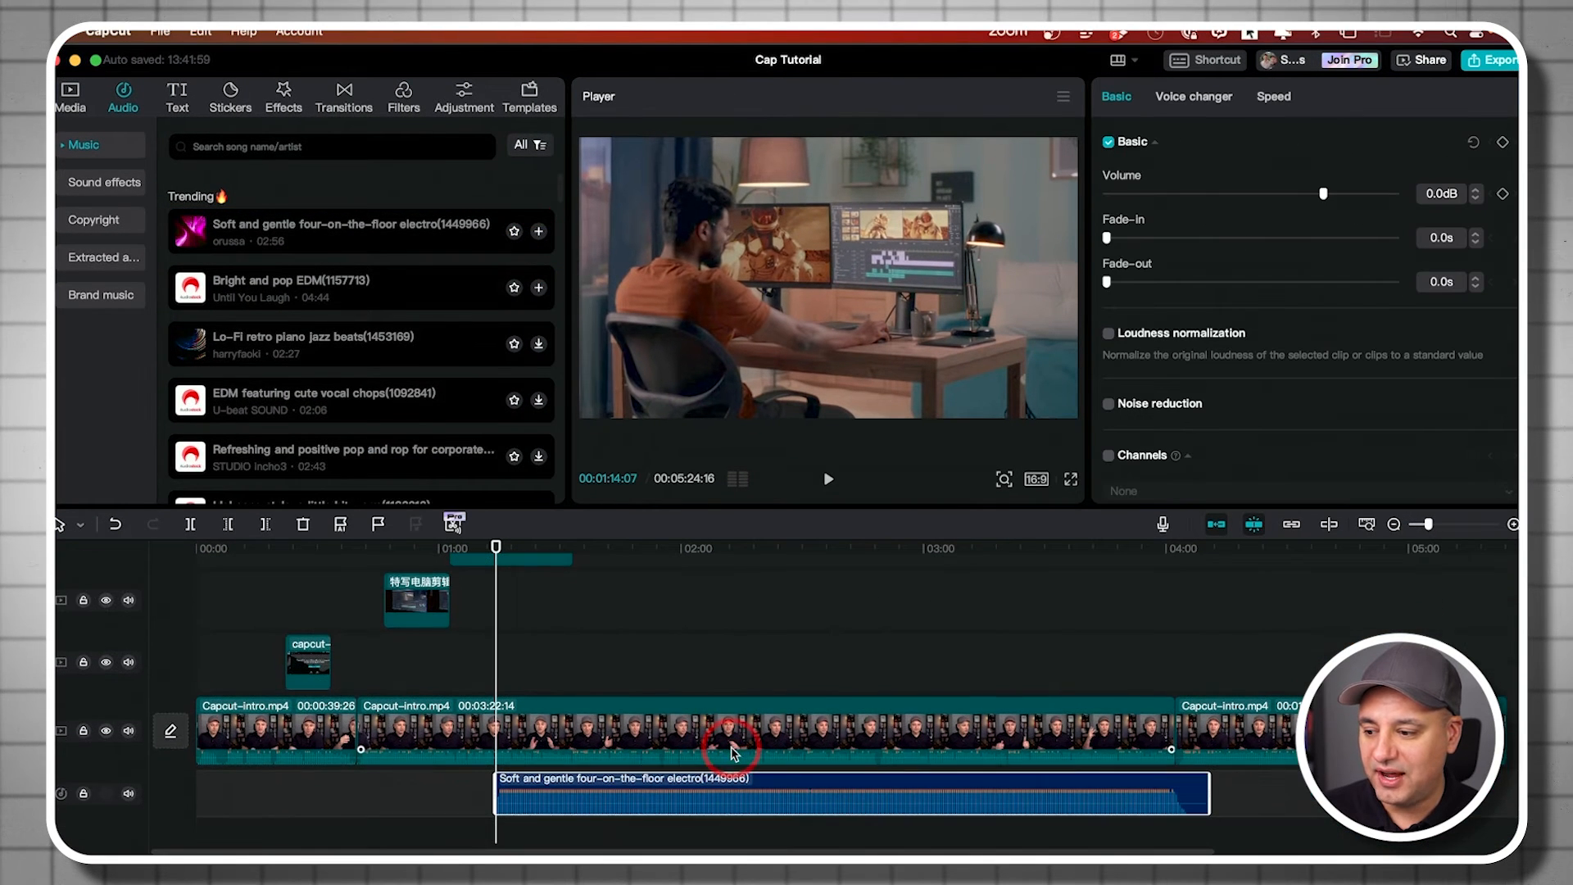
Return the playhead to 00:00:00:00 and move the music clip to the very start of the timeline
click(503, 545)
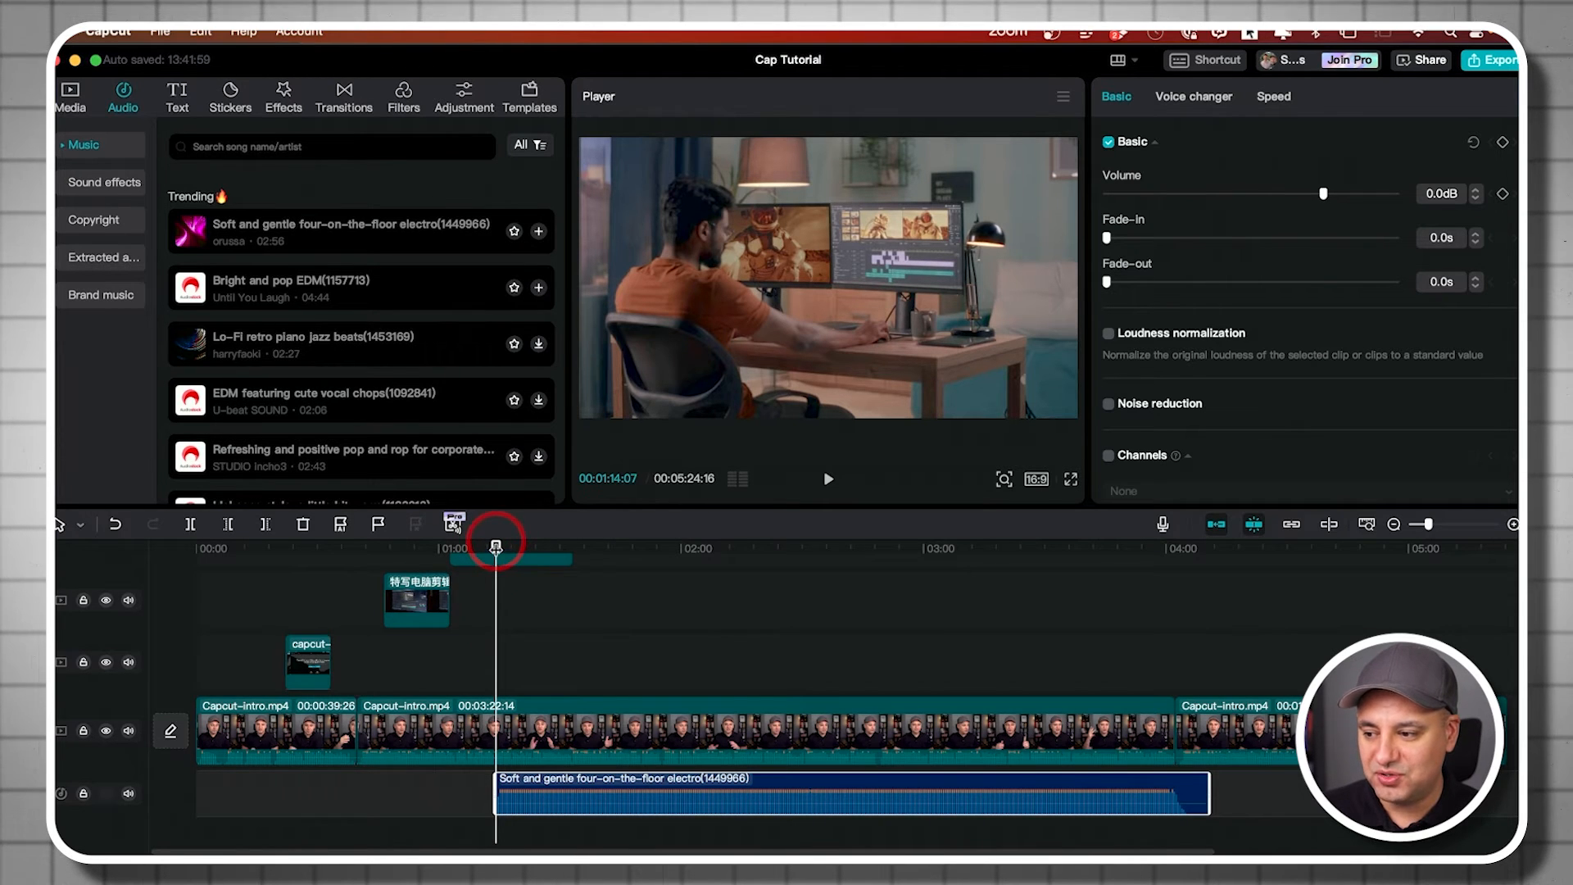
drag(500, 549, 489, 549)
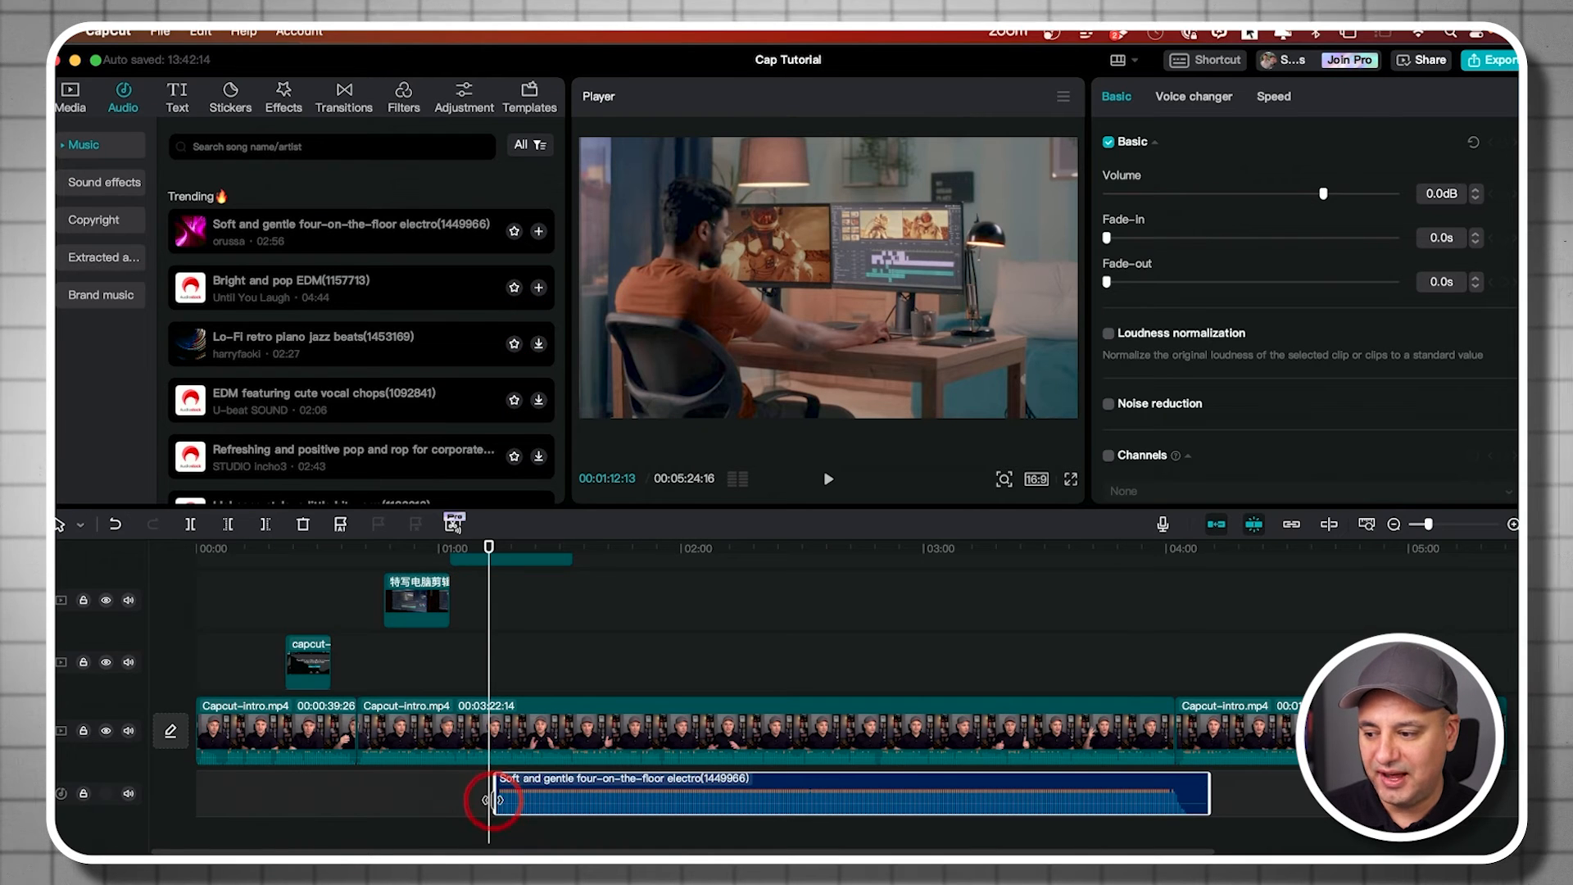
drag(488, 547, 96, 580)
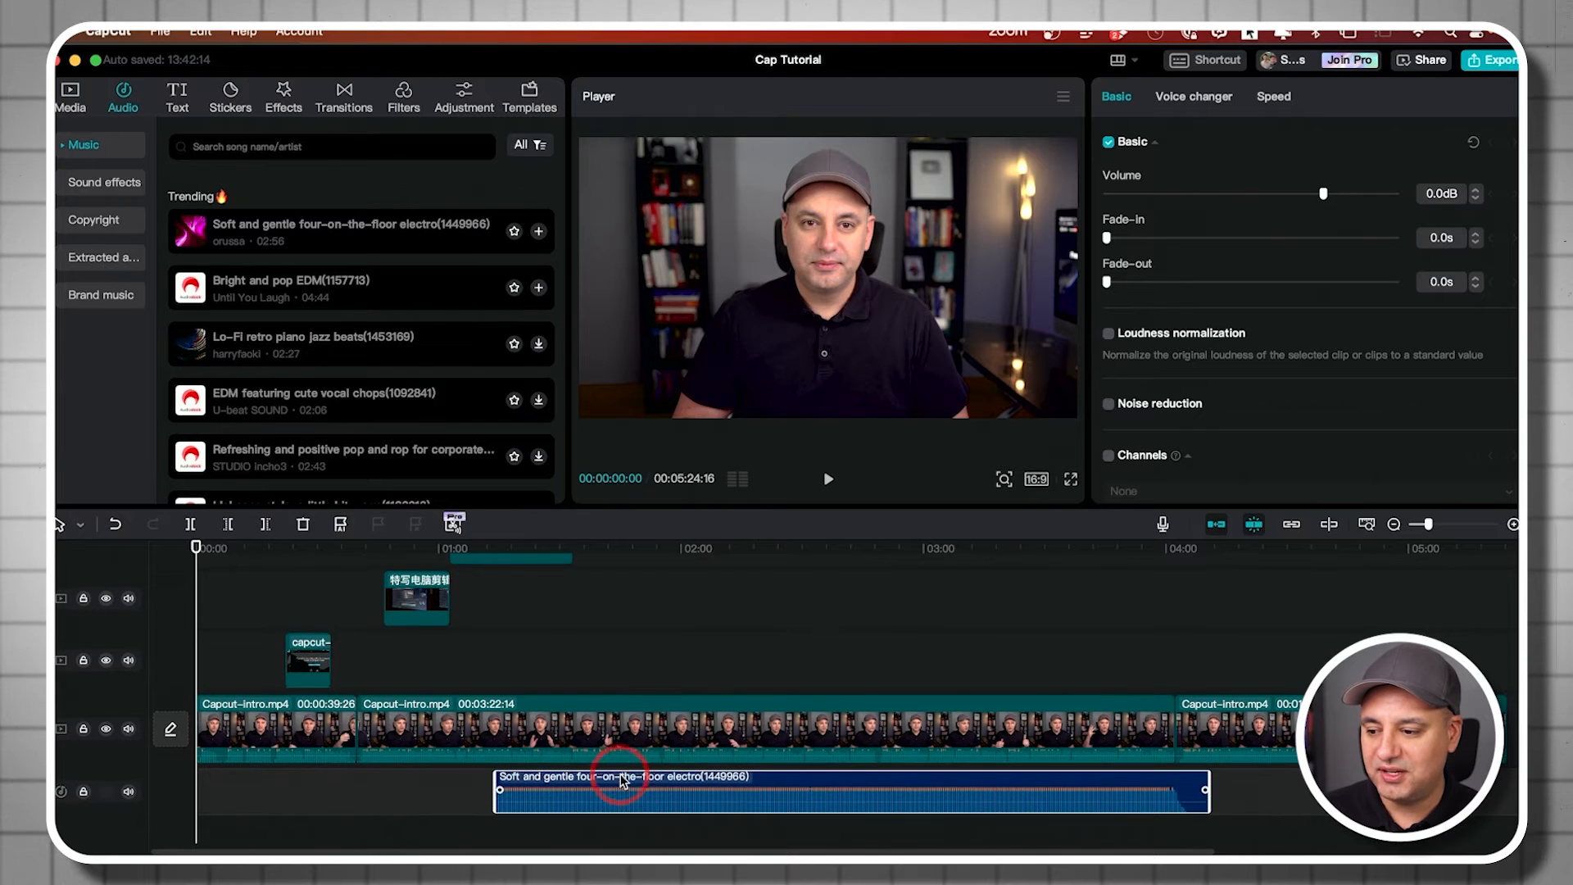
scroll(657, 776, down, 1)
drag(584, 779, 211, 778)
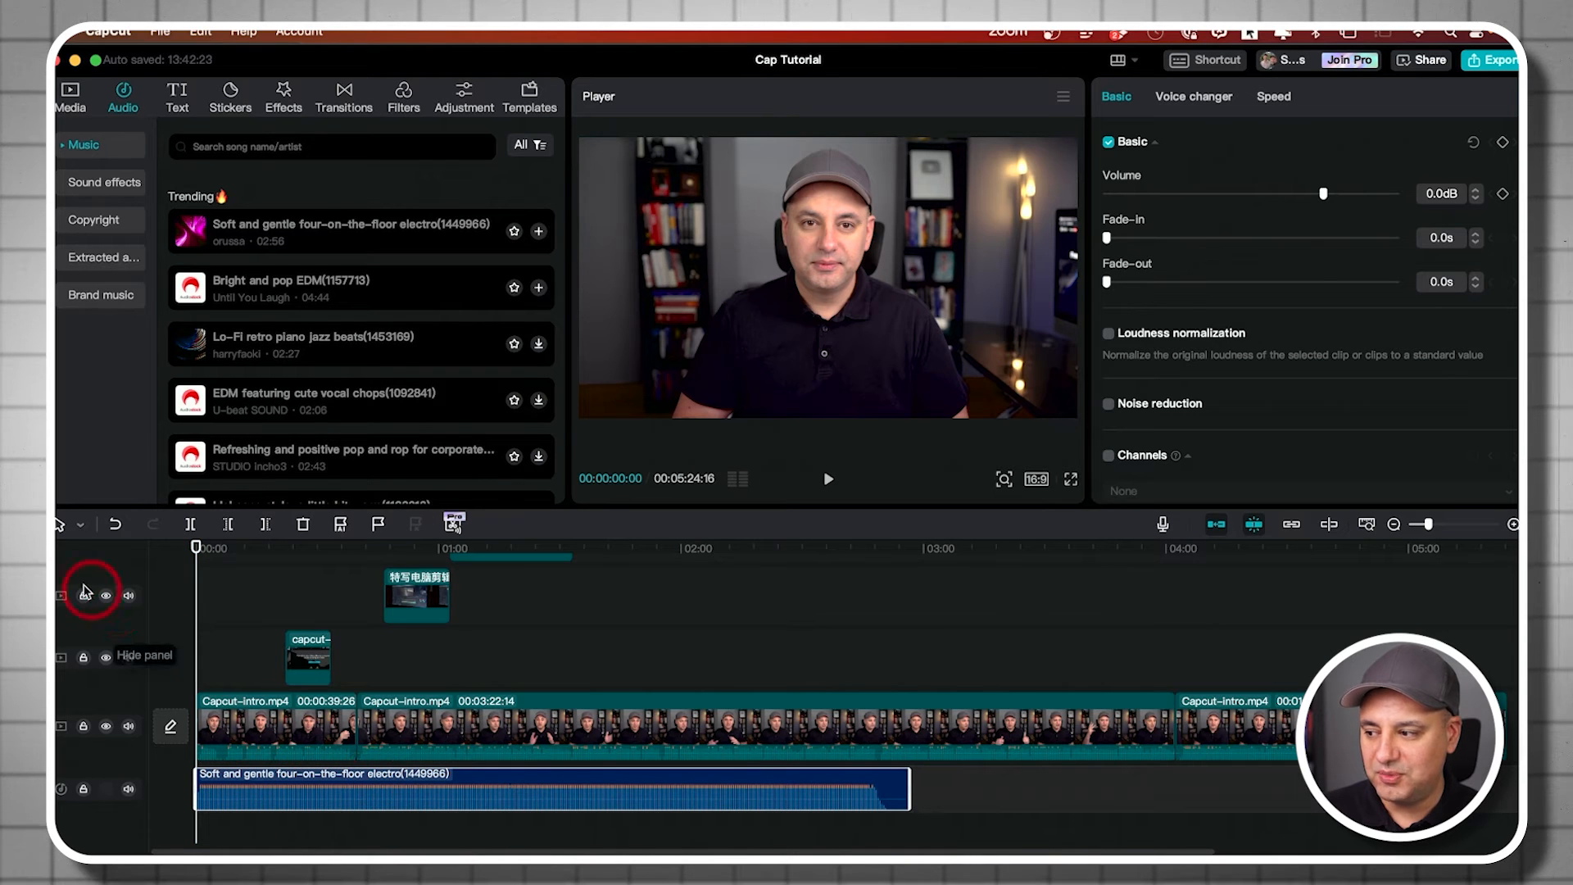
Use the Split tool to cut the music clip at about 00:00:56, 00:01:39 and 00:02:17
click(75, 528)
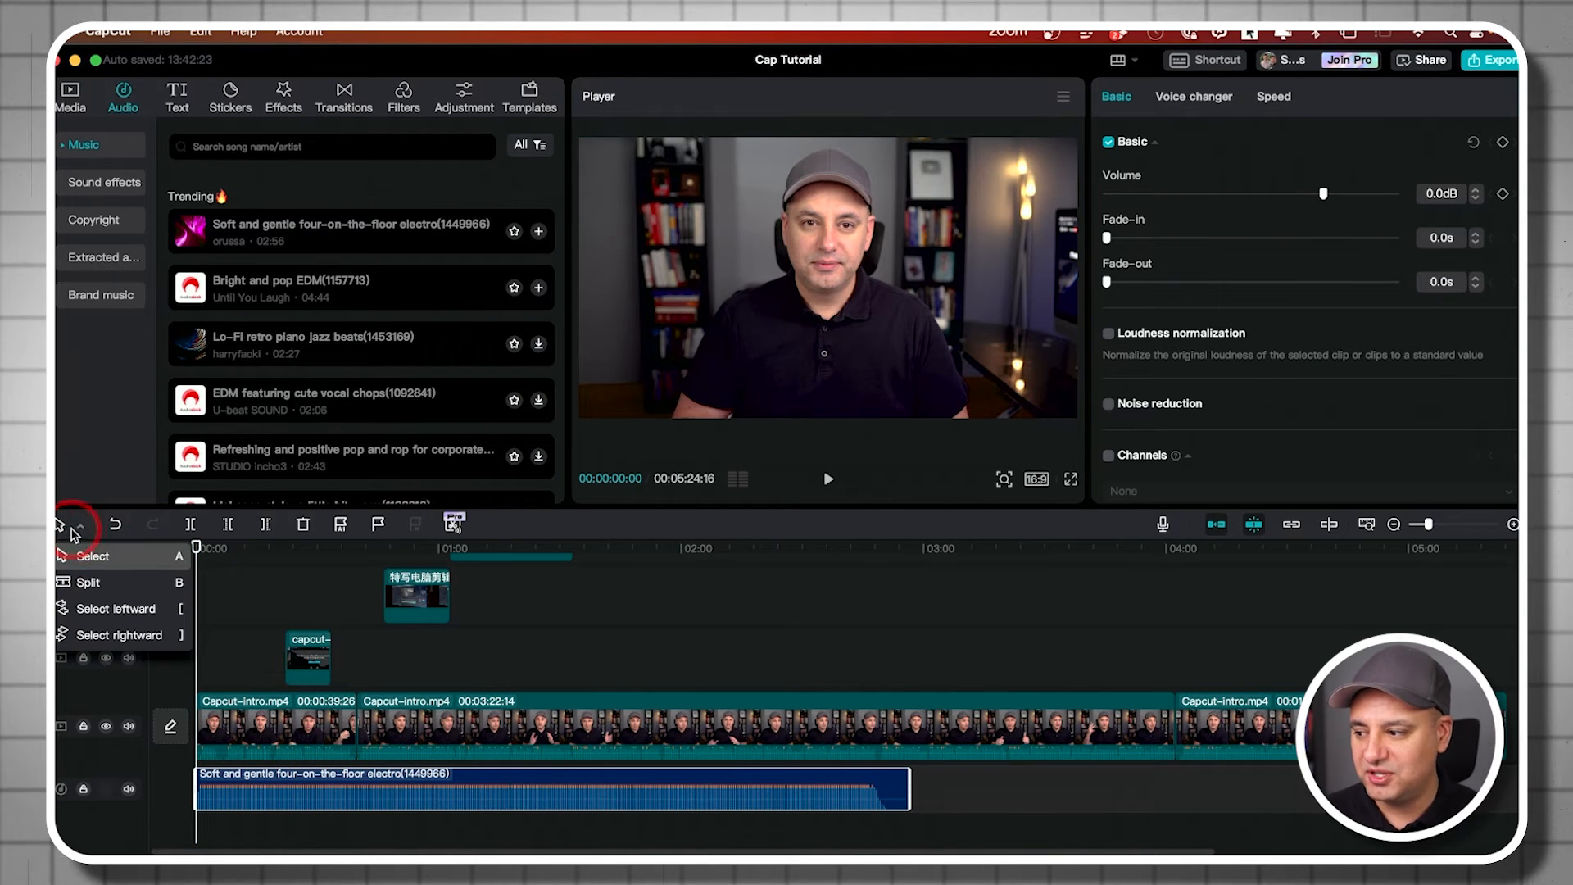
click(90, 581)
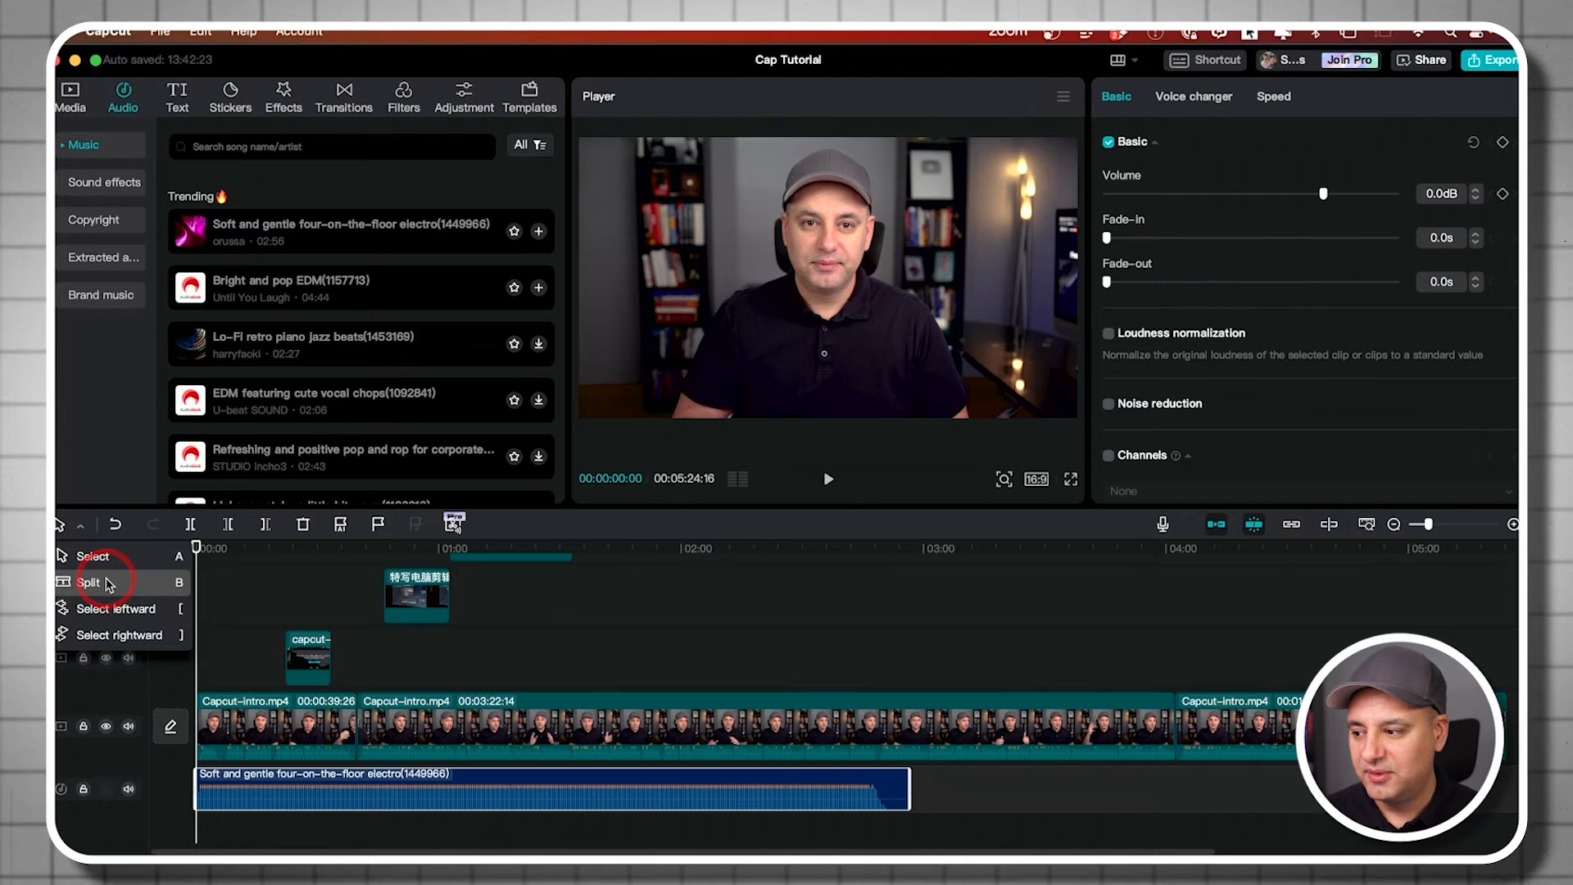
click(426, 789)
click(598, 790)
click(754, 789)
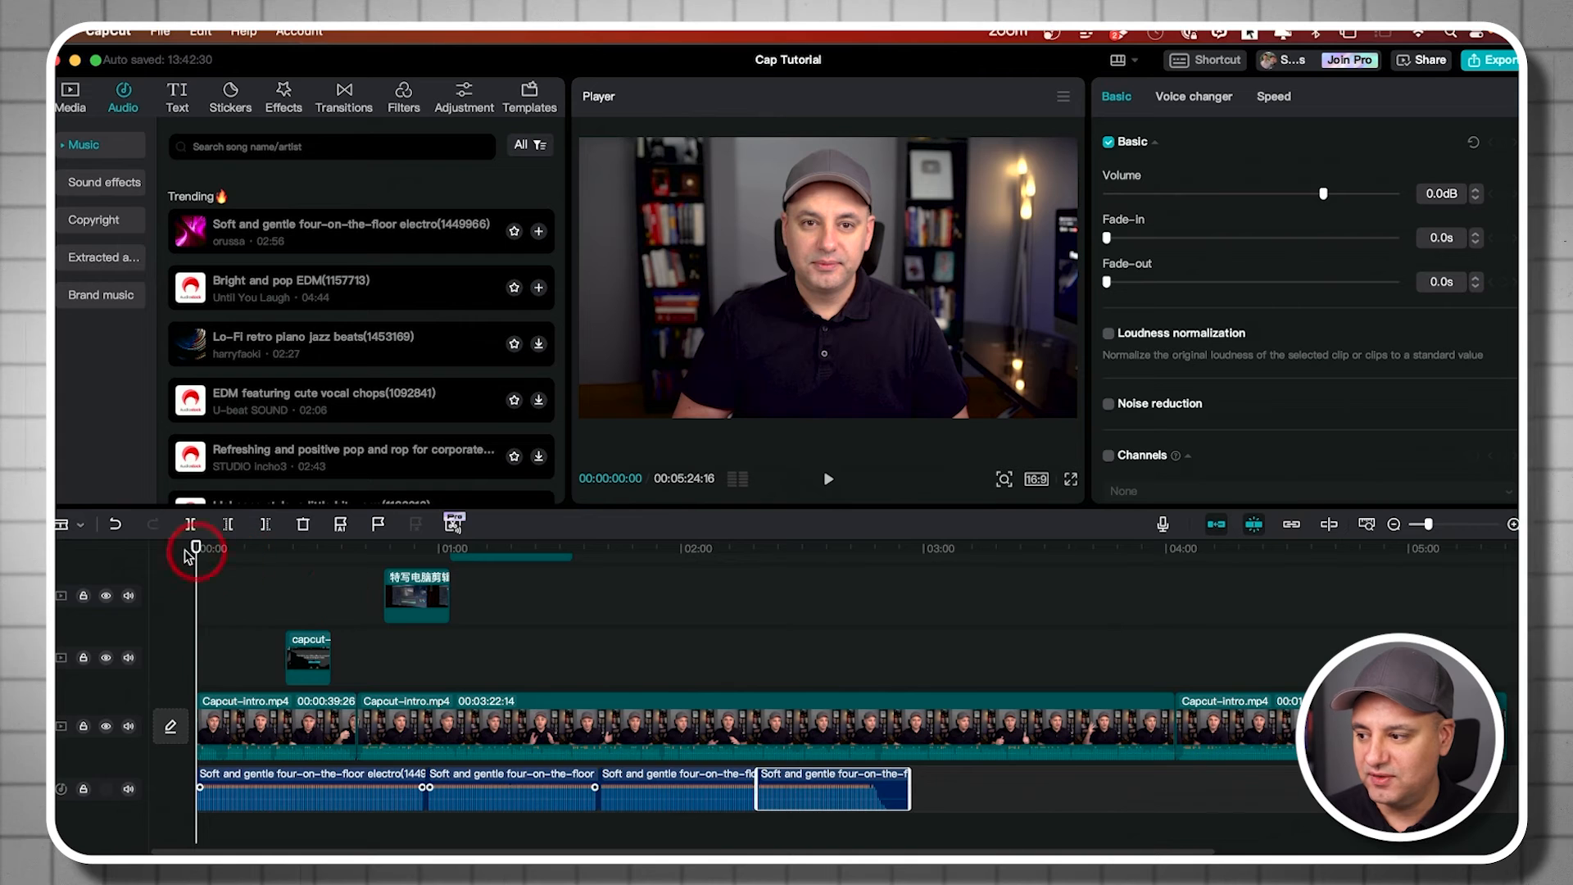
Undo the three splits in the music clip
click(115, 524)
click(115, 524)
click(116, 524)
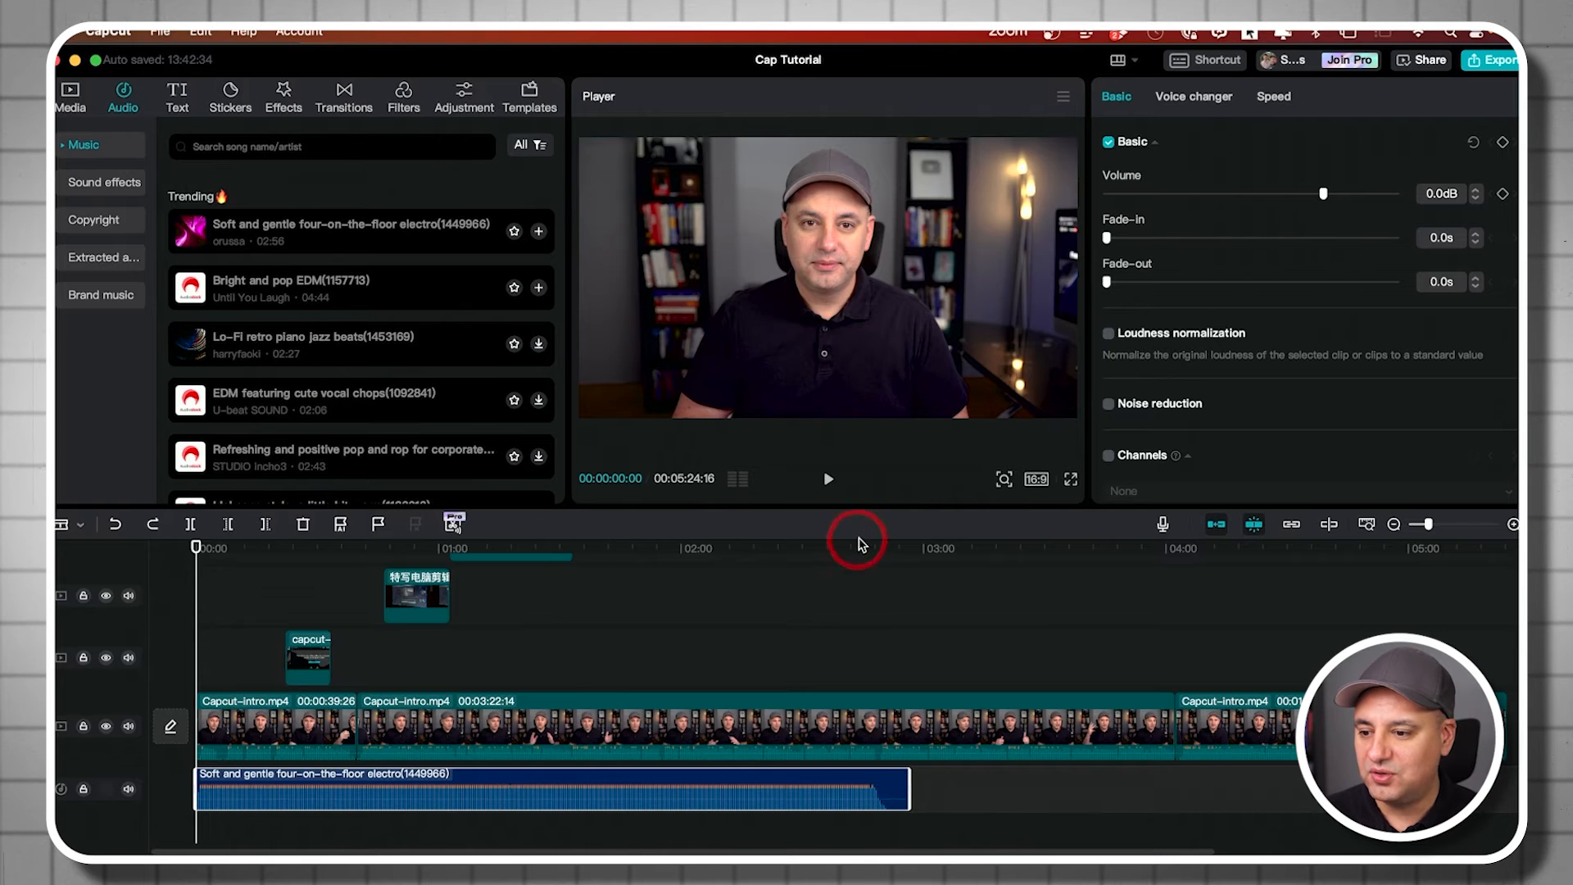
Add a second copy of "Soft and gentle four-on-the-floor electro" at 00:02:50:22 and trim its end to the end of the main video
click(69, 534)
click(87, 551)
drag(195, 548, 884, 568)
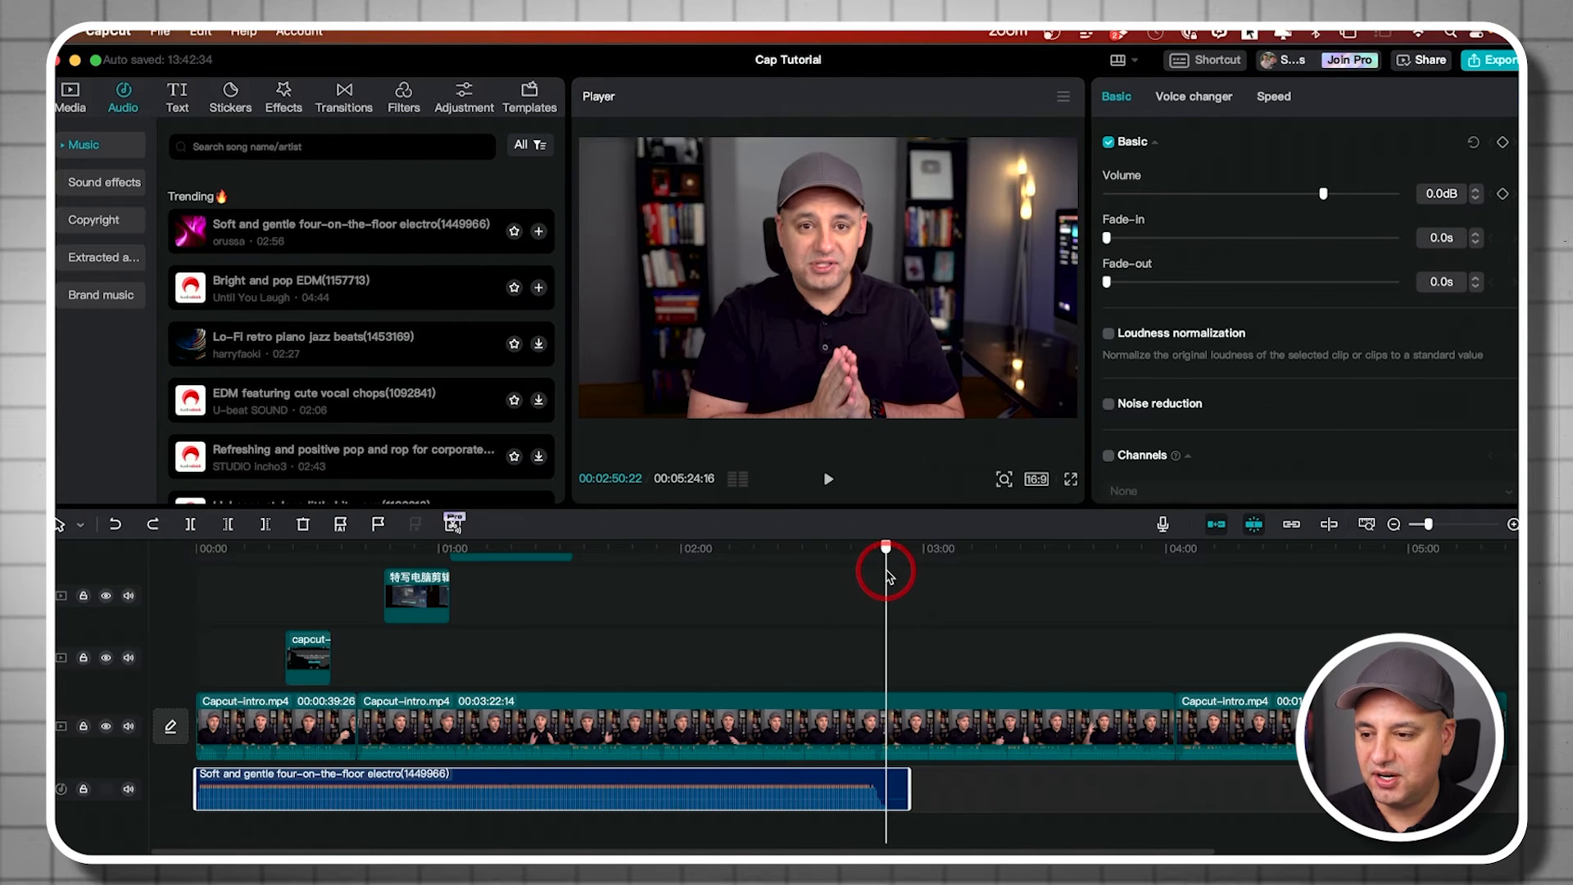
click(538, 231)
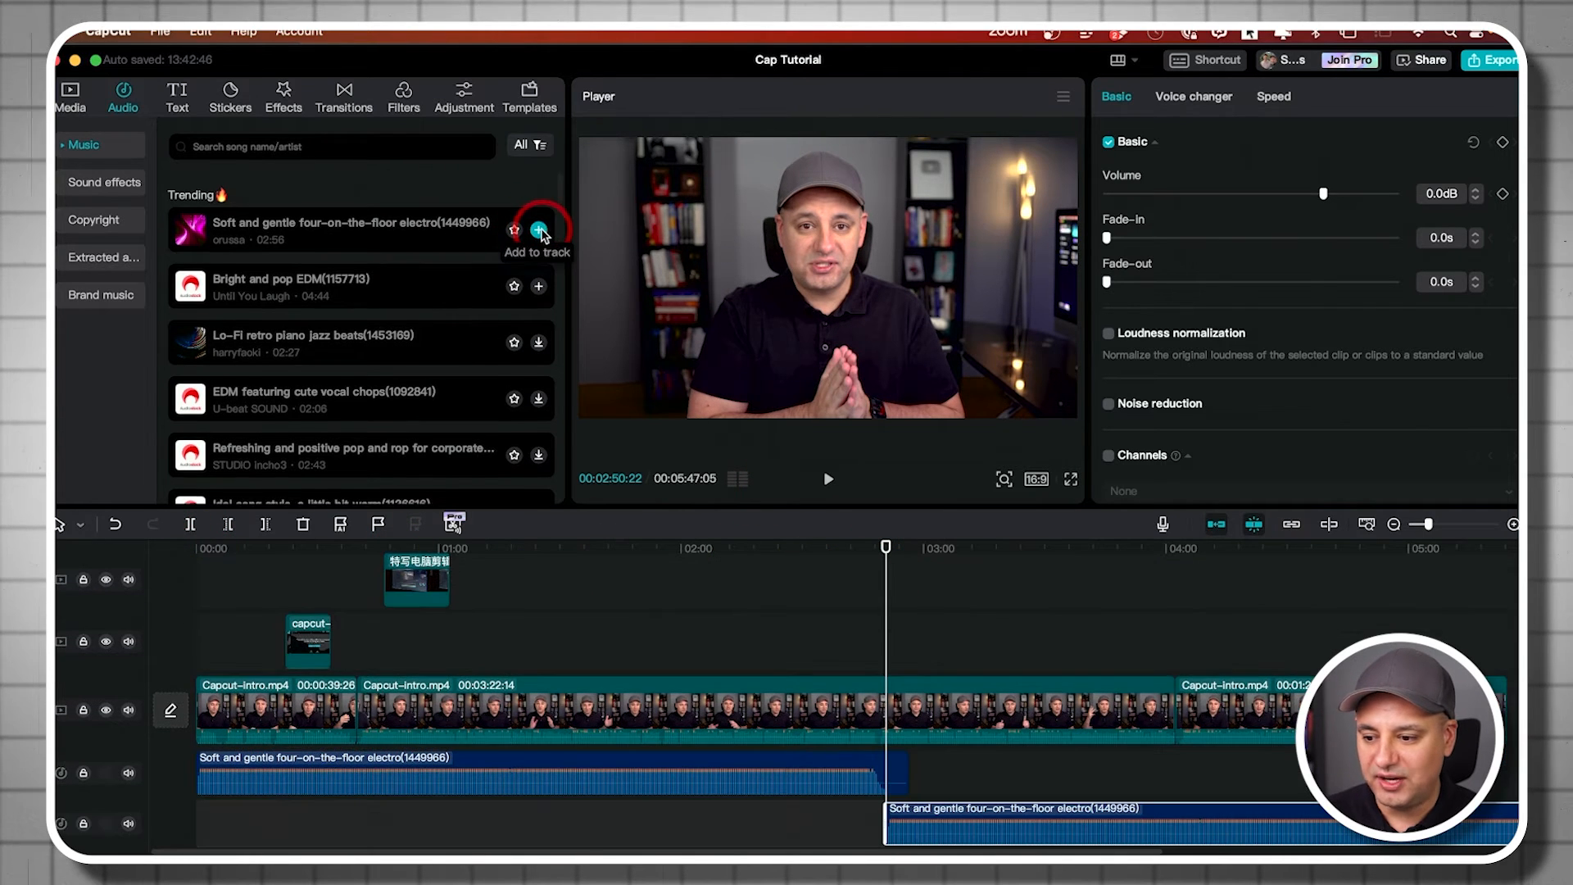
drag(883, 555, 1207, 562)
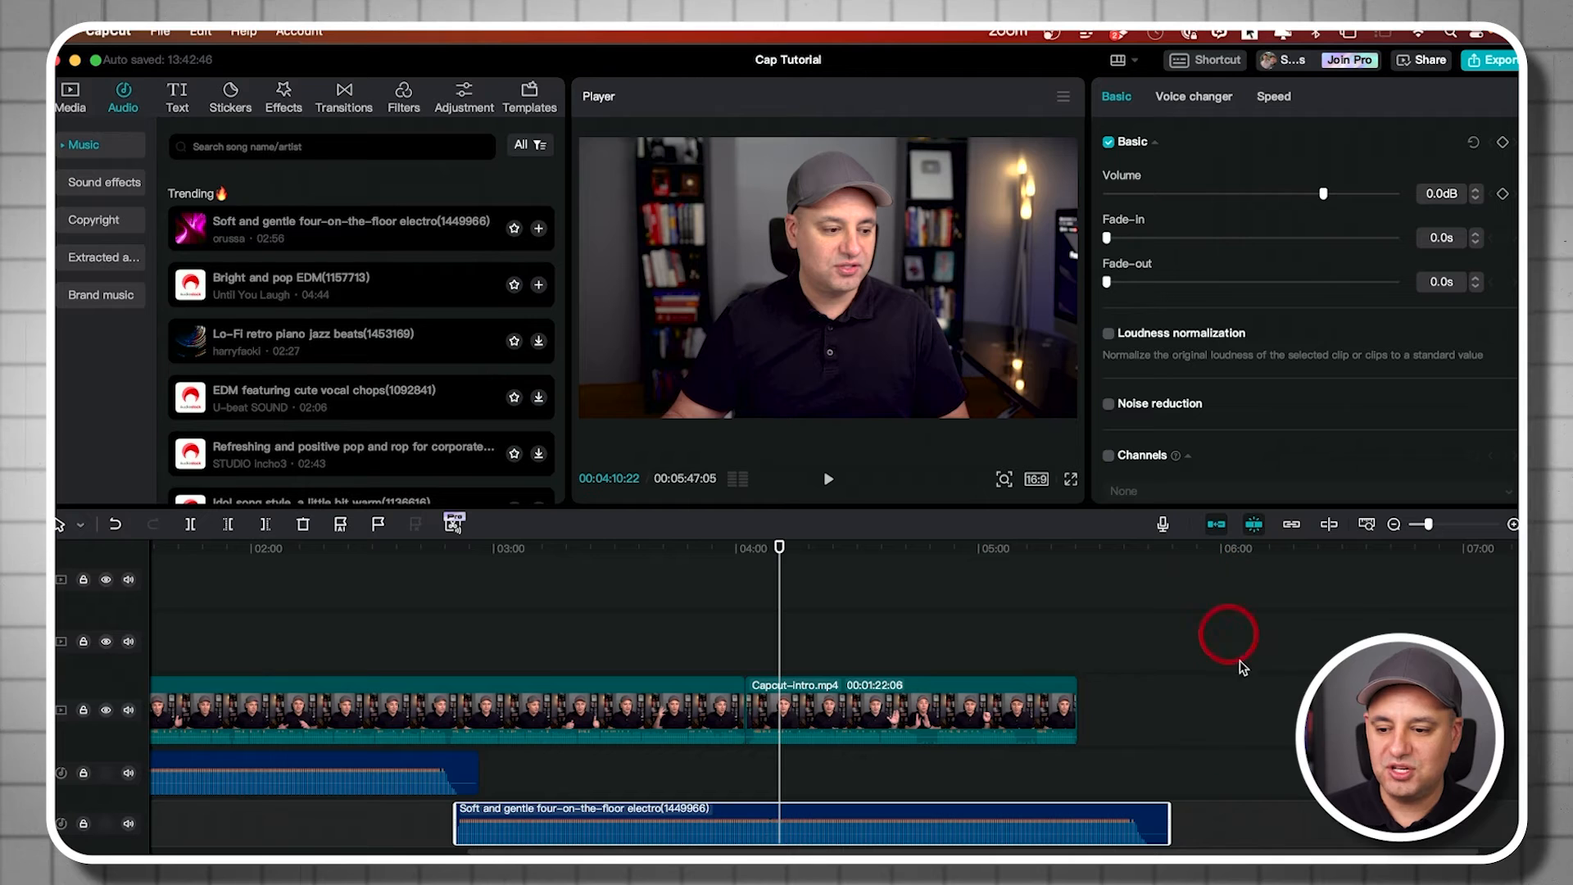
drag(1170, 812, 1076, 811)
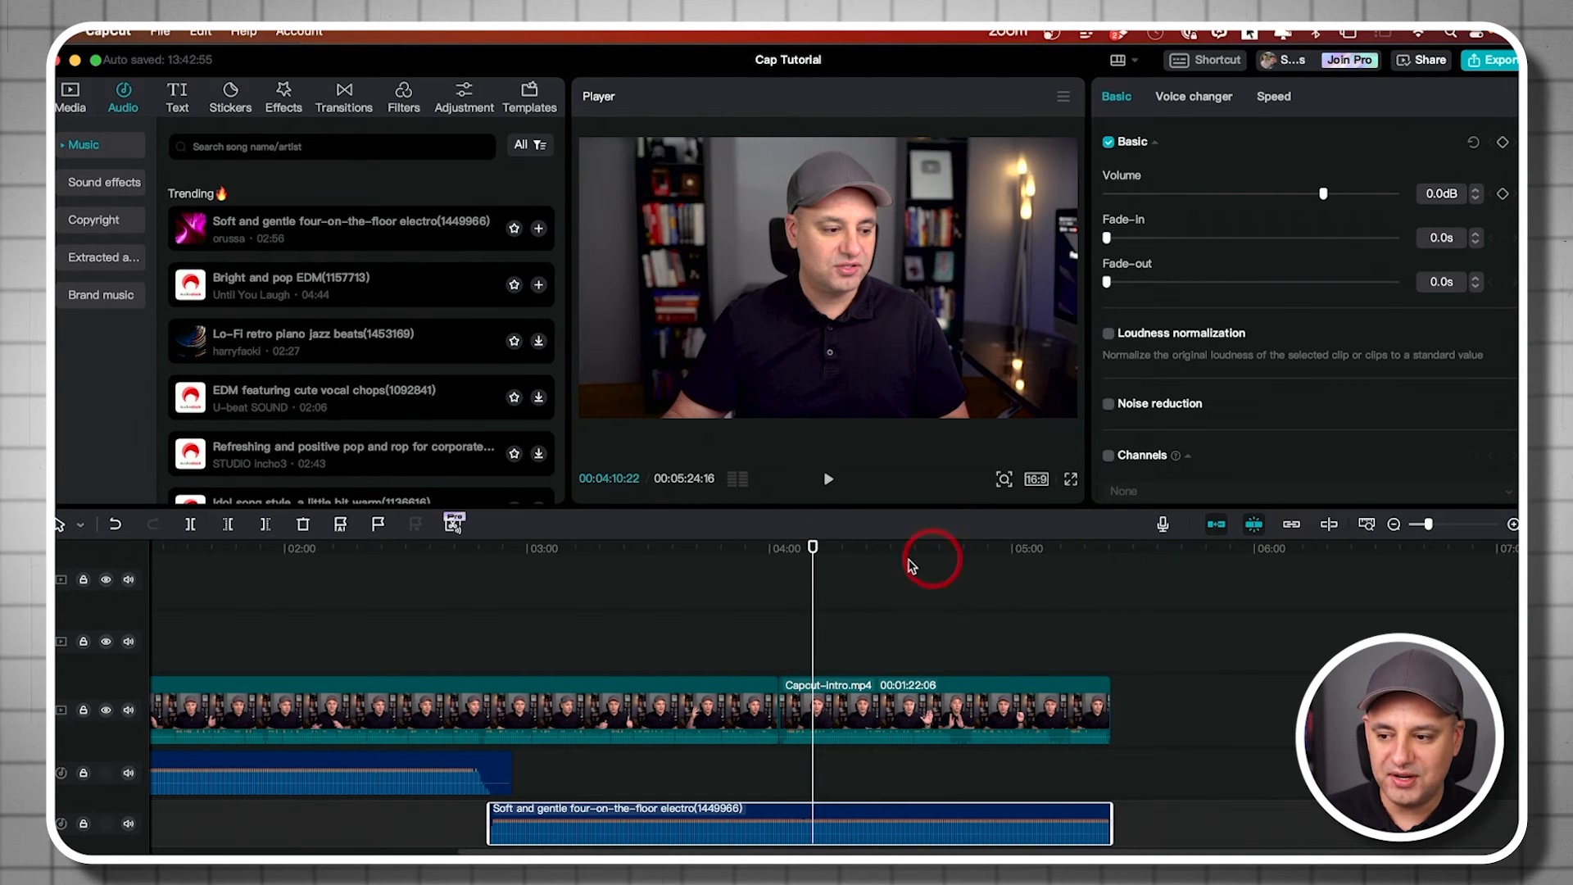
scroll(737, 595, left, 5)
drag(1080, 548, 888, 547)
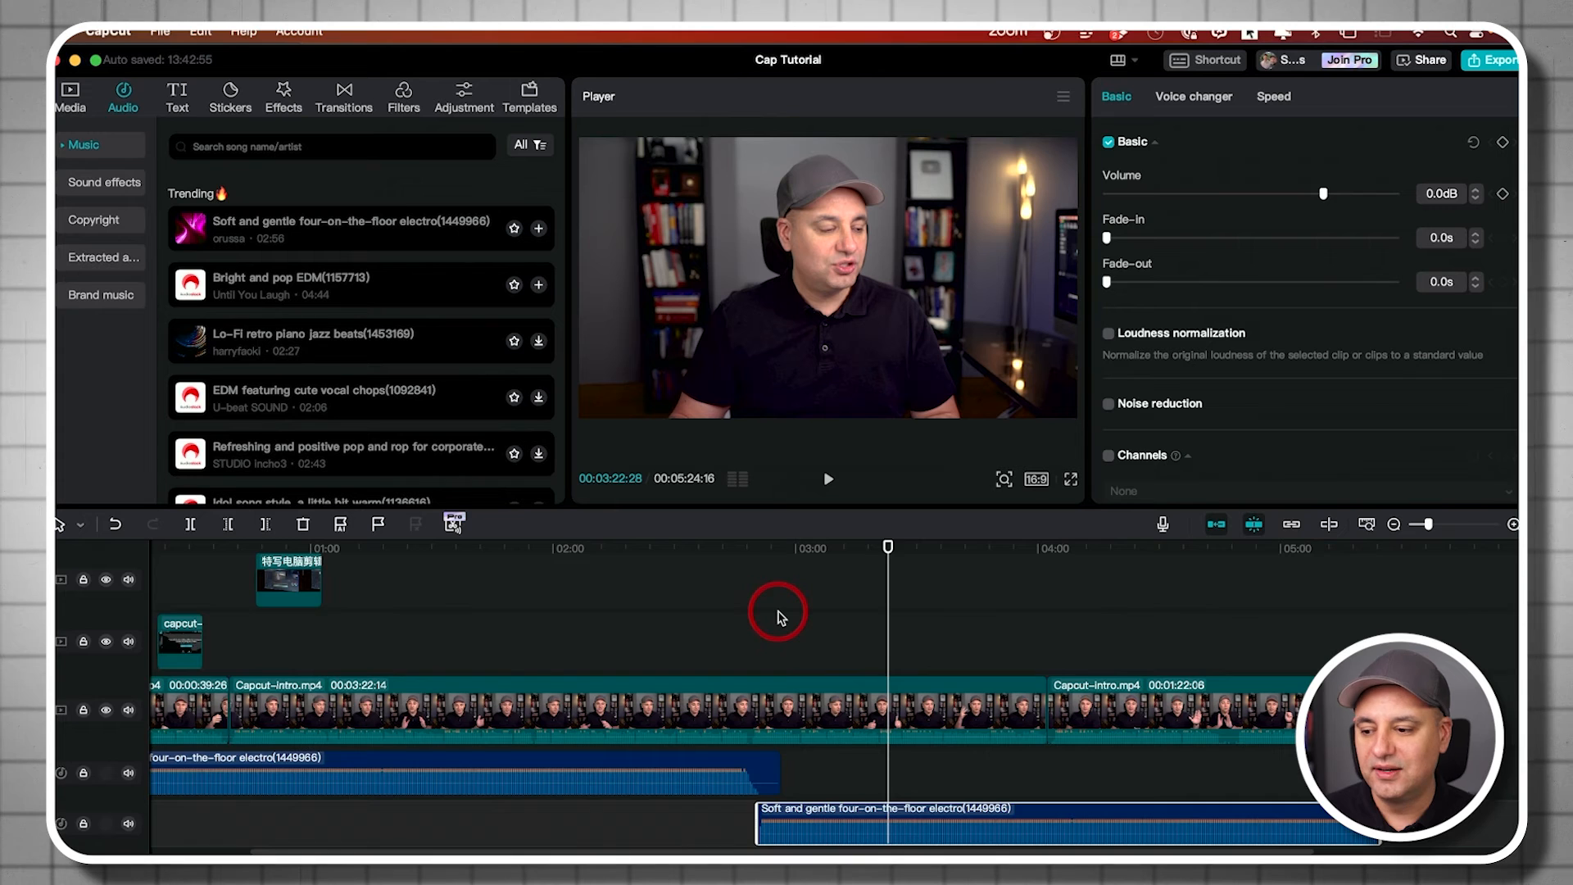
scroll(738, 627, up, 1)
scroll(701, 639, left, 3)
scroll(700, 639, down, 1)
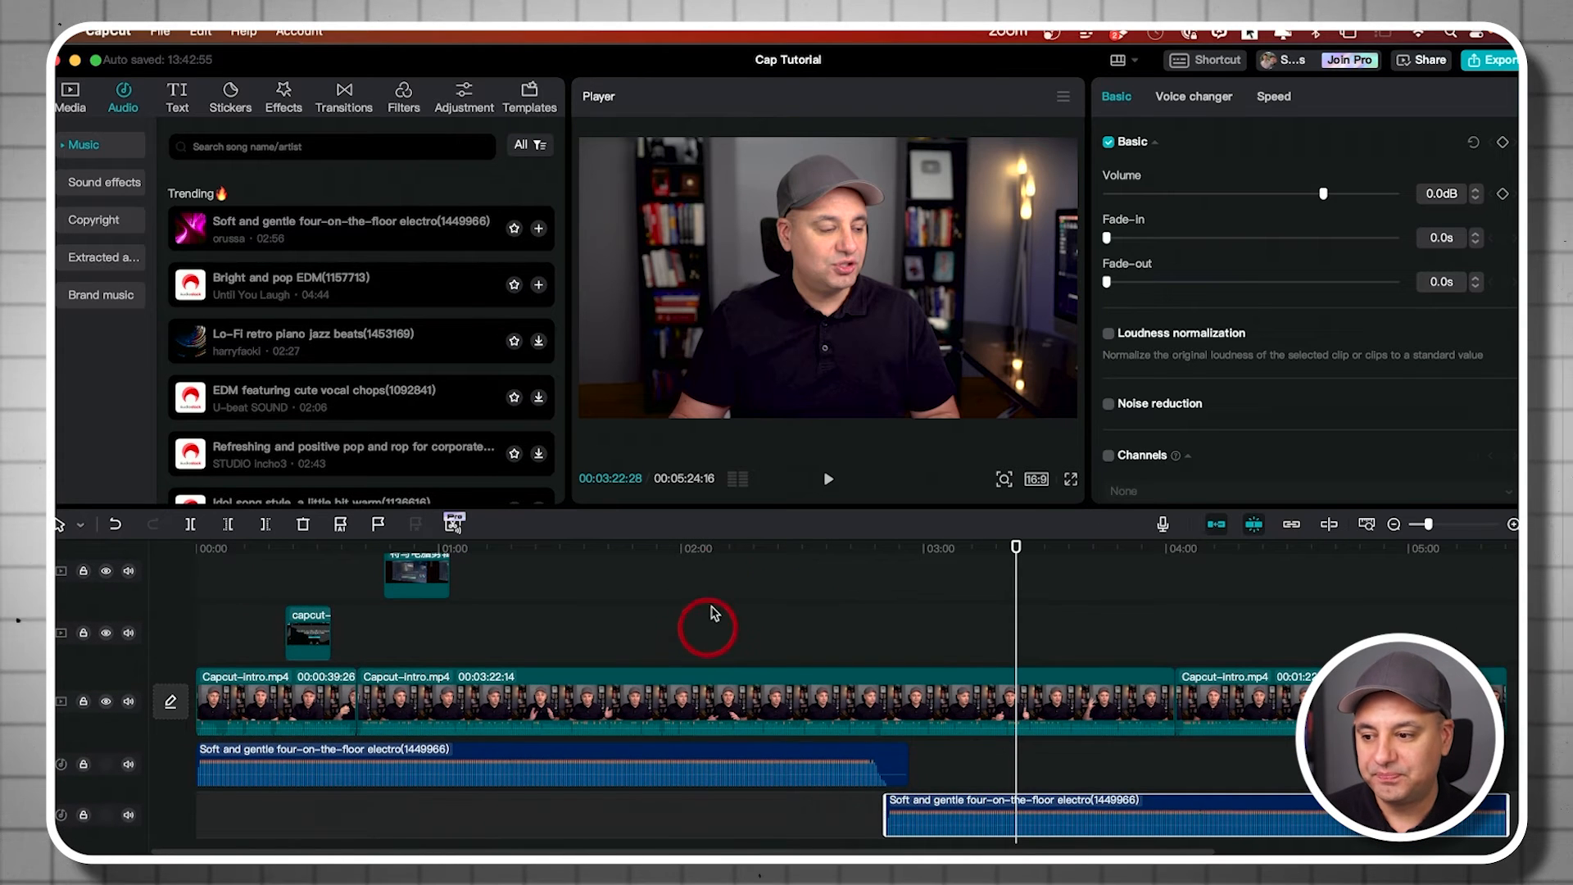
click(706, 615)
scroll(696, 557, up, 2)
scroll(763, 643, down, 1)
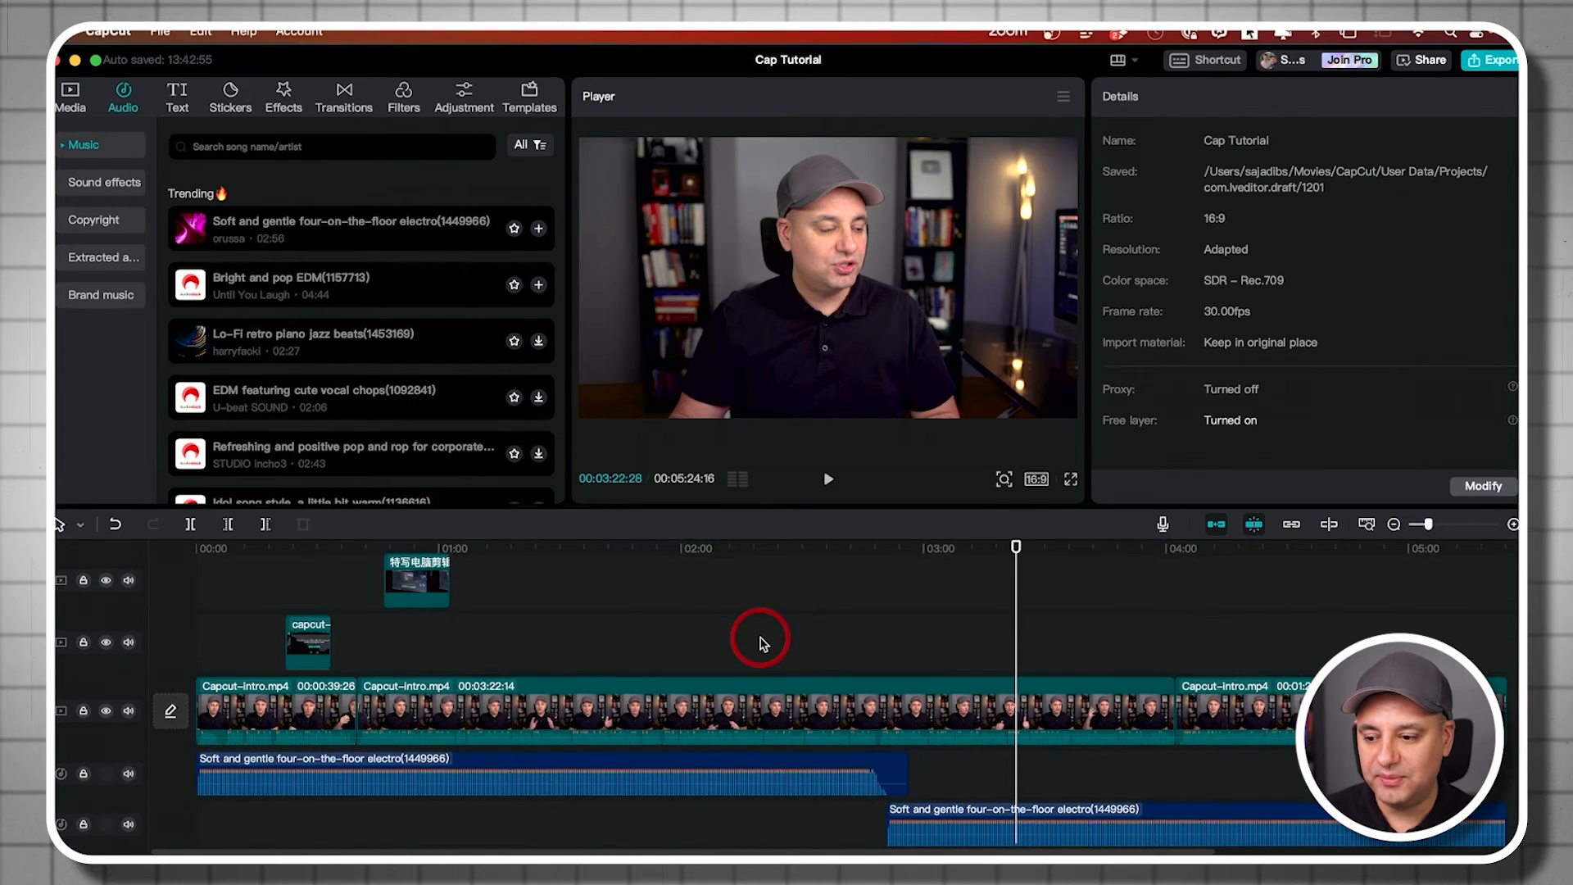
drag(1016, 547, 689, 551)
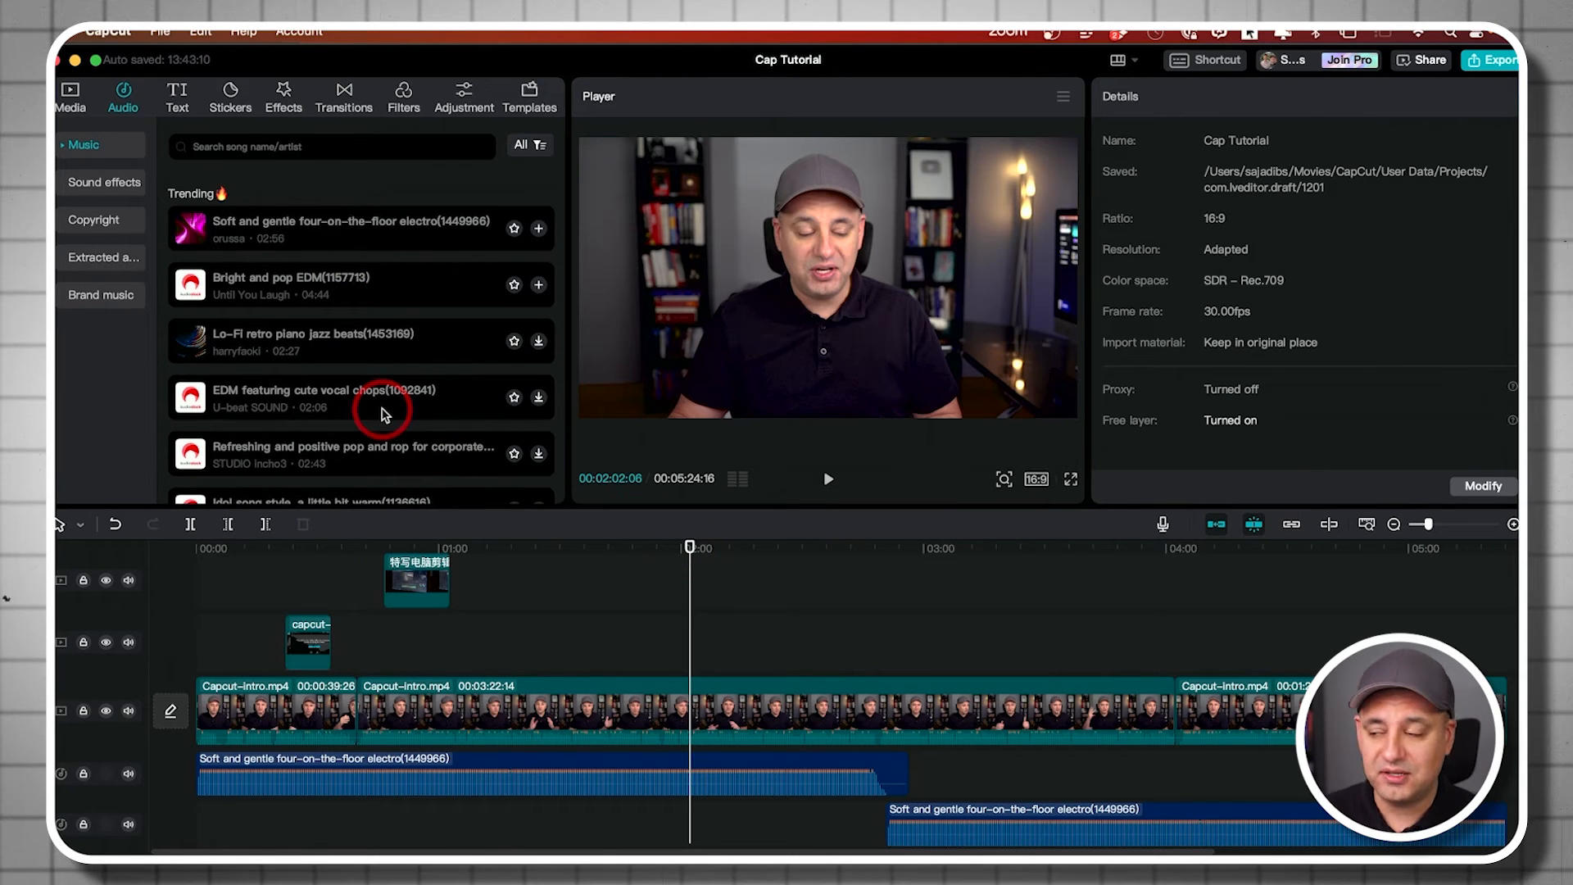
View the audio Copyright check and the Sound effects library, and put the playhead at 00:00:54:18
click(107, 229)
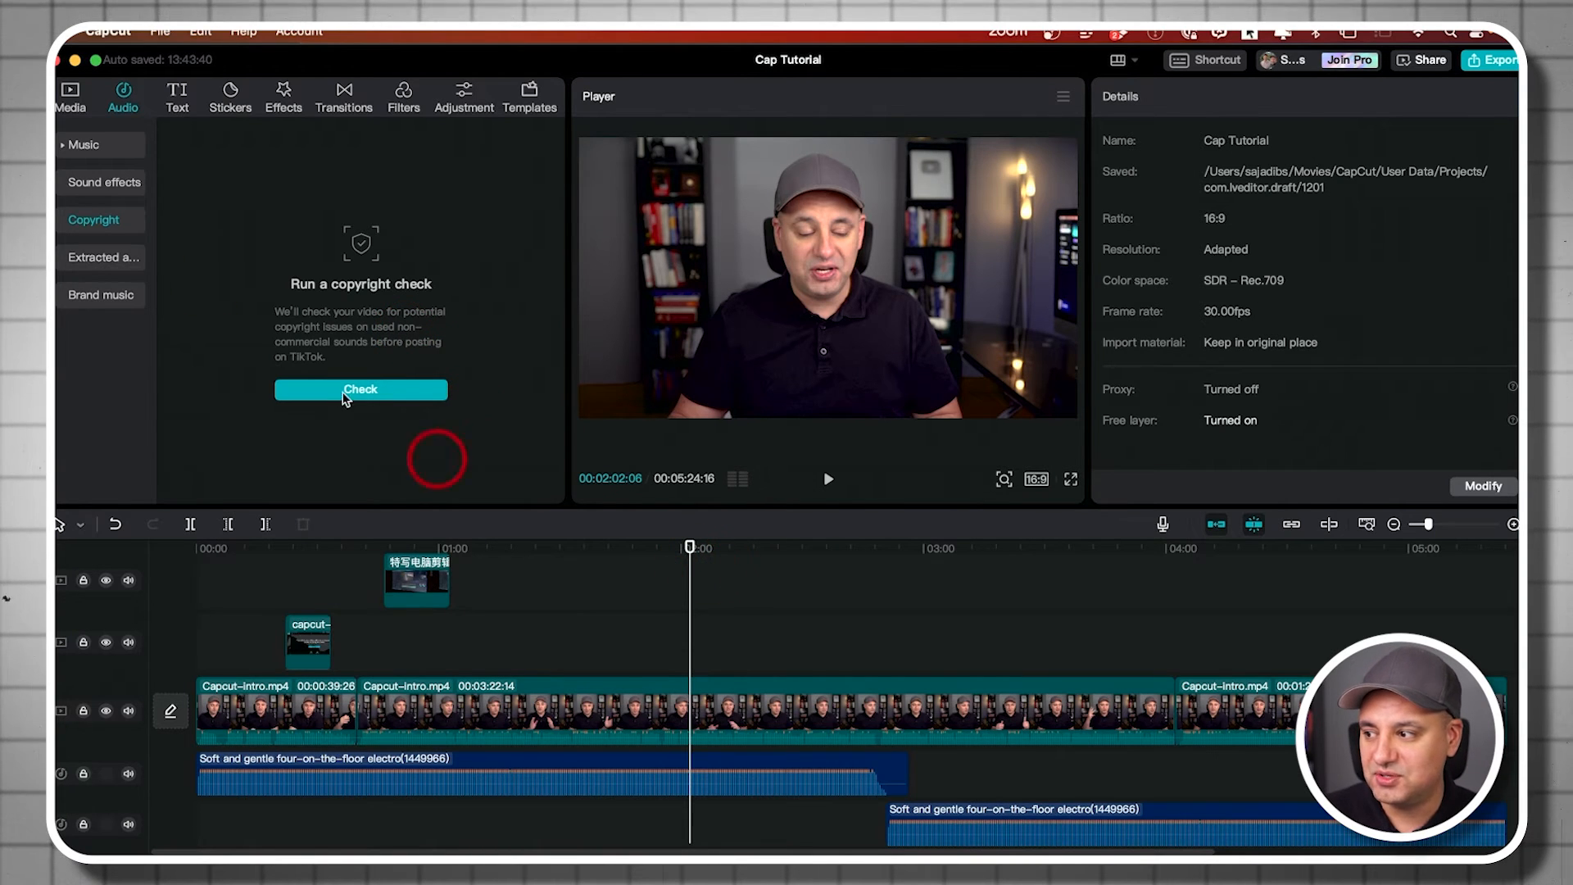
click(99, 186)
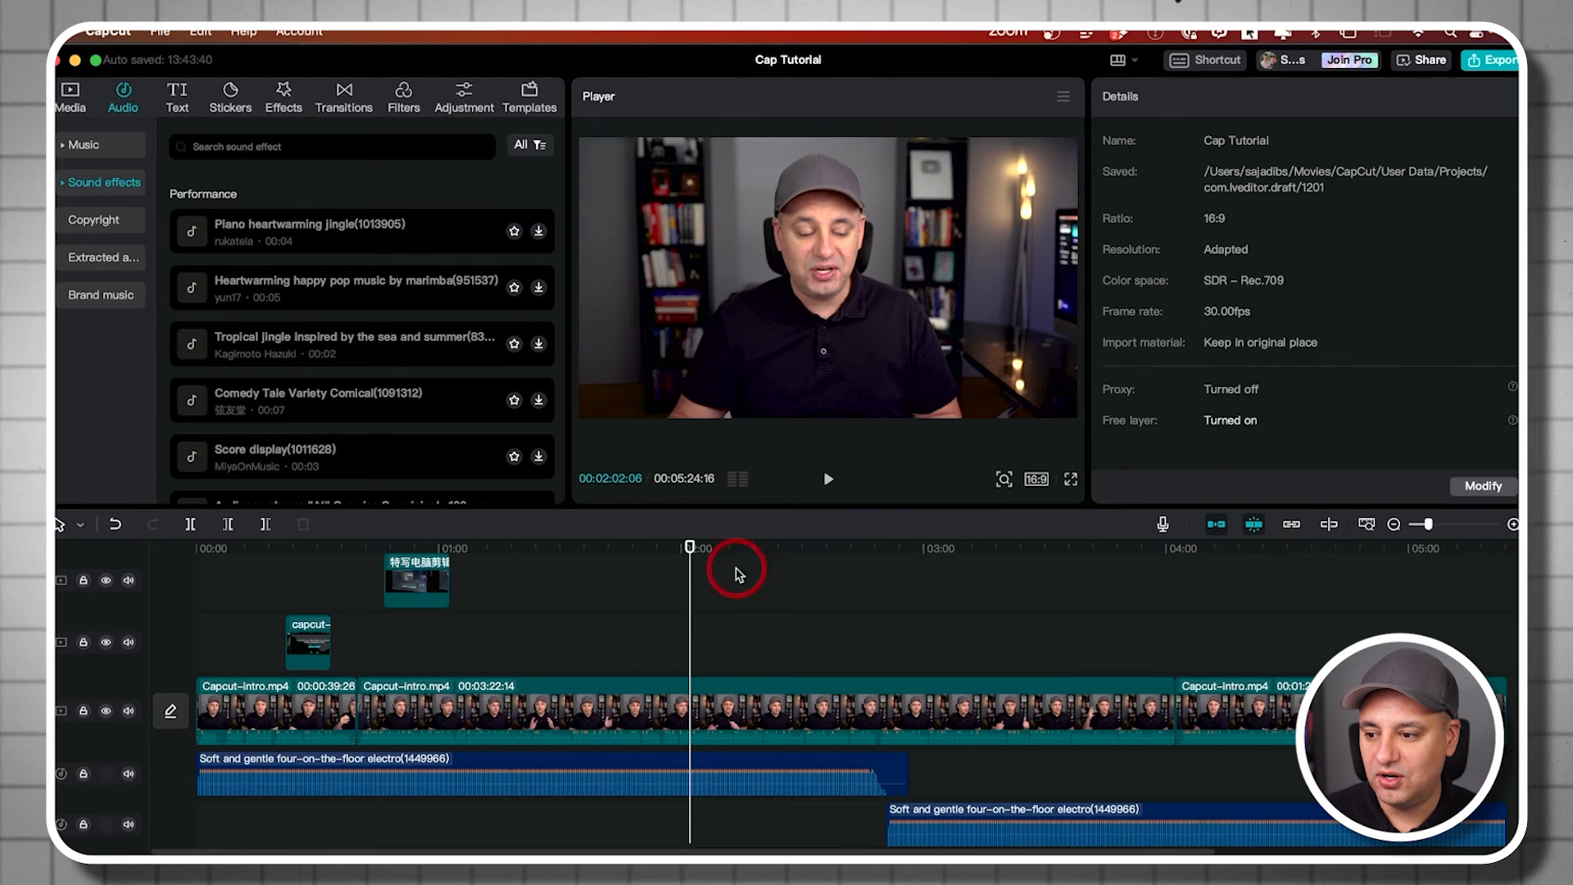
drag(690, 545, 417, 548)
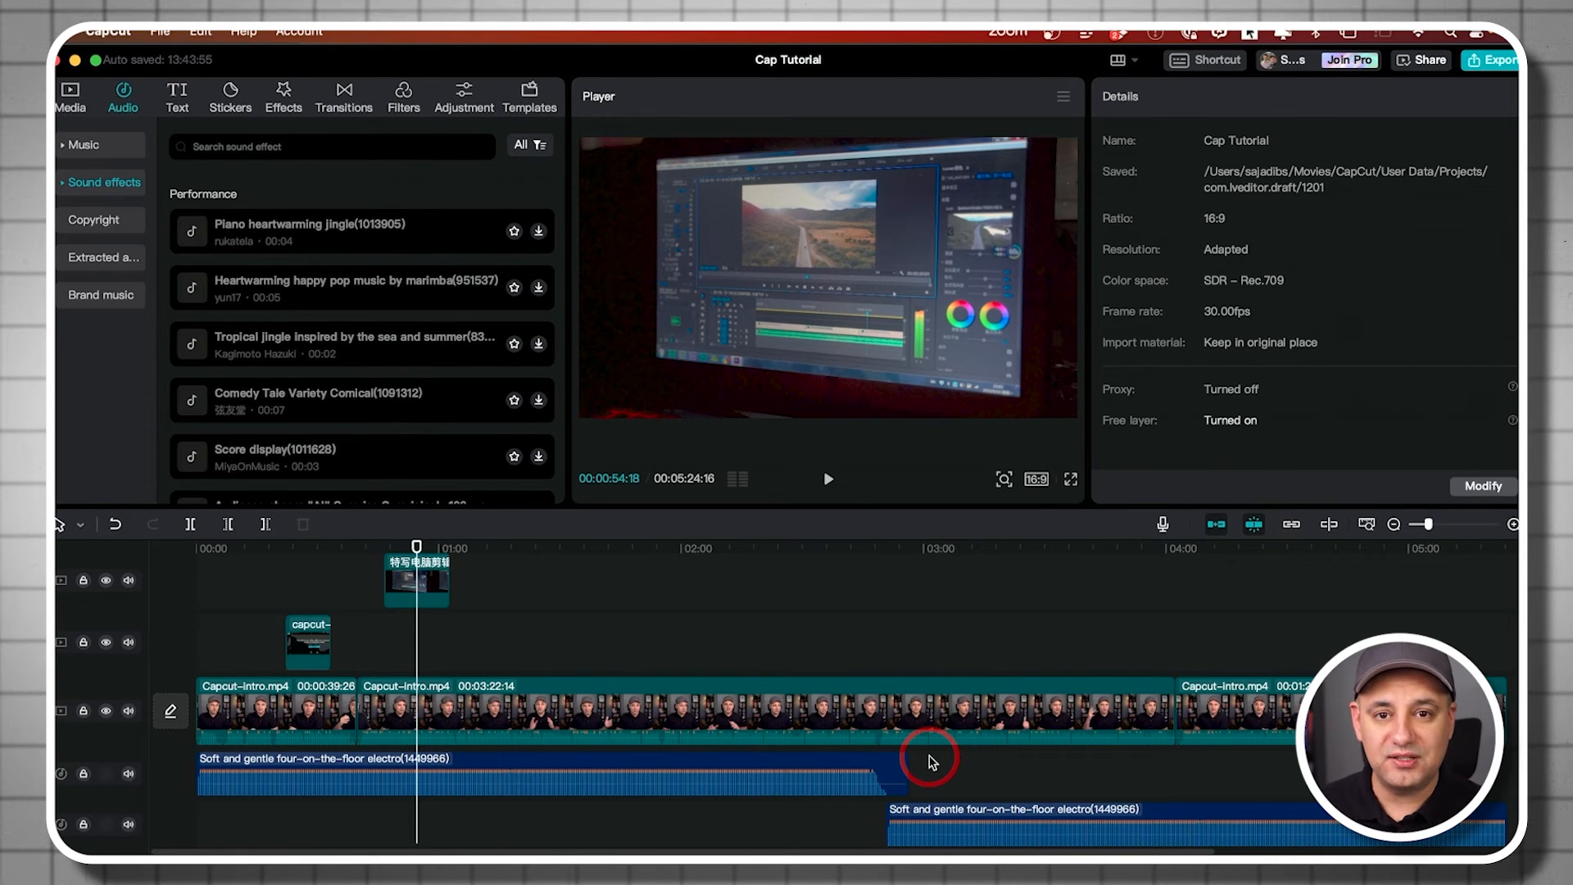
Slightly lower the middle Capcut-intro clip's volume on the timeline, and lower the first music clip's volume to -1.2 dB
click(625, 737)
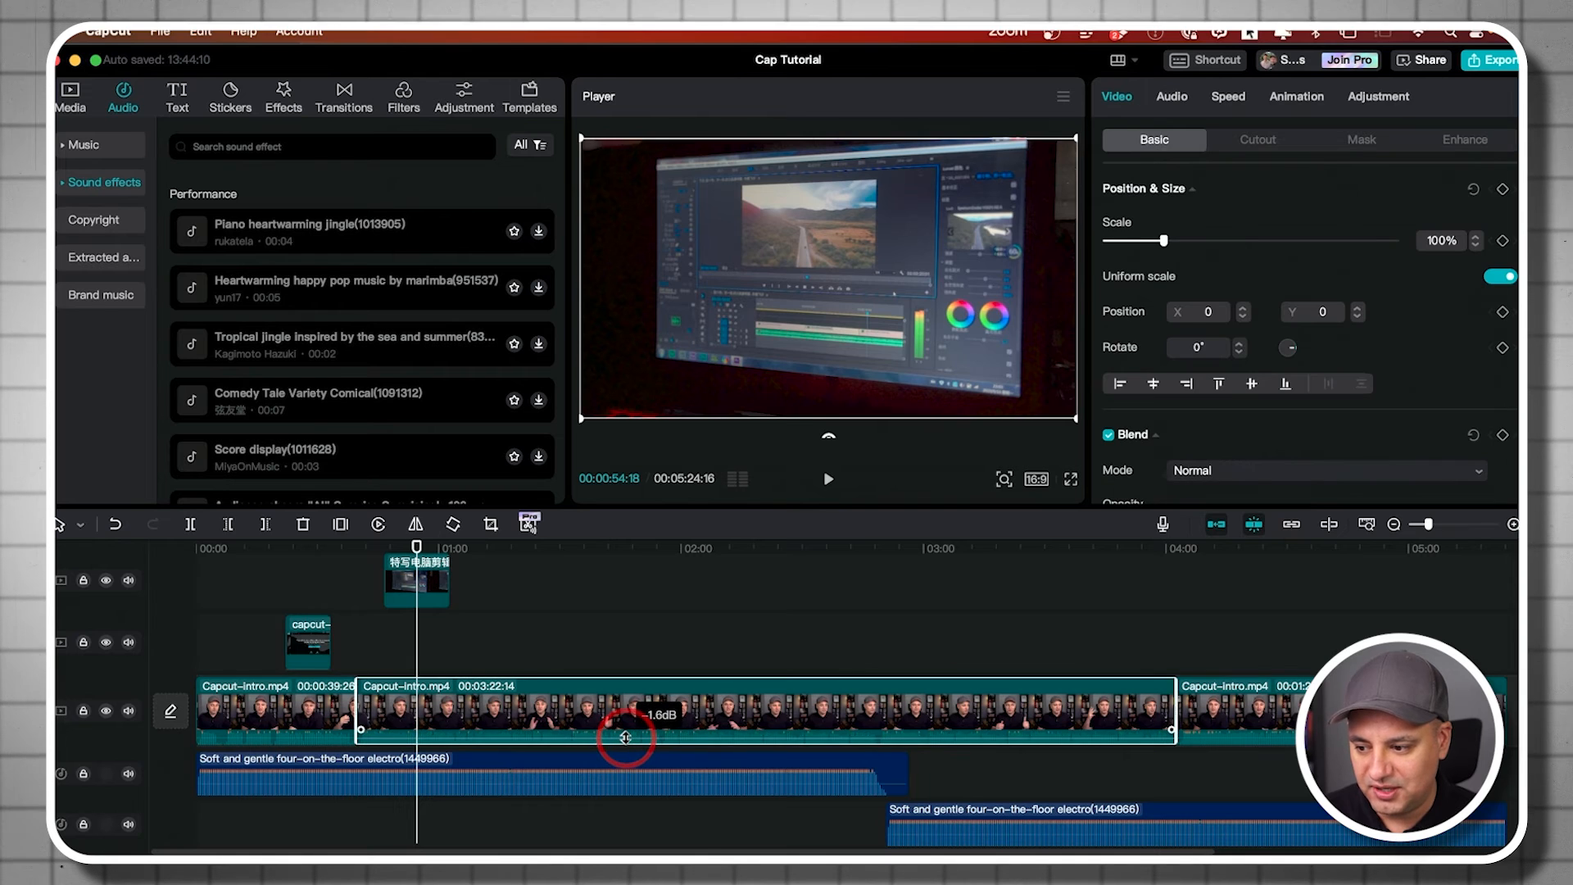
click(633, 790)
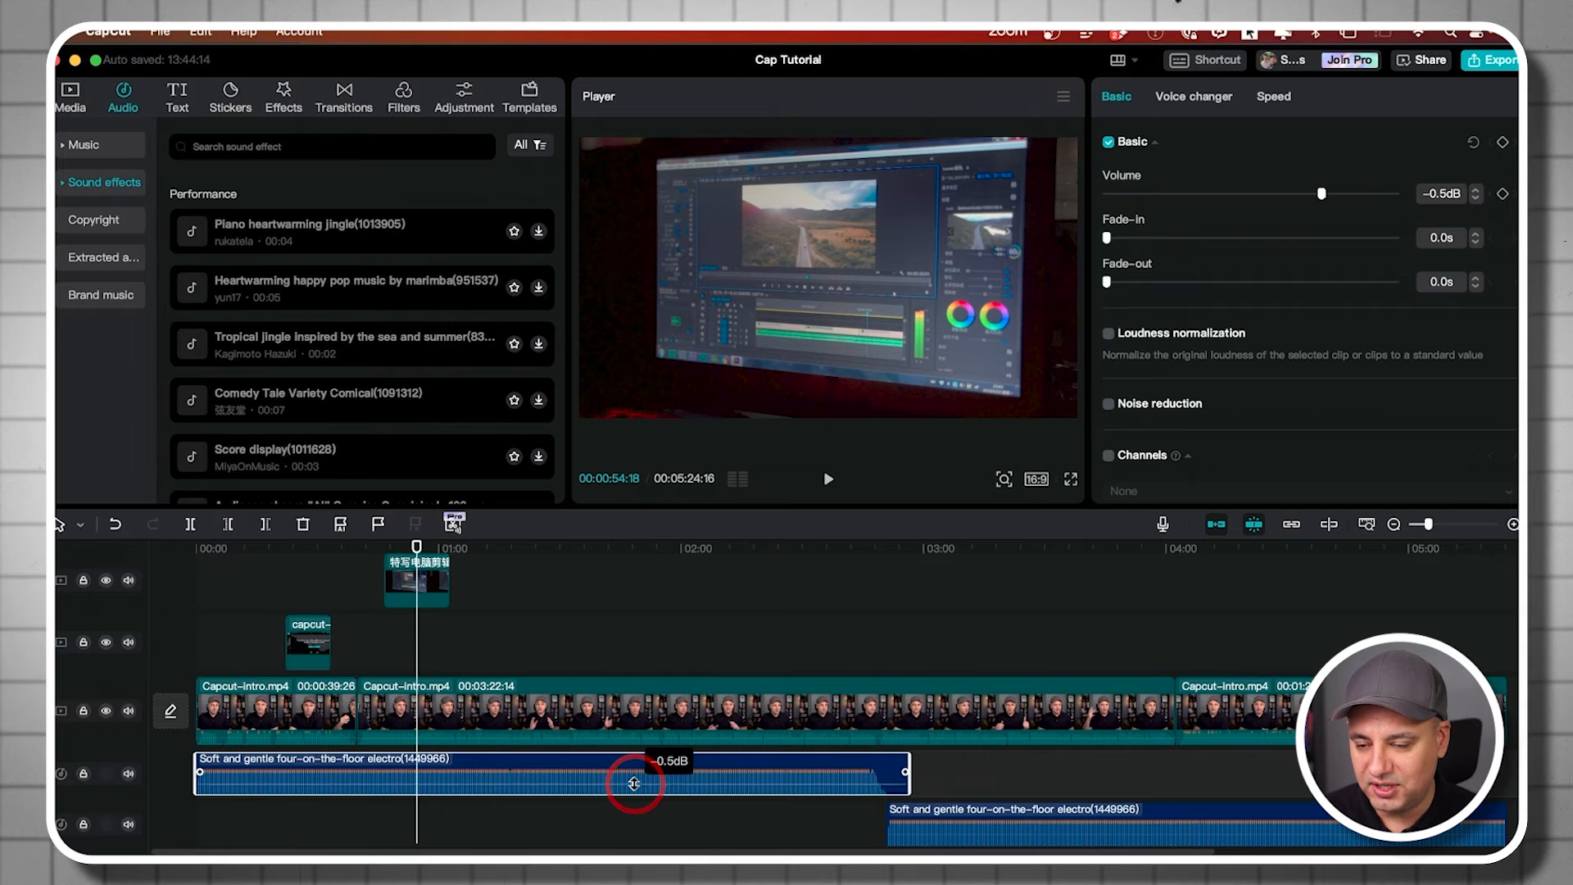
drag(635, 784, 634, 784)
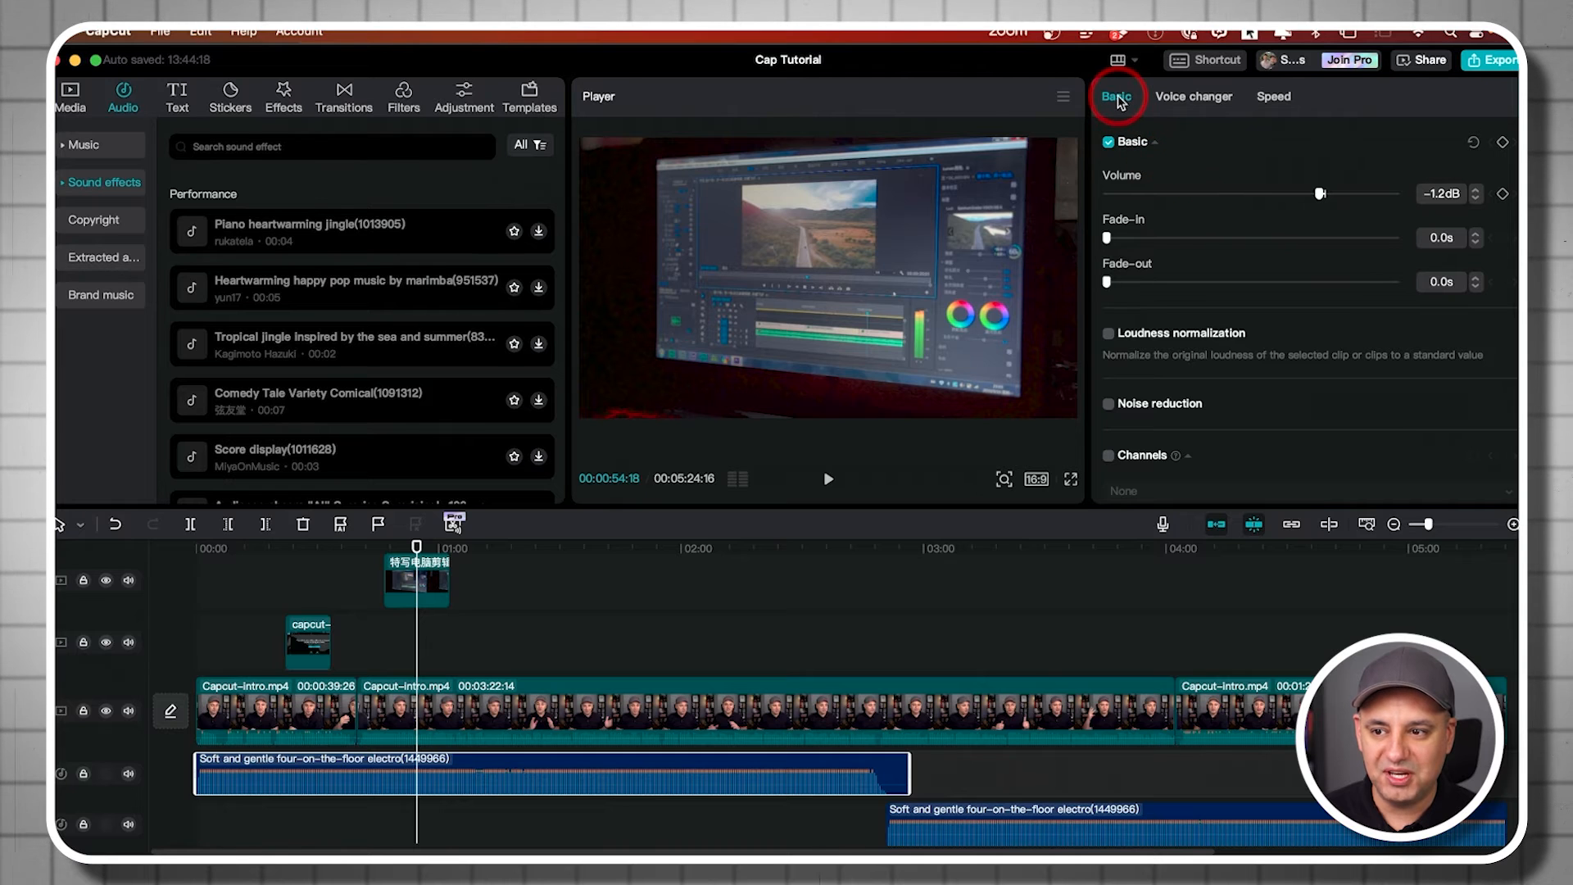
Set the first music clip's volume to 0 dB
click(678, 721)
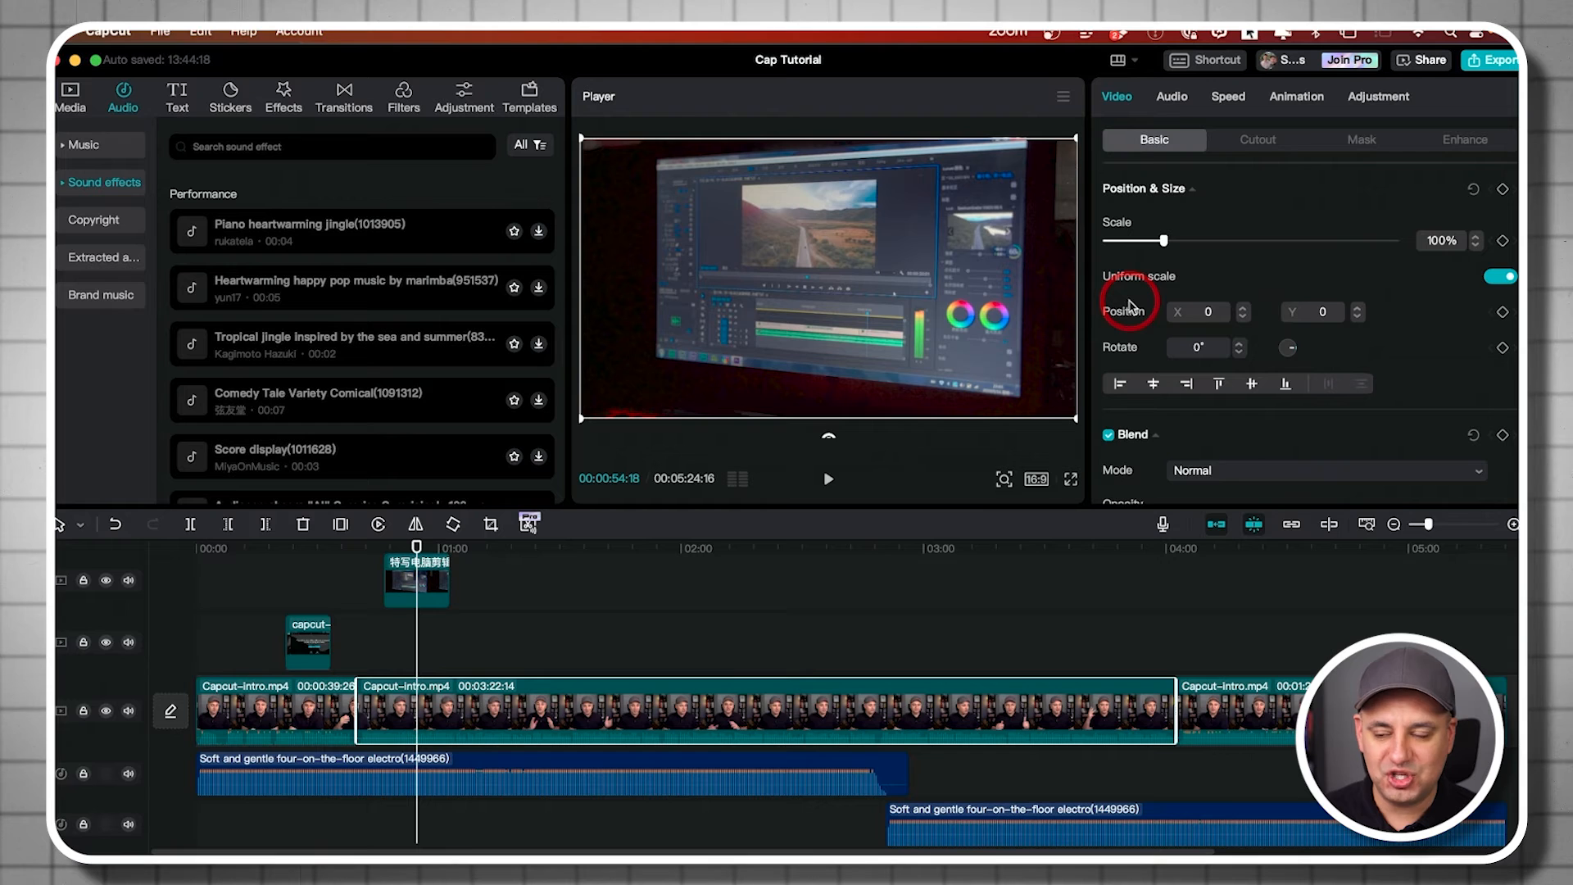
click(698, 772)
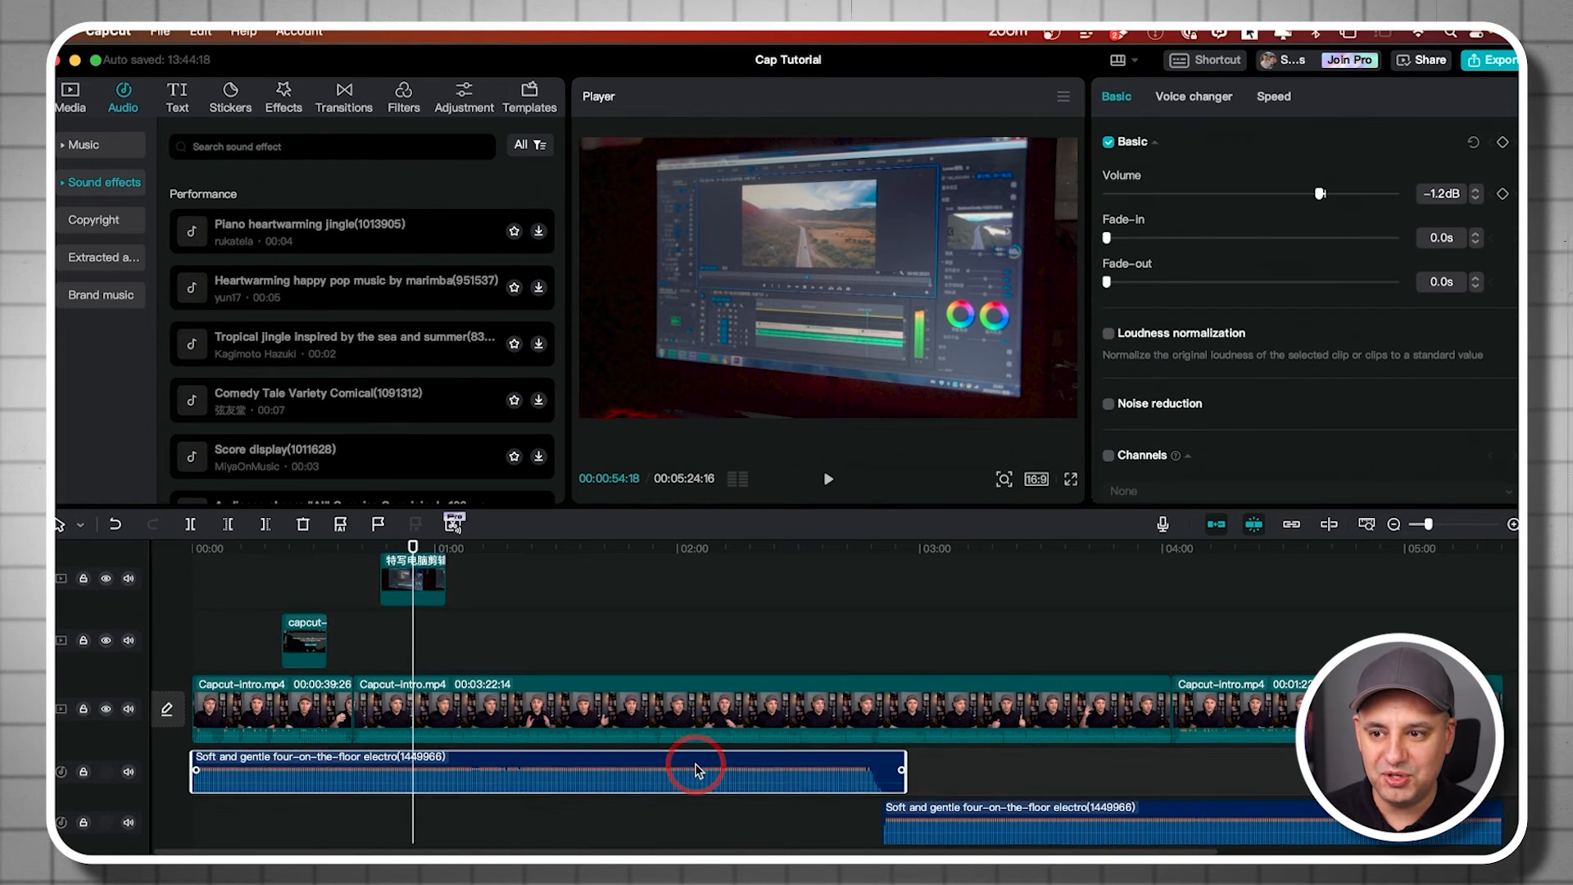
click(1288, 207)
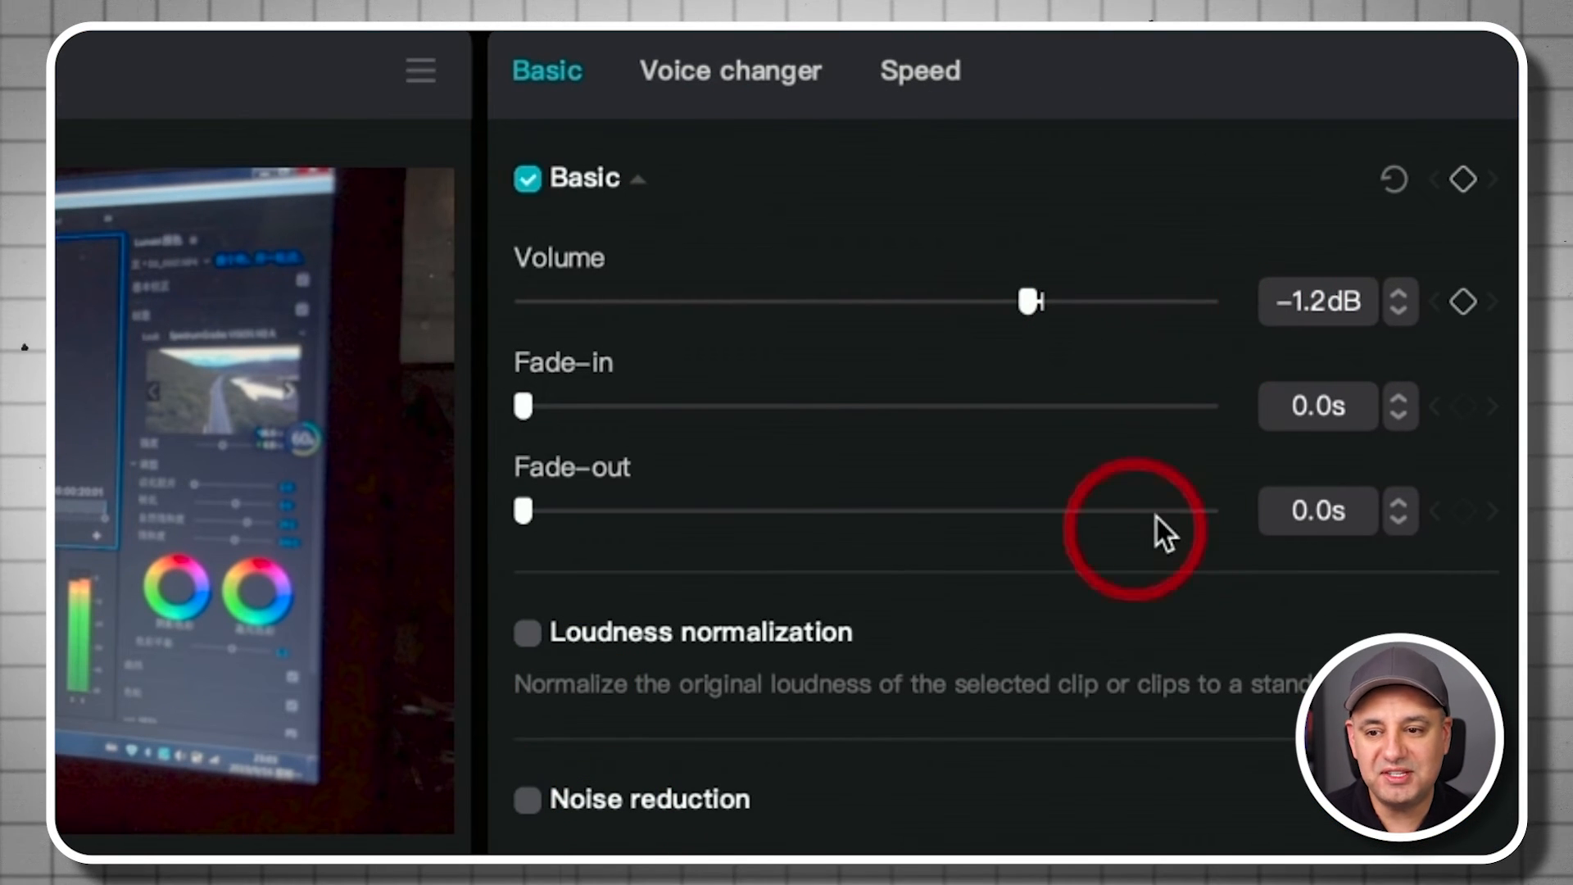
click(1276, 300)
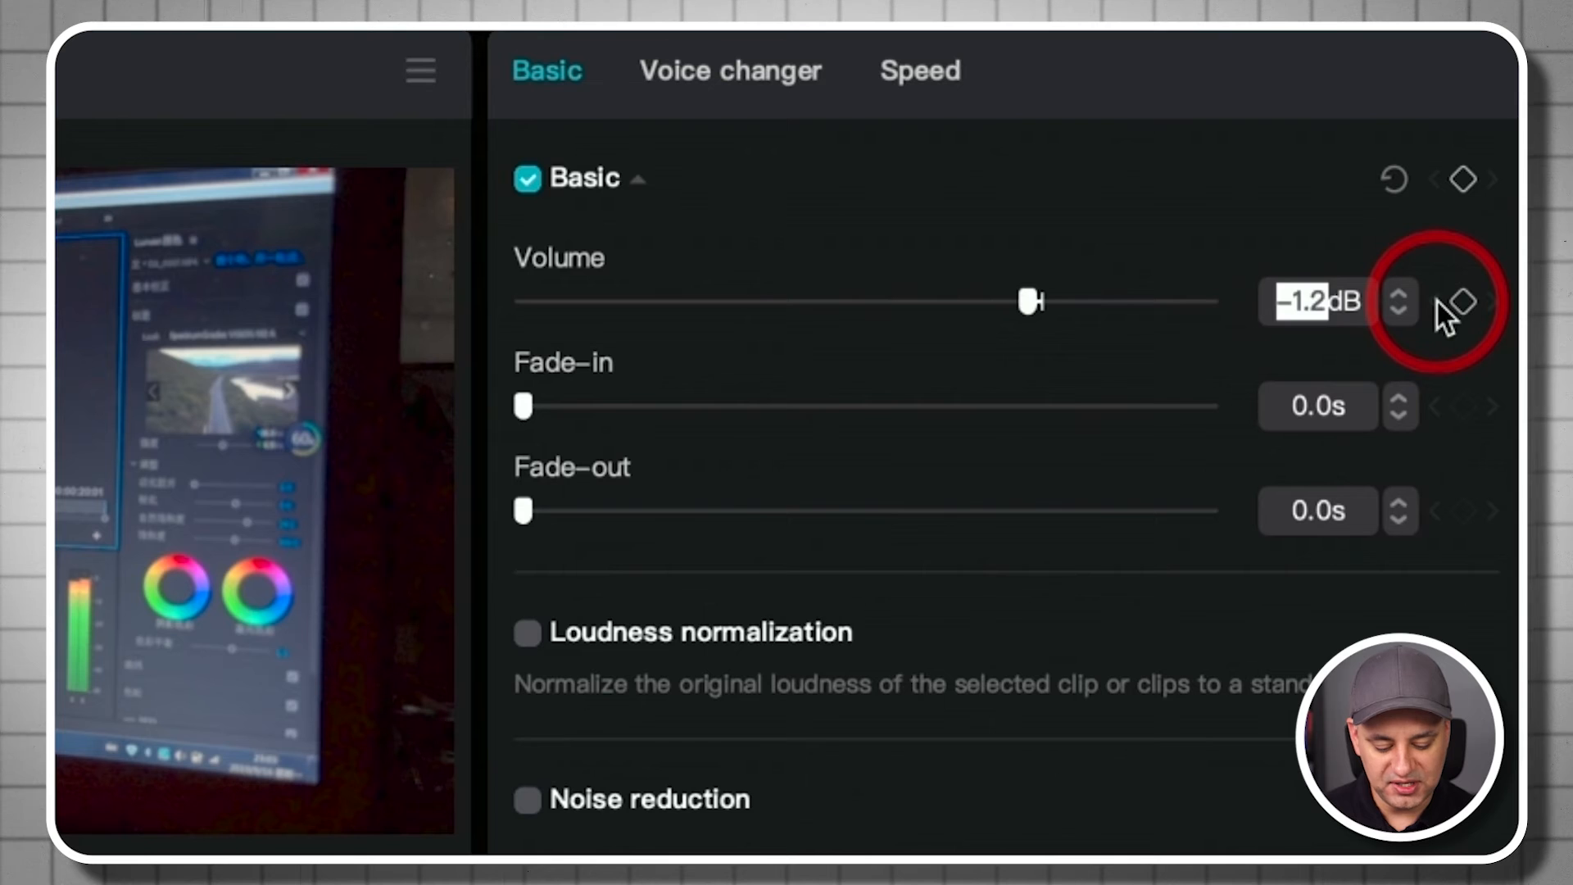
text(0)
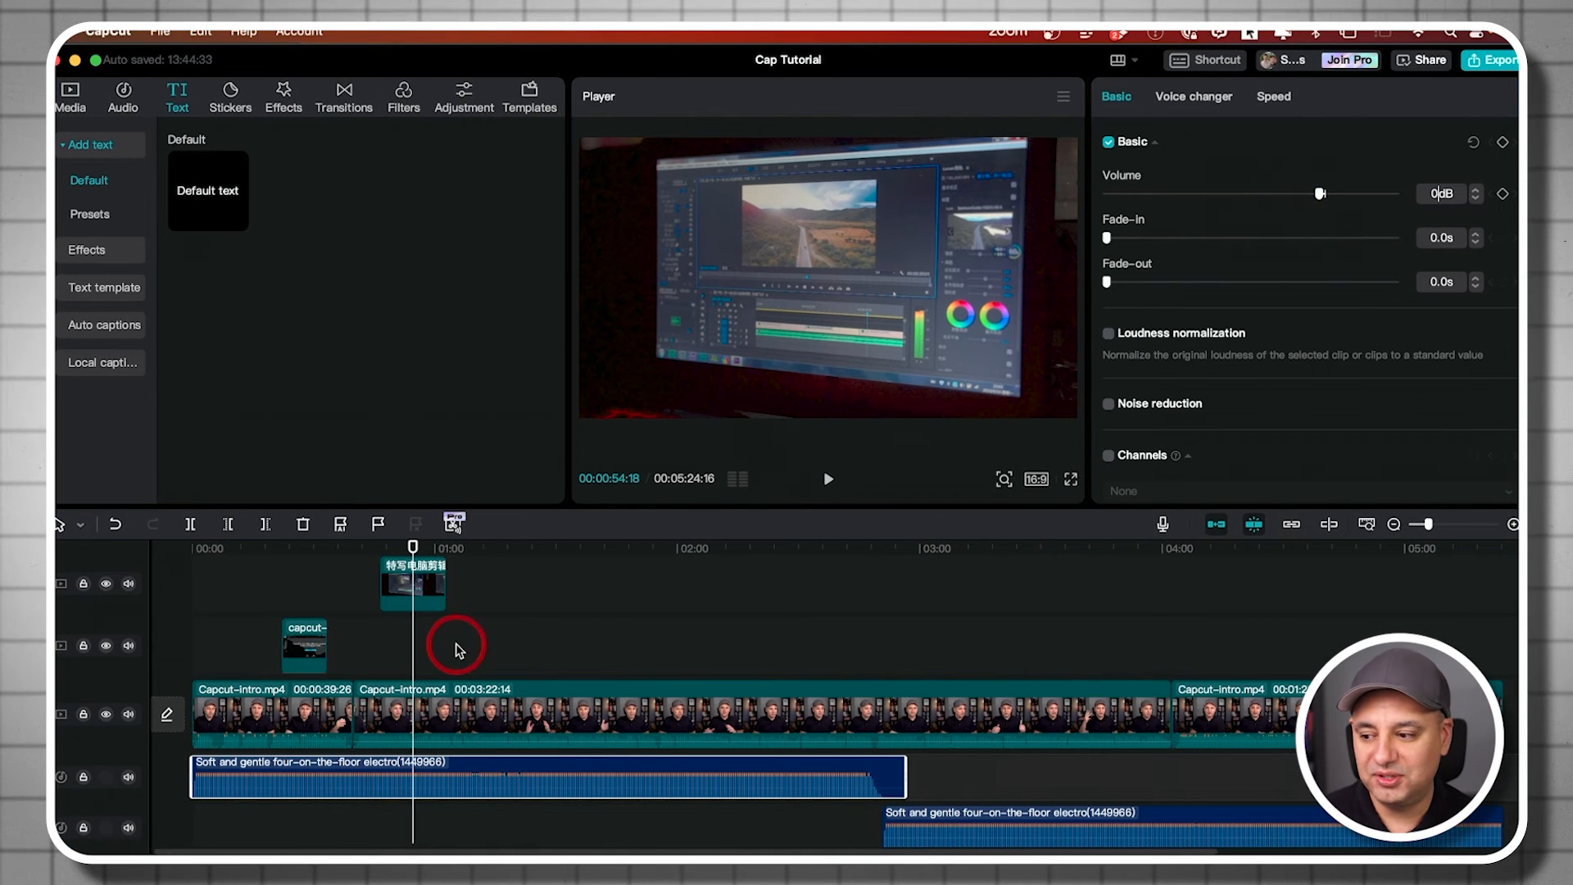
click(524, 714)
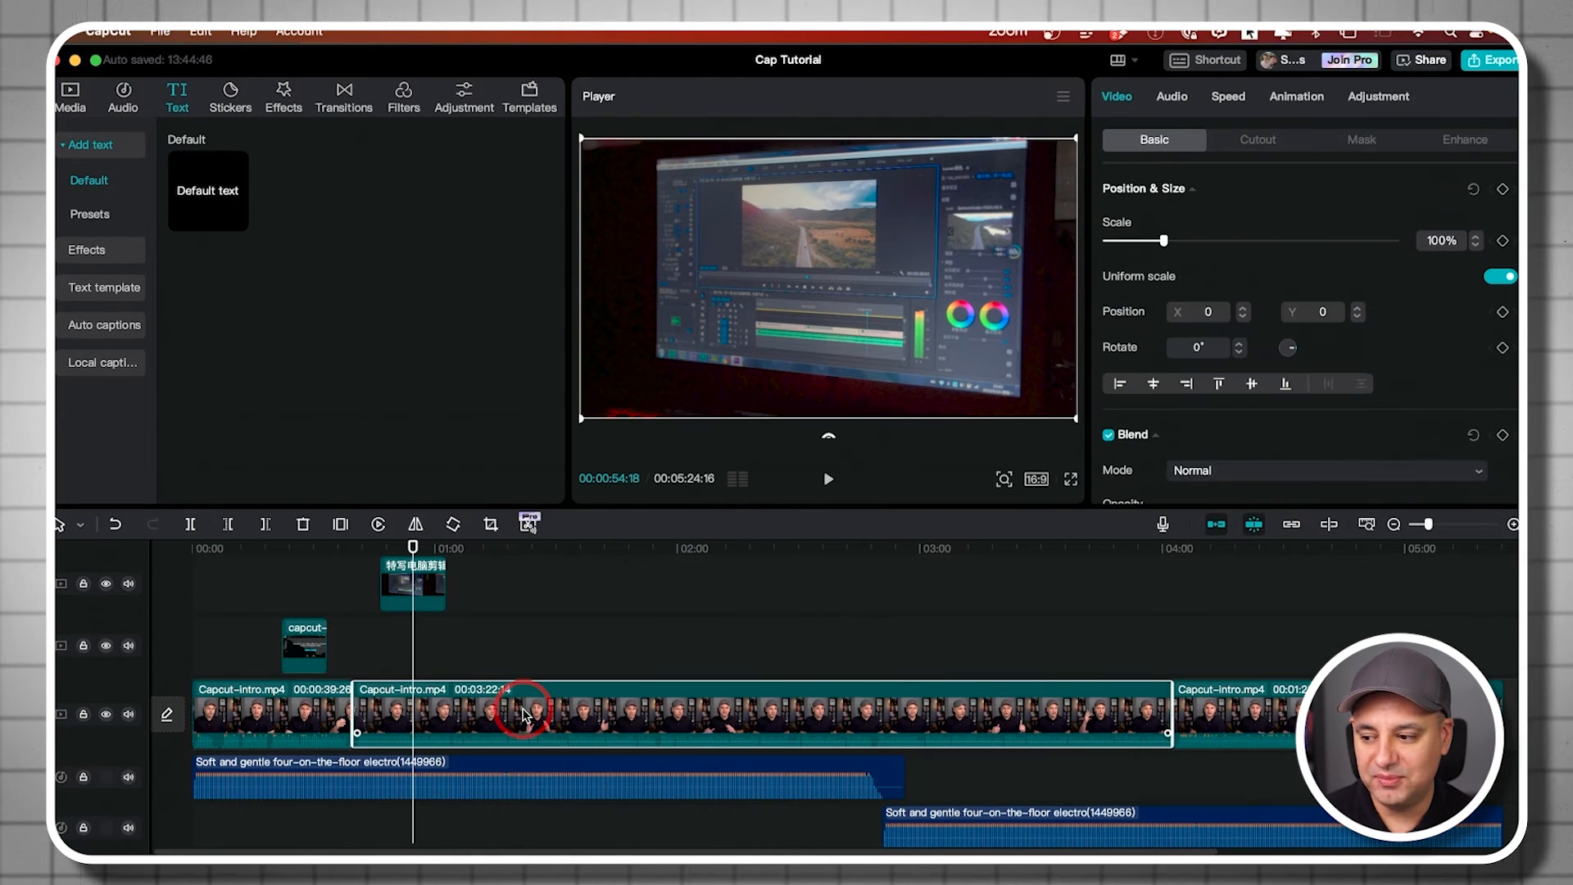
Play a short stretch of the timeline up to 00:01:18:06 to judge the music level against the voice
click(495, 649)
key(space)
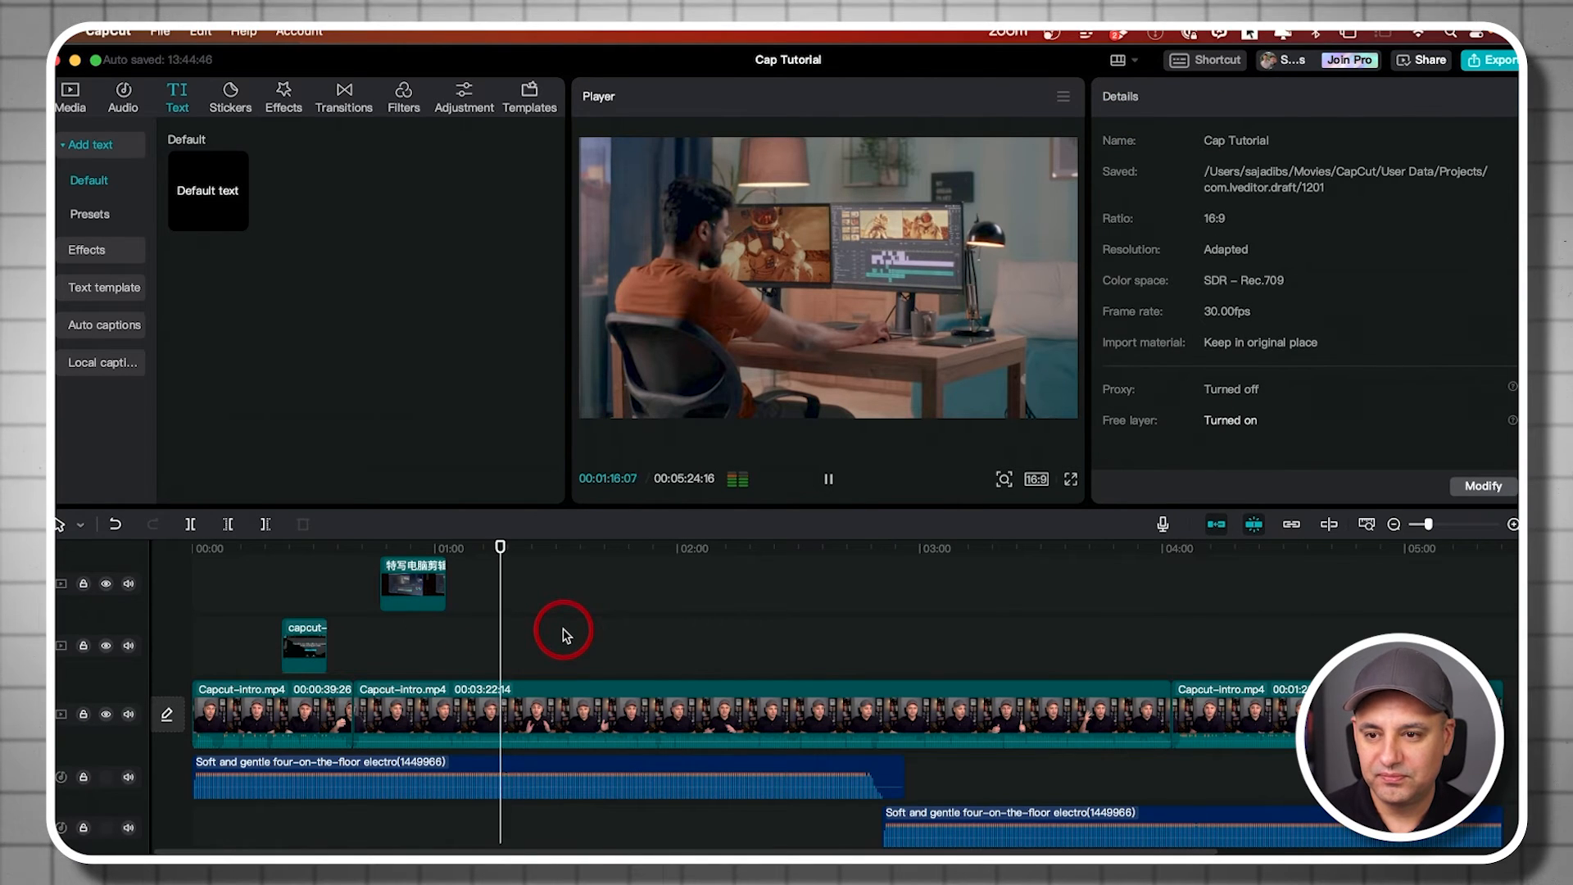
key(space)
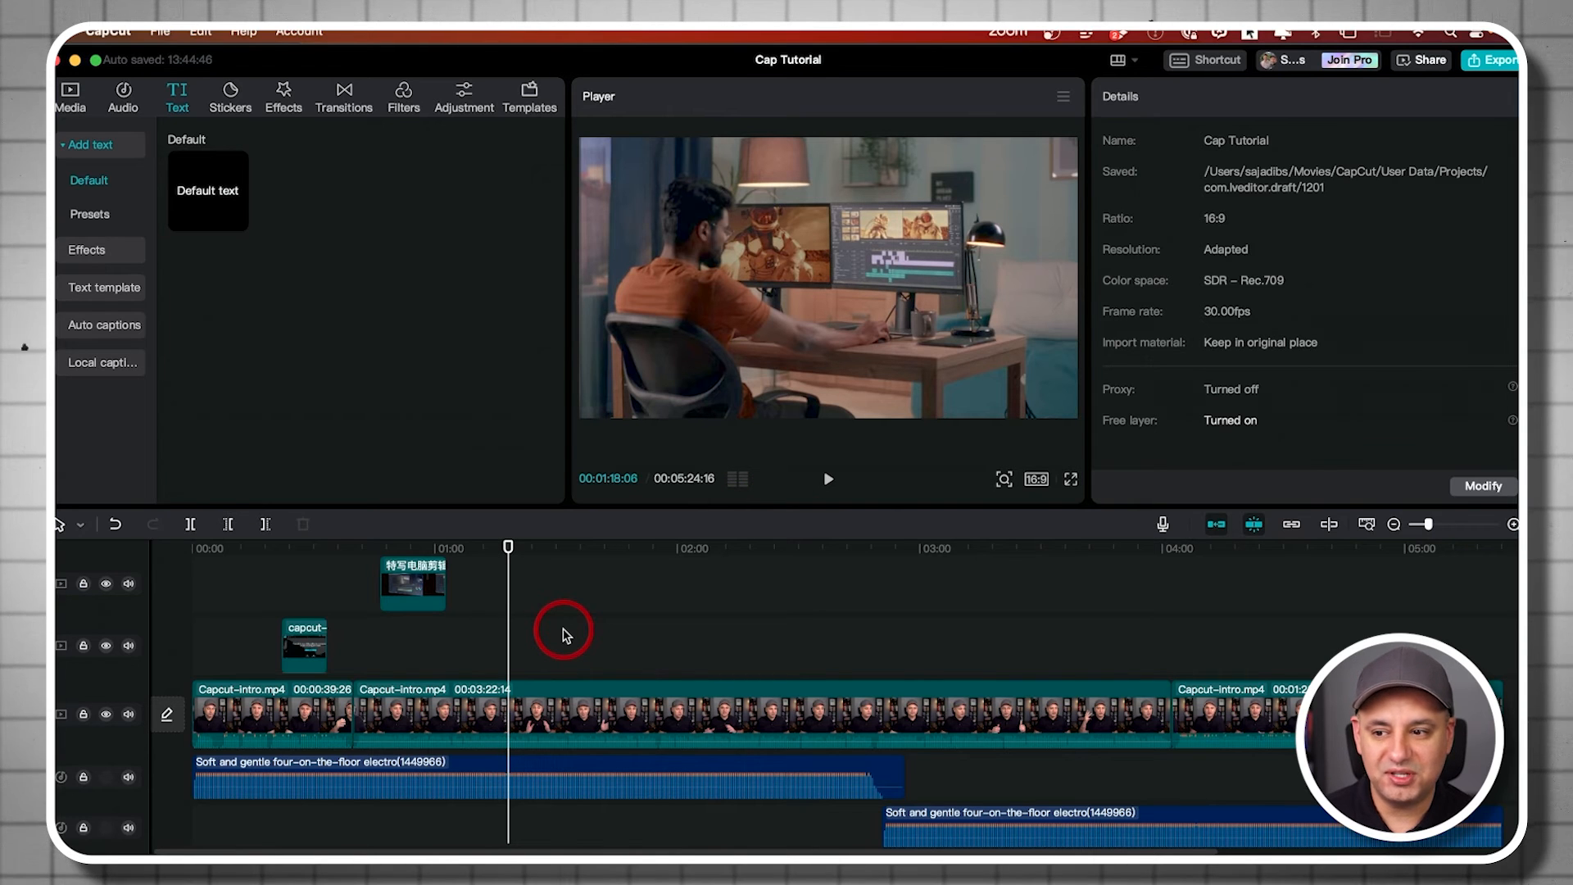
Lower the first music clip's volume to -24.9 dB and play on from 00:01:18:06 to check the balance
click(593, 776)
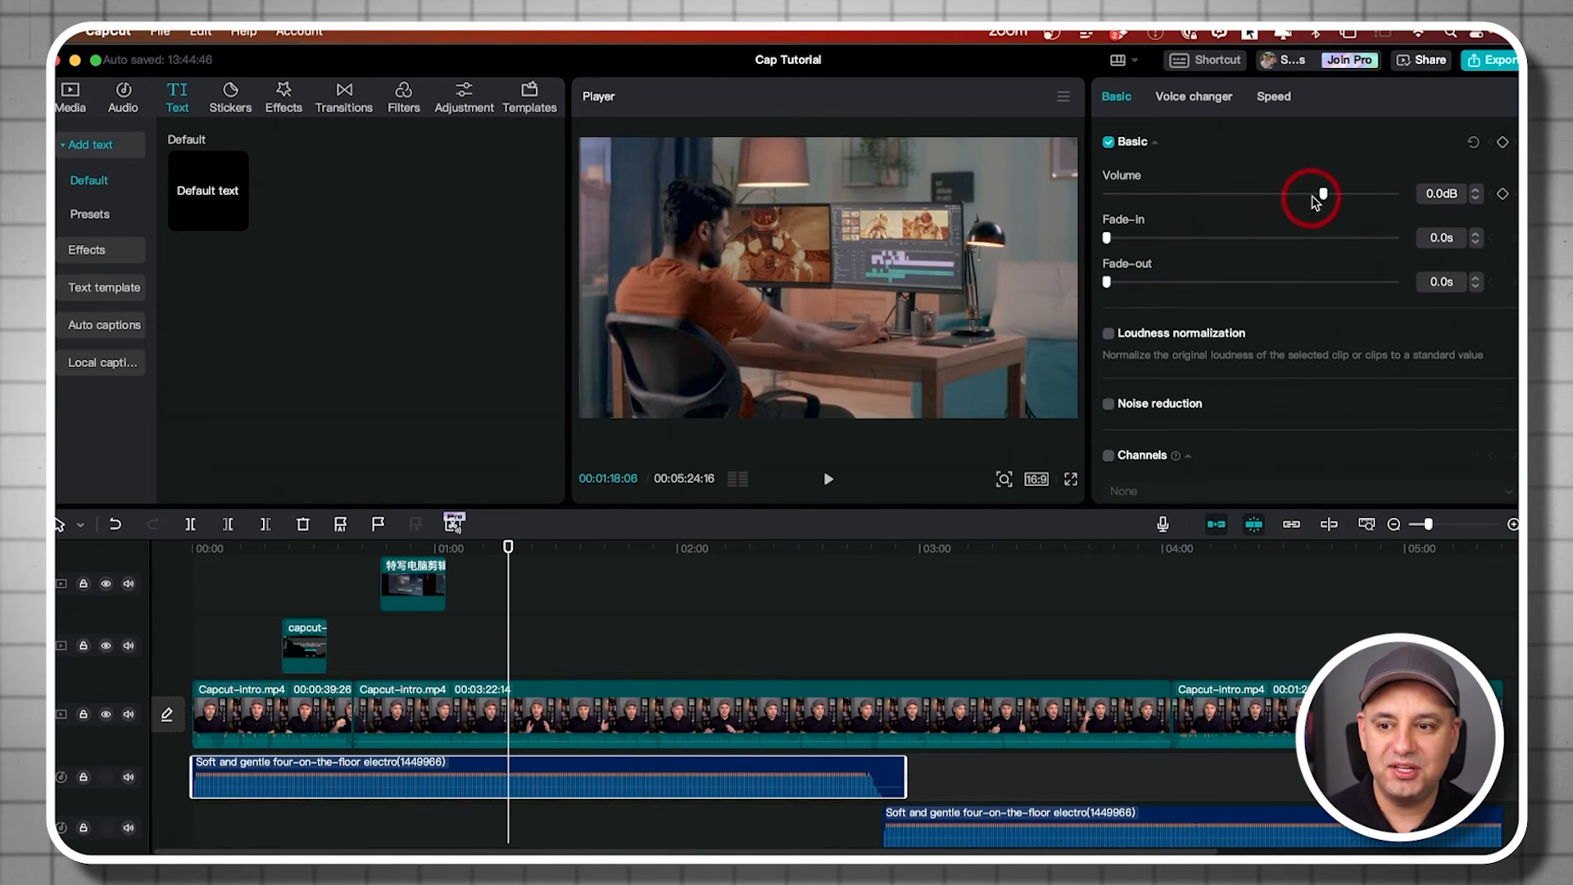
drag(1317, 195, 1246, 196)
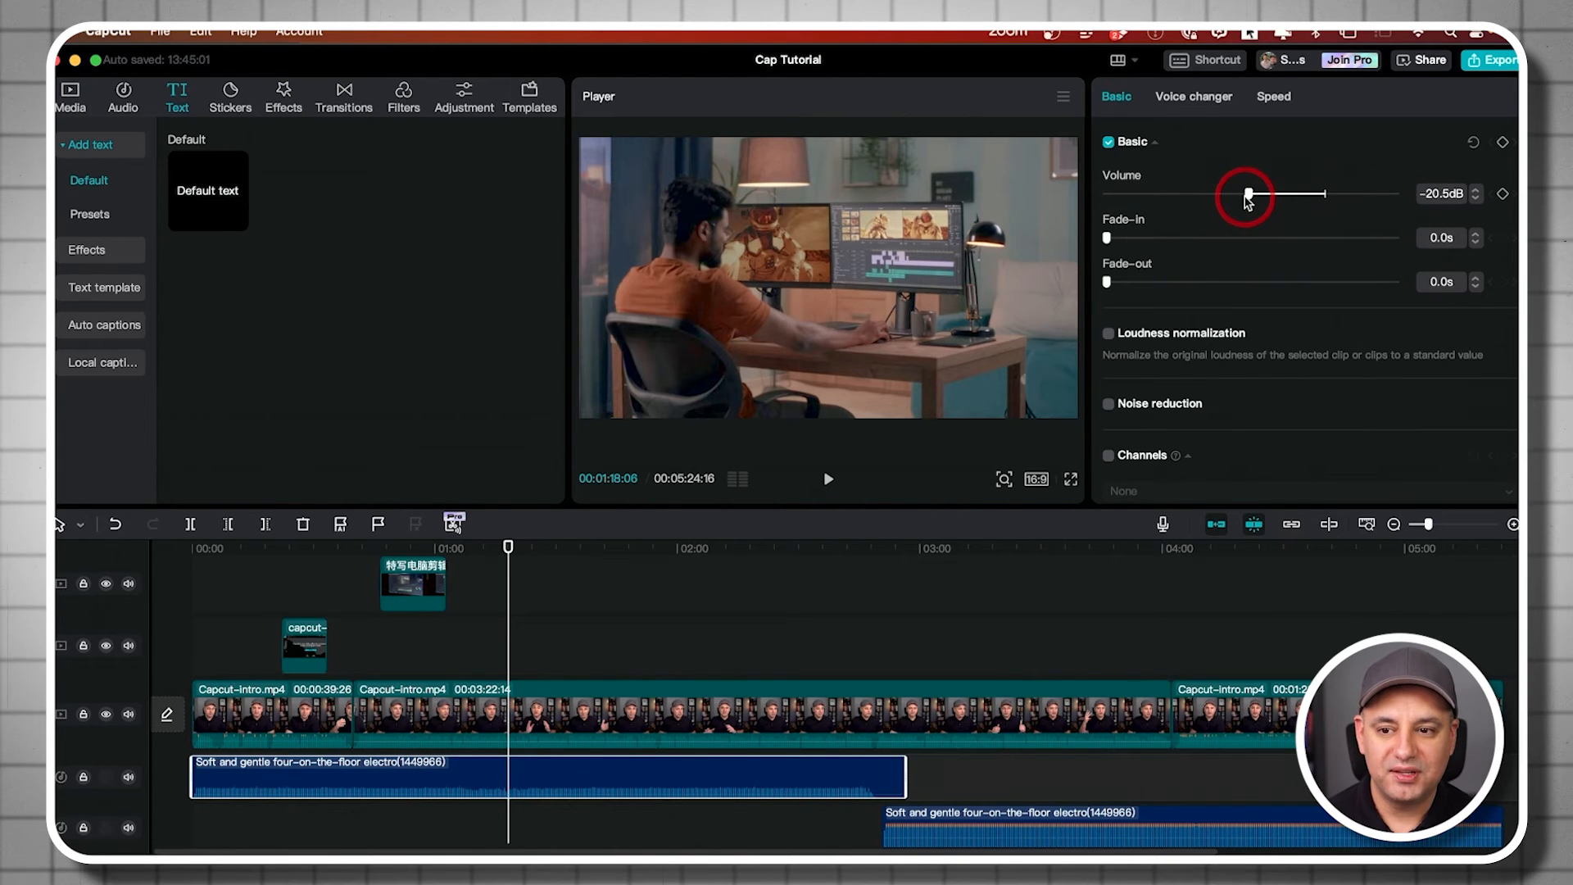
drag(1248, 195, 1232, 198)
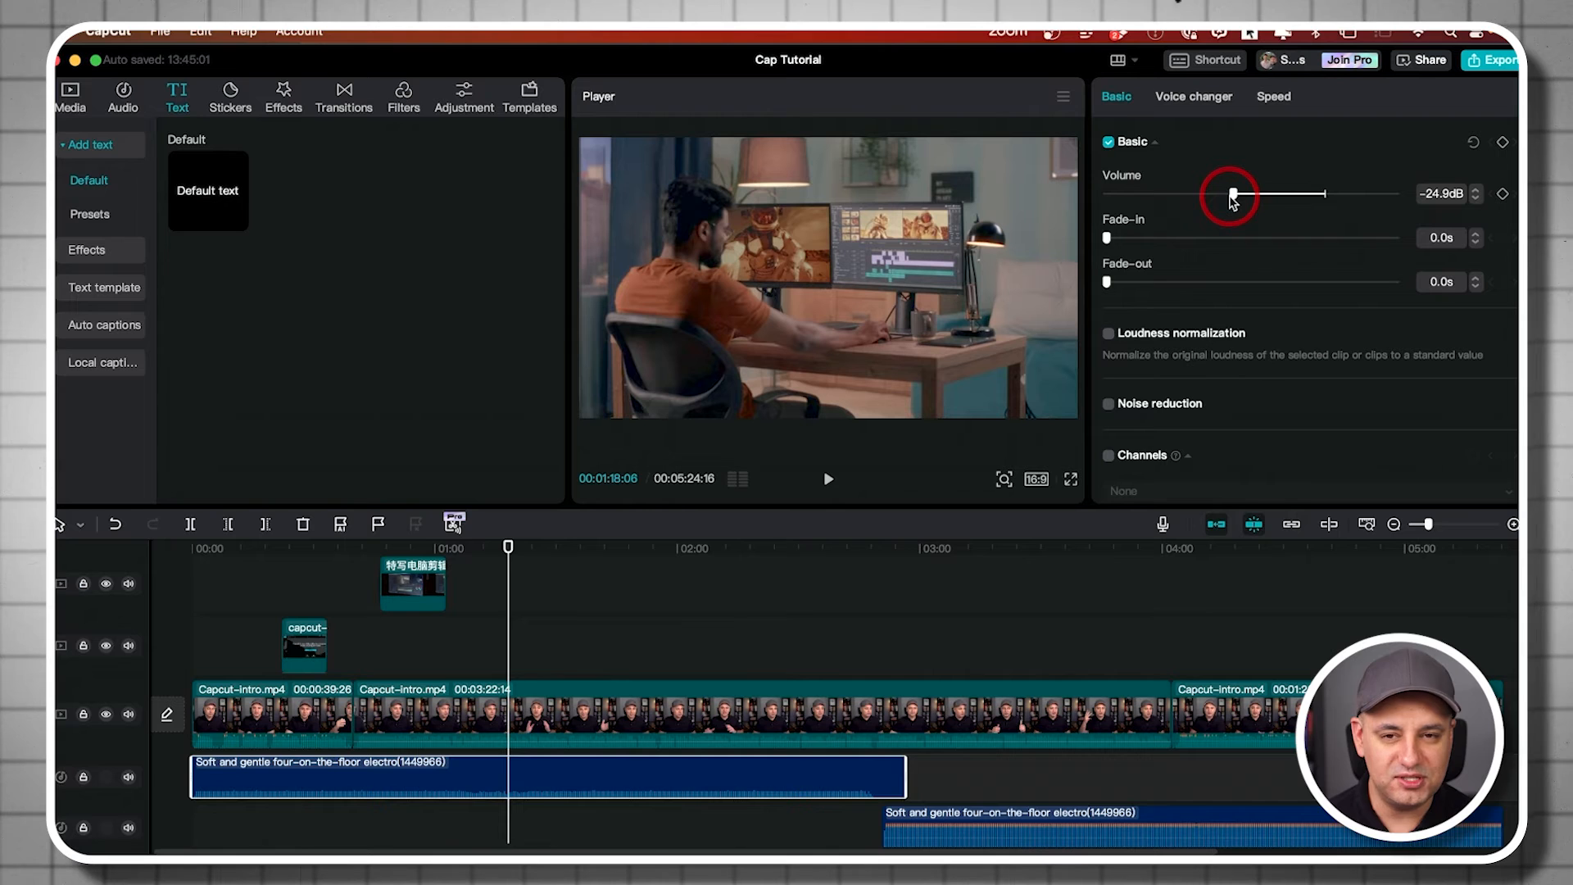
click(1432, 195)
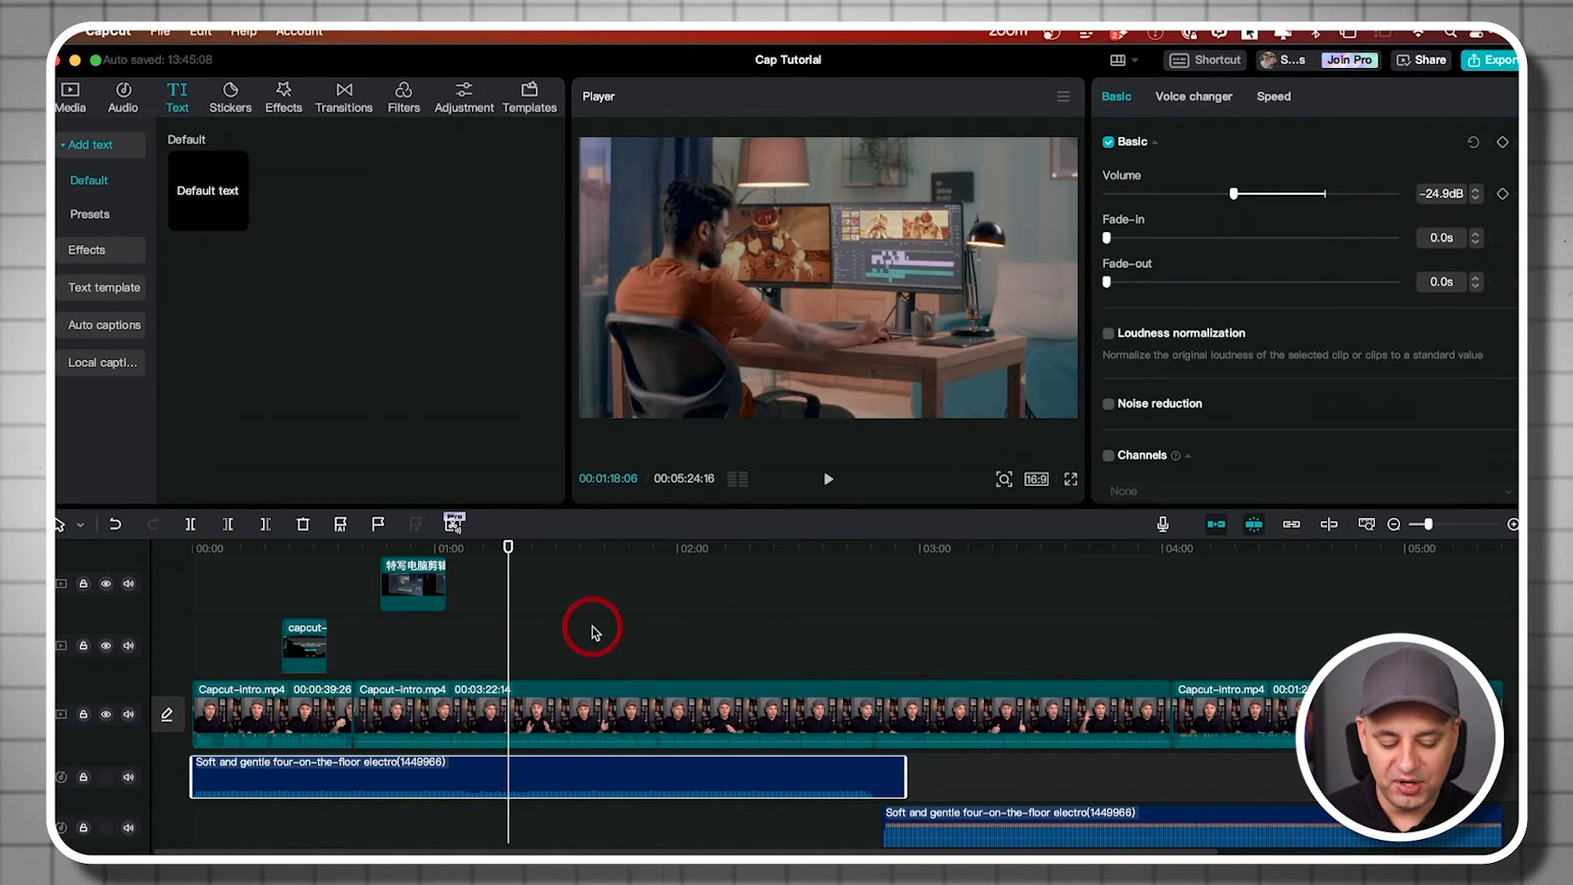
key(space)
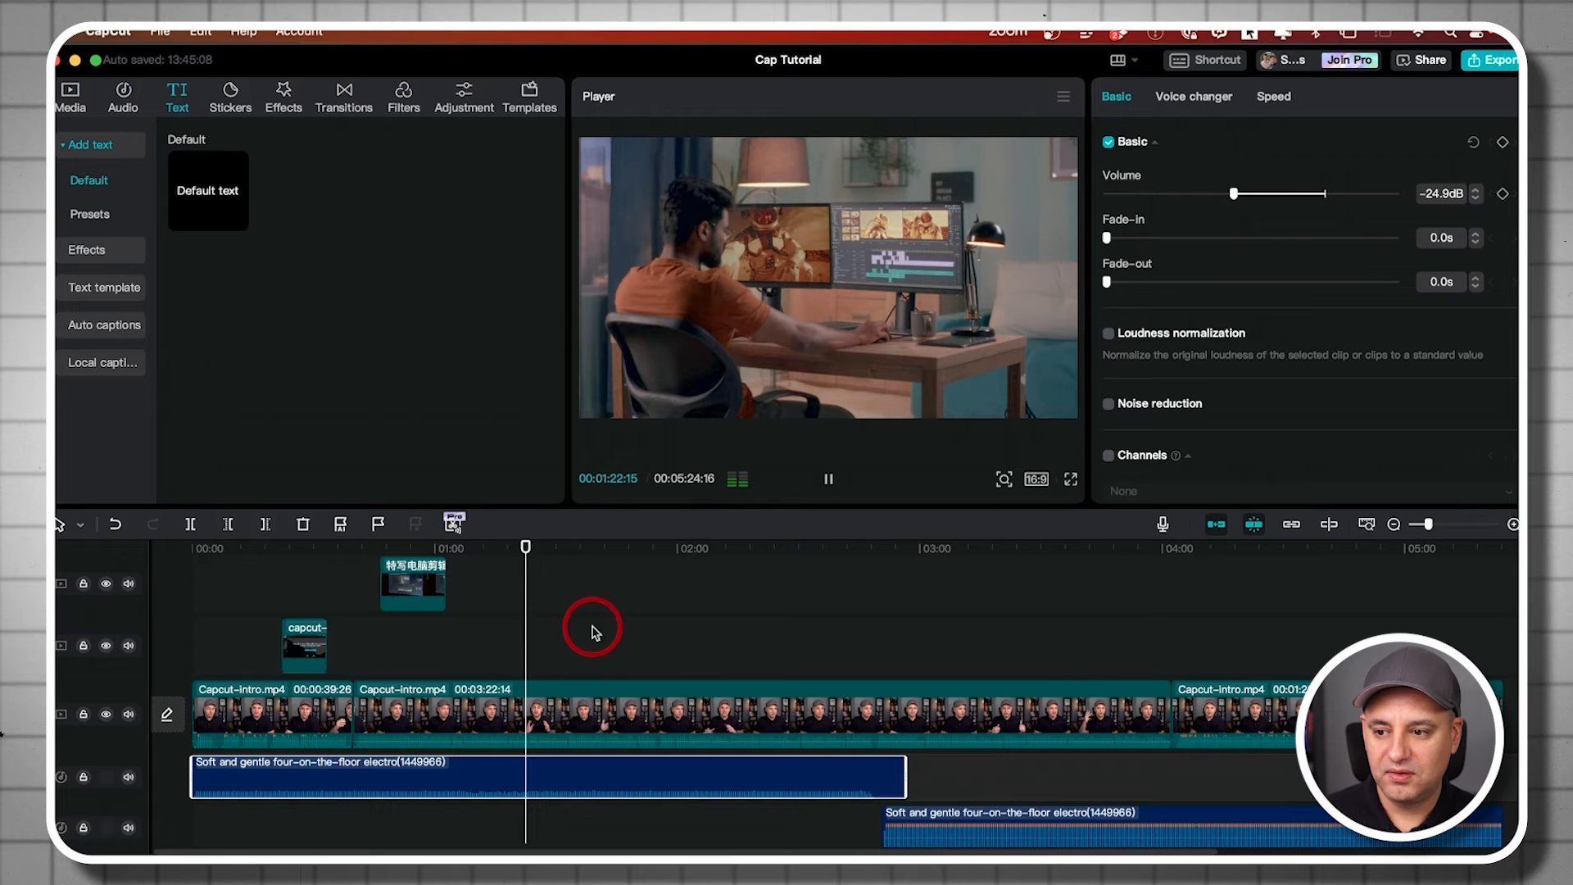
scroll(595, 633, up, 1)
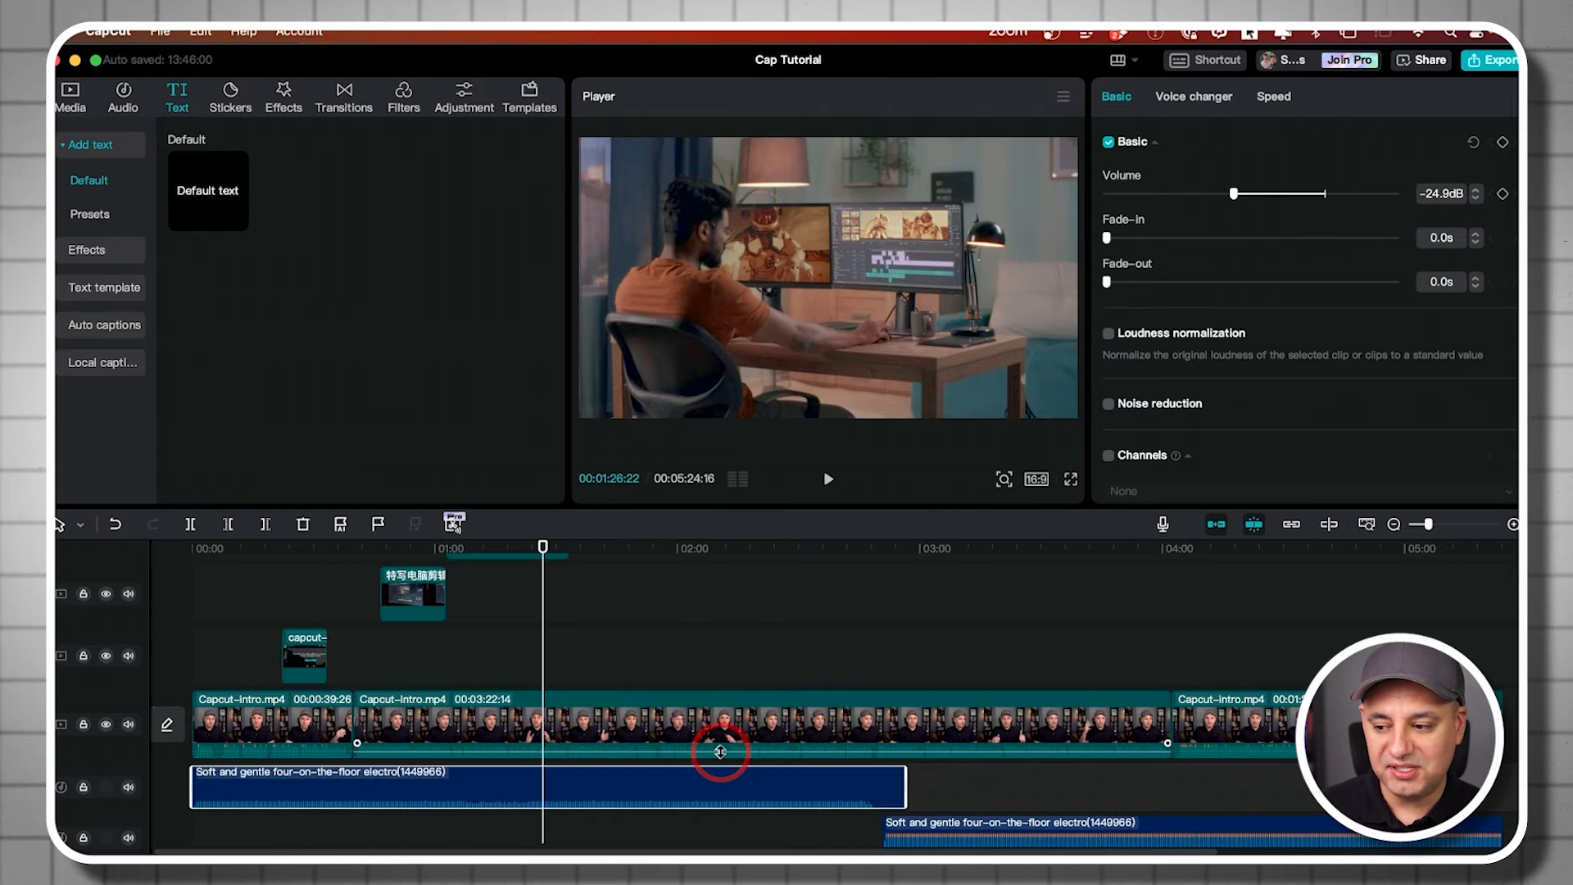
Extract the audio of the middle Capcut-intro clip to a separate track and select the extracted audio clip
click(726, 715)
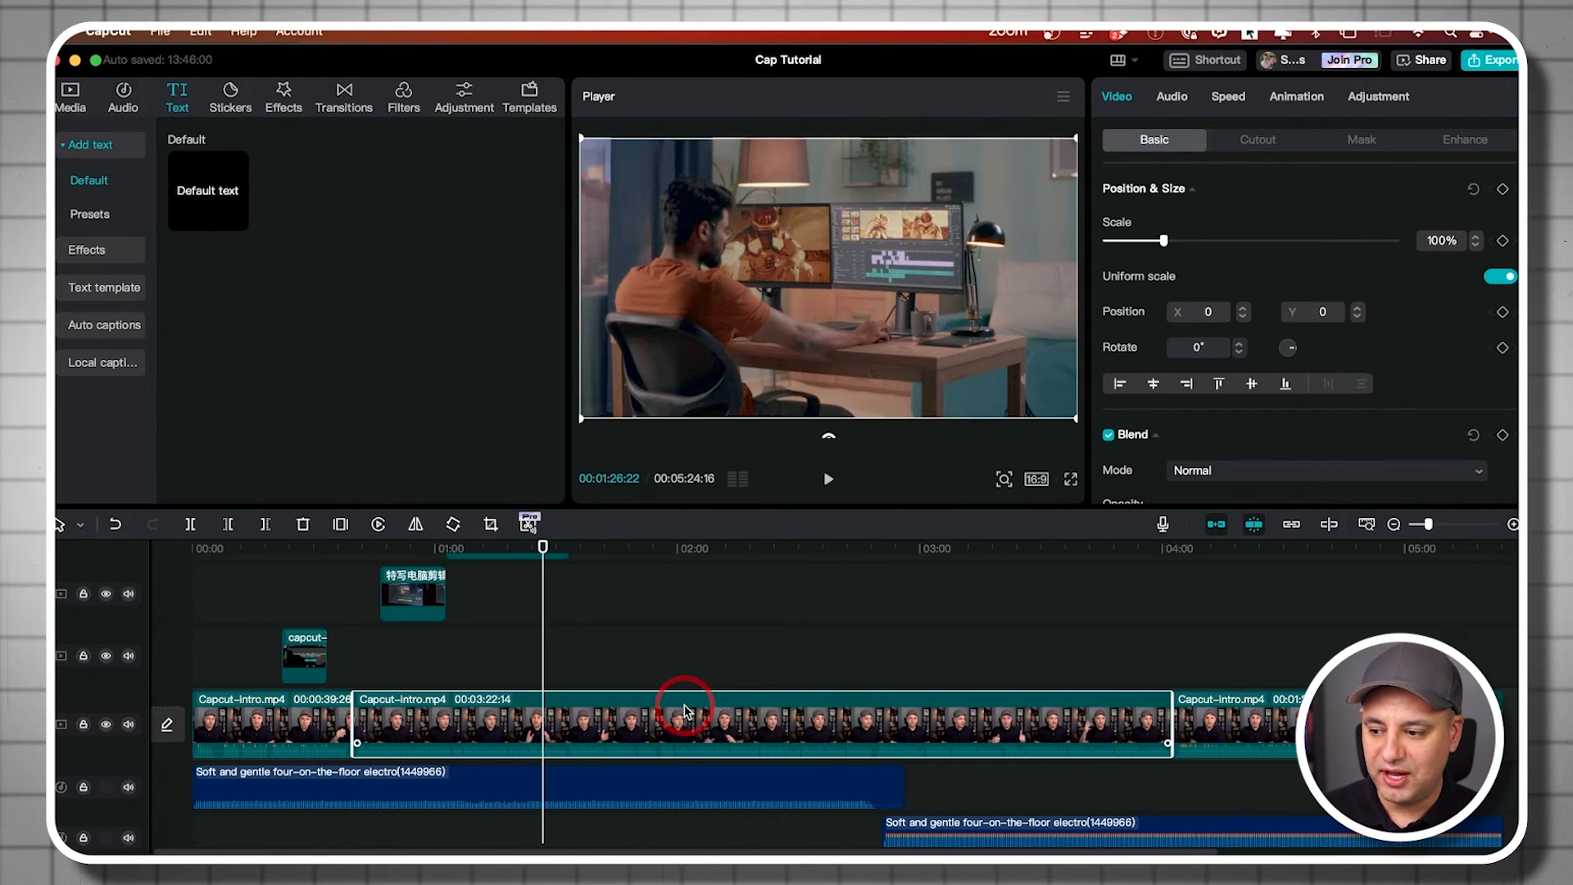
right_click(685, 710)
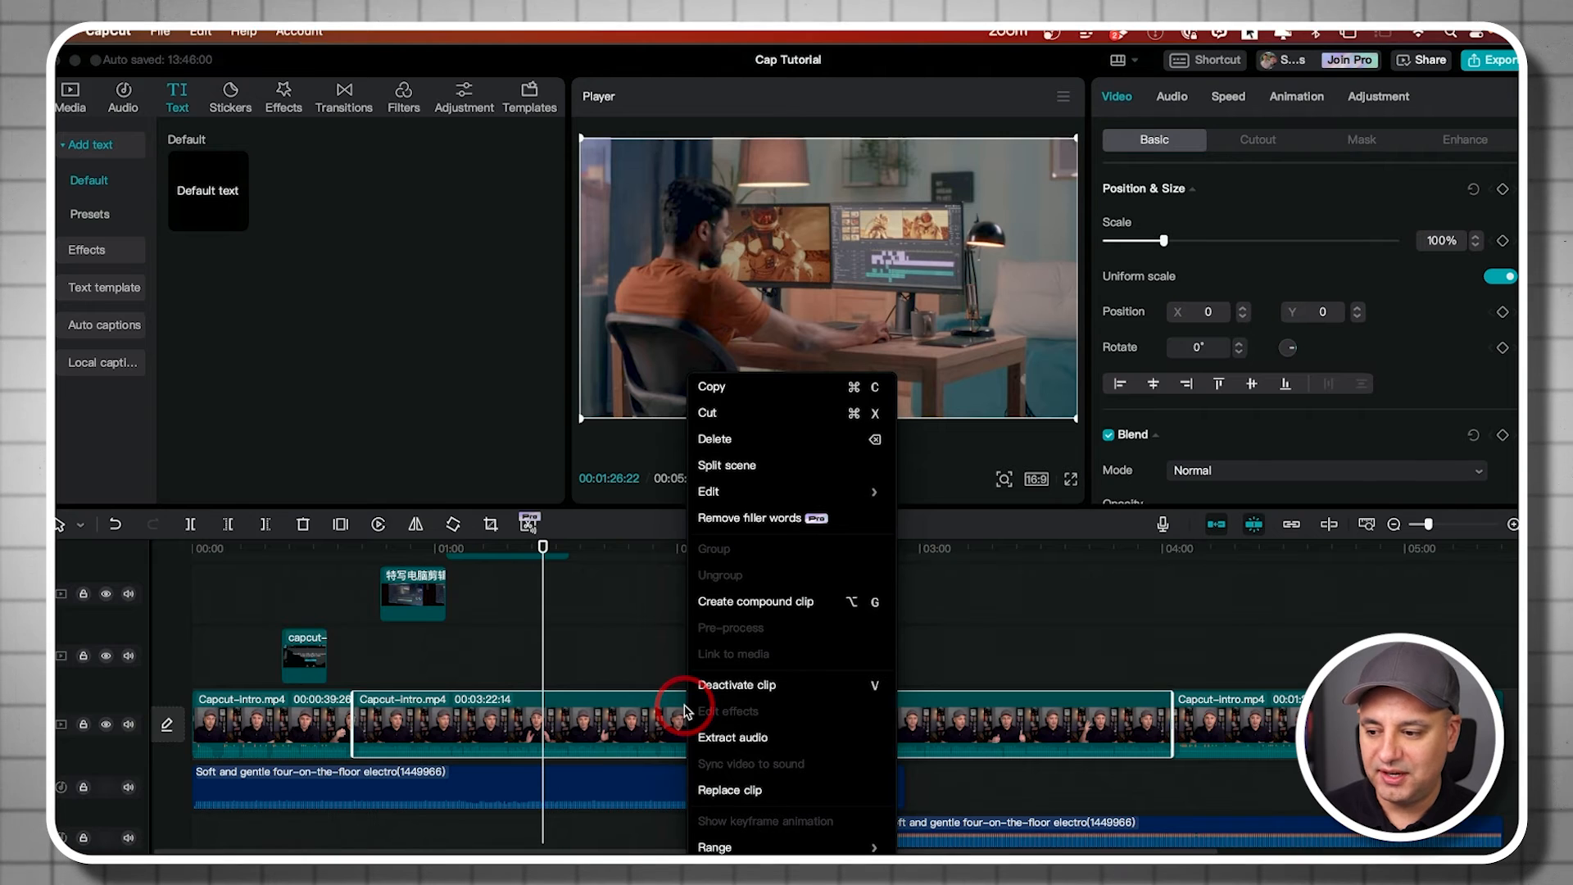
click(726, 740)
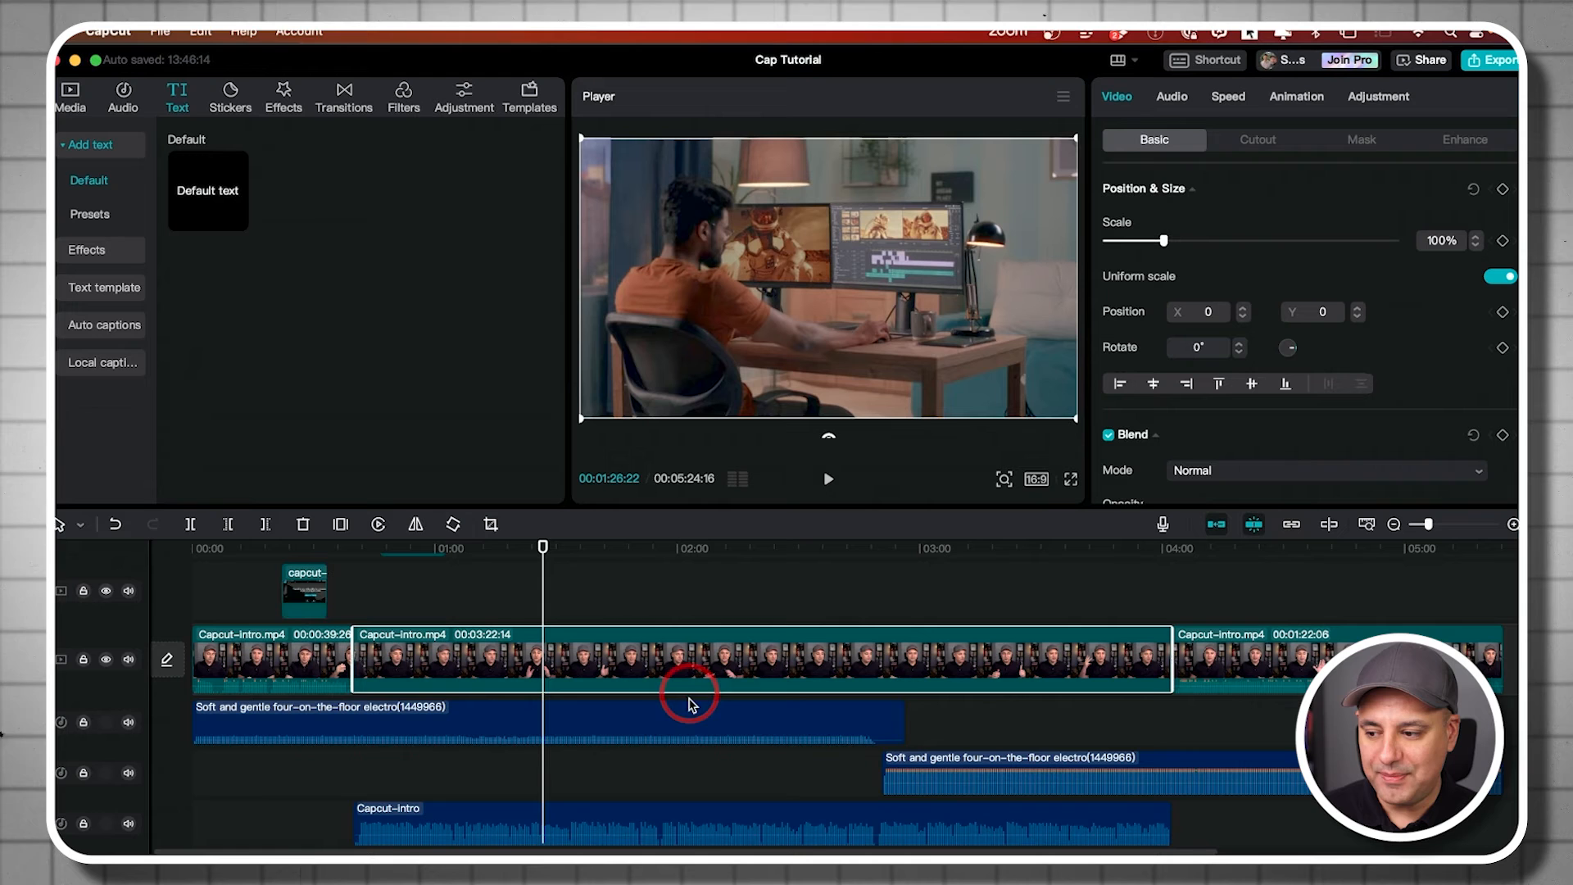
scroll(679, 754, down, 1)
click(680, 800)
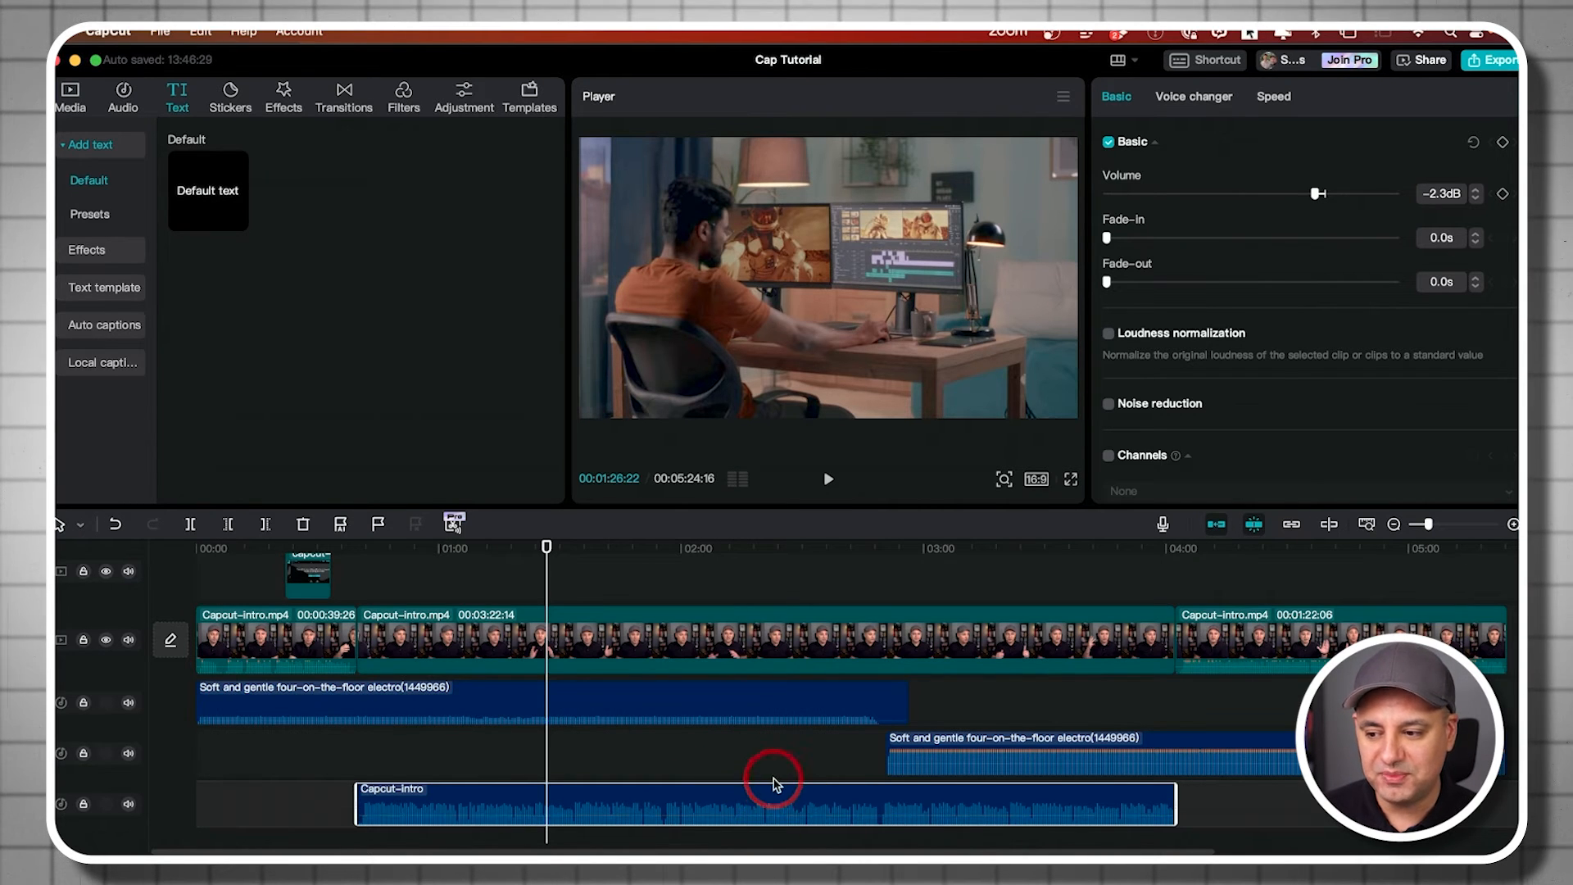
Play a short stretch of the timeline from 00:03:49:10 to judge the second music clip against the voice
scroll(778, 803, up, 1)
scroll(776, 802, right, 1)
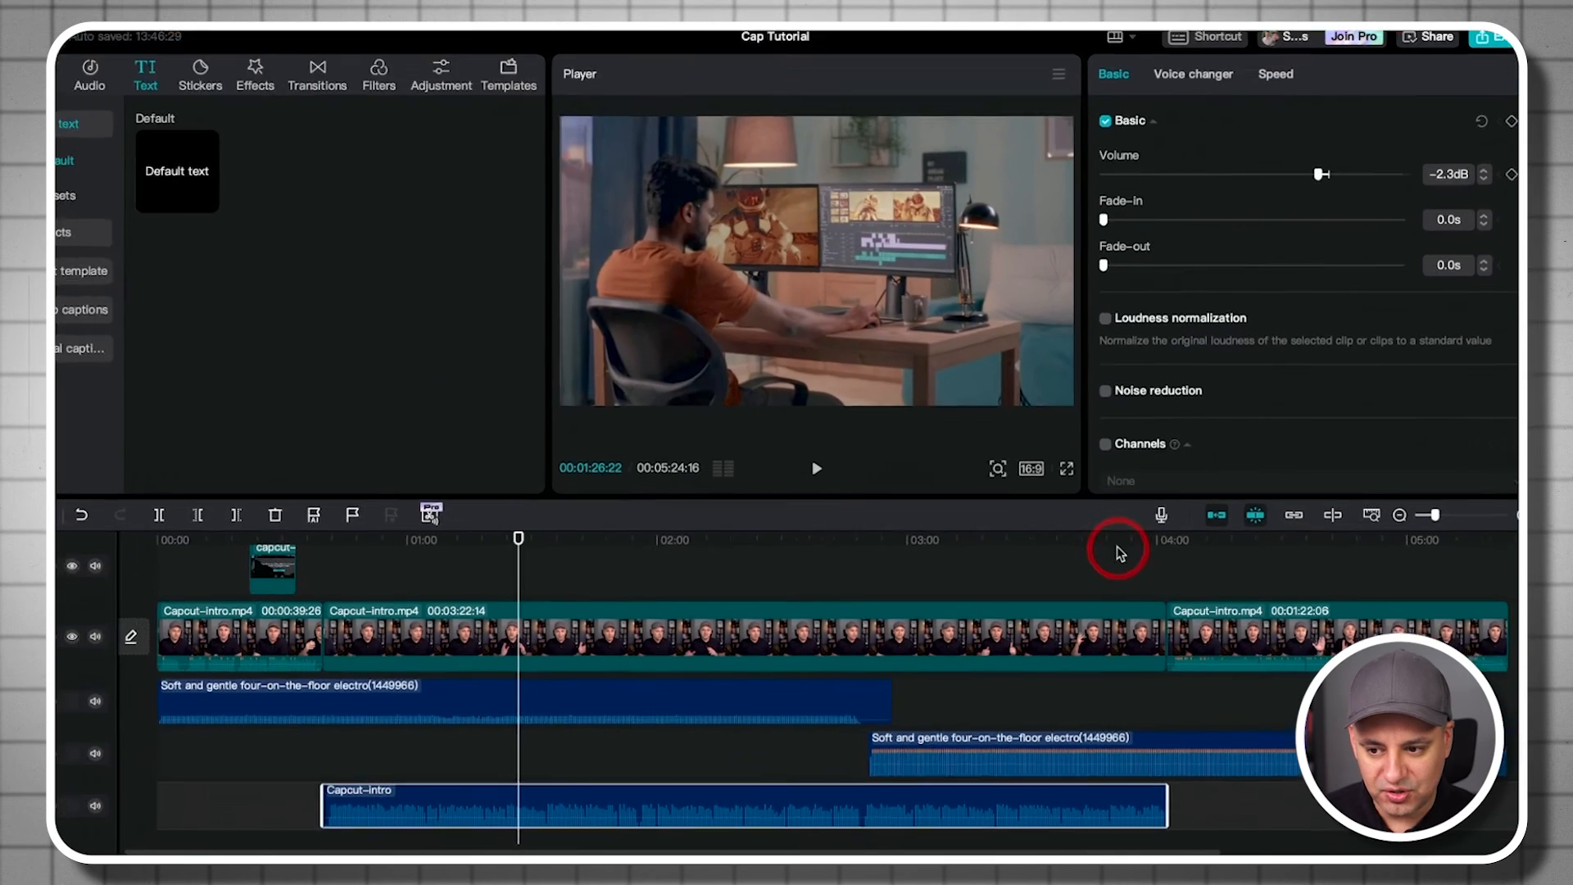
click(1118, 564)
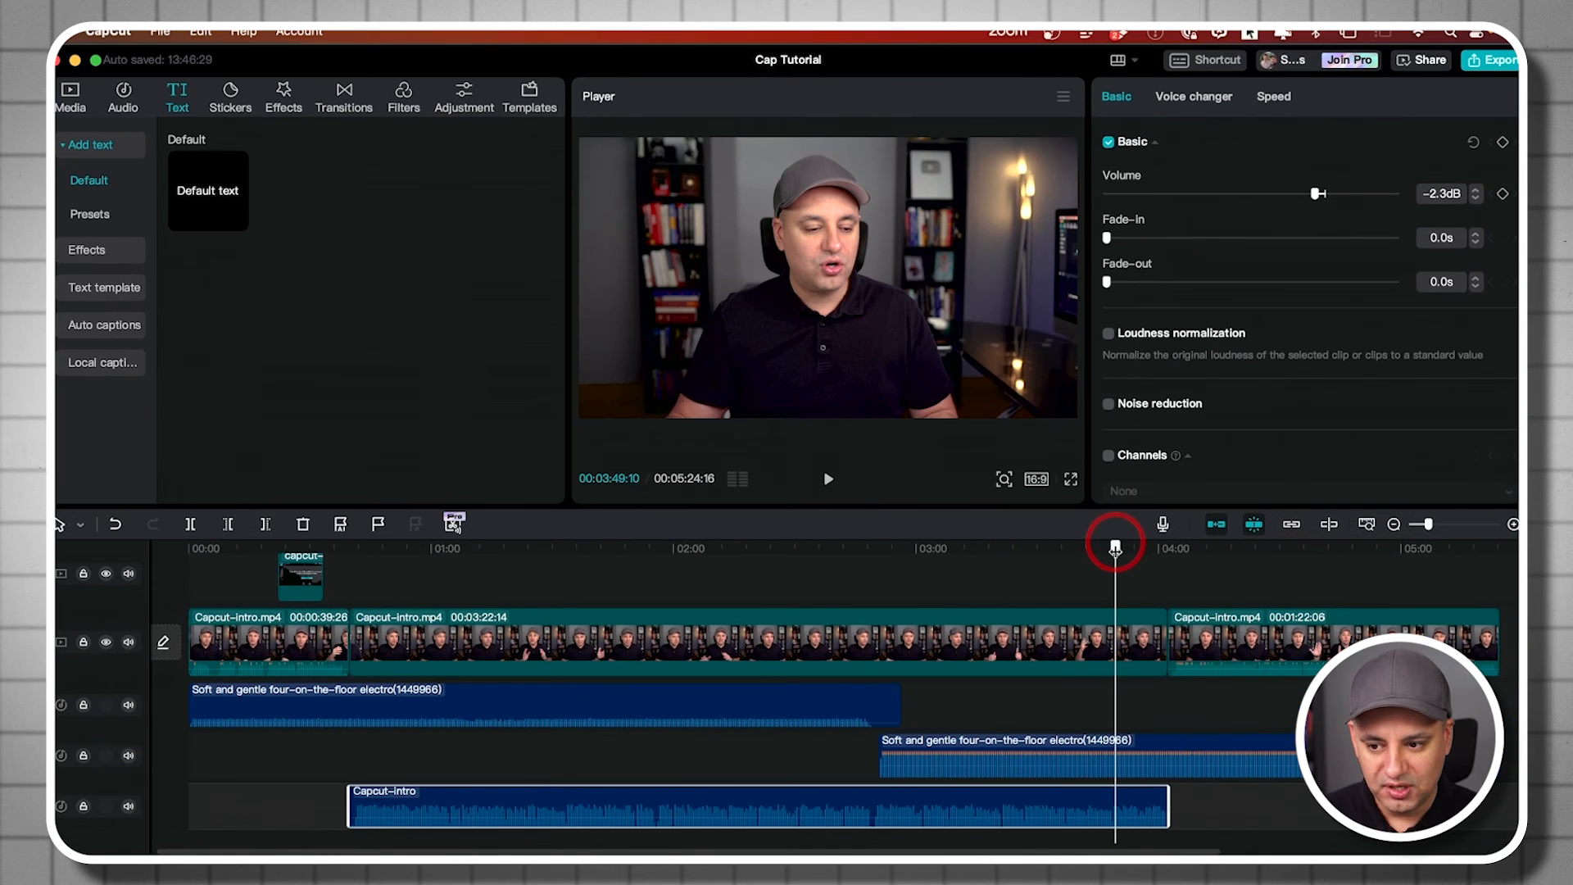
key(space)
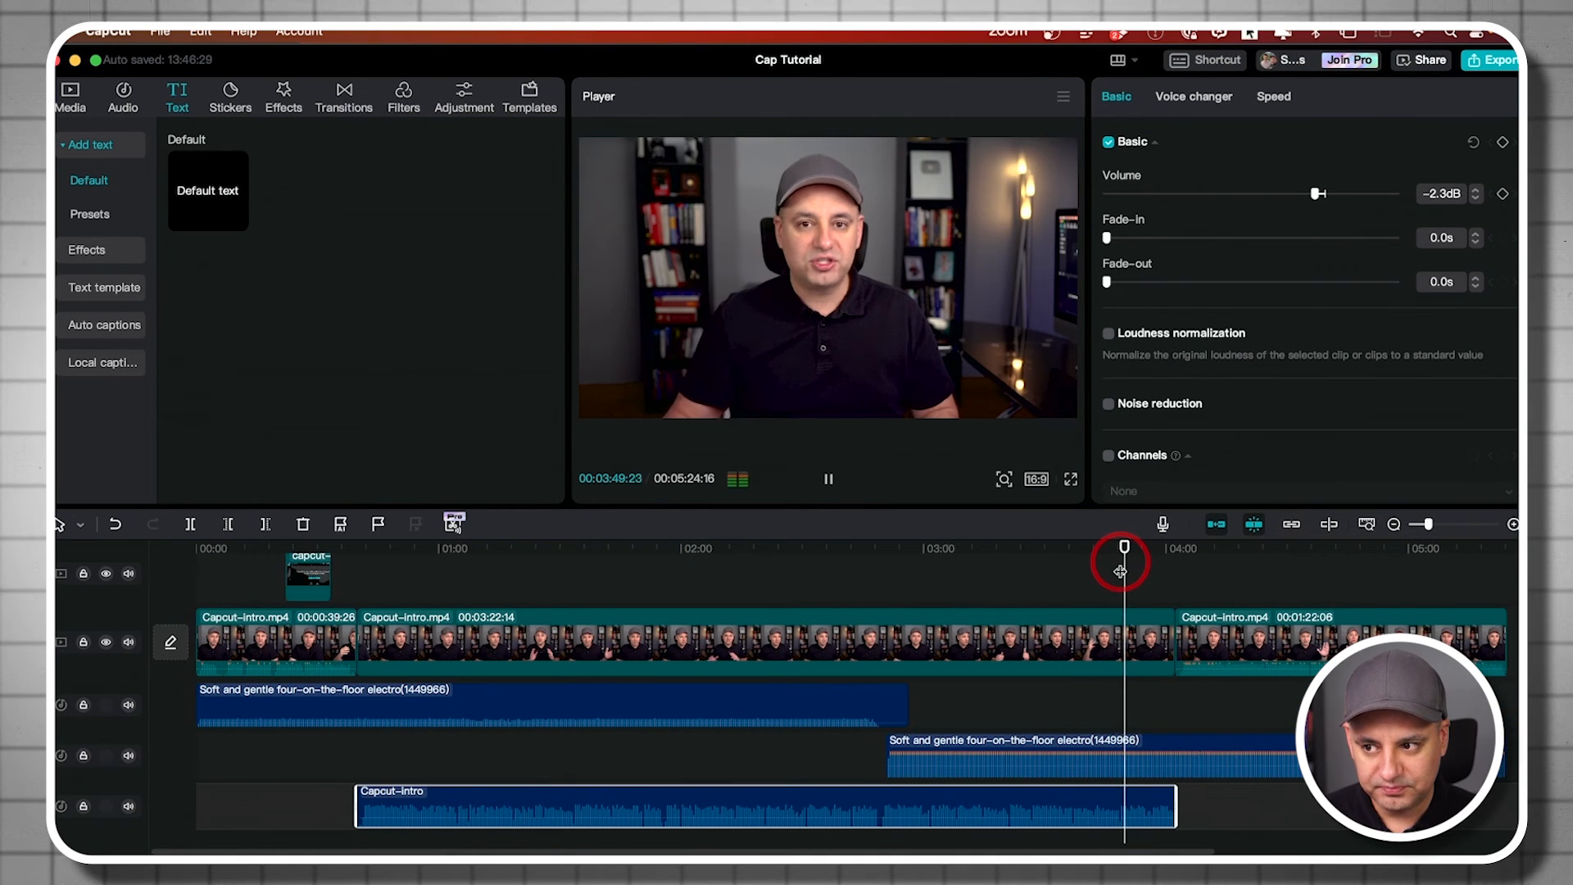
key(space)
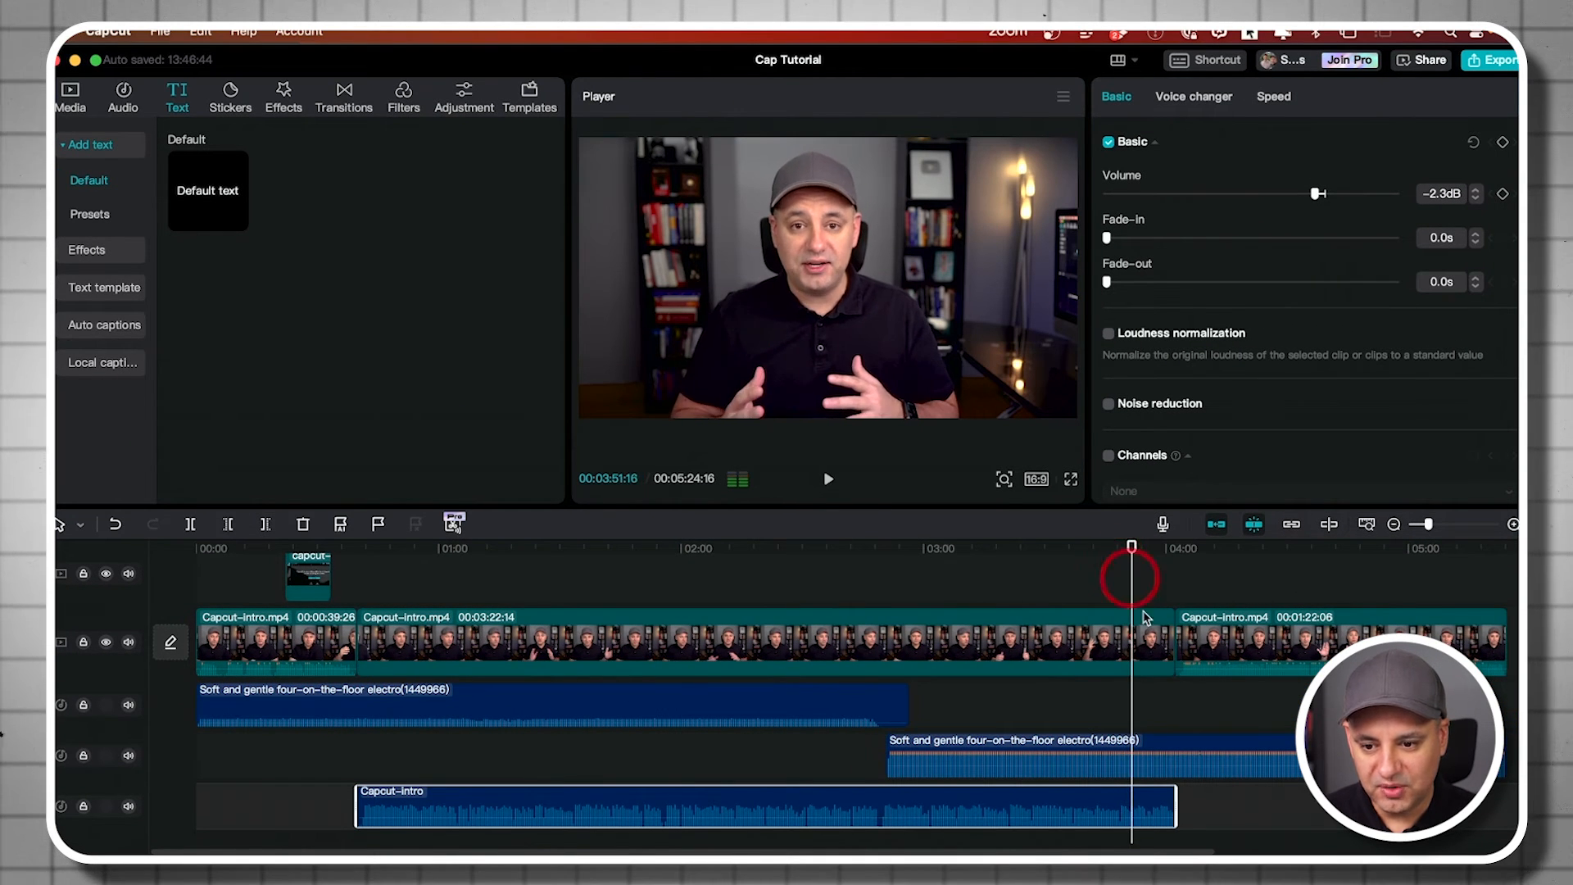
Try the second music clip at a volume of 17.3 dB over a short playback, and undo the volume change
drag(1149, 766, 1147, 754)
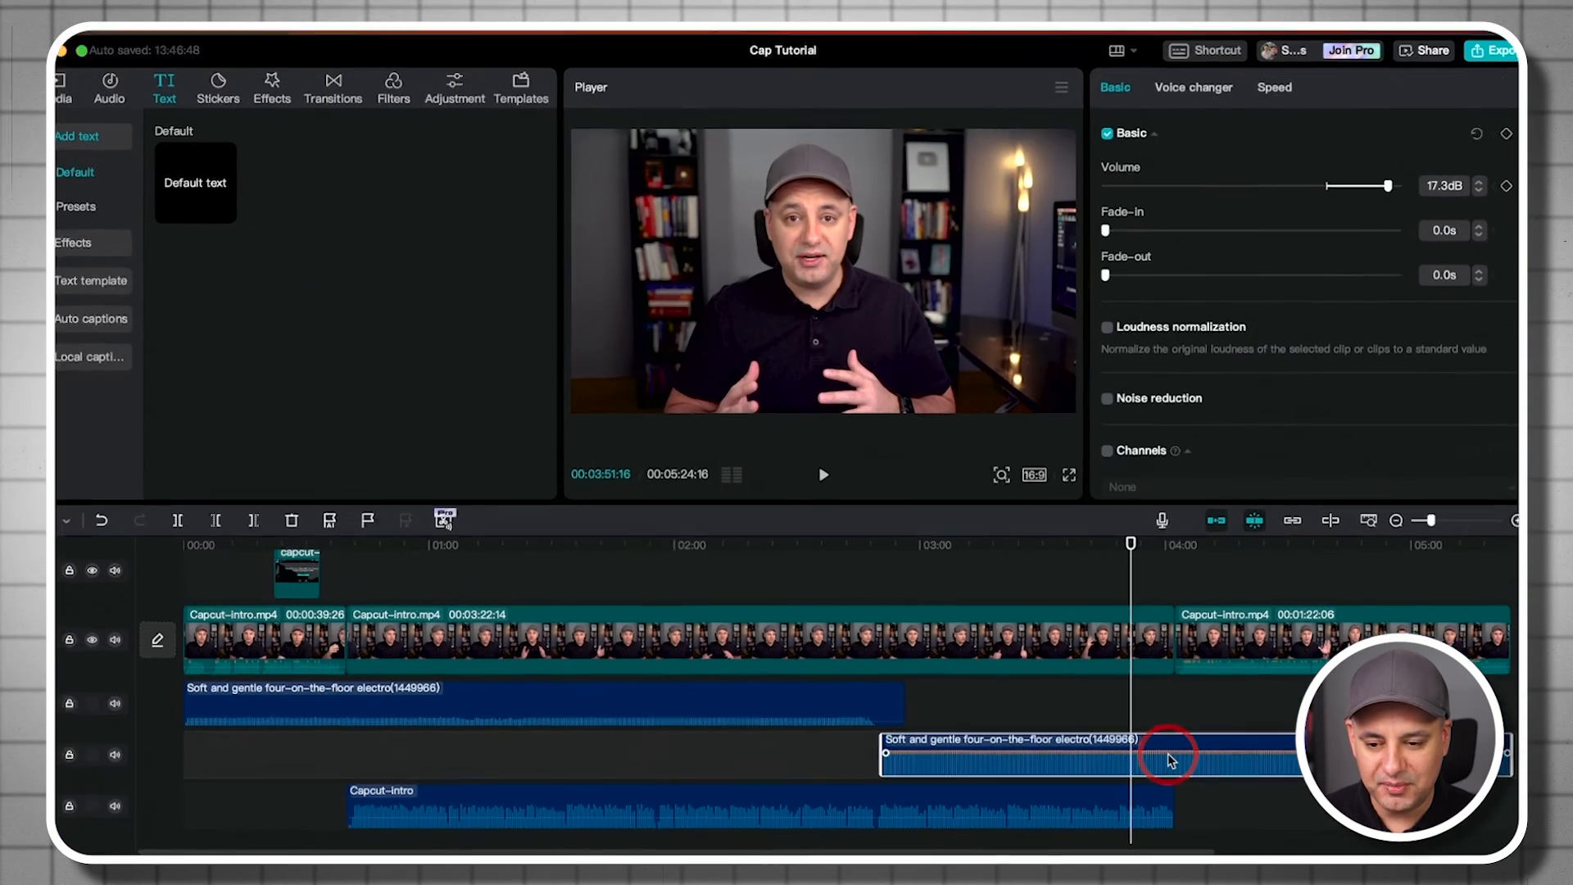
key(space)
key(space)
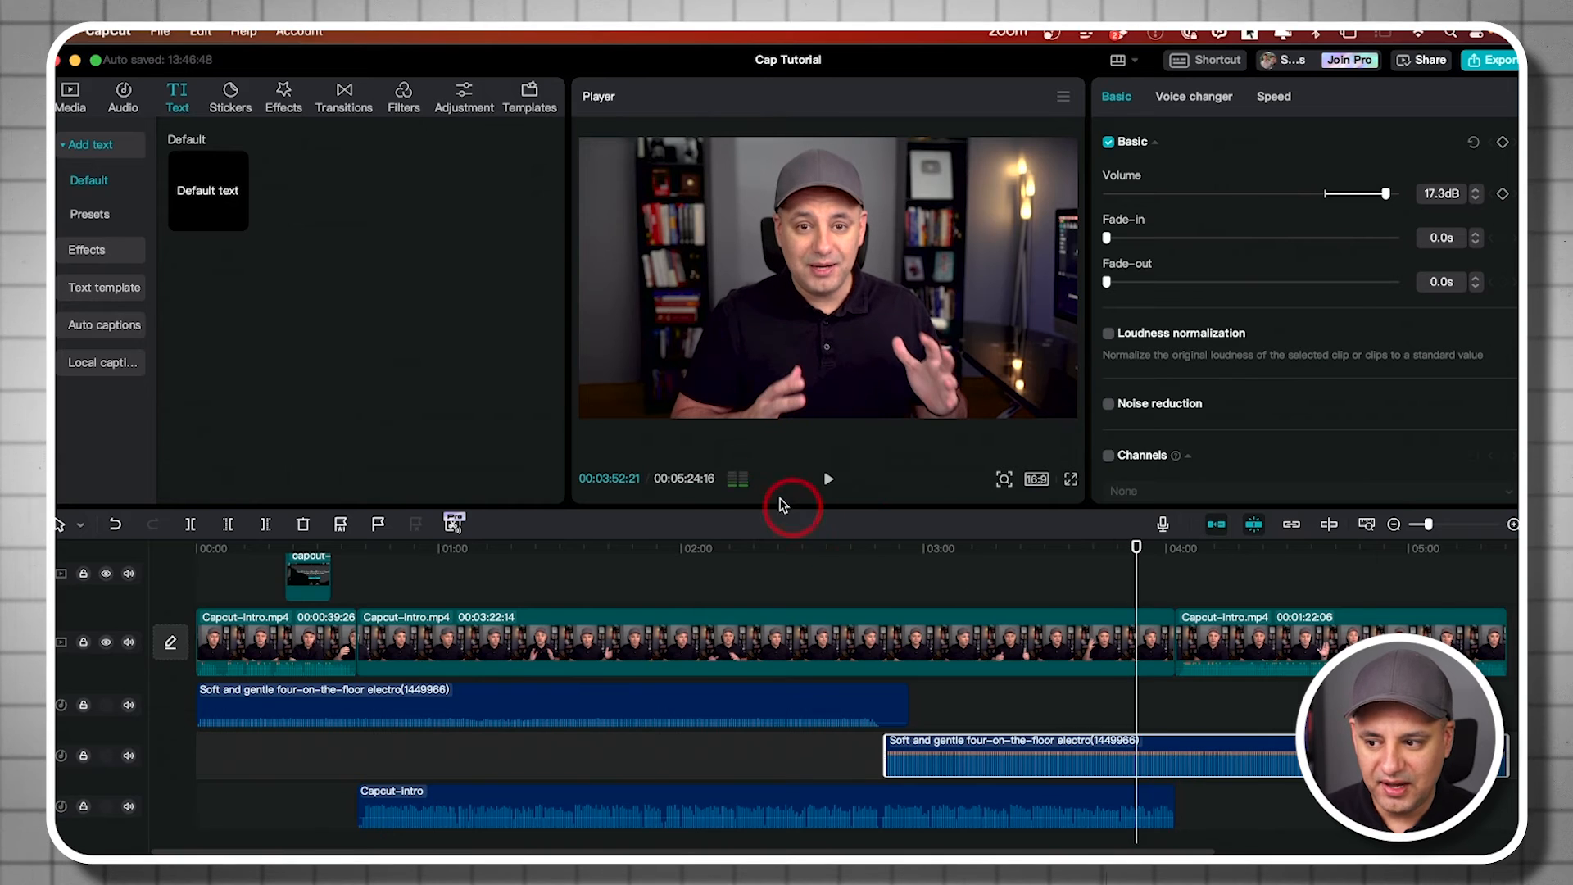
key(super+z)
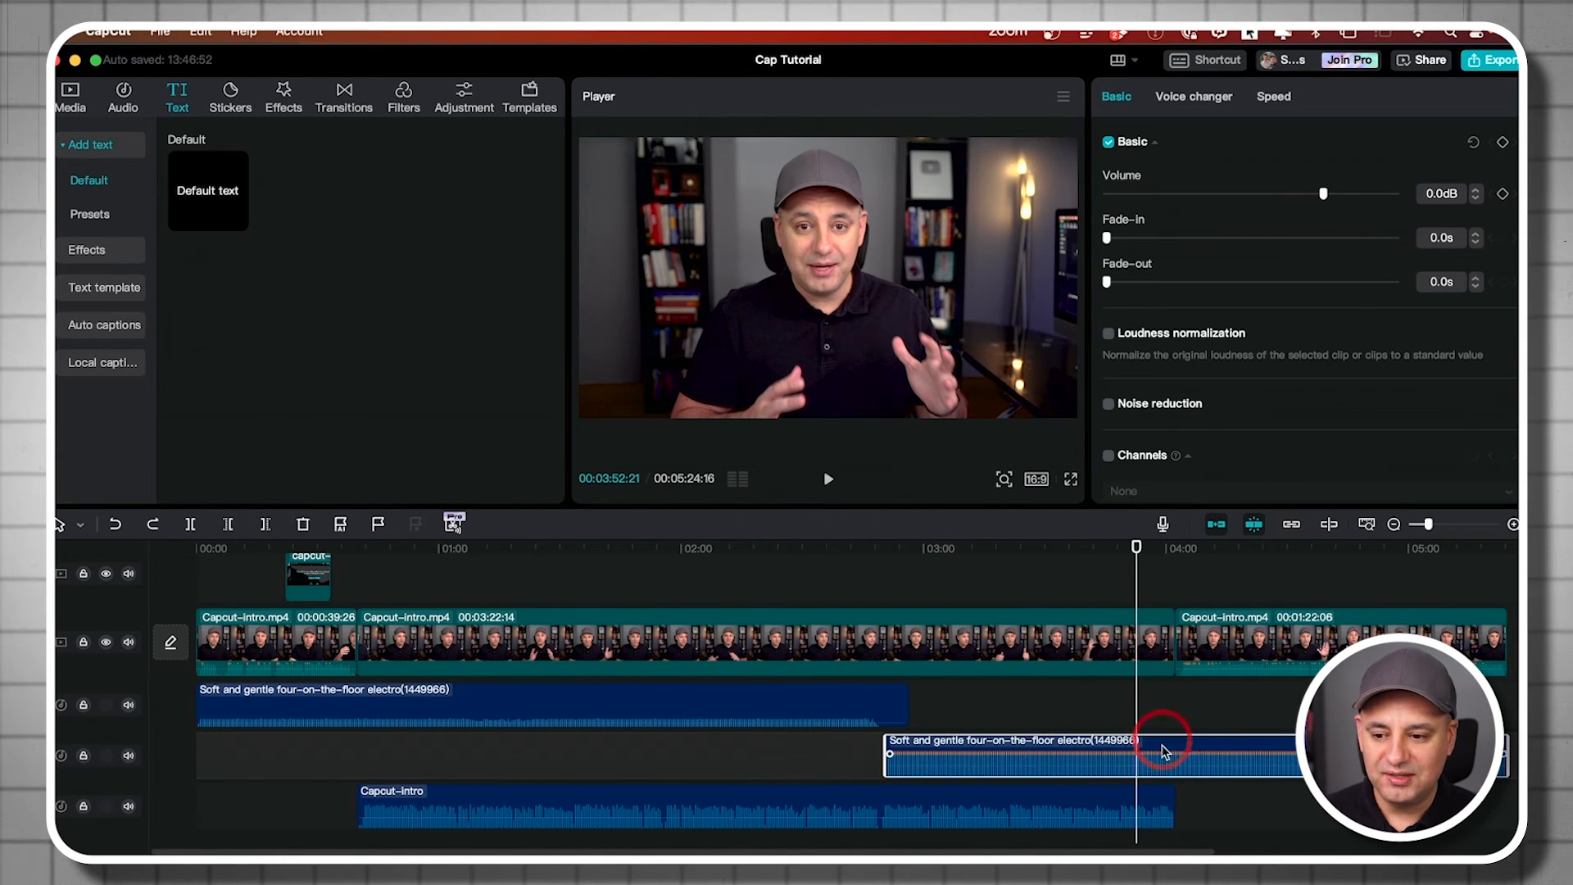
Show the audio level meters beside the timeline and play from 00:03:52:21 to check the loudness
click(738, 480)
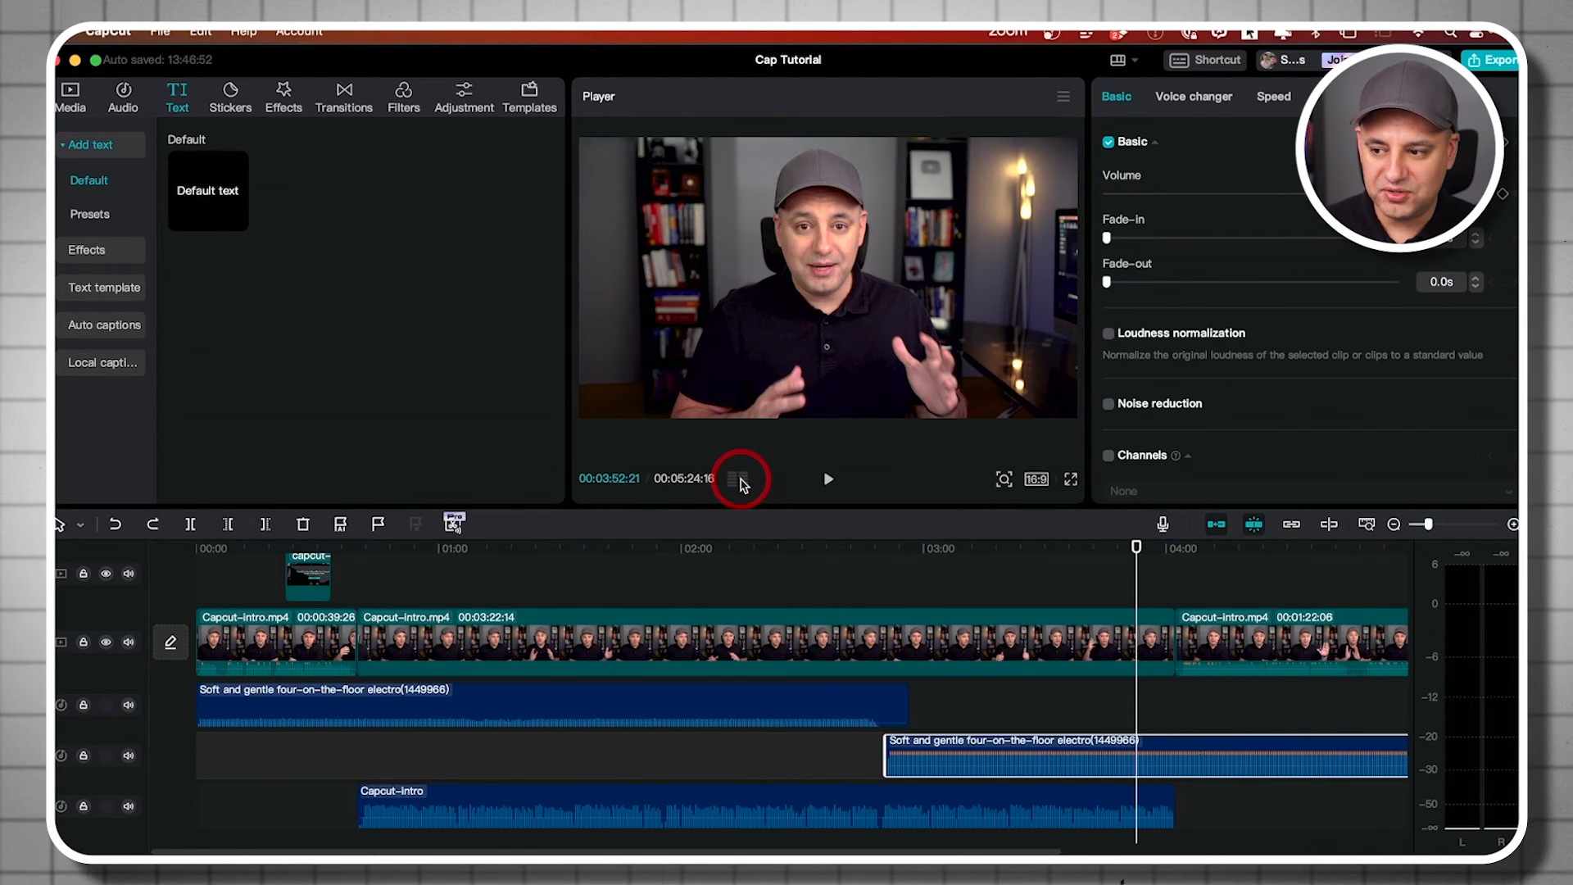
click(738, 481)
click(741, 482)
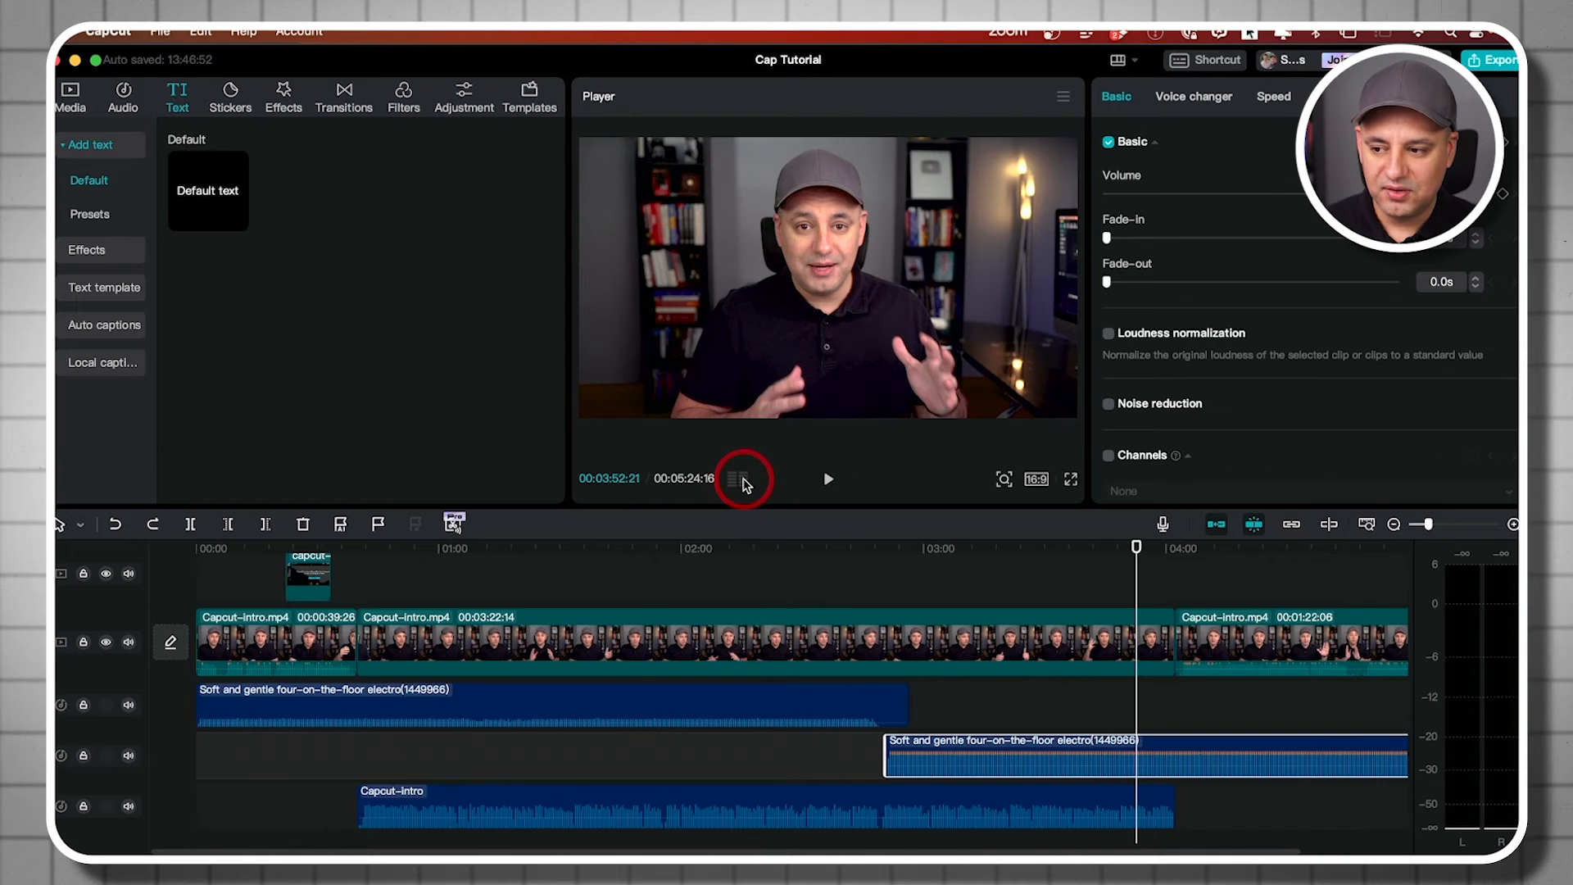
key(space)
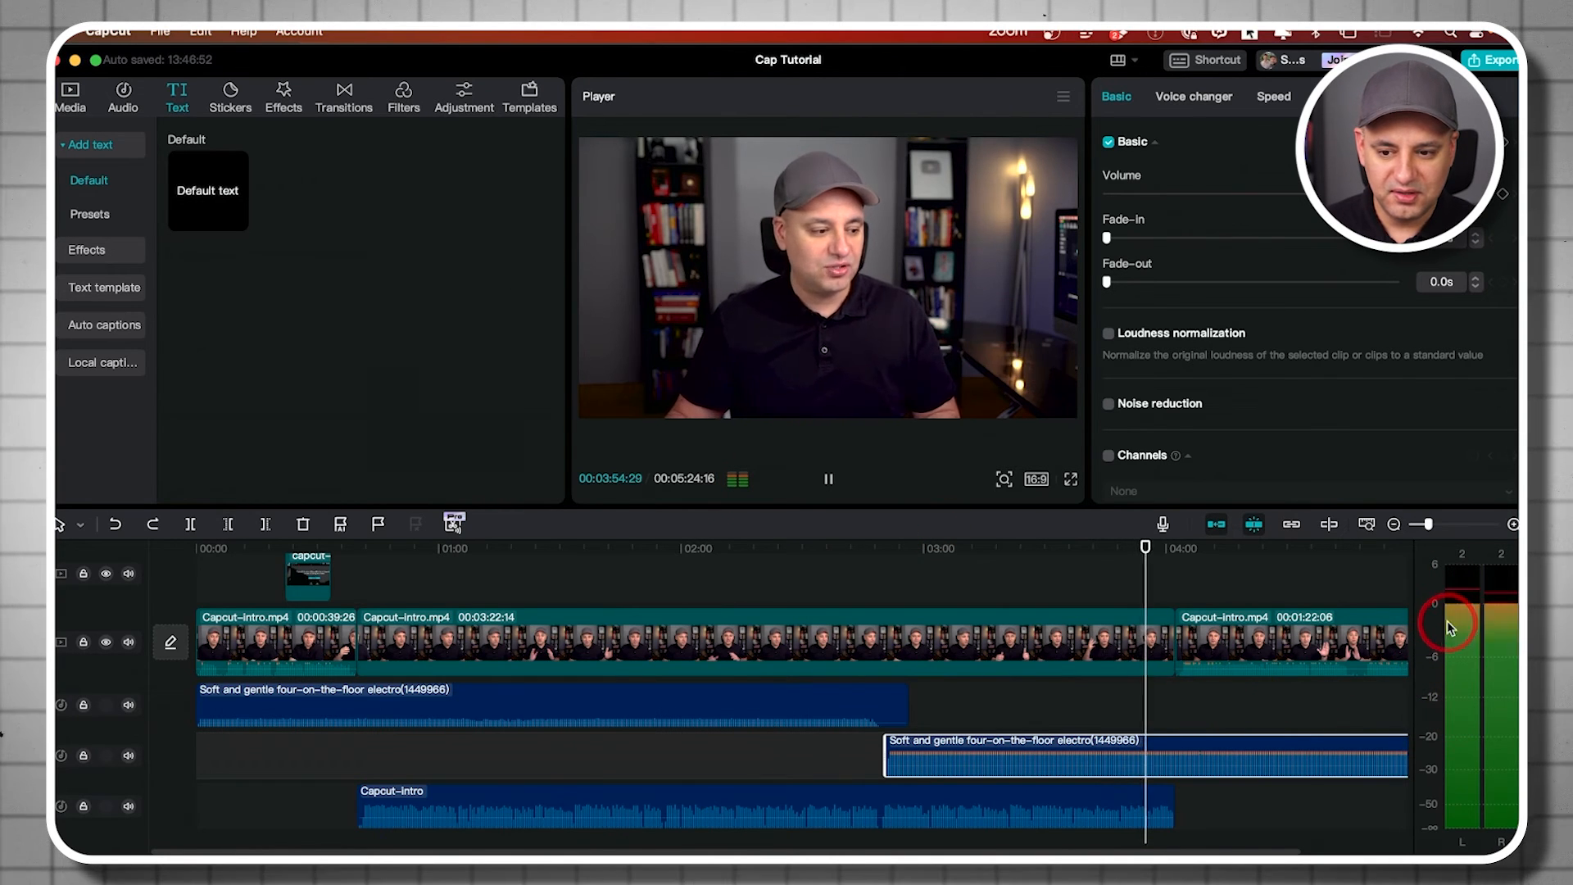
key(space)
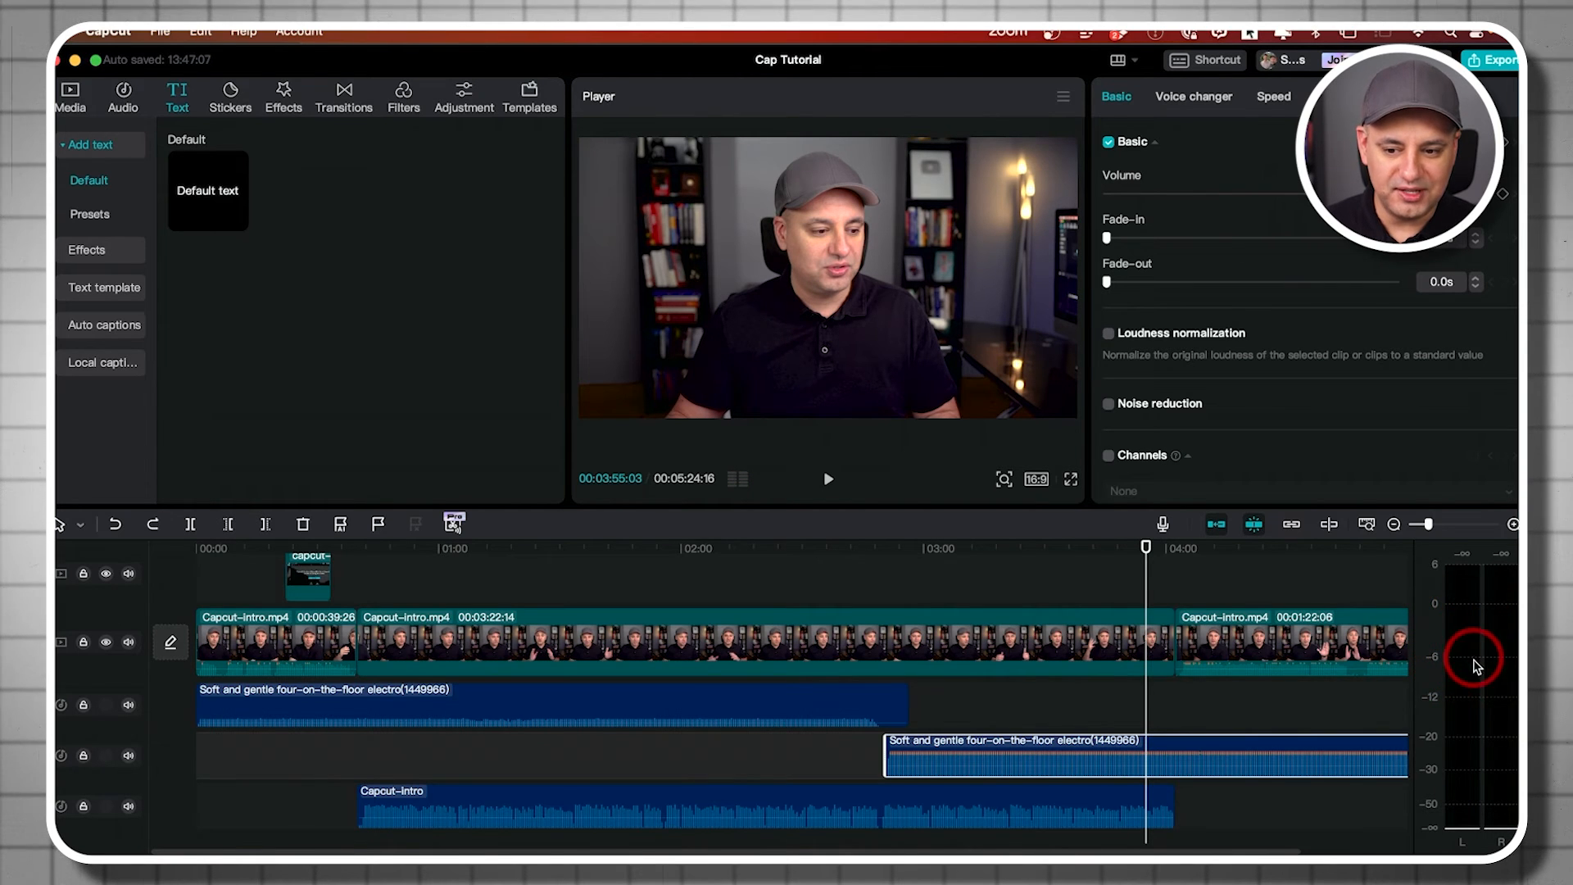
Play a few seconds from about 00:02:00 to check the voice level on the audio meters
drag(1145, 547, 677, 565)
key(space)
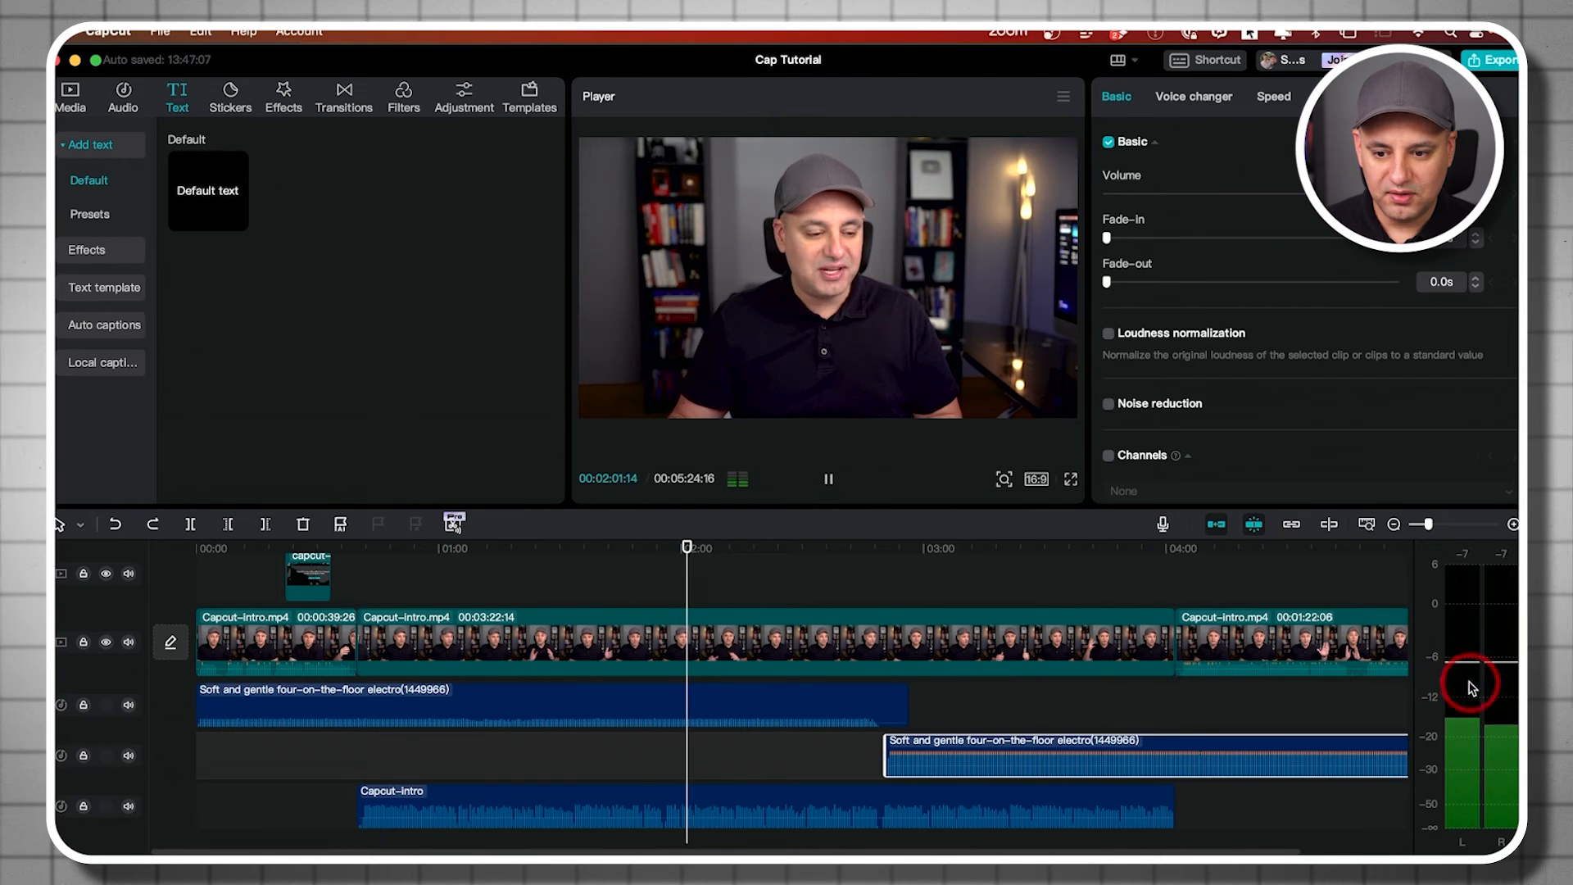
key(space)
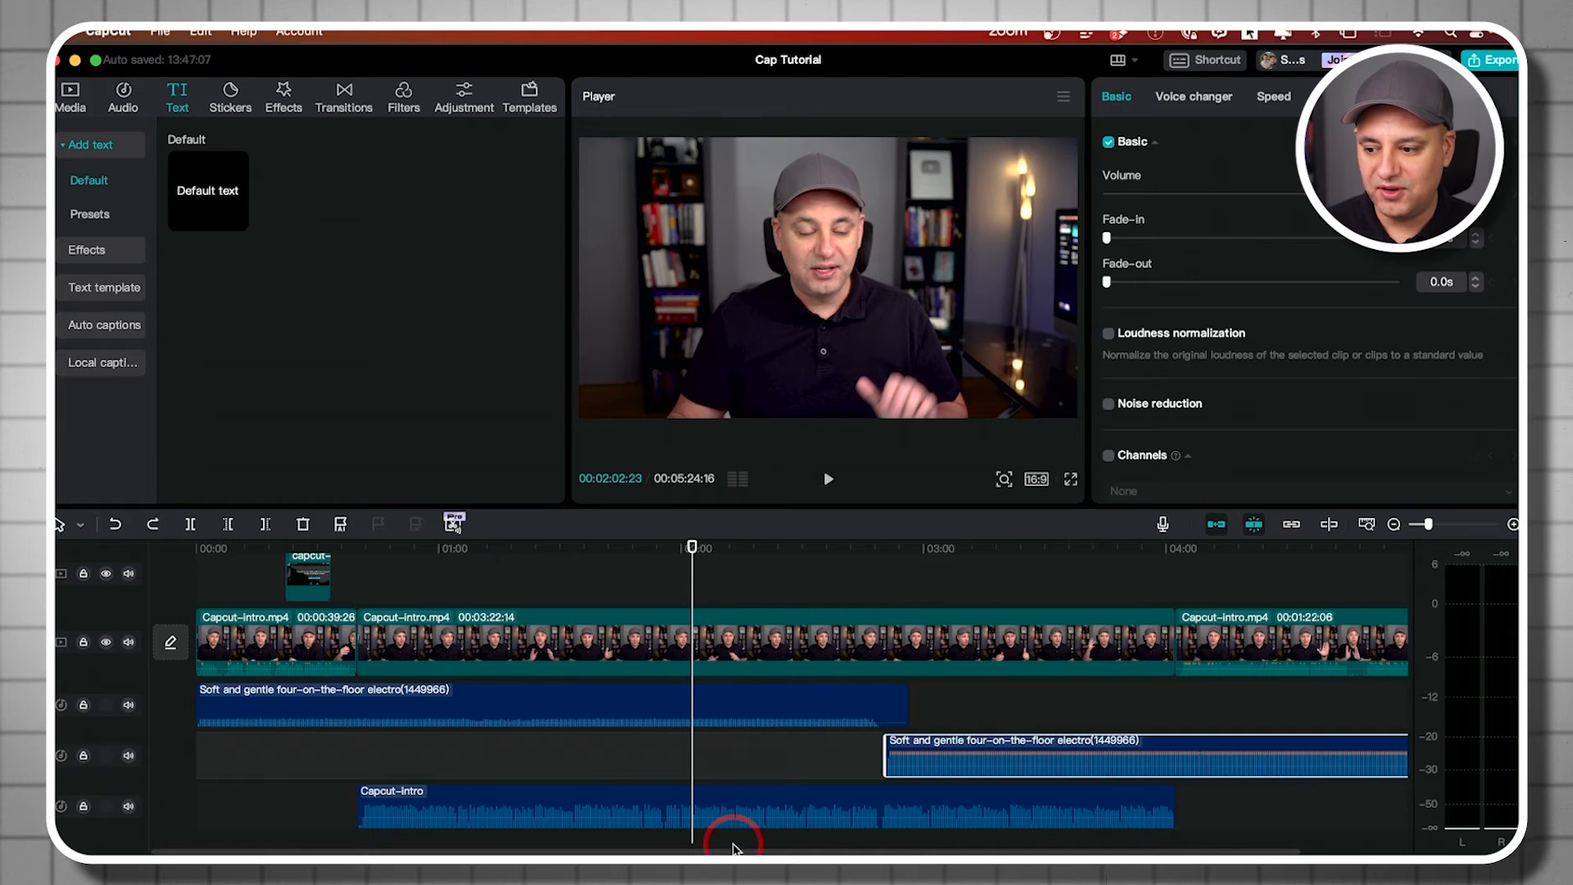
Raise the volume of the extracted Capcut-intro audio clip and play from 00:02:02:23 to check its level on the meters
click(732, 817)
drag(733, 815, 731, 815)
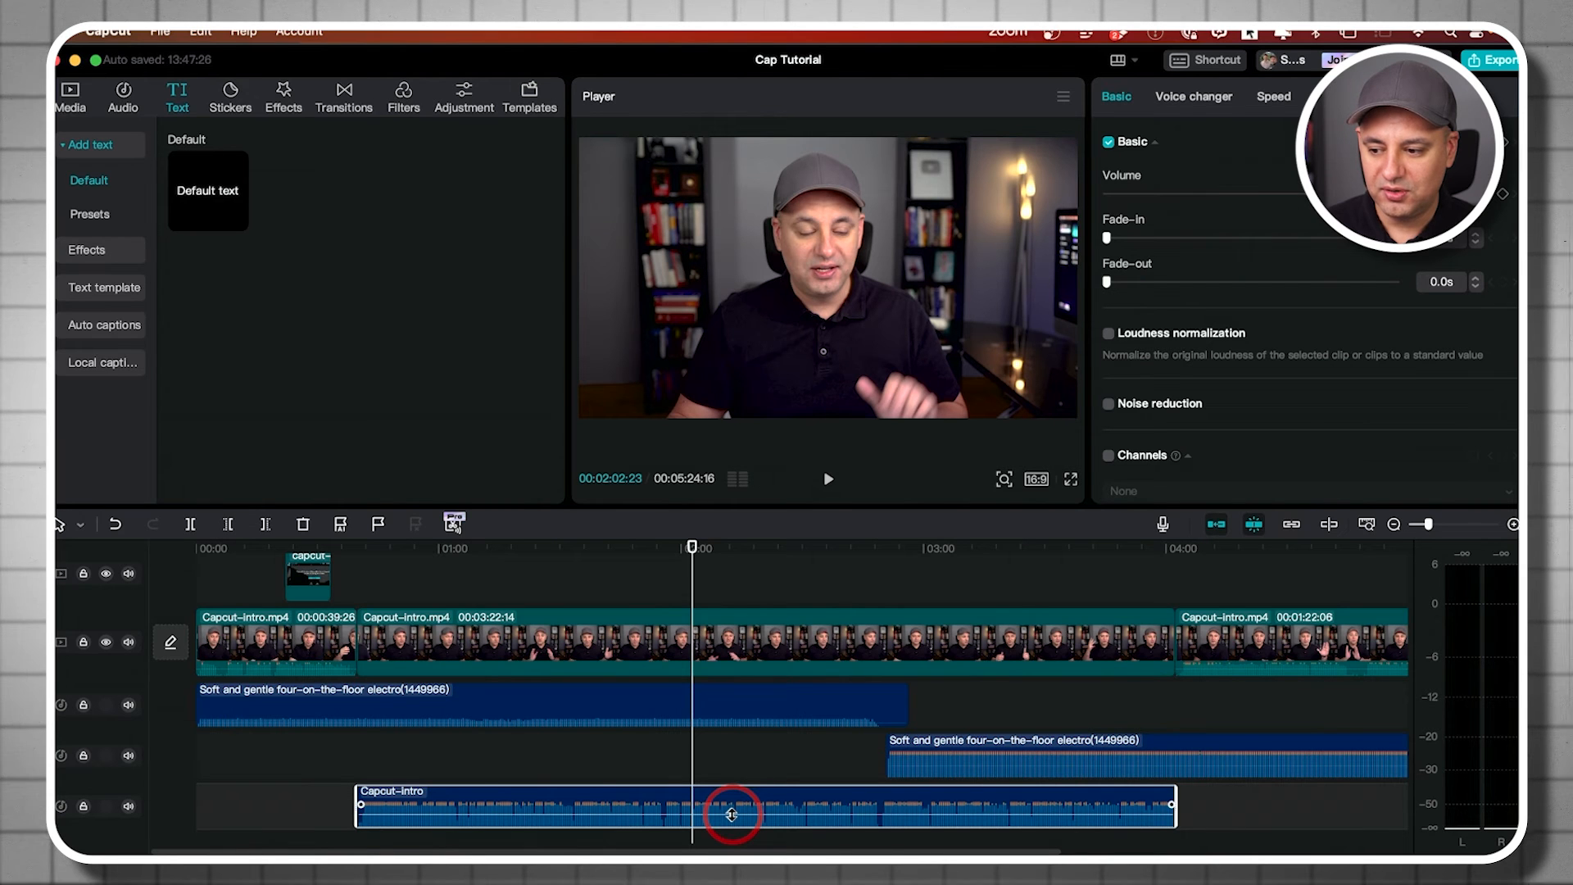
key(space)
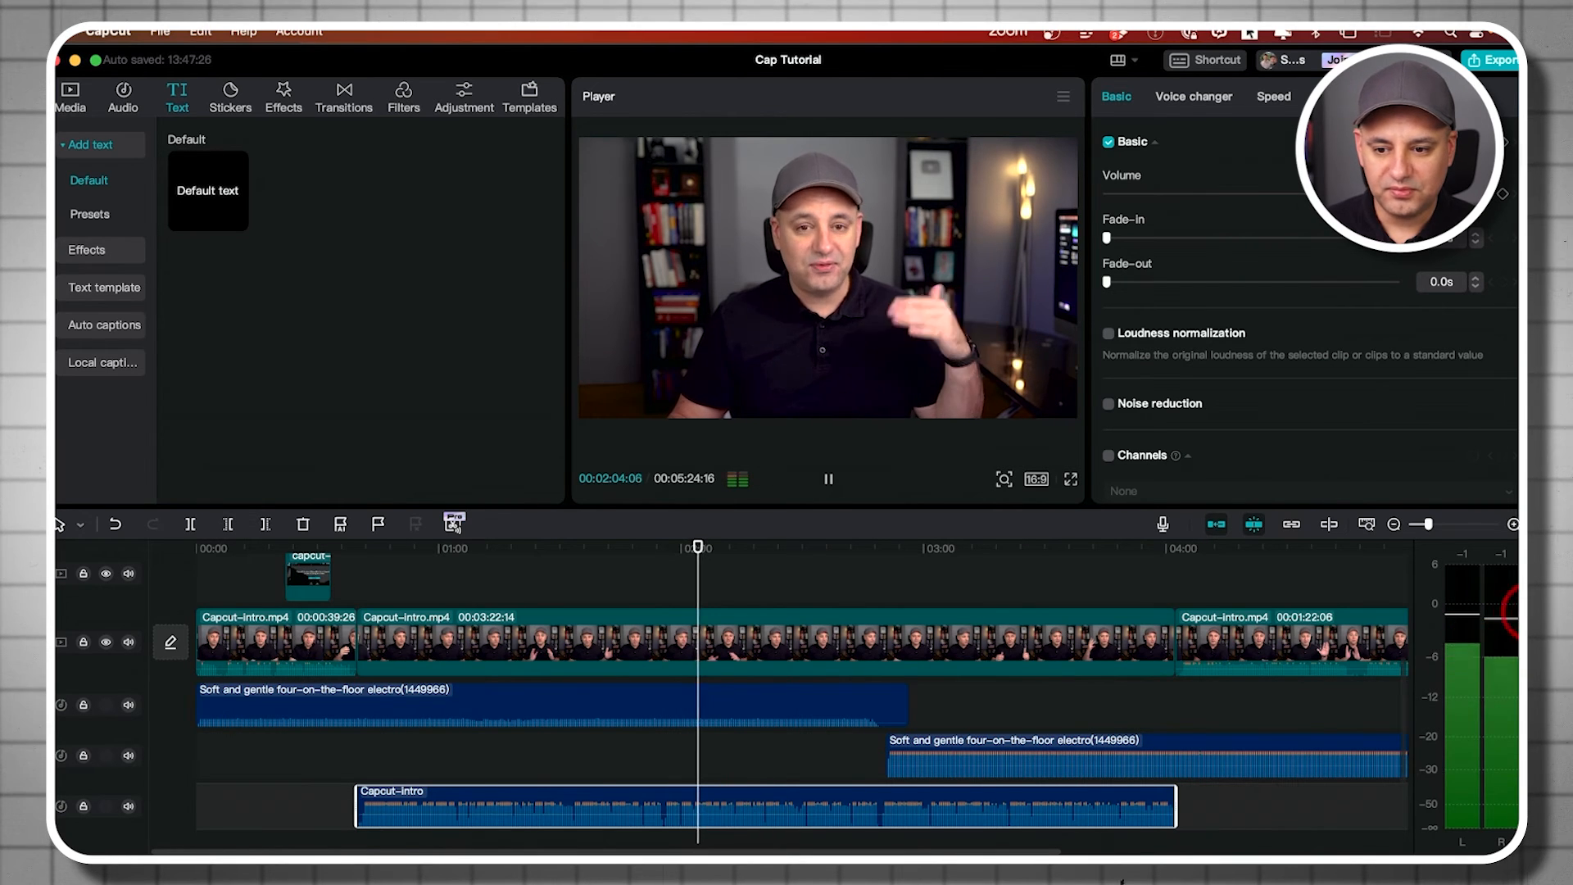
key(space)
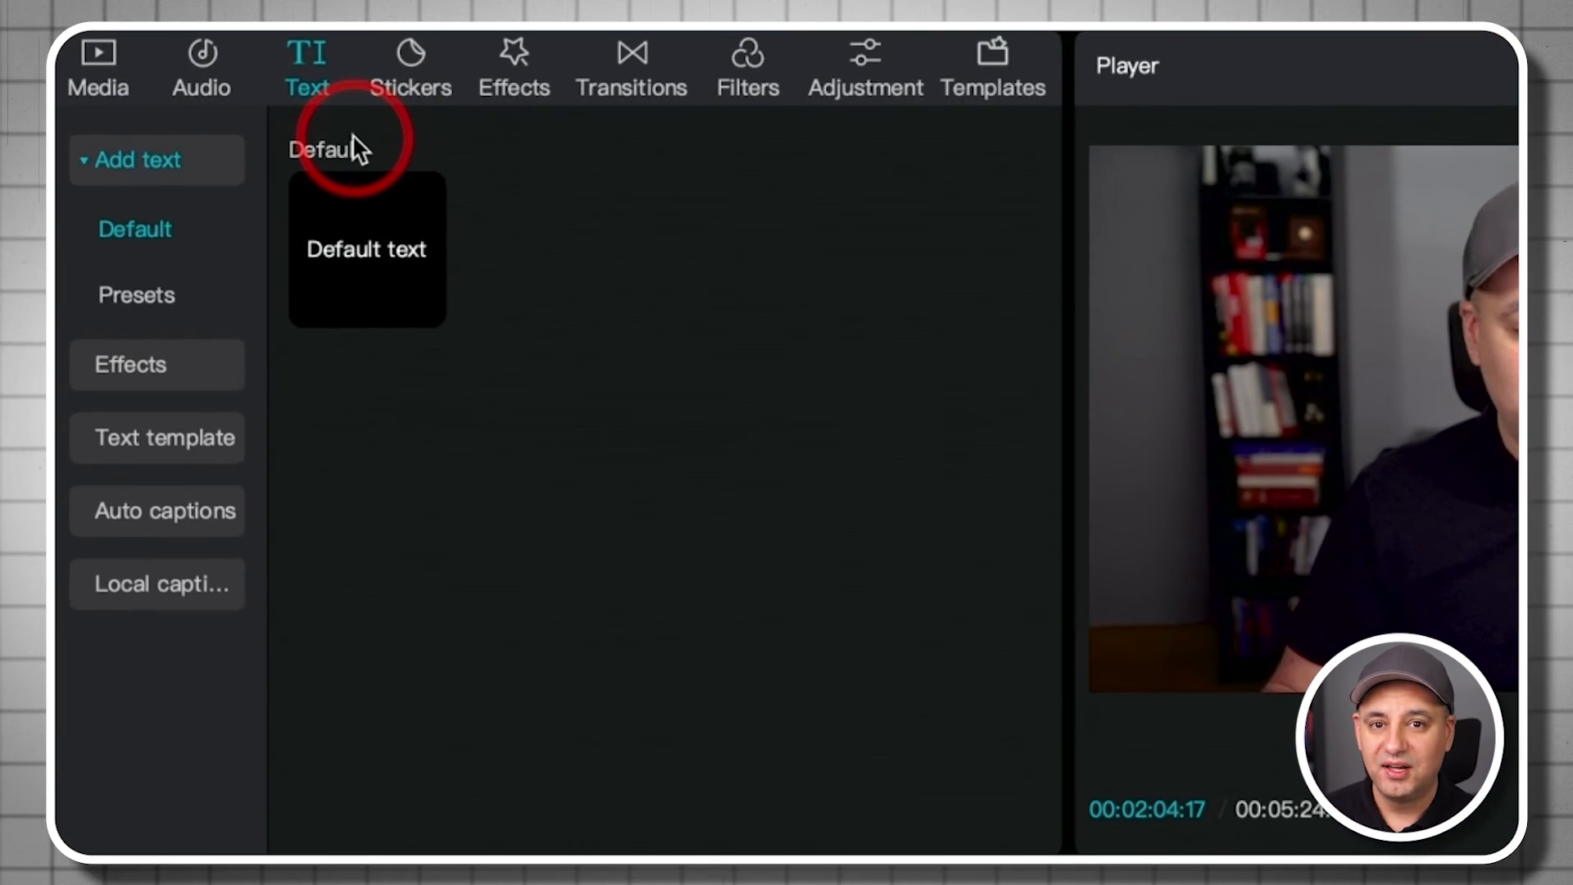
Add a default text clip at 00:02:04:17 and extend its end to about 00:02:36
click(86, 62)
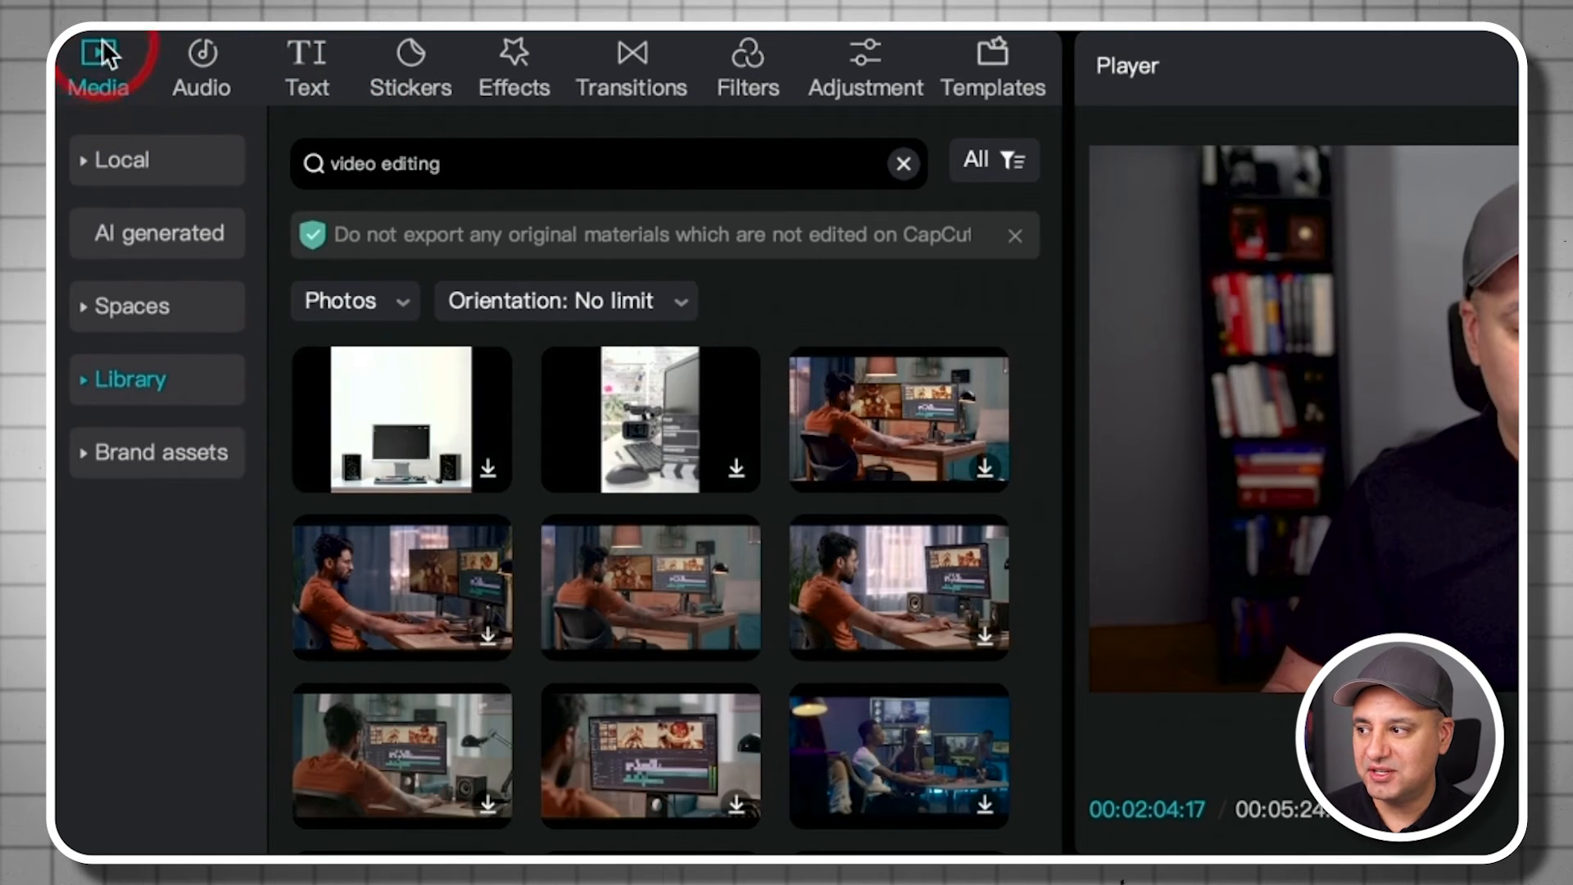
click(205, 62)
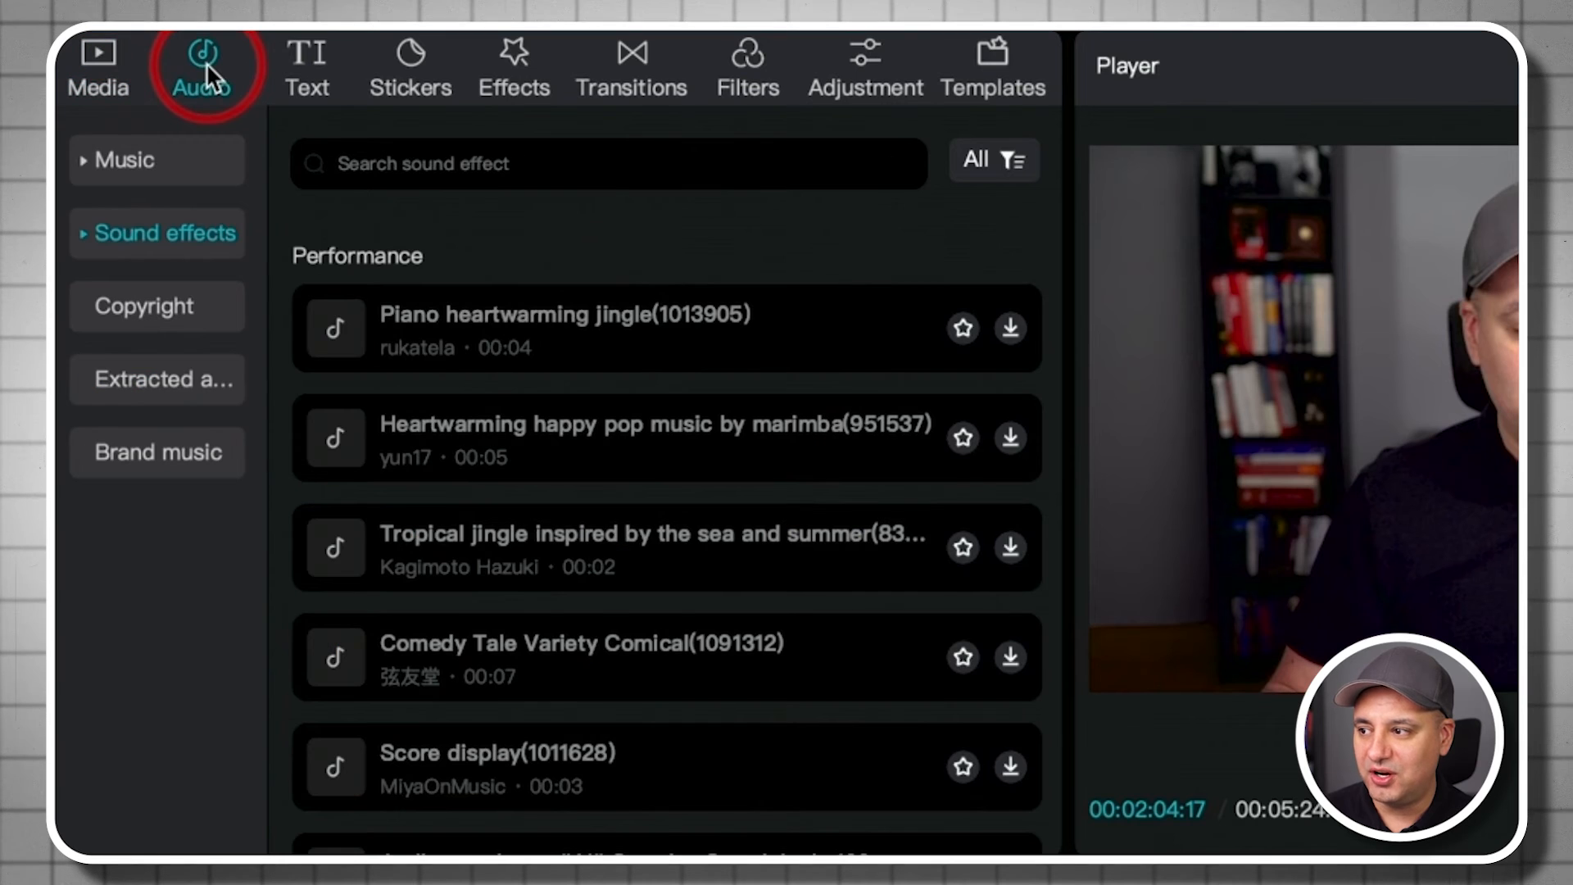
click(316, 59)
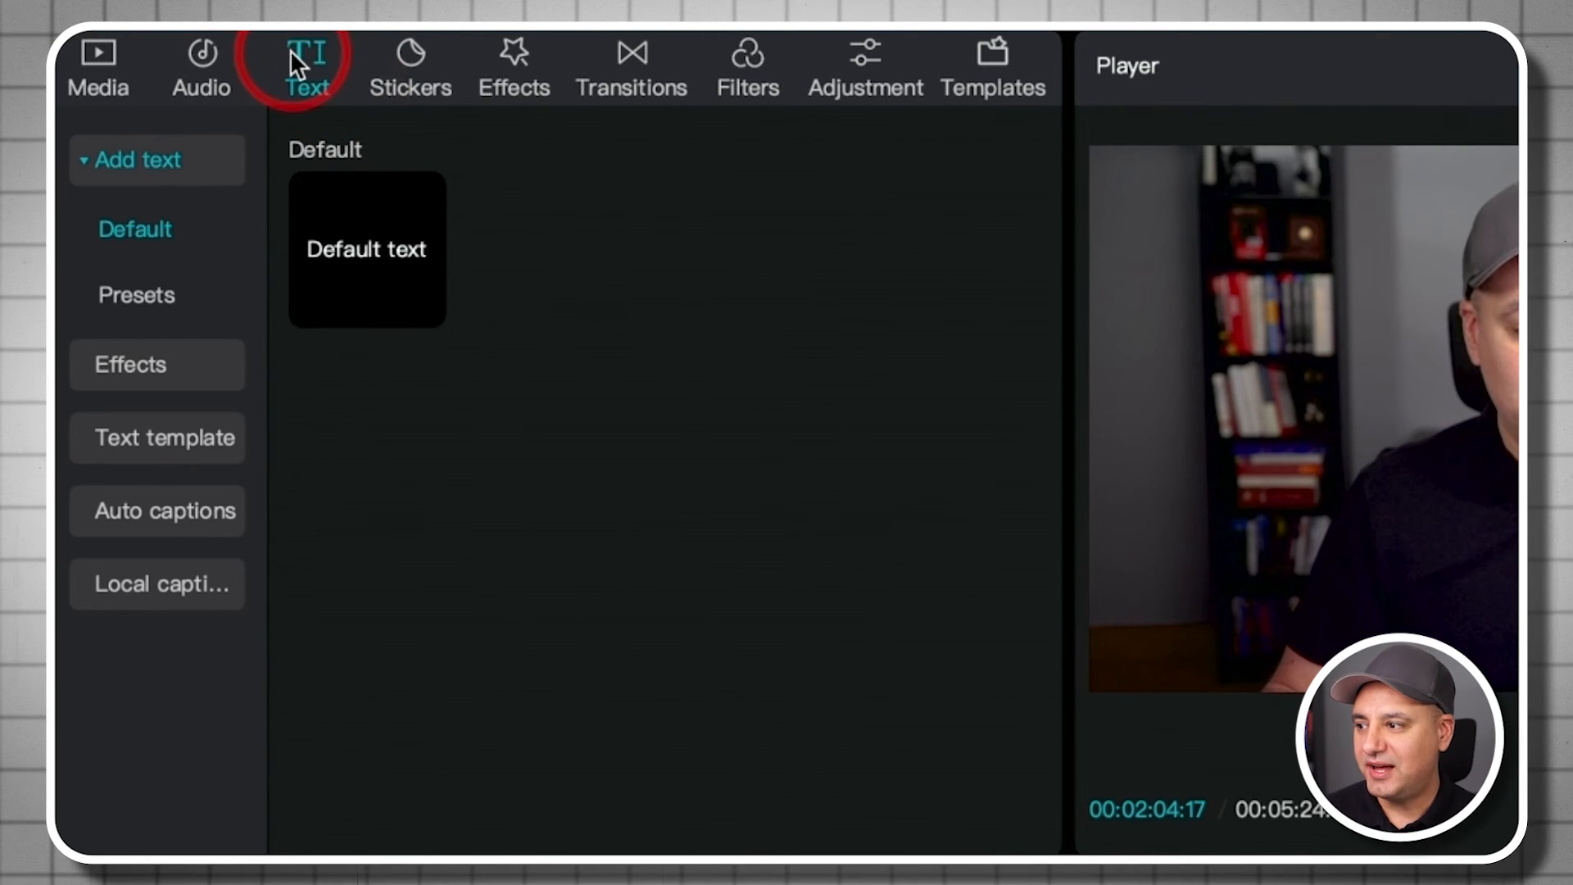
mouse_move(317, 248)
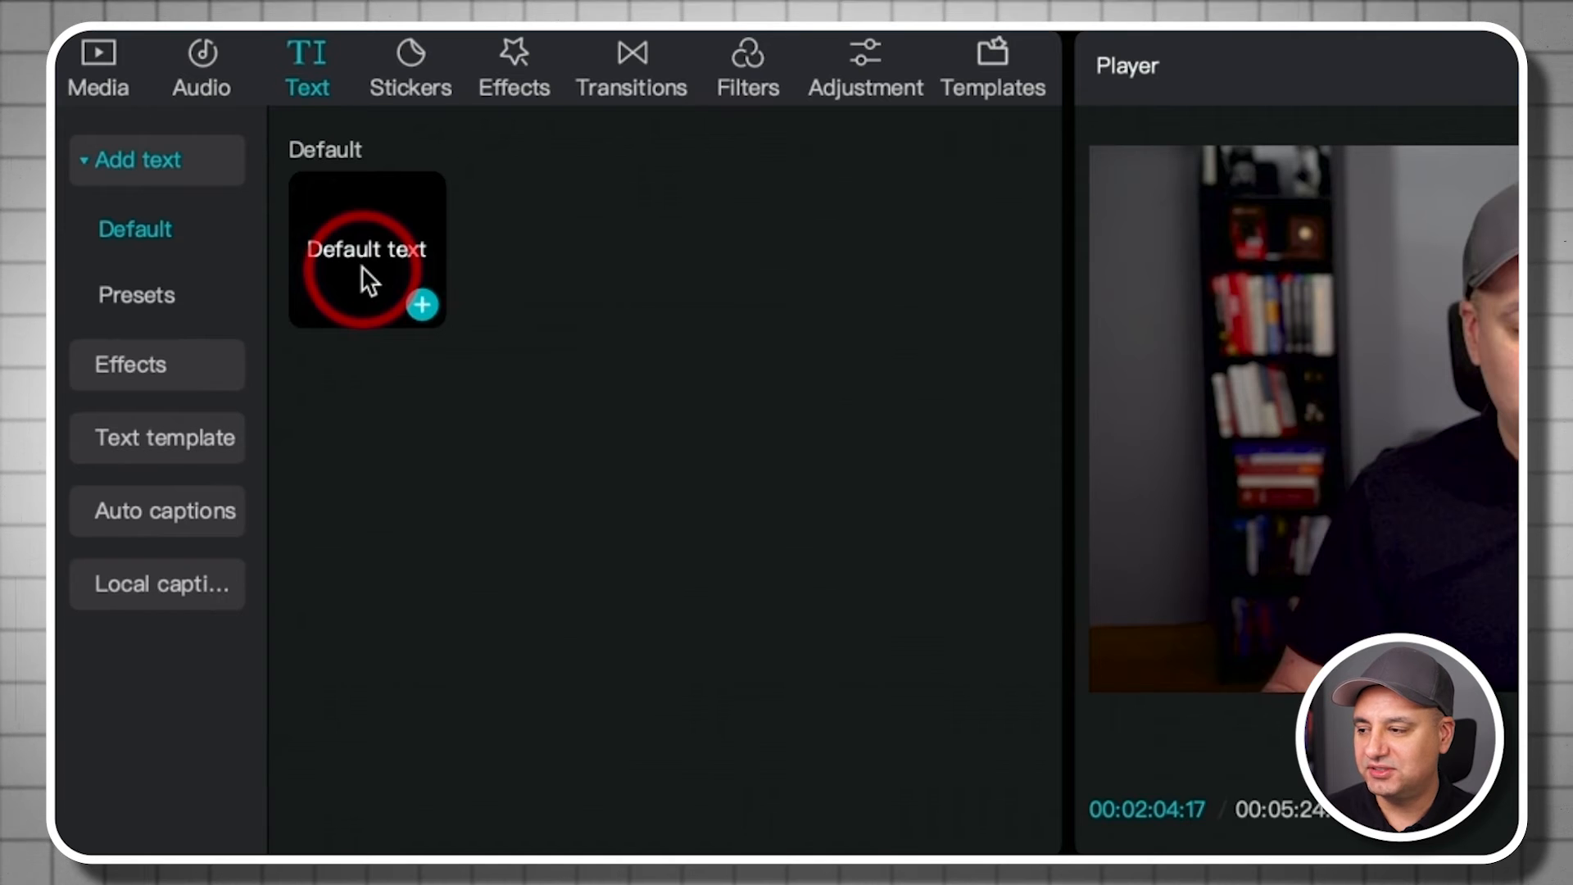
click(422, 305)
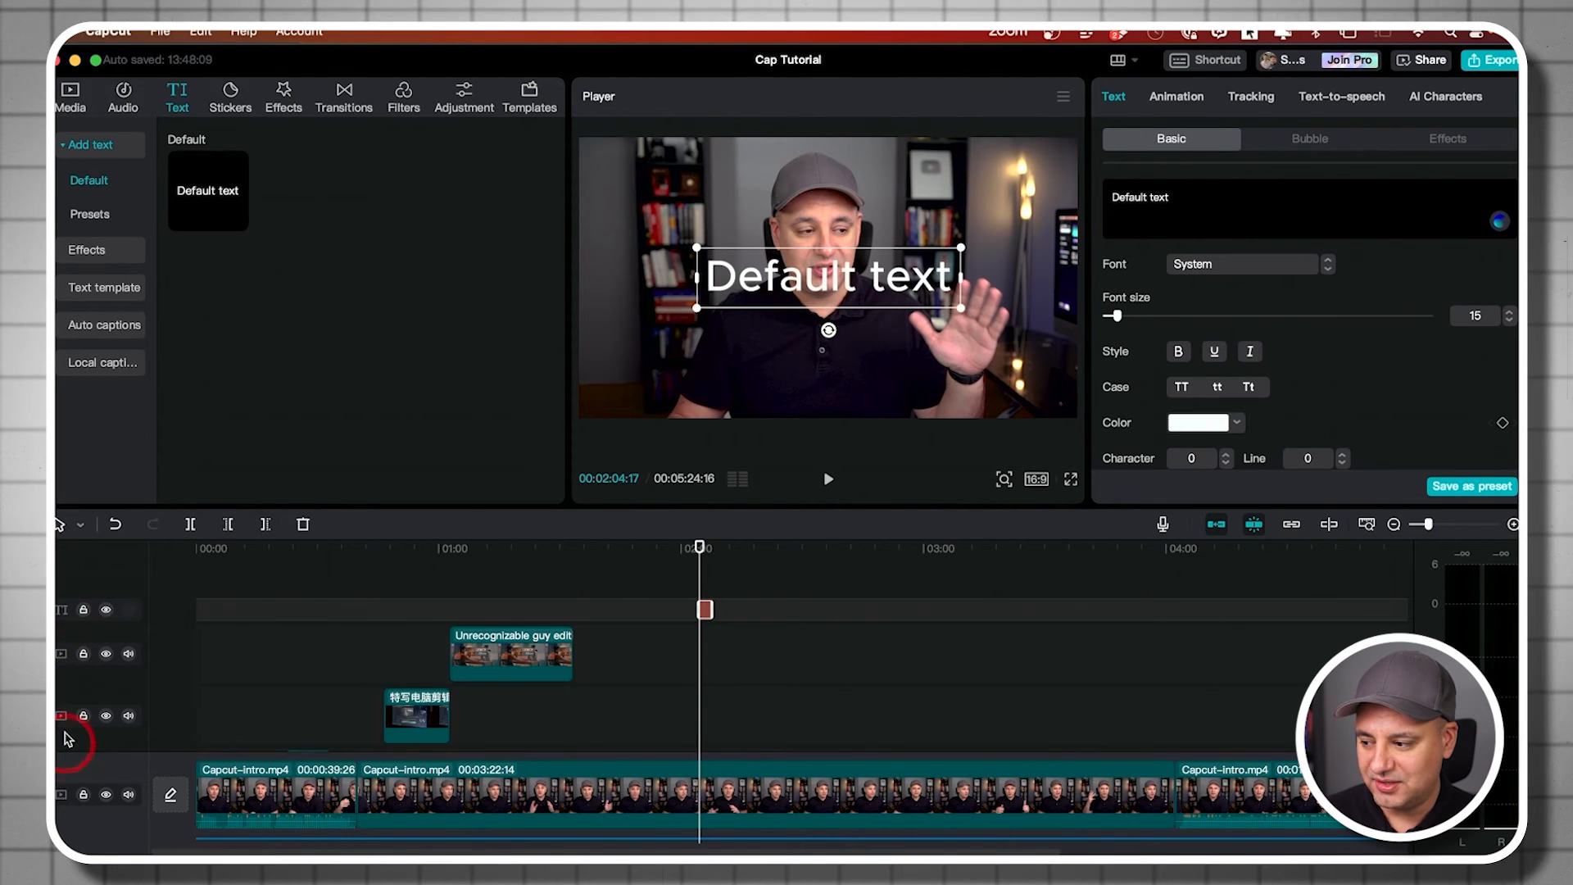
drag(709, 609, 827, 611)
click(749, 609)
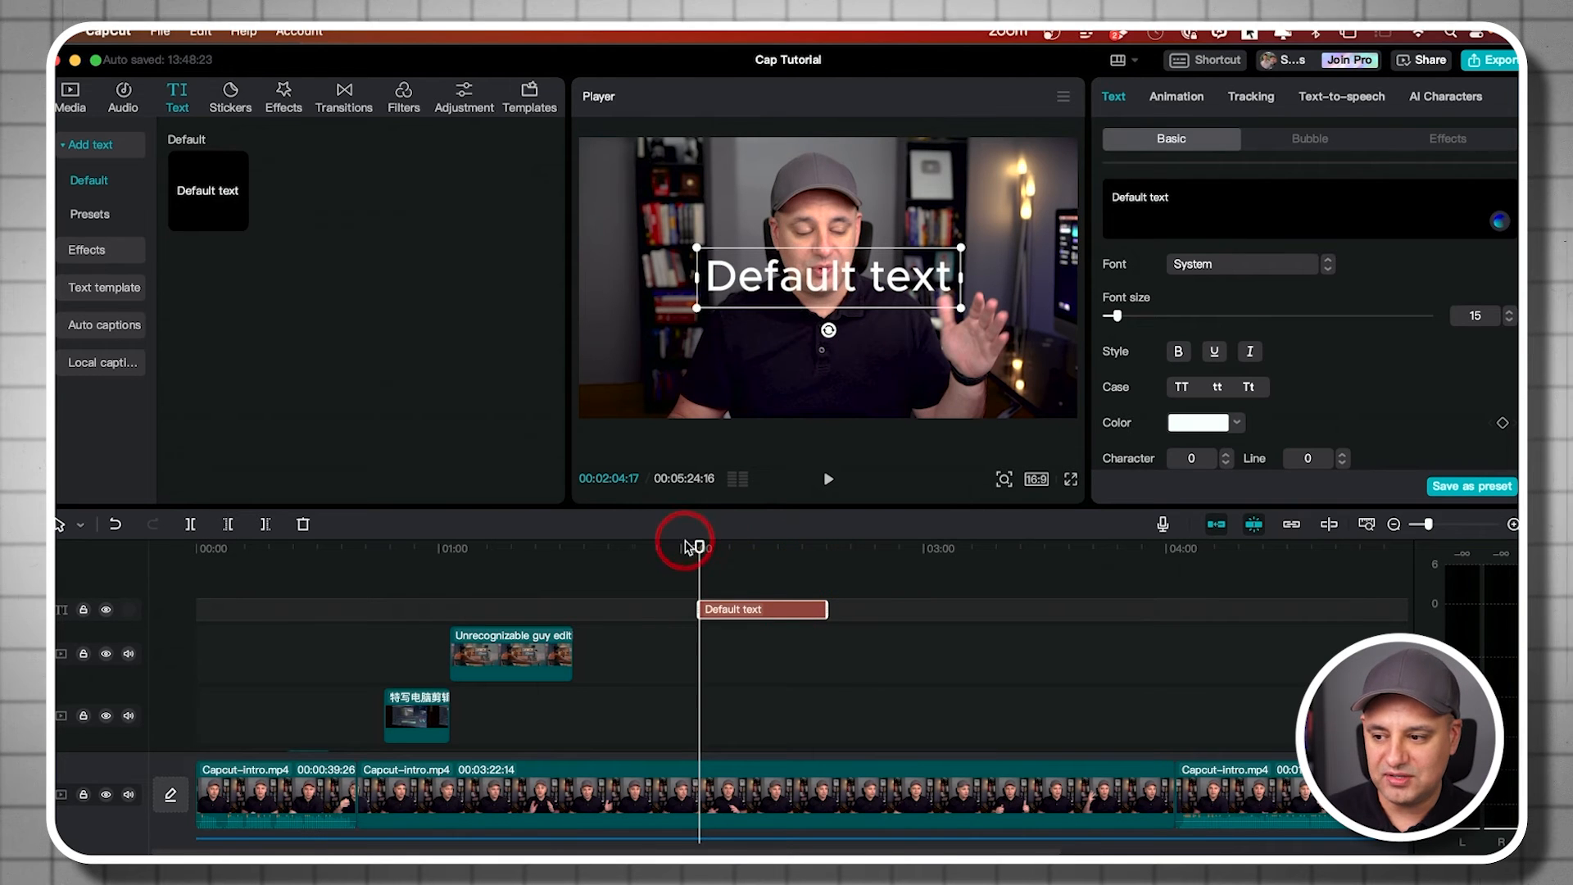
At 00:02:20:20, move the text to the lower-left part of the video frame and reword it as "capcup" above "tutorial"
drag(699, 549, 764, 504)
drag(839, 280, 752, 381)
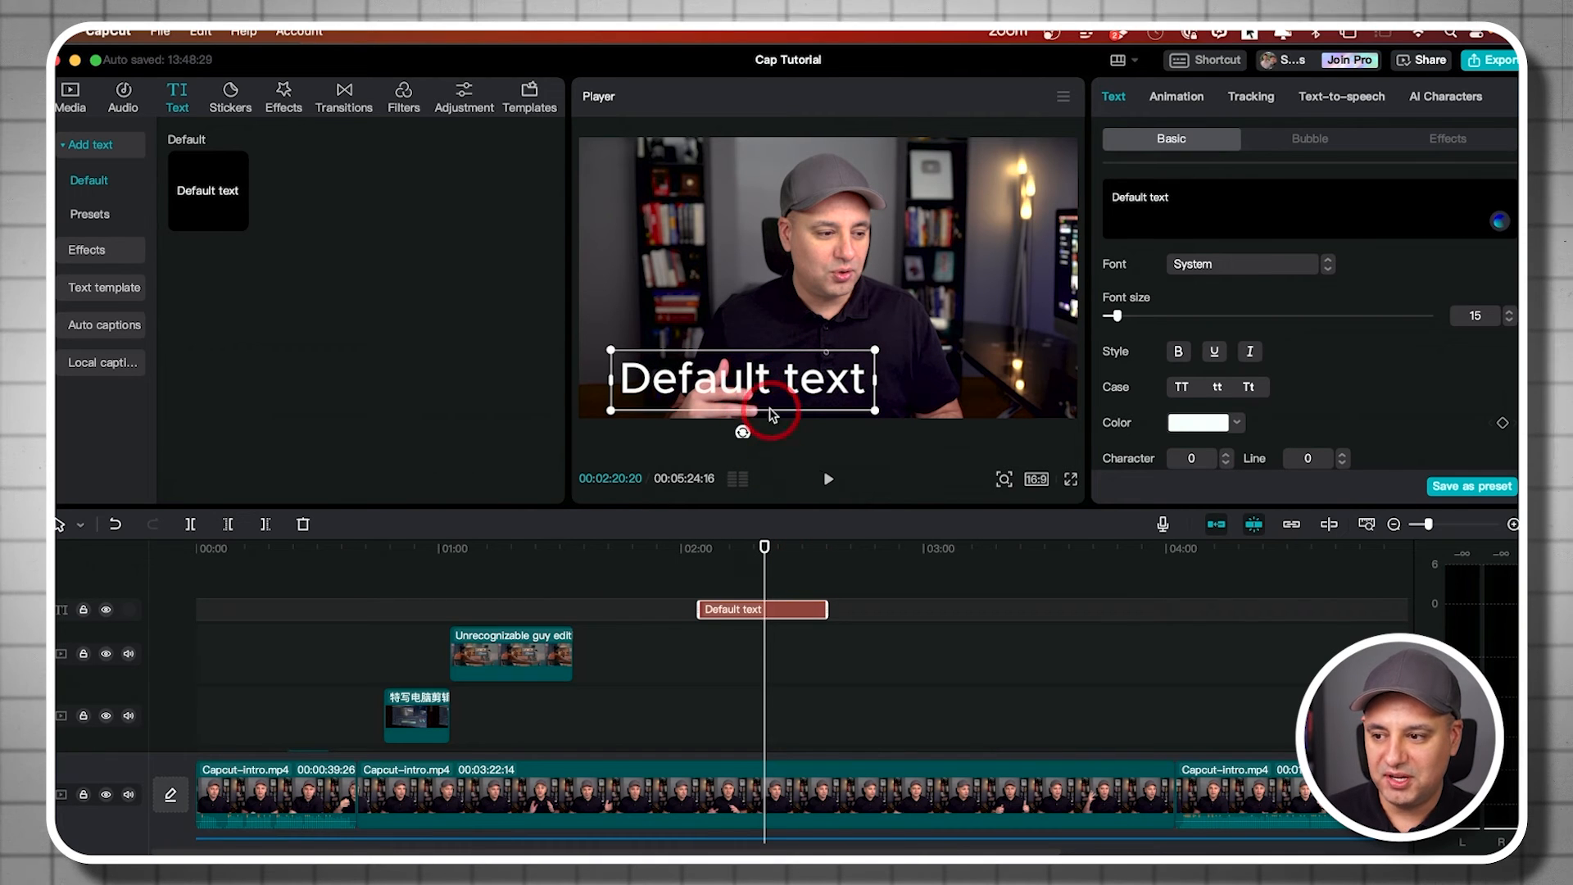
double_click(754, 396)
text(capctu)
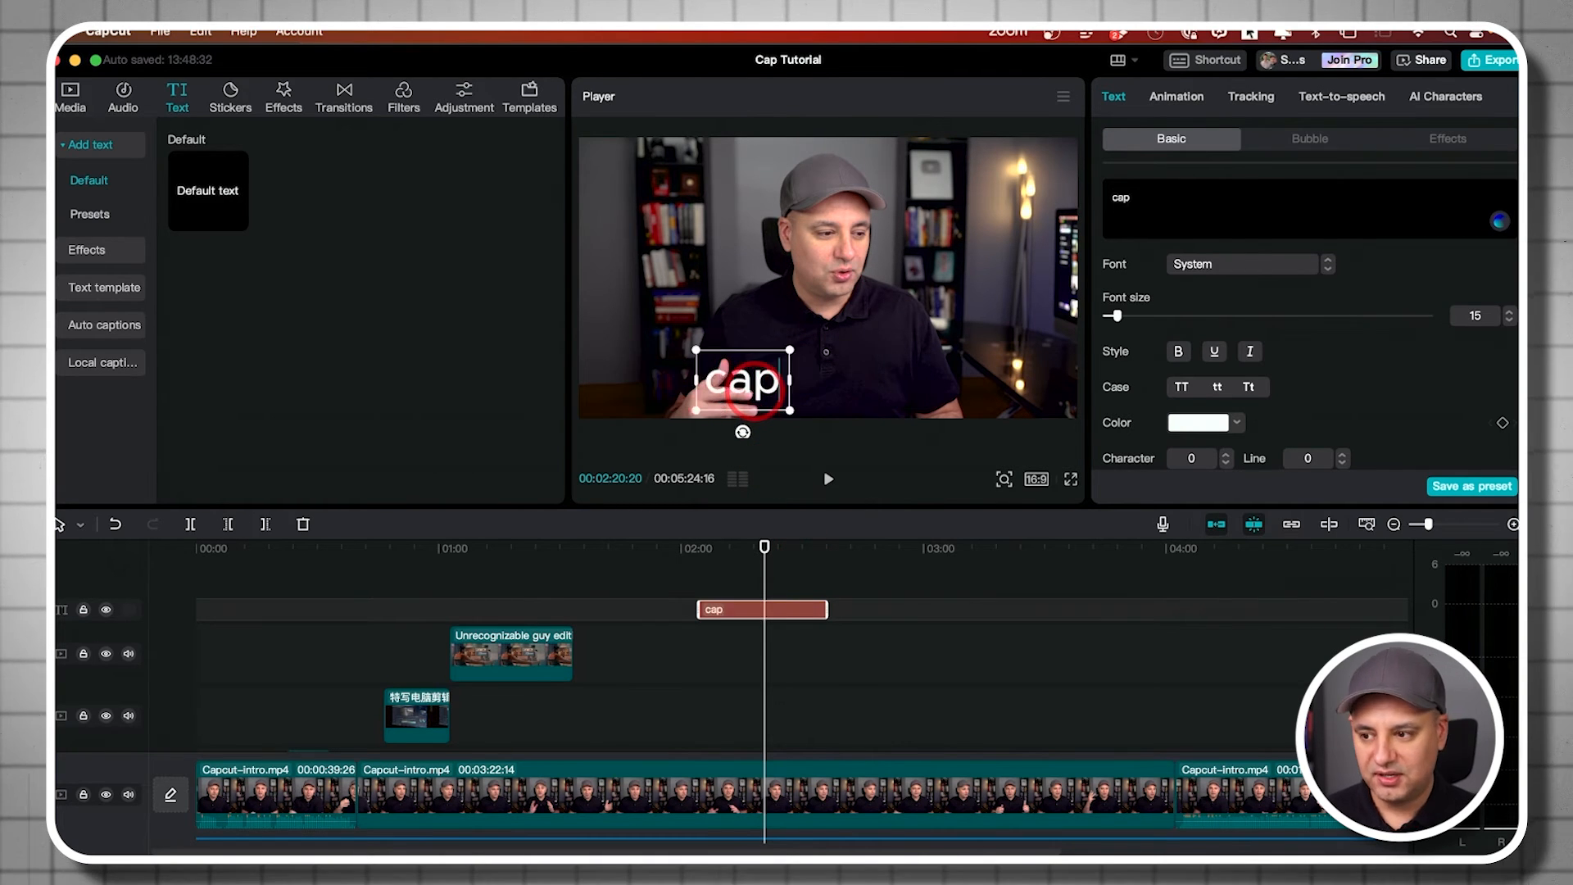
key(BackSpace)
key(BackSpace)
text(up)
key(Return)
text(tutorial)
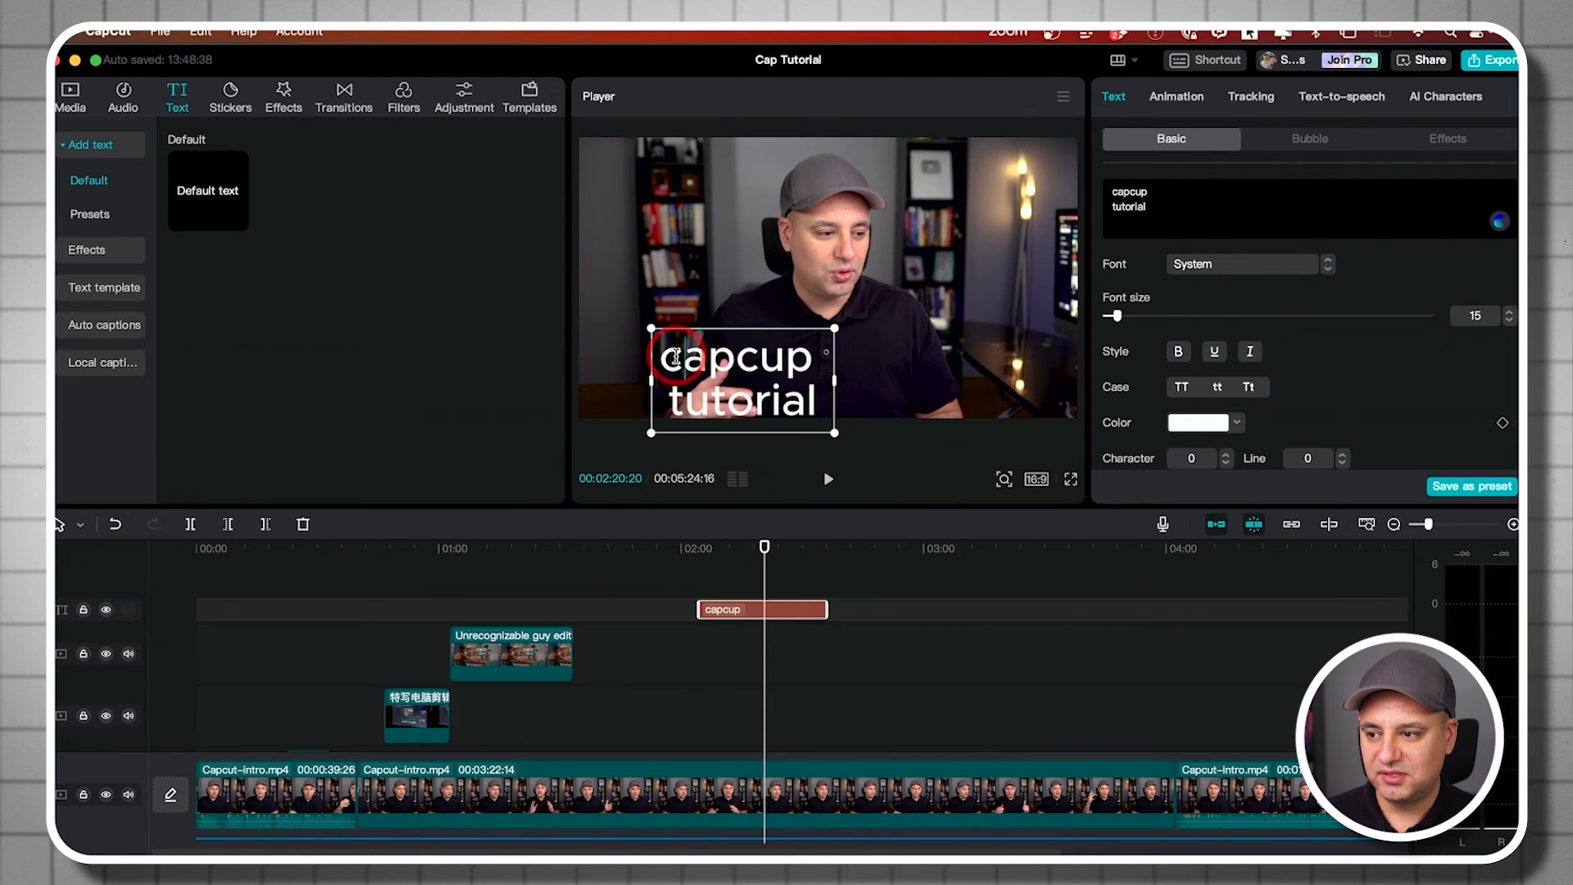
Set the whole title text to font size 18 and make it bold
drag(665, 354, 828, 407)
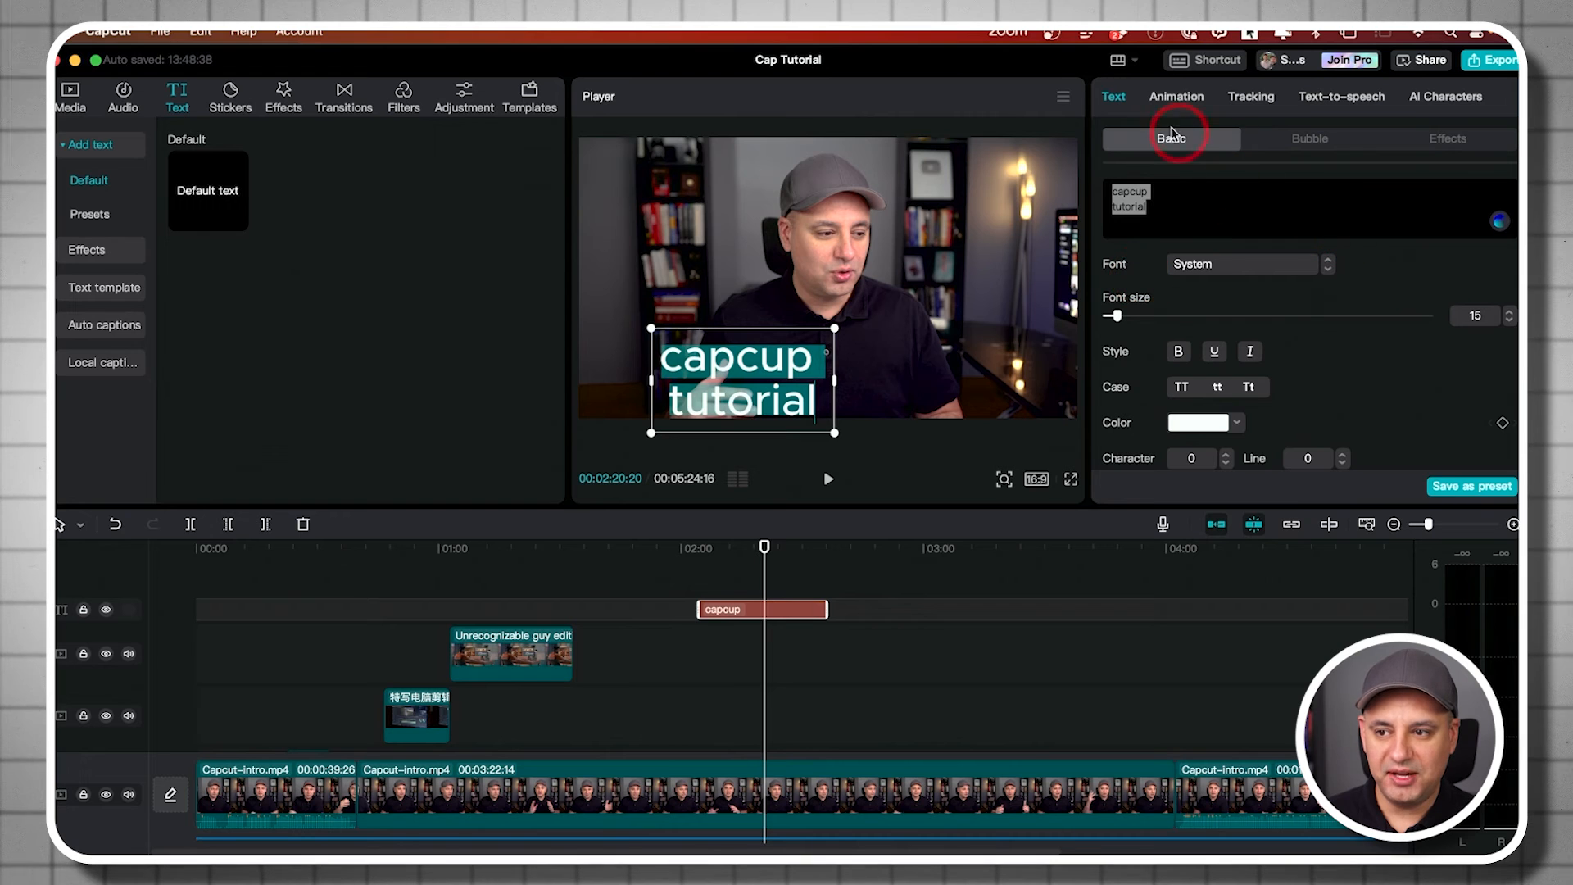
mouse_move(1118, 316)
mouse_down()
mouse_move(1147, 311)
mouse_move(1122, 321)
mouse_up()
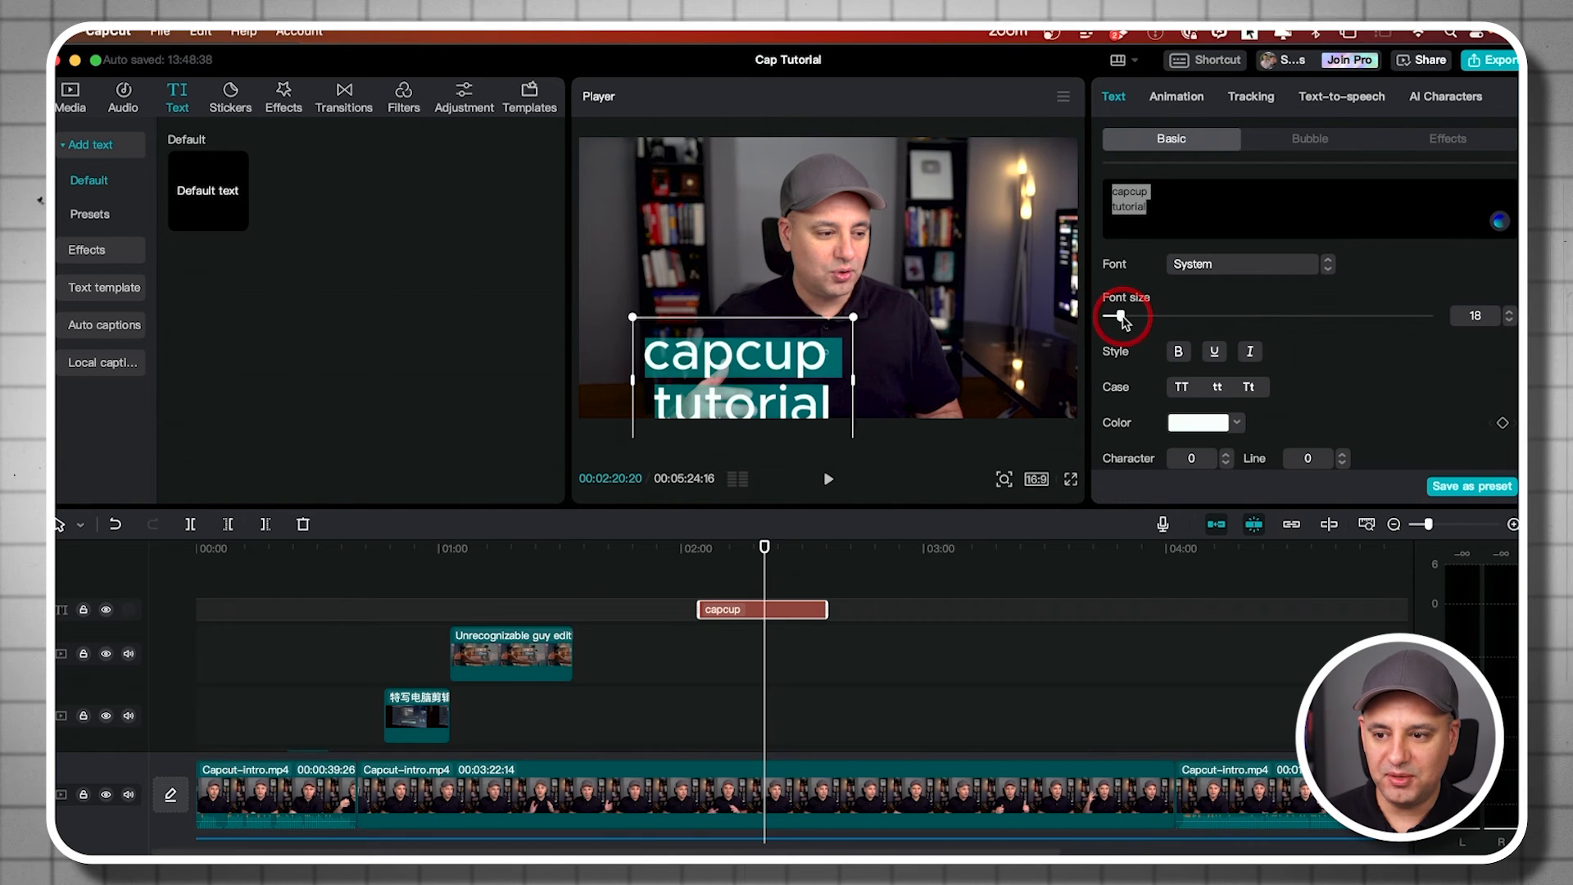
click(1180, 352)
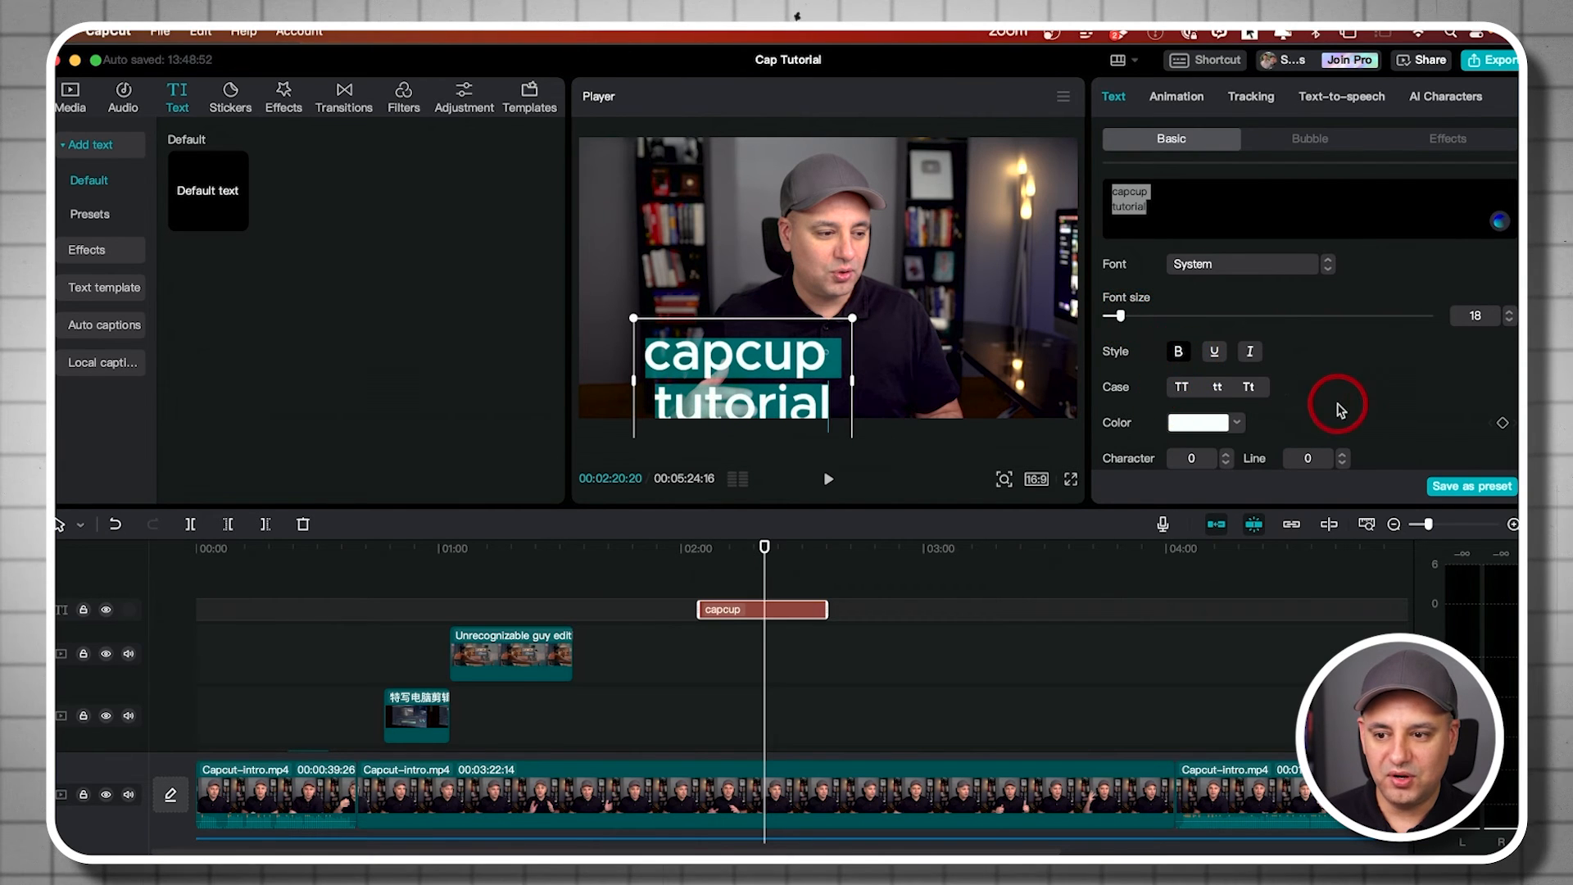
Try several preset styles on the title, settle on the muted blue outlined one, and move the title fully inside the frame's lower-left area
scroll(1336, 406, down, 2)
scroll(1270, 401, down, 4)
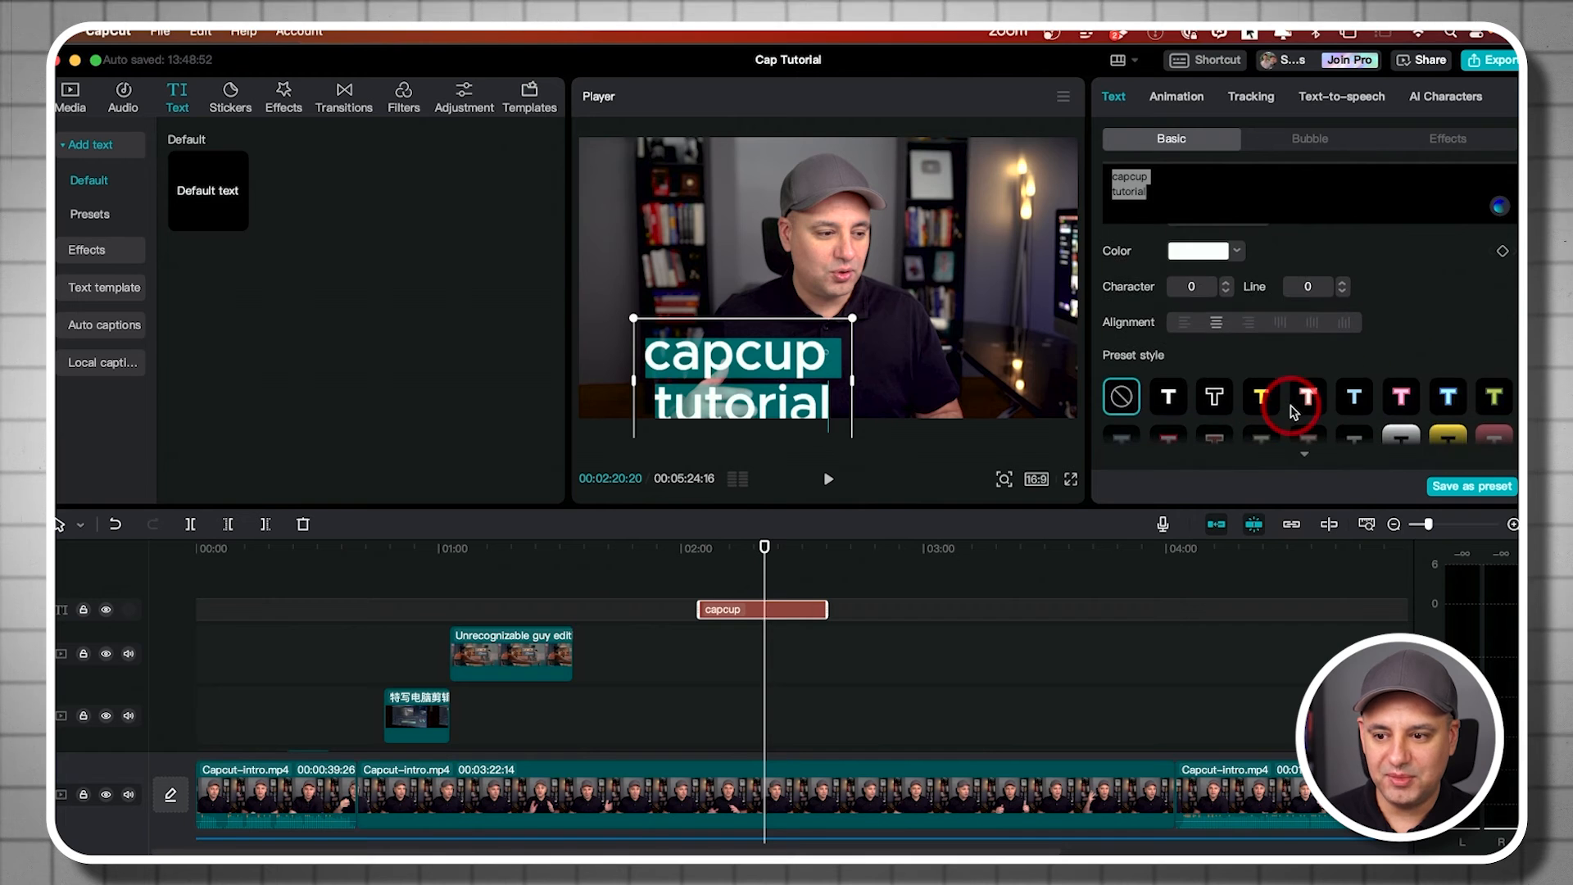
click(1262, 397)
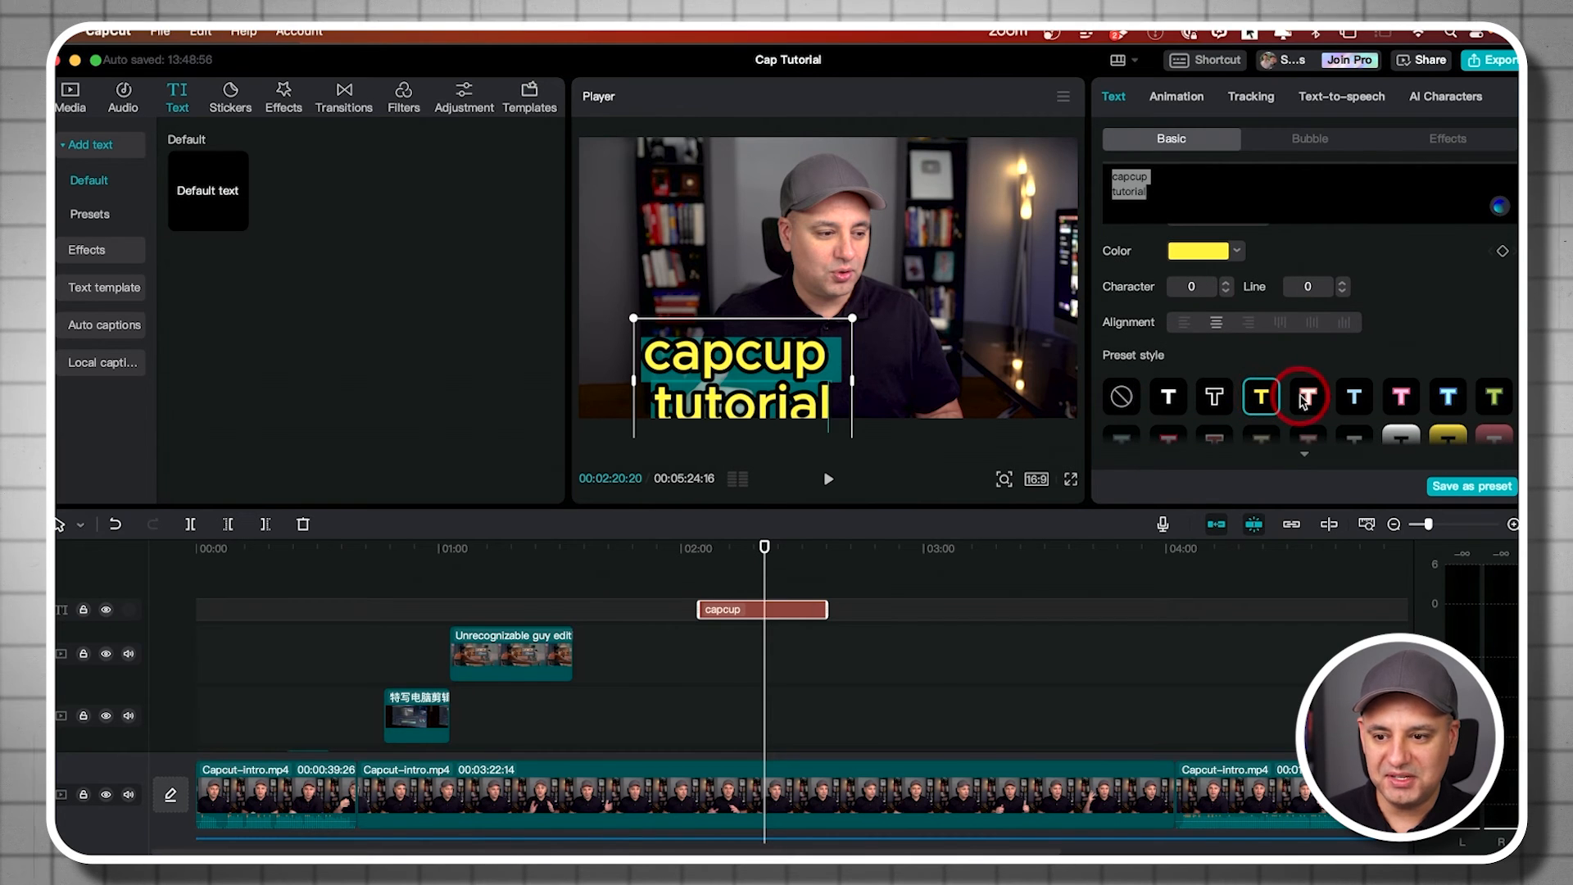
click(1304, 396)
scroll(1344, 377, down, 3)
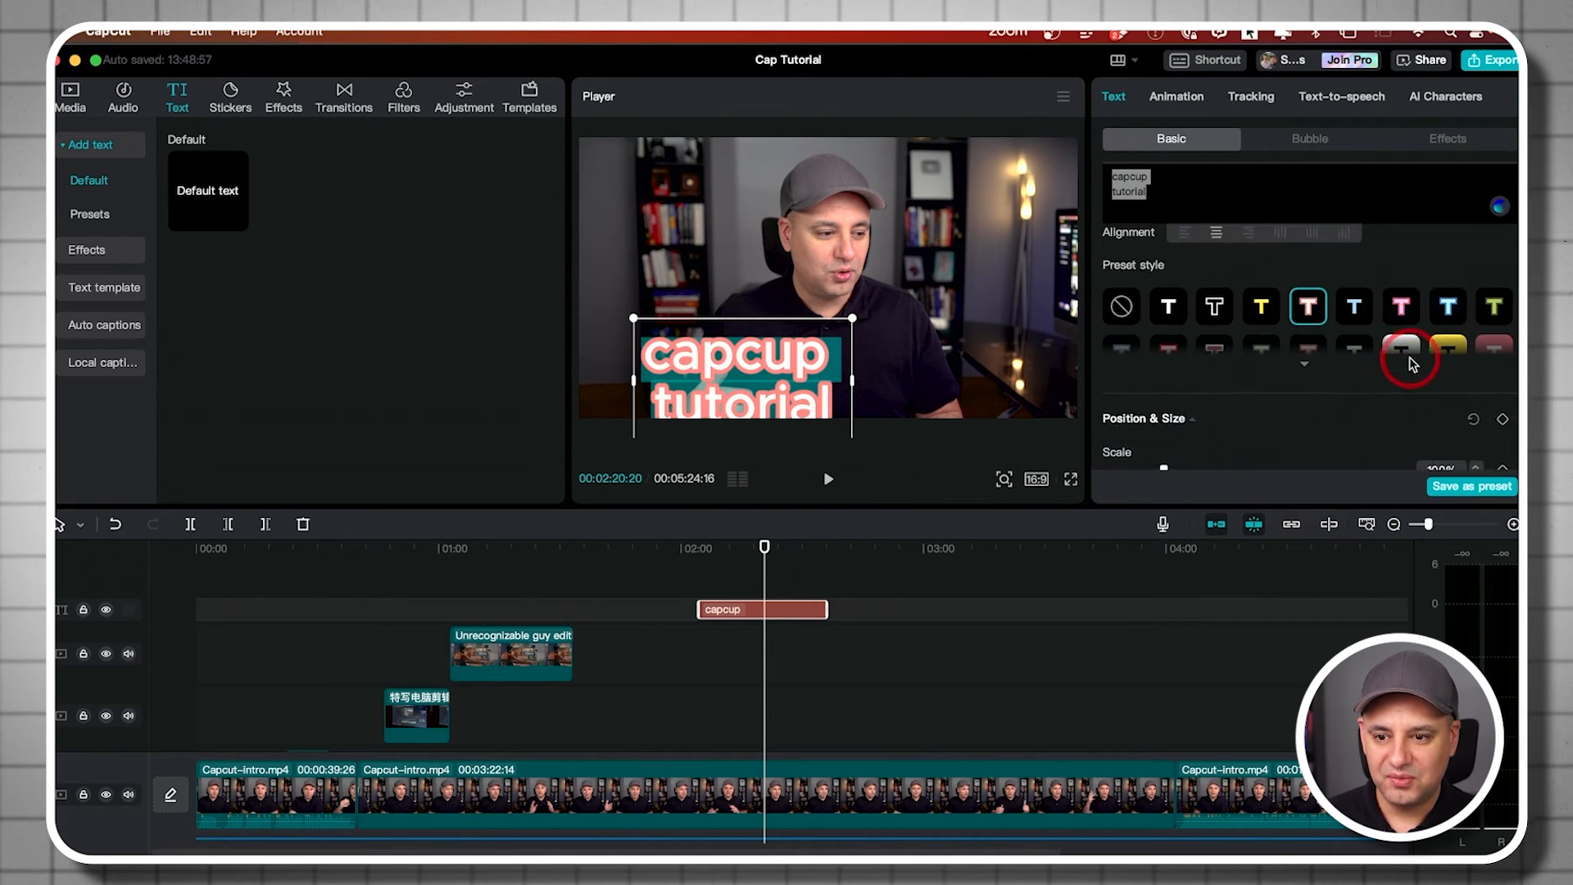
scroll(1405, 362, down, 2)
click(1302, 325)
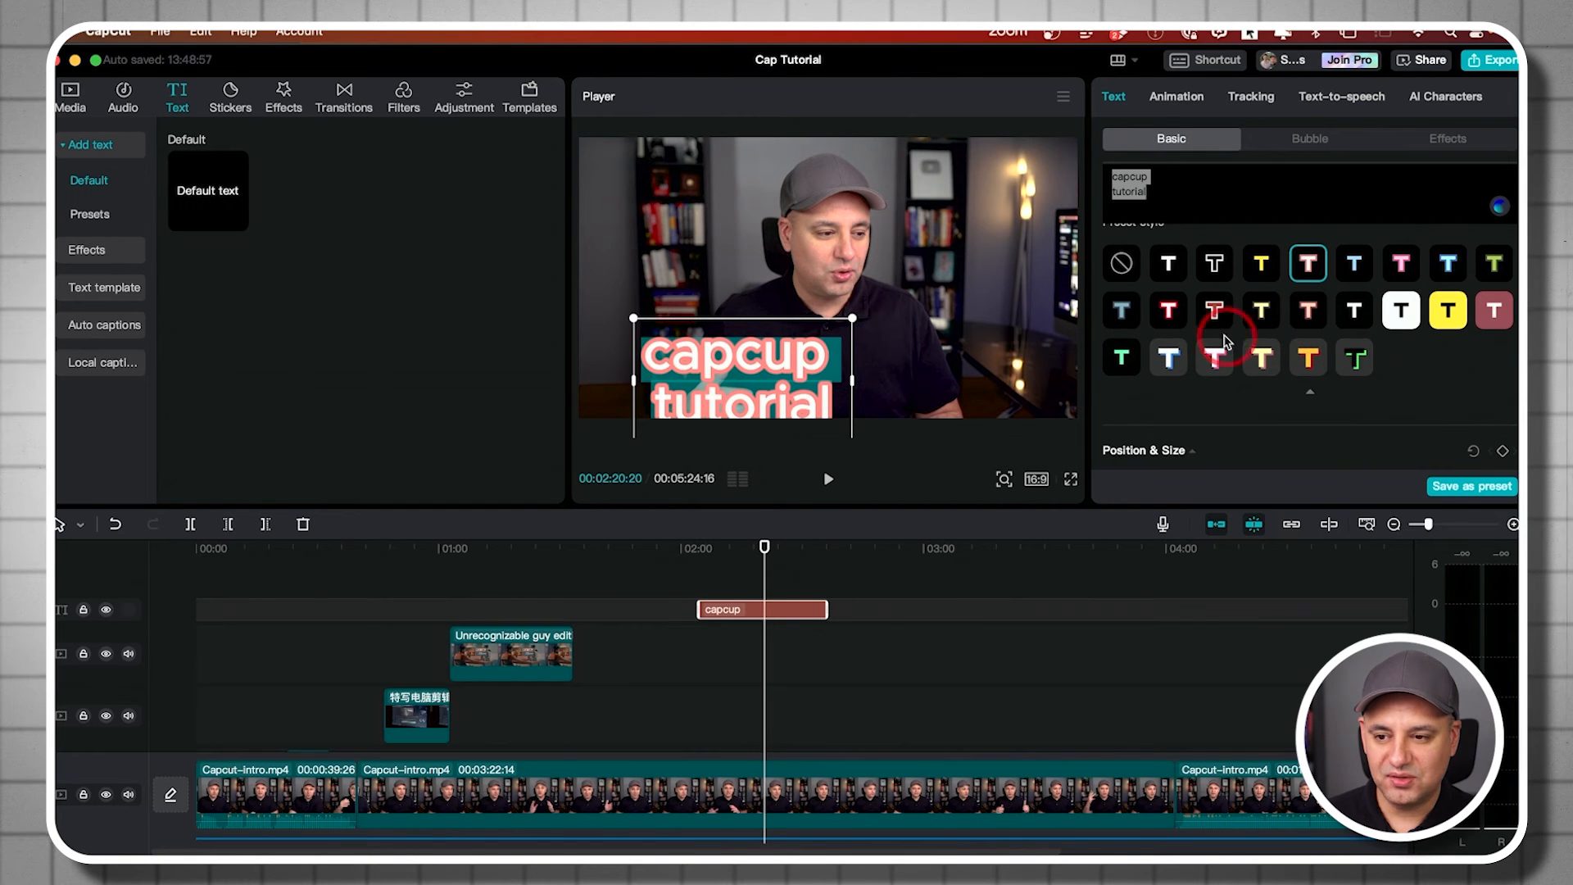
click(1123, 309)
click(720, 308)
drag(739, 358, 705, 342)
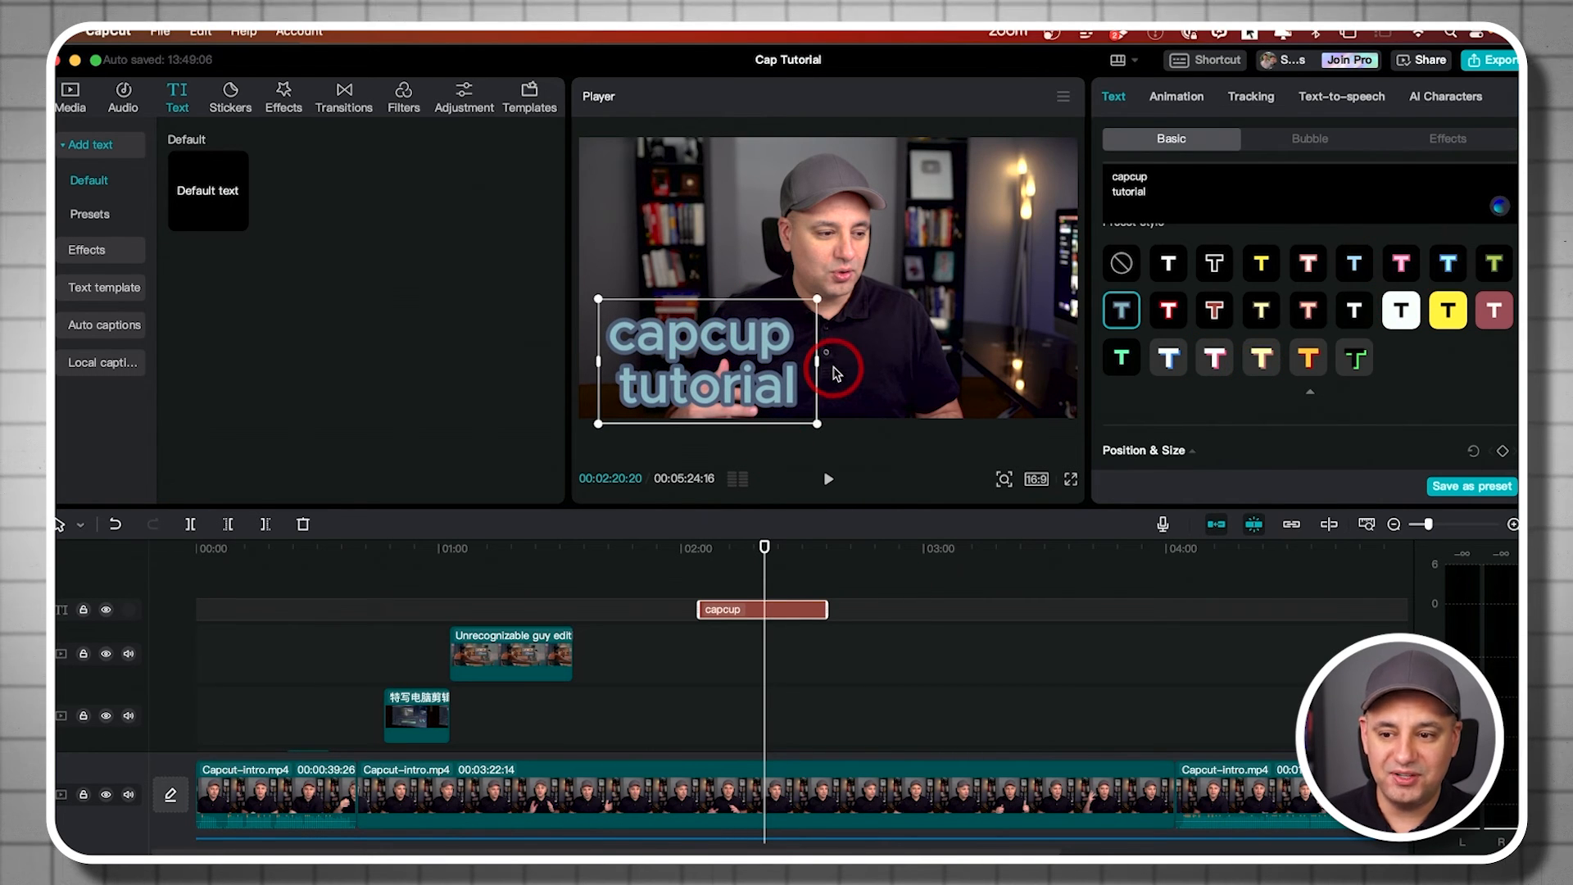
scroll(1221, 383, down, 10)
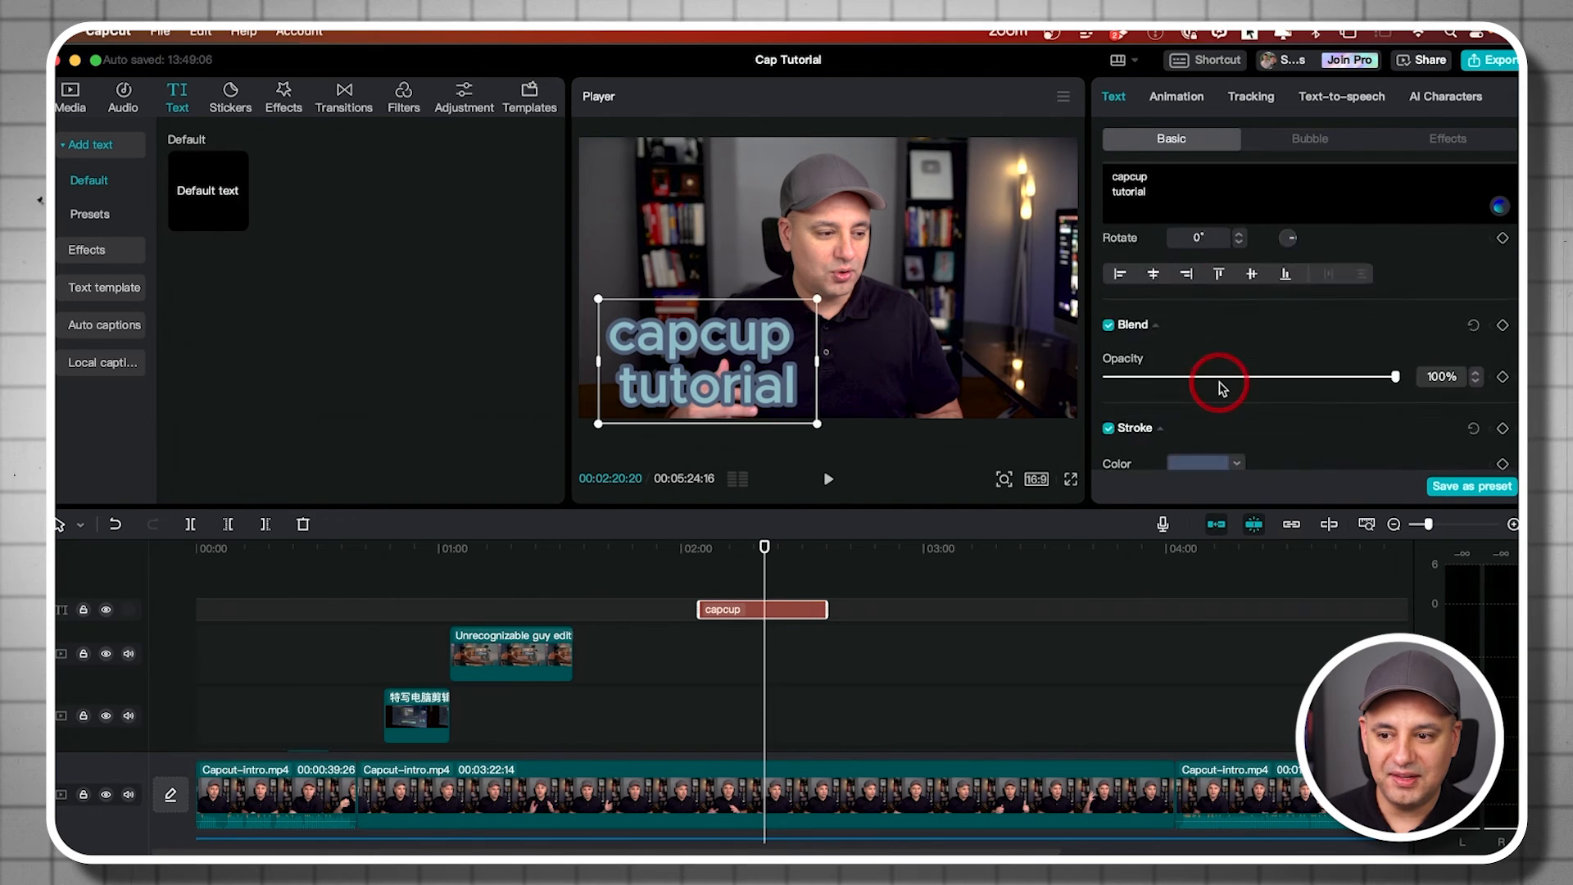
scroll(1216, 380, up, 8)
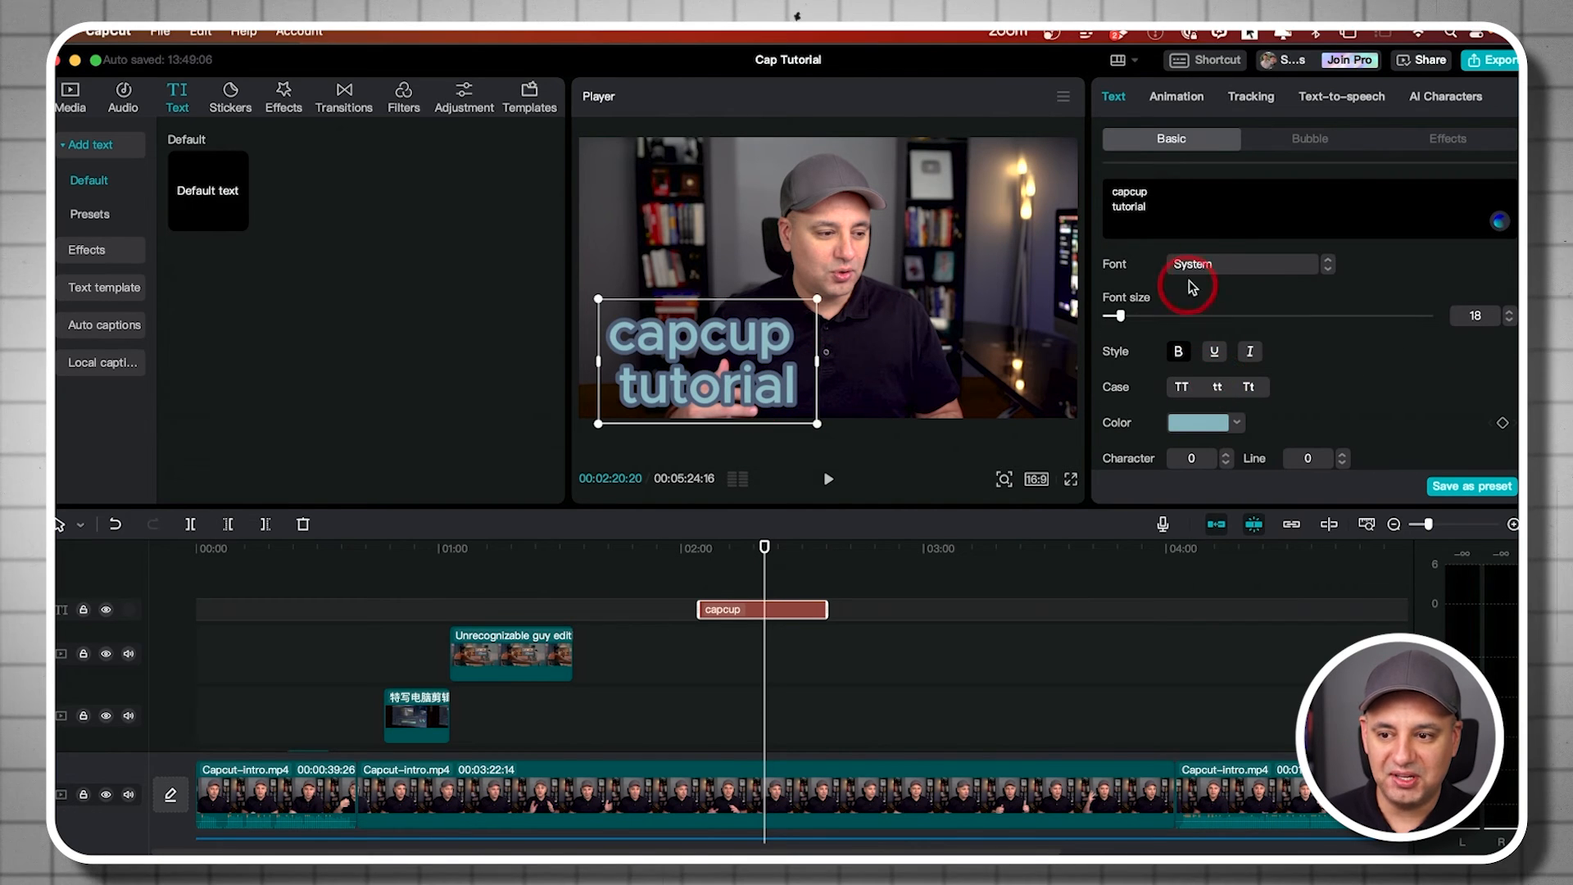
Try a black halftone bubble on the "capcup tutorial" title, browse other bubble styles, and delete the title clip
click(1304, 145)
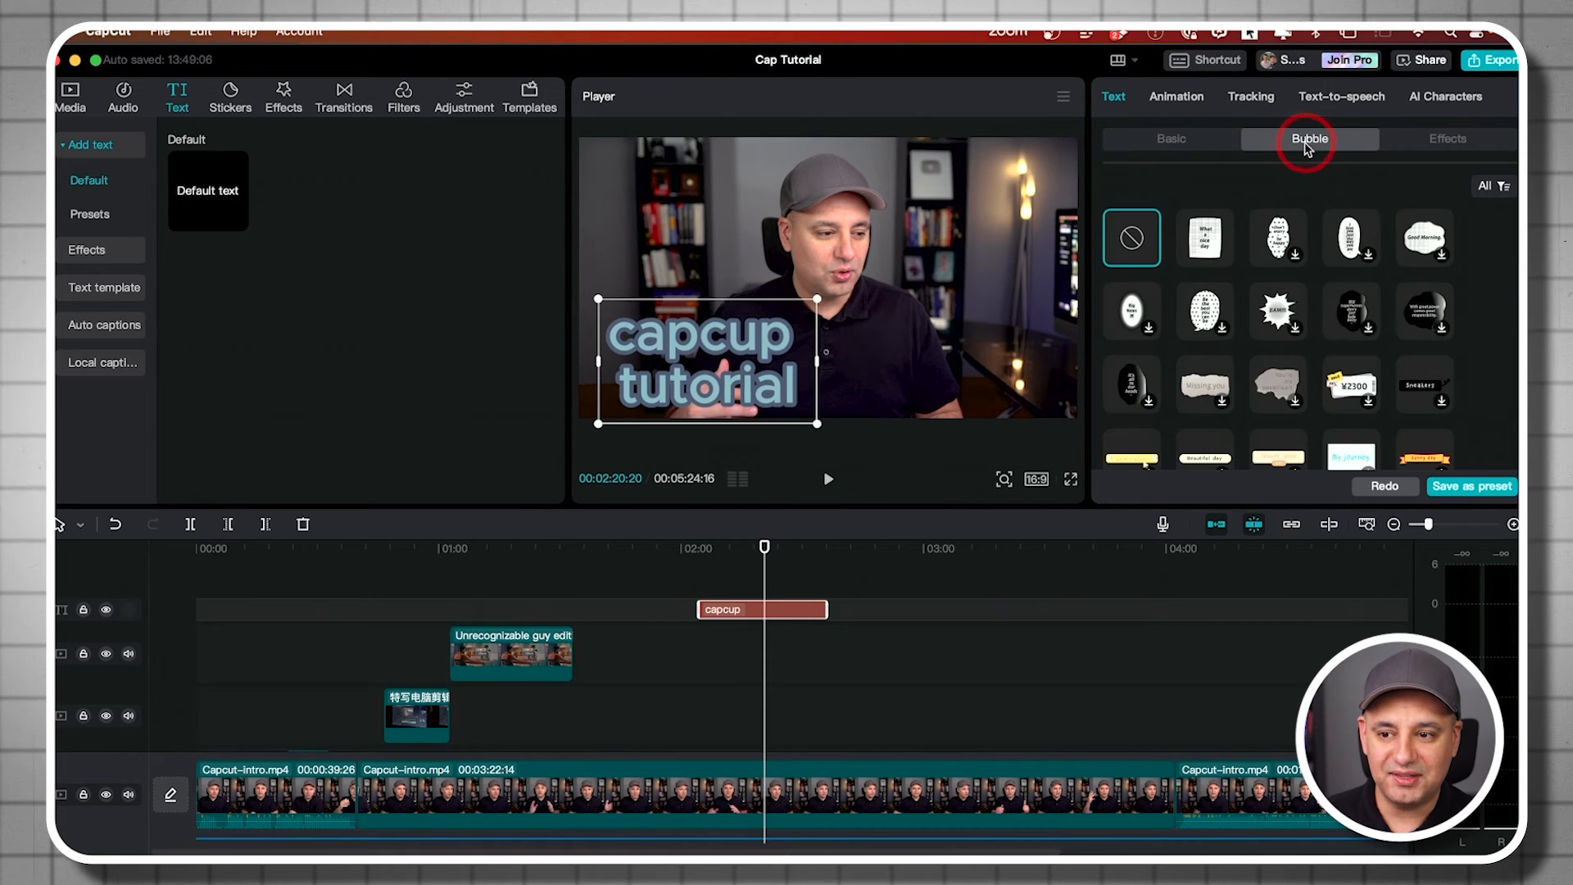
scroll(1295, 418, down, 4)
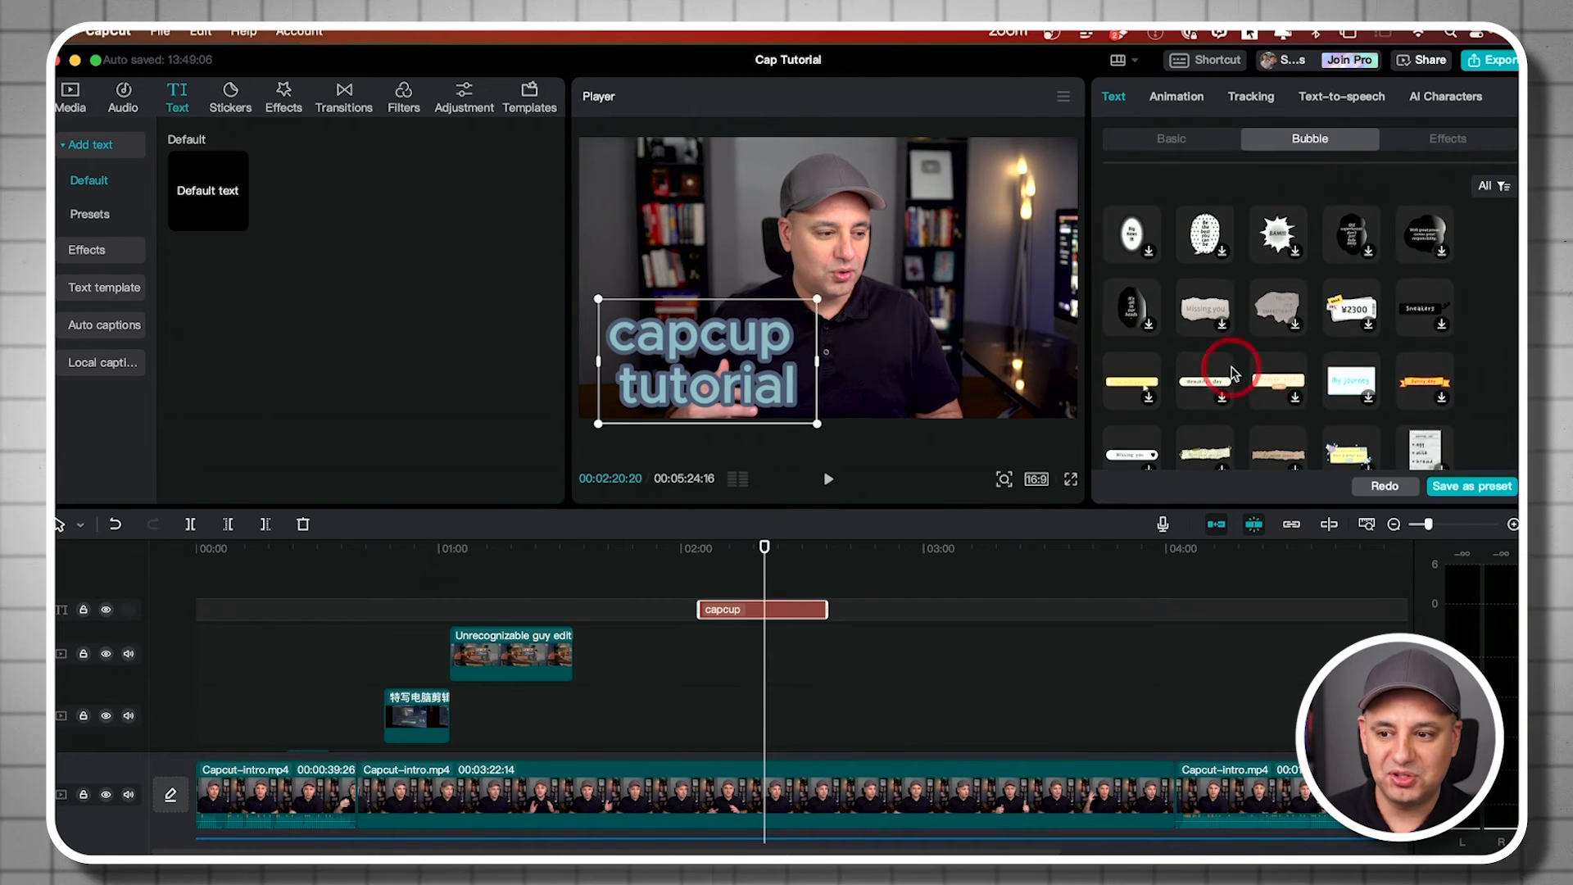
click(1146, 291)
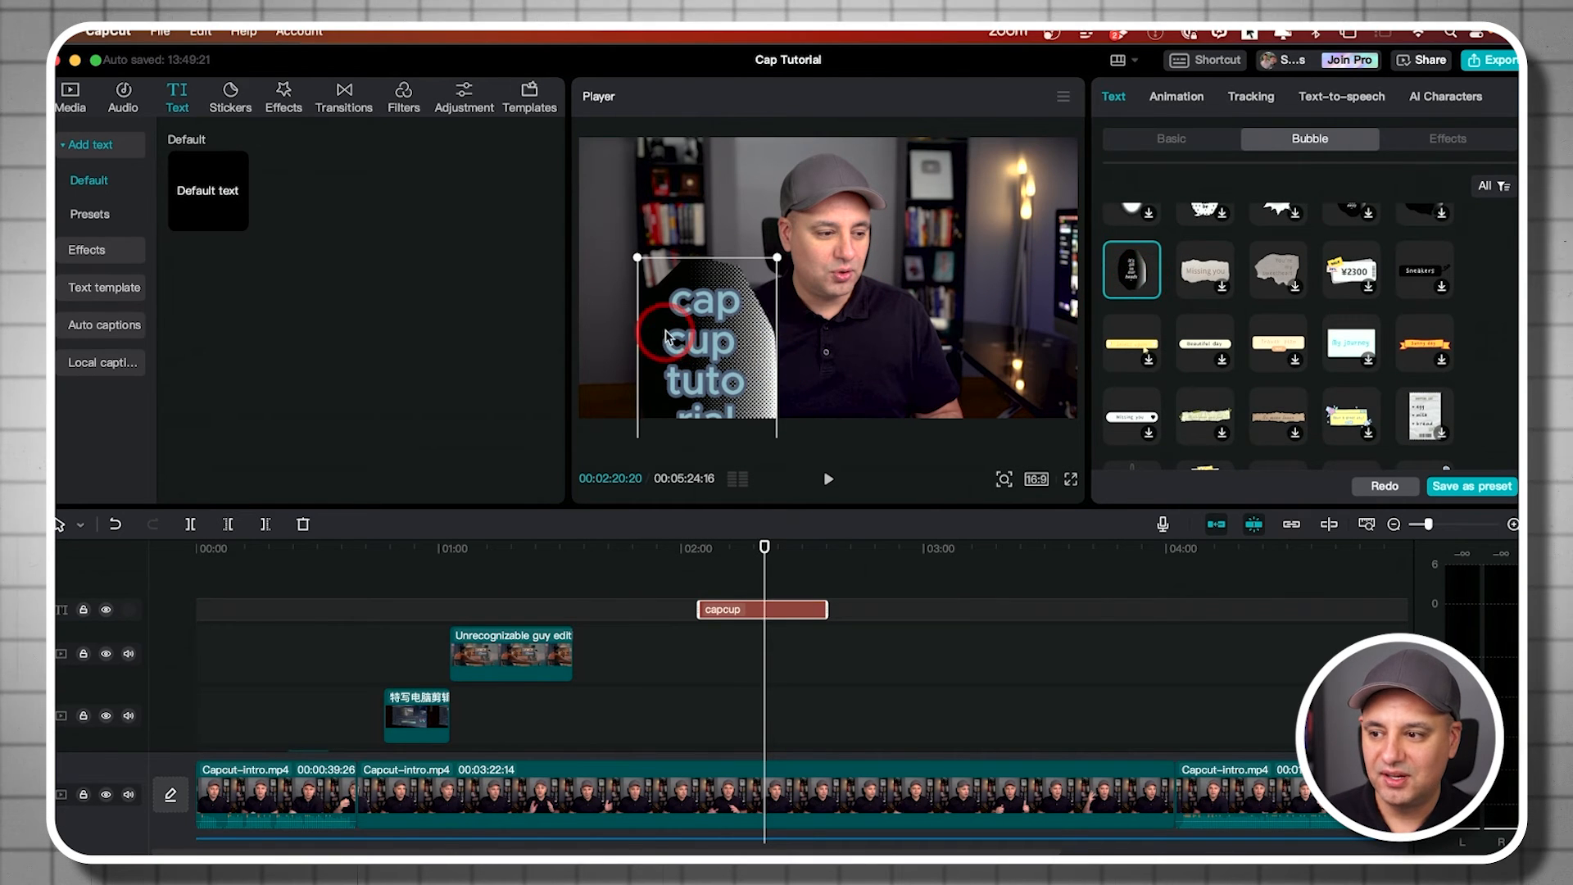
scroll(1456, 368, down, 10)
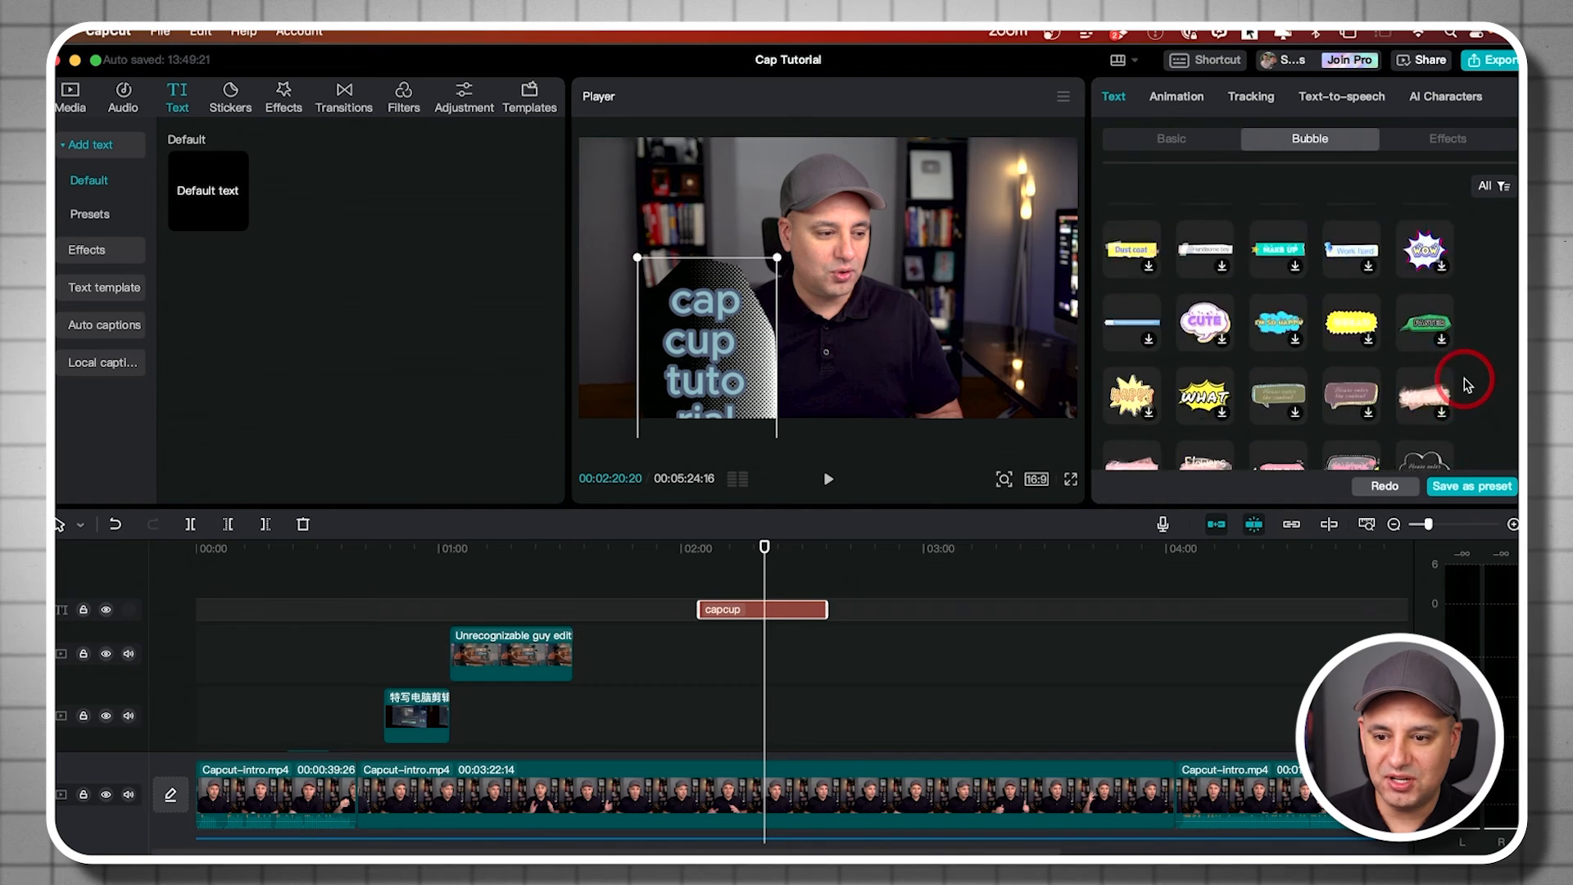
key(Delete)
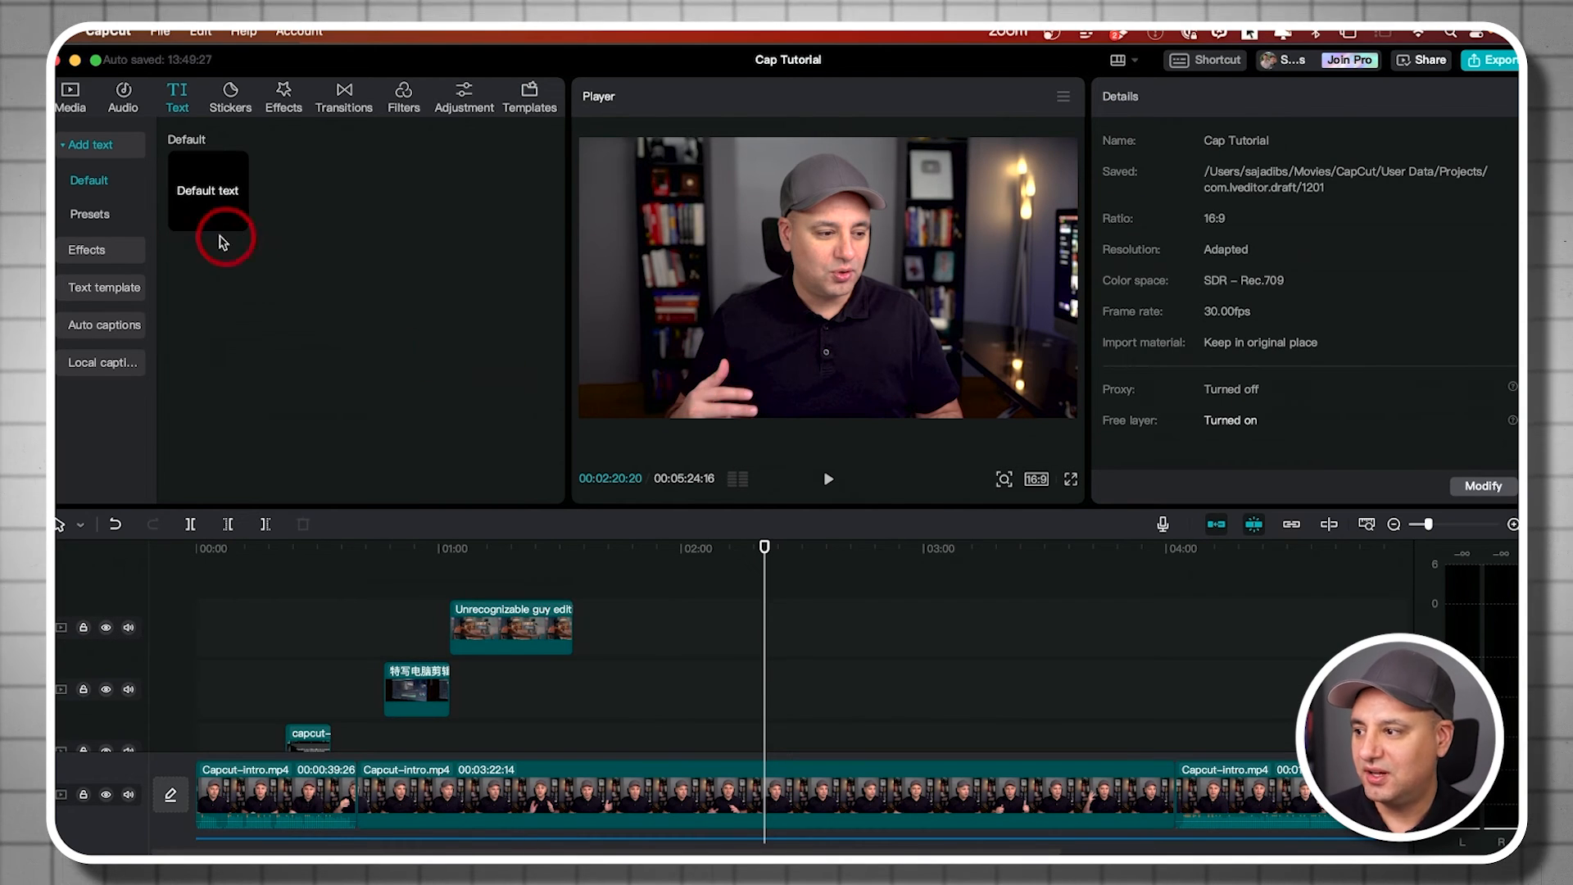
Add a text clip with the cyan neon outline effect at 00:02:20:20 and mute the system sound
click(89, 251)
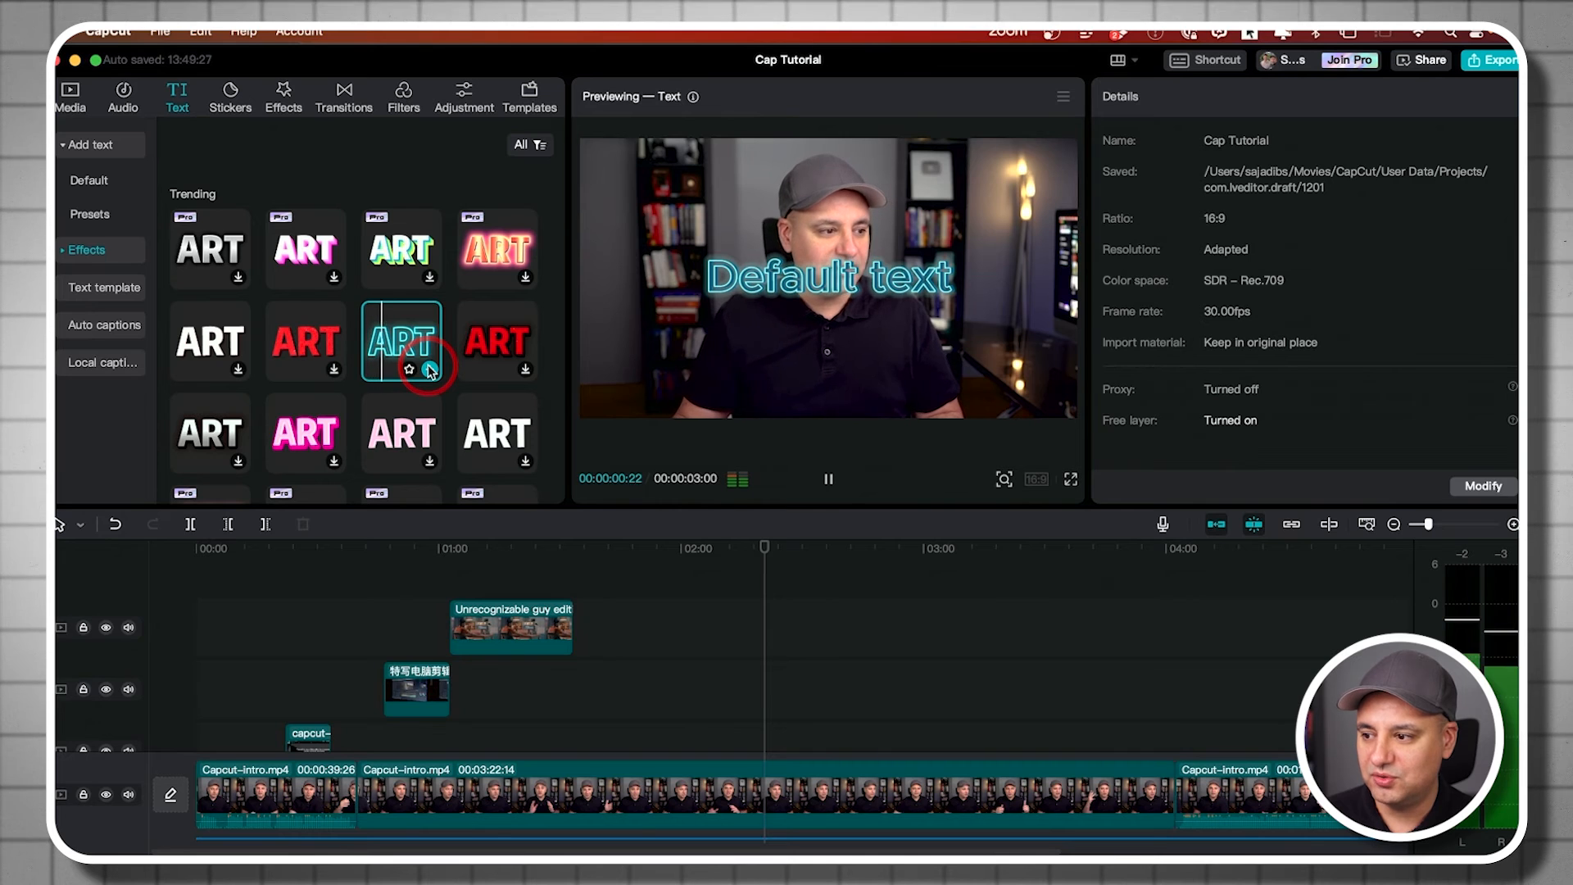
click(430, 371)
key(XF86AudioMute)
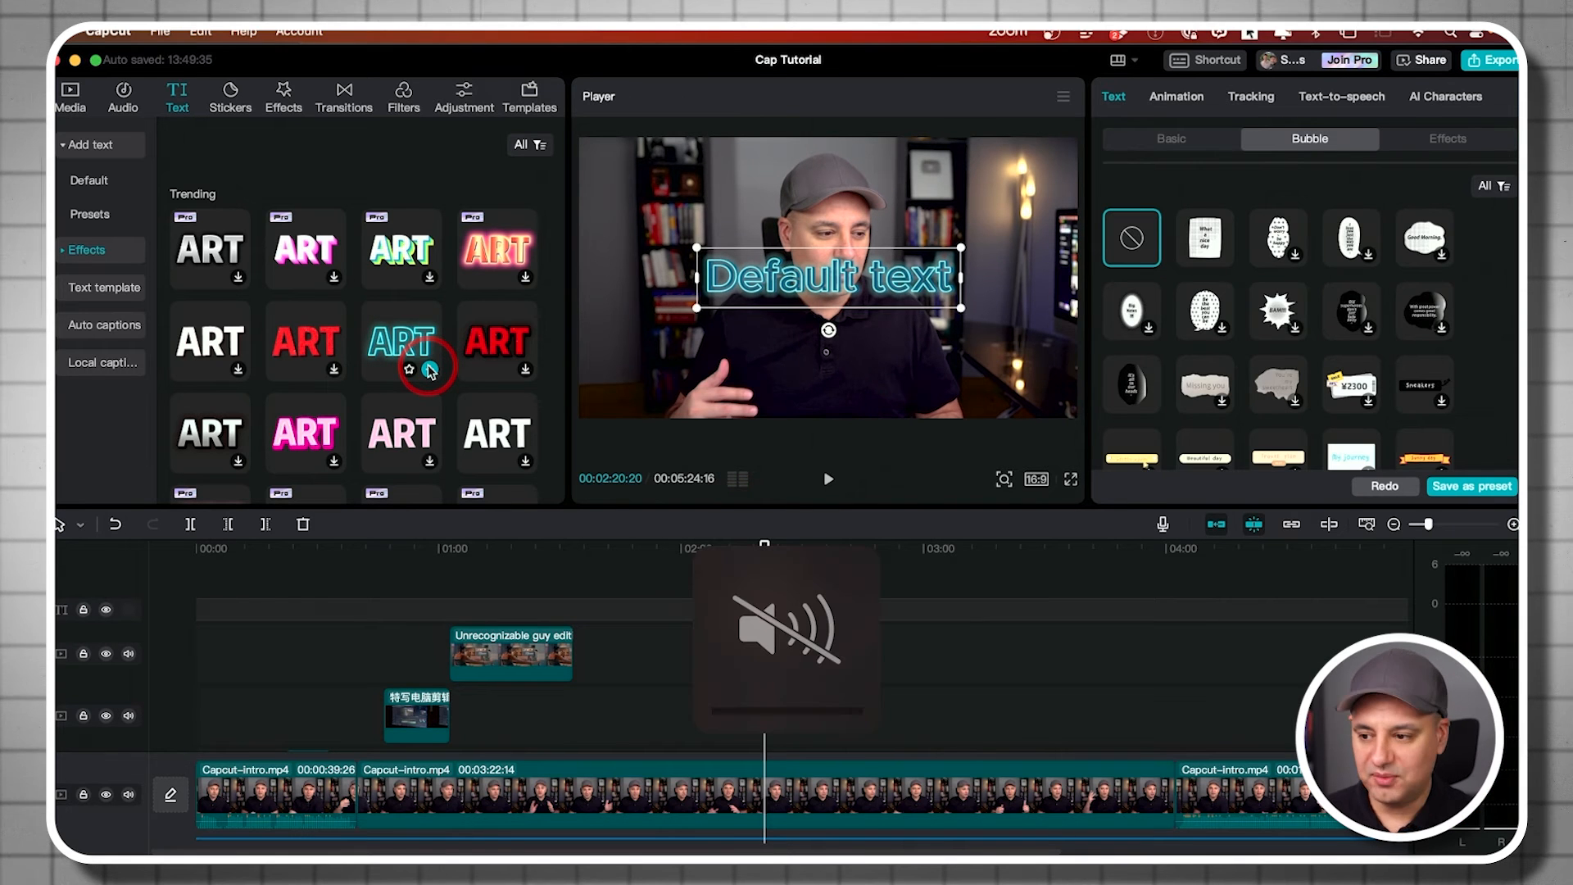
Reword the neon text as "capcut" and place it in the upper-left corner of the video frame
drag(895, 282, 828, 354)
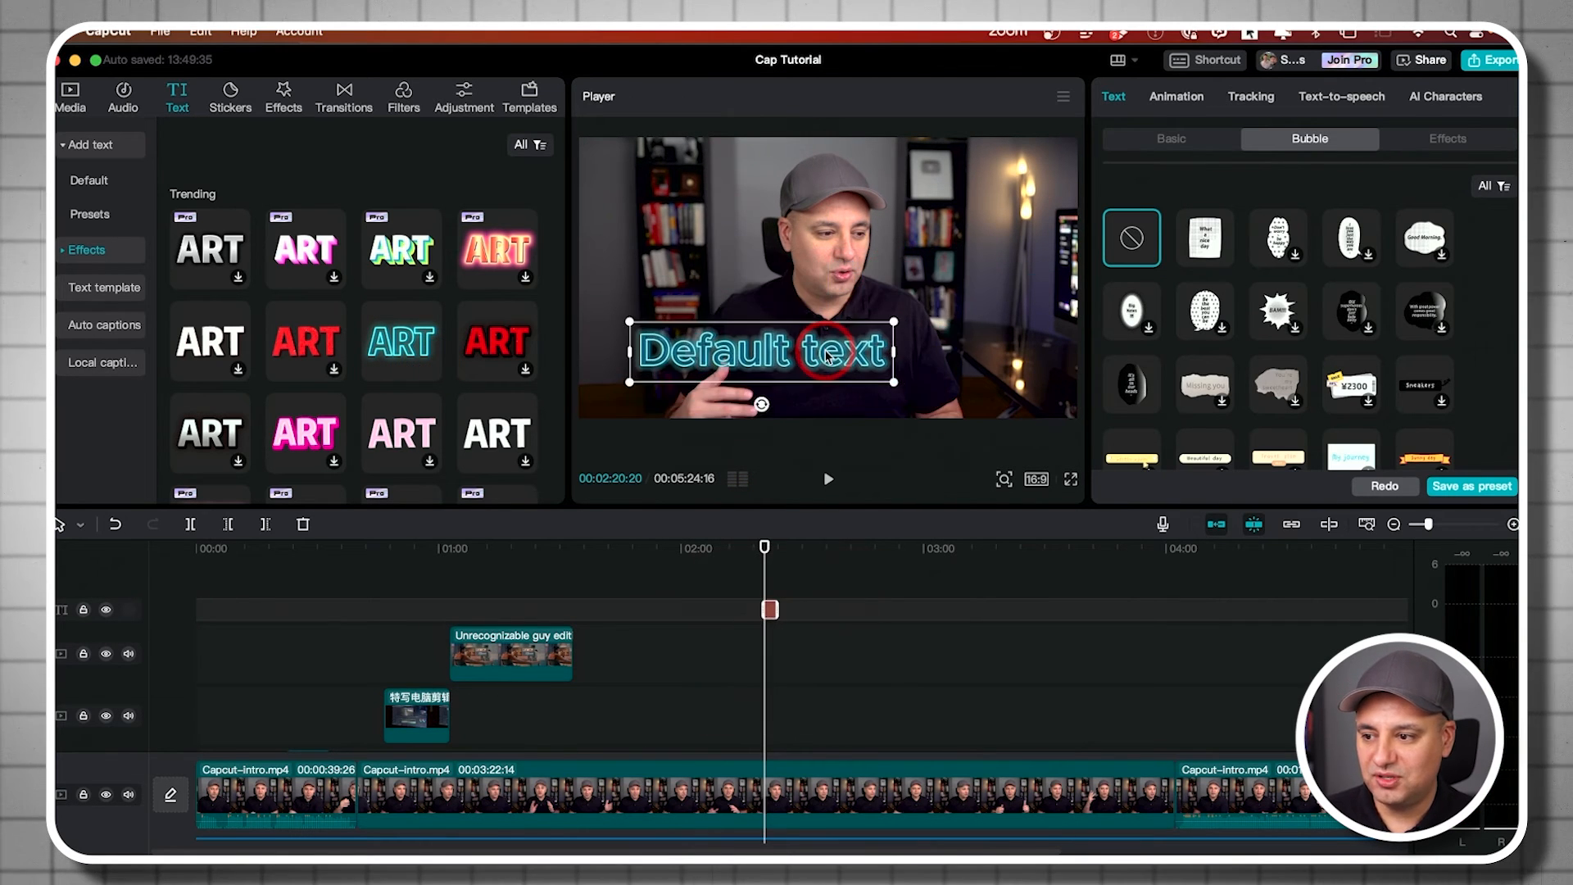
double_click(785, 352)
text(capcut)
click(934, 362)
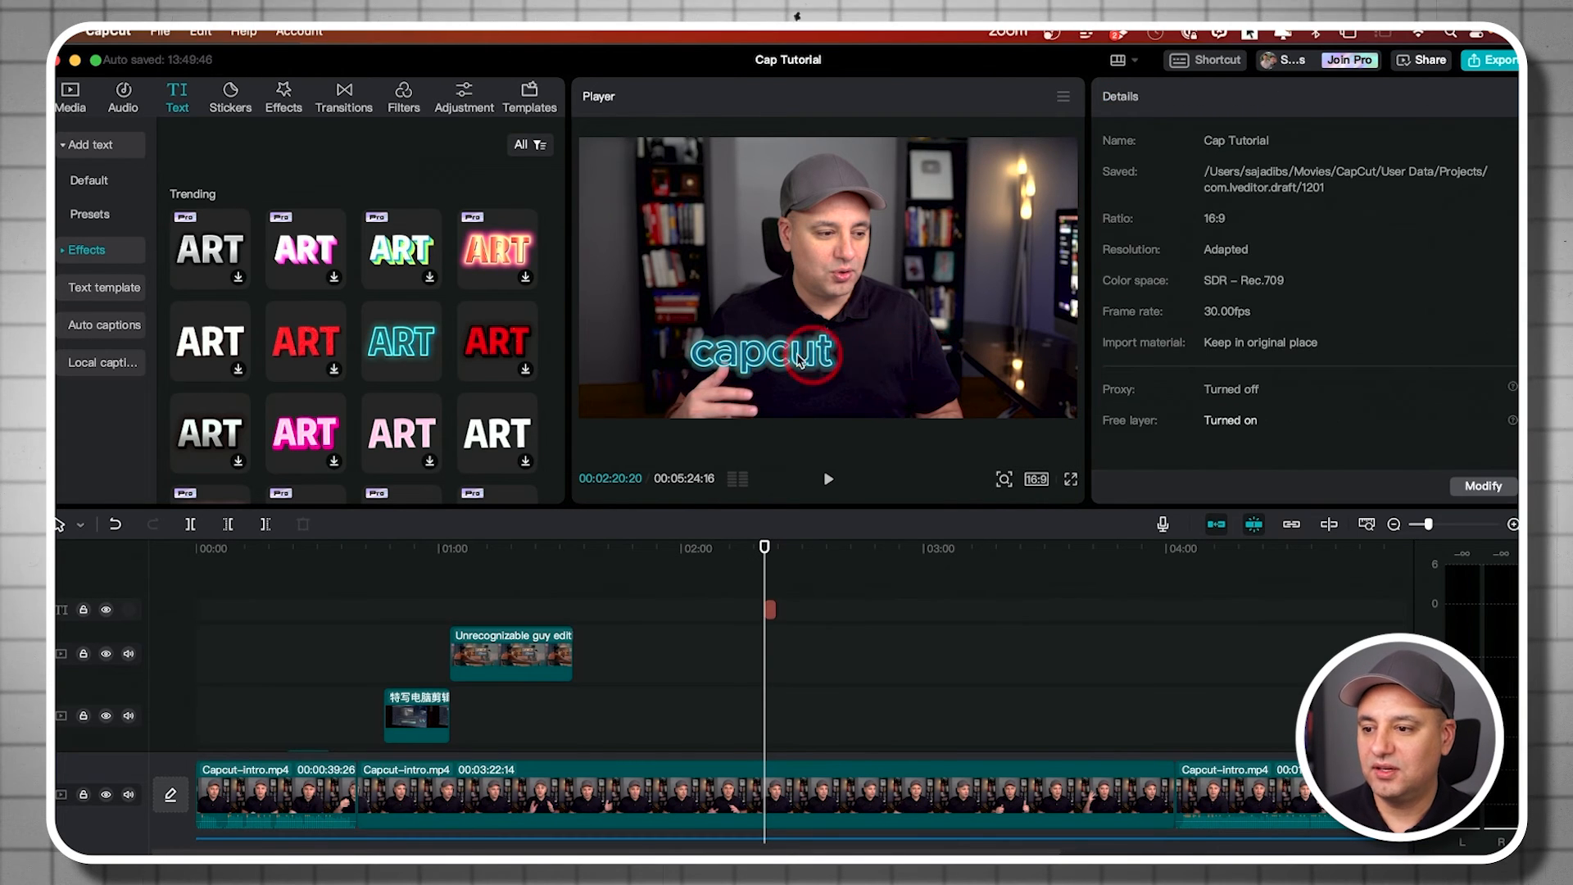
drag(762, 363, 694, 186)
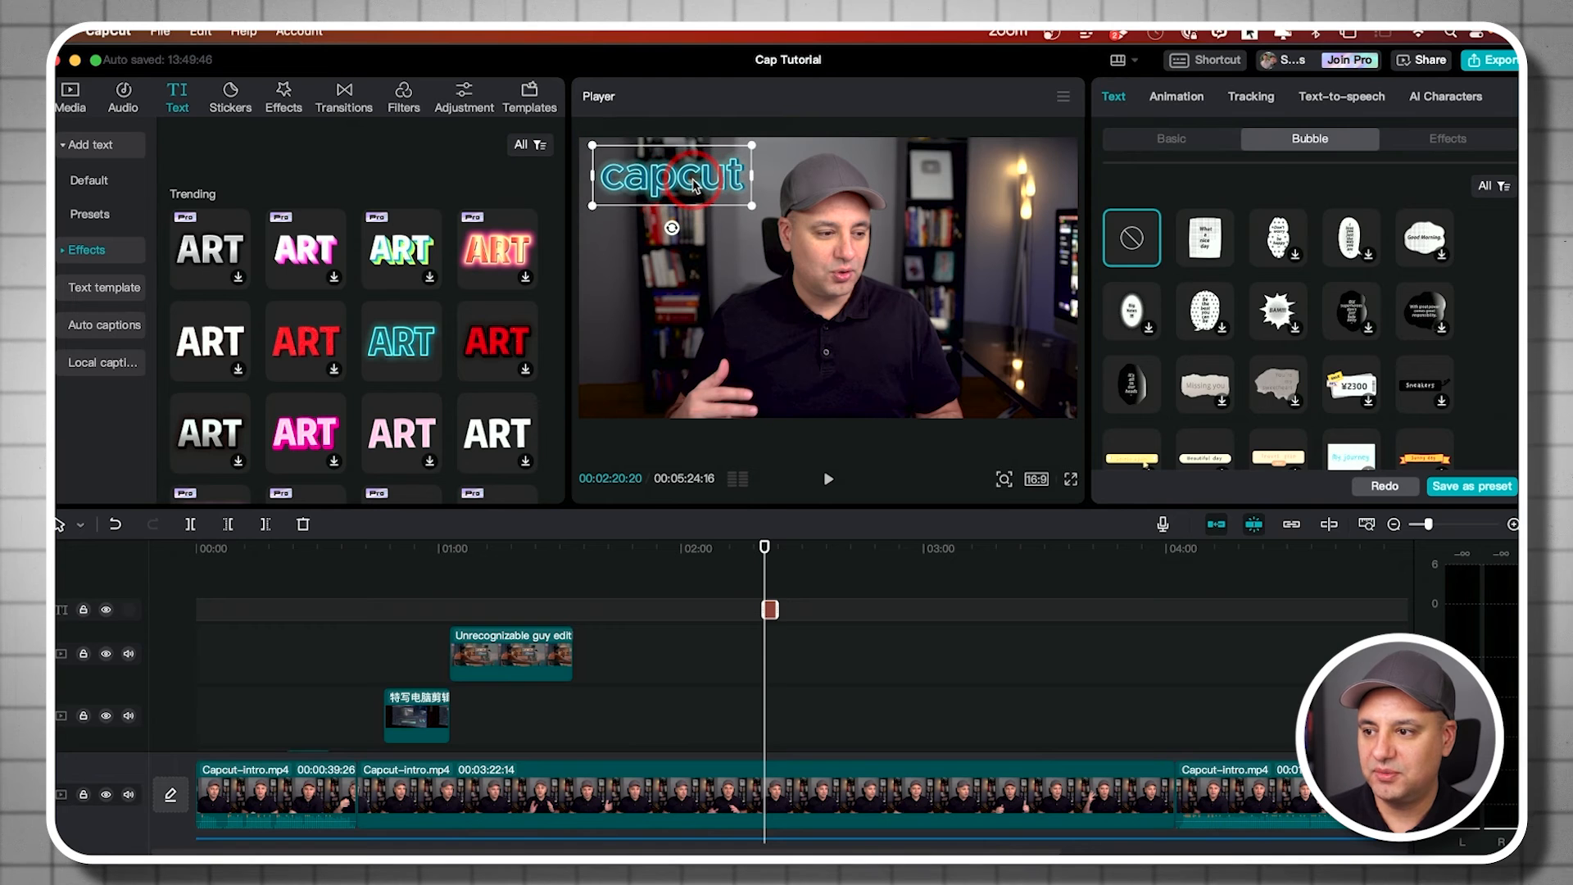
Add the red thumbs-up LIKE template from the social media text templates at about 00:02:30
click(104, 286)
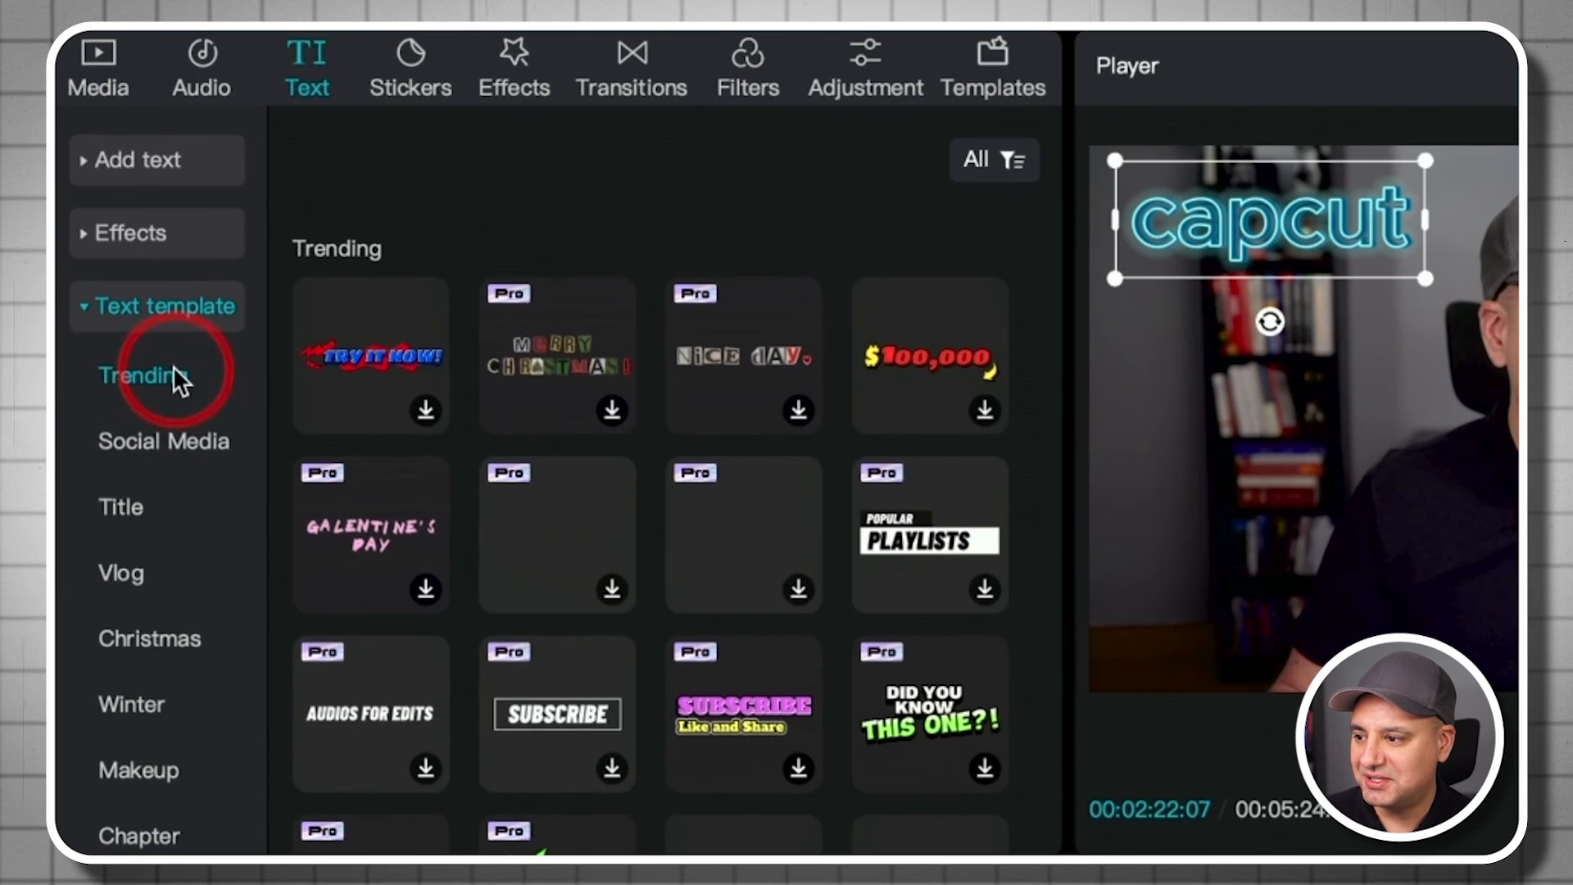
click(93, 290)
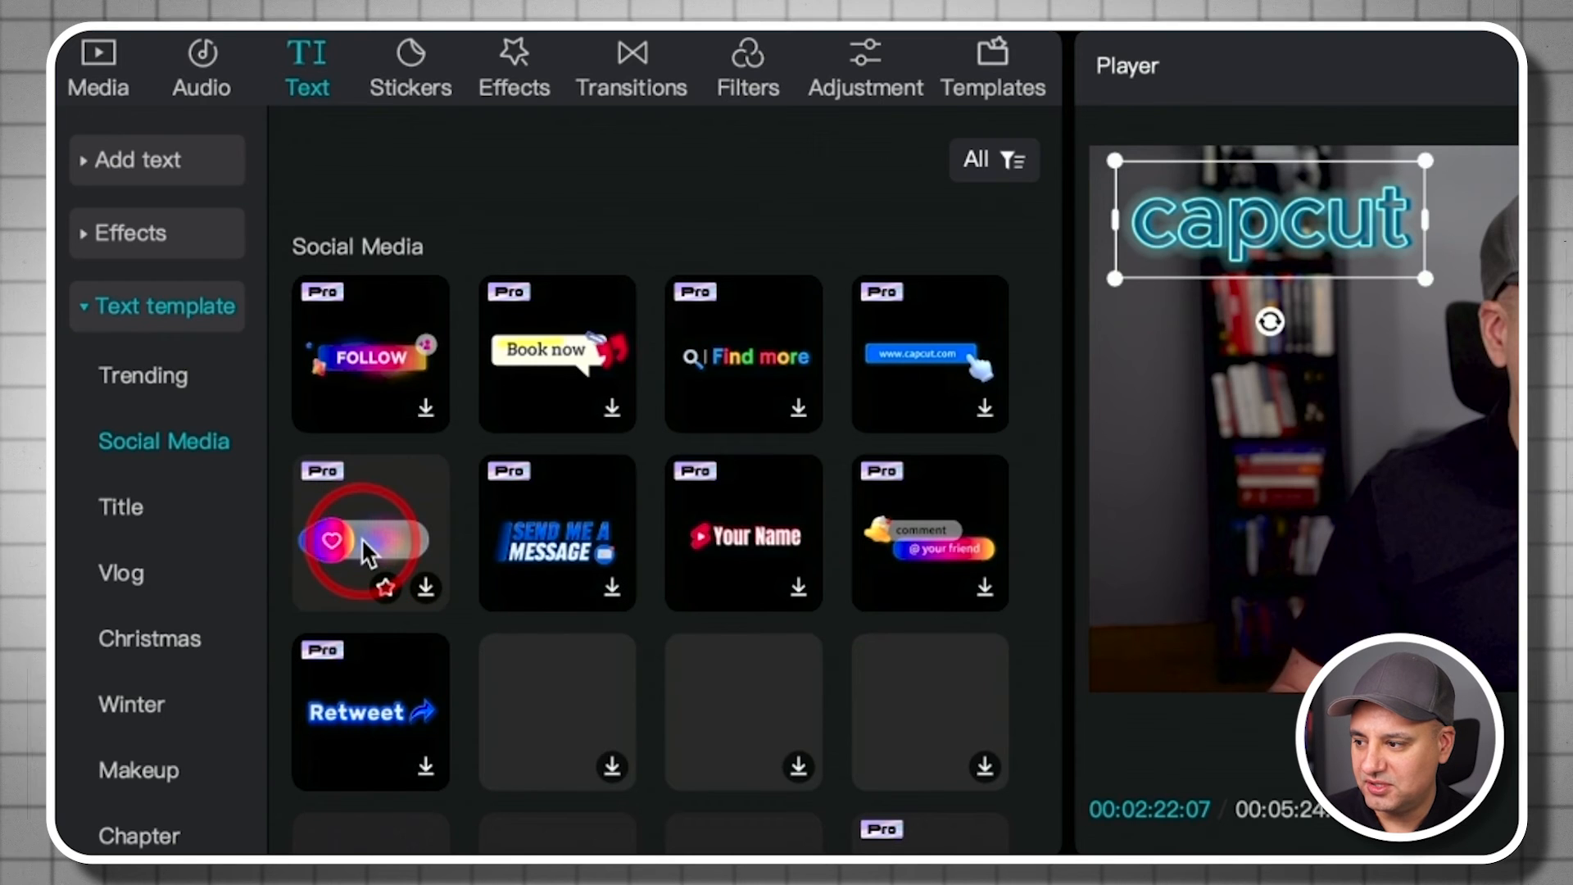
scroll(703, 517, down, 1)
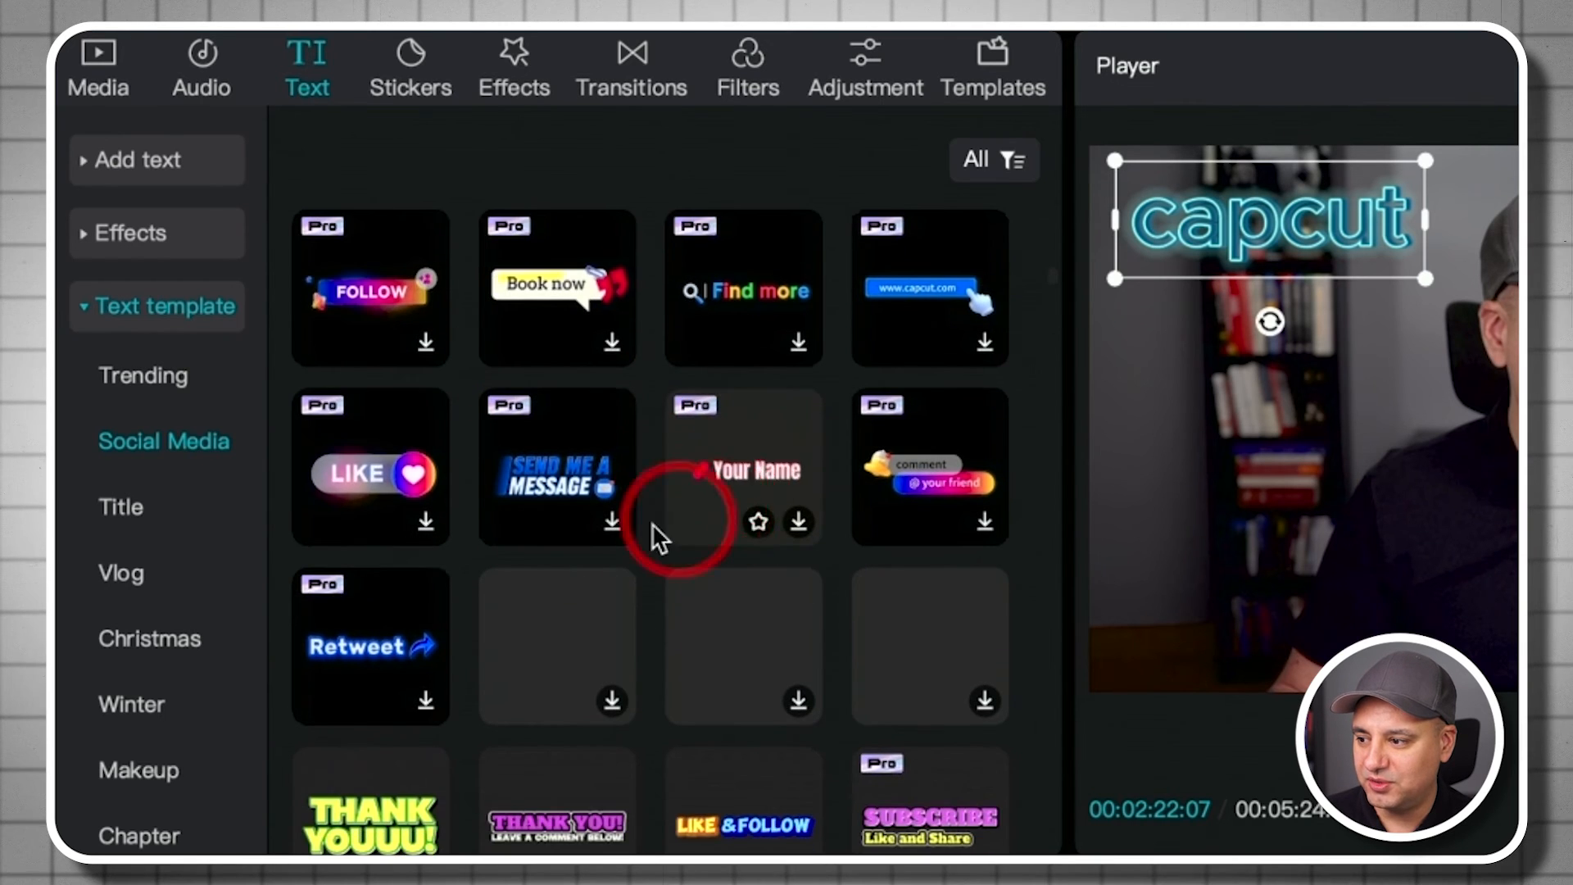
scroll(696, 607, down, 3)
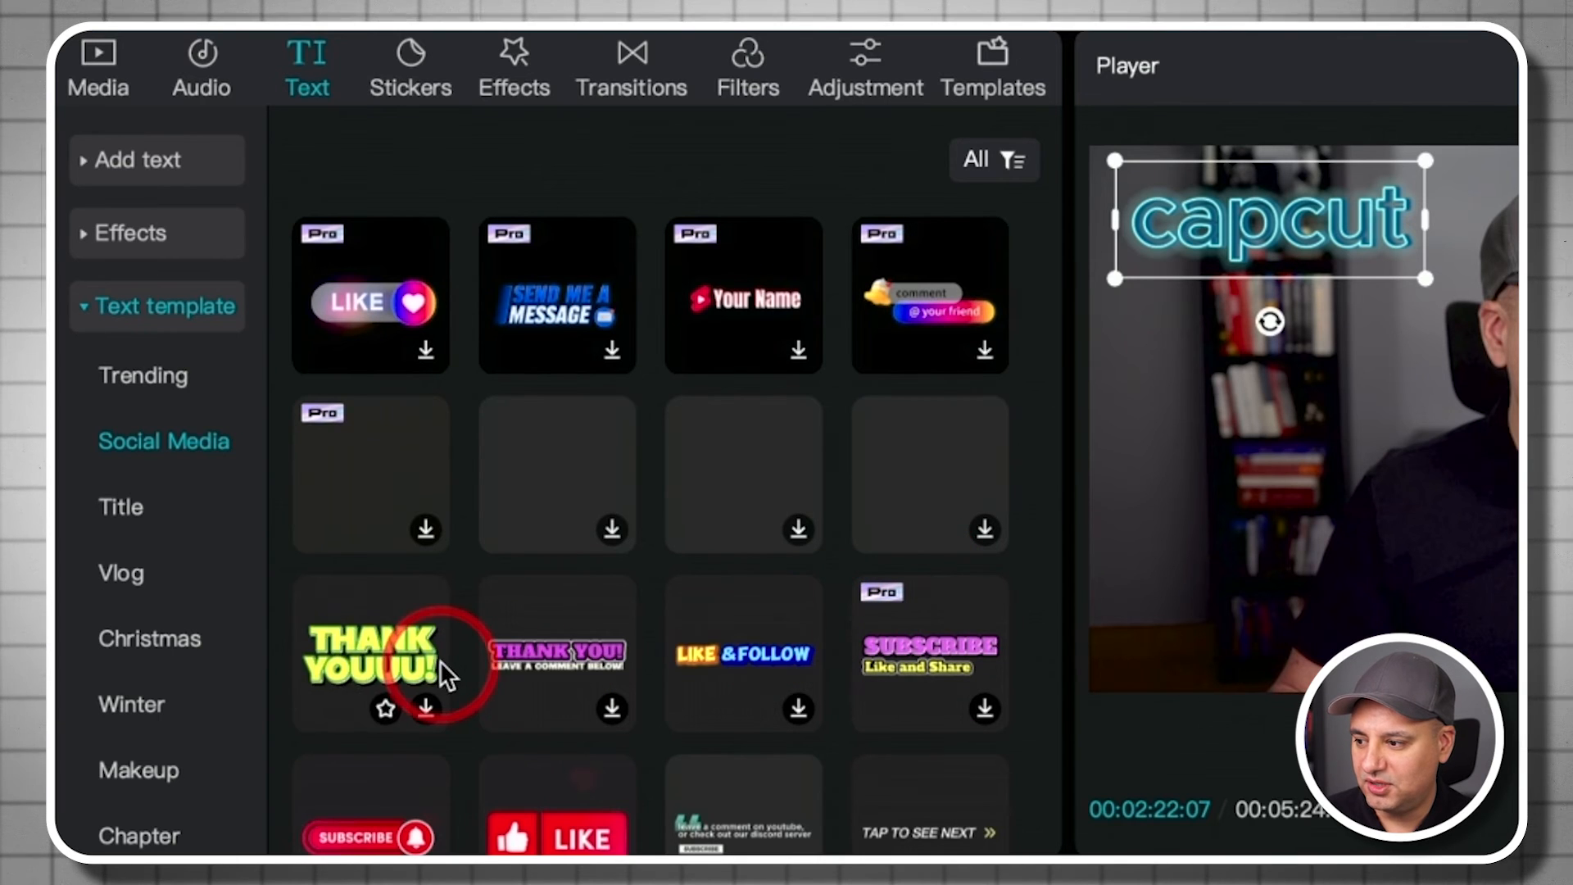
scroll(440, 660, down, 2)
click(614, 746)
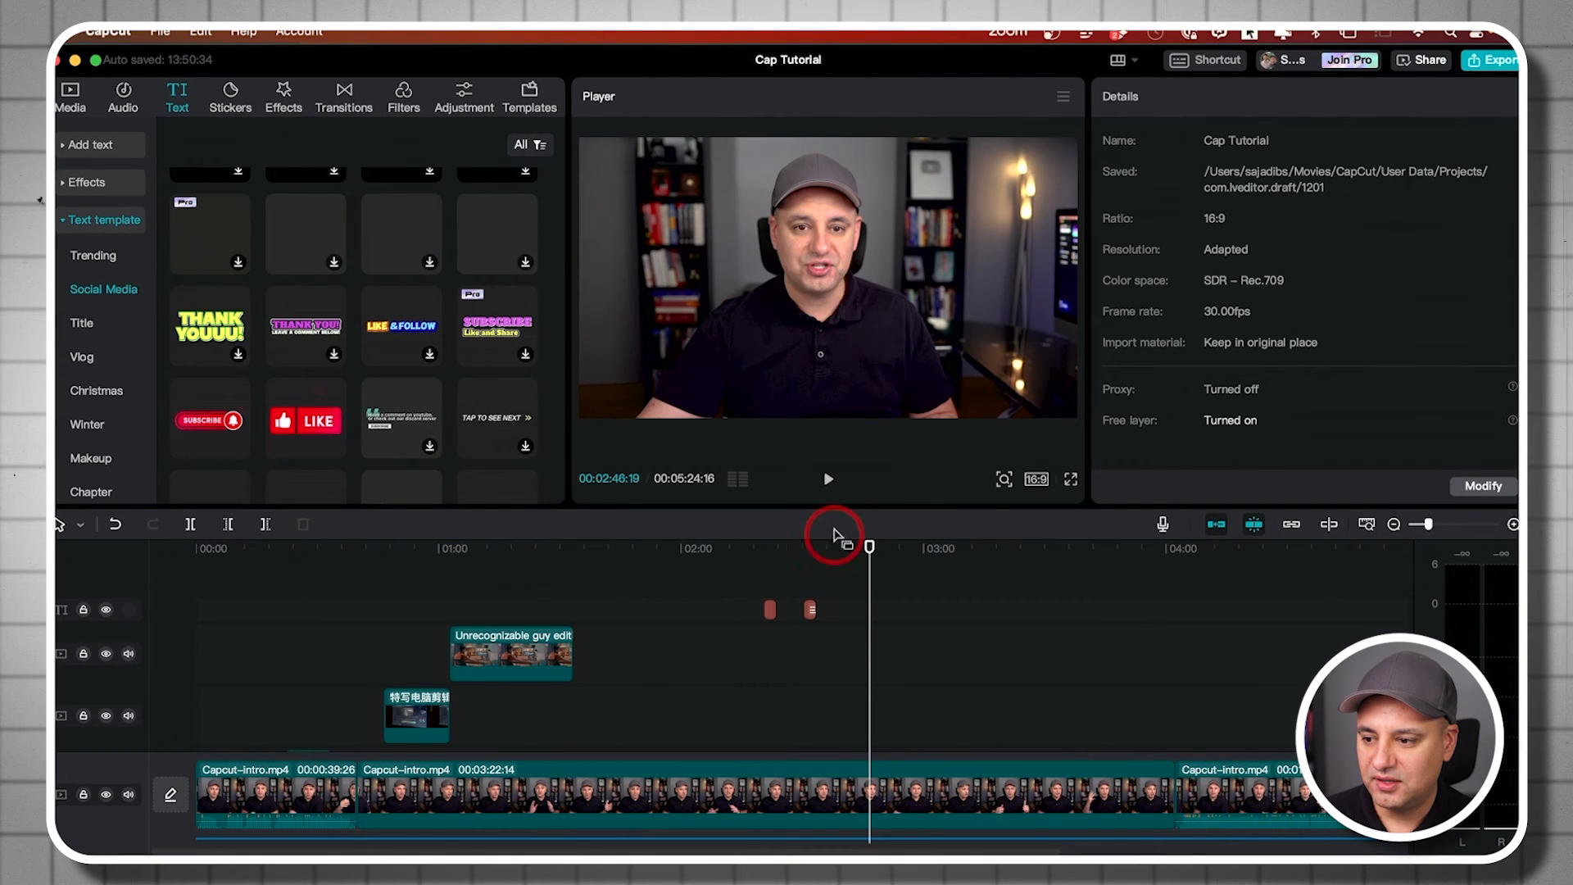
Scale the LIKE template to 55% and place it in the lower-right corner of the video frame
click(804, 545)
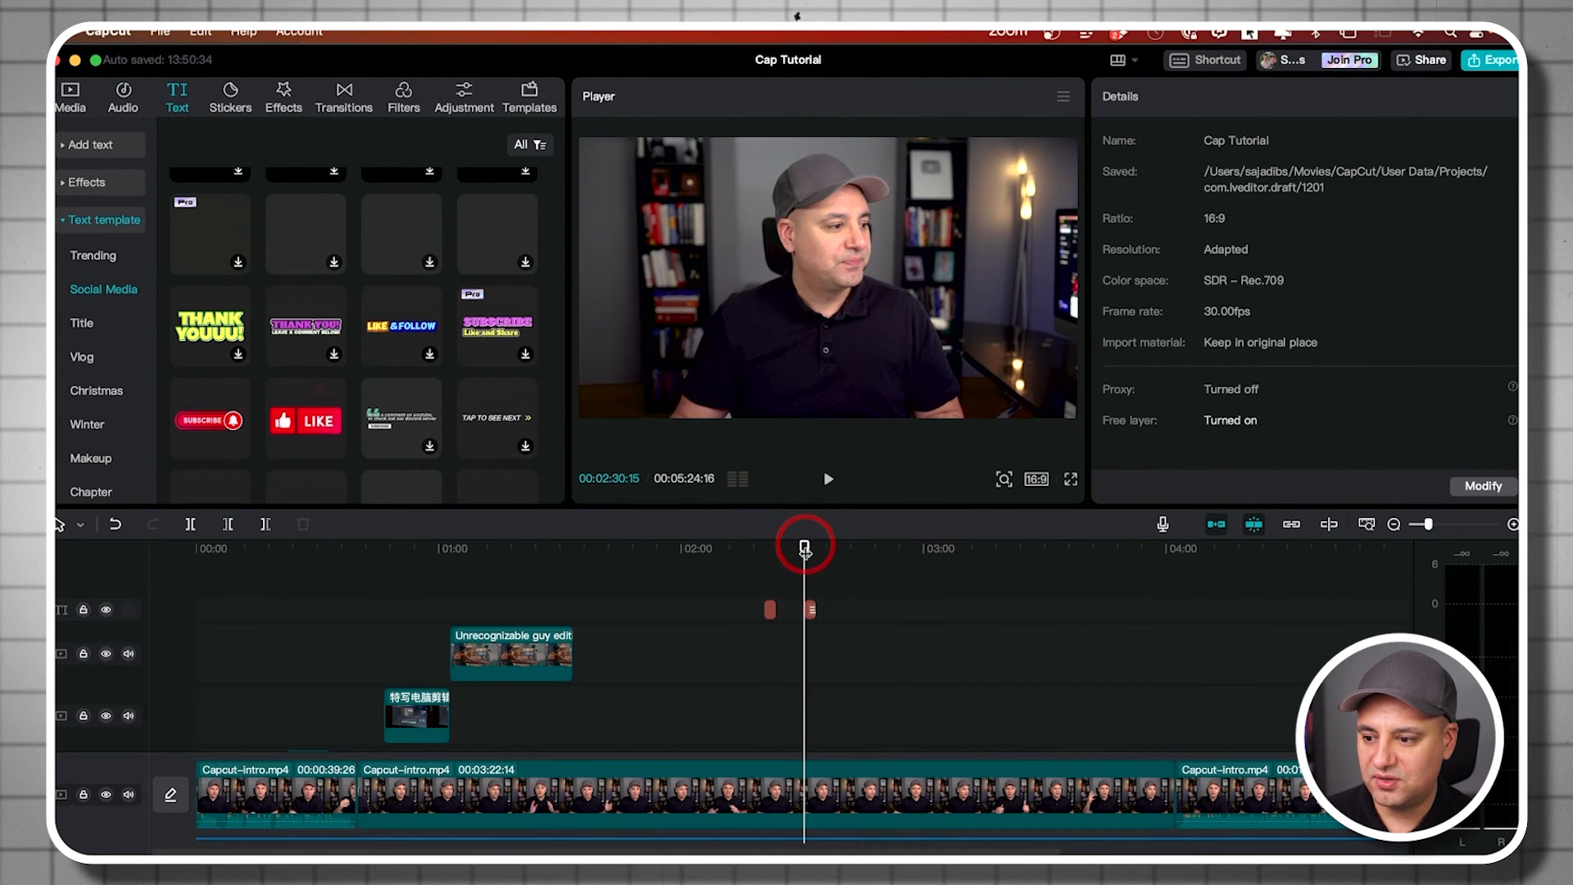
click(889, 295)
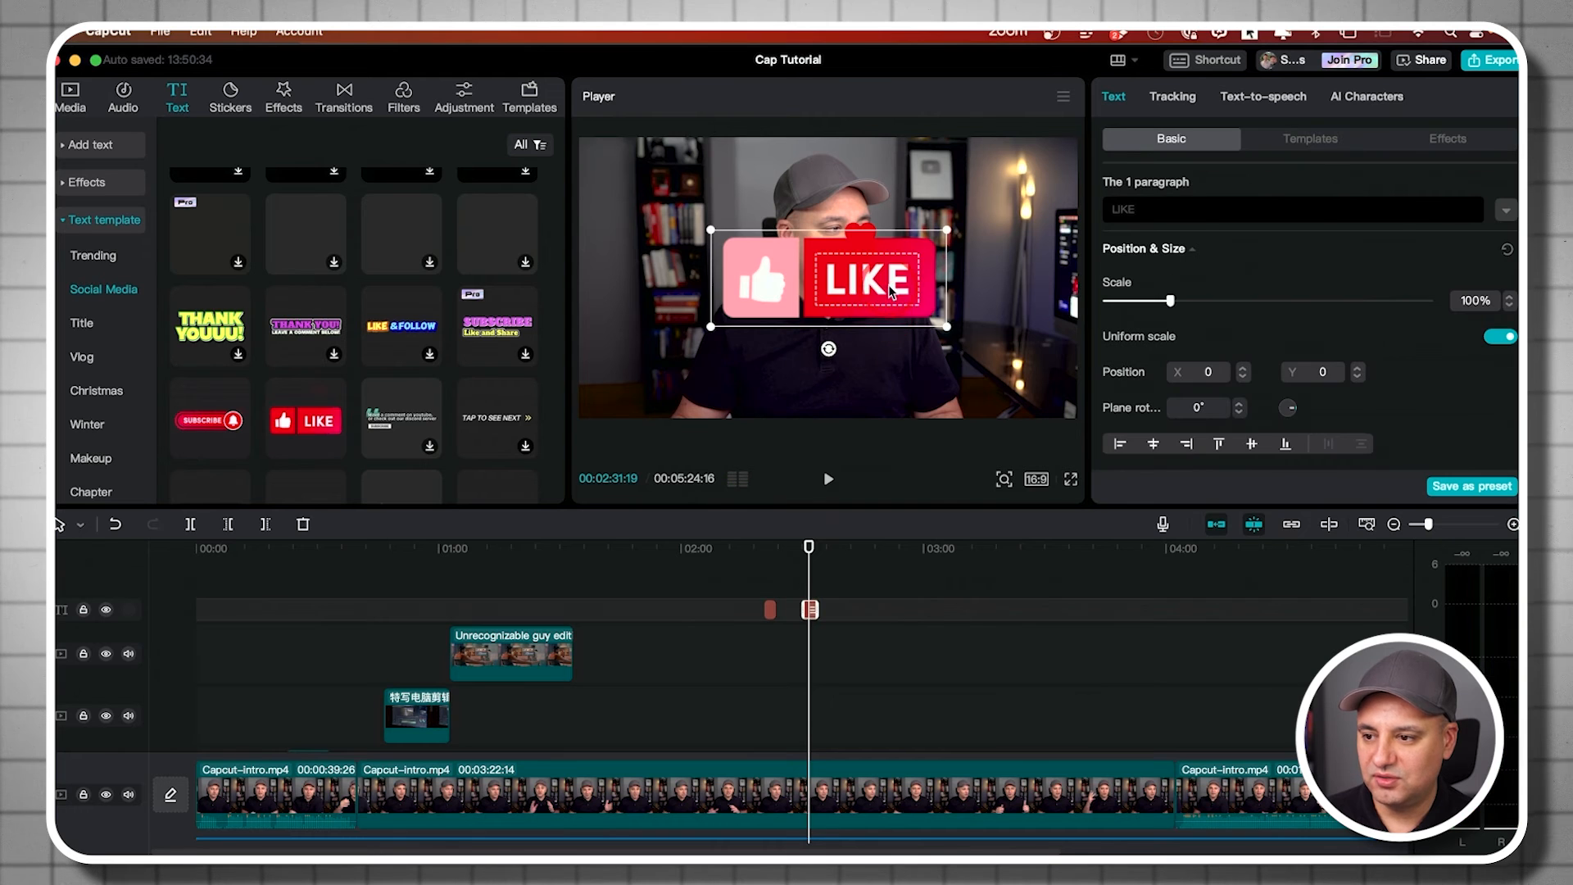
drag(934, 314, 1039, 396)
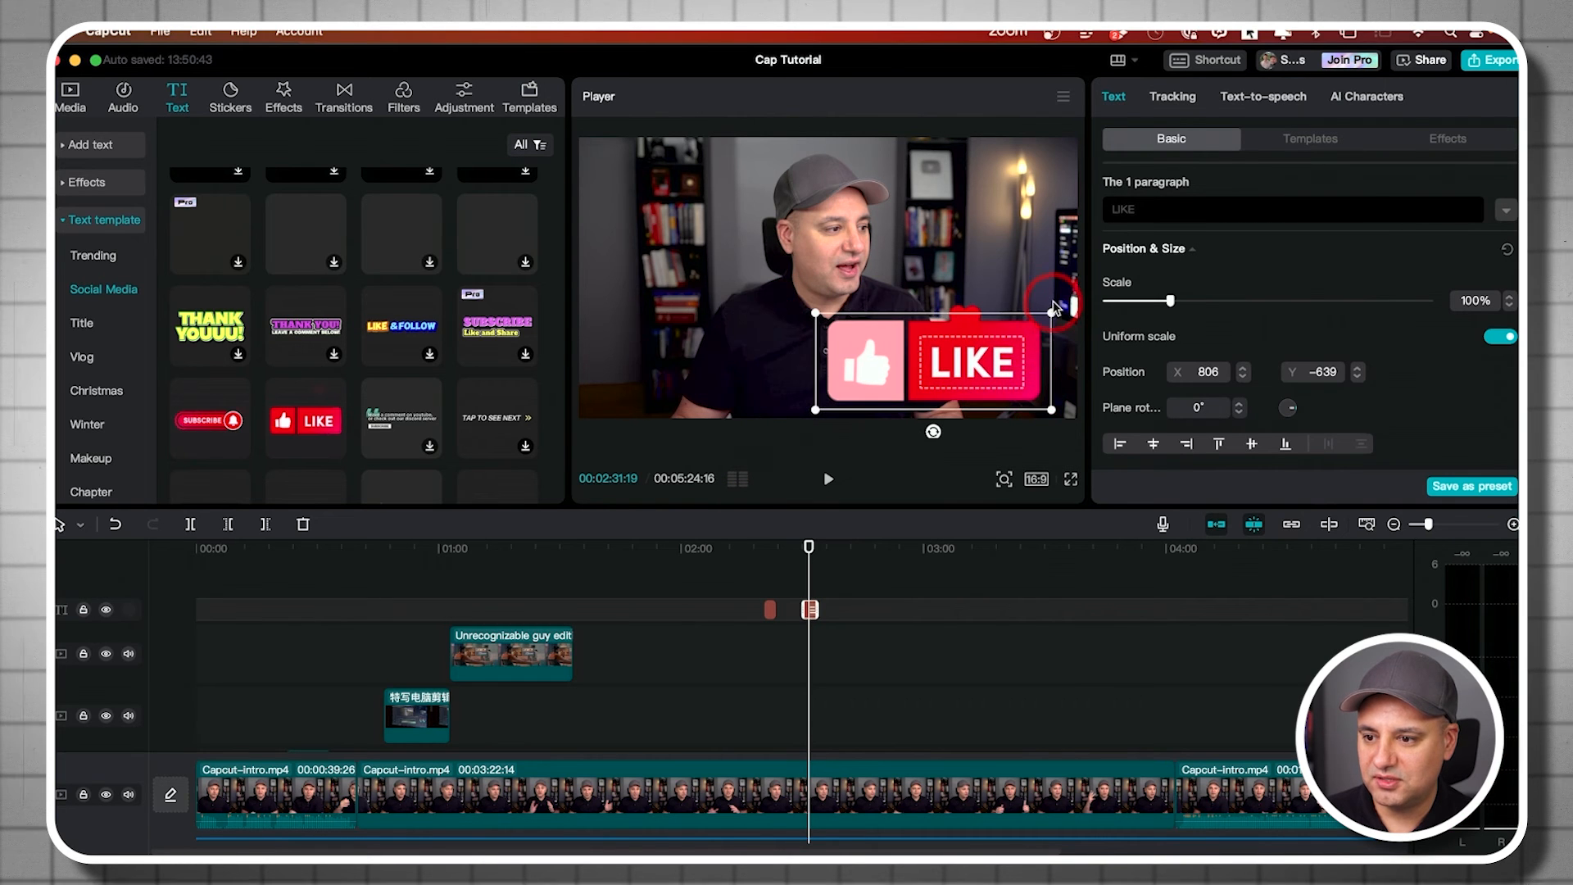
drag(1054, 312, 1017, 387)
Play back the LIKE template's animation around 00:02:31
click(811, 542)
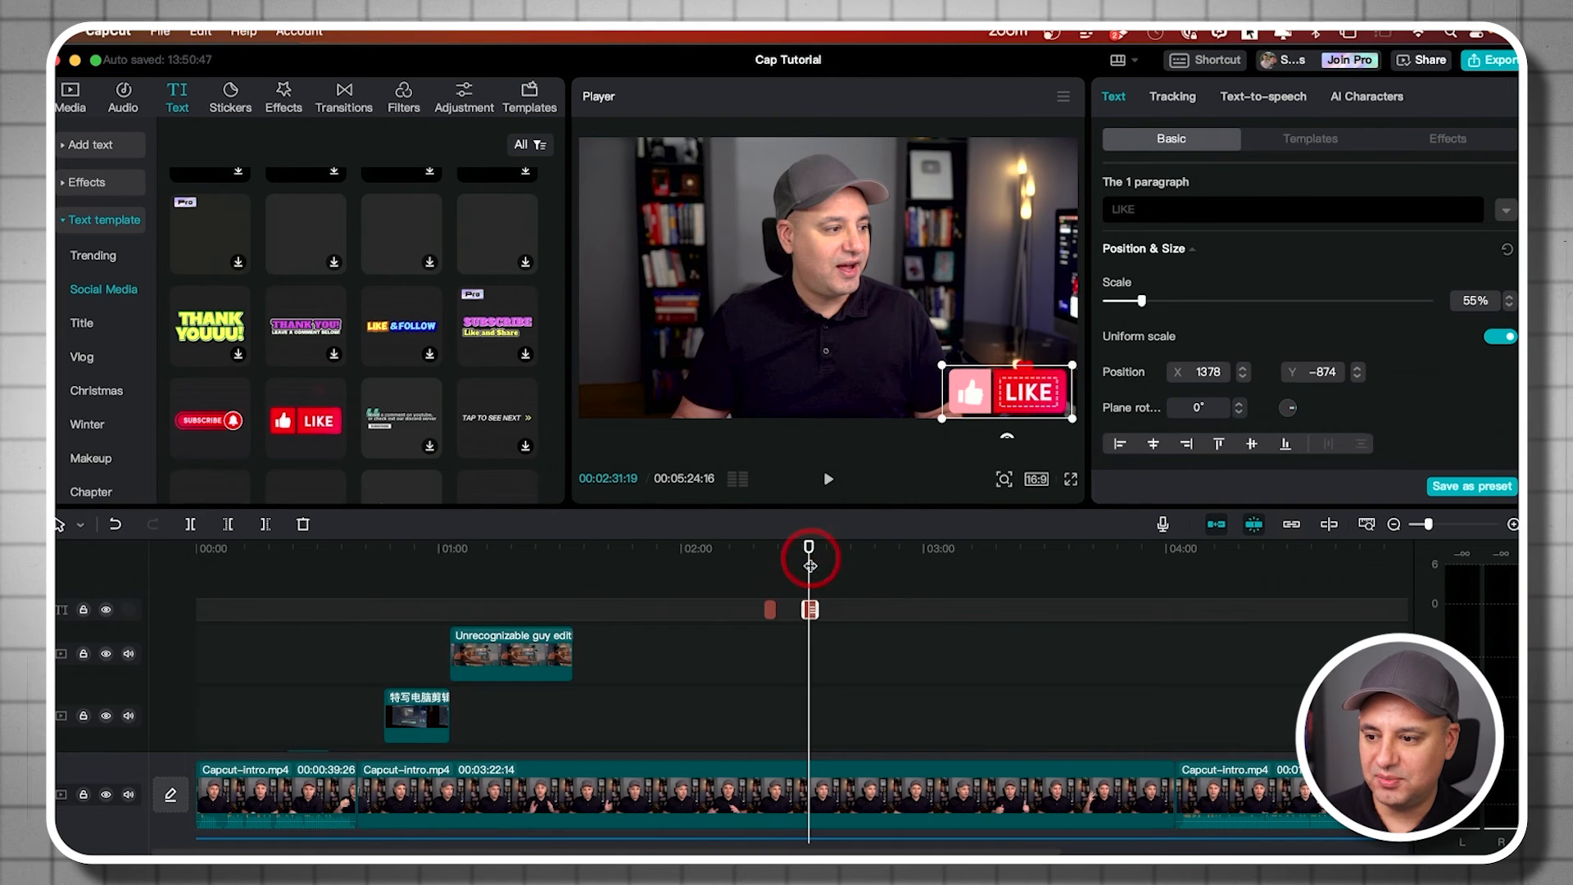
key(space)
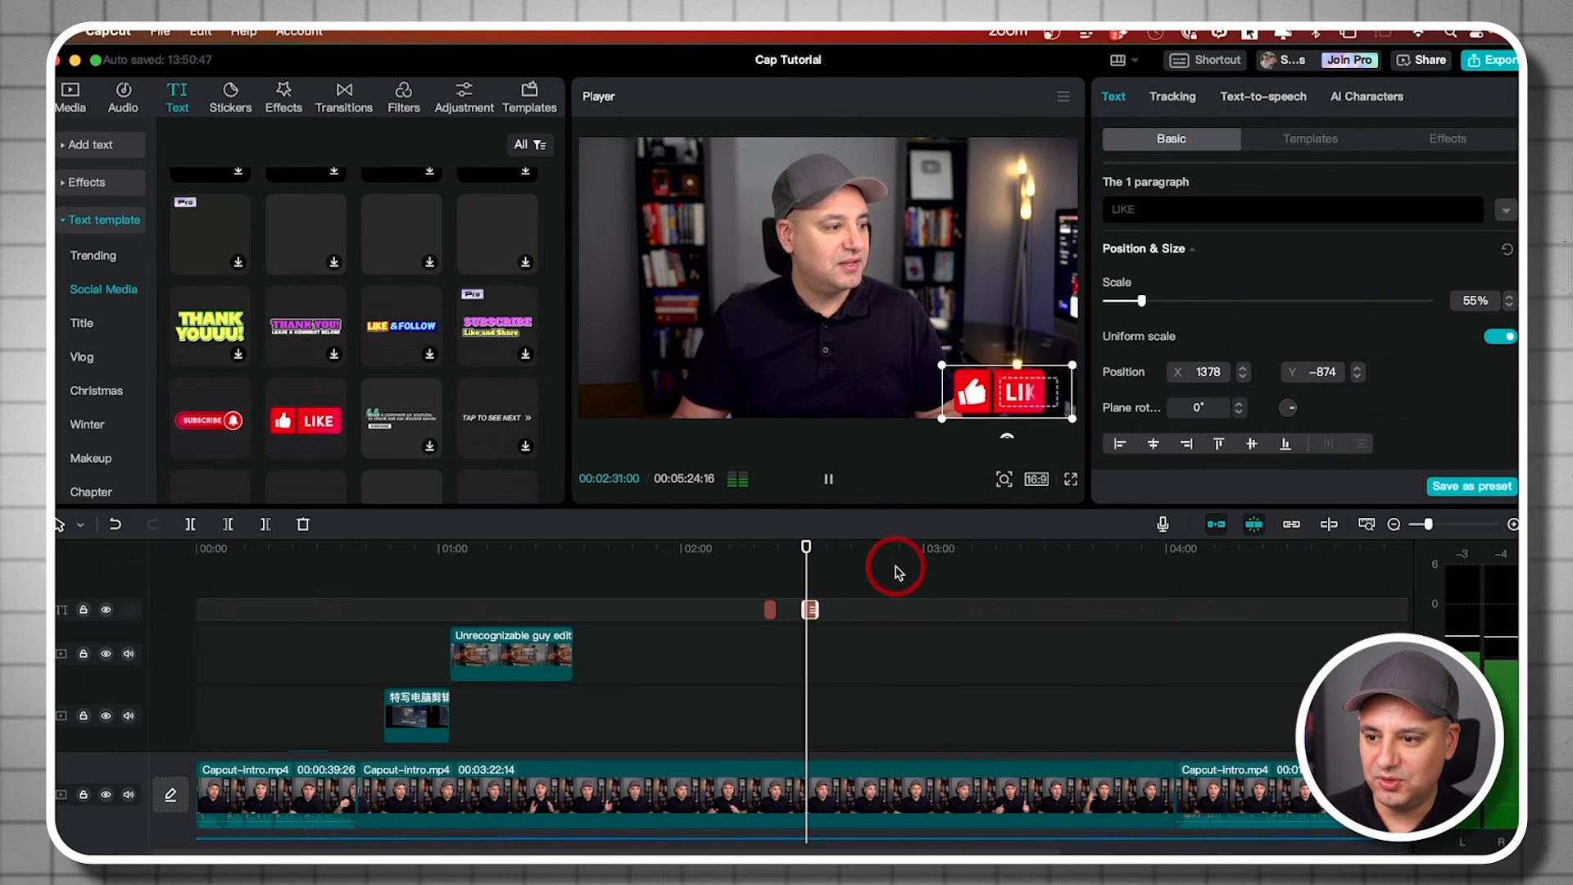
click(898, 571)
key(space)
Generate English auto captions for the whole video, keeping the existing captions
click(181, 100)
click(63, 223)
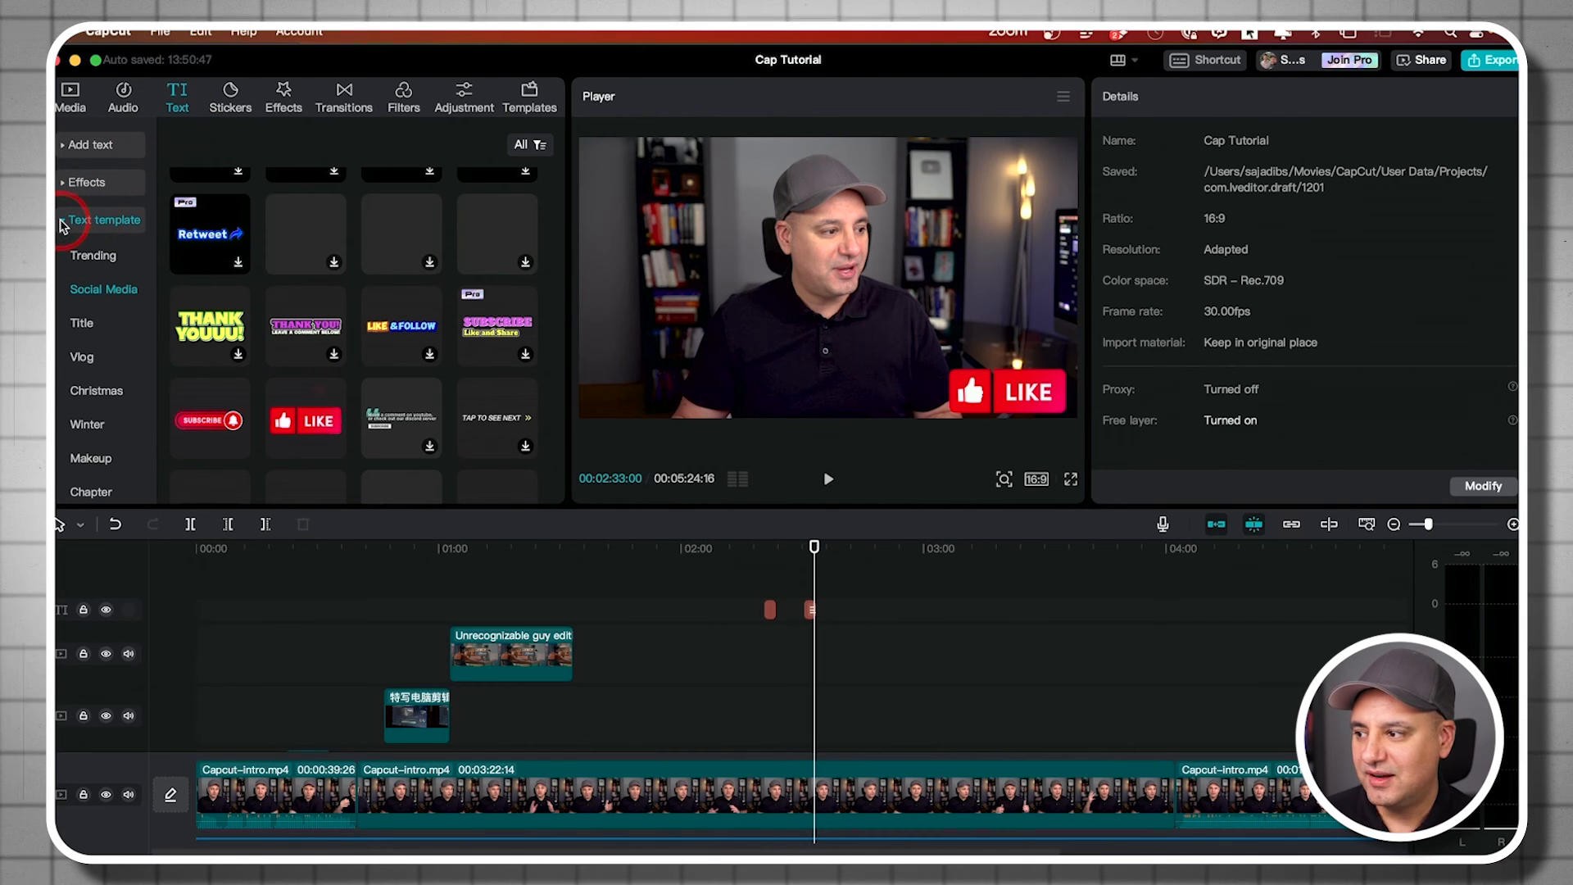
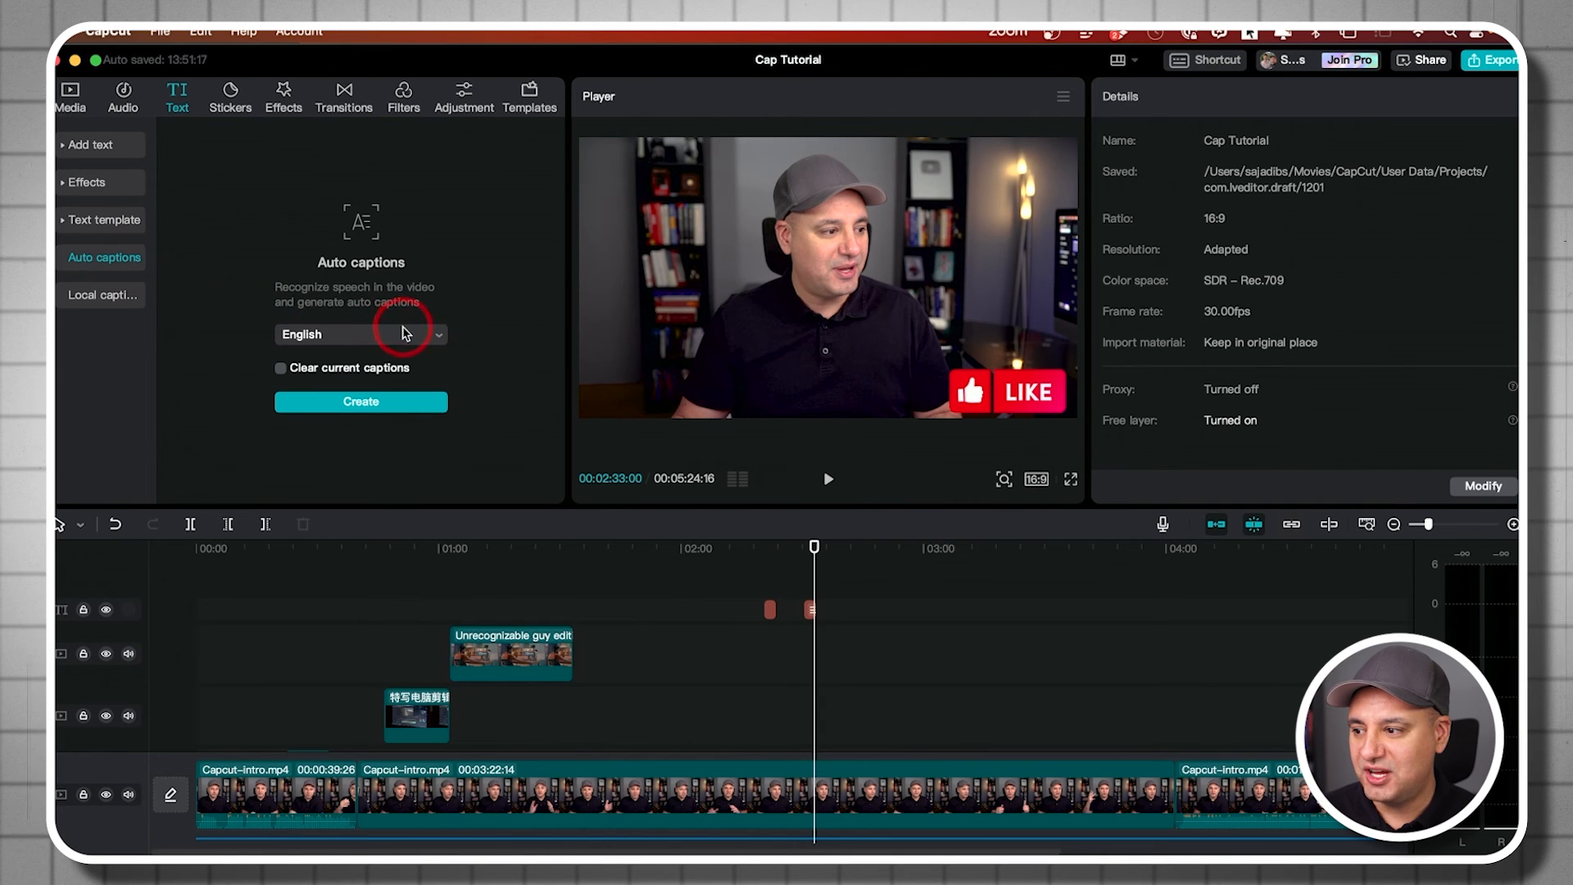
click(349, 403)
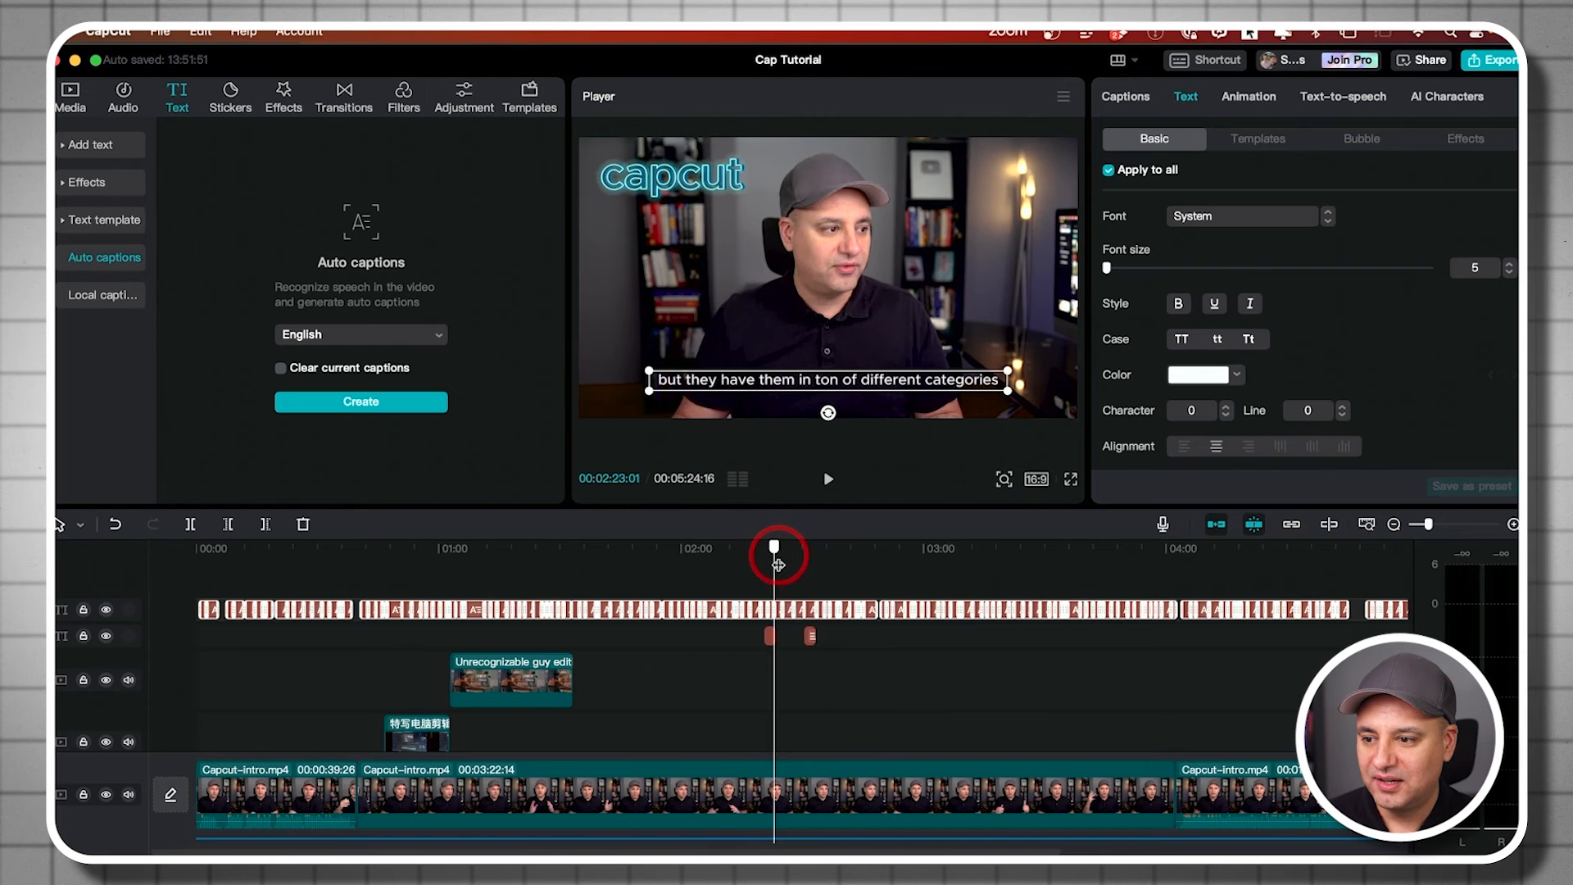
Skim the captions along the timeline and slightly enlarge the font size of all captions at 00:00:28:23
drag(783, 558, 1299, 562)
drag(618, 569, 317, 568)
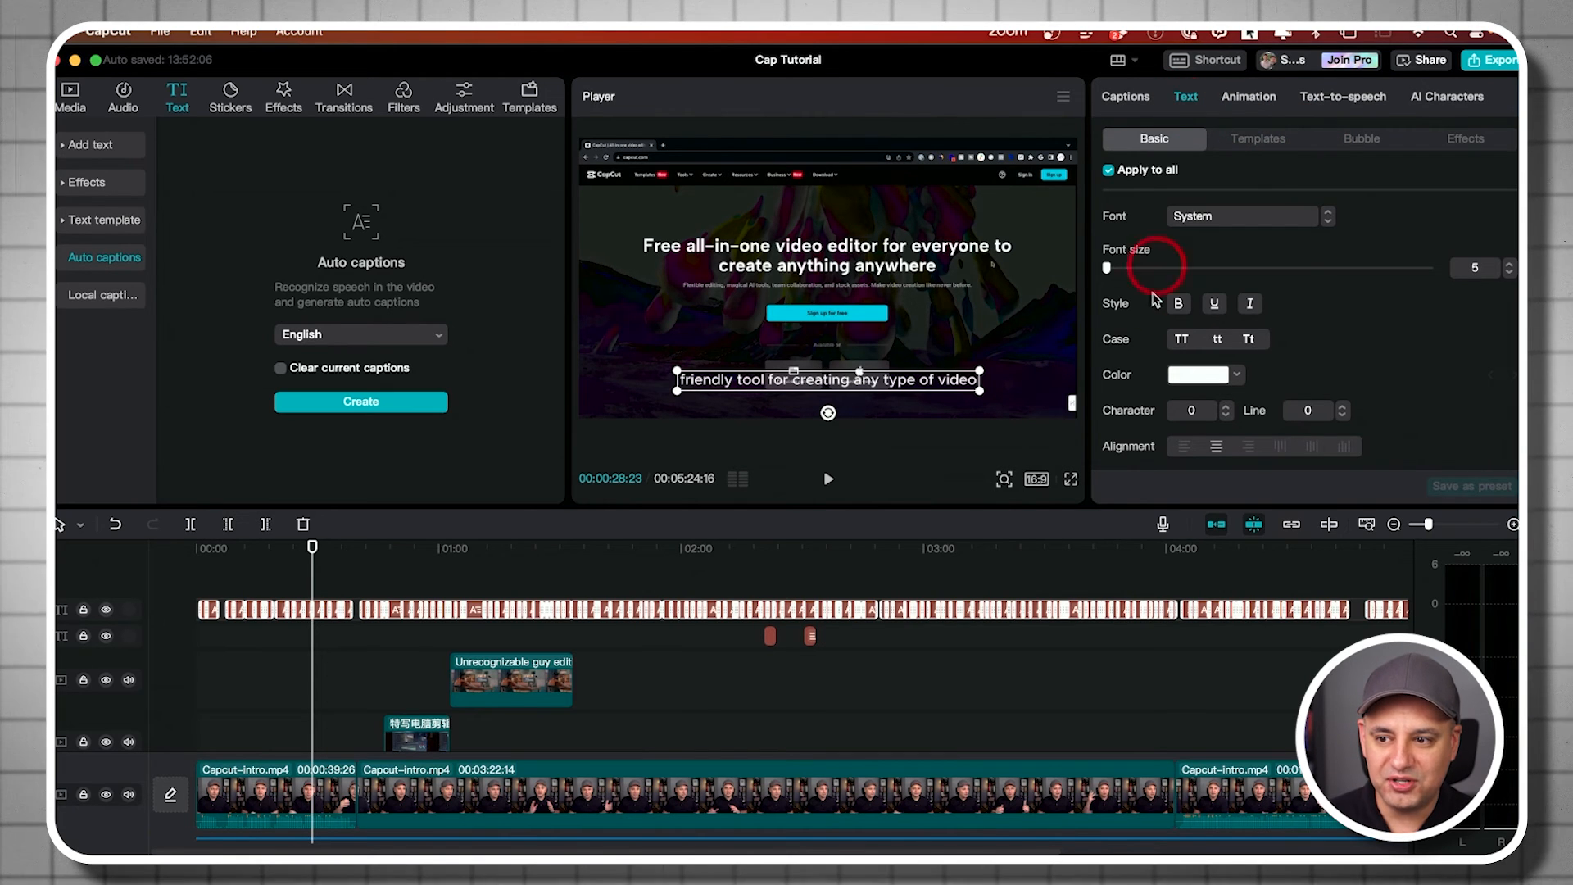
drag(1110, 270, 1112, 271)
Compare the caption template, bubble and effect styles, and apply the first plain white text effect to all captions
click(1459, 142)
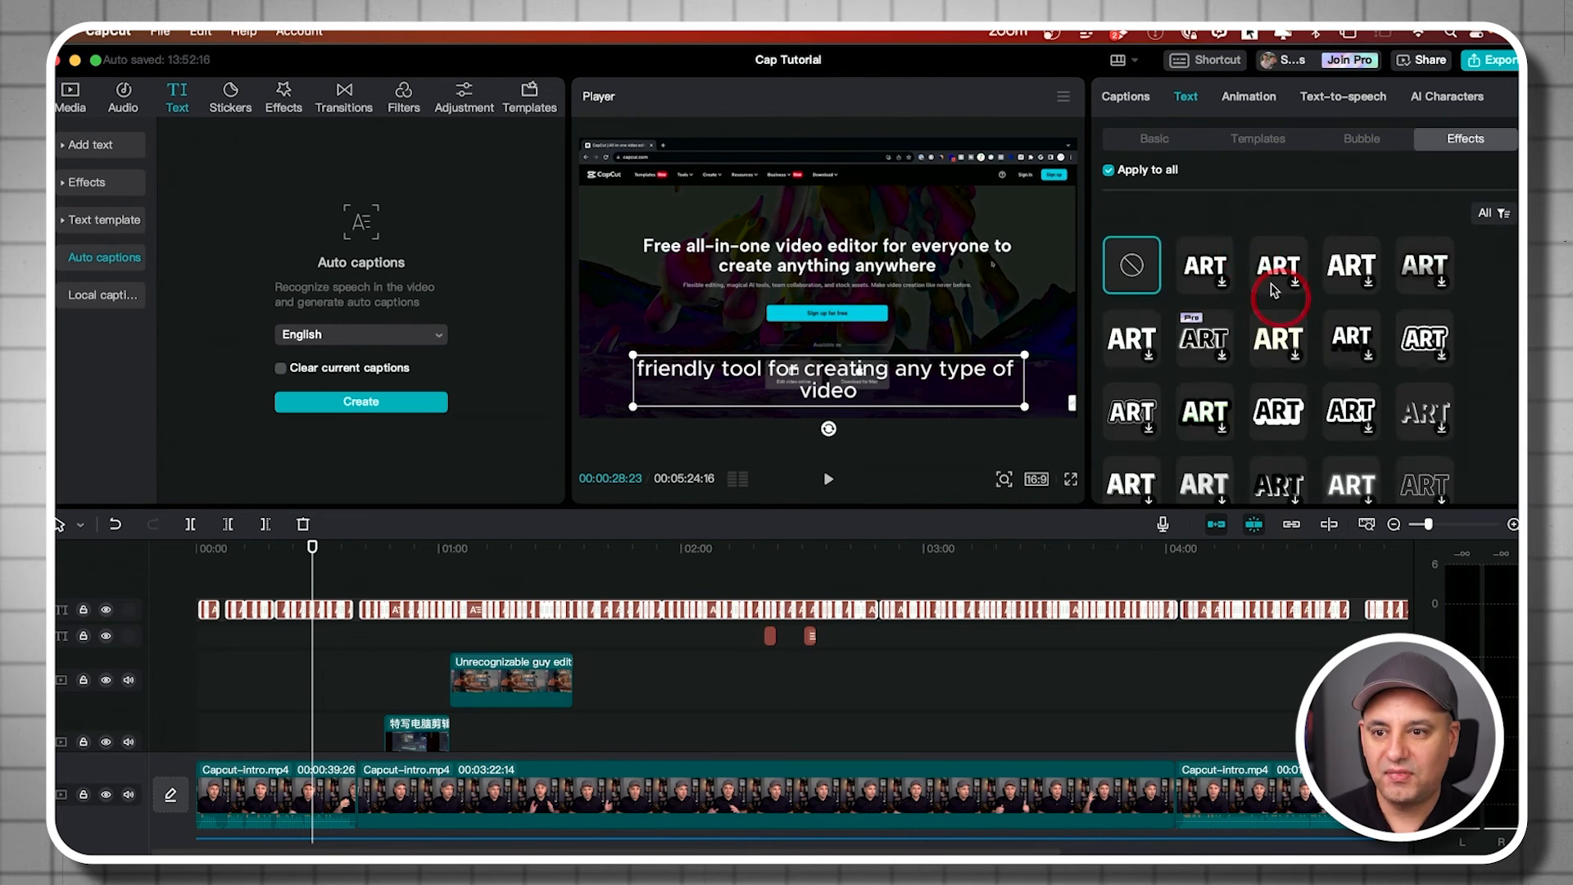
click(1304, 145)
click(1363, 142)
click(1446, 143)
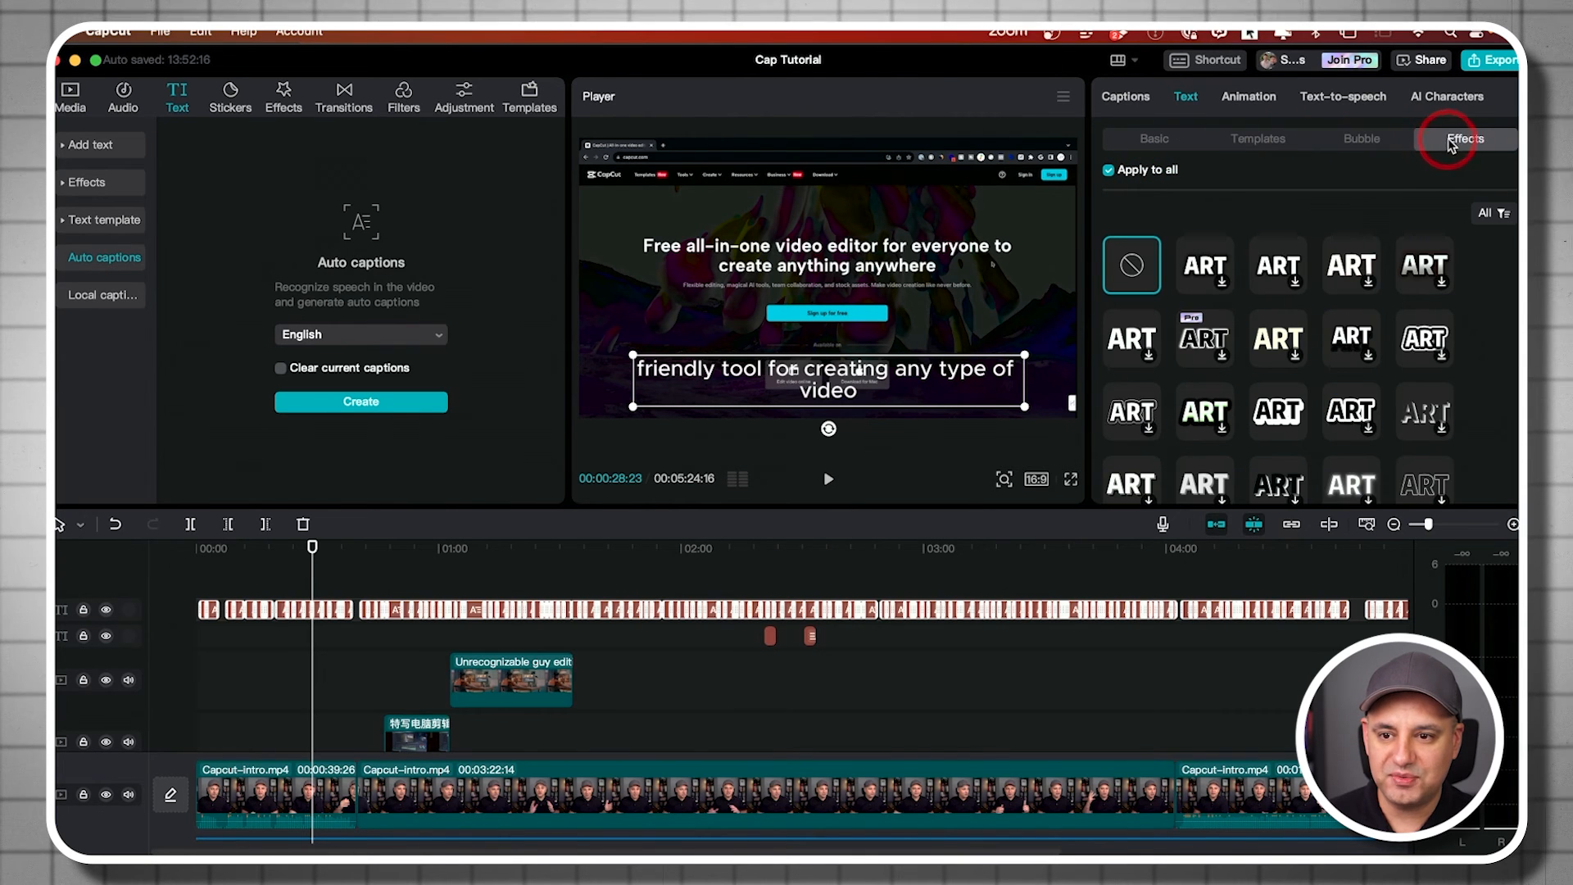
click(1218, 258)
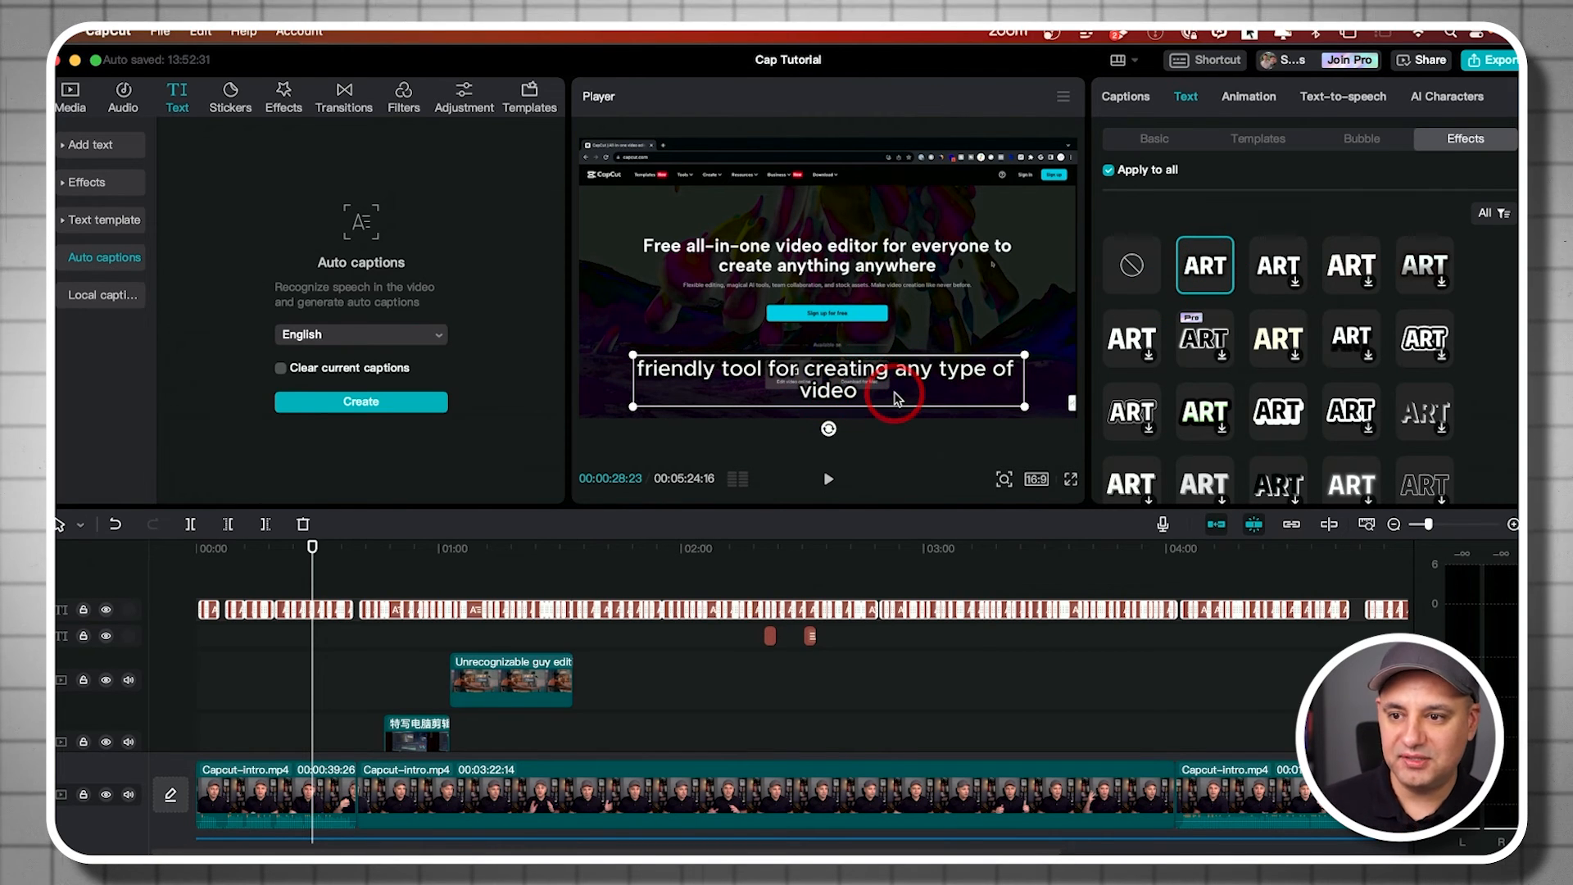
Apply the caption animation that highlights each word in green to all captions
click(1226, 102)
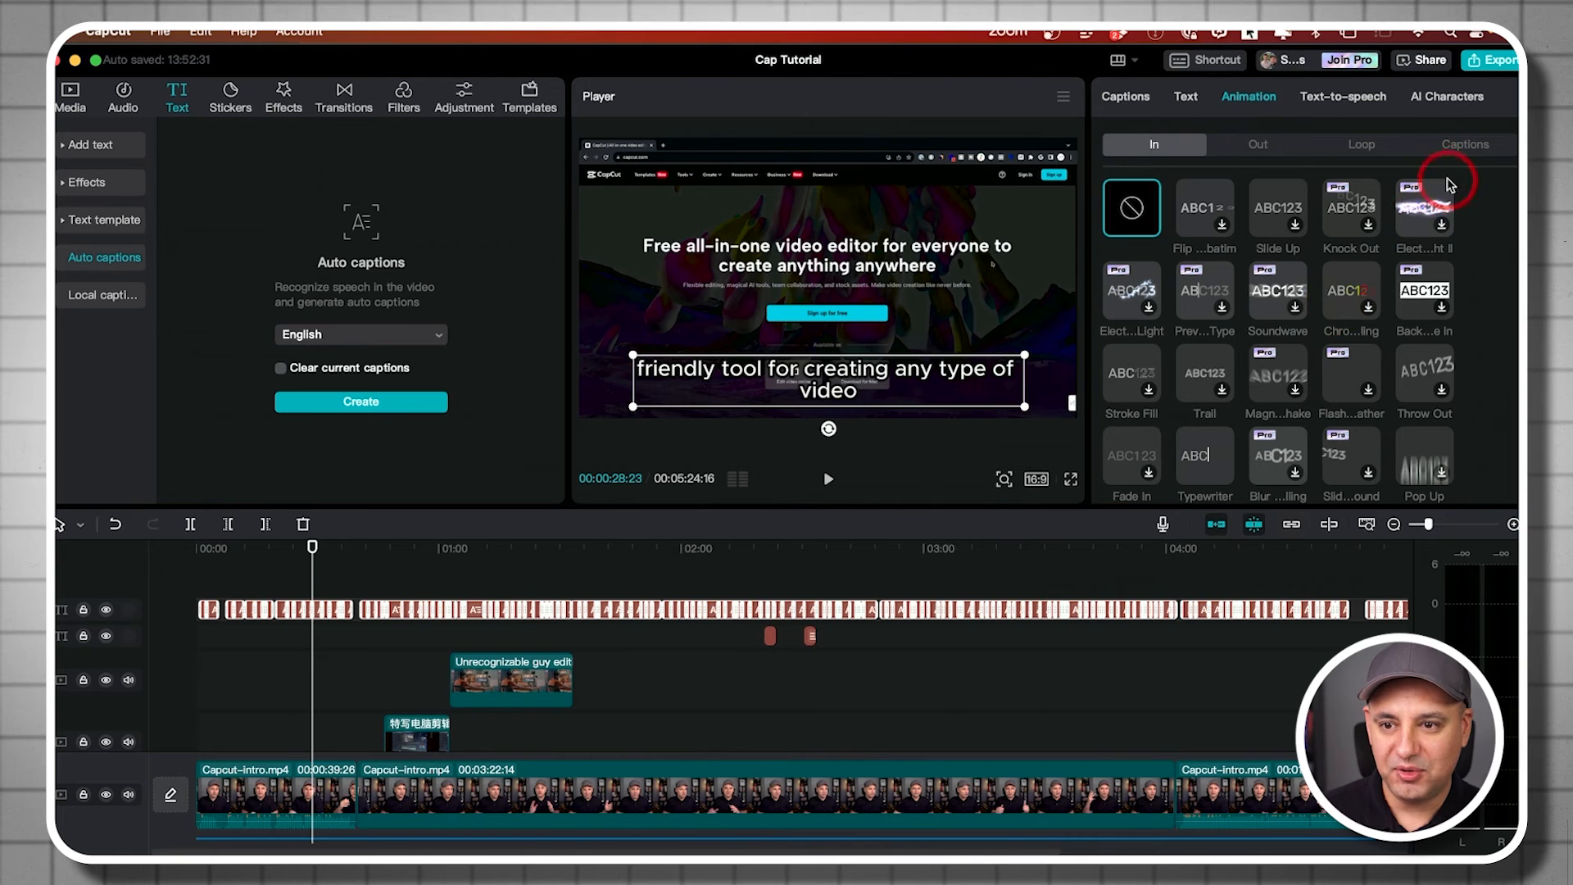
click(1466, 152)
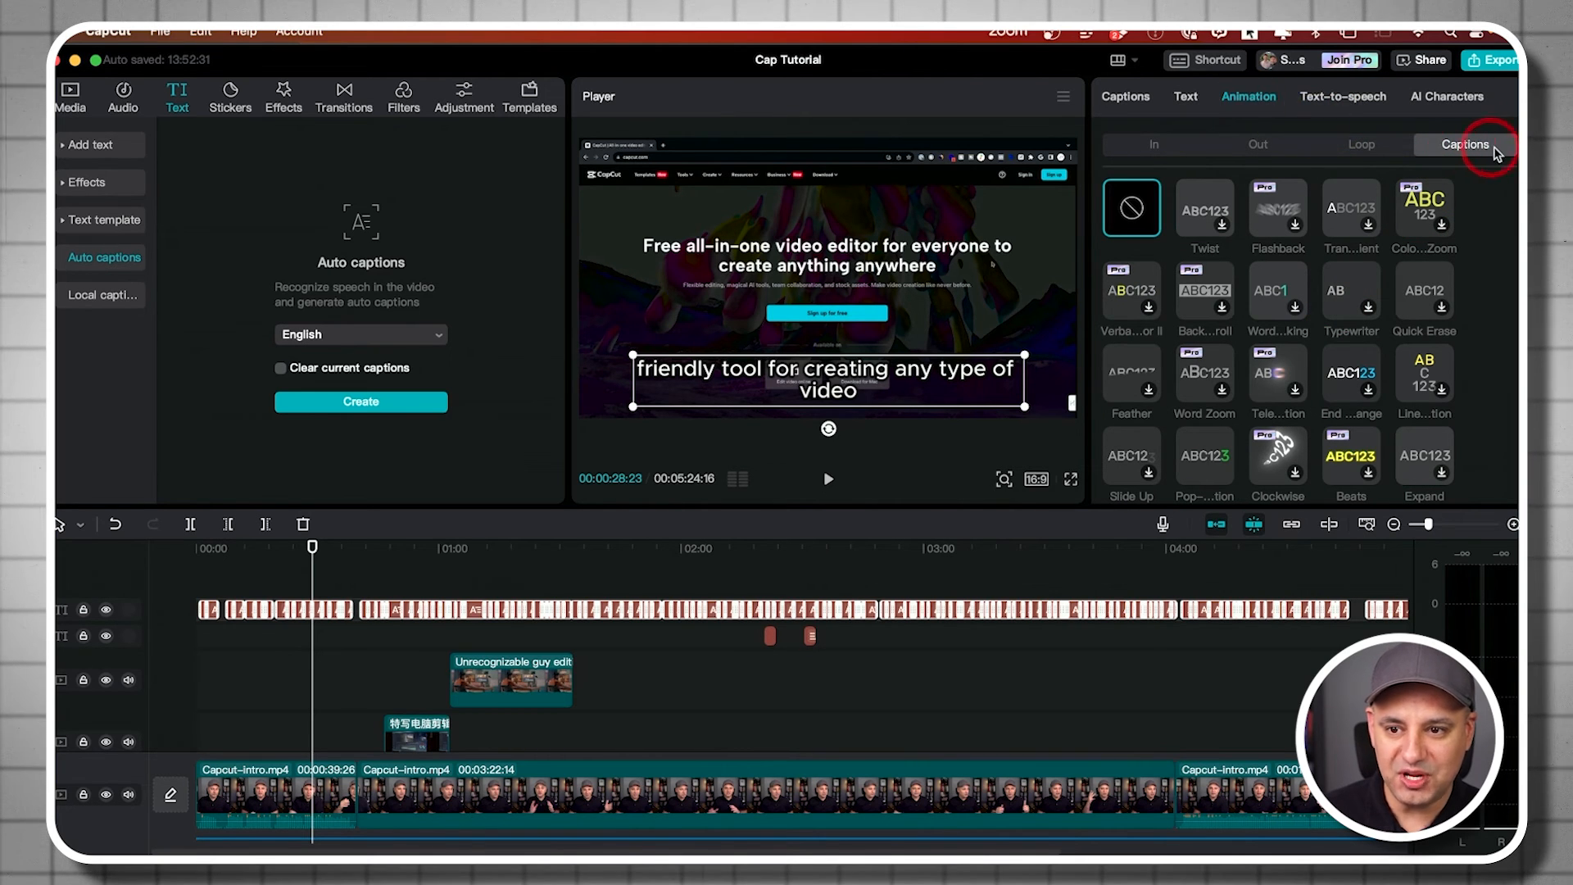
scroll(1259, 327, down, 4)
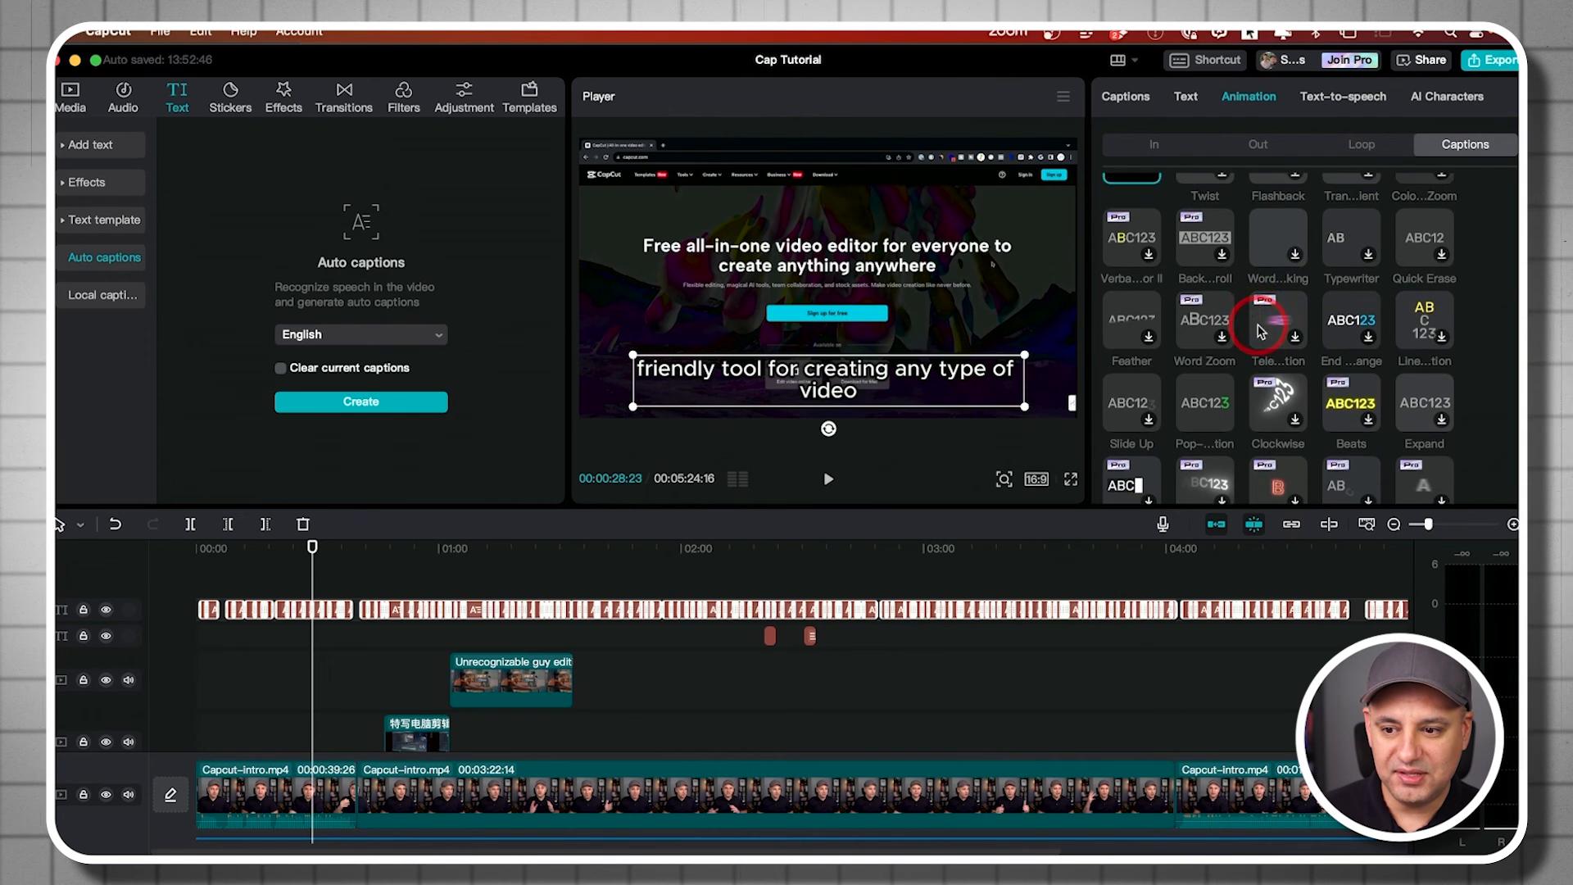
scroll(1273, 322, up, 4)
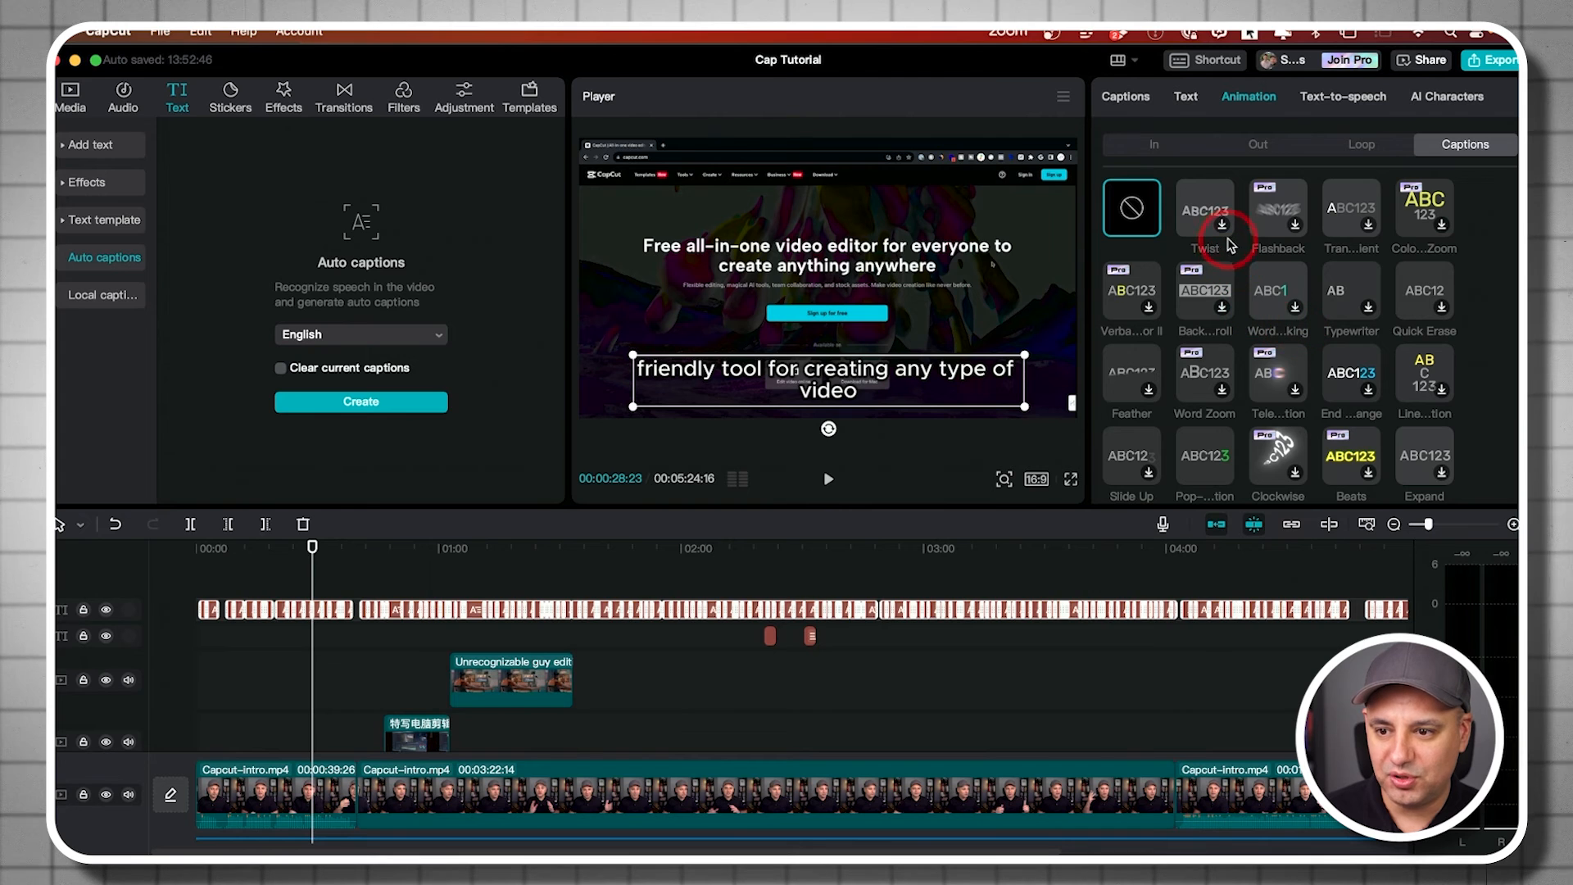
click(1284, 285)
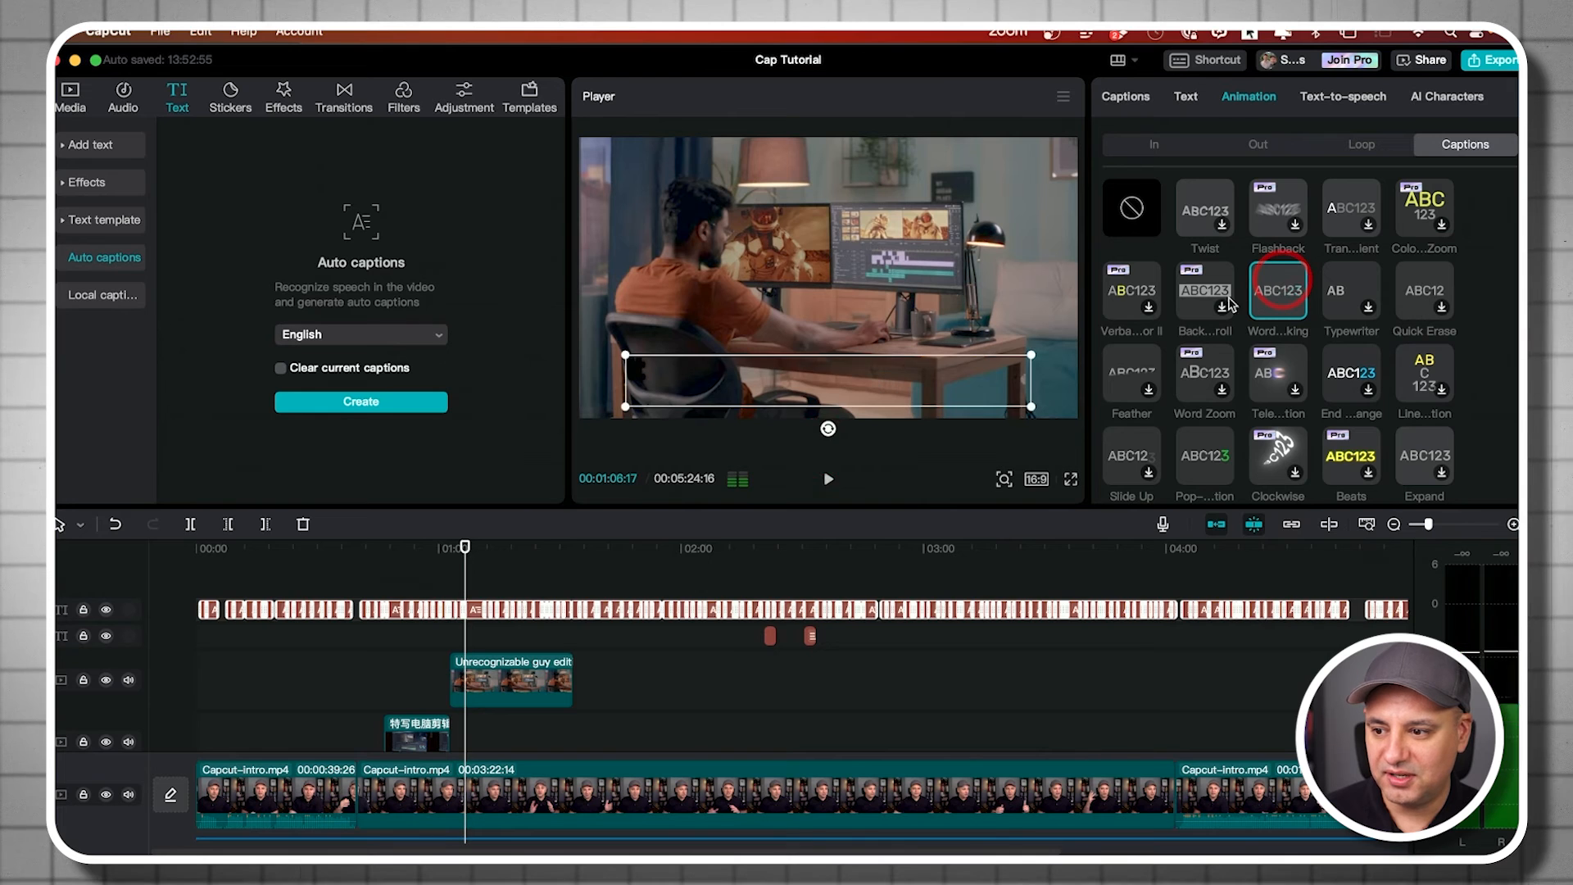
Play back the animated captions from about 00:01:04 and again from about 00:01:30
click(827, 449)
click(393, 584)
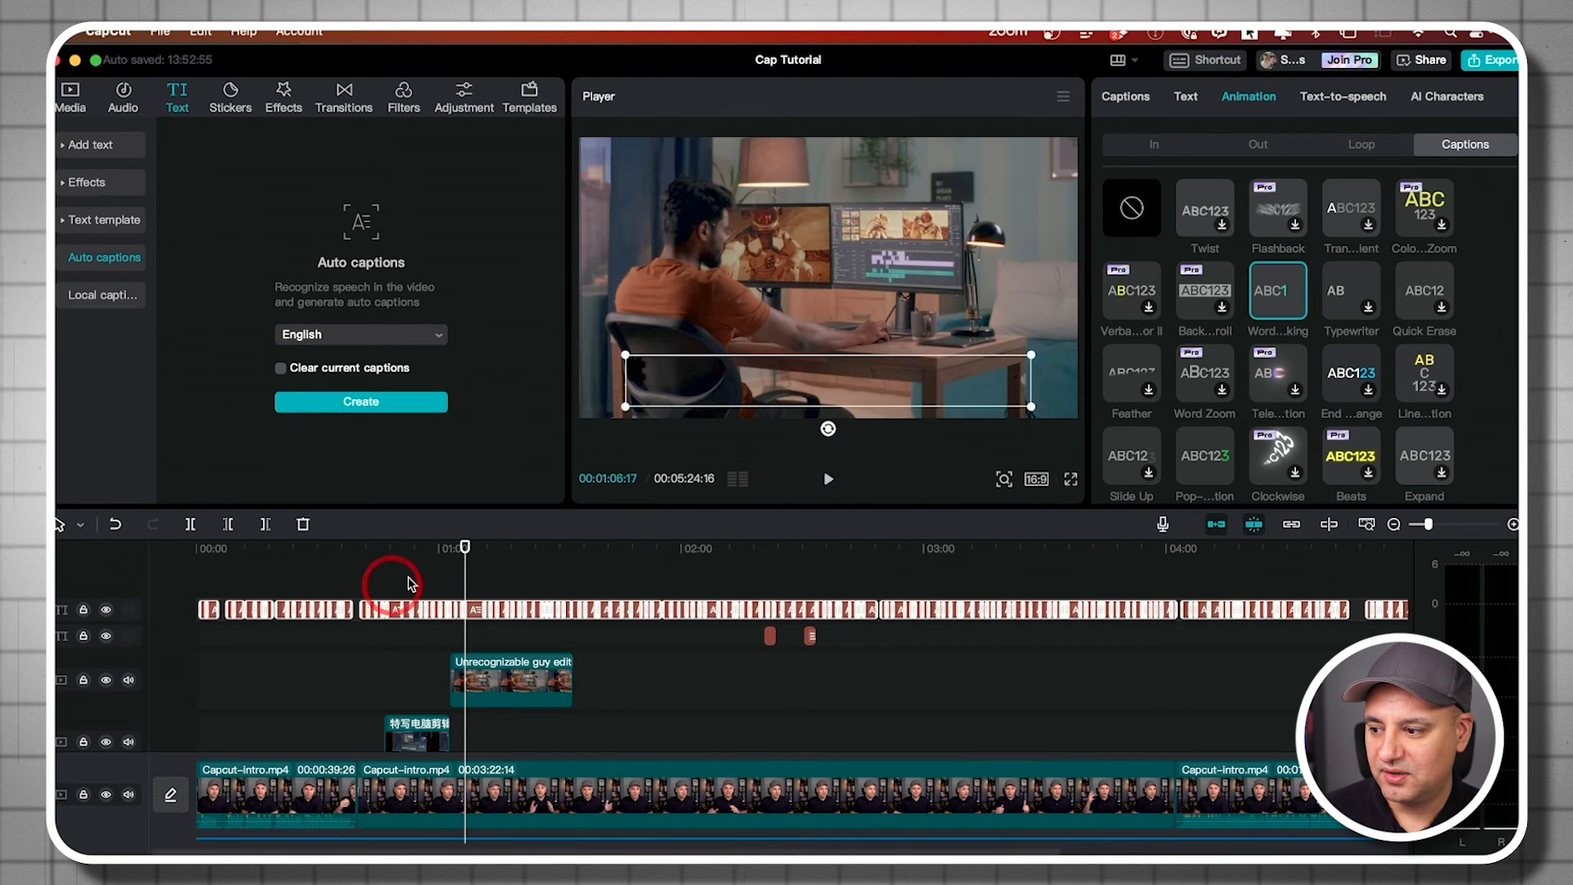
drag(466, 556, 455, 557)
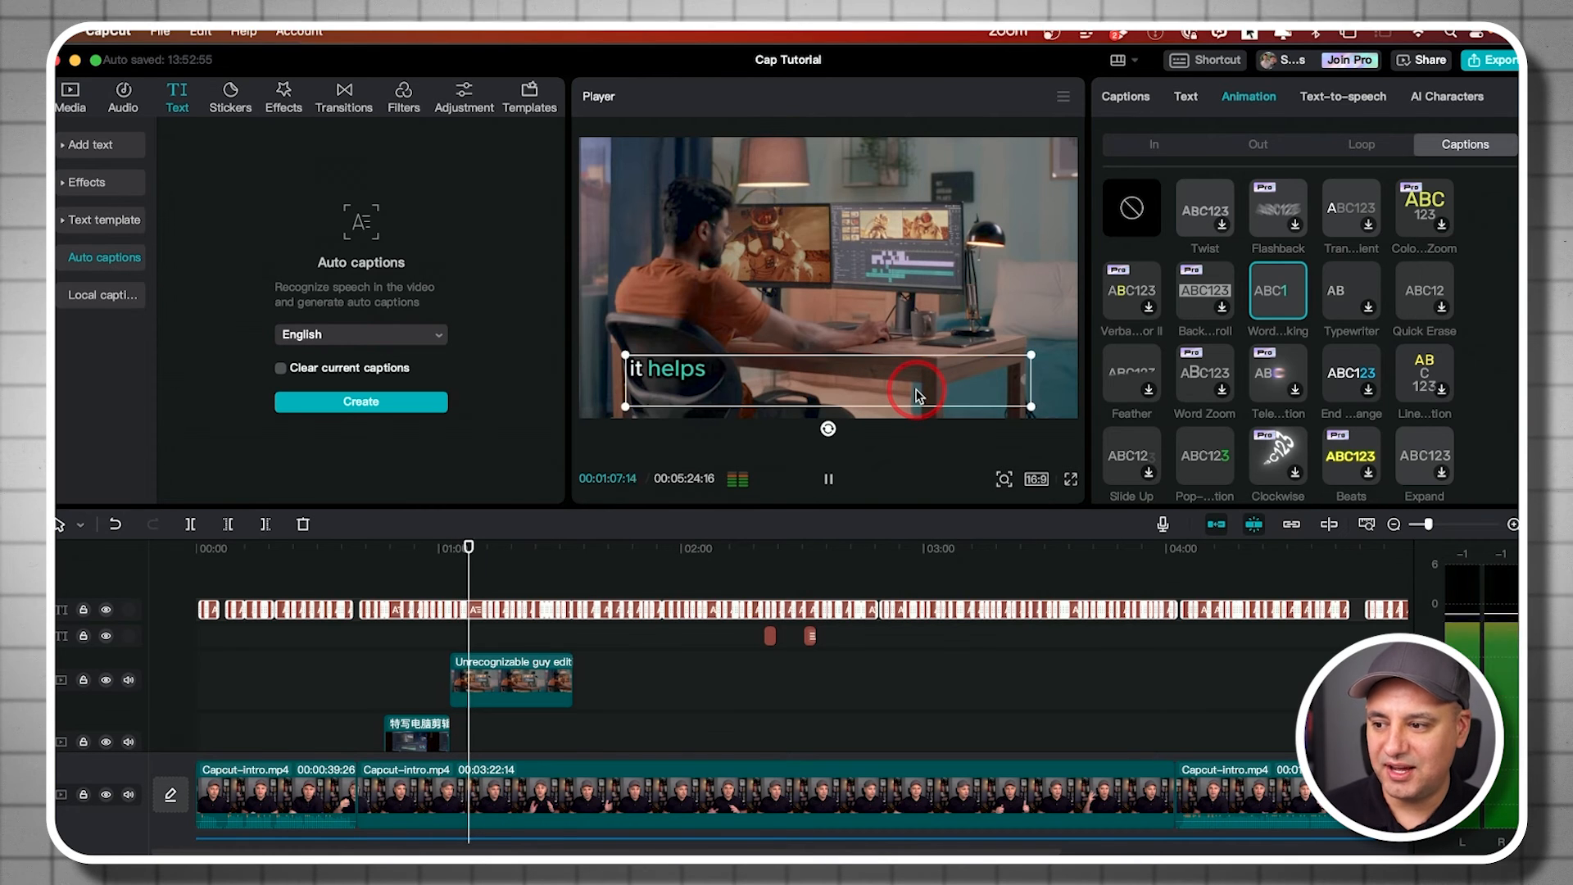
click(562, 547)
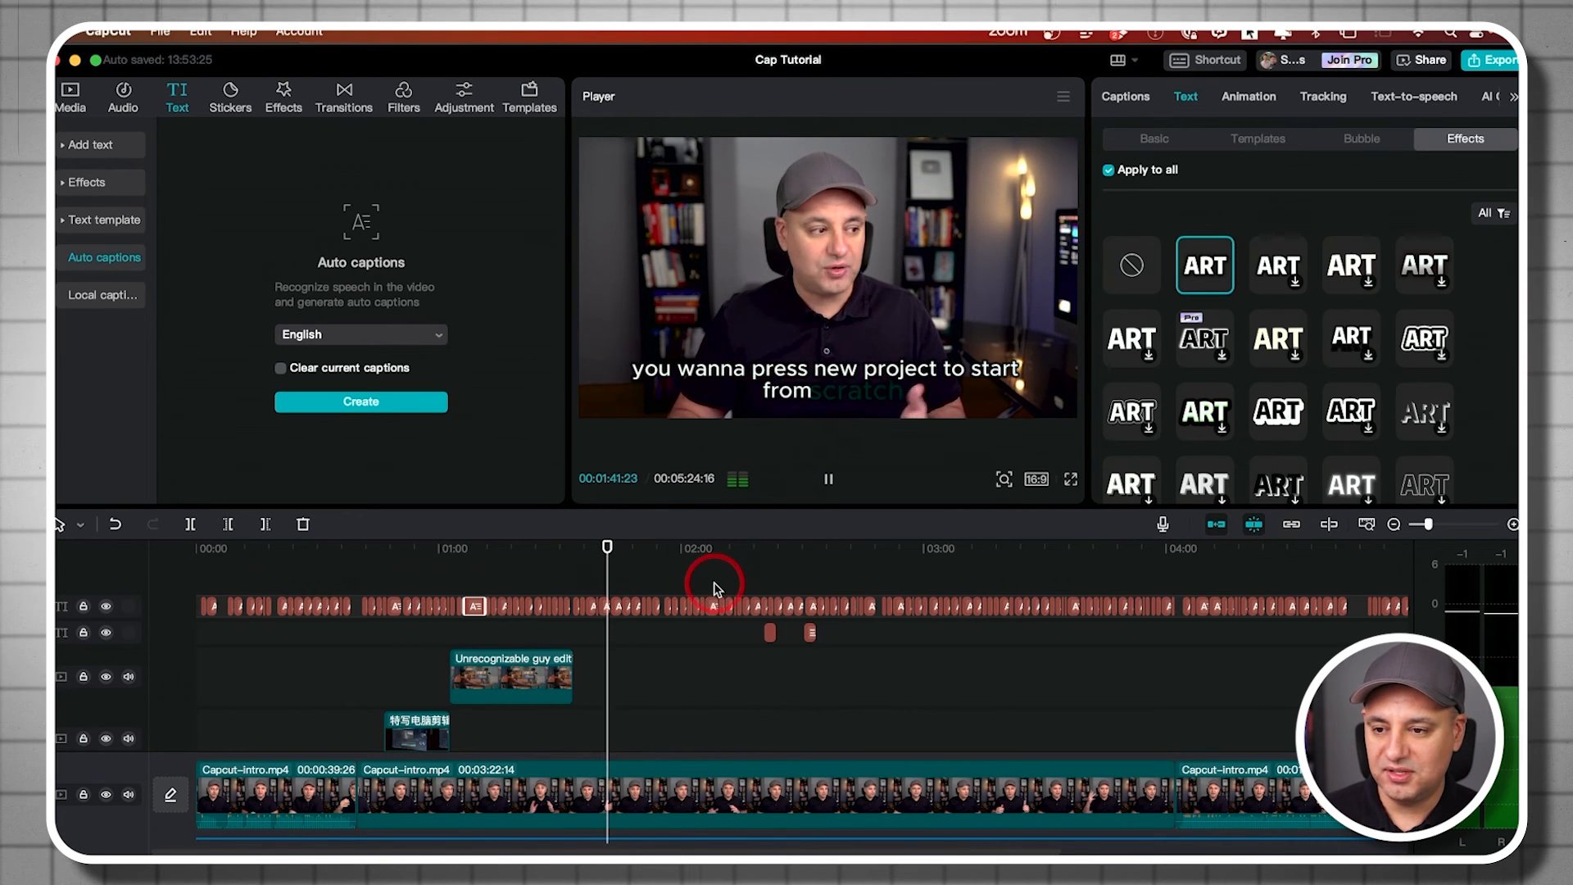
Try the blue gradient and blue-outlined white text effects on all captions, then play back the outlined one from 00:01:42
key(space)
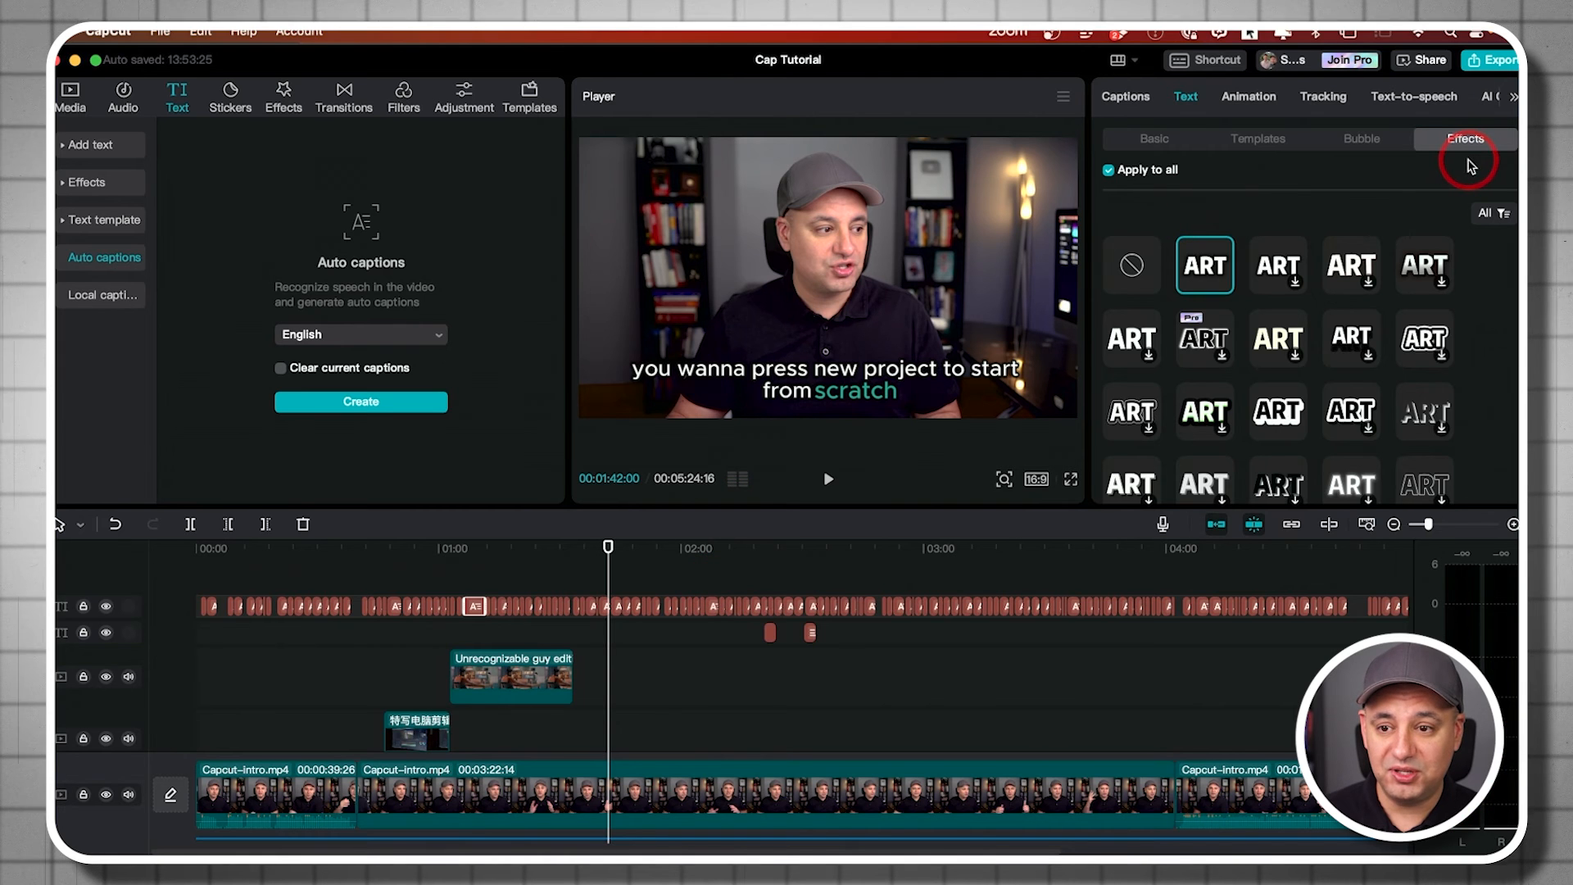
scroll(1356, 348, down, 5)
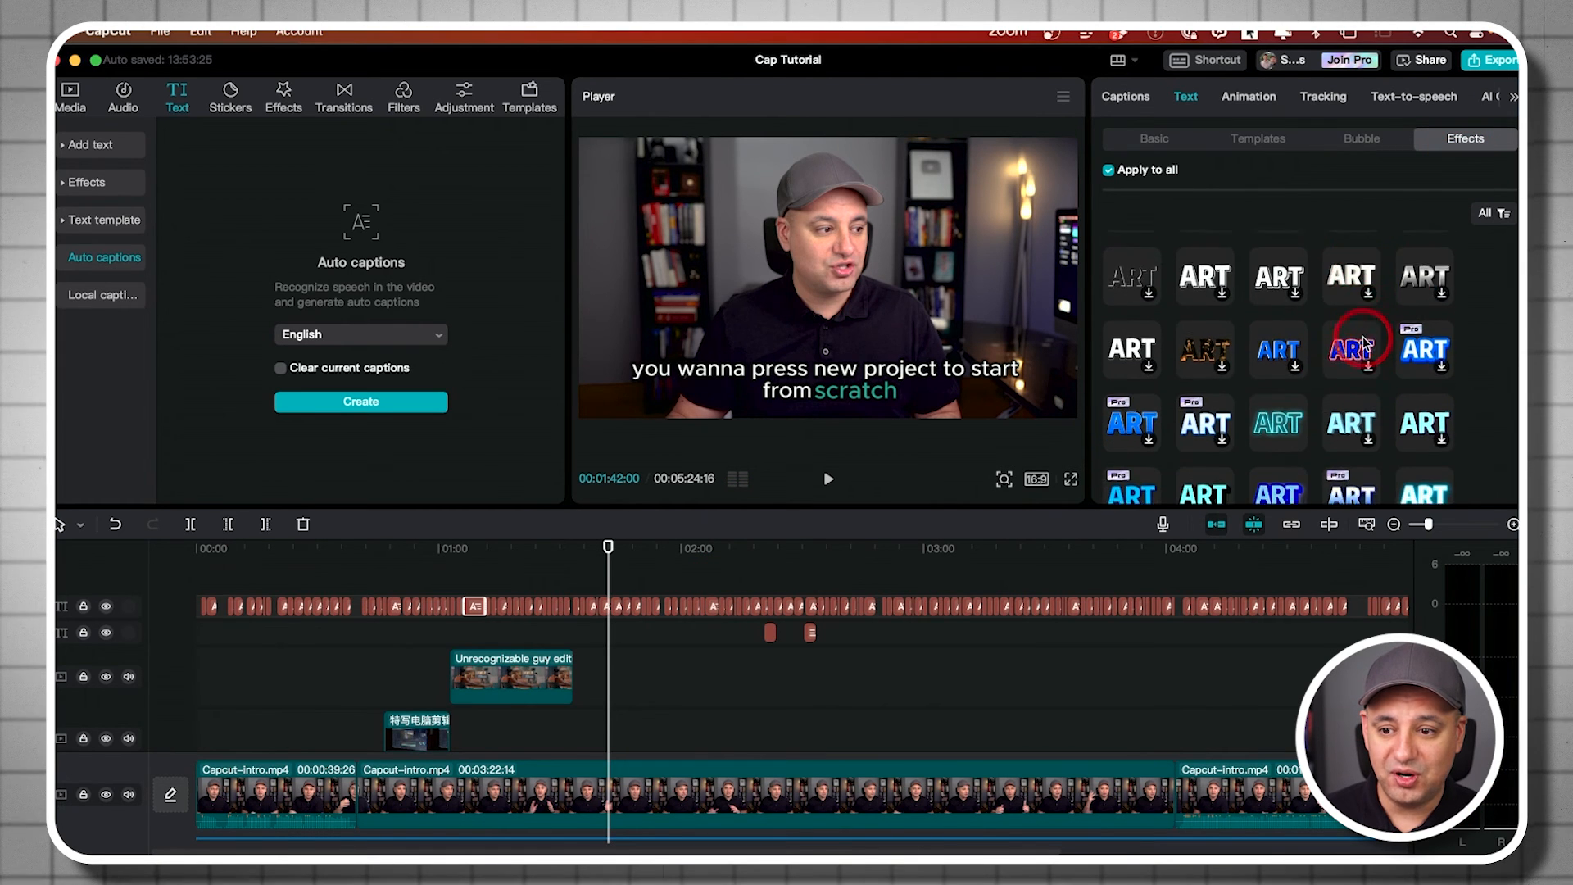
scroll(1363, 335, down, 3)
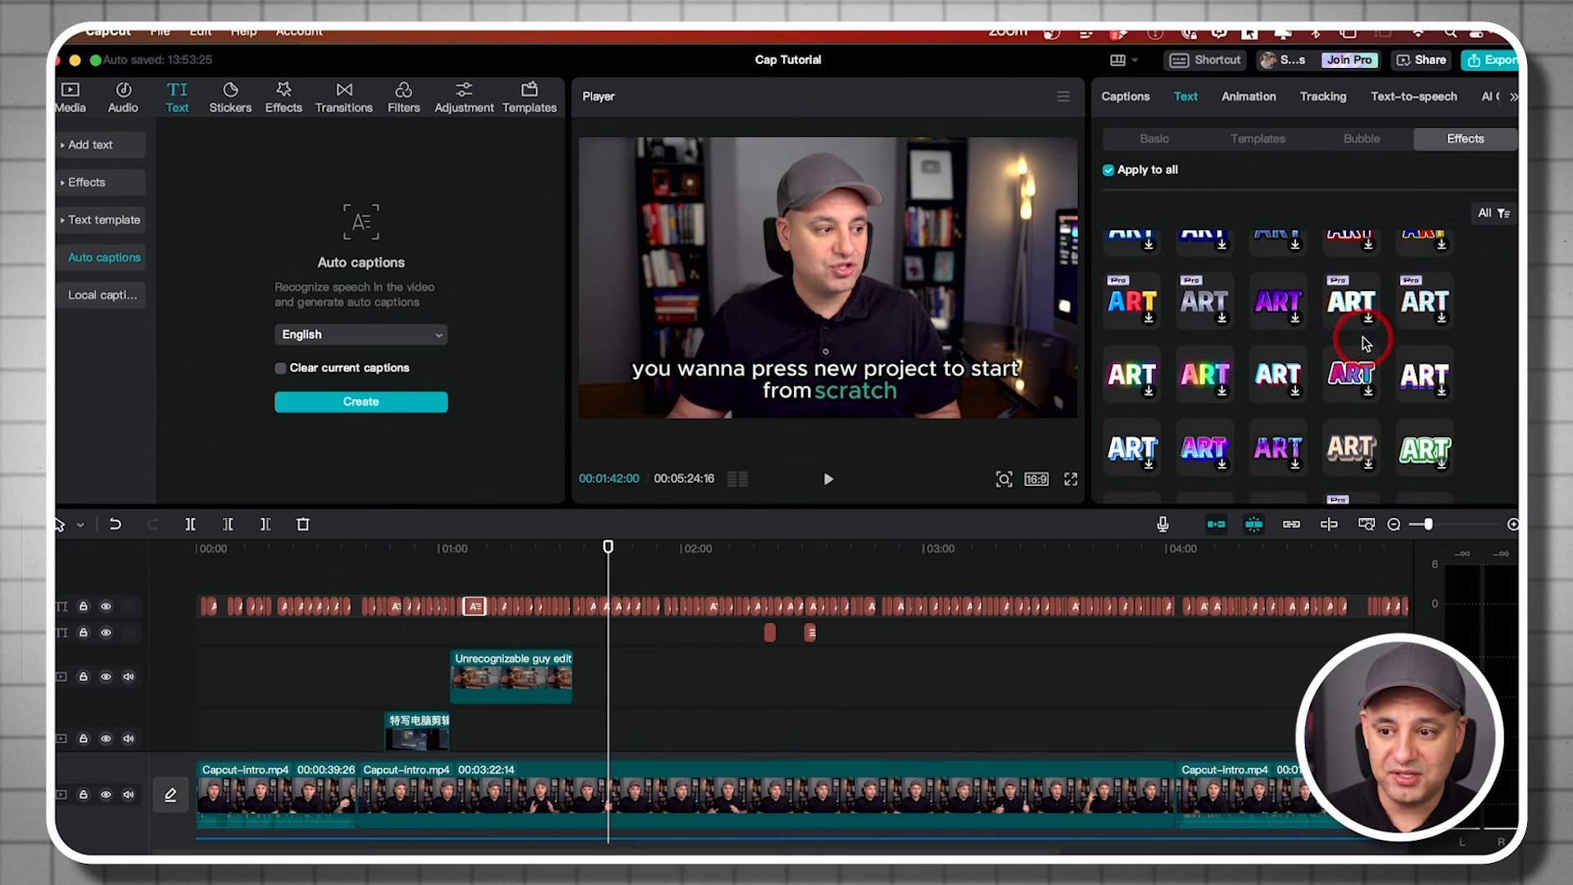
scroll(1365, 342, up, 1)
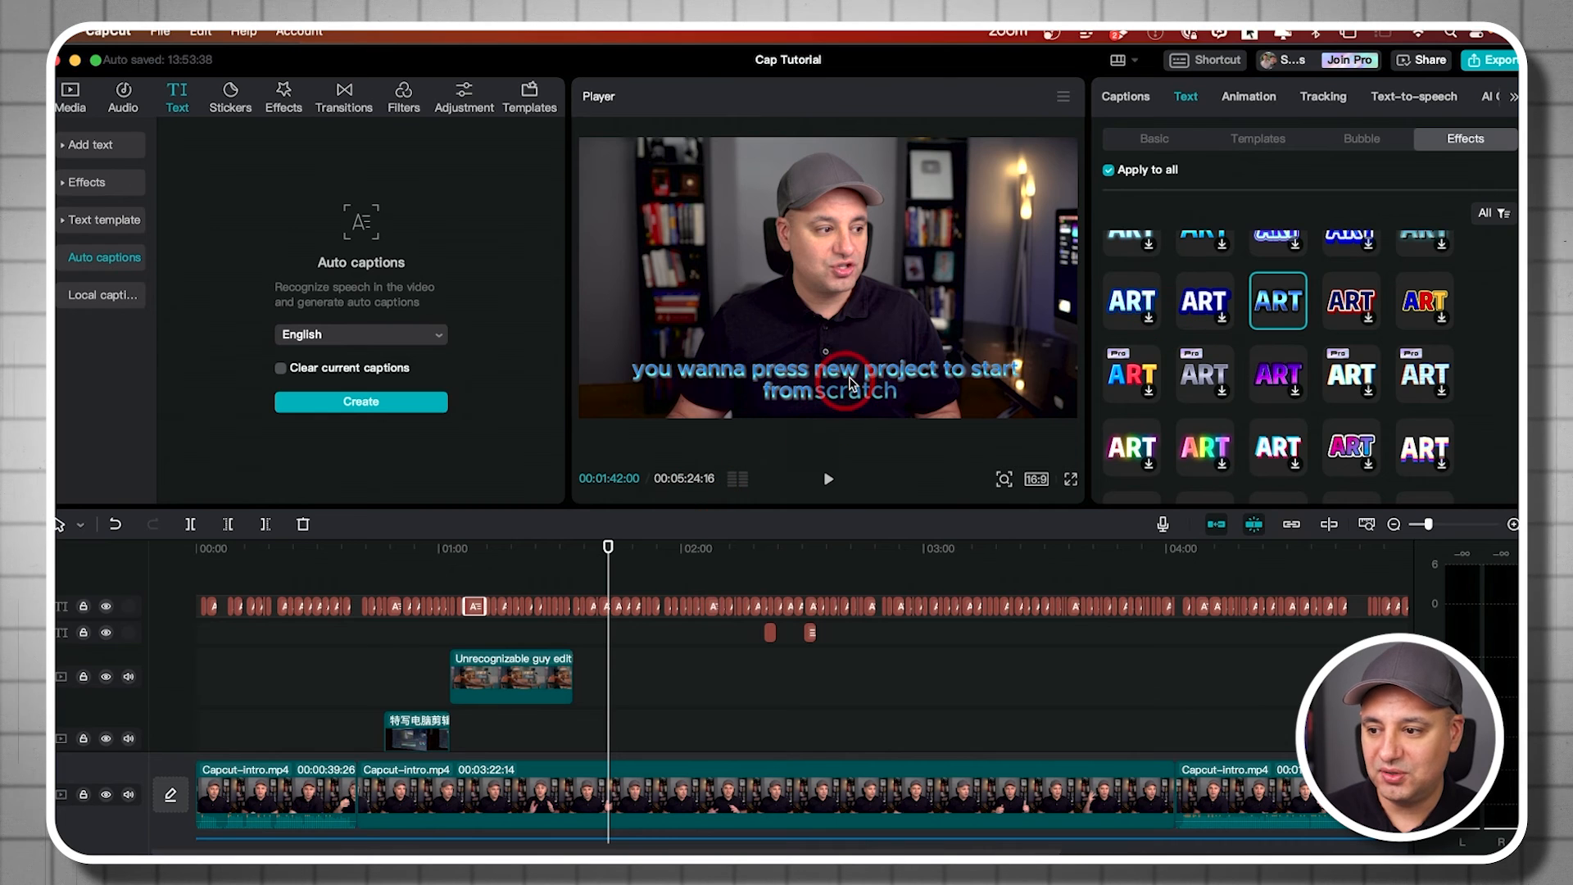
click(1211, 314)
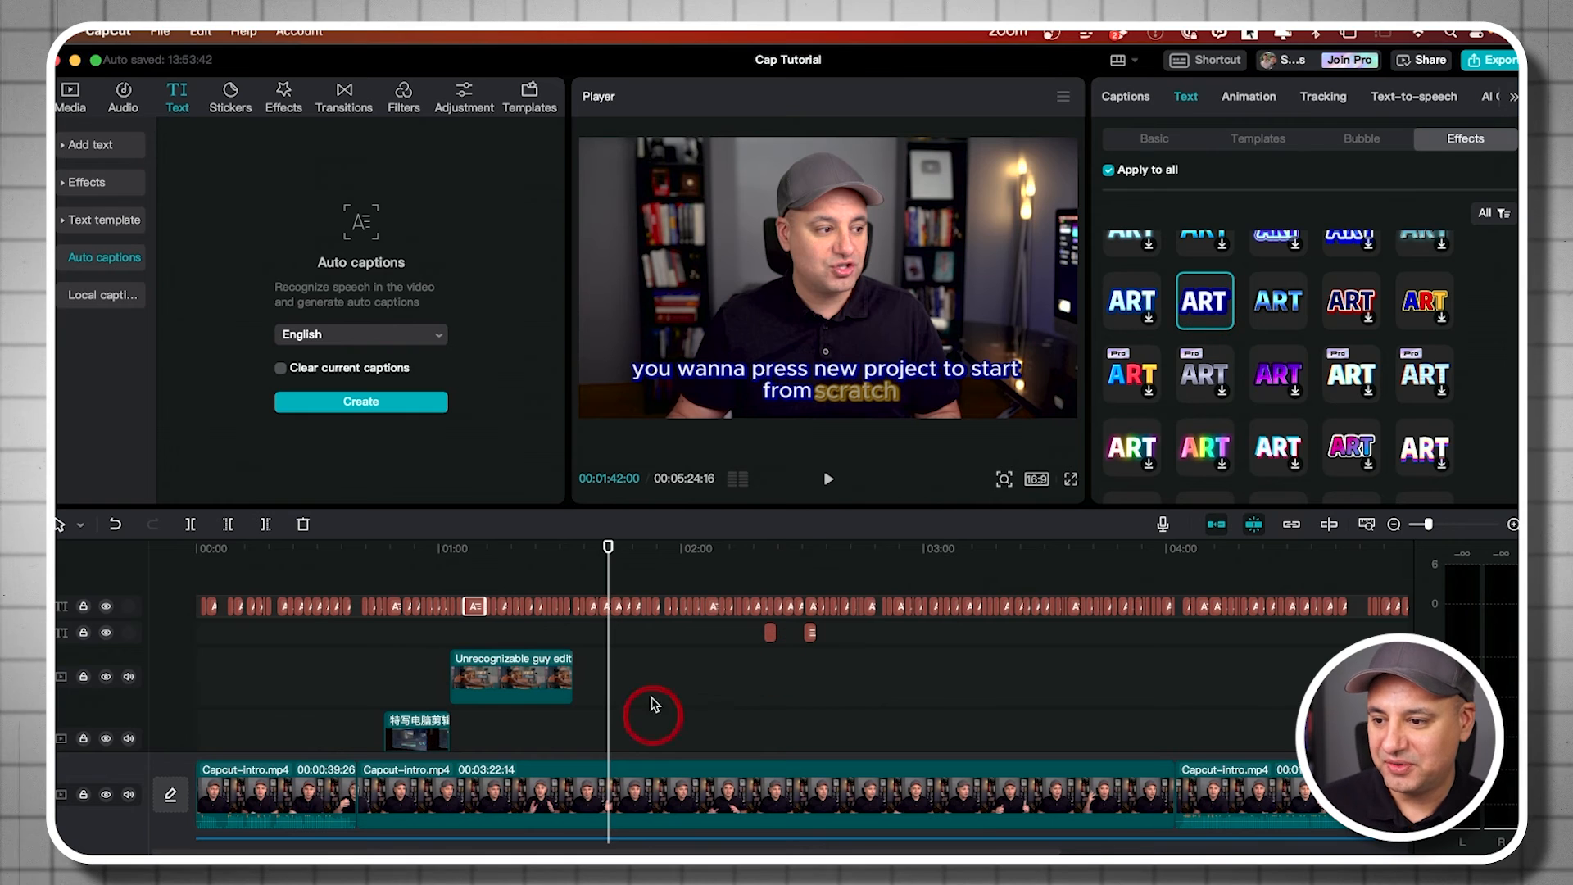
key(space)
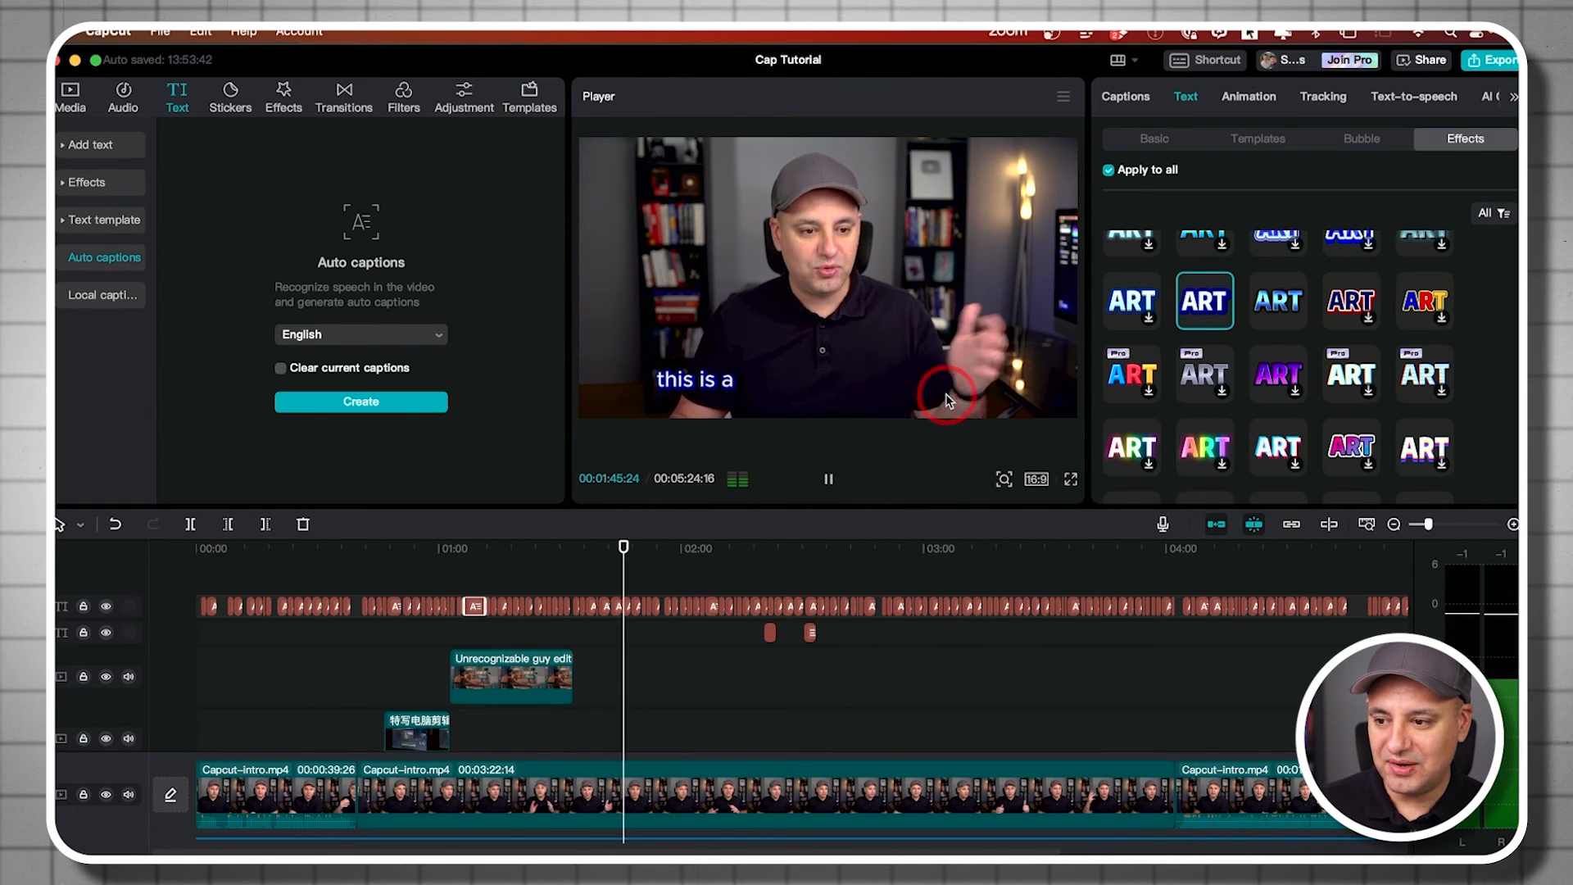
click(1397, 369)
Apply the orange preset text style to all captions and play back the result from about 00:01:46
scroll(1397, 369, up, 15)
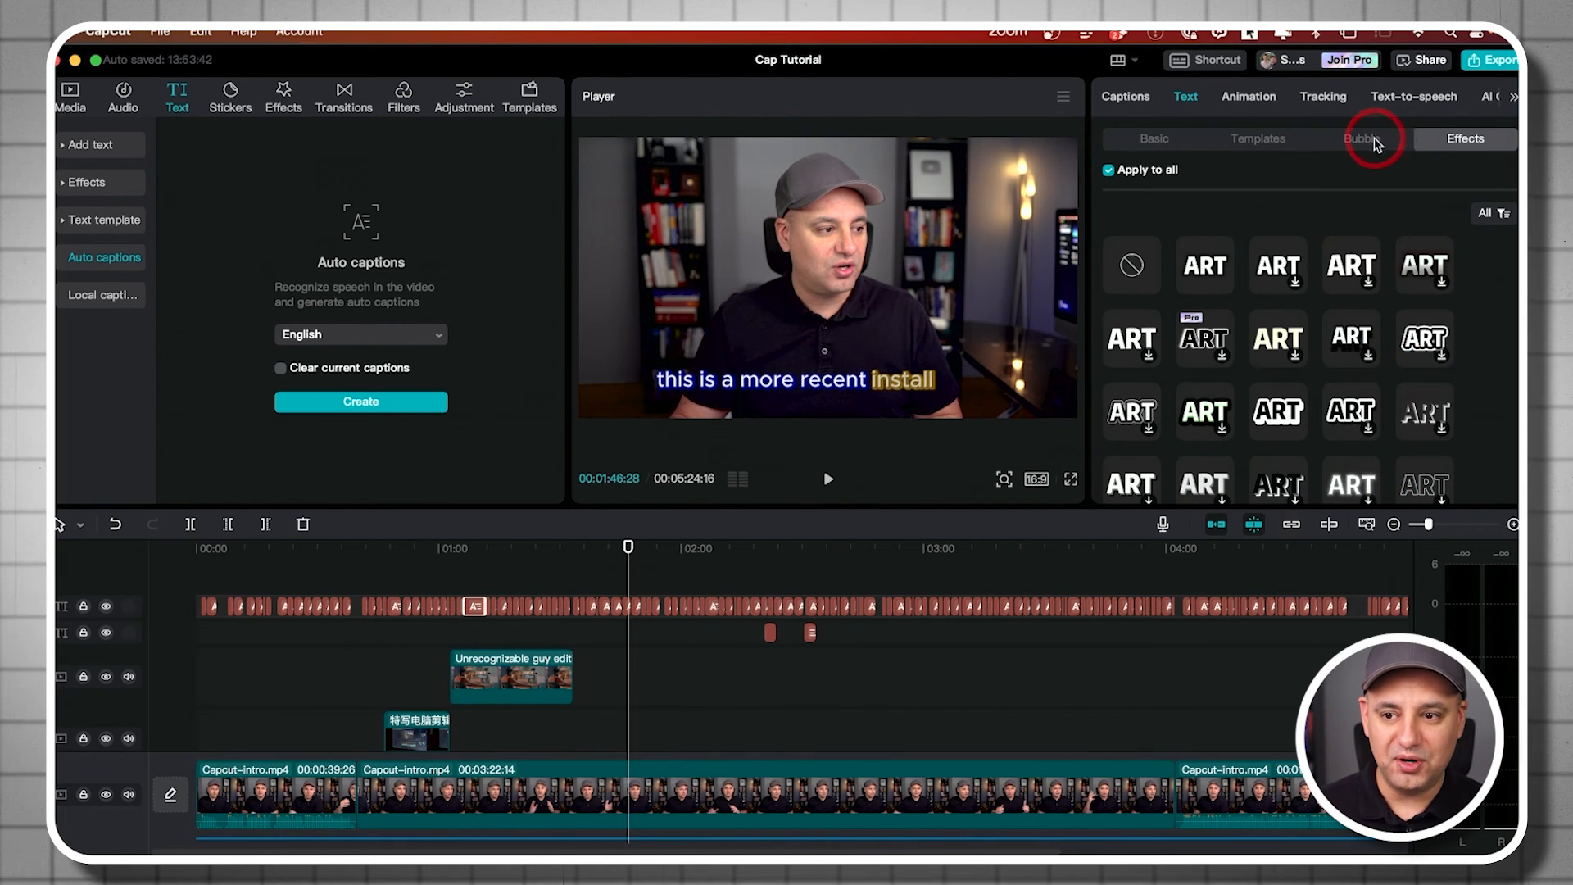
click(1153, 141)
scroll(1355, 418, down, 5)
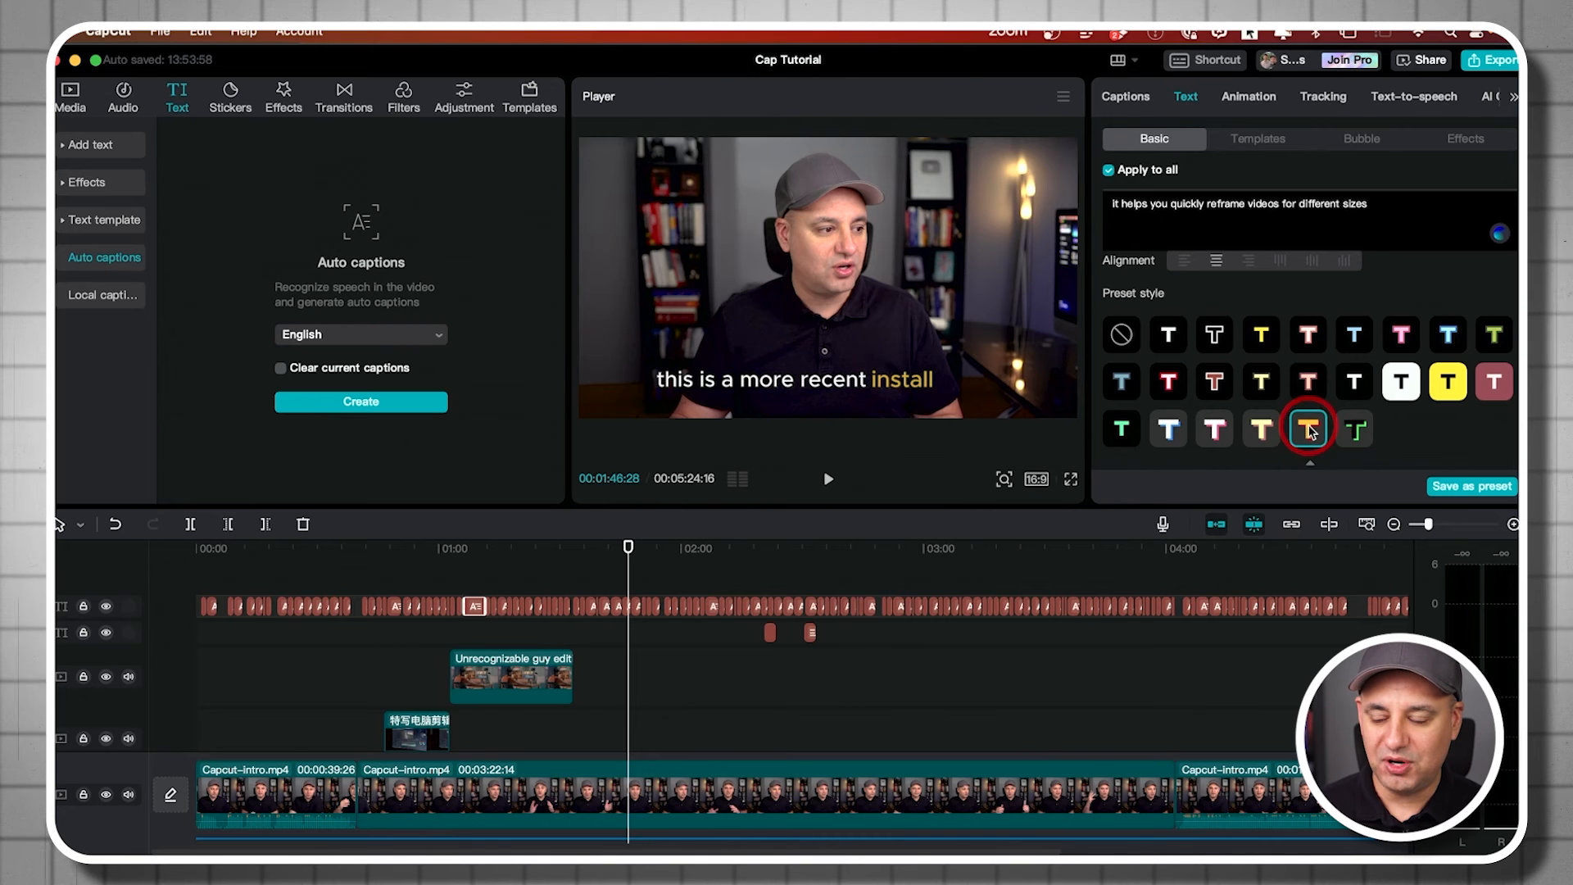
key(space)
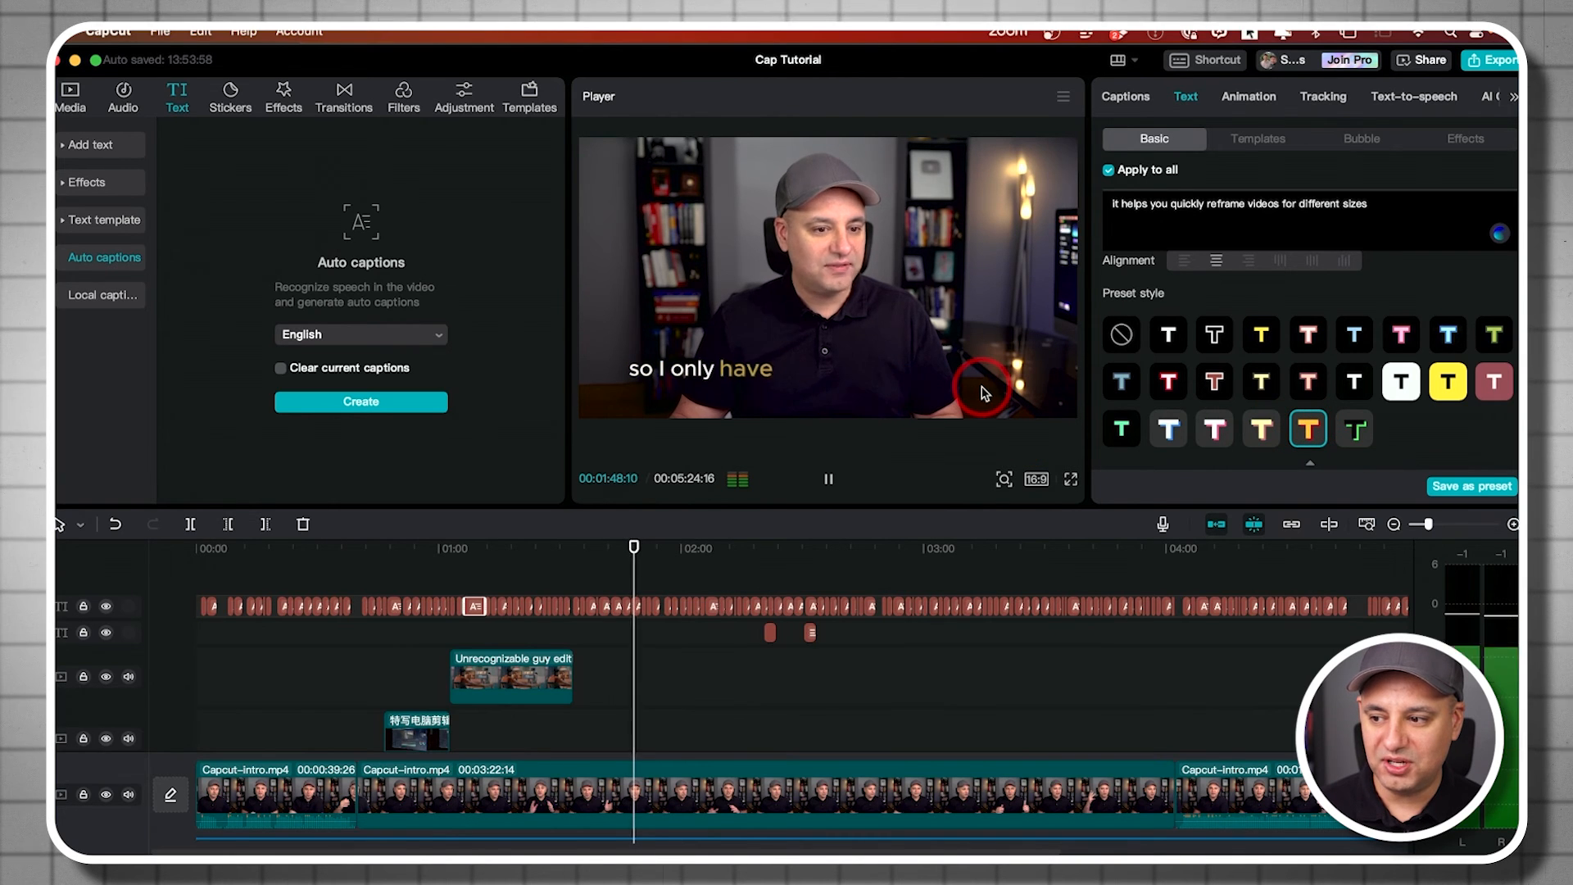
key(space)
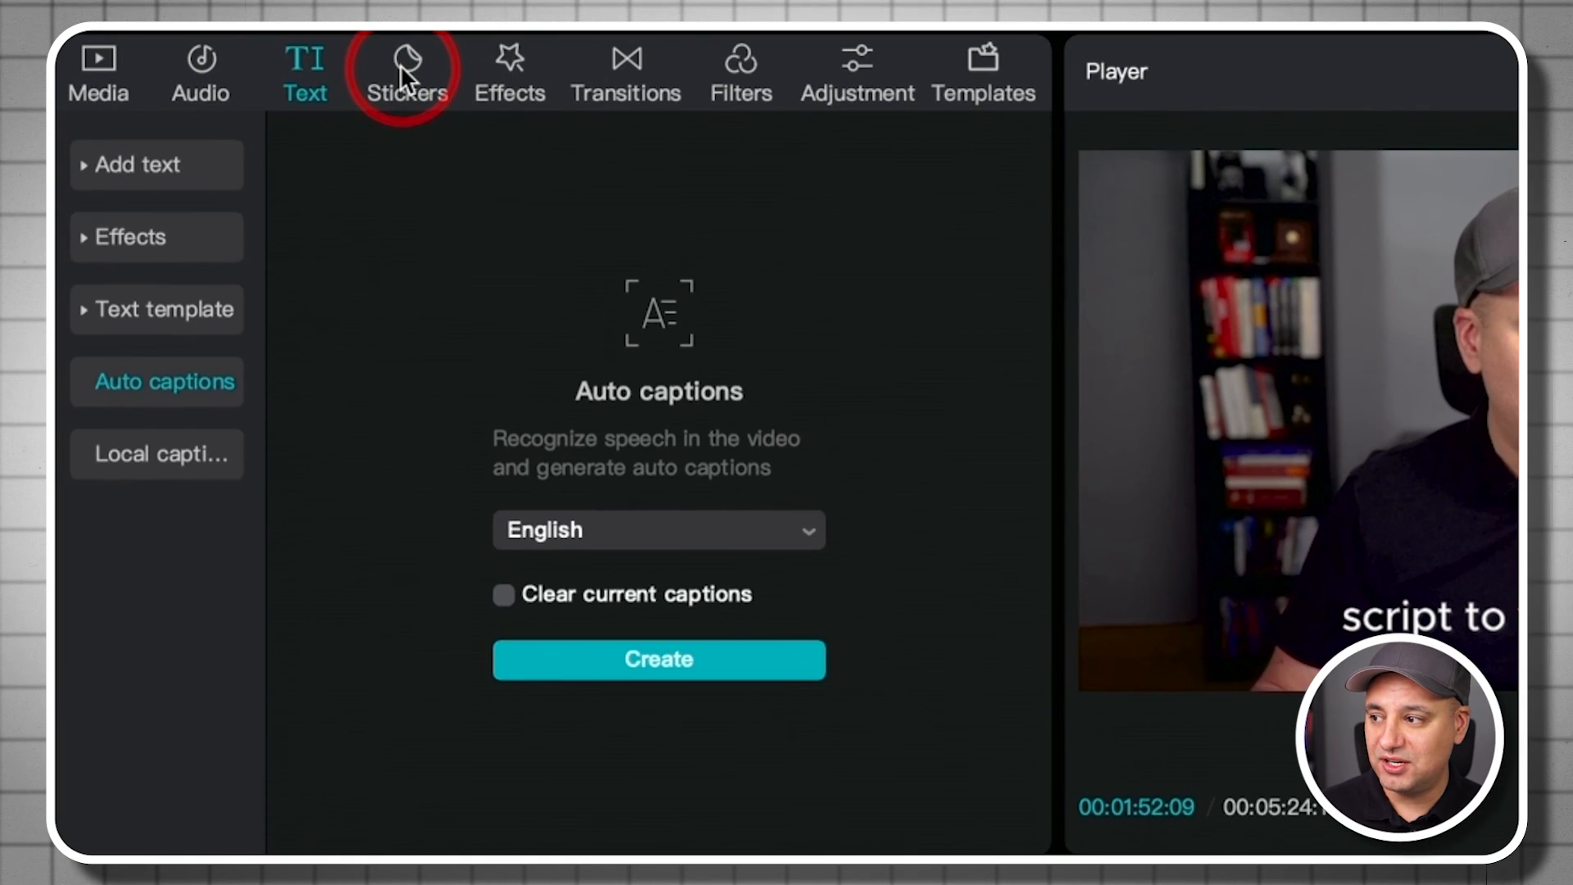
Add the trending roast turkey sticker at 00:01:52:09, scaled to 32% and placed at the lower right of the video frame
click(228, 98)
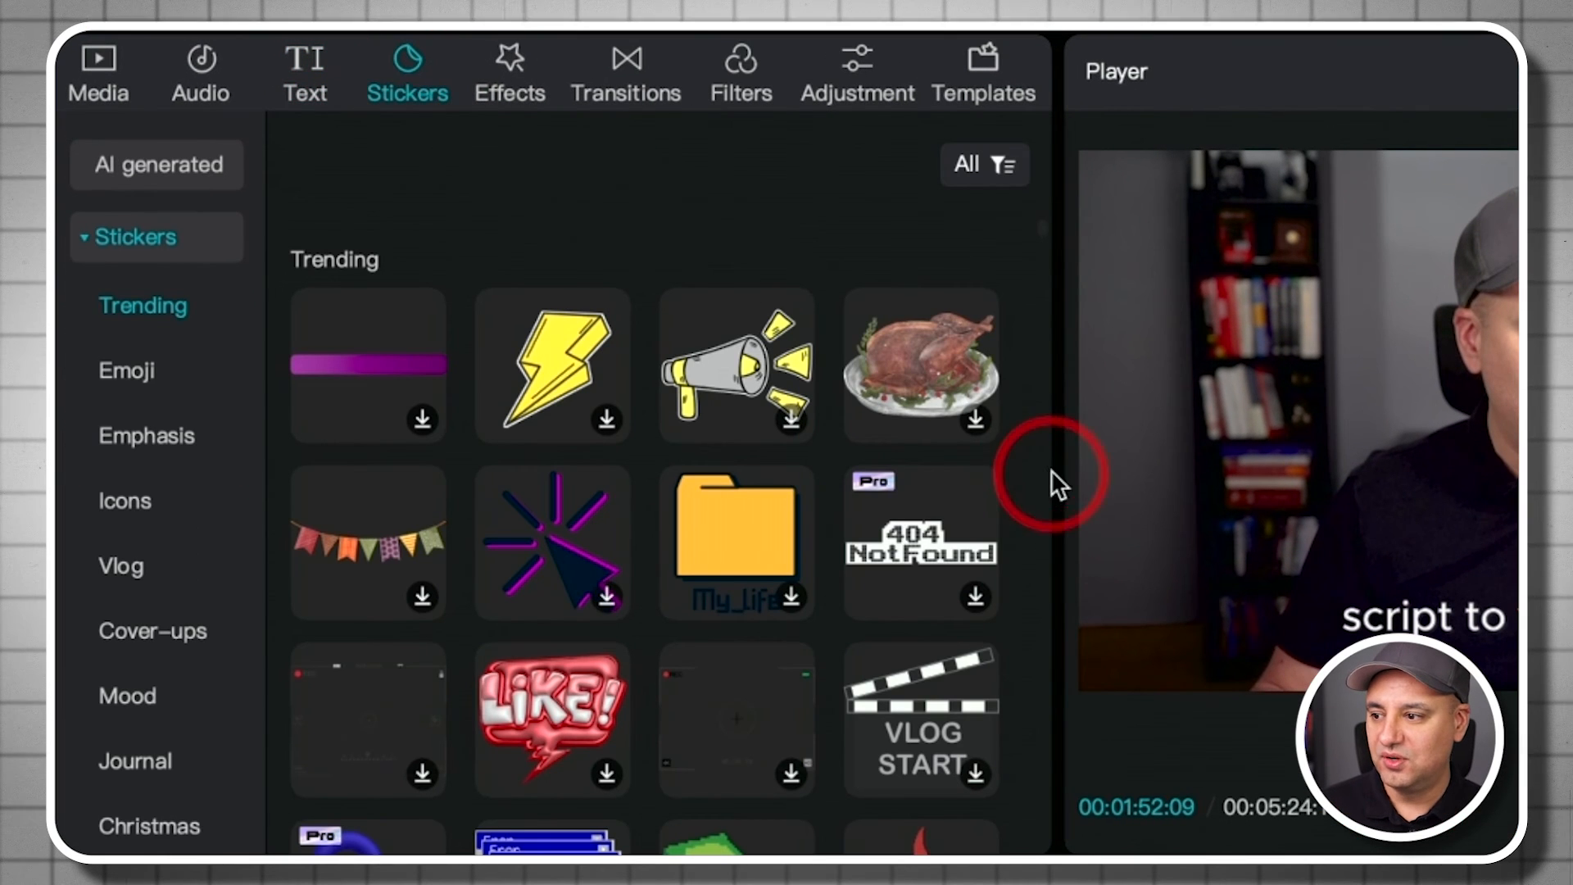
click(977, 421)
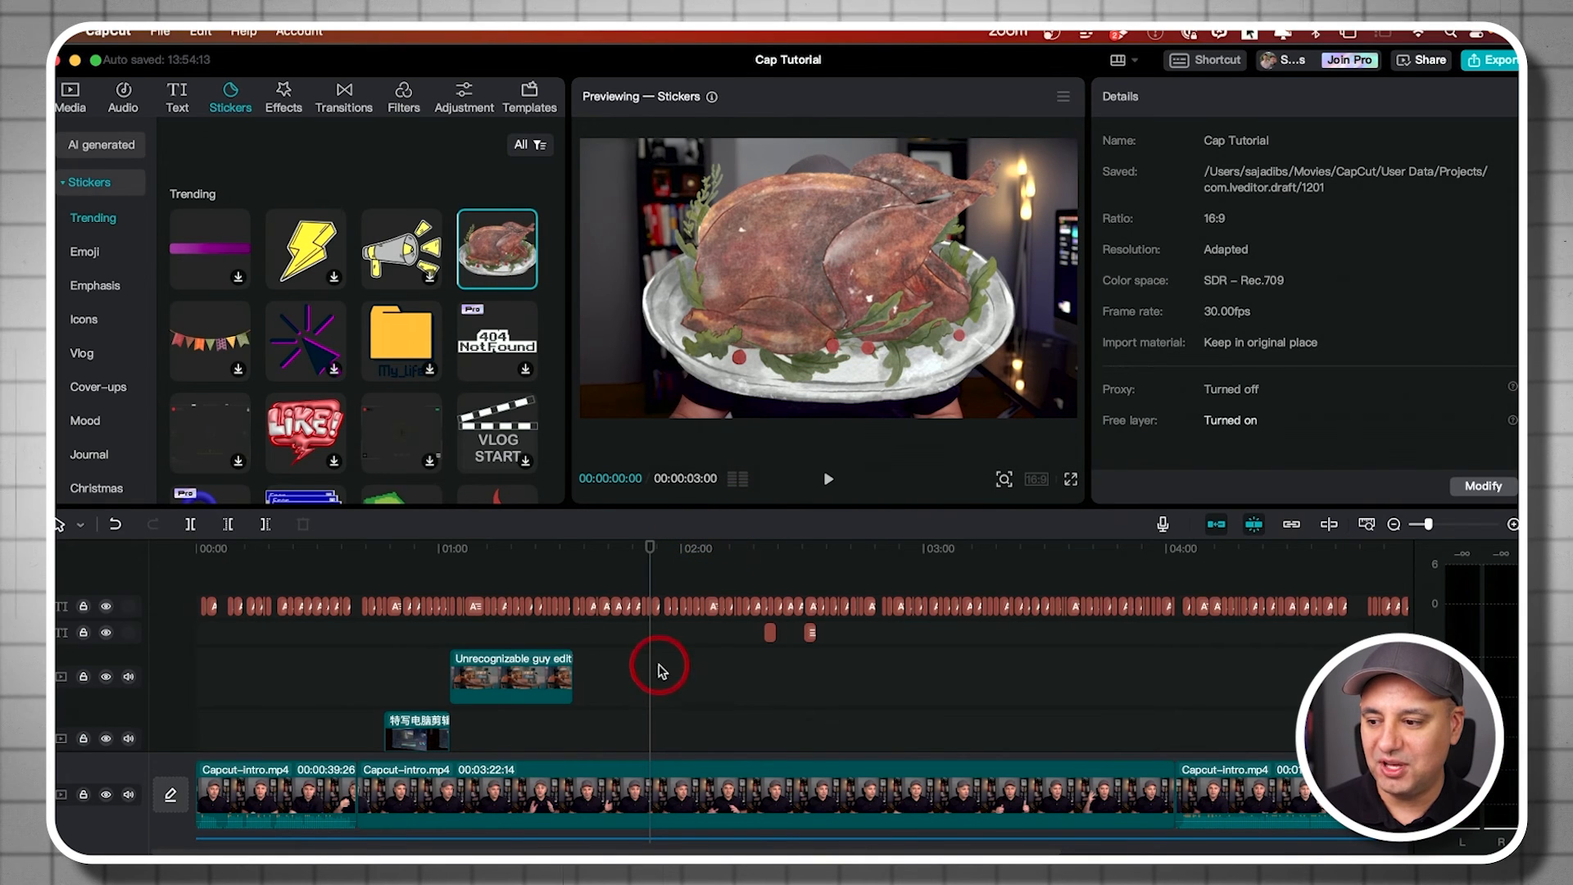
drag(496, 249, 651, 663)
drag(1012, 403, 1010, 345)
click(719, 707)
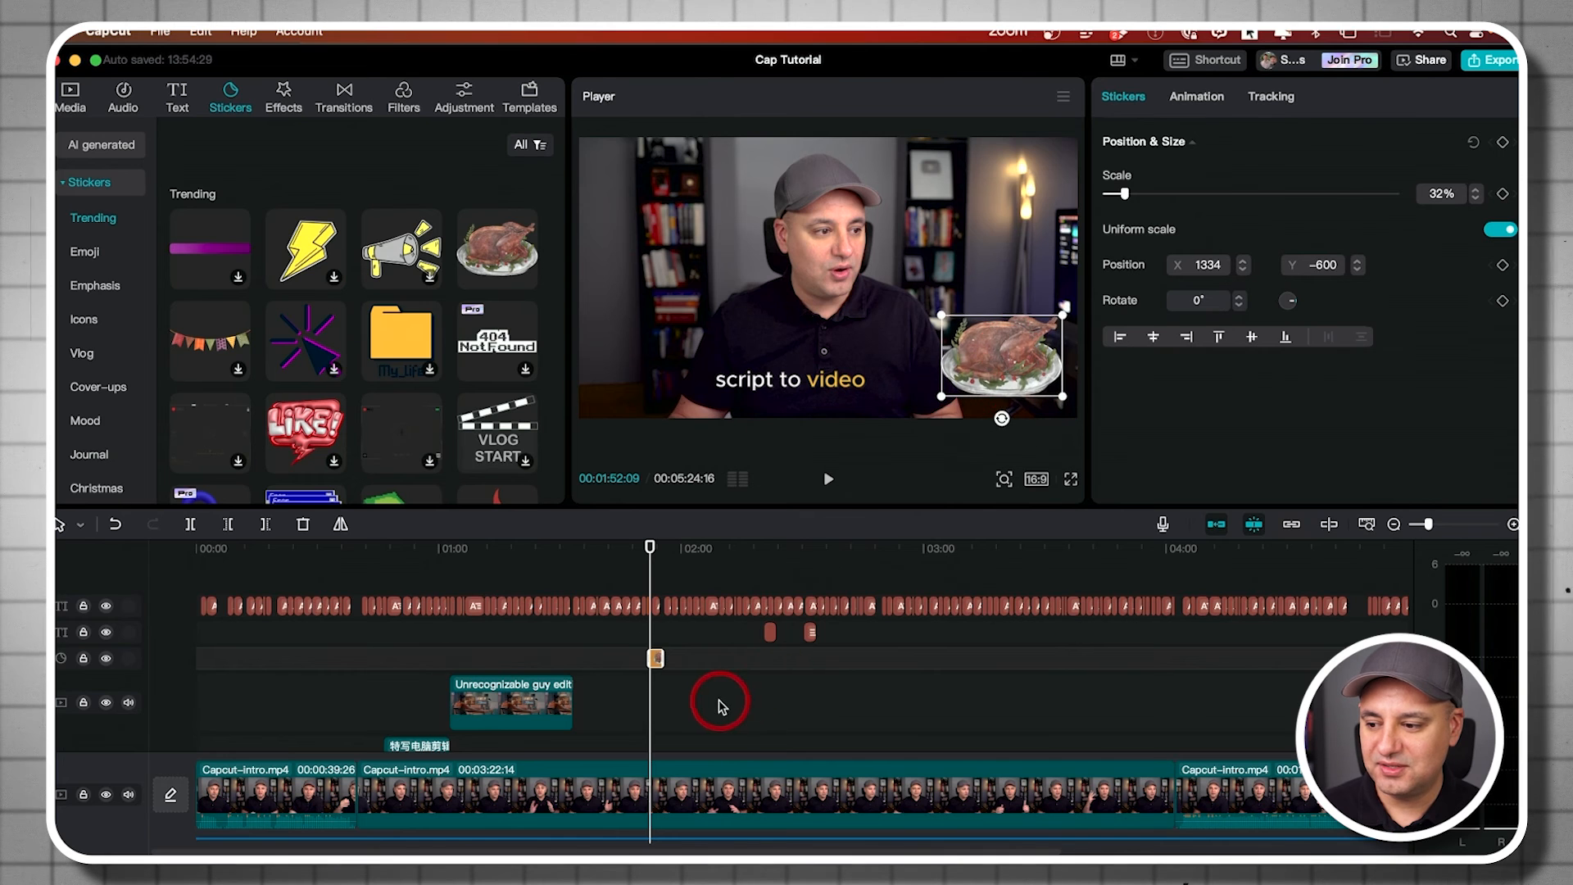
Move the turkey sticker to the upper right corner of the video frame, at position X 1374, Y 665
click(655, 637)
drag(656, 549, 649, 553)
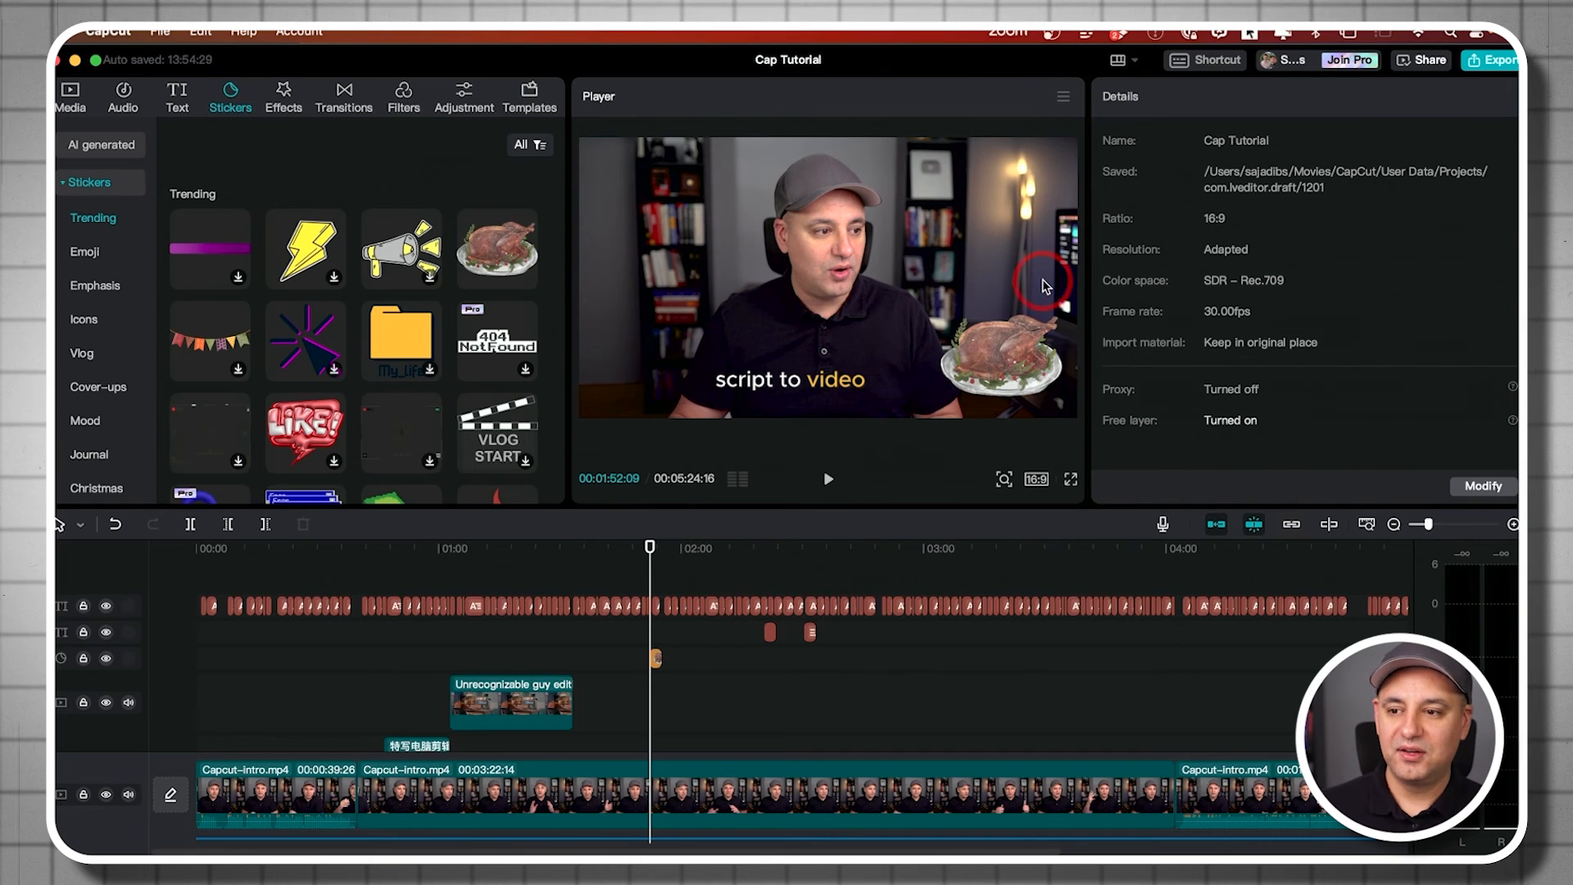
drag(999, 360, 1007, 213)
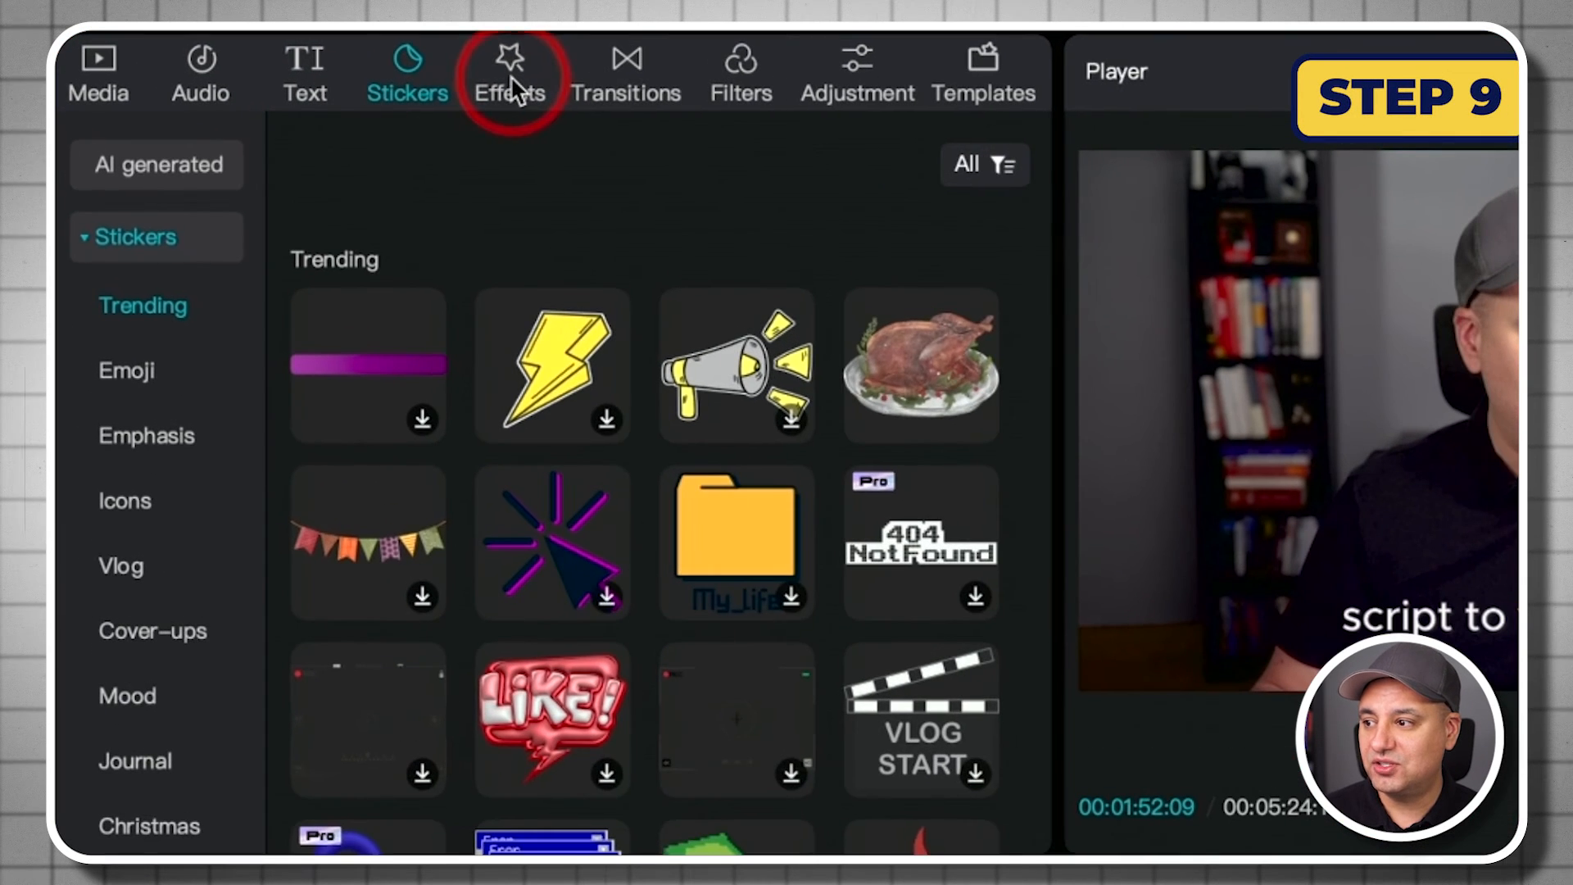
Preview the Weird filter over the "Unrecognizable guy" stock clip at about 00:01:17
click(513, 91)
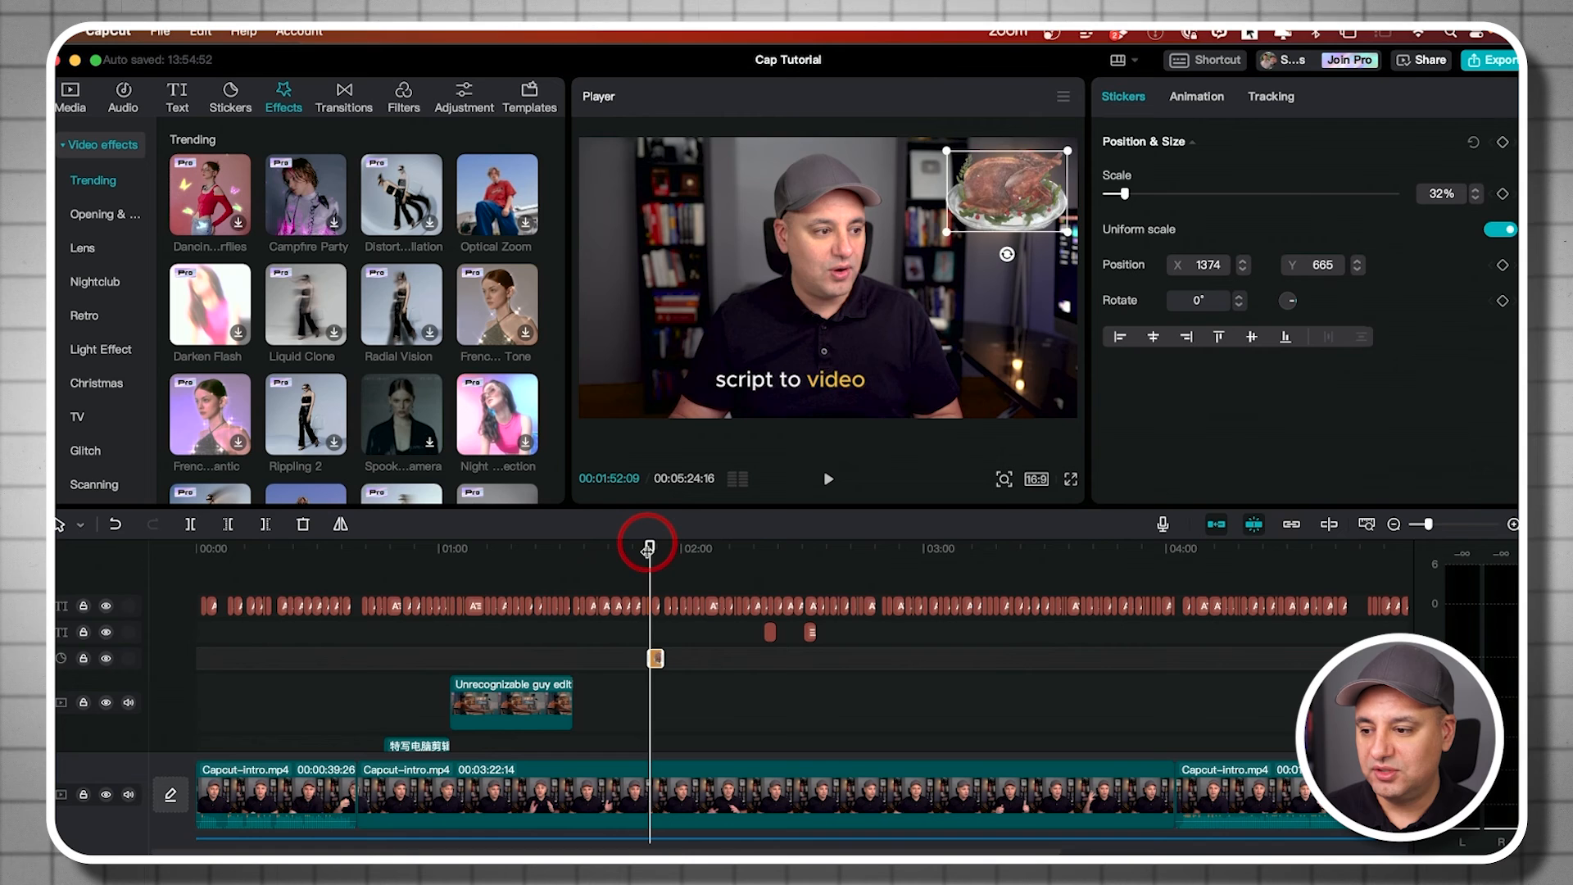
drag(647, 547, 507, 547)
click(517, 718)
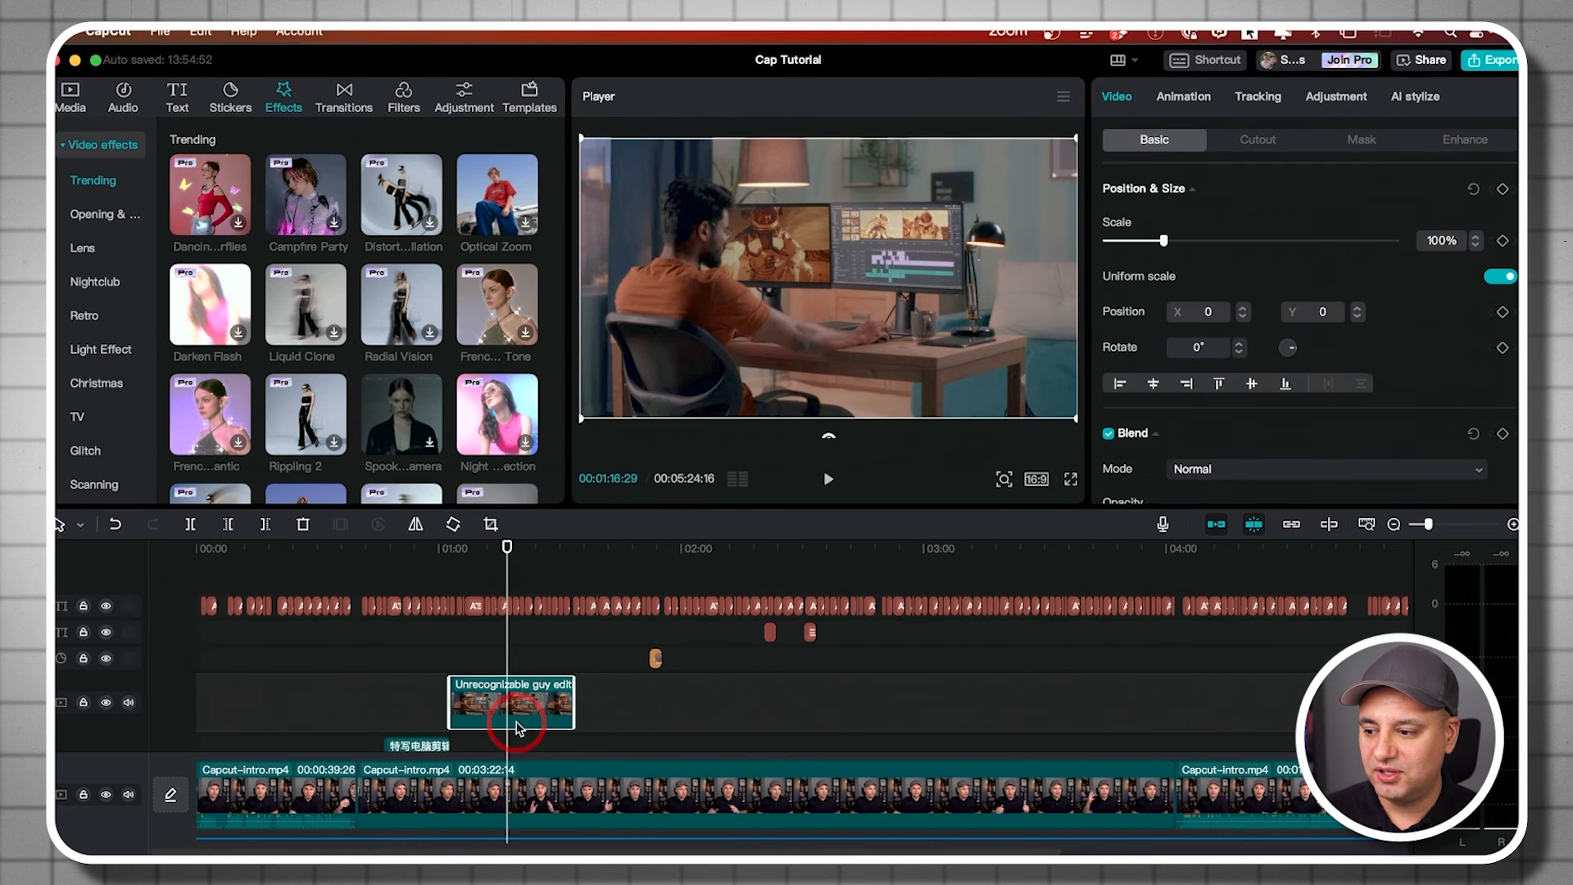
click(270, 99)
click(404, 99)
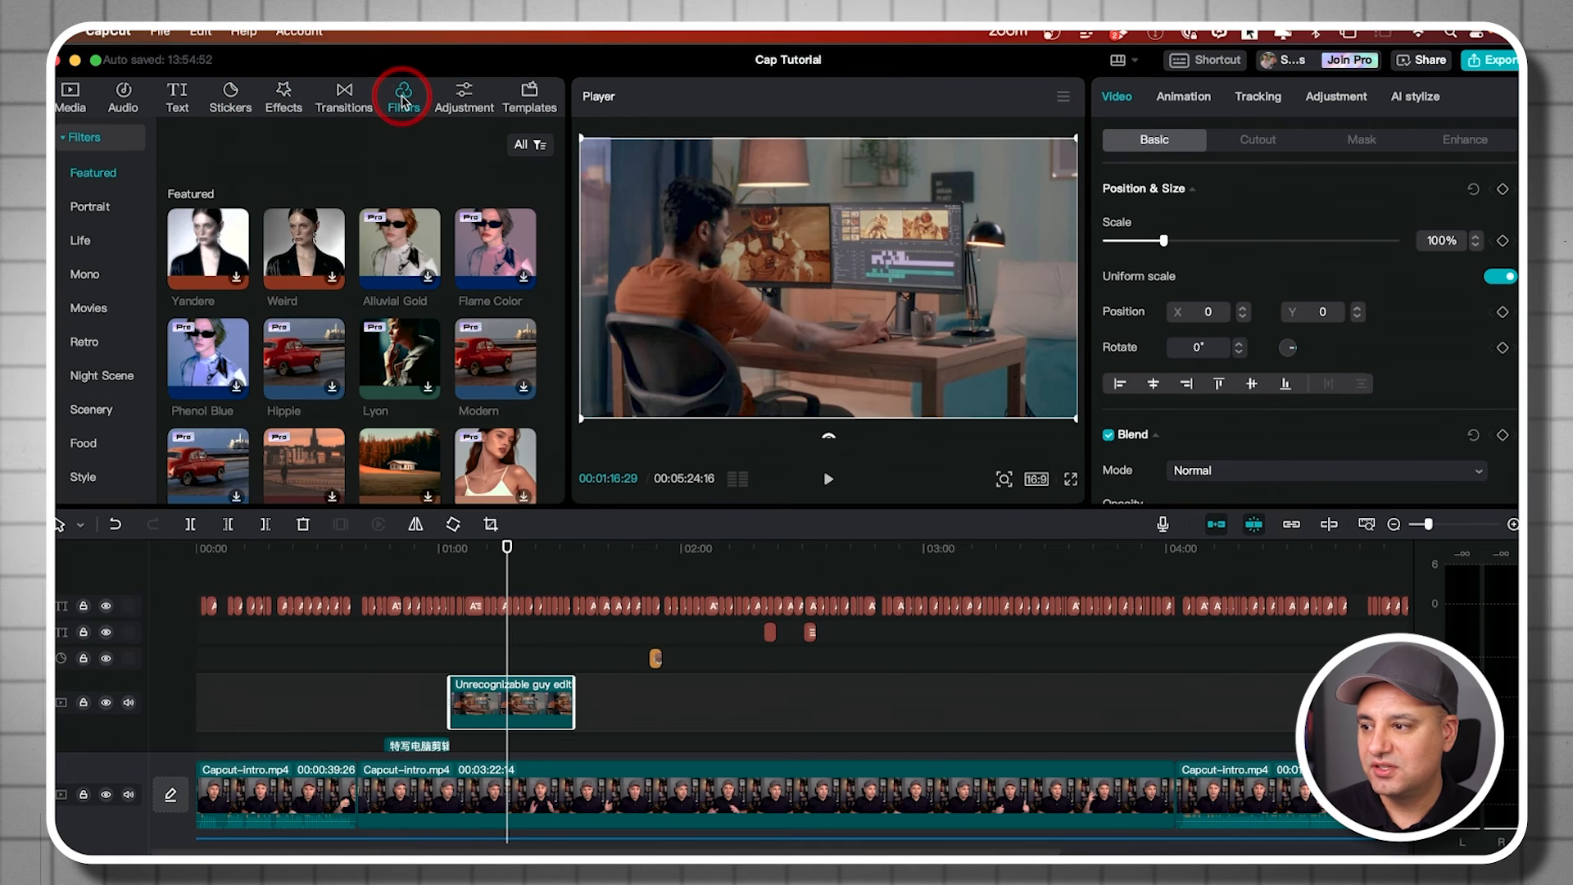
click(388, 376)
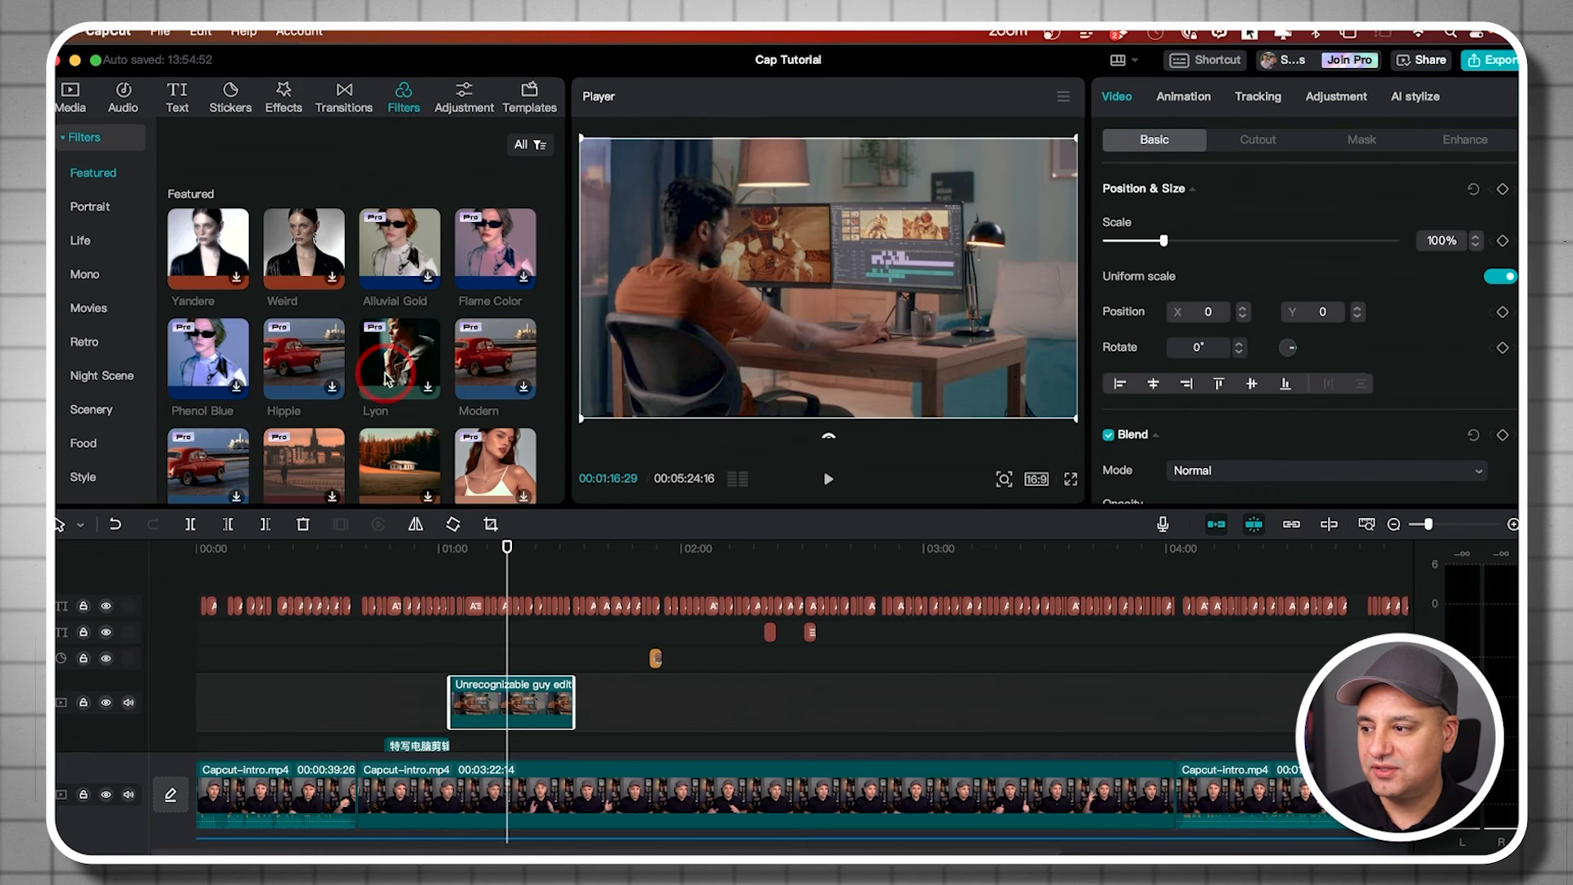
click(302, 246)
click(879, 278)
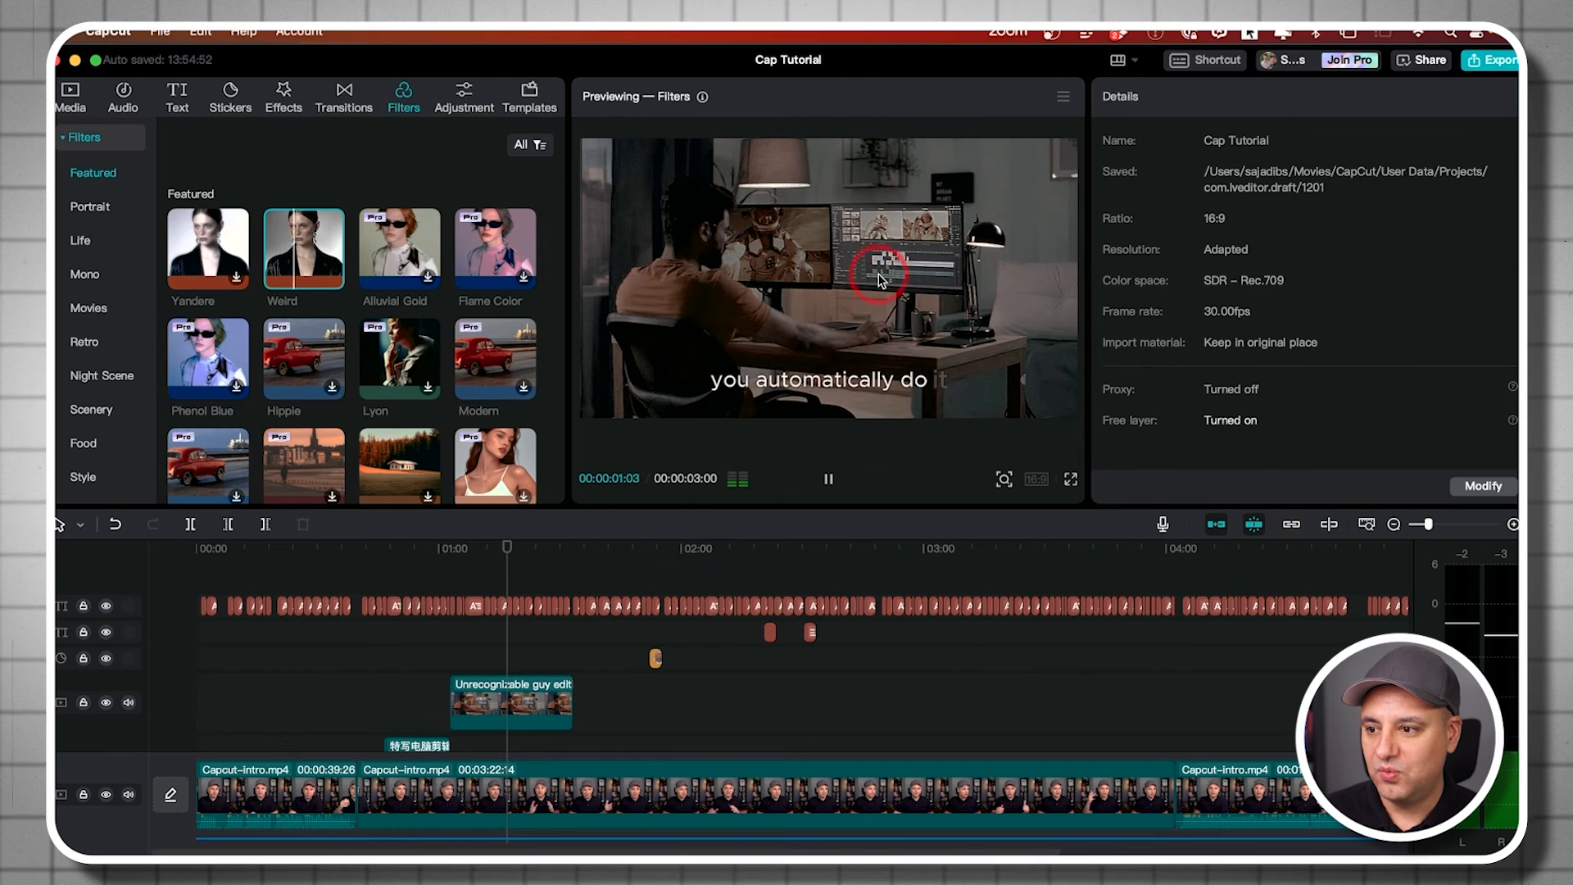
Preview the Yandere and Moody Fall filters over the same stock clip
click(204, 246)
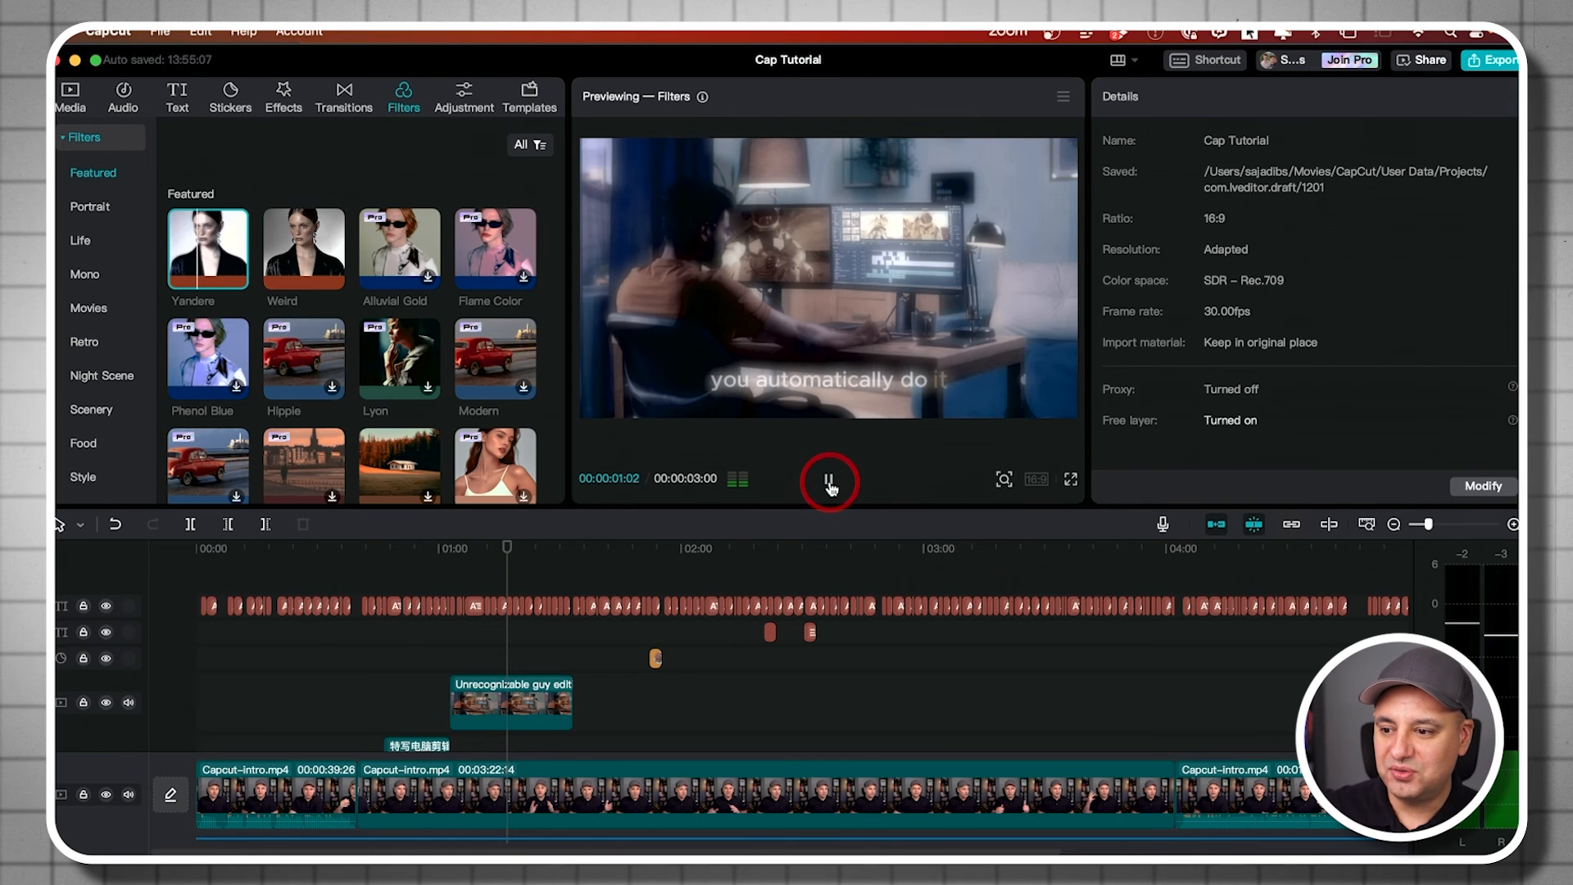
scroll(302, 394, down, 2)
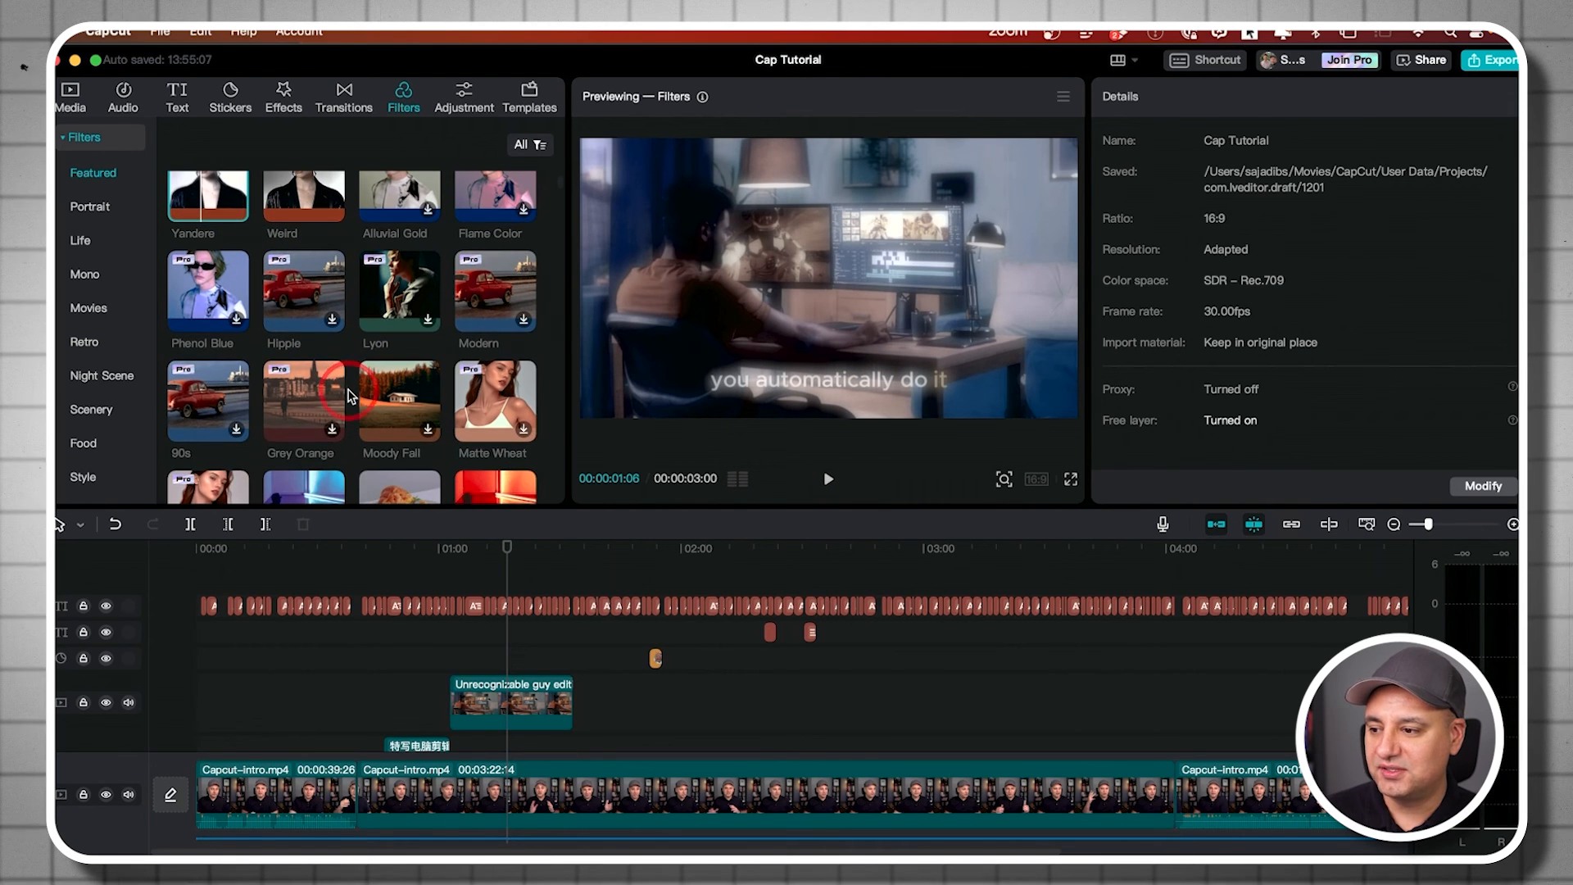
click(406, 400)
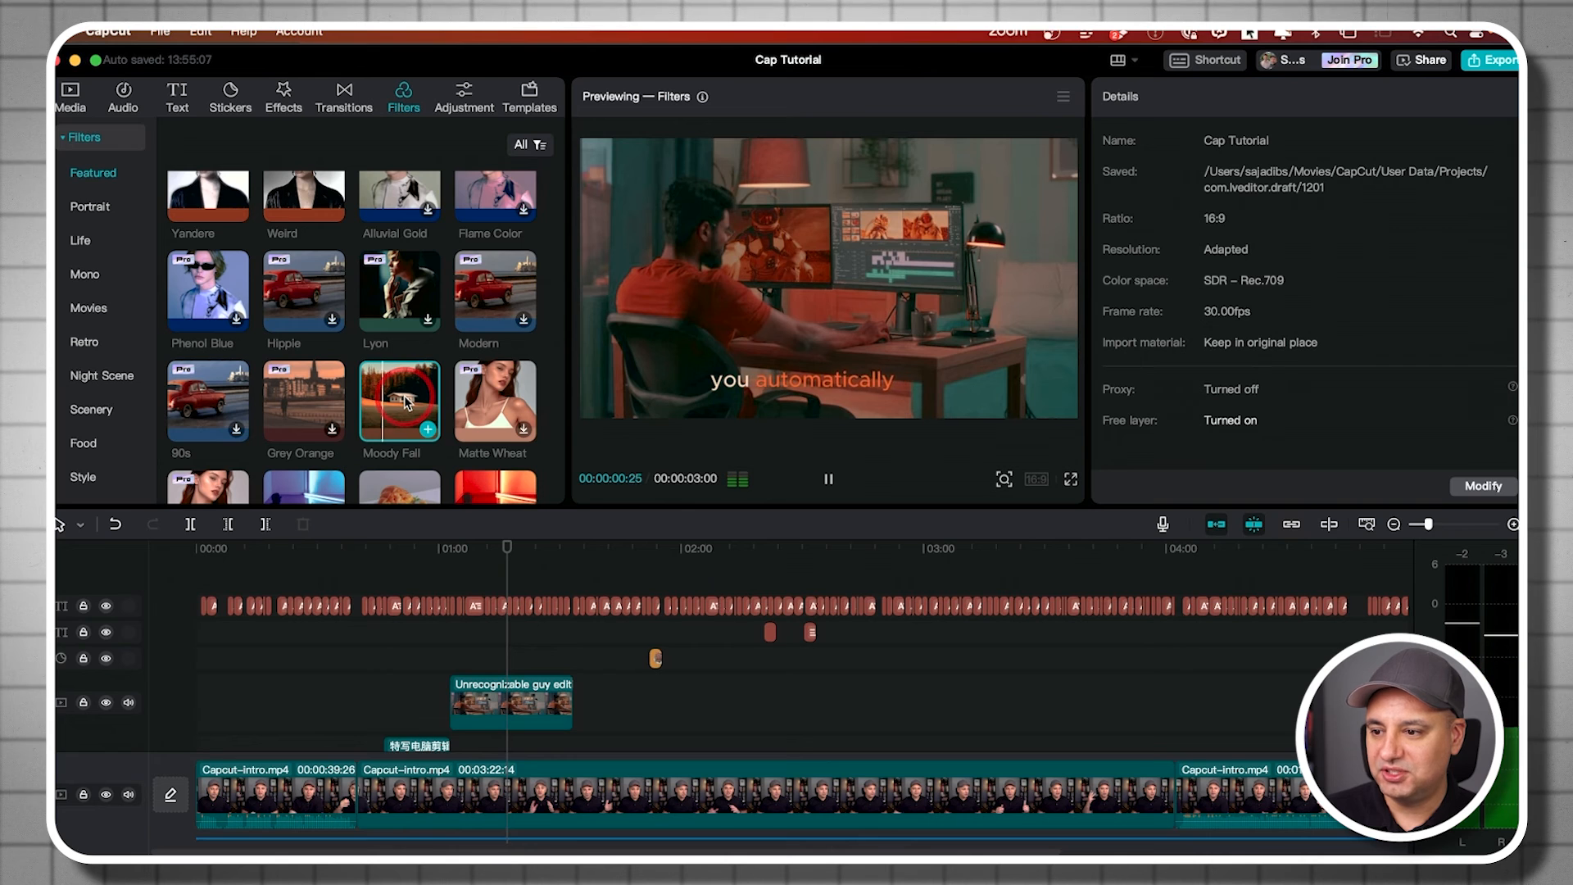
click(828, 479)
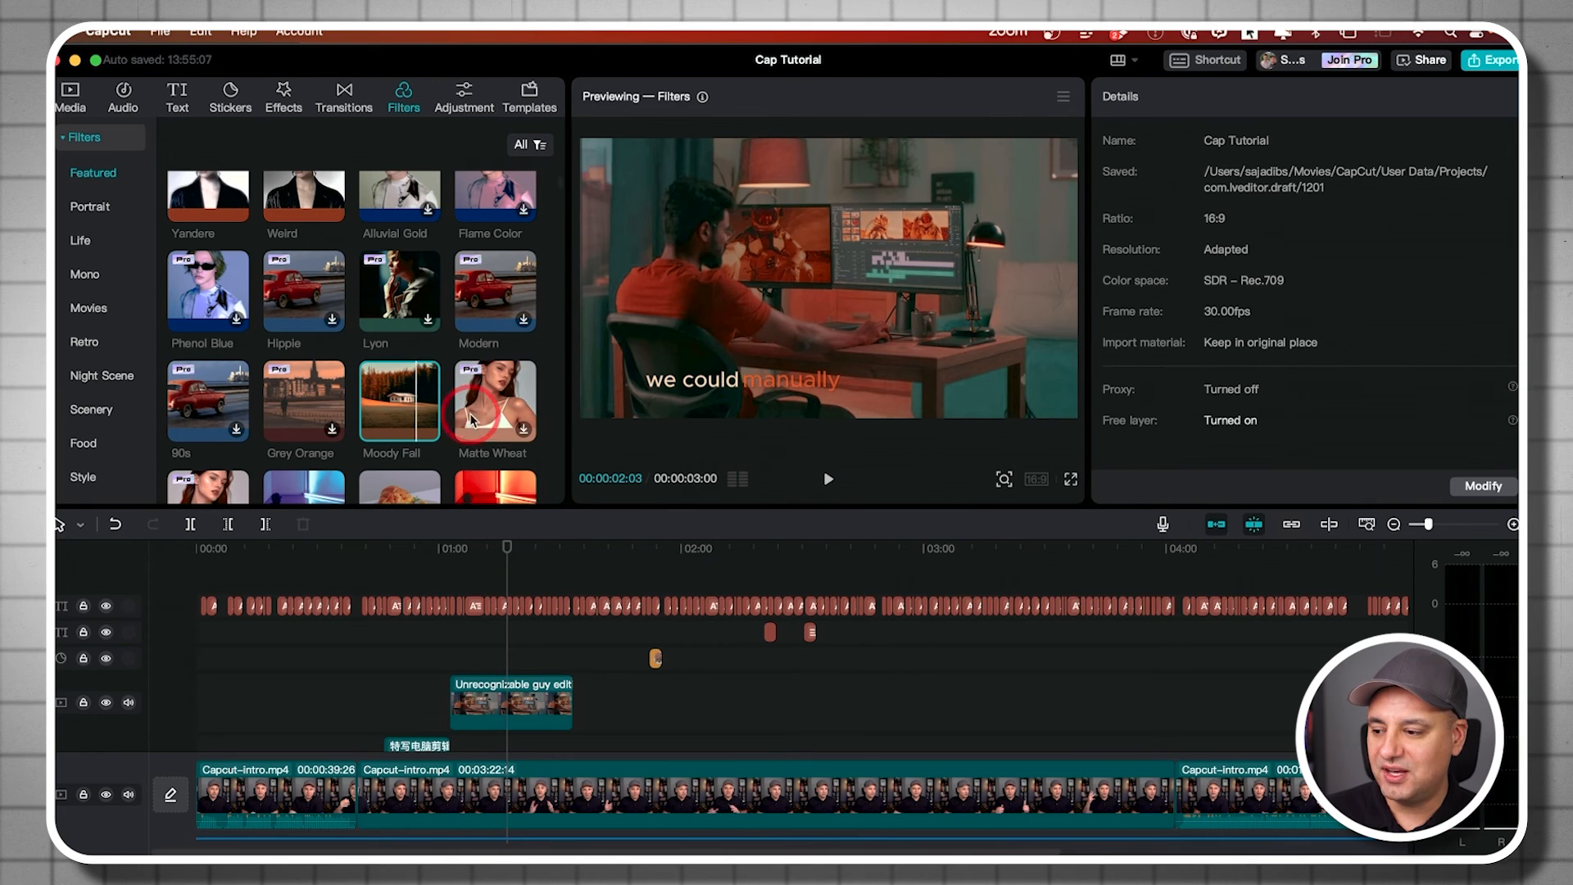
Undo the last edit and look through the Featured and Life filter collections
click(115, 526)
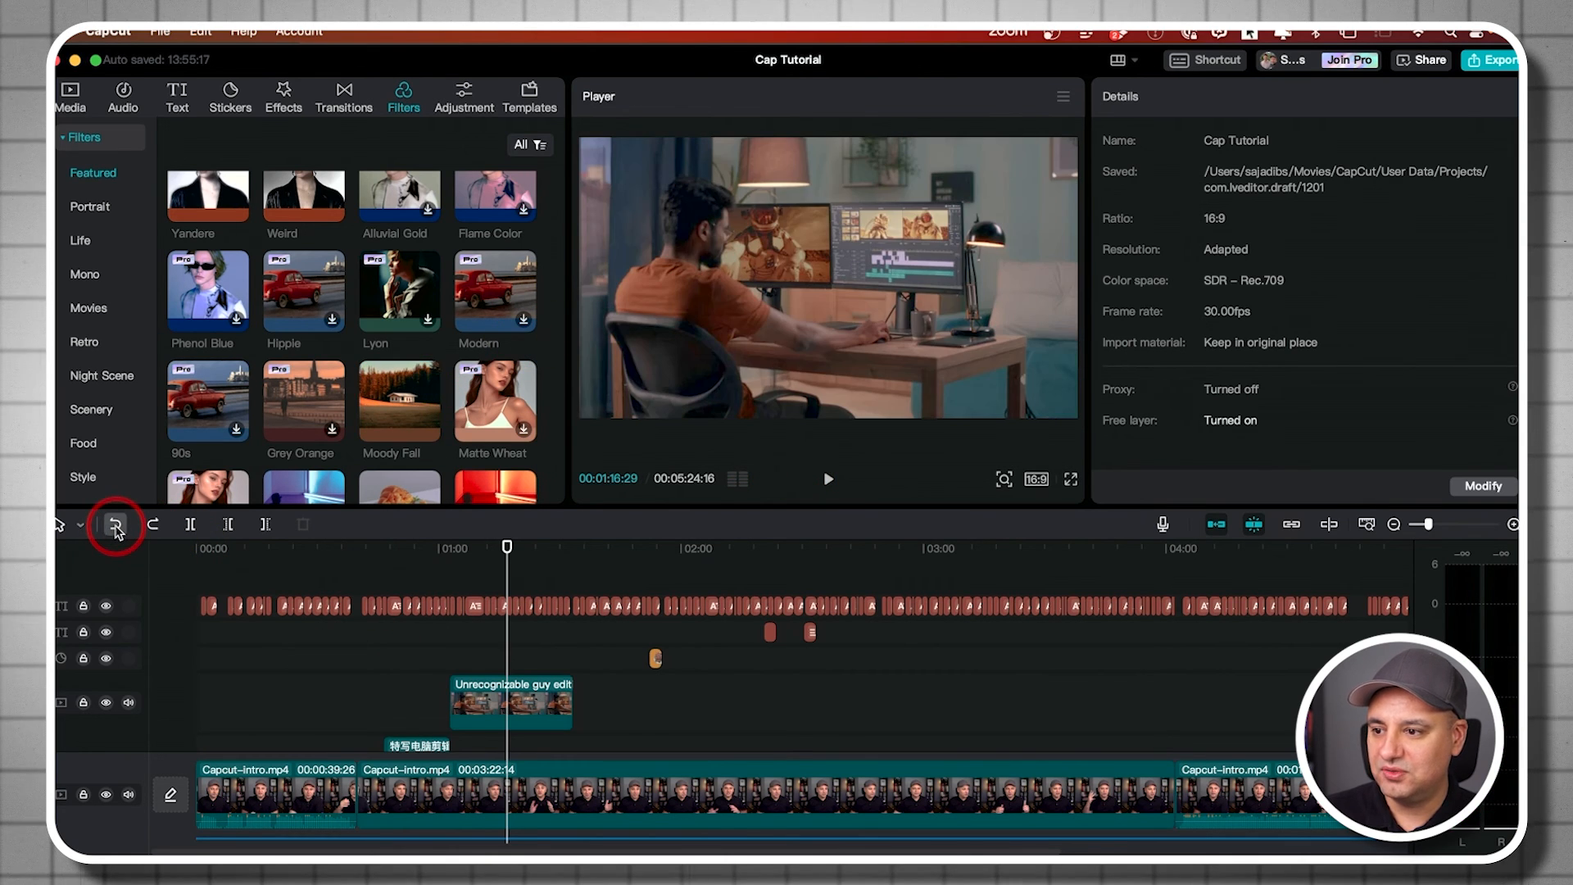
scroll(344, 385, down, 3)
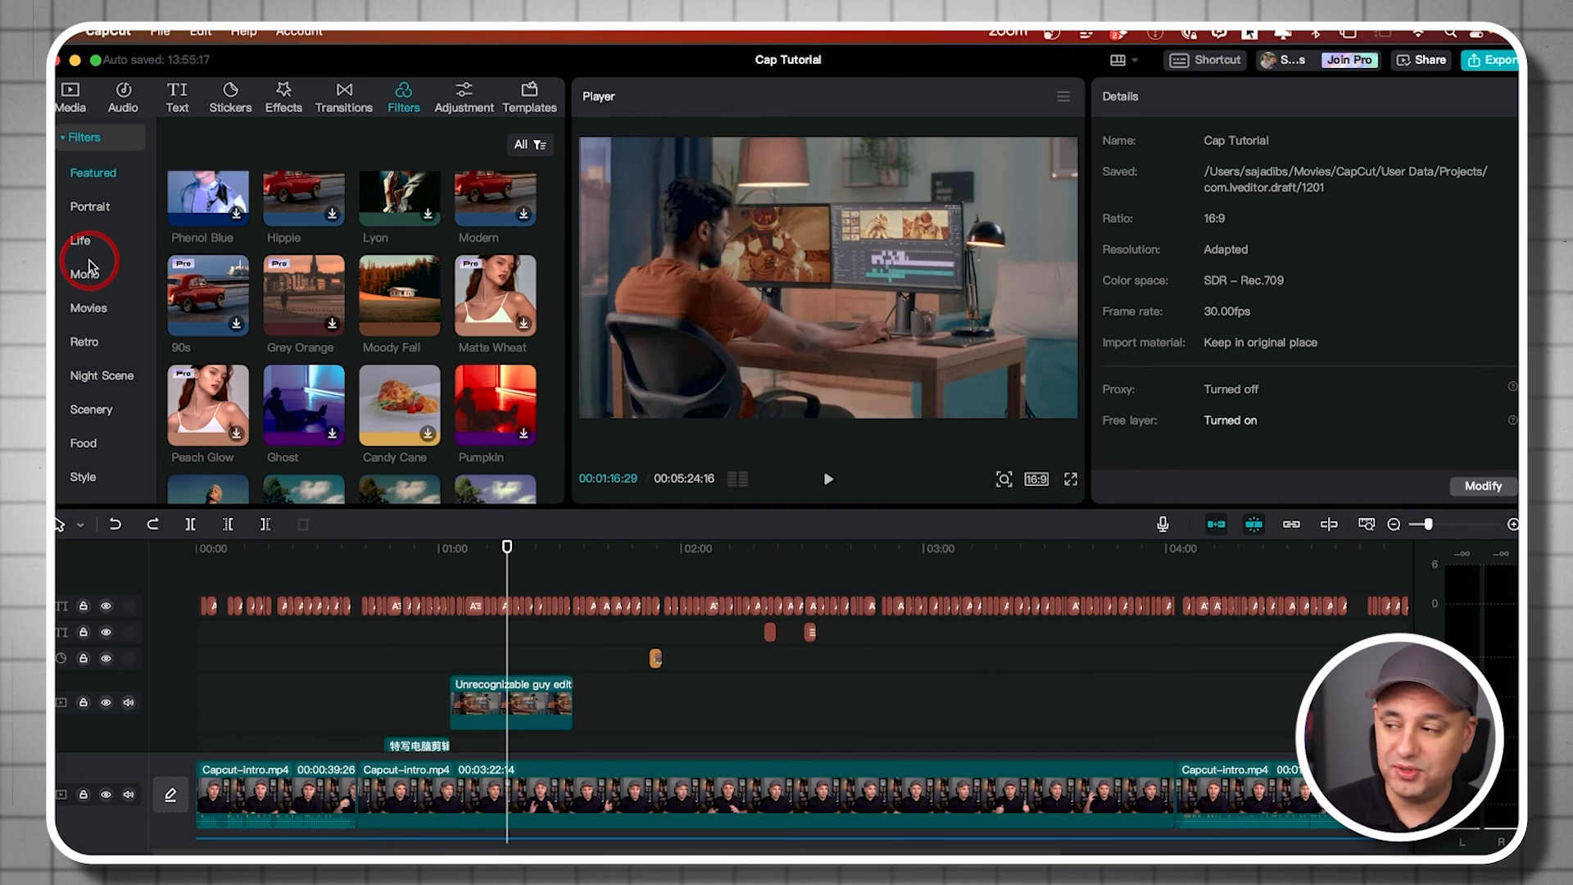
click(87, 242)
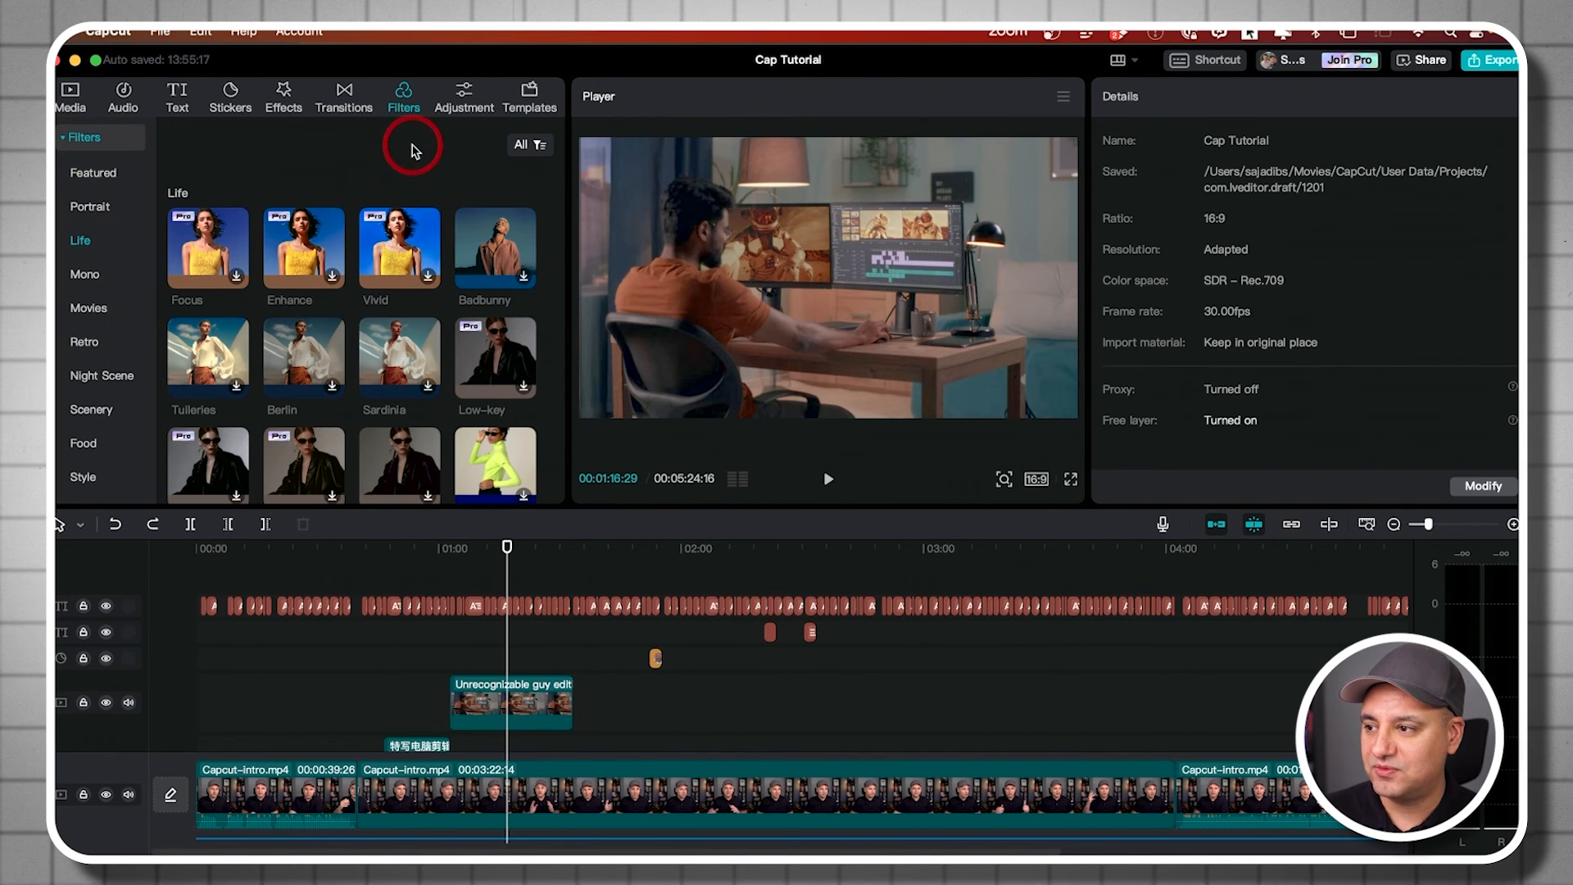
Add the Bottom Left II transition at the cut between the first two Capcut-intro.mp4 clips, just before 00:00:40
click(343, 97)
drag(578, 541, 349, 579)
click(1448, 527)
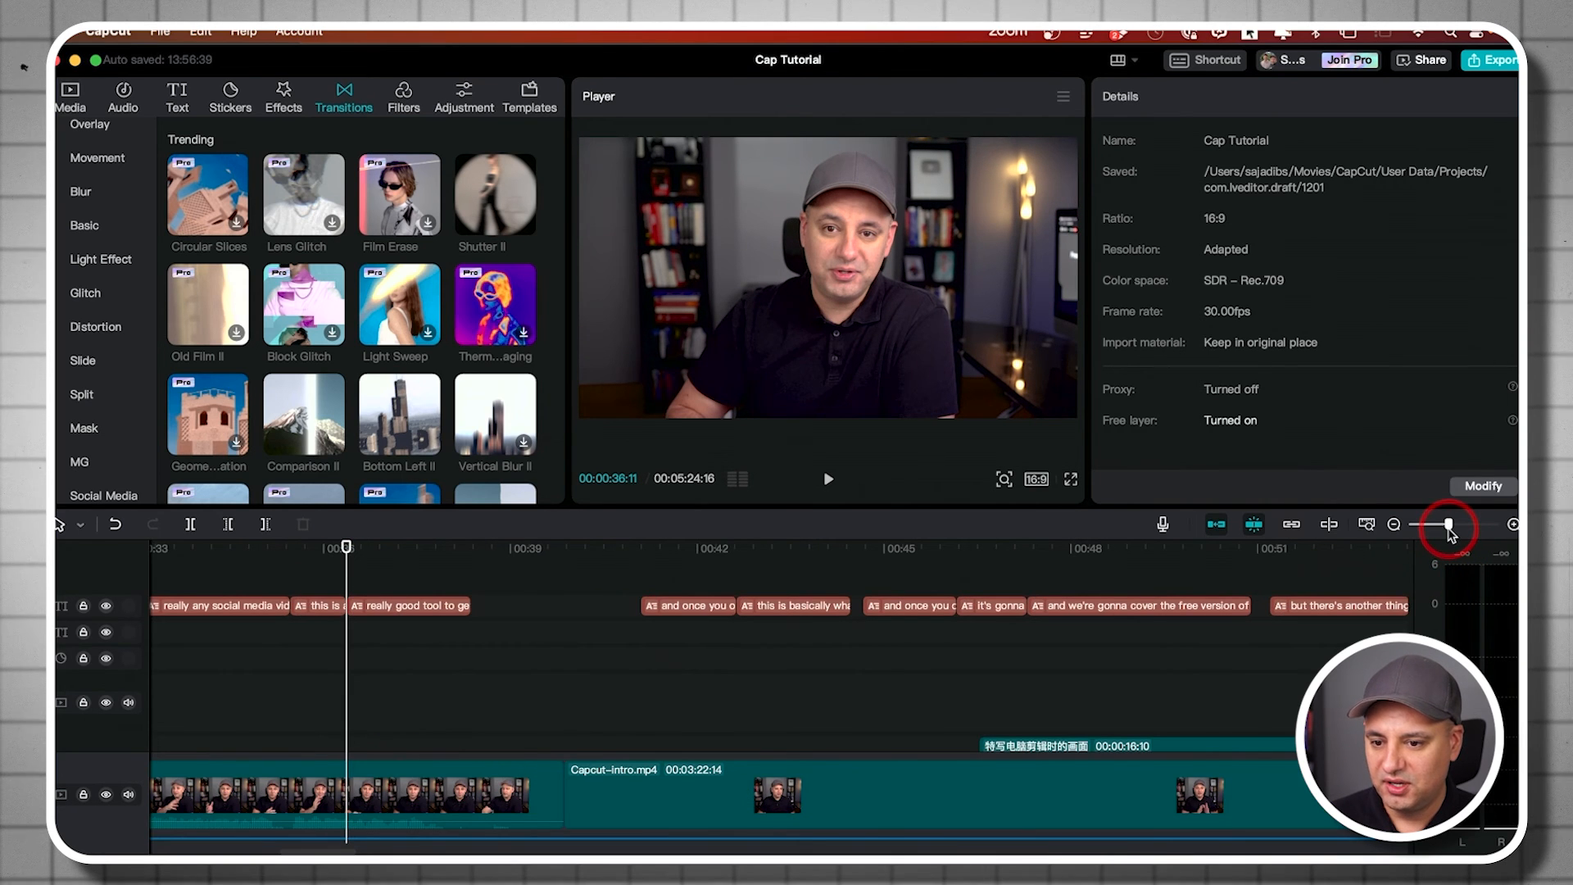
click(544, 573)
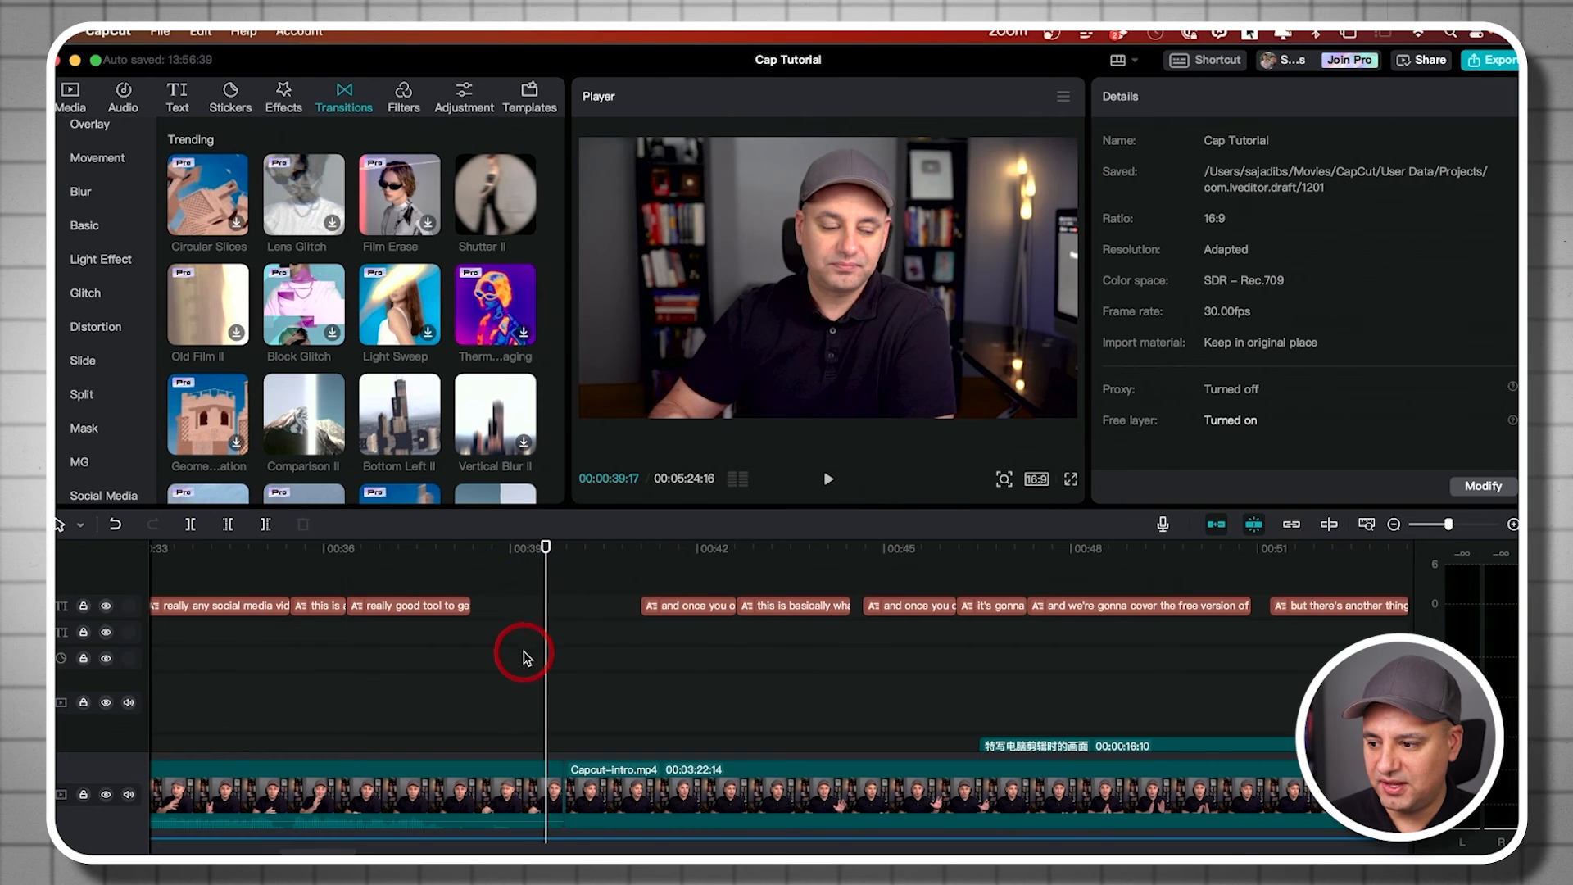
click(584, 650)
drag(603, 540, 528, 554)
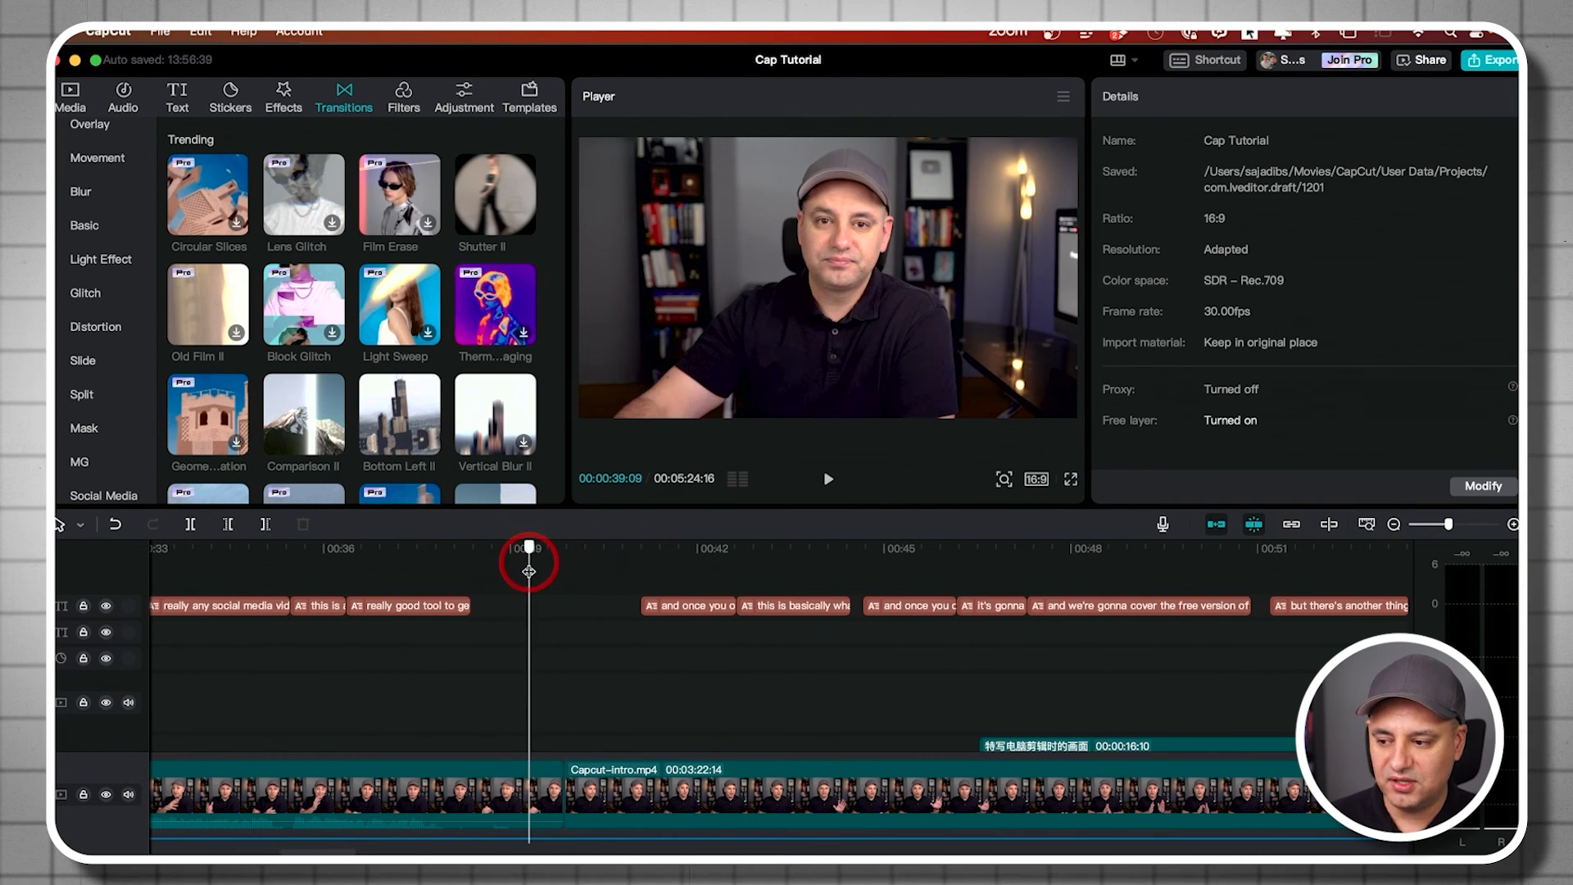
scroll(565, 787, right, 1)
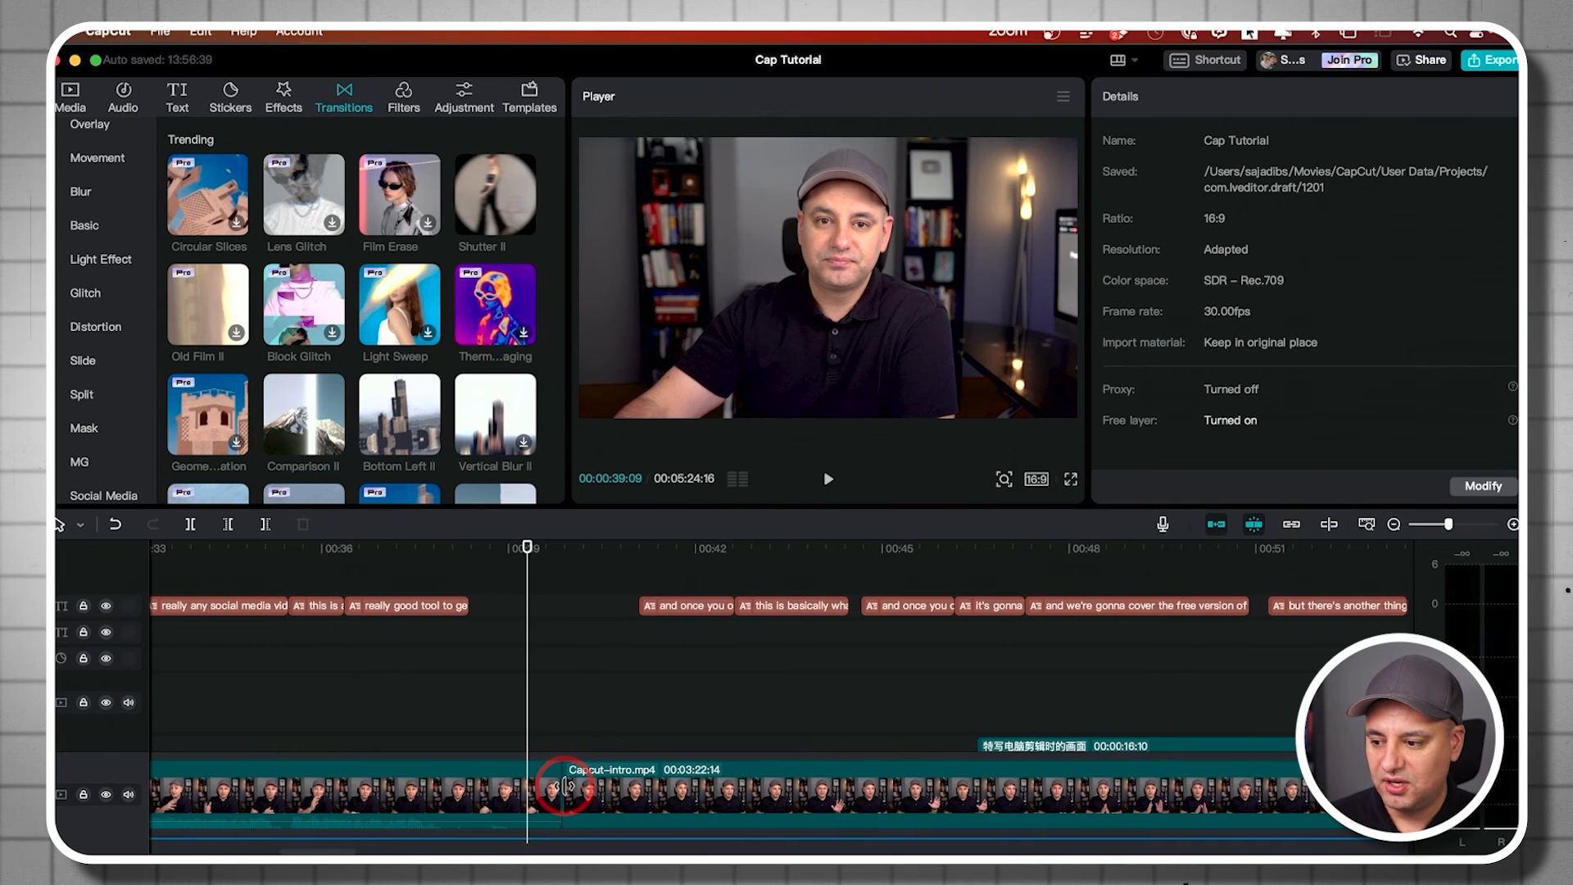
click(565, 786)
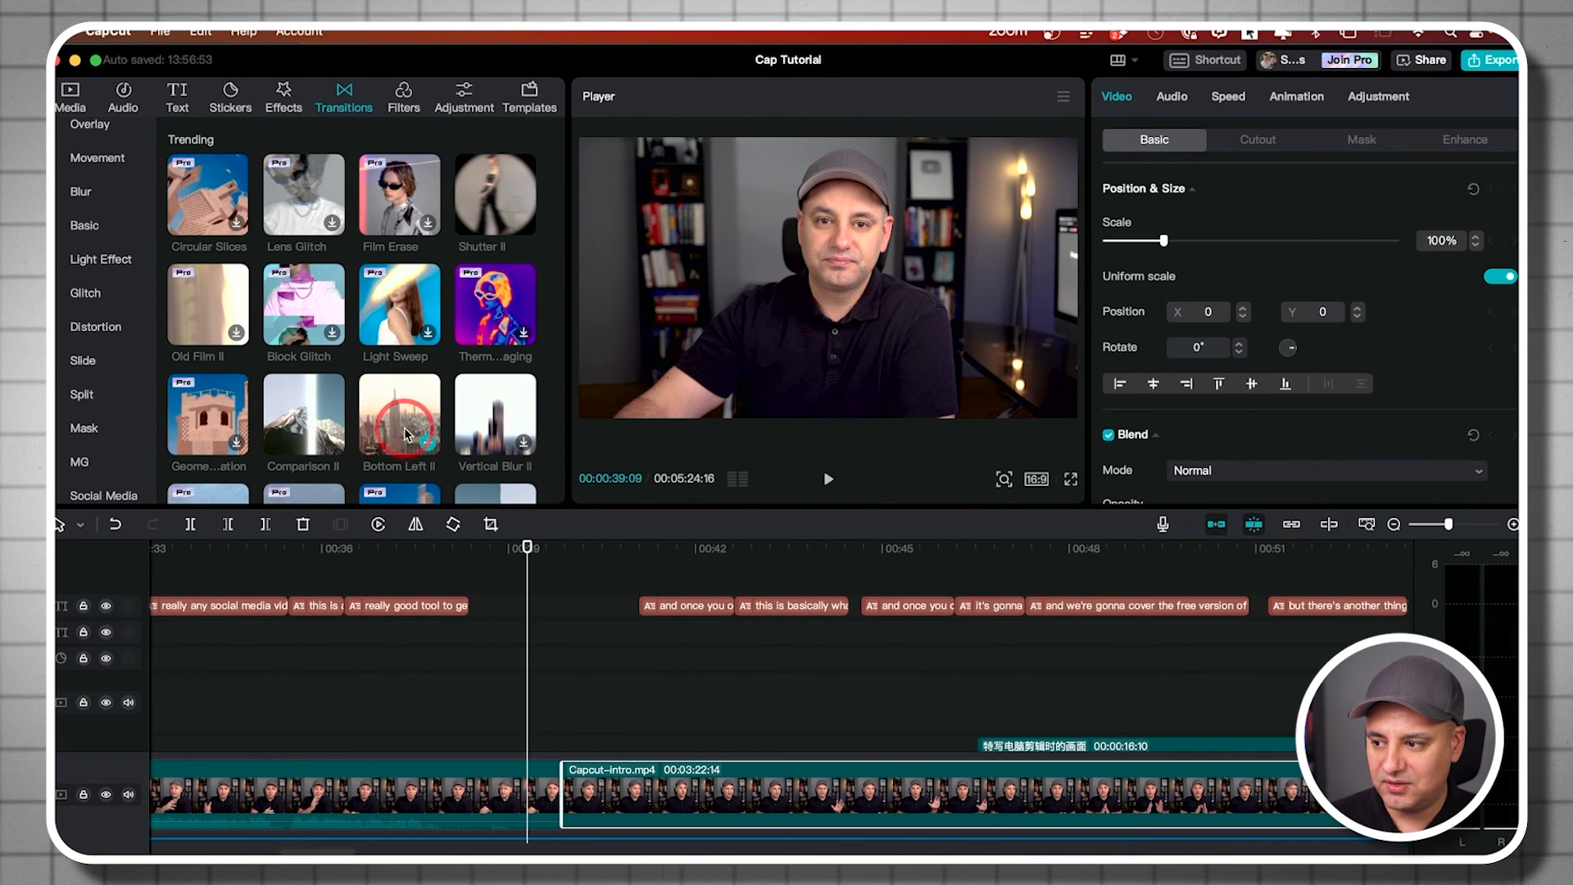
click(428, 445)
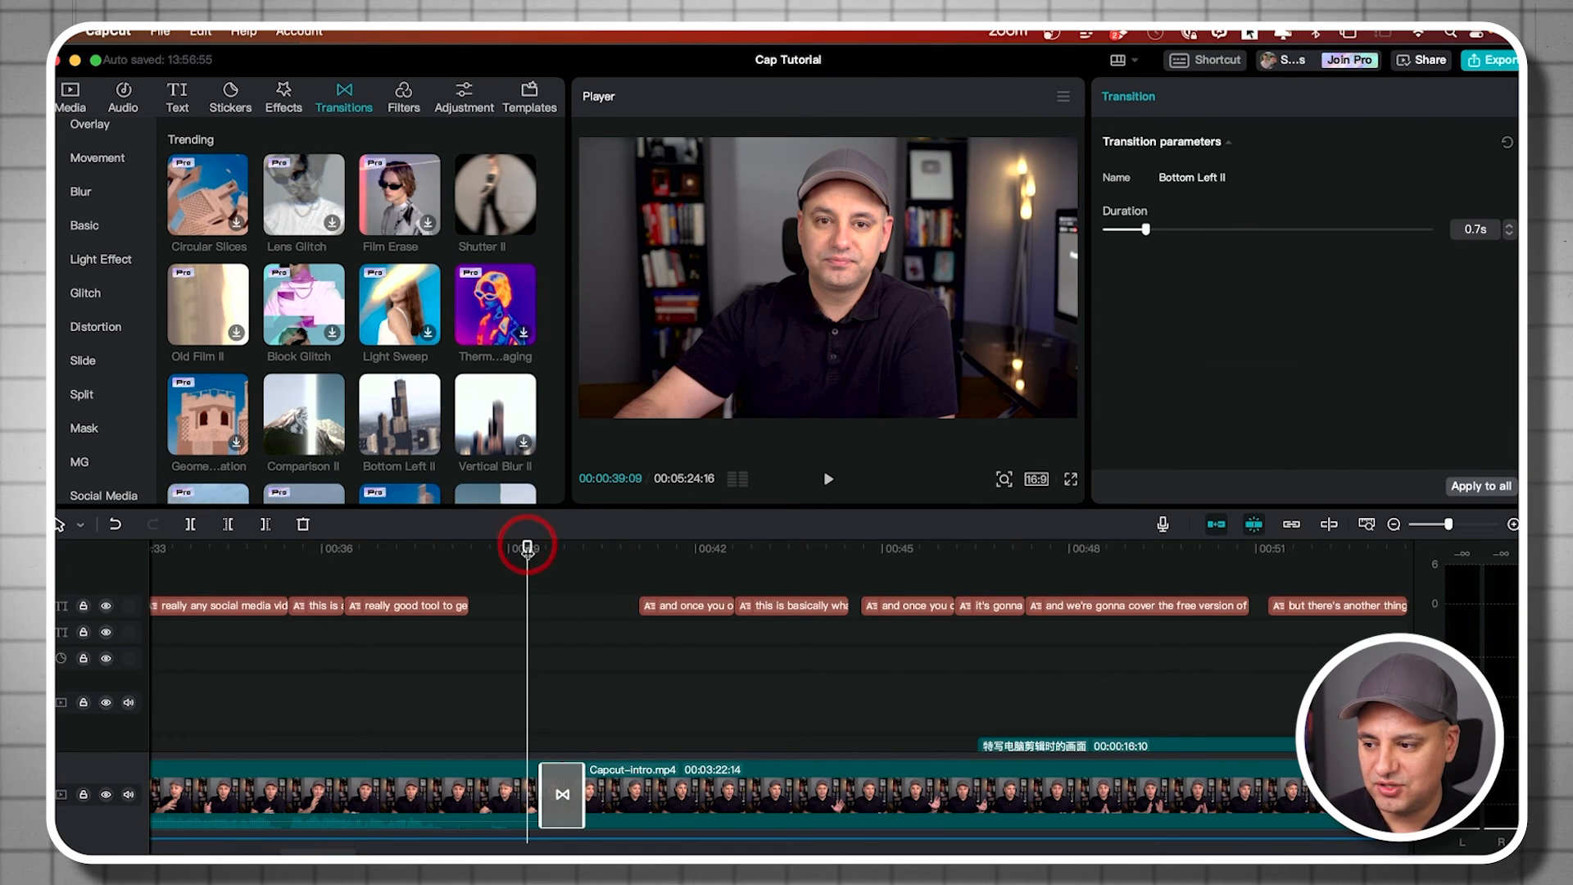
Play back the Bottom Left II transition from about 00:00:39 to check how it looks
drag(527, 547, 500, 546)
key(space)
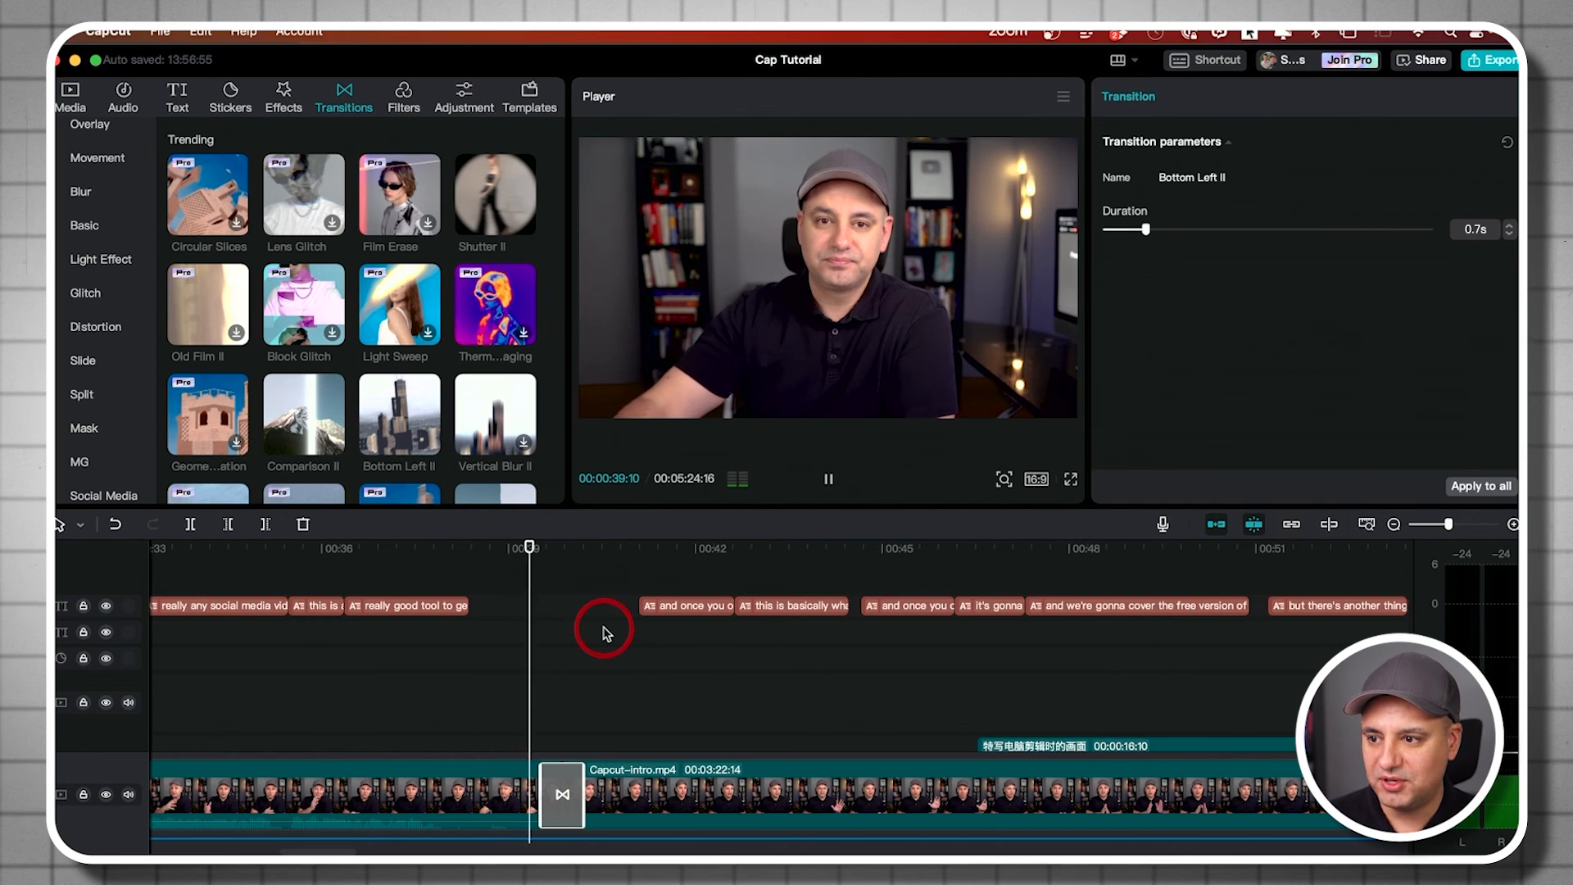
mouse_move(600, 546)
mouse_down()
mouse_move(513, 551)
mouse_move(595, 562)
mouse_up()
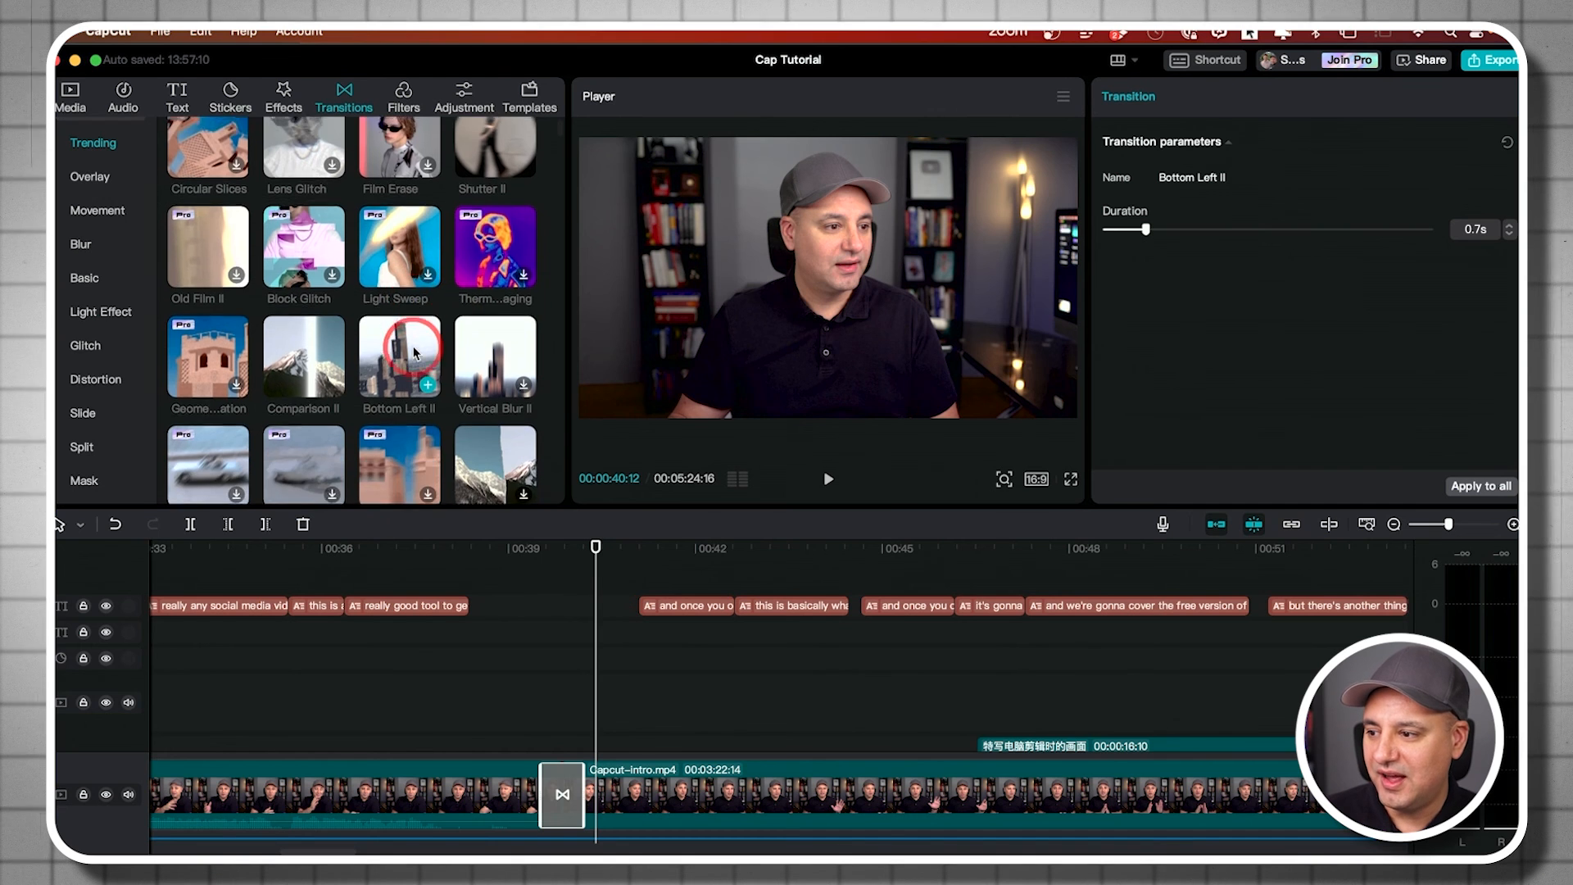
scroll(414, 353, down, 2)
scroll(413, 328, down, 5)
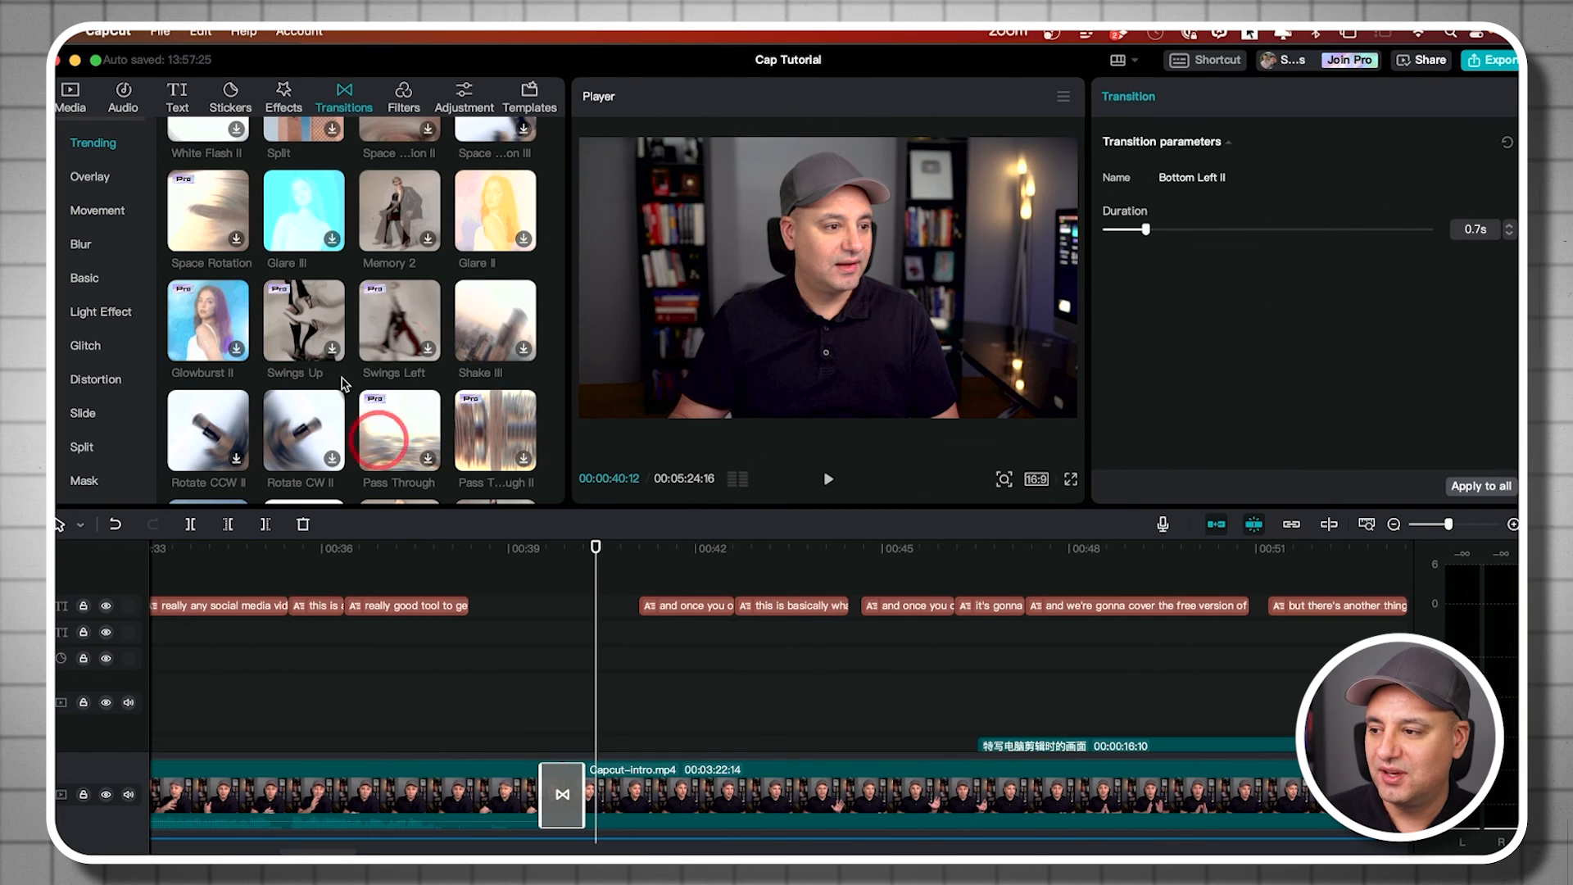
scroll(347, 340, up, 7)
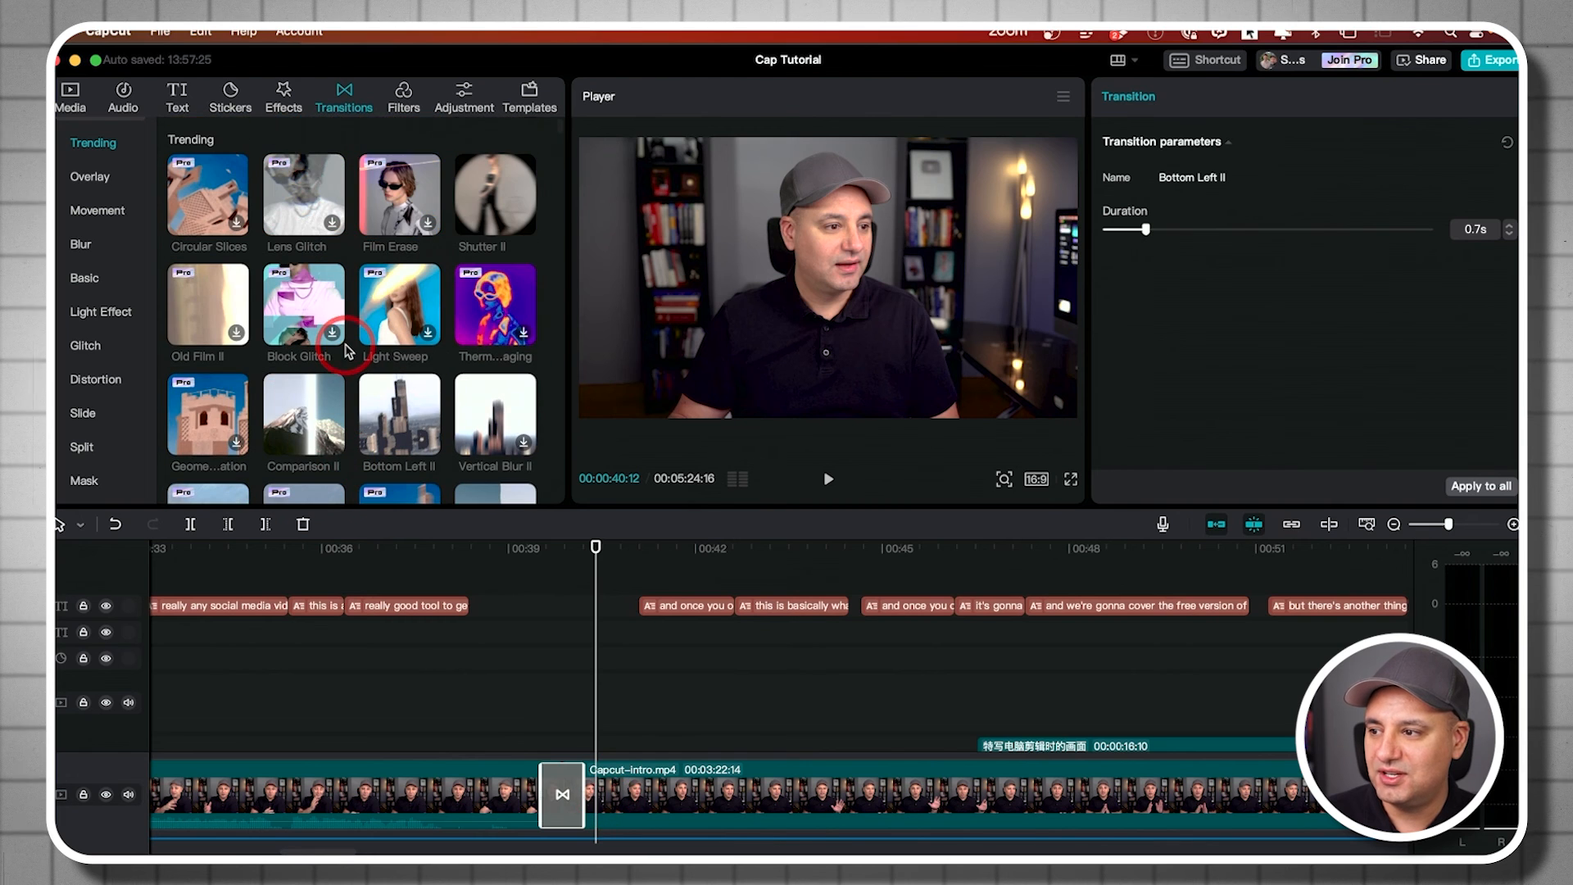
Add the Optical Zoom video effect from the Trending collection at the playhead, 00:00:40:12
click(284, 108)
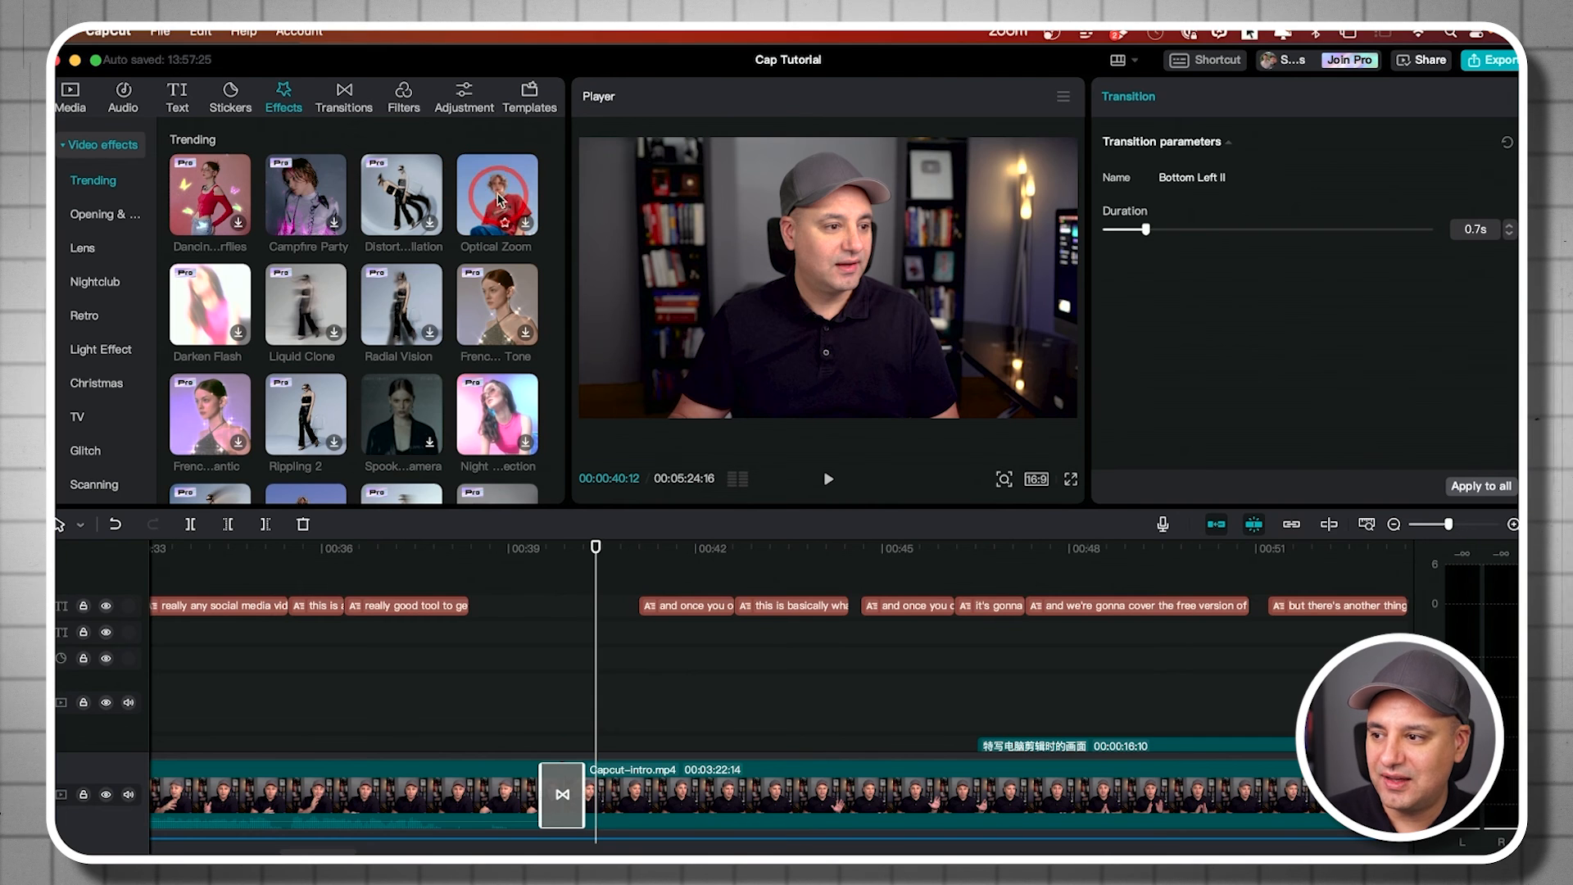
click(650, 786)
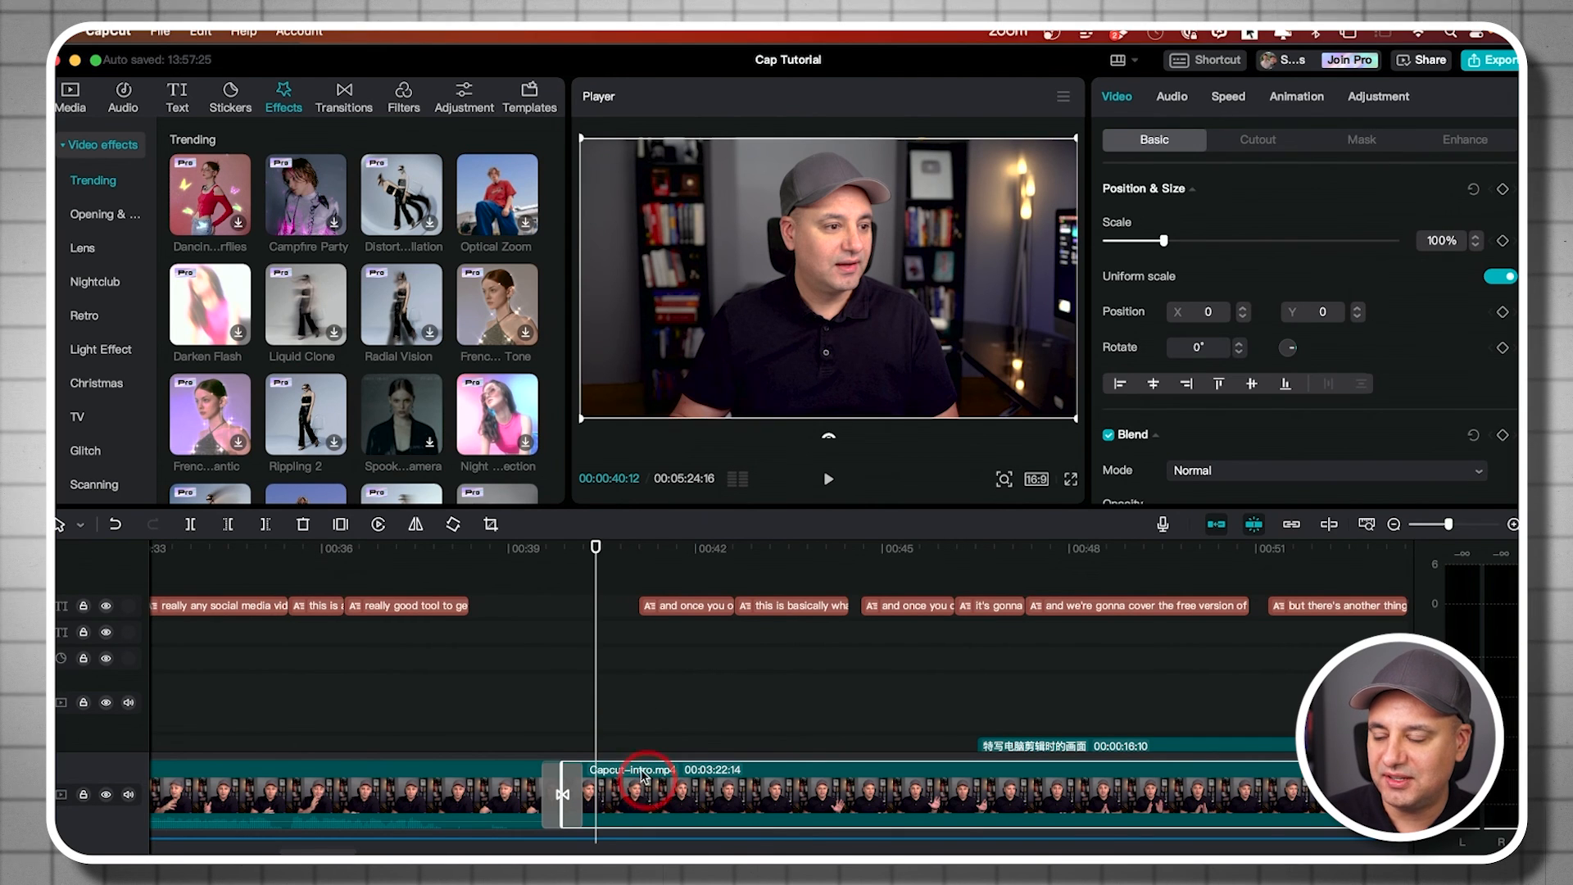
click(525, 223)
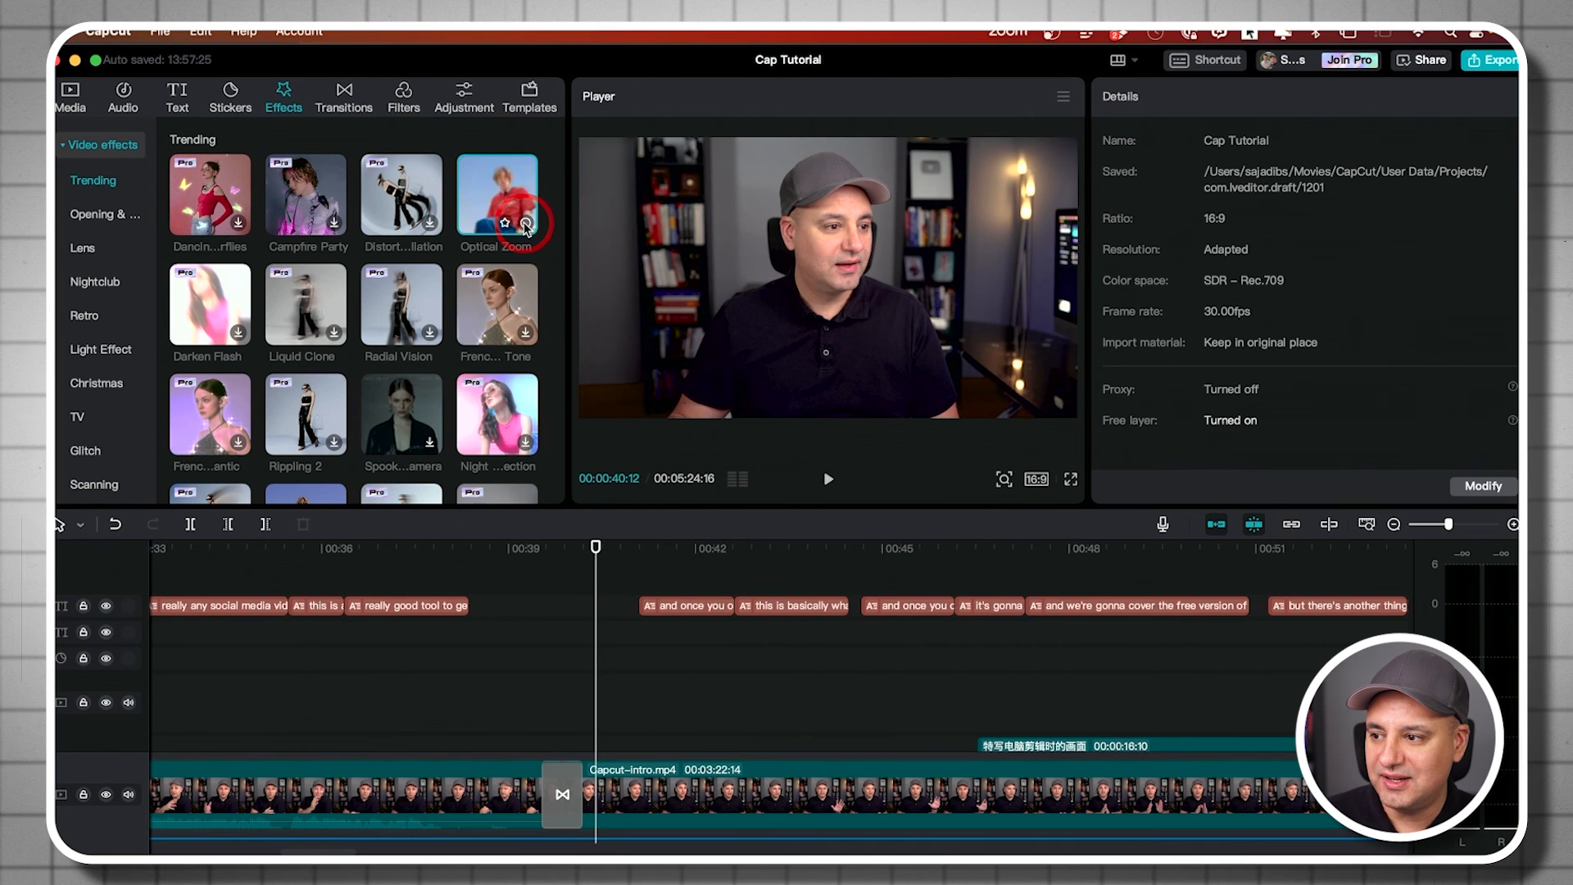
click(525, 224)
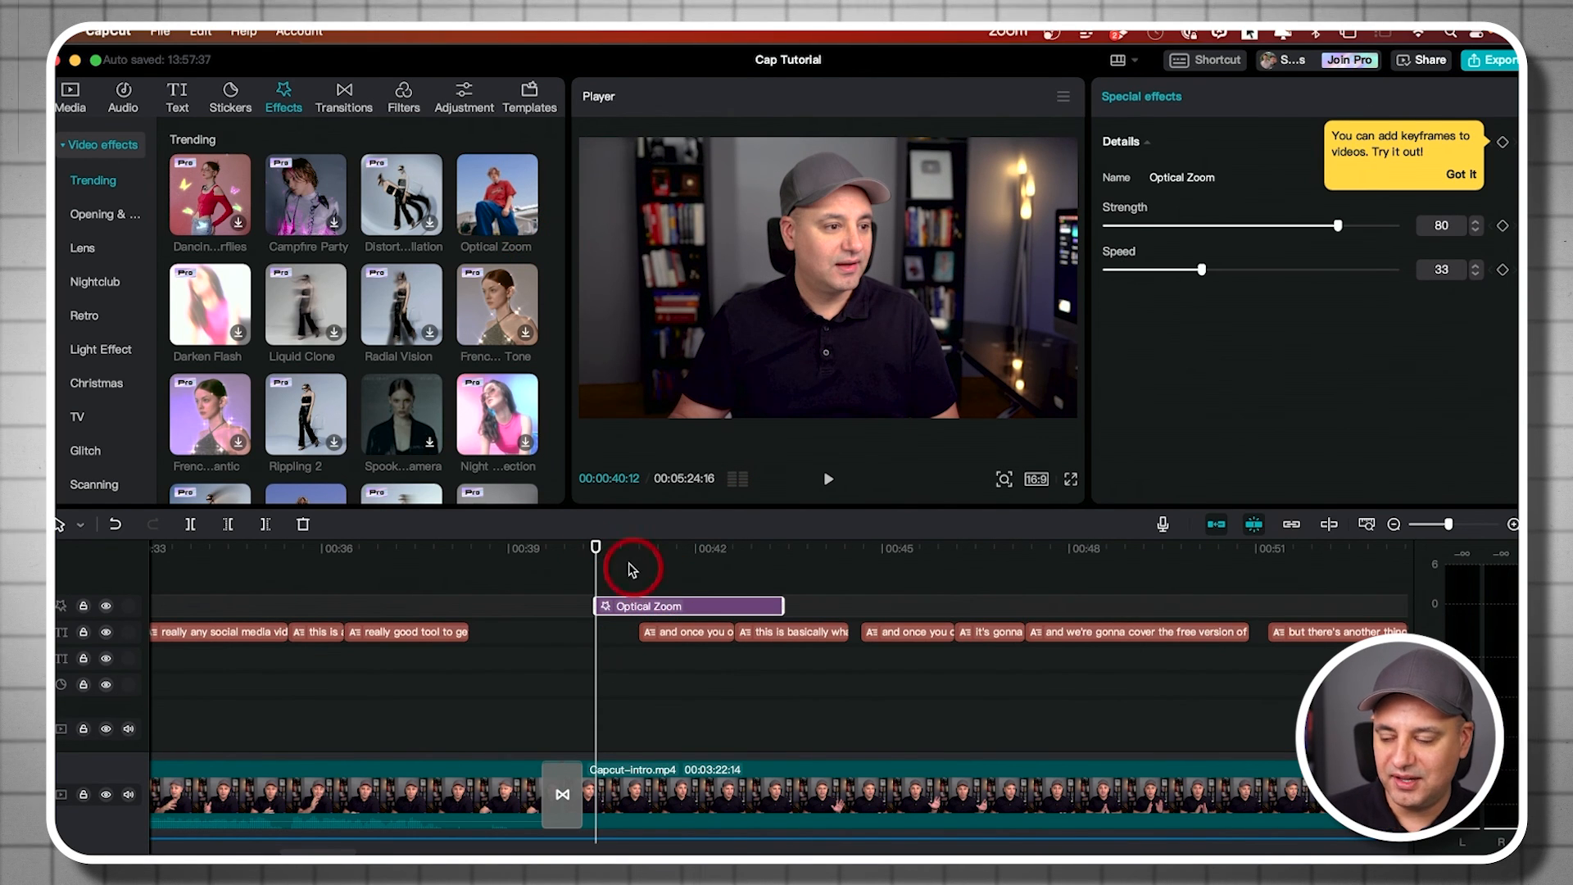
Play back the Optical Zoom effect, return the playhead to about 00:00:40 and delete the effect
key(space)
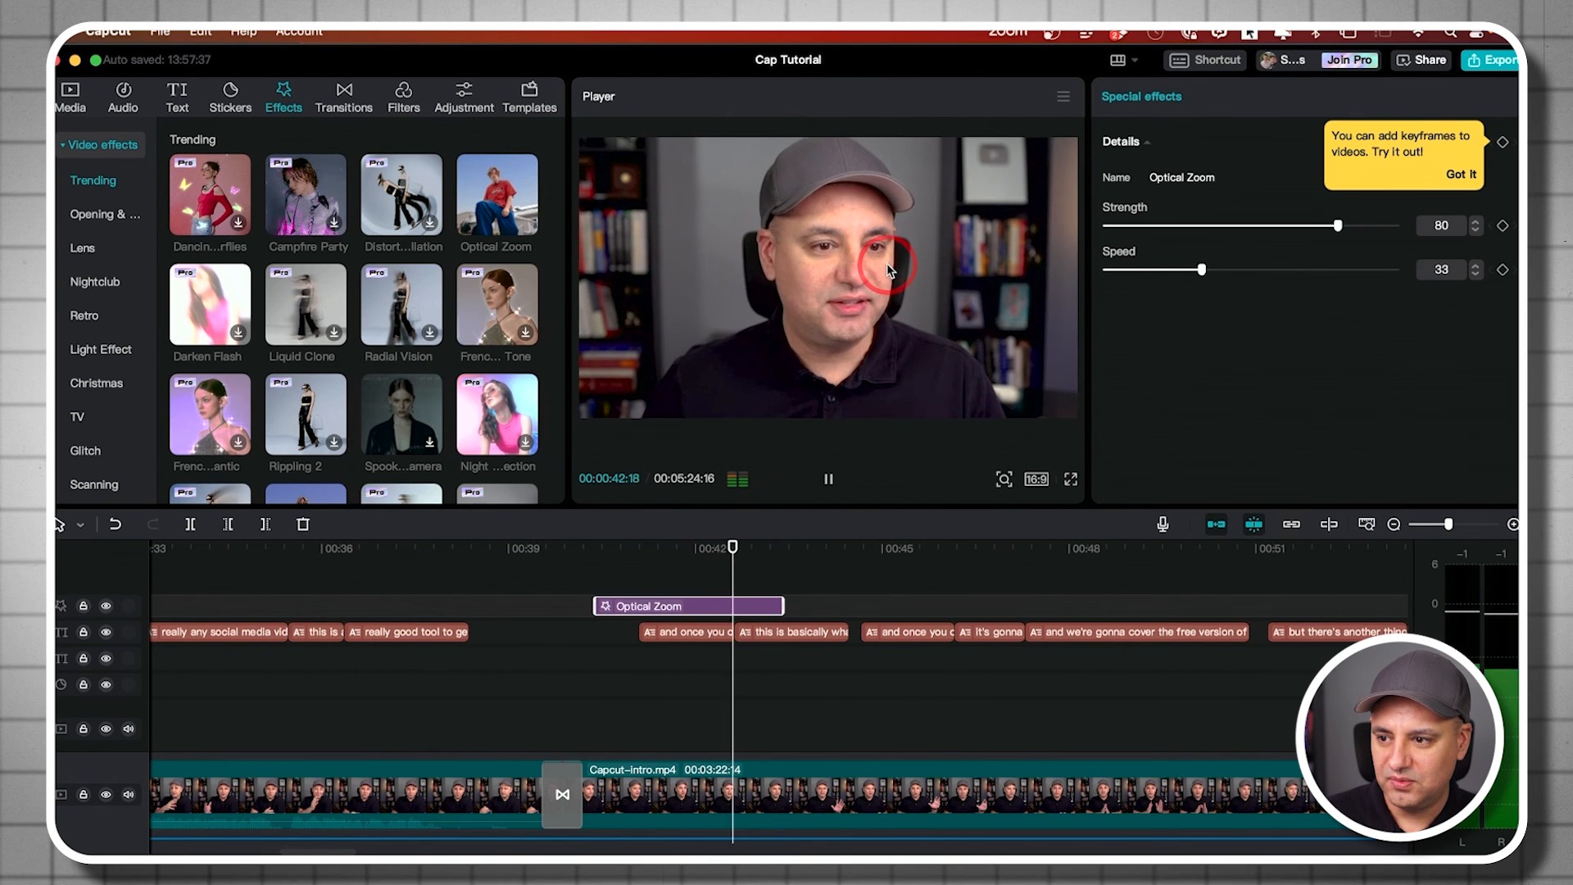
key(space)
drag(807, 551, 583, 572)
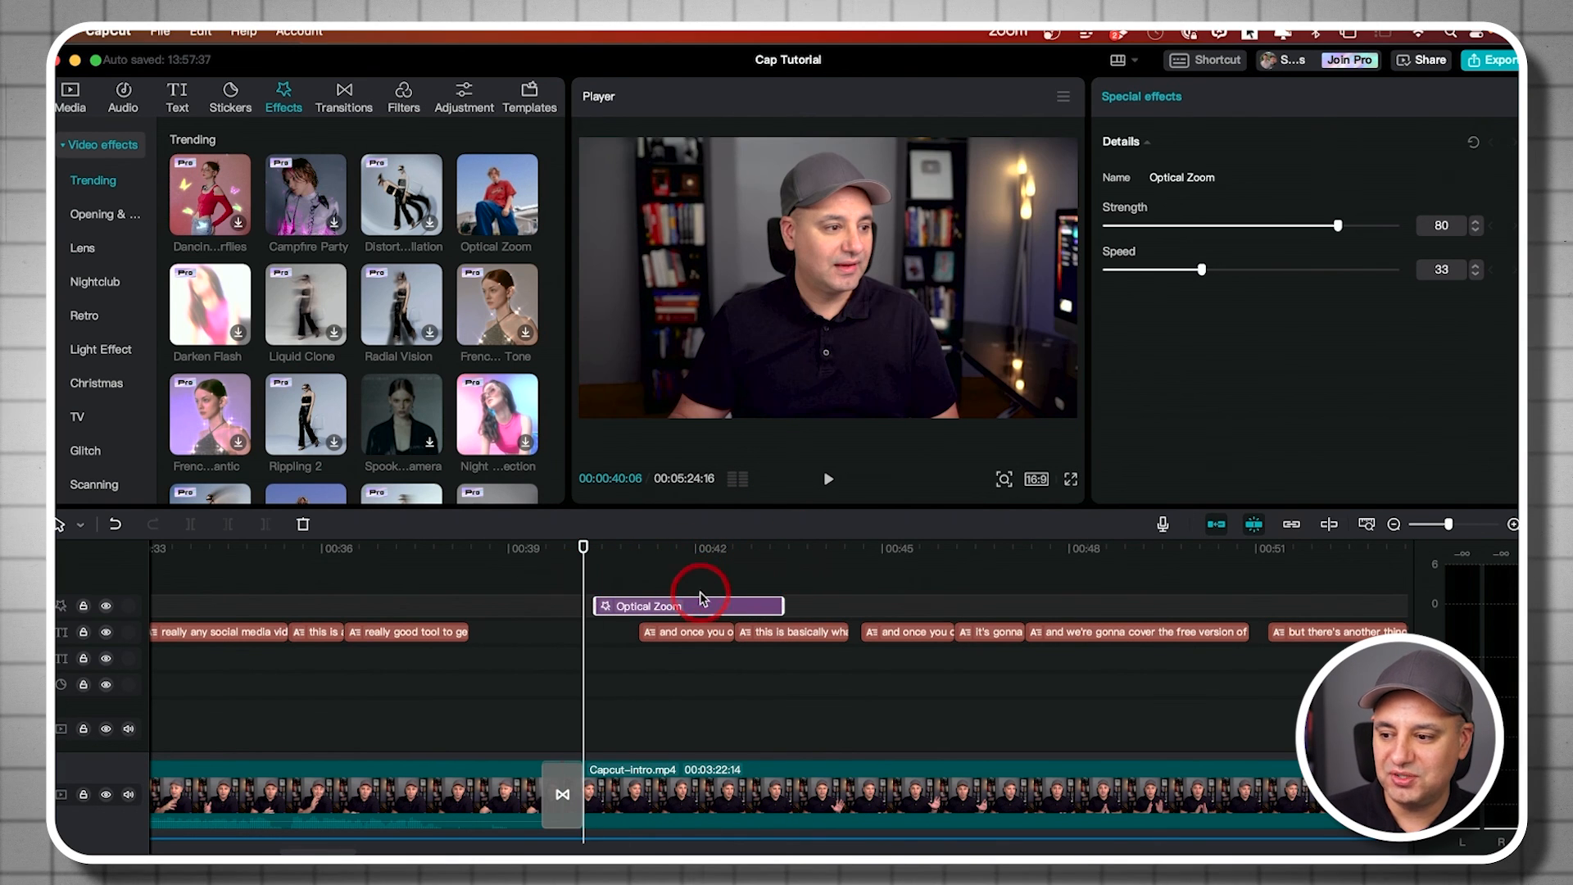
key(Delete)
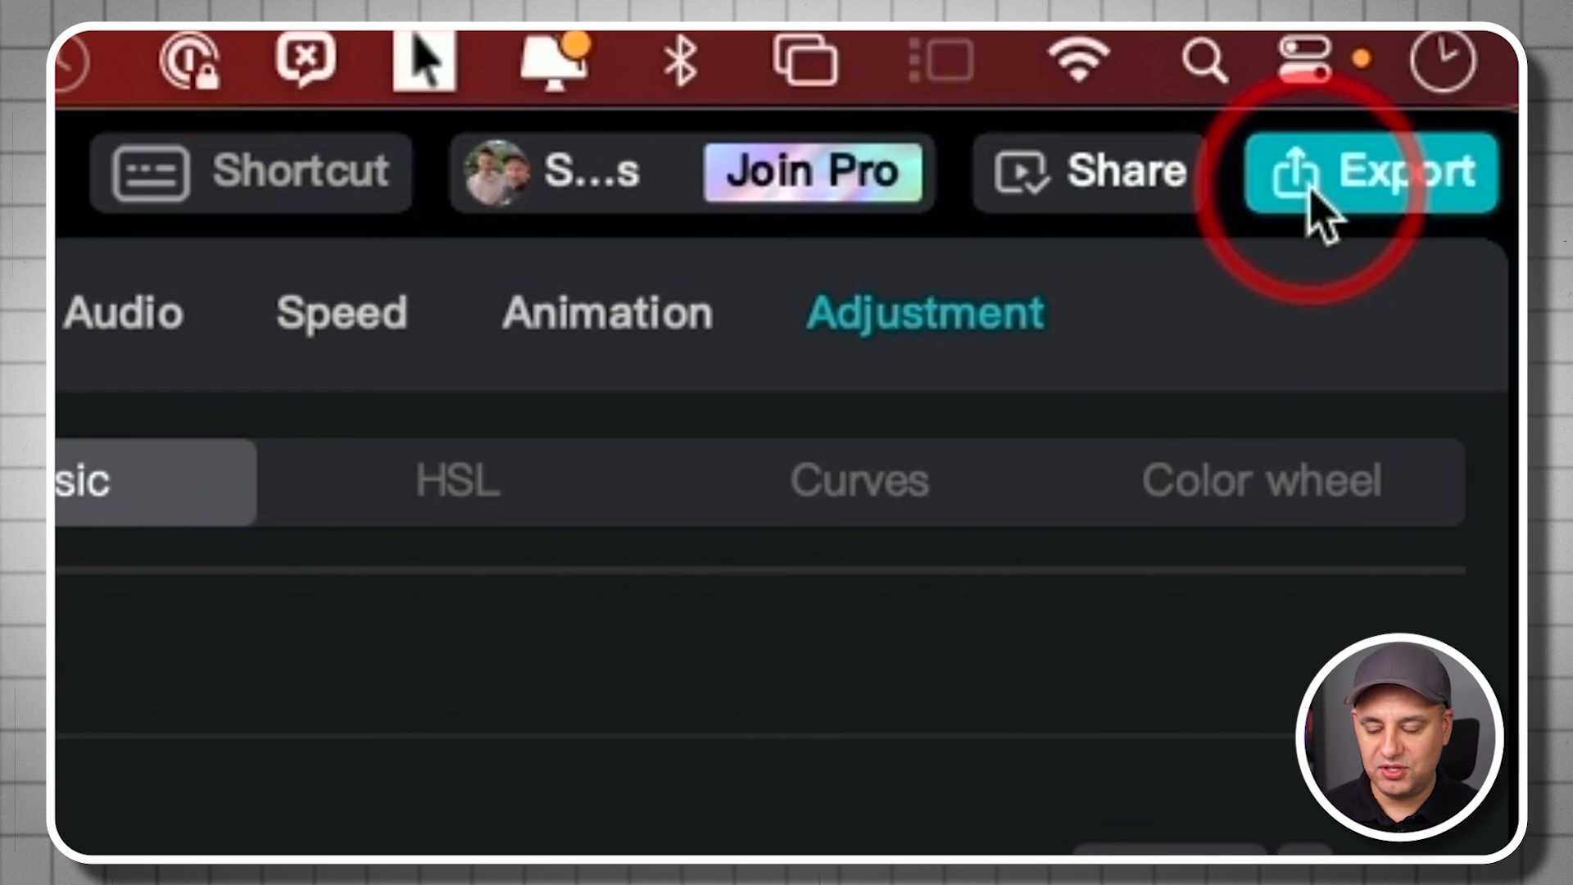
Open the project's export settings and review the resolution and audio format choices, keeping 1080P and MP3
click(1312, 192)
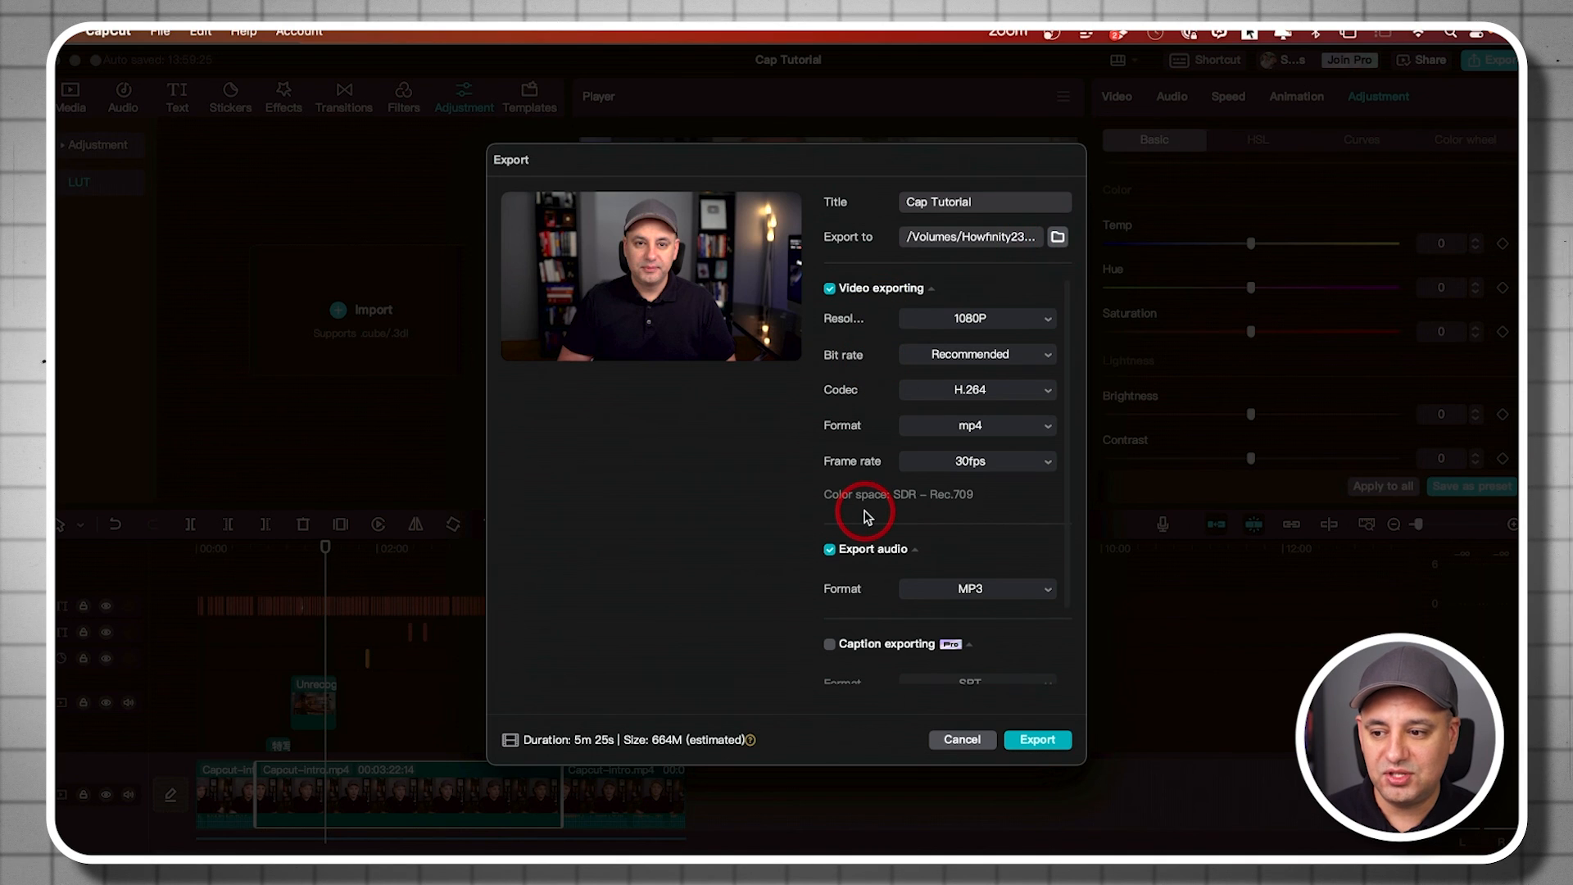
click(977, 326)
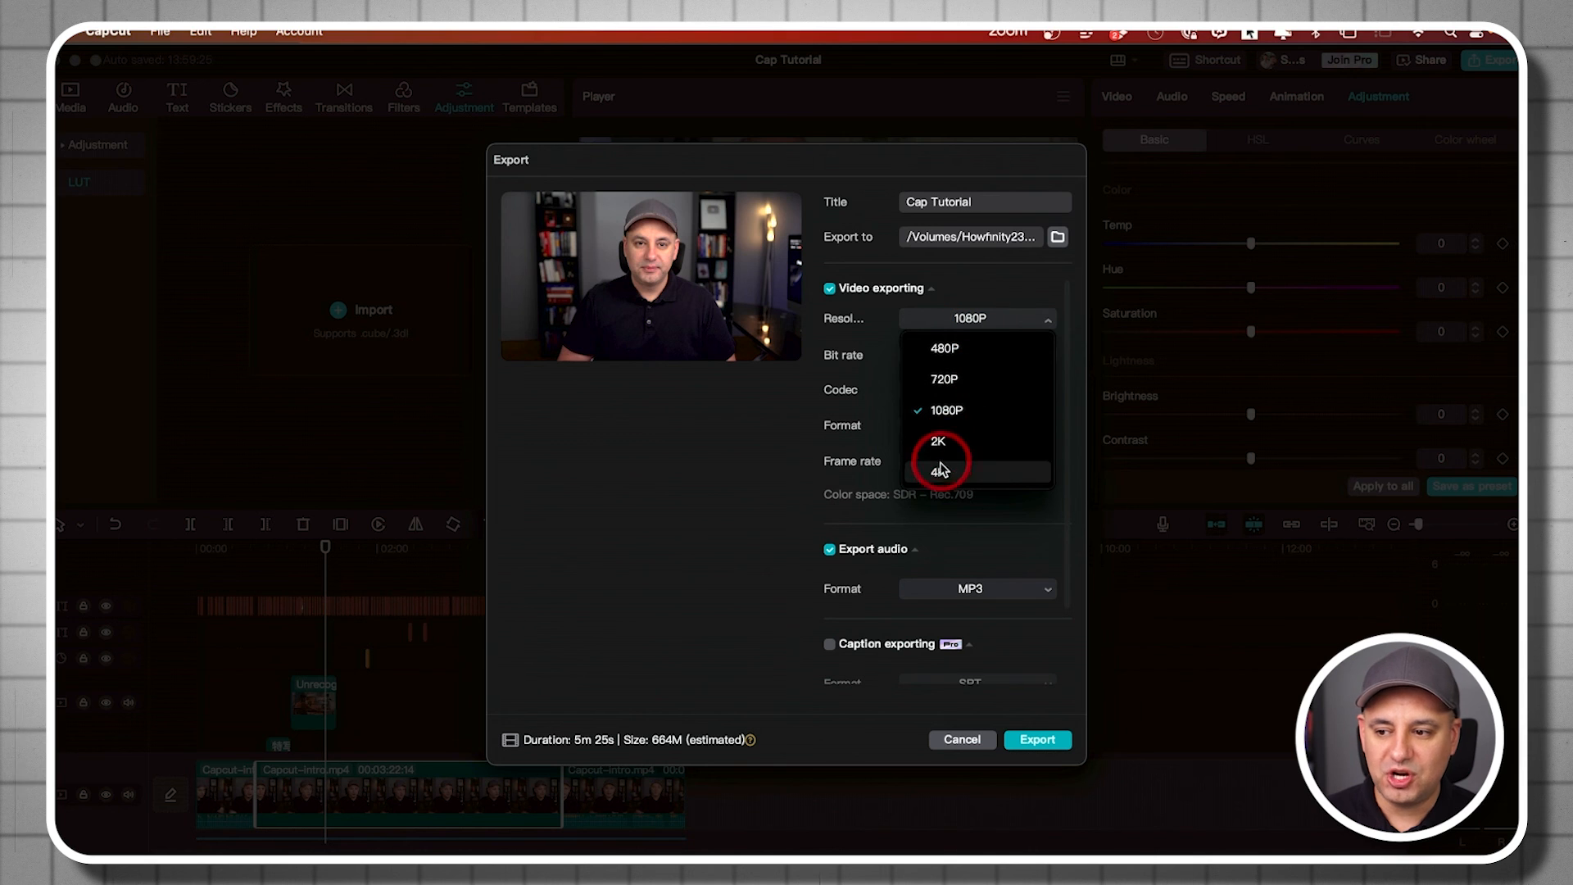
click(981, 327)
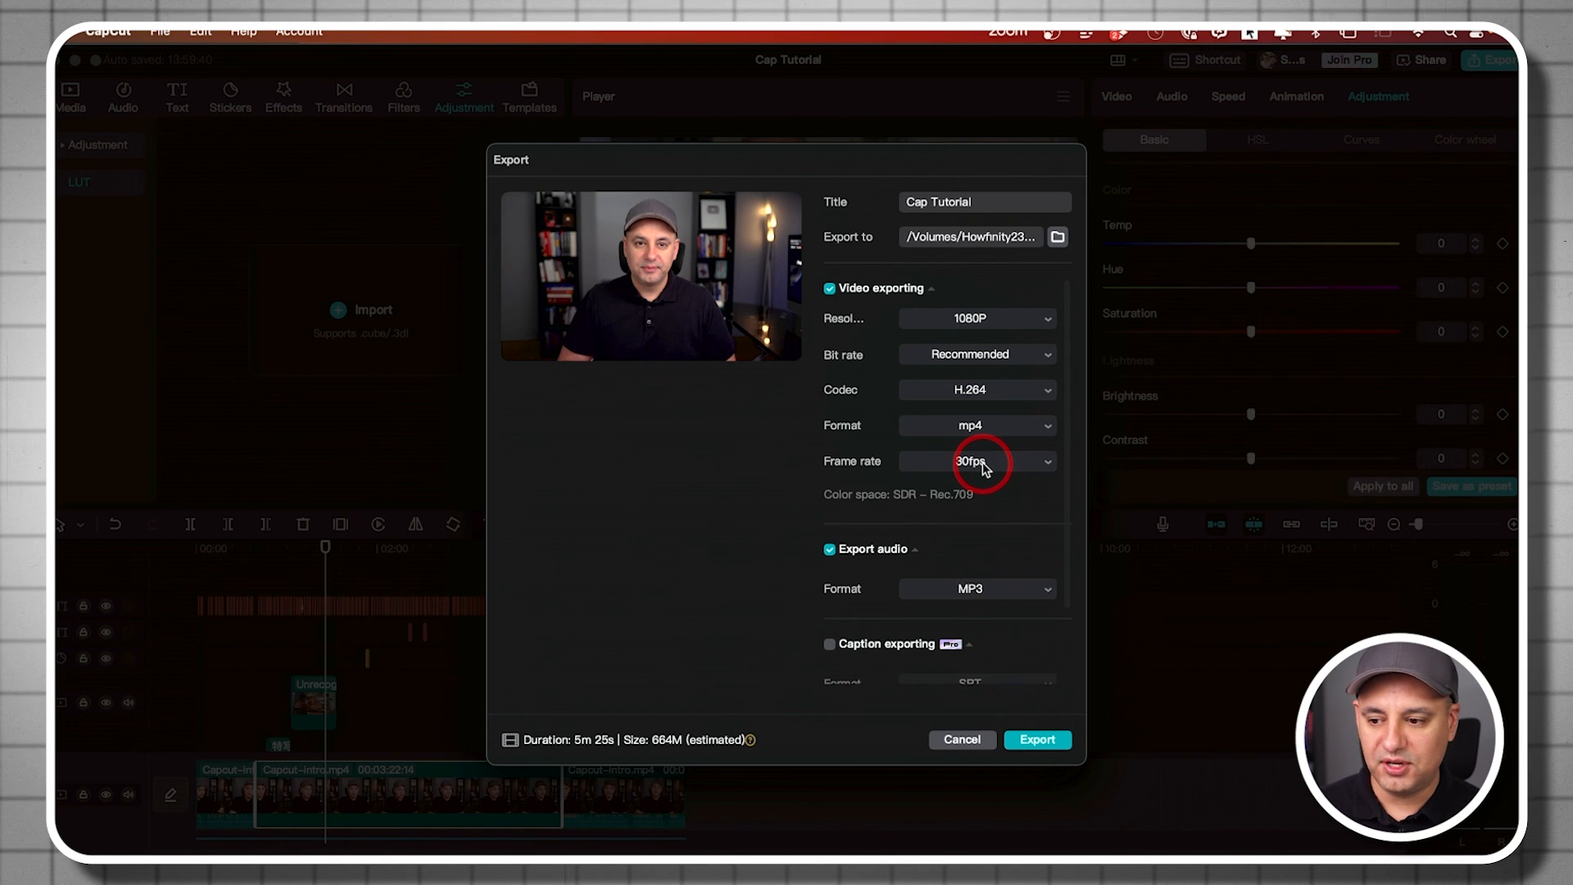
scroll(901, 500, down, 3)
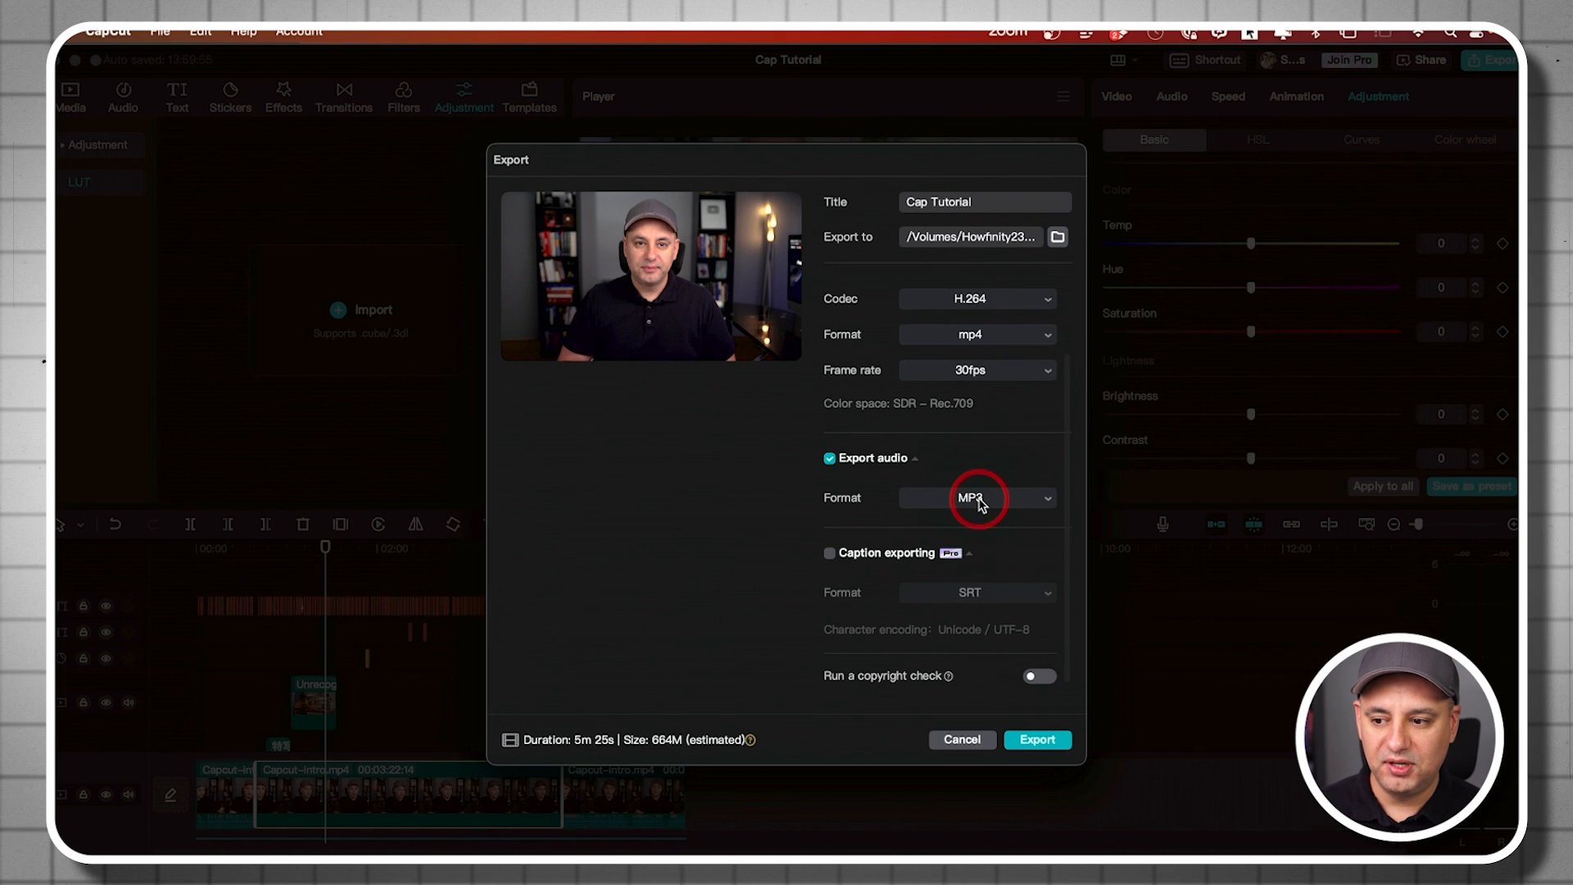
click(986, 512)
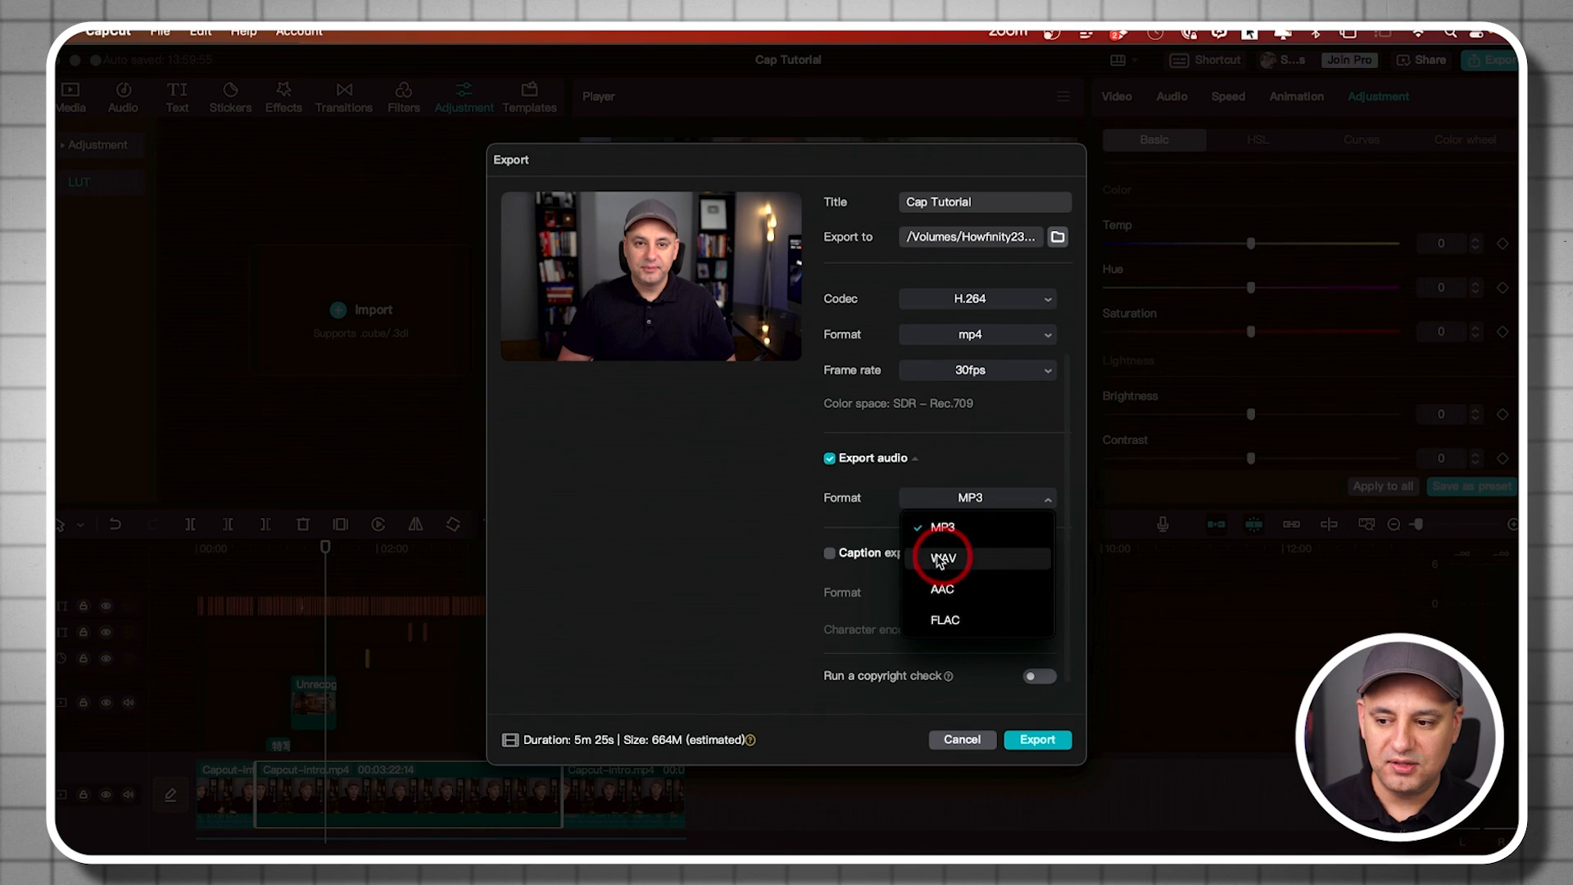
click(977, 496)
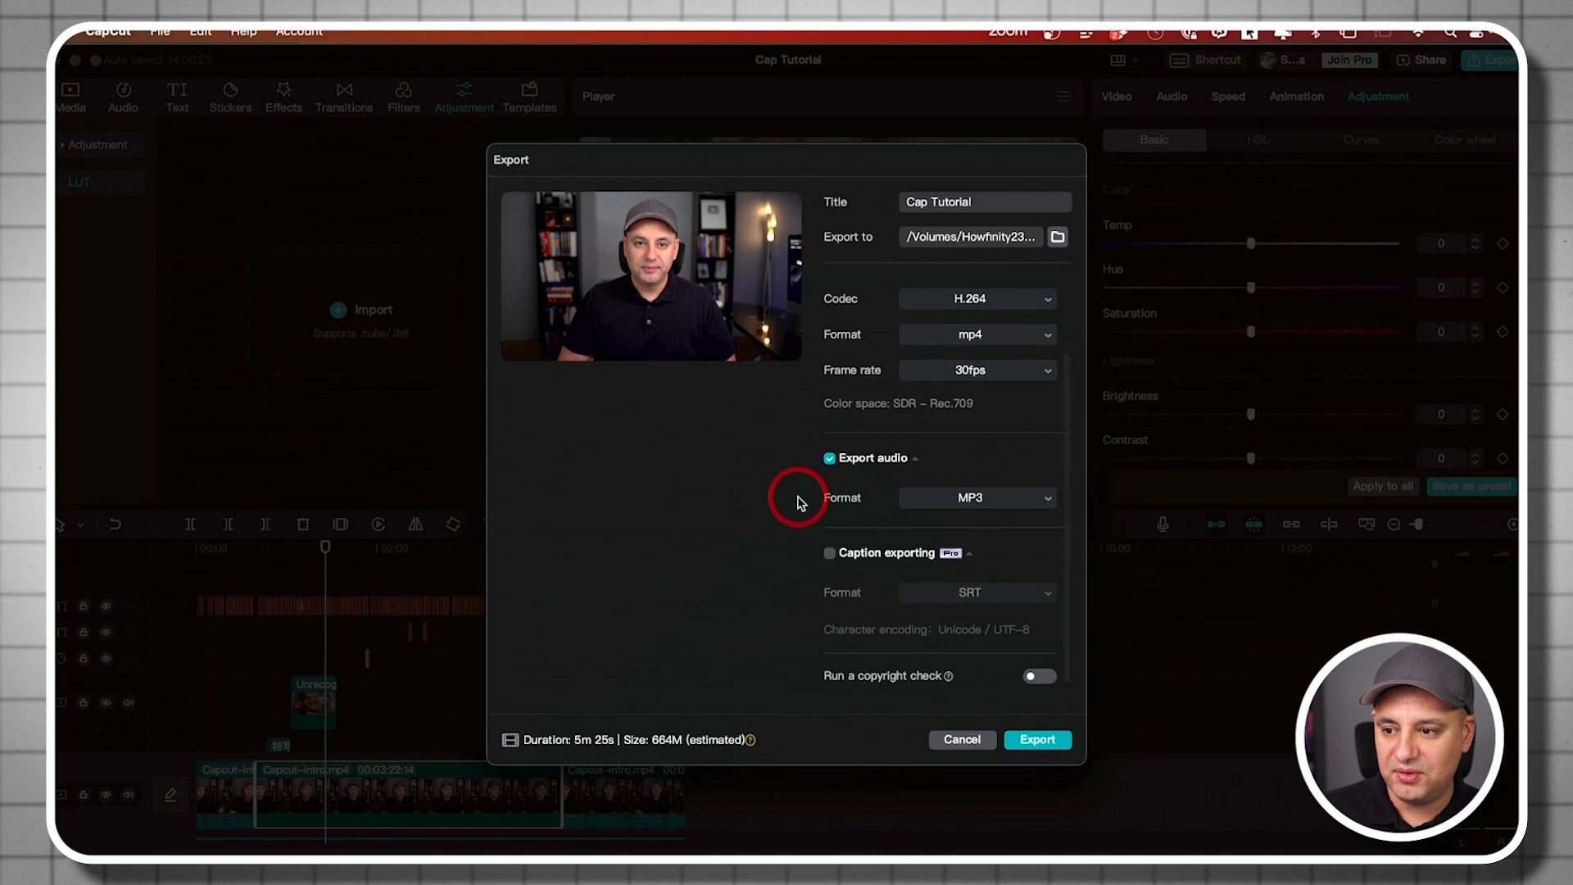
Try the Lower bit rate to compare the estimated file size, and set the bit rate back to Recommended
scroll(910, 399, up, 2)
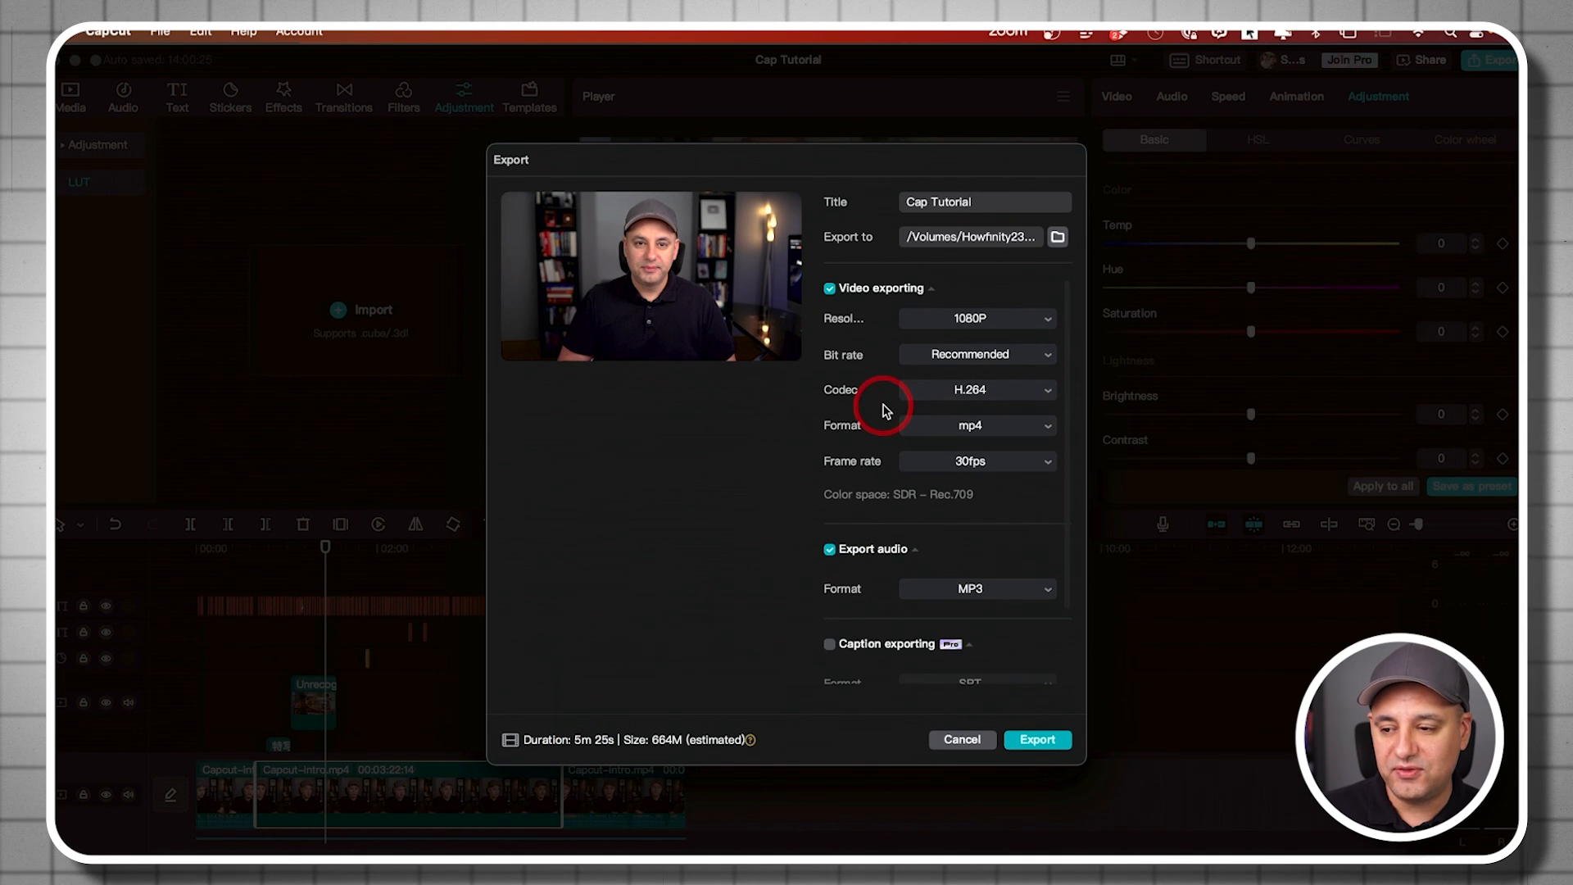
click(965, 357)
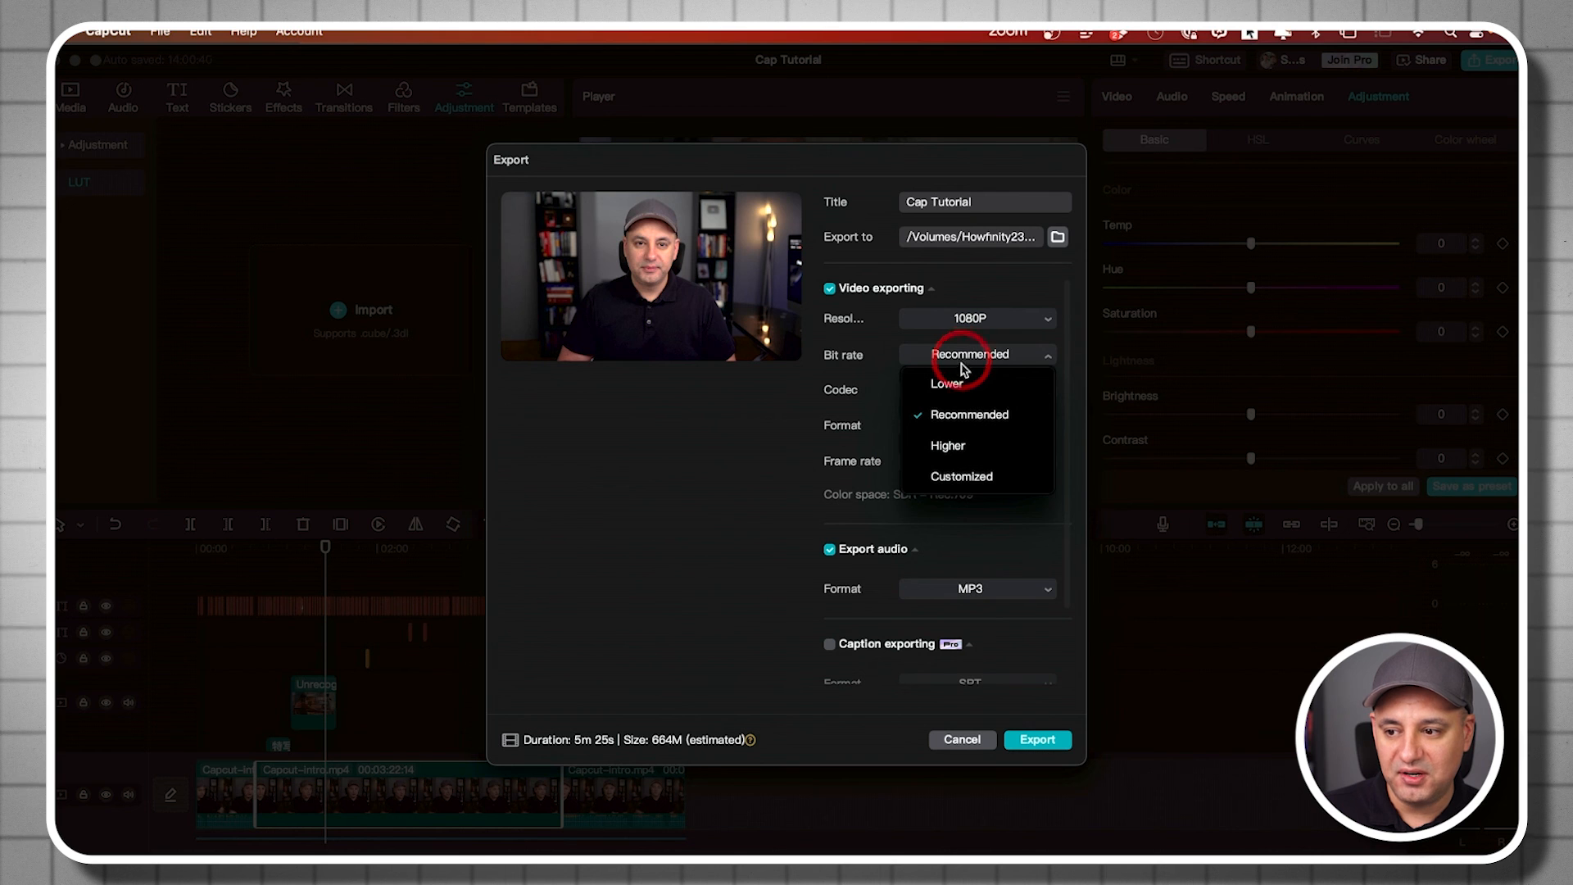
click(951, 385)
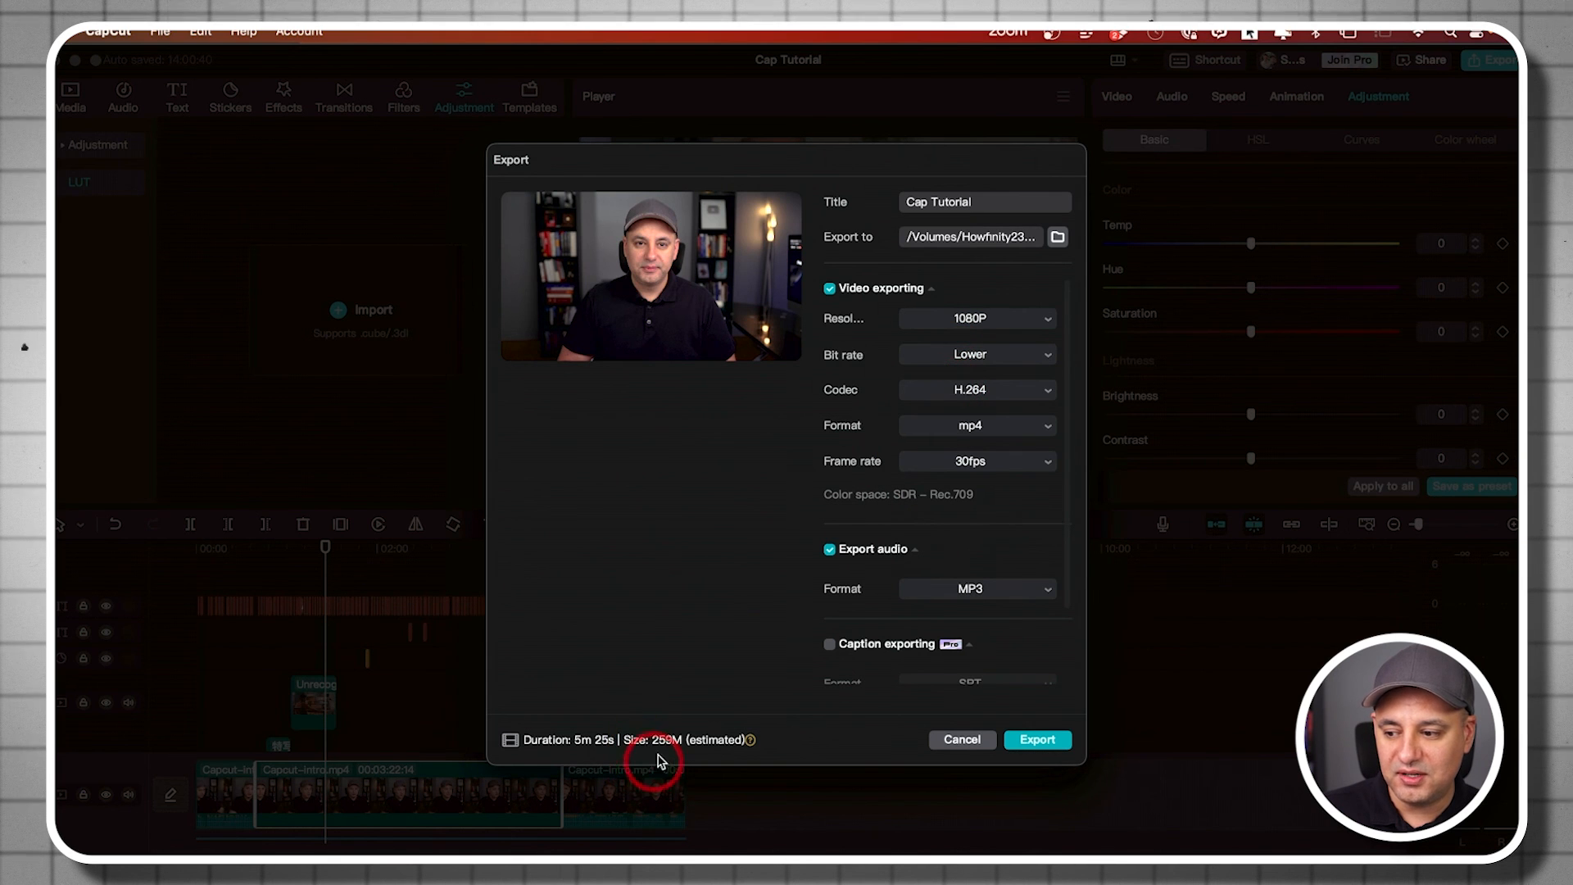
click(971, 351)
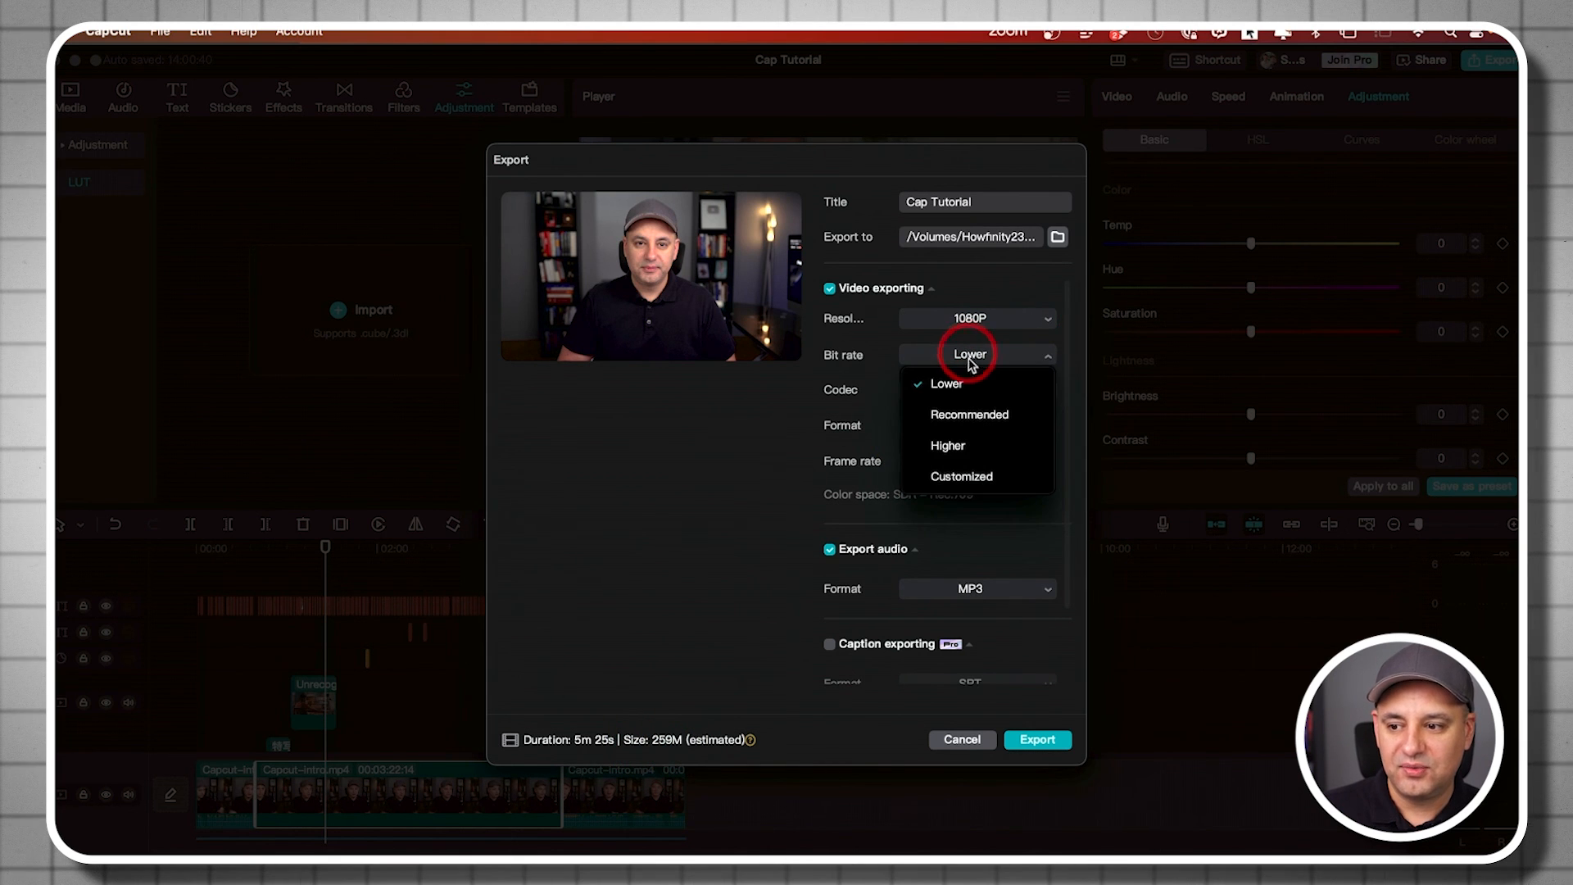
click(971, 411)
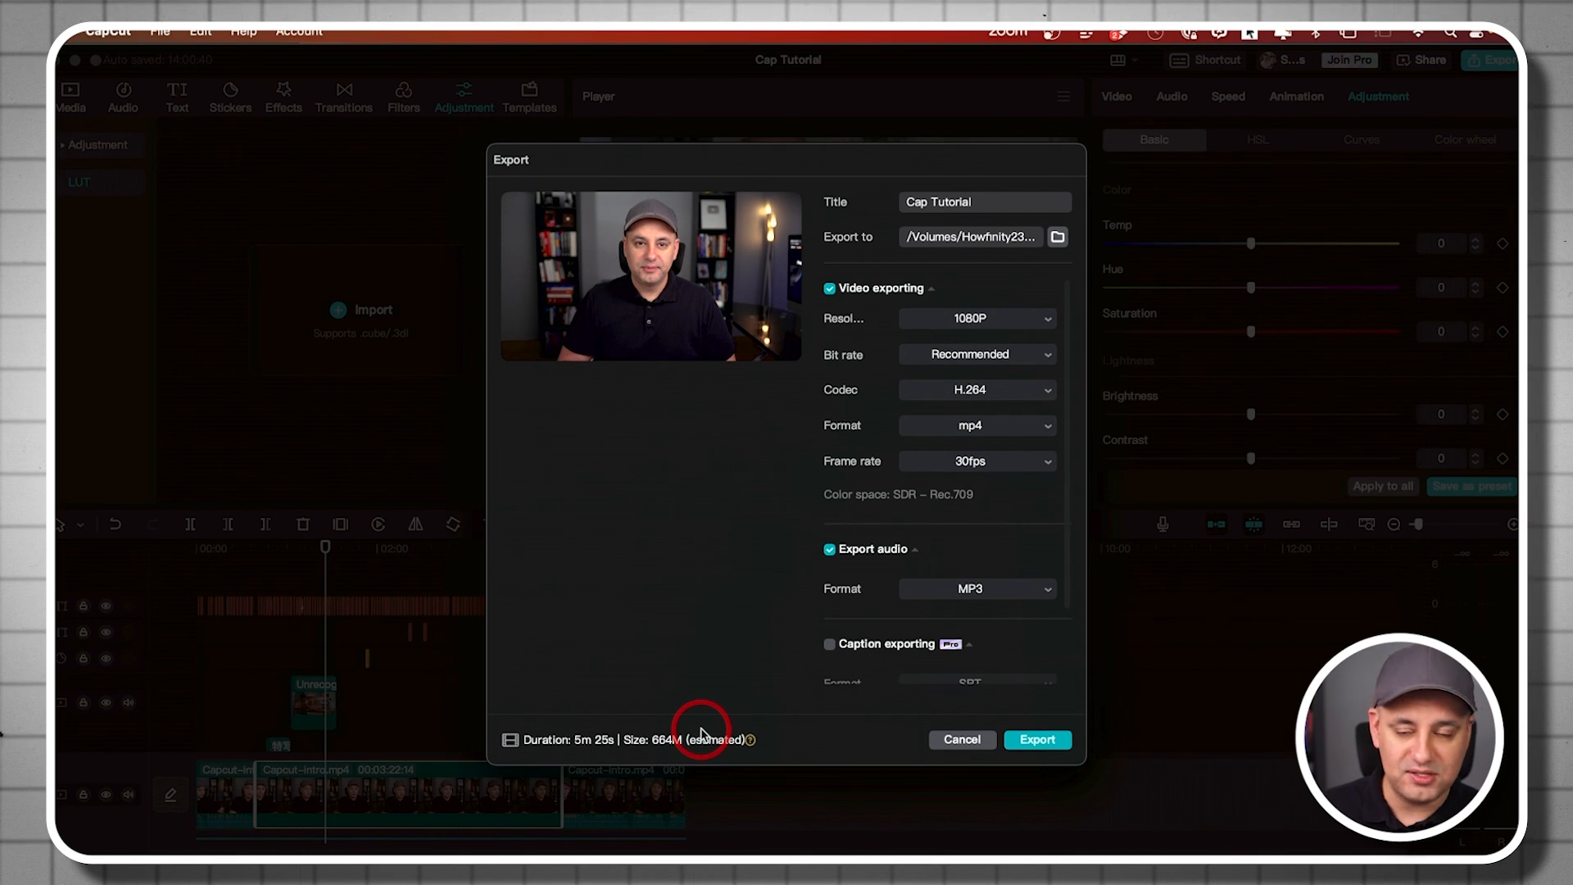
Export Cap Tutorial as a 1080P, 30fps H.264 mp4 with a separate MP3 audio file
click(1047, 744)
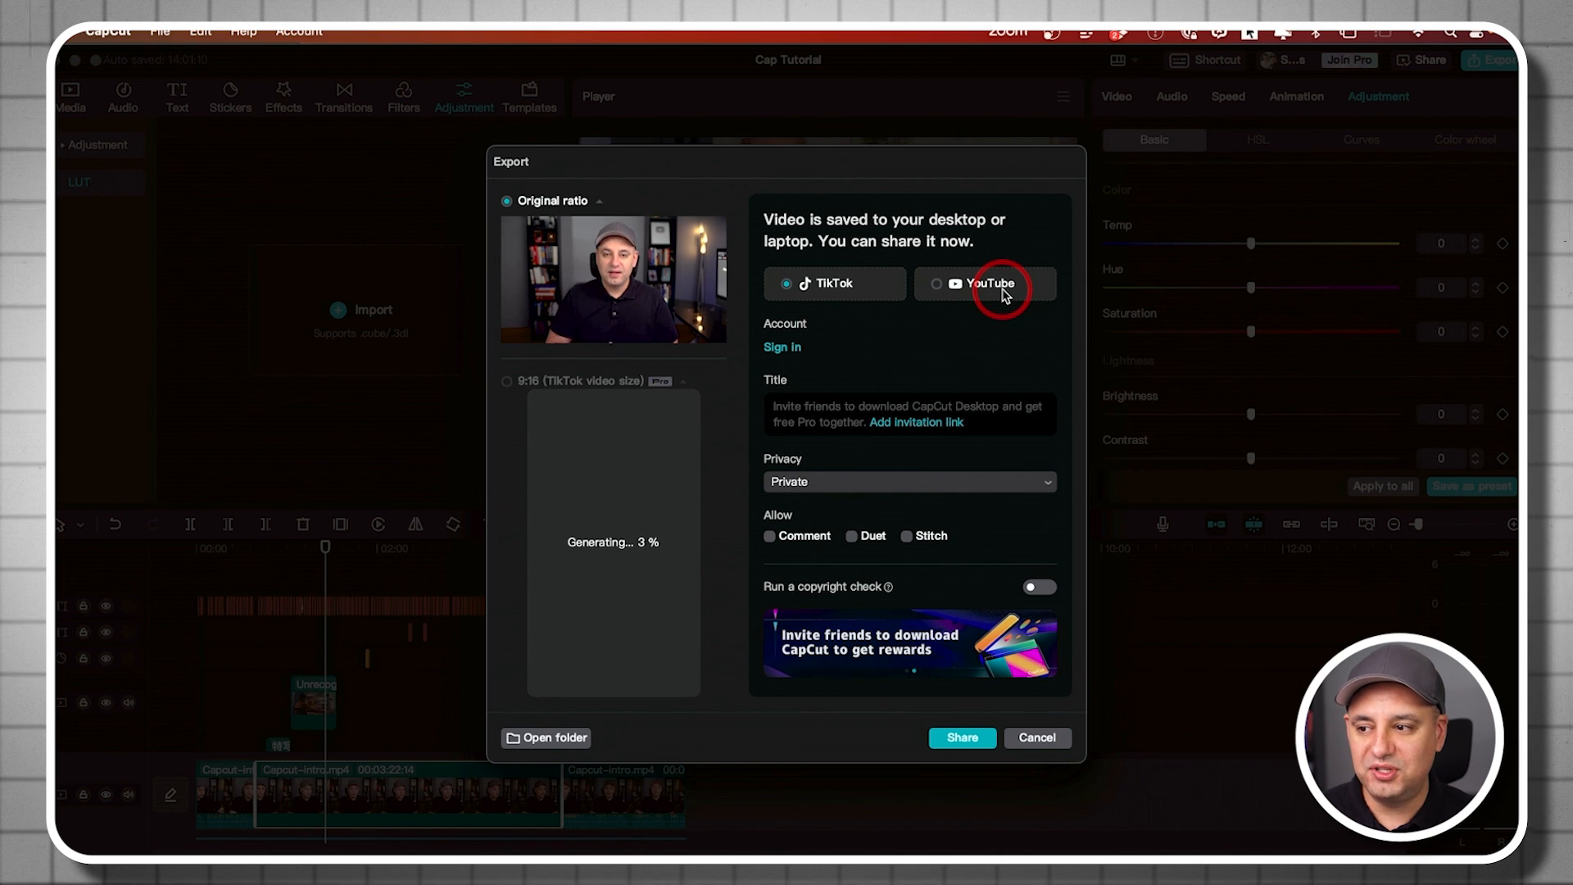
mouse_move(639, 308)
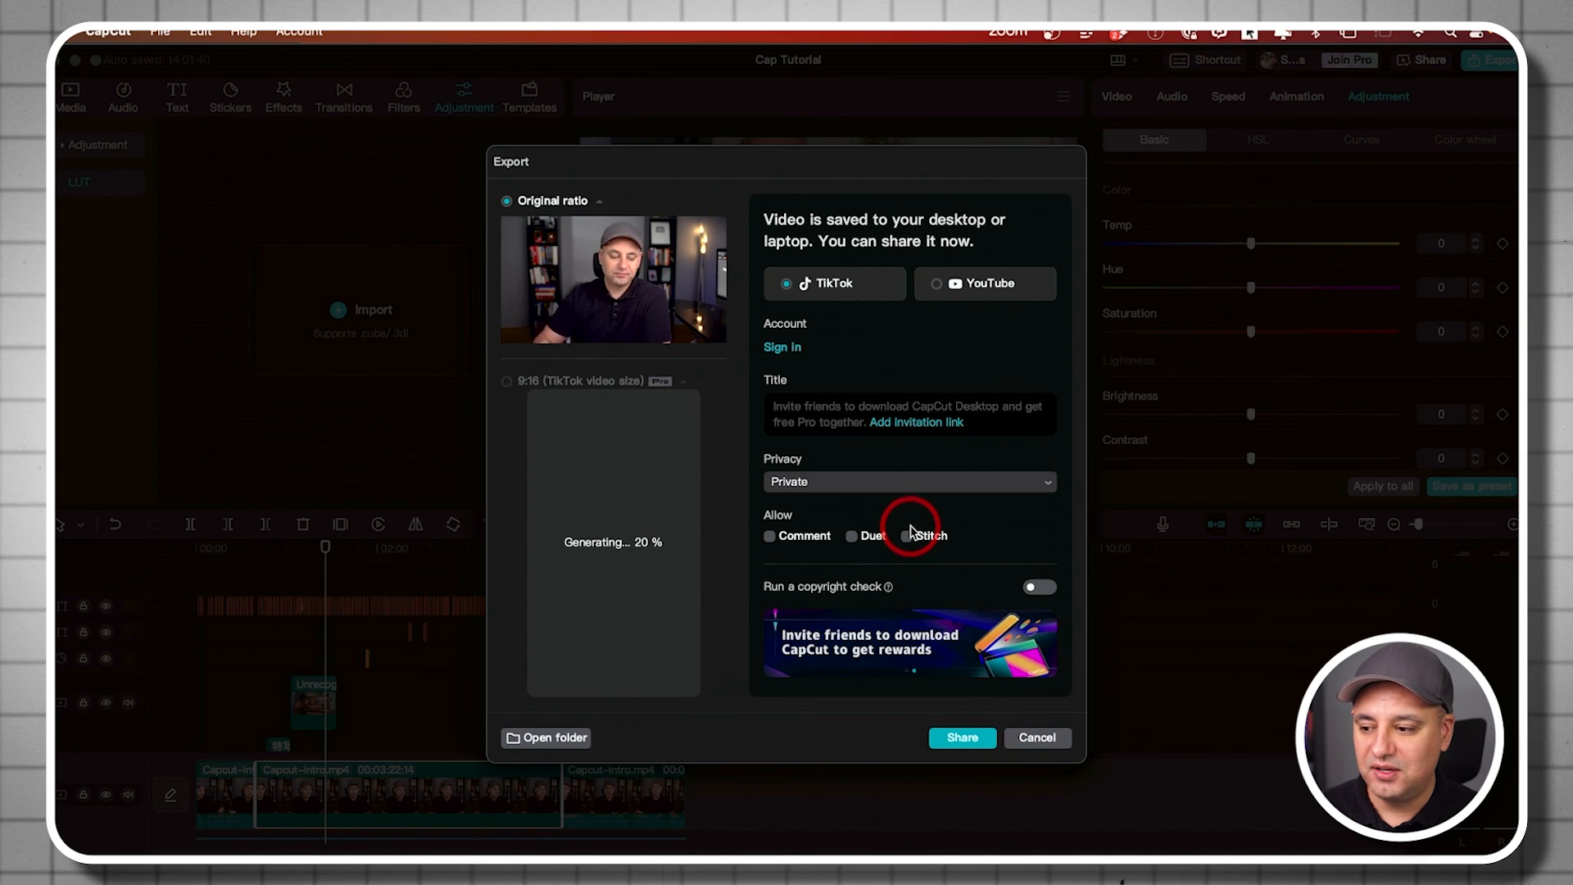
Open the export folder in Finder and check the exported Cap Tutorial.MP3 and Cap Tutorial.mp4 files
click(532, 739)
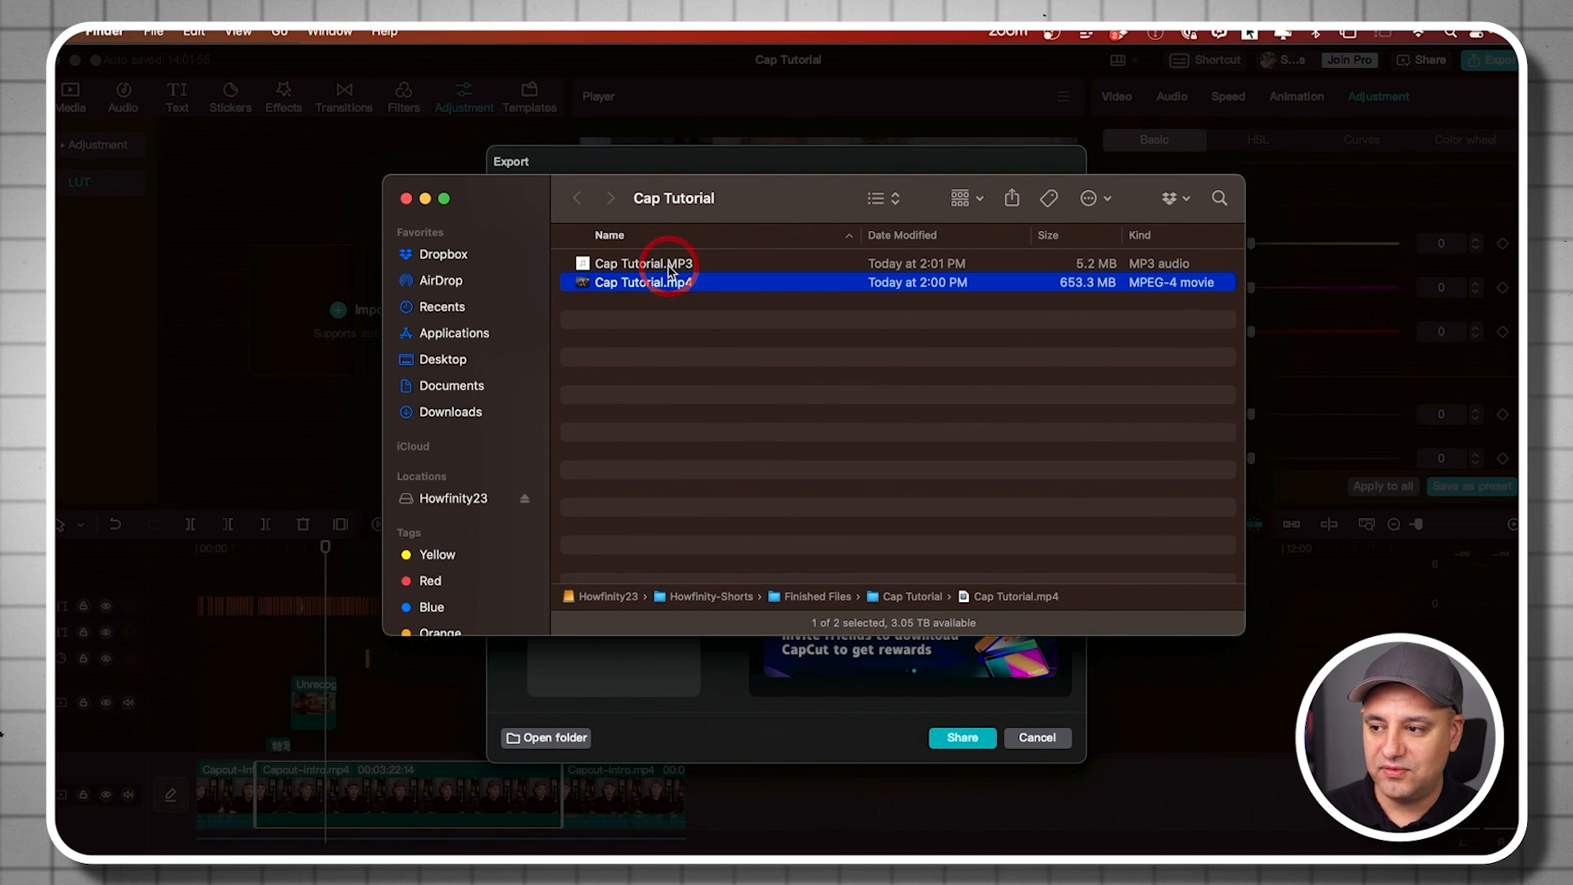
click(668, 269)
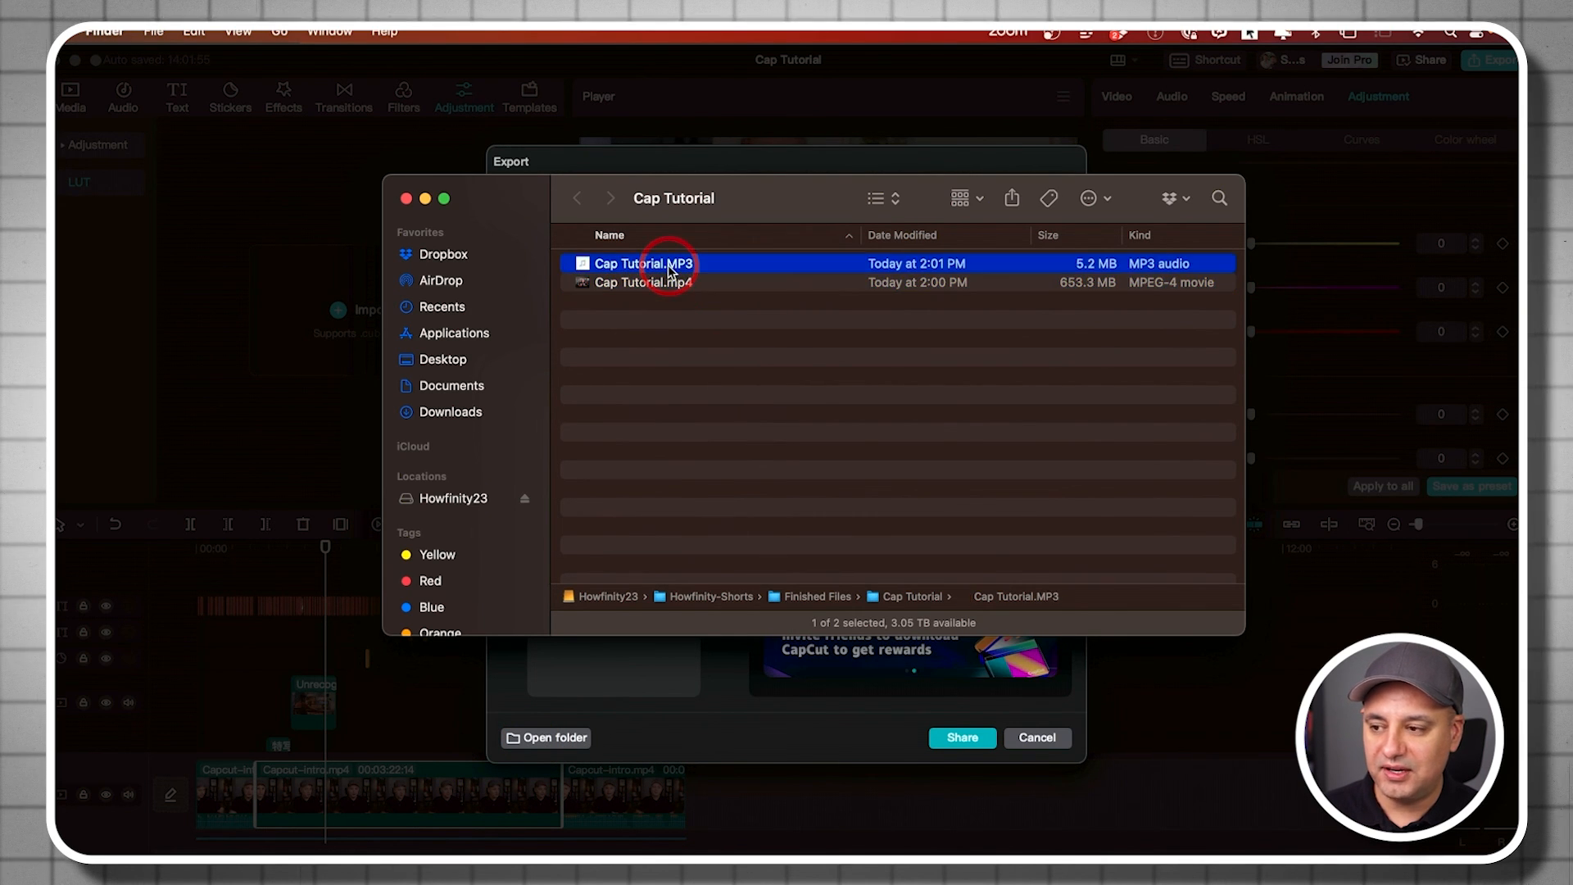
click(724, 282)
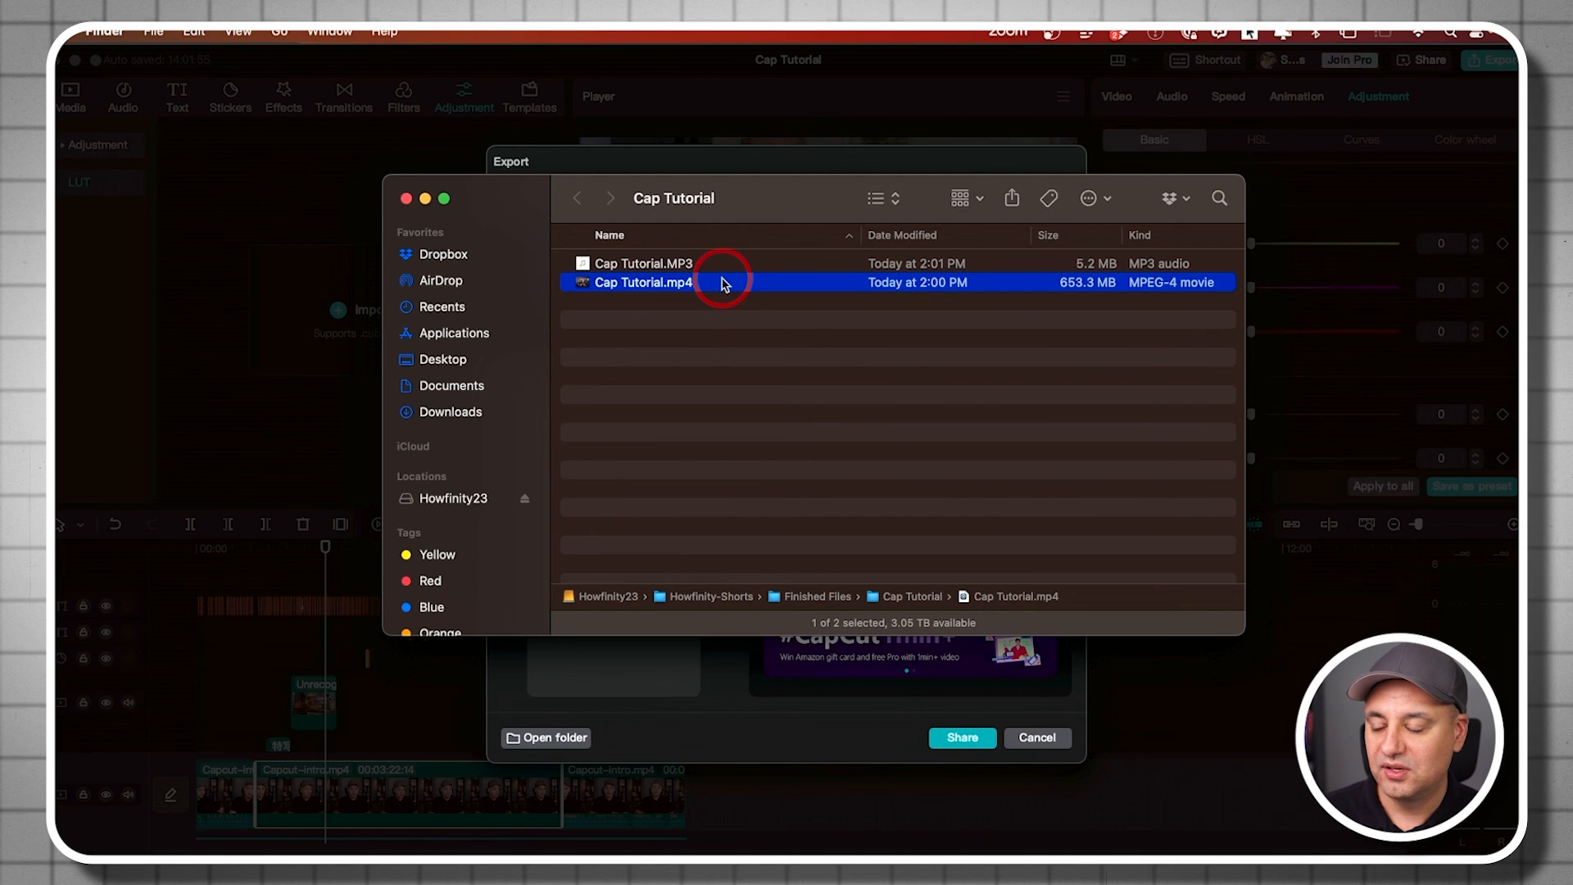
Switch back to CapCut's export window and look over the TikTok sharing options, including privacy and comment permissions
click(955, 737)
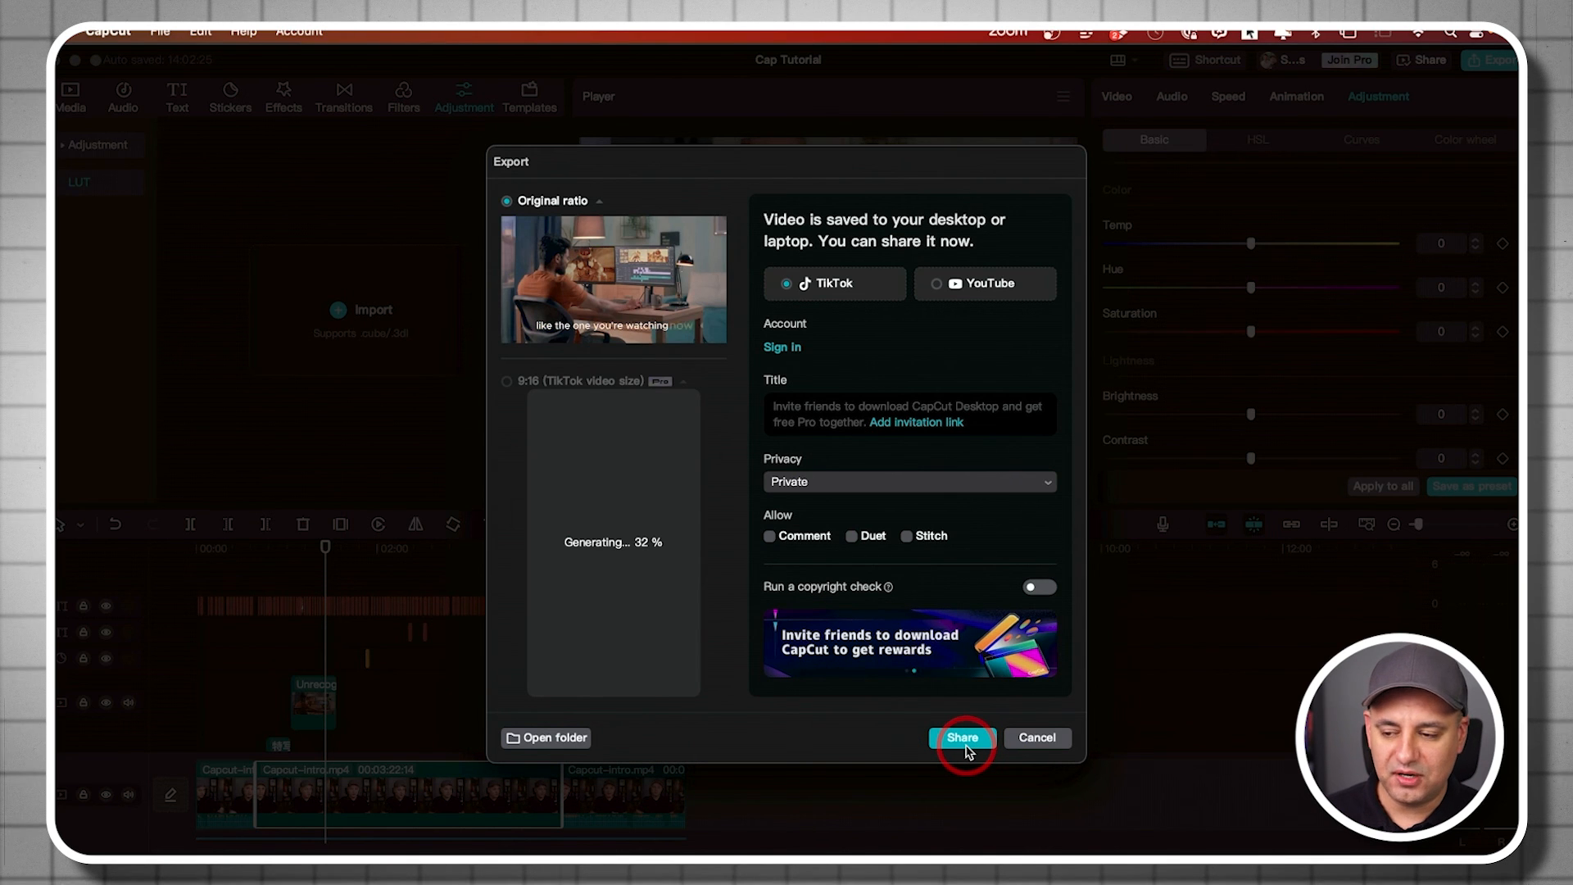
click(774, 537)
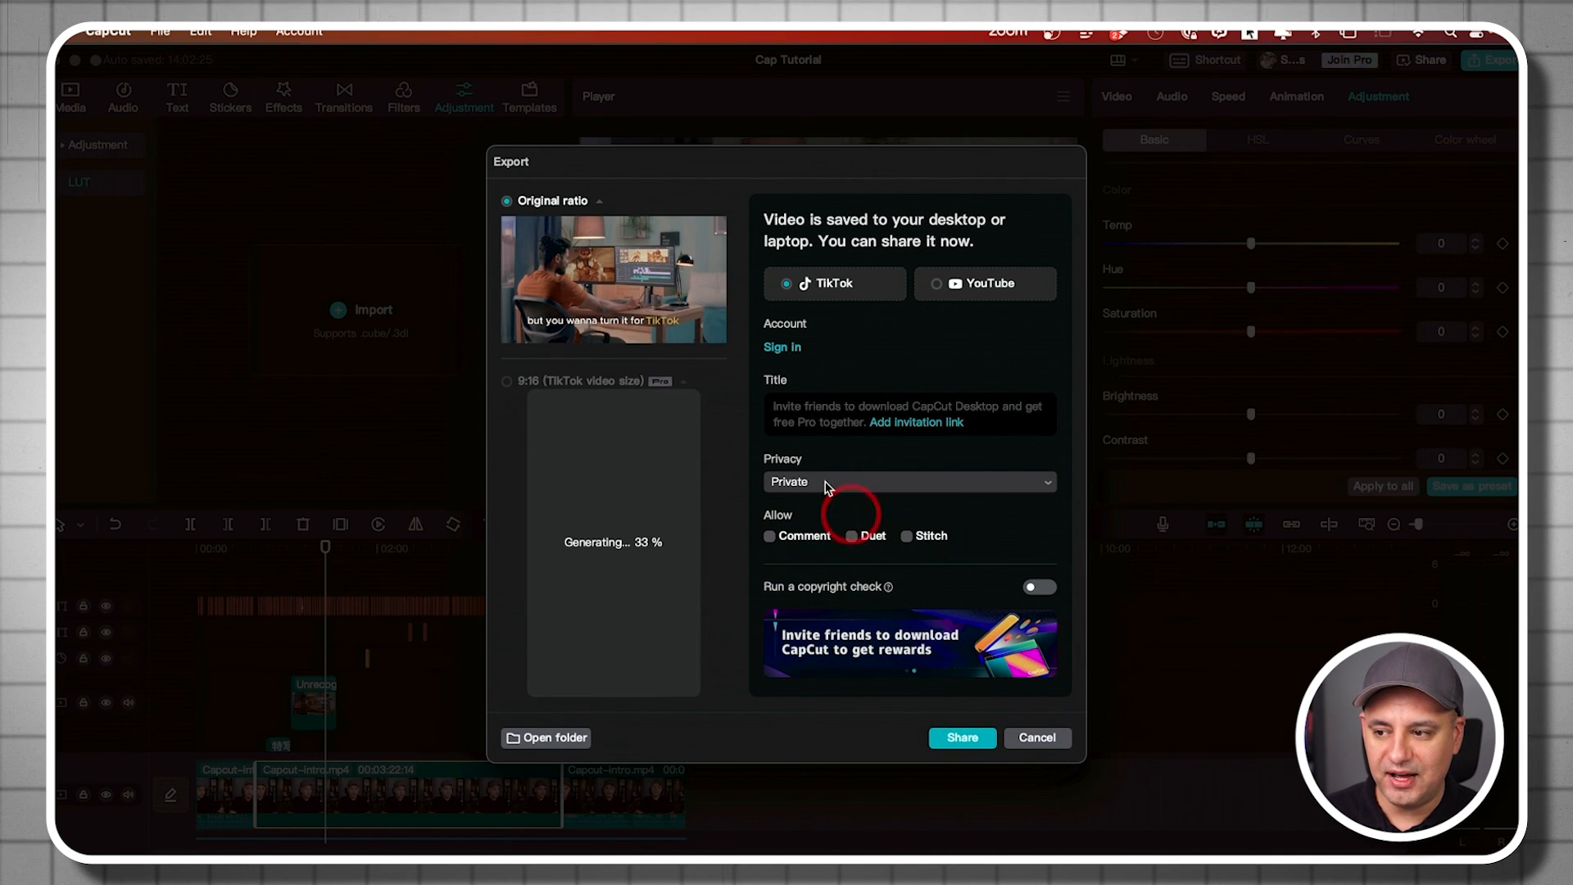